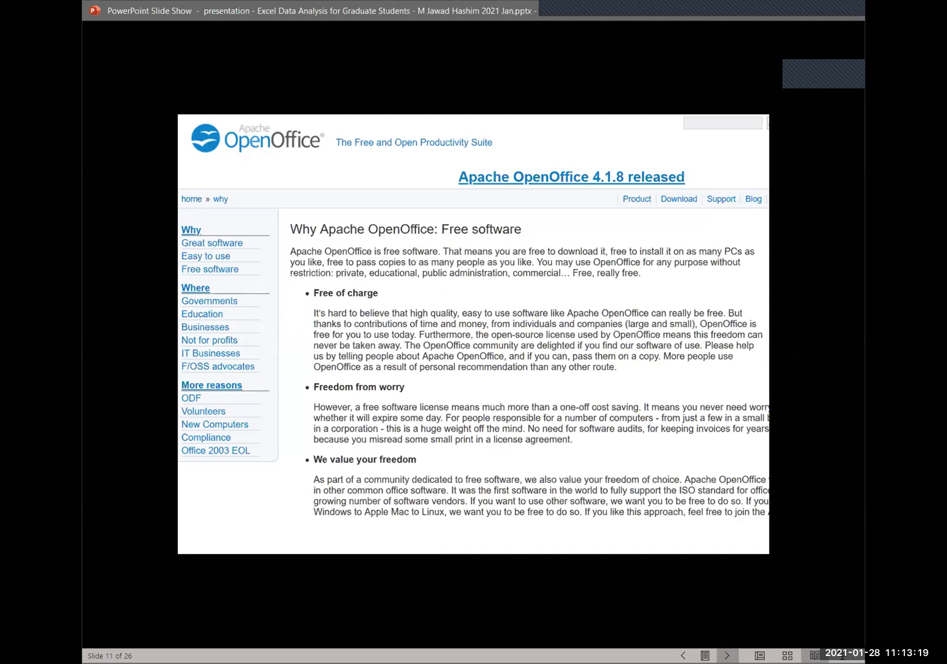
pyautogui.press('Right')
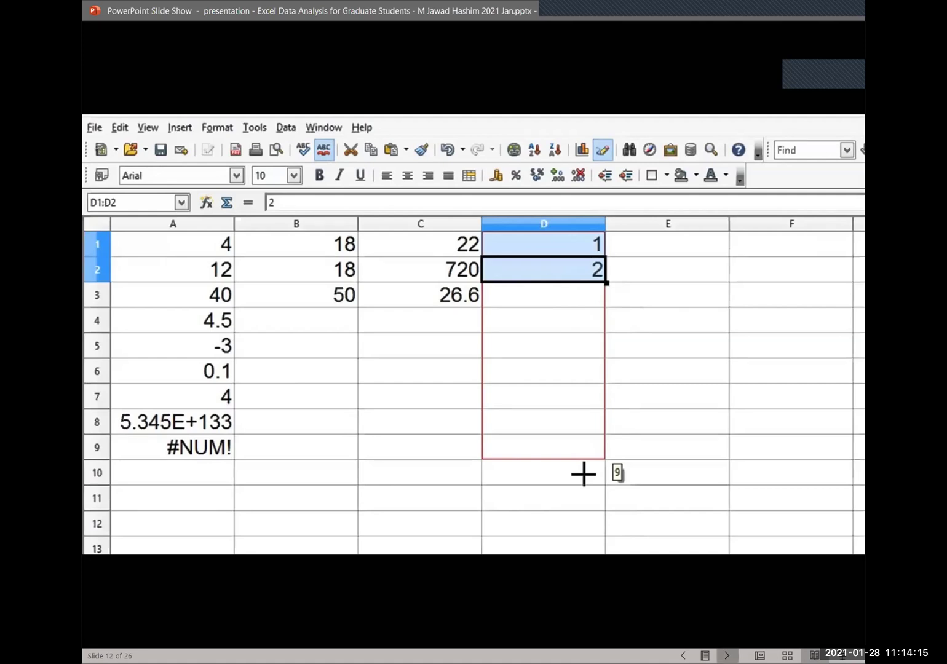
pyautogui.click(727, 656)
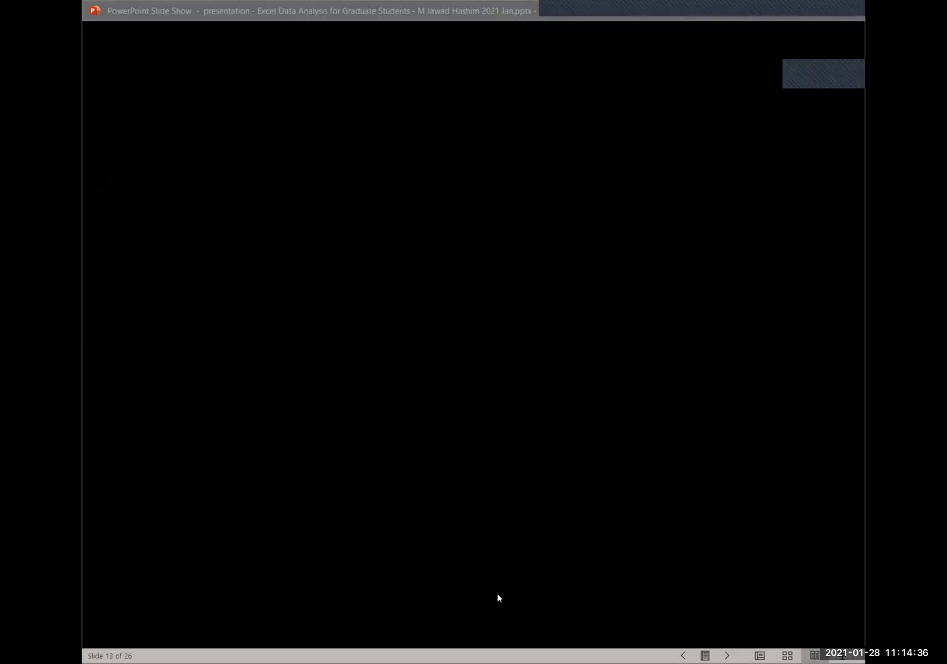
pyautogui.click(537, 626)
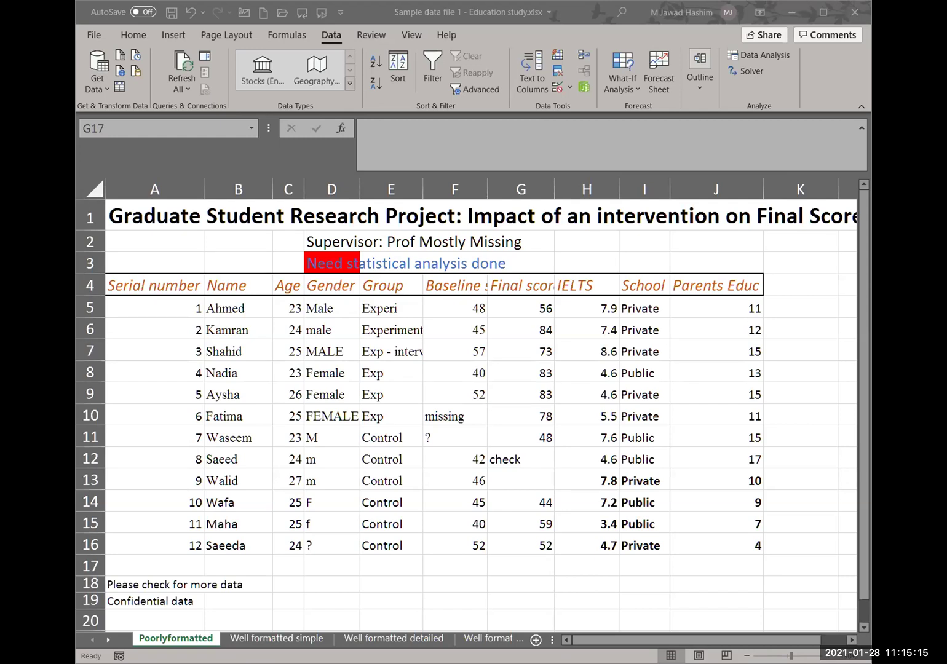
# Step: Add a new blank worksheet to the Sample data file 1 - Education study workbook in Excel
pyautogui.click(535, 641)
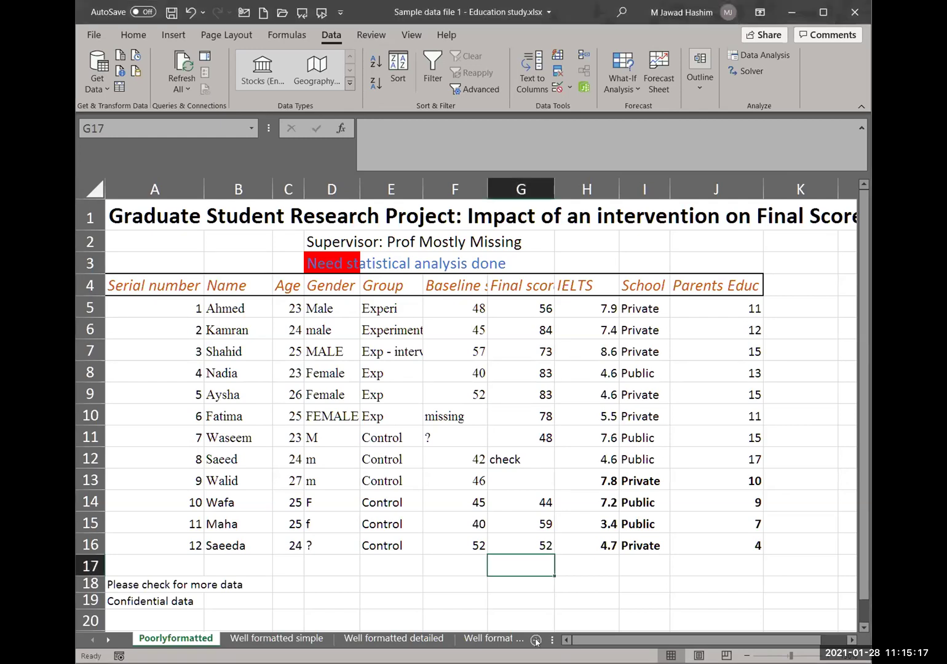
pyautogui.click(535, 641)
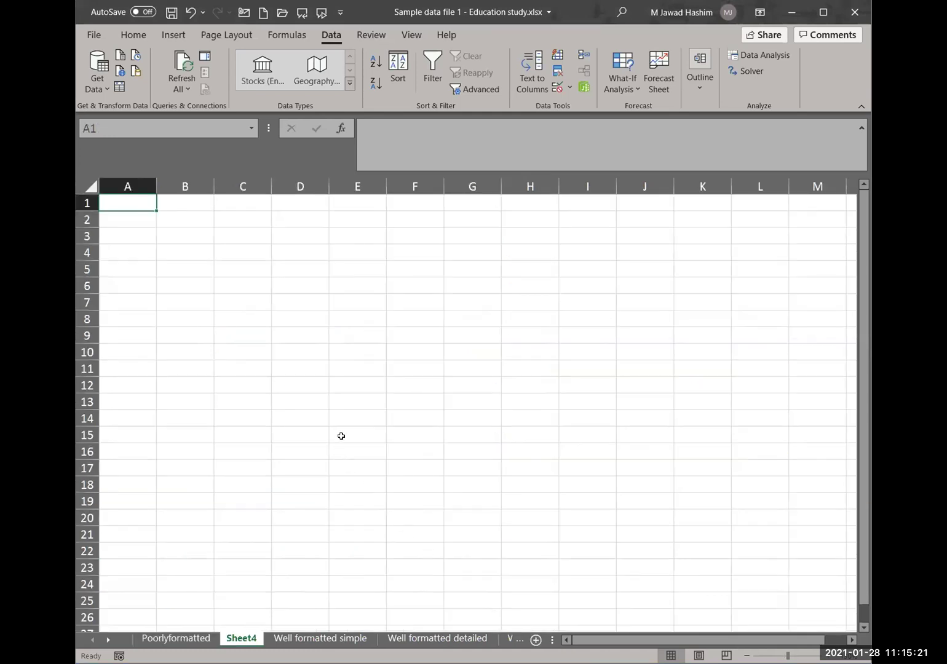
pyautogui.click(128, 33)
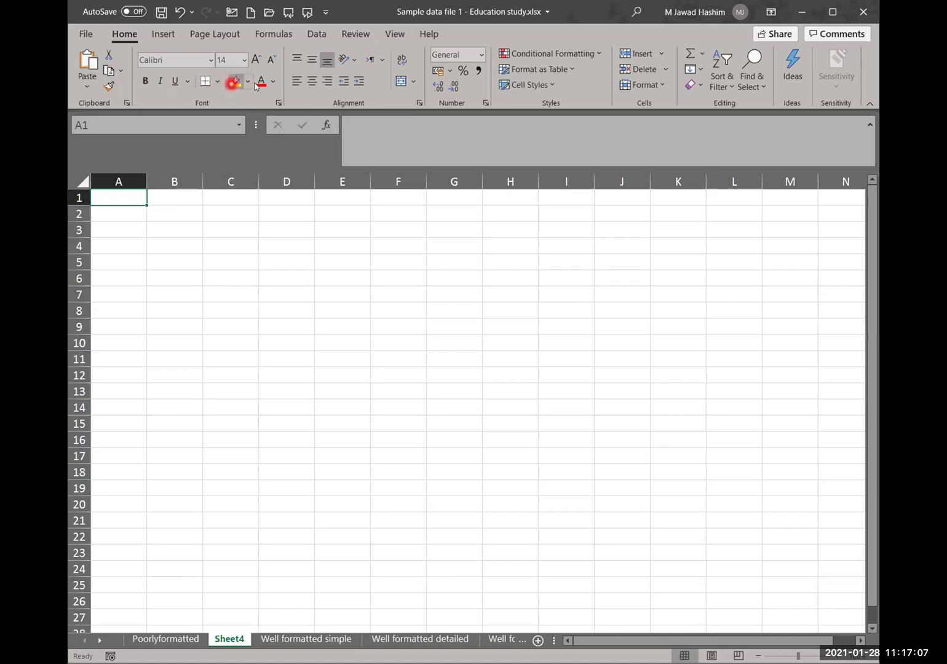
pyautogui.click(360, 62)
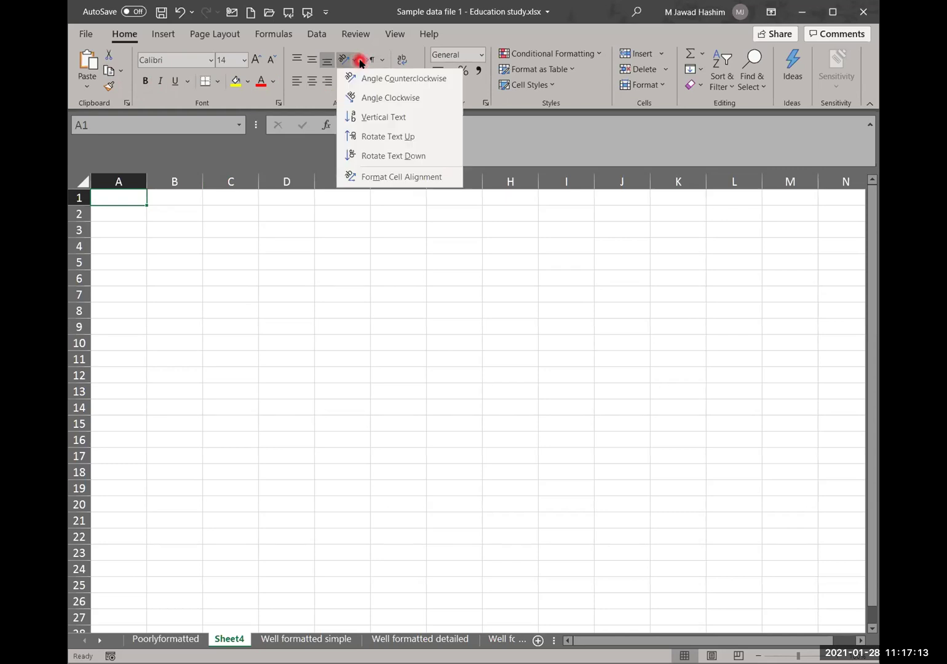
pyautogui.click(359, 61)
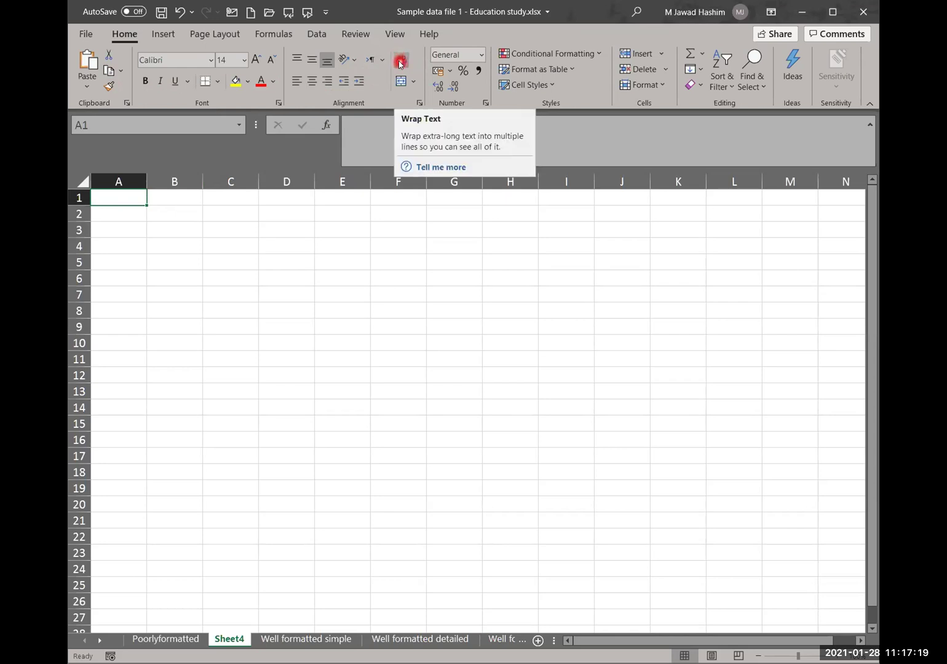
# Step: Enter the text "A long variable name is hard to fit" in cell A1
pyautogui.click(134, 197)
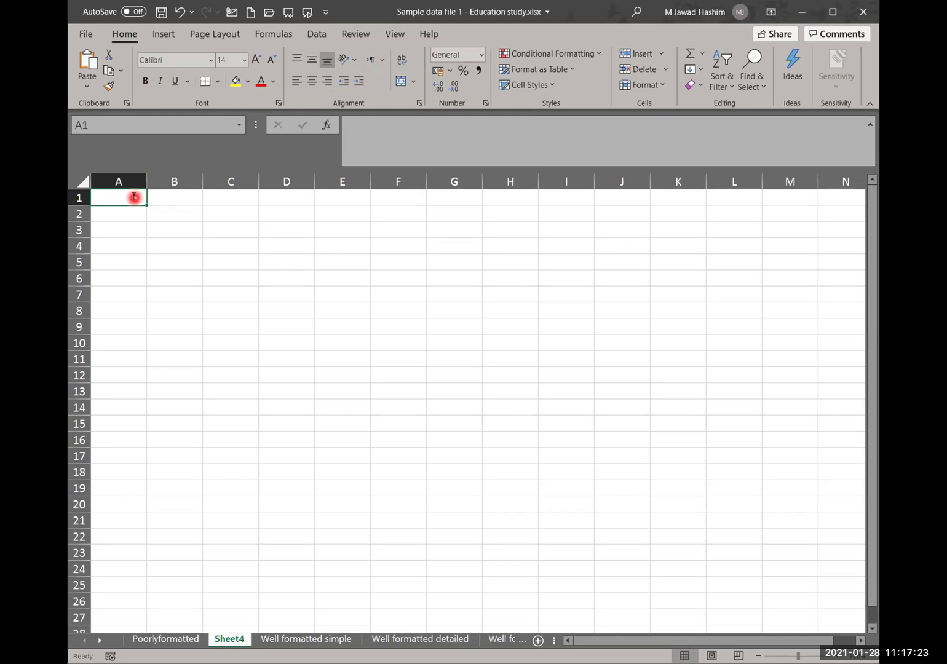
pyautogui.write('A long vari')
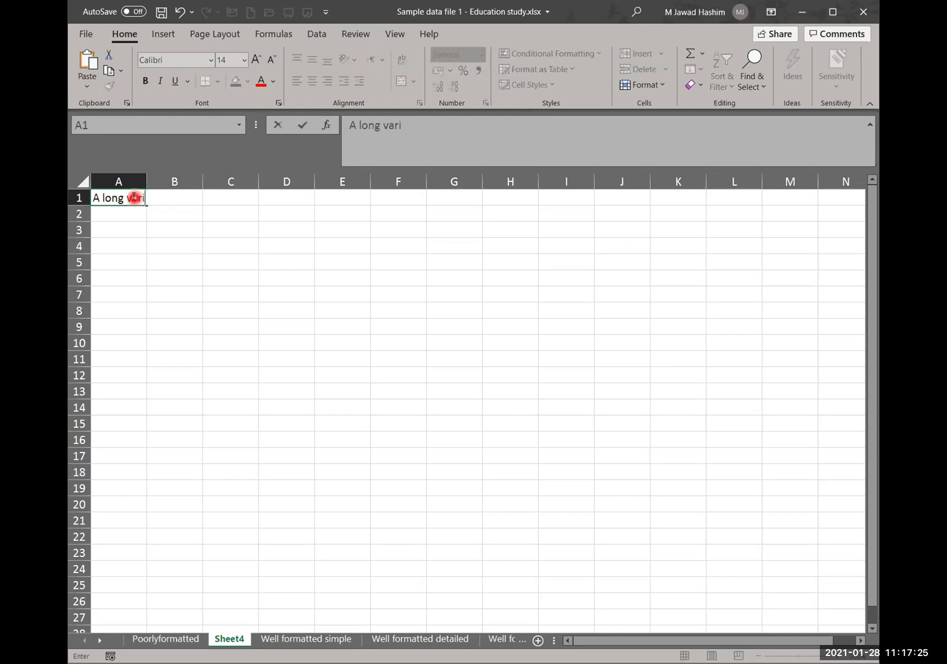
pyautogui.write('able name is h')
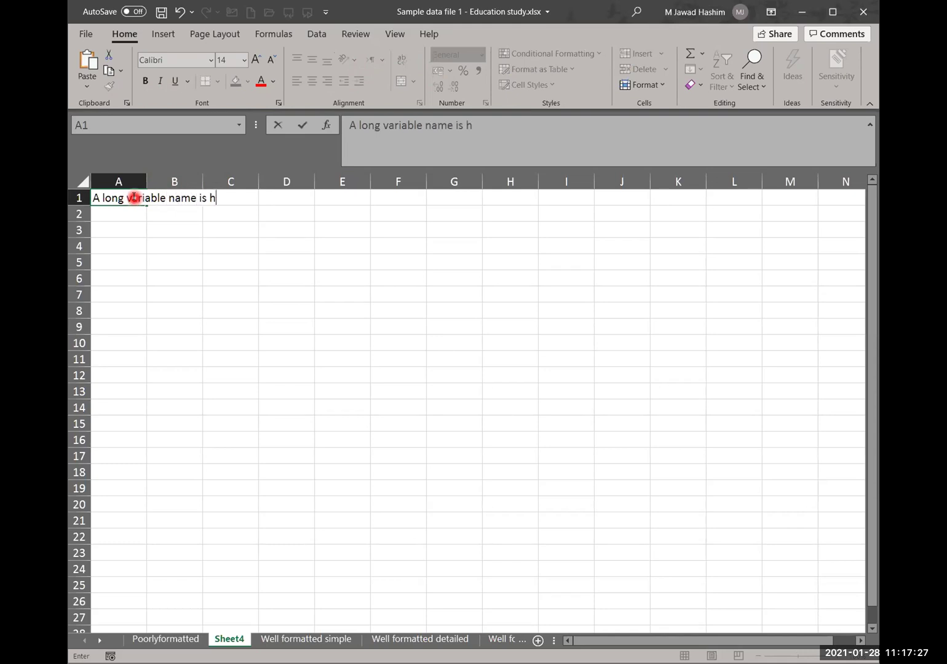
pyautogui.write('ard to fit')
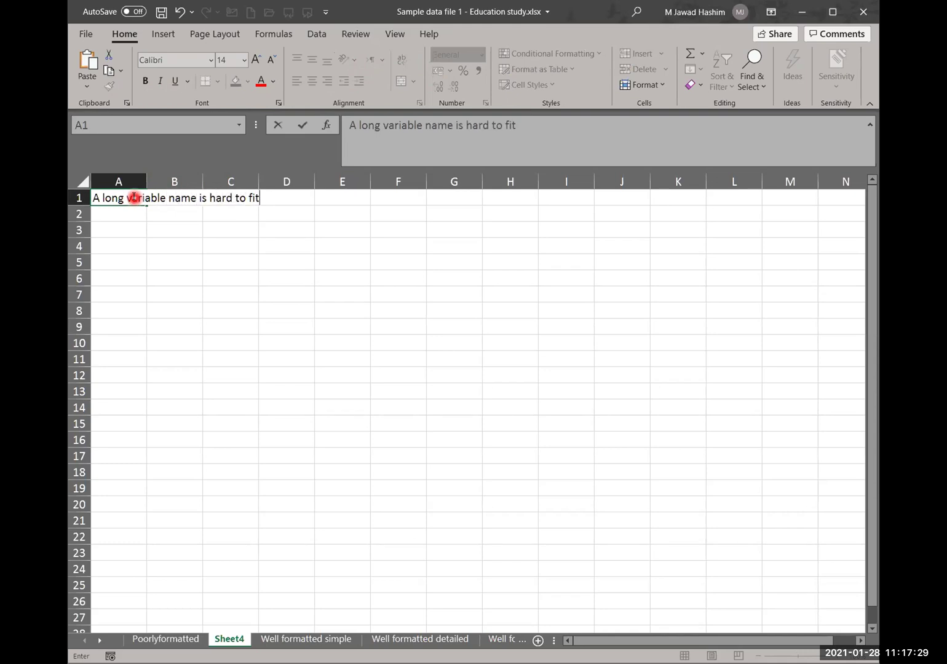
pyautogui.press('Return')
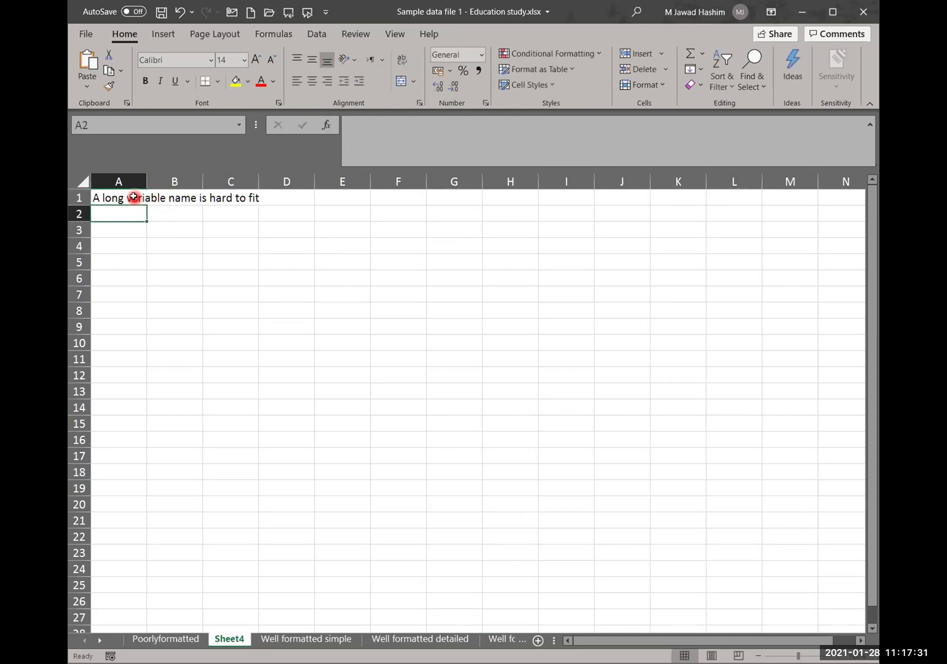
# Step: Widen column A so that the whole text of cell A1 fits inside it
pyautogui.click(134, 197)
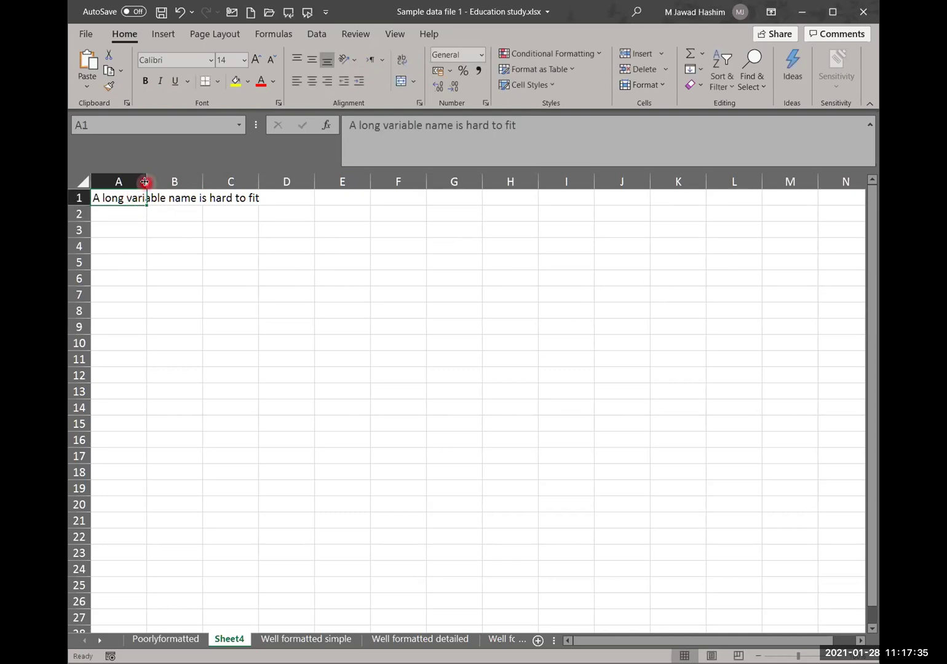
pyautogui.moveTo(145, 181); pyautogui.dragTo(274, 173)
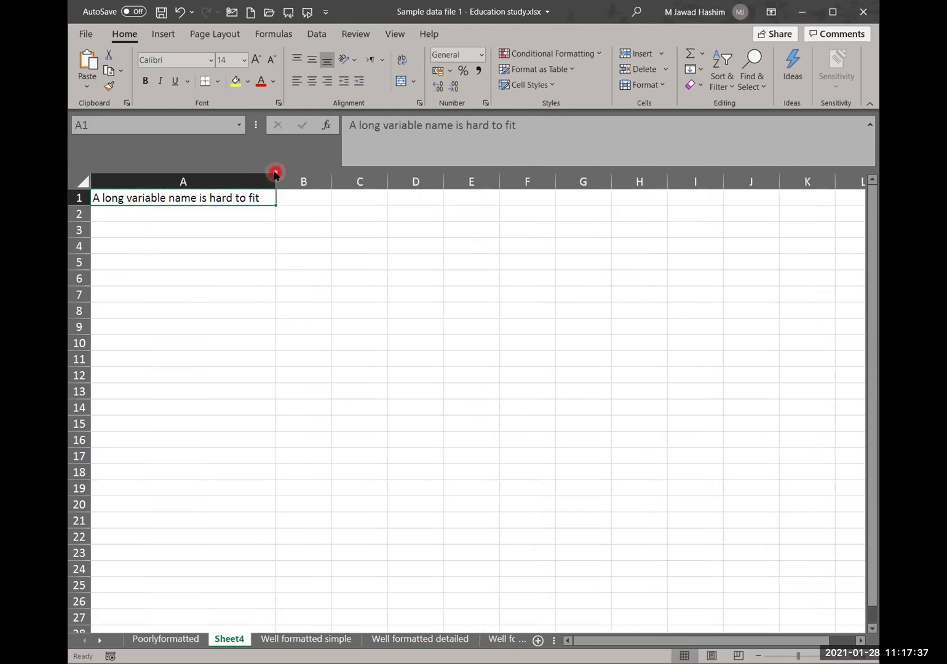
pyautogui.click(225, 180)
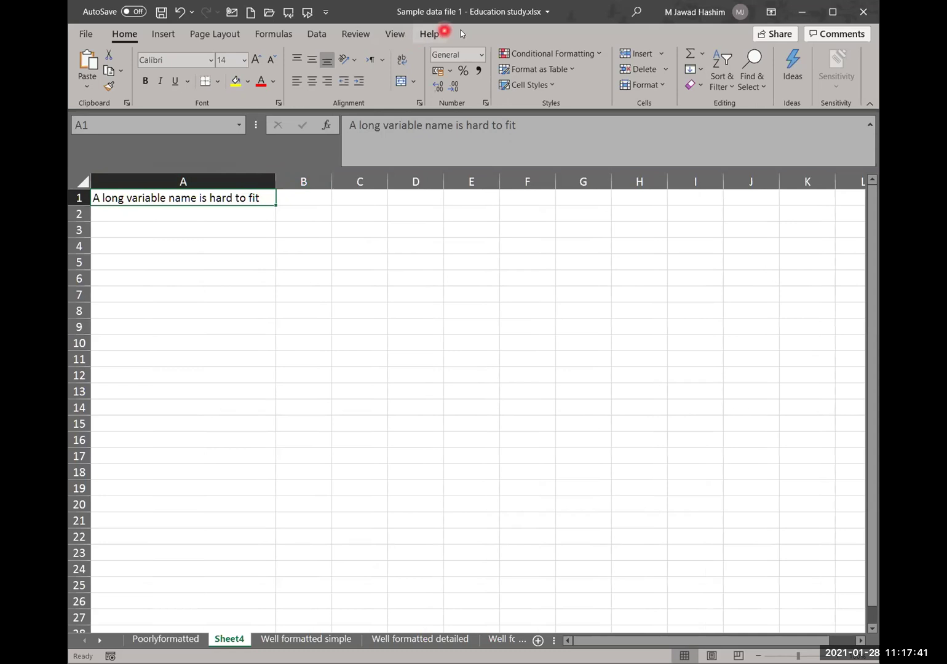
# Step: Narrow column A to about half its width and wrap the text of cell A1 onto two lines
pyautogui.click(402, 61)
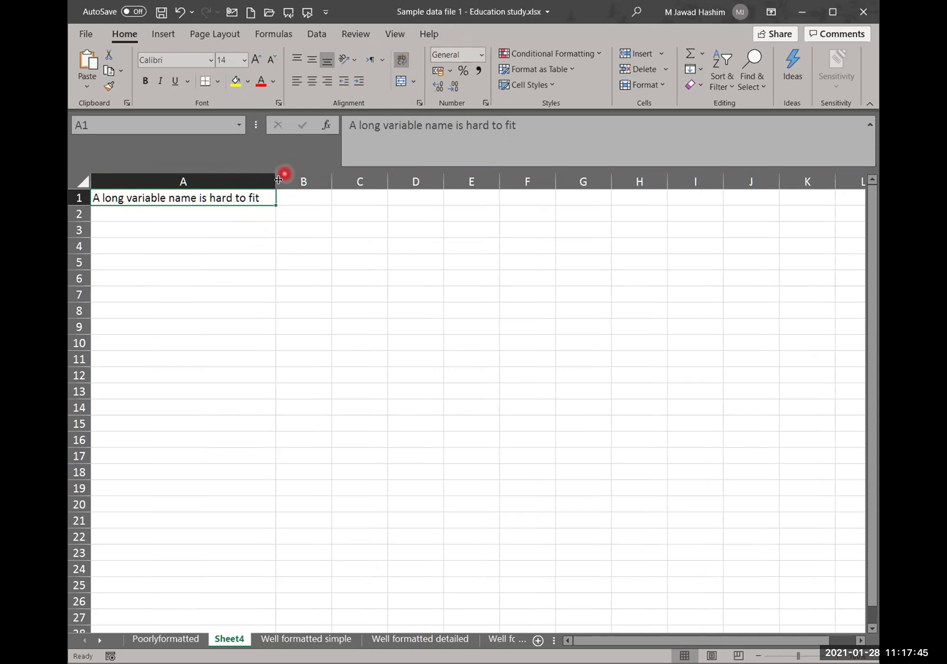
pyautogui.moveTo(276, 180); pyautogui.dragTo(163, 180)
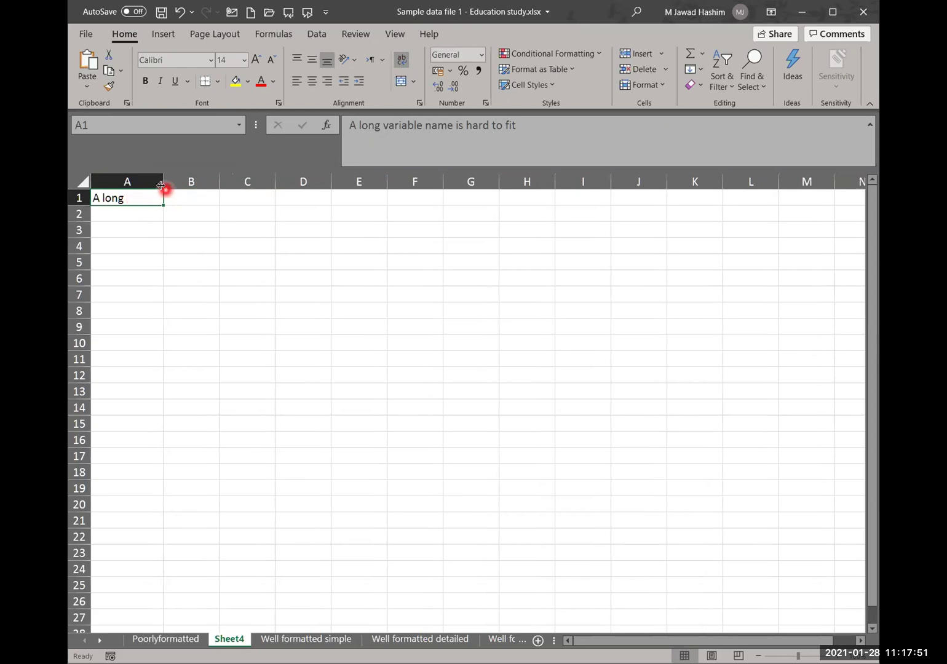
pyautogui.moveTo(159, 183); pyautogui.dragTo(193, 183)
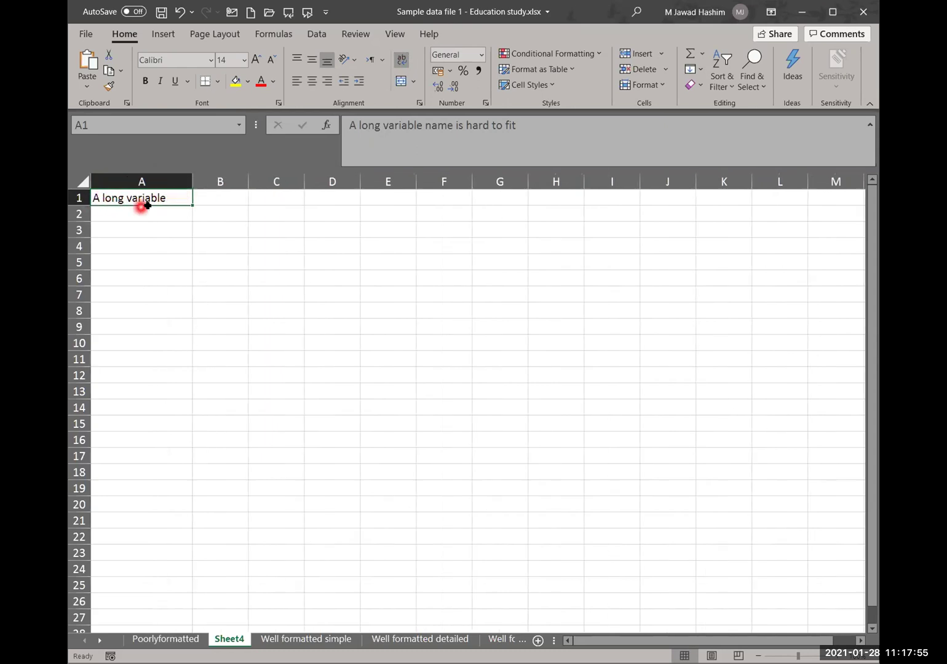
pyautogui.click(401, 62)
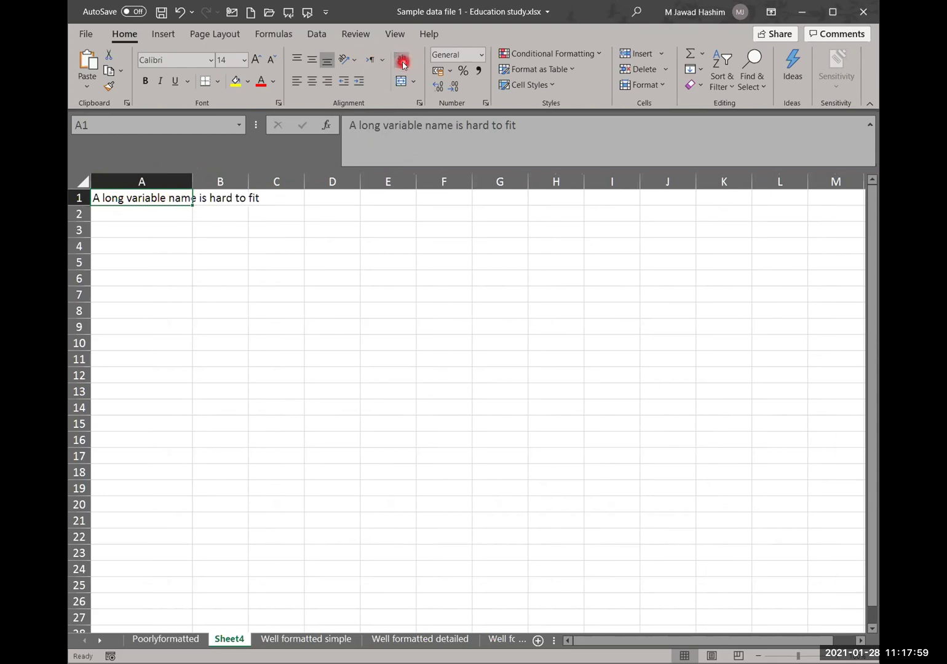
pyautogui.click(402, 63)
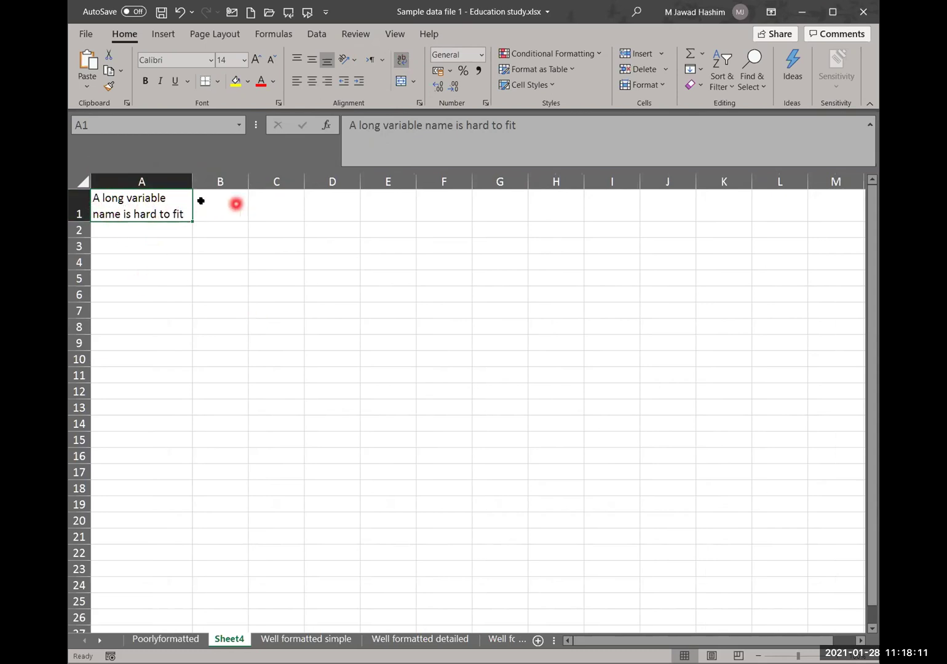
# Step: Select the whole of row 1 and look through the available merge options and number formats
pyautogui.click(79, 203)
pyautogui.click(401, 61)
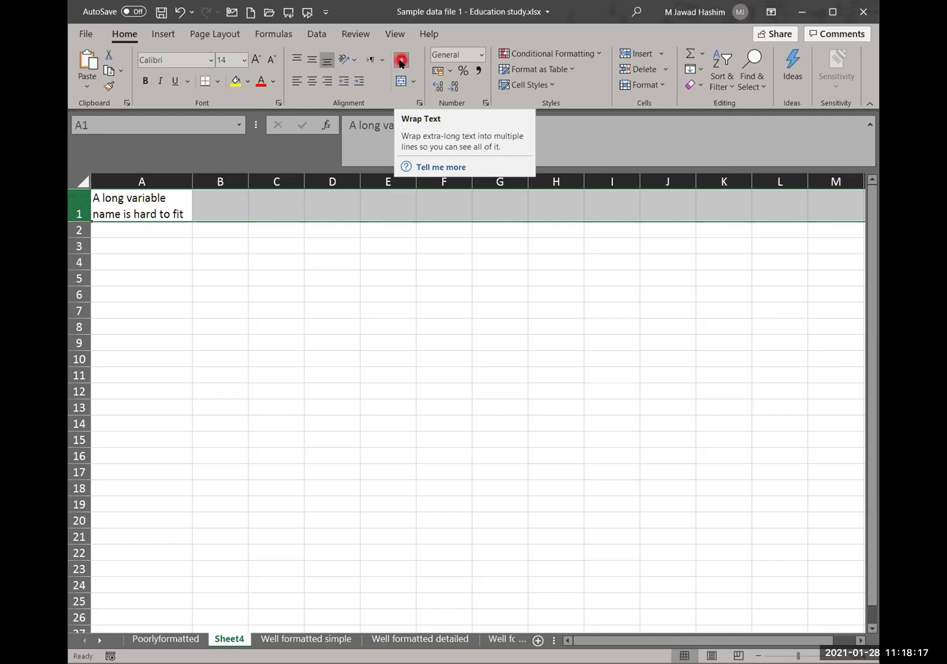
pyautogui.click(417, 86)
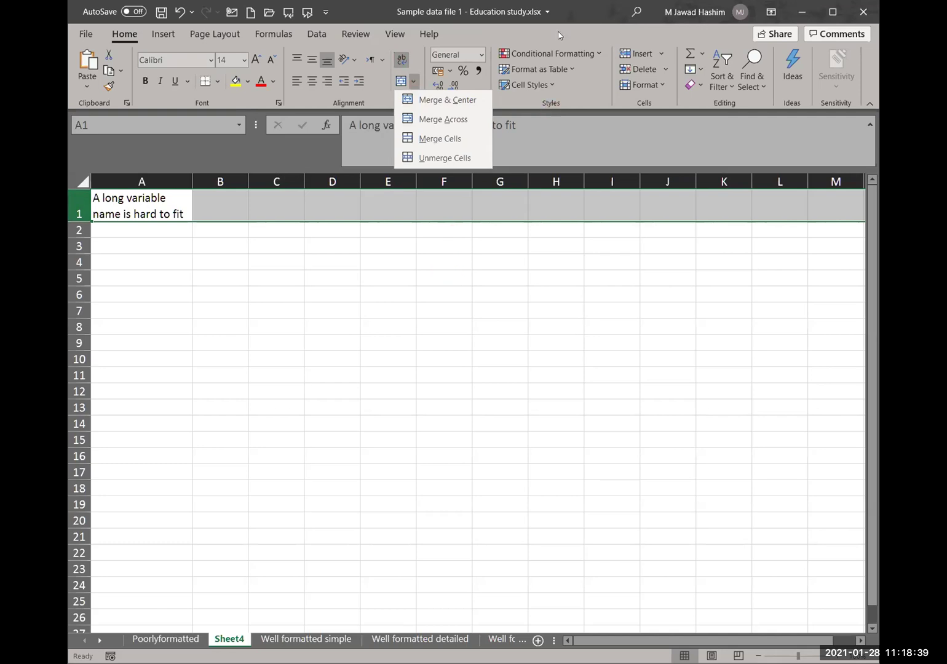
pyautogui.click(480, 55)
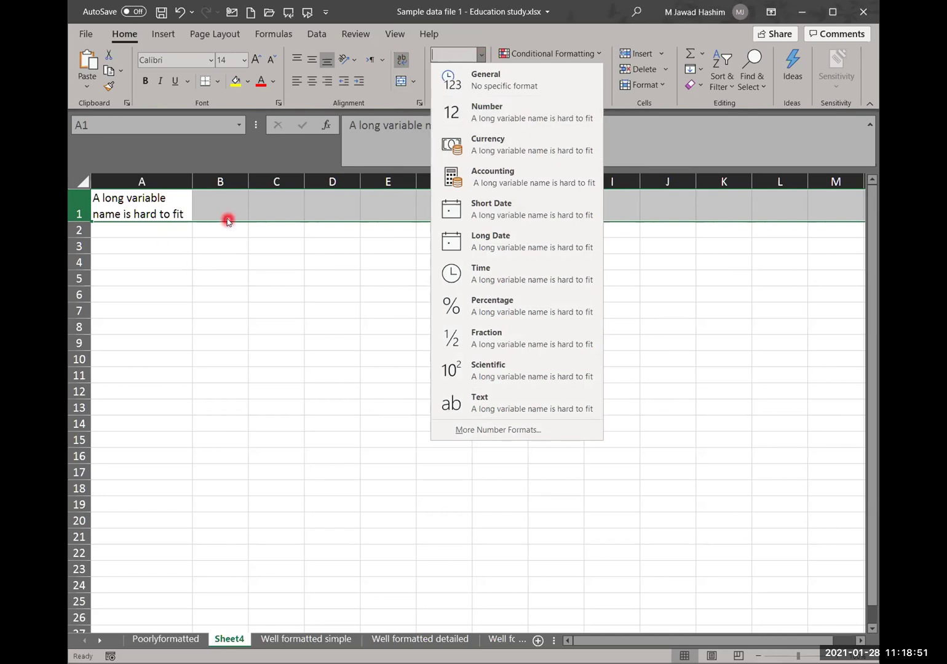
pyautogui.click(271, 336)
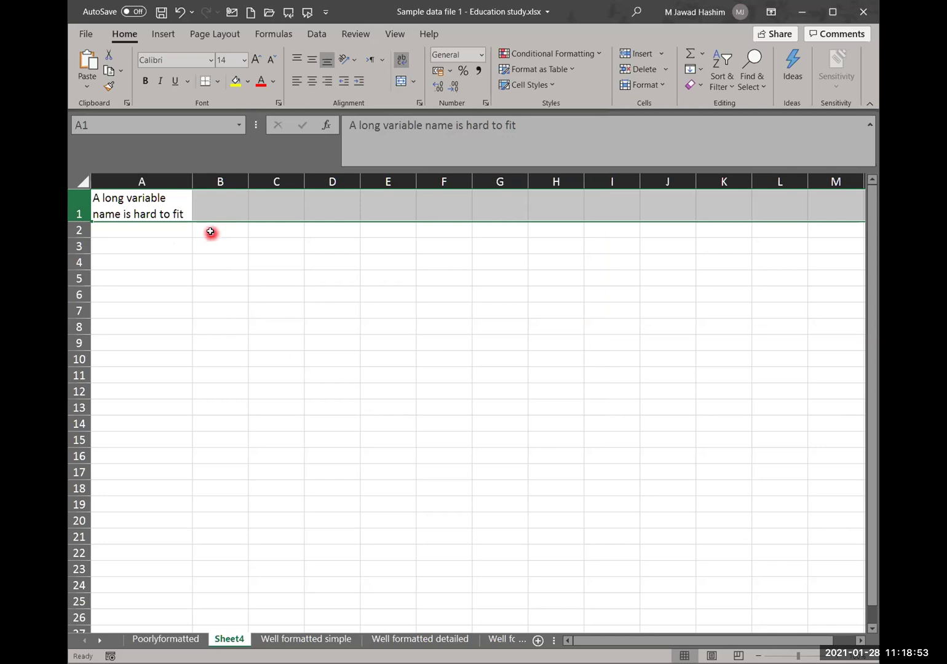
# Step: Enter 45 in cell B1 and apply the Number format to it
pyautogui.click(219, 214)
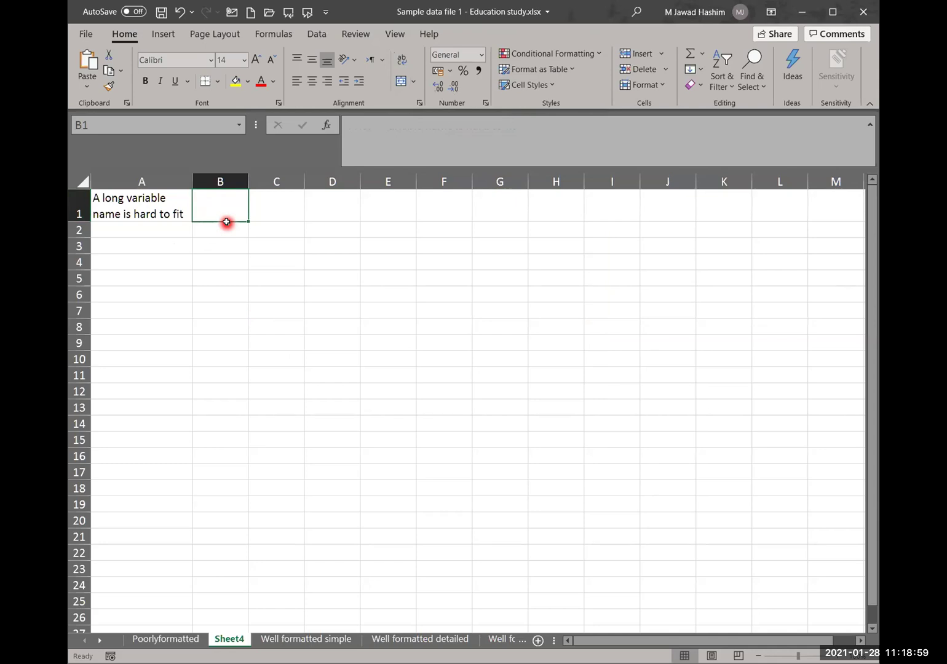
pyautogui.write('45')
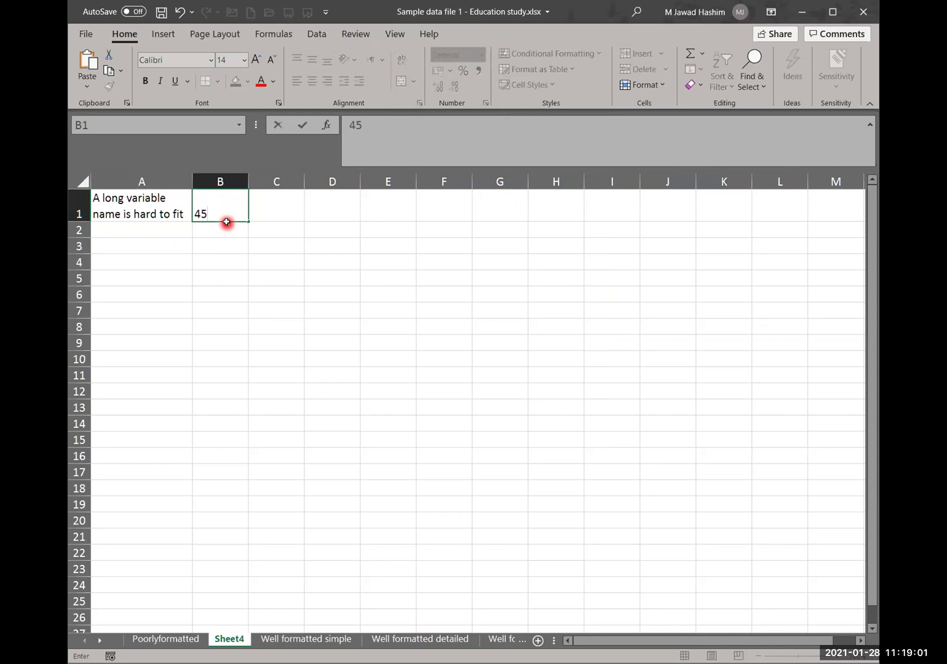
pyautogui.press('Return')
pyautogui.click(226, 220)
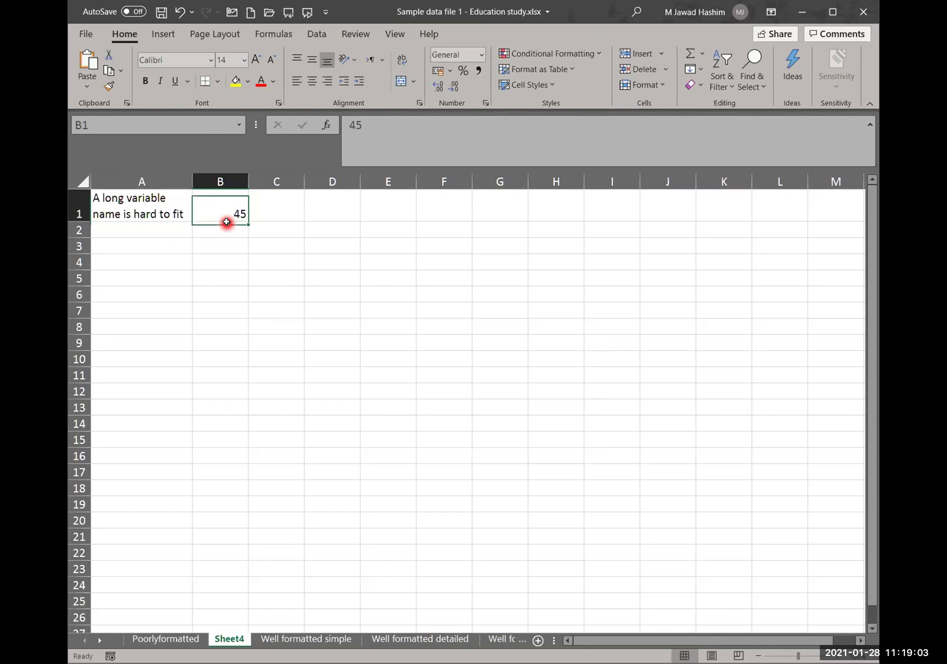
pyautogui.click(481, 55)
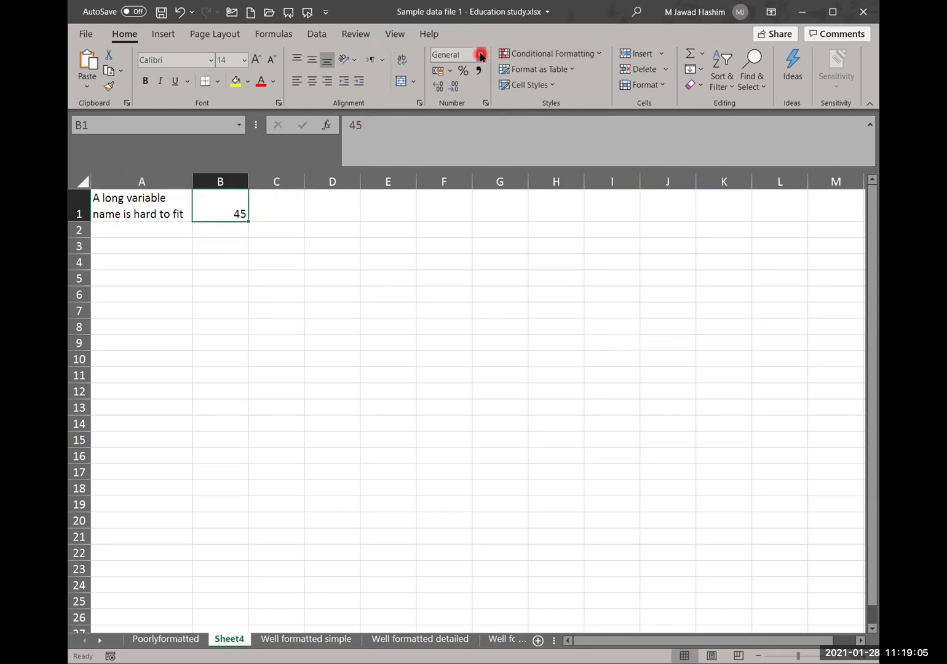
pyautogui.click(488, 112)
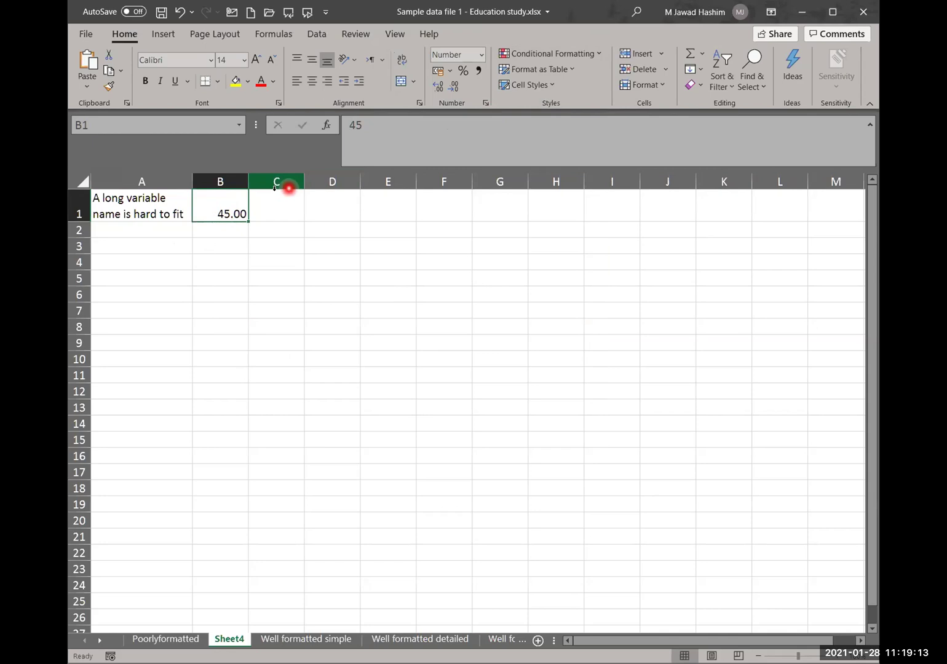
# Step: Turn the value in cell B1 into text by putting an apostrophe in front of it
pyautogui.click(352, 123)
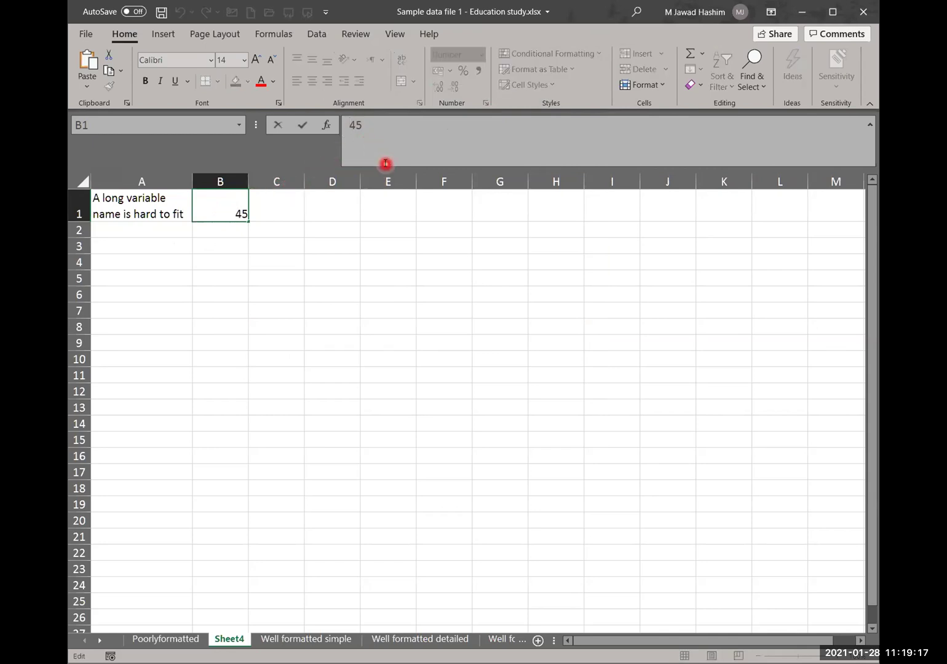
pyautogui.write("'")
pyautogui.press('Return')
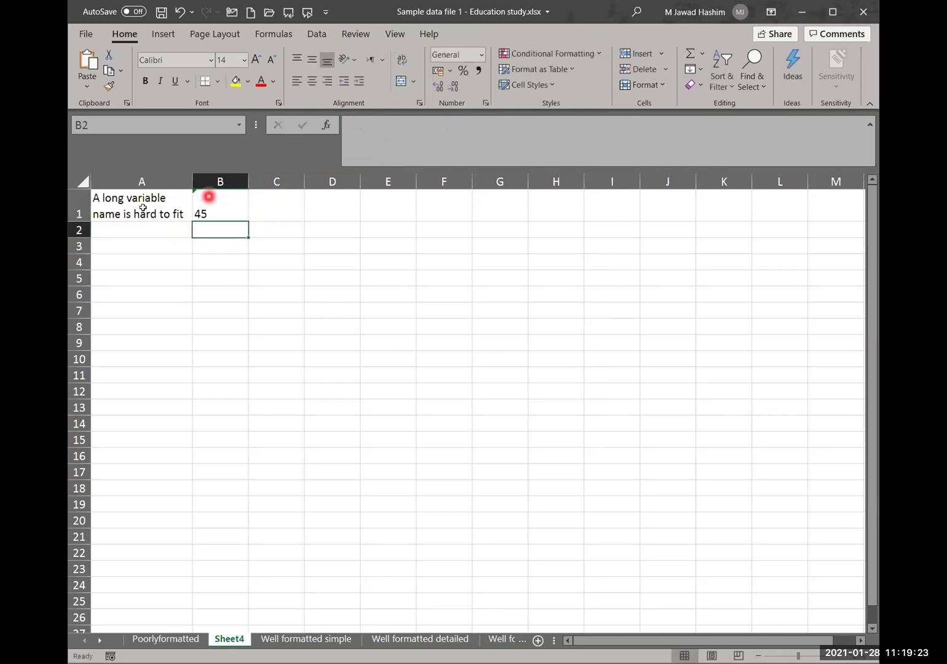
# Step: Remove the leading apostrophe from cell B1 to make it a number again, and reselect the cell
pyautogui.click(209, 203)
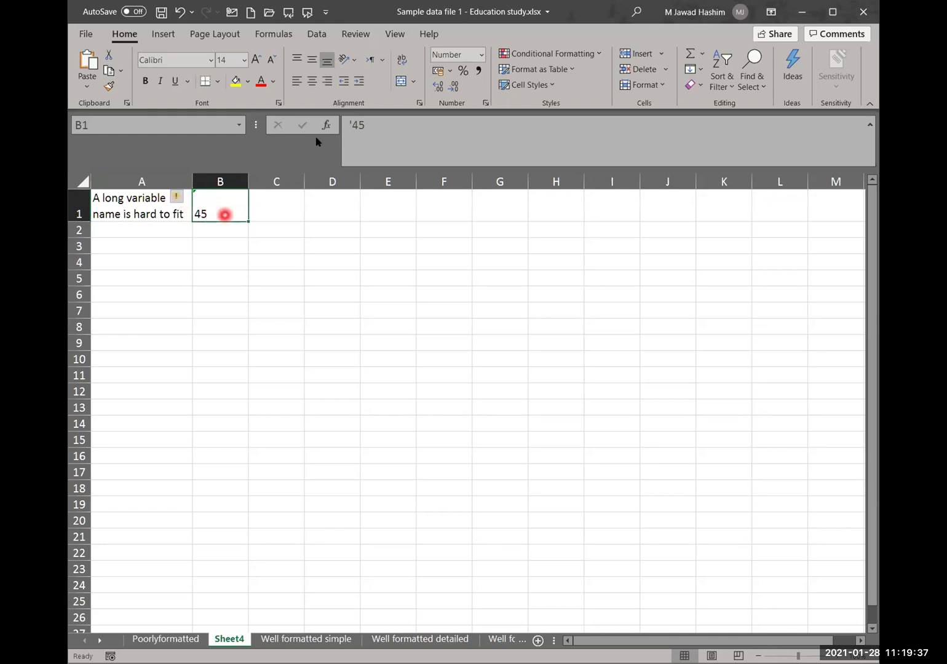
pyautogui.click(354, 125)
pyautogui.press('BackSpace')
pyautogui.press('Return')
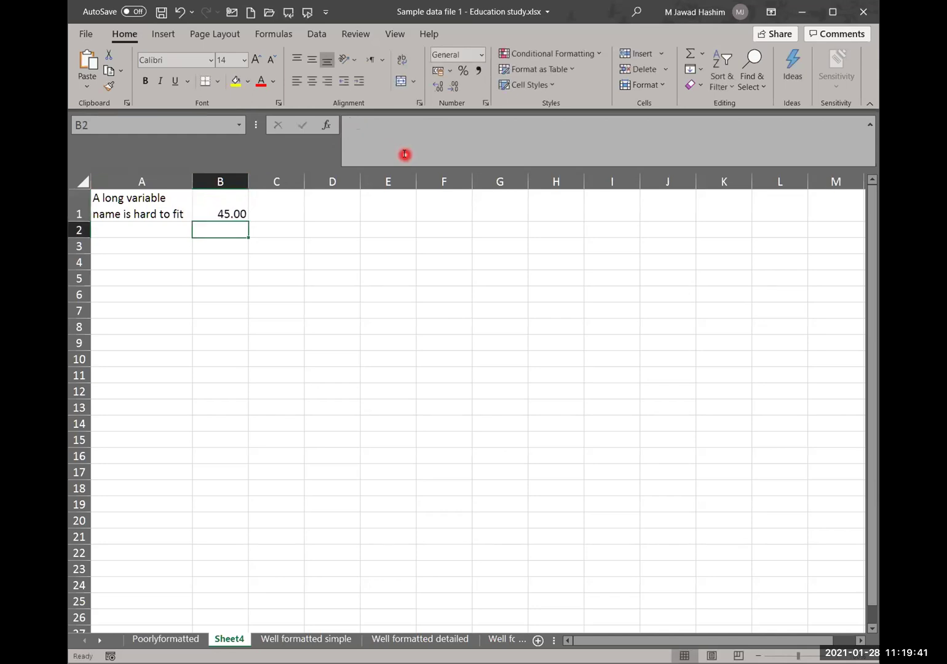
pyautogui.click(225, 200)
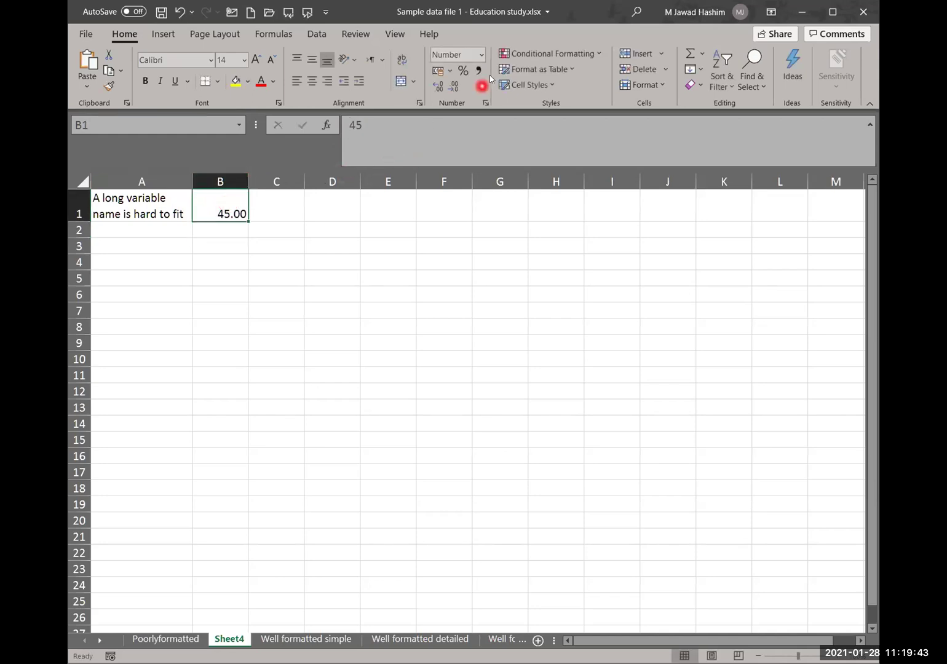
# Step: Look at the available accounting currency formats and apply Percent Style to cell B1
pyautogui.click(451, 73)
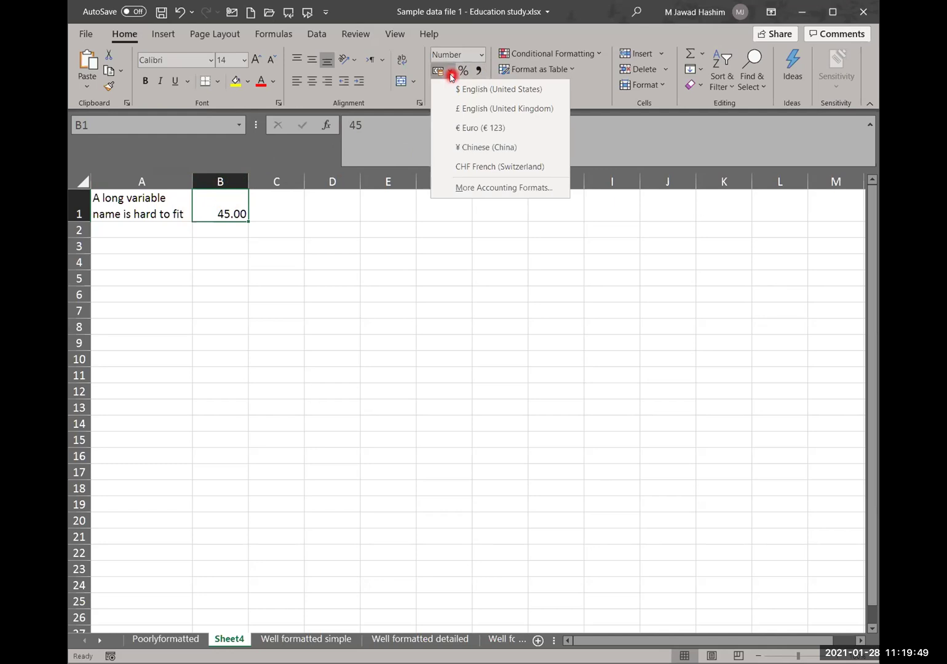
pyautogui.click(462, 72)
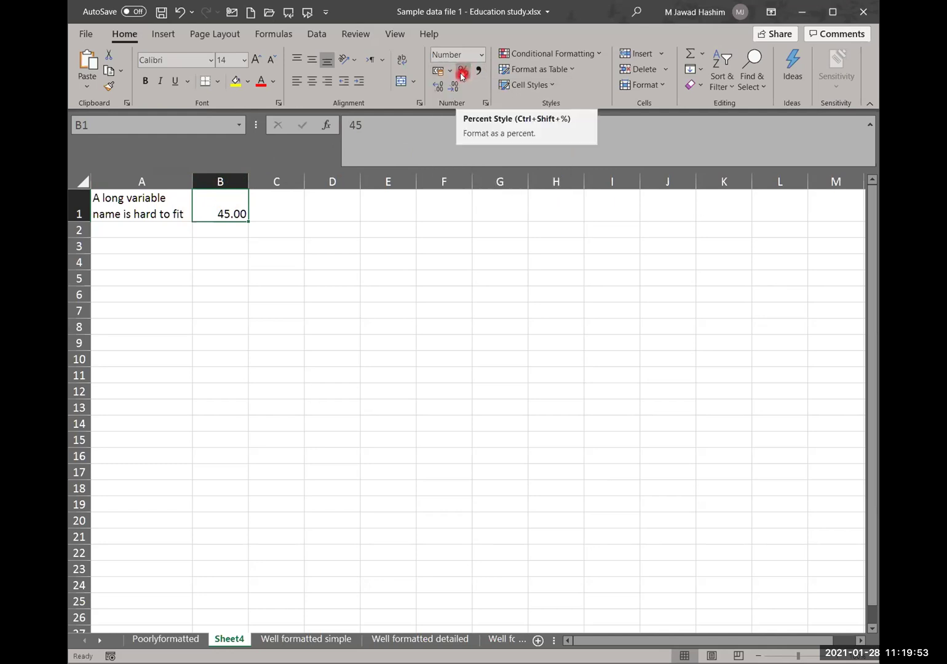
pyautogui.click(462, 74)
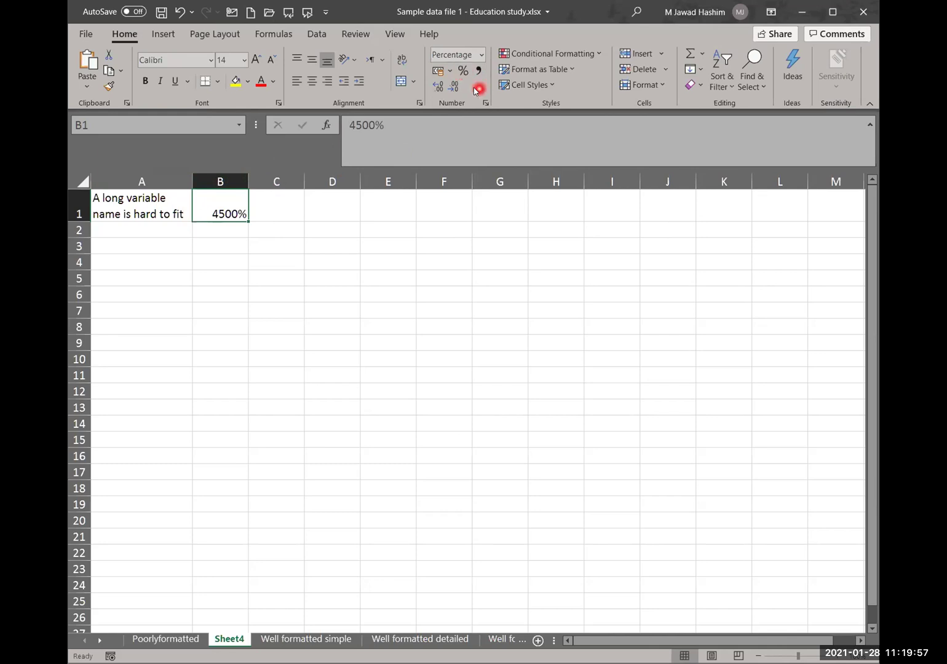
# Step: Try to change the value in cell B1 back to 45 by deleting the extra zeros and percent sign
pyautogui.click(386, 126)
pyautogui.press('BackSpace')
pyautogui.press('BackSpace')
pyautogui.press('BackSpace')
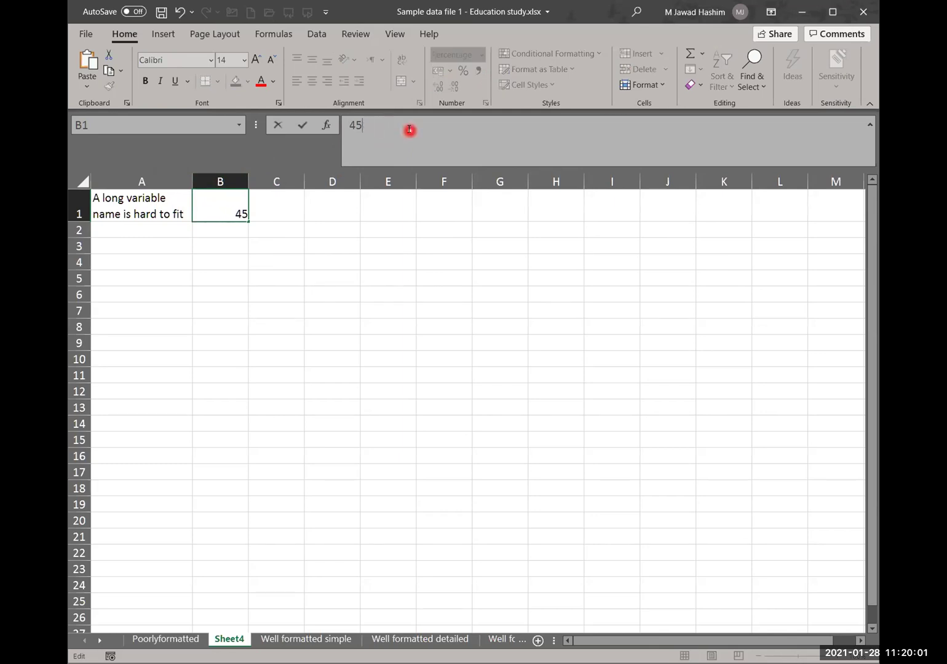
pyautogui.press('Return')
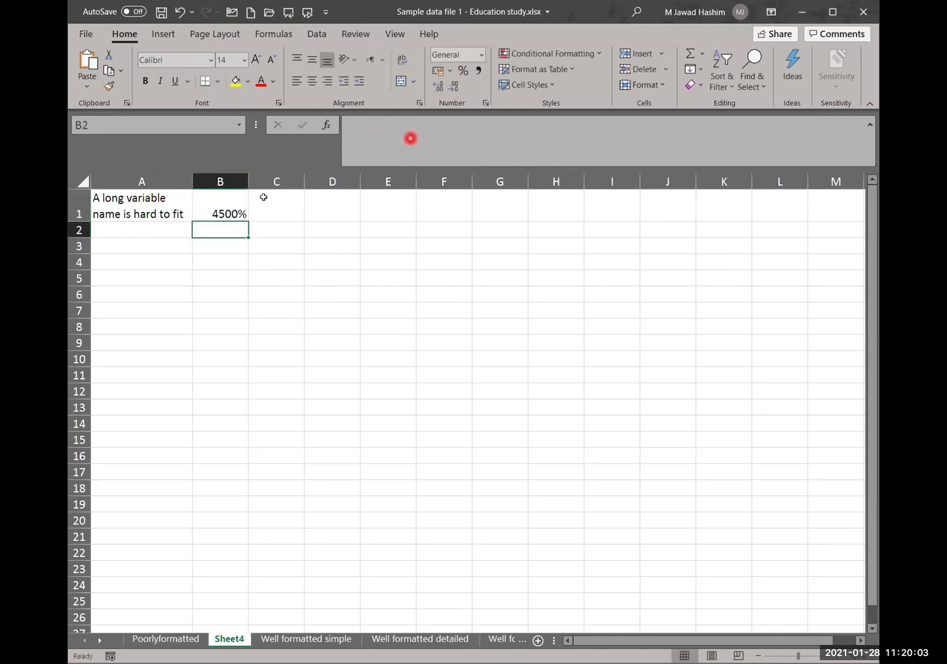
# Step: Apply the Number format to cell B1 again
pyautogui.click(220, 211)
pyautogui.click(483, 55)
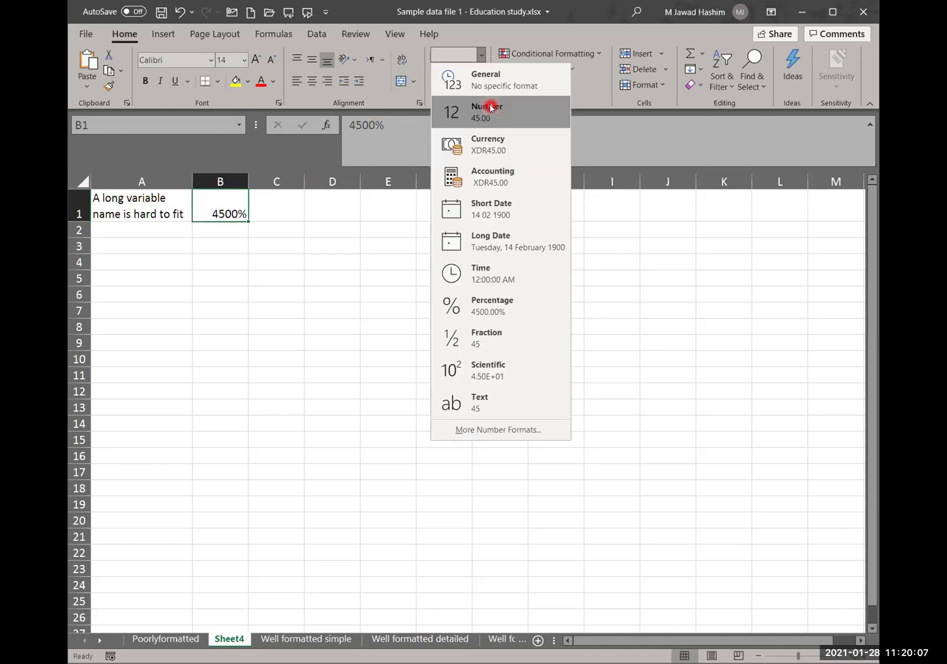
pyautogui.click(487, 104)
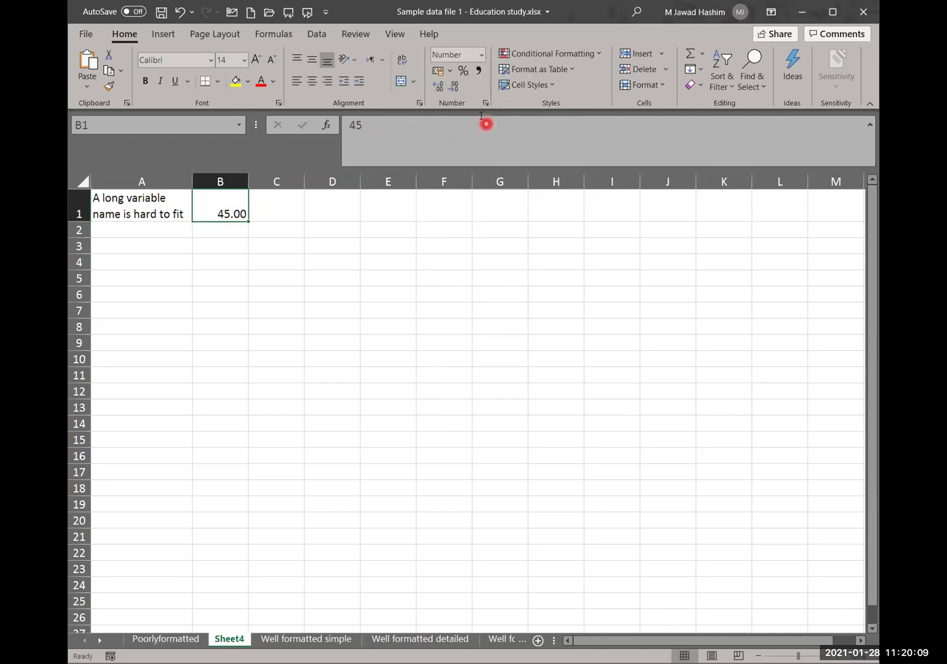
# Step: Increase and decrease the decimals of cell B1 several times, ending with one decimal place
pyautogui.click(437, 86)
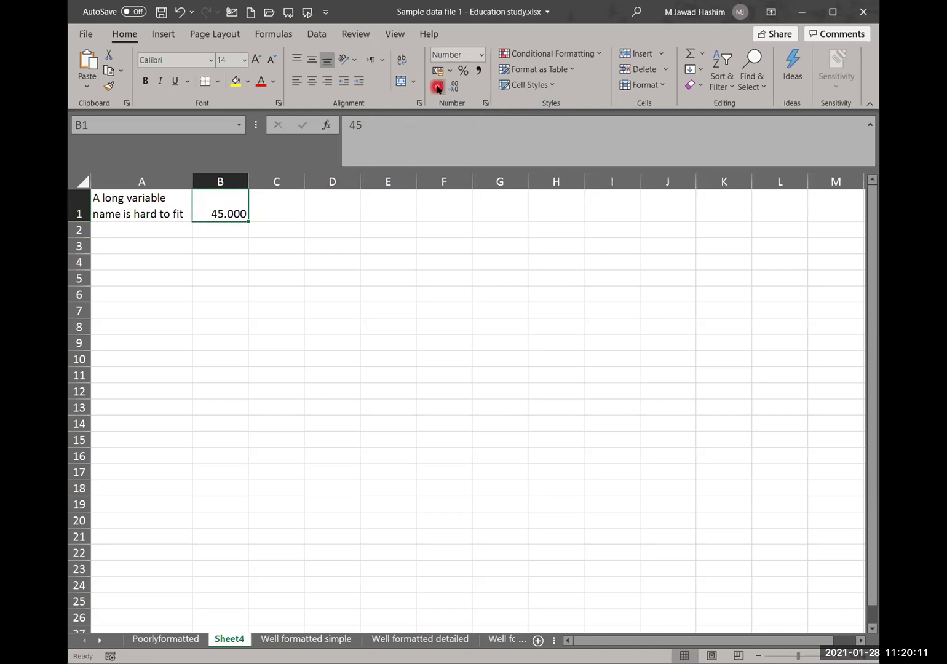
pyautogui.click(452, 86)
pyautogui.click(452, 86)
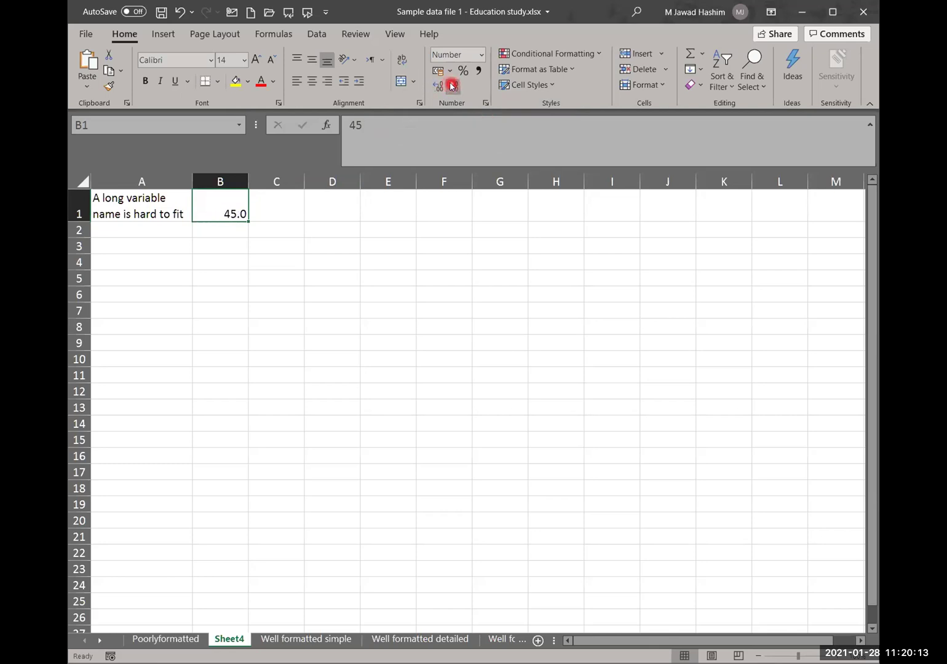
pyautogui.click(438, 88)
pyautogui.click(437, 88)
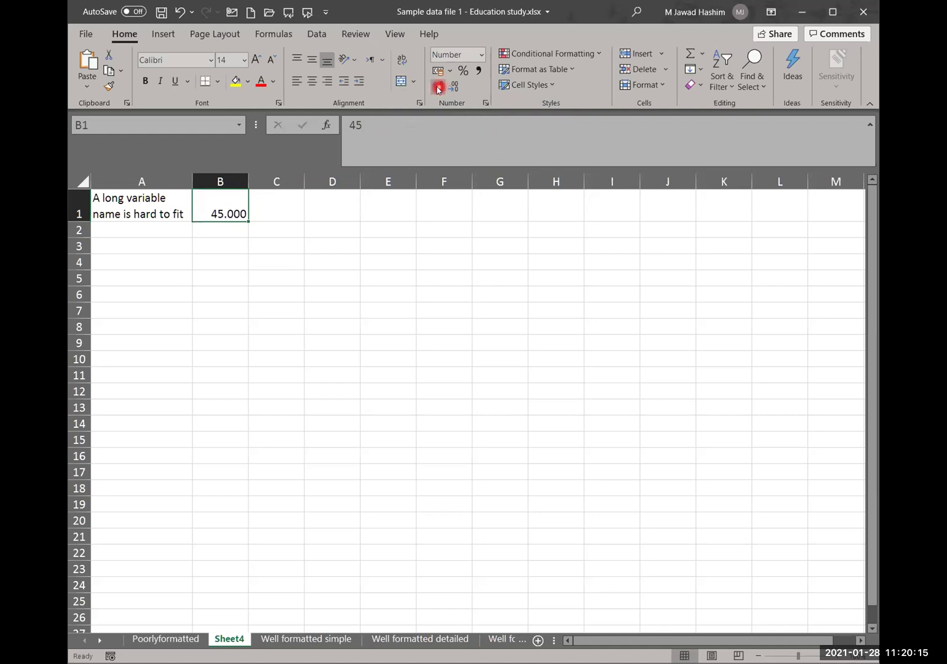
pyautogui.click(453, 86)
pyautogui.click(453, 86)
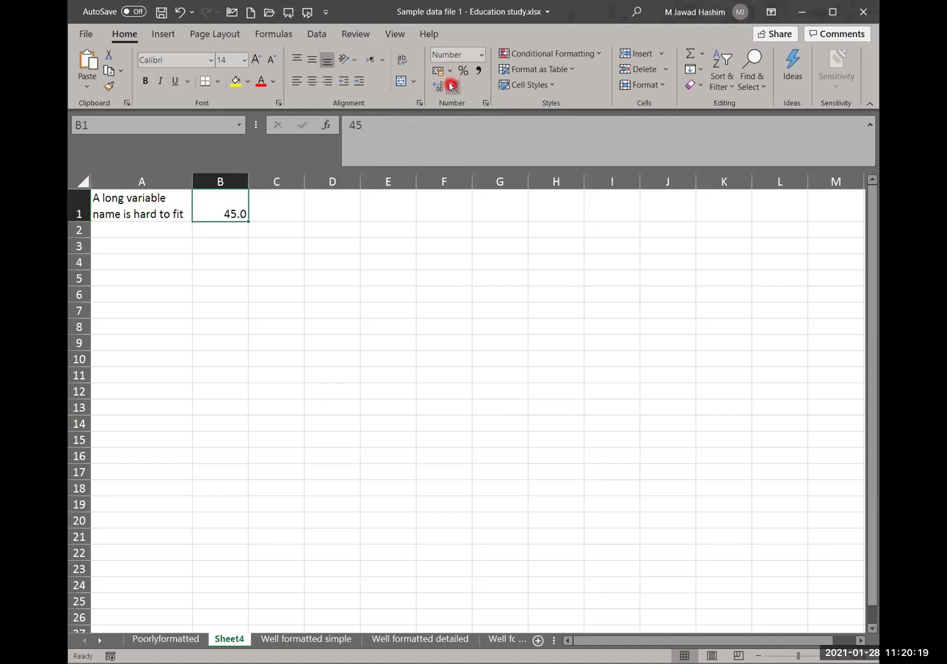
pyautogui.click(440, 85)
pyautogui.click(451, 88)
# Step: Open the Well formatted simple sheet, select the Initial score column and view the Highlight Cells Rules for conditional formatting
pyautogui.click(602, 52)
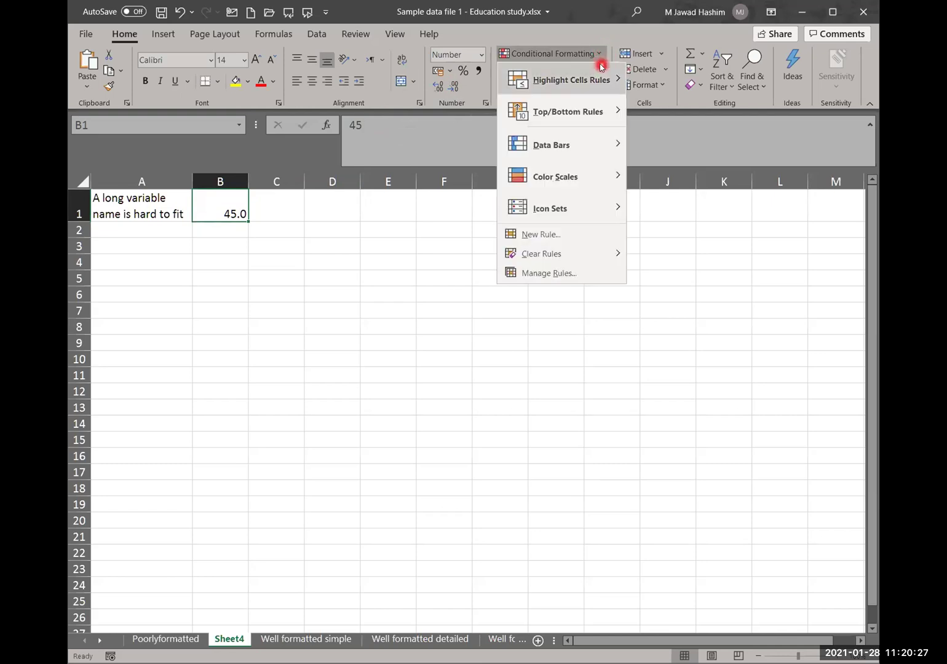
pyautogui.moveTo(600, 75)
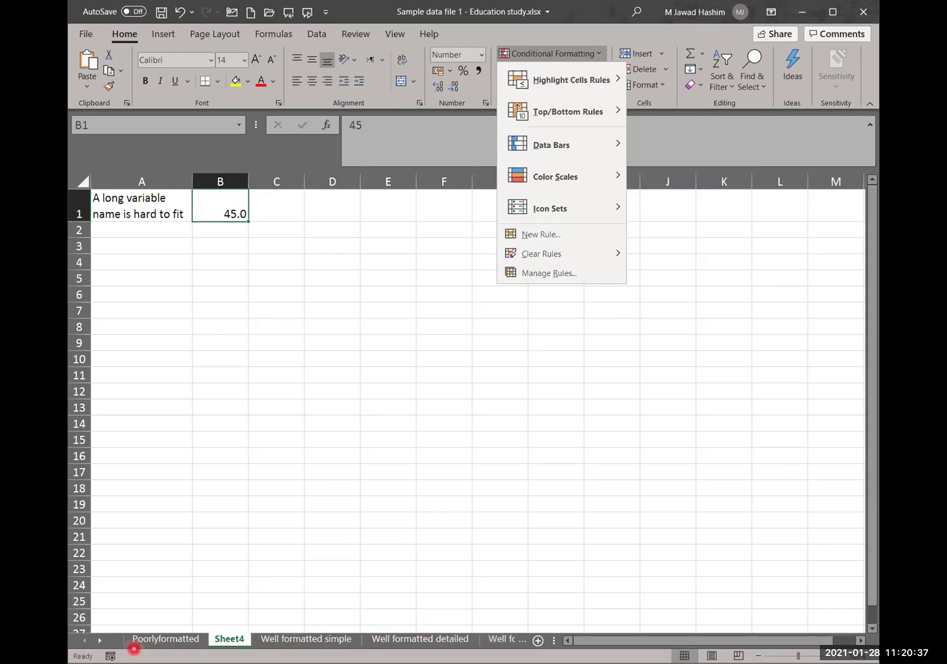
pyautogui.click(342, 639)
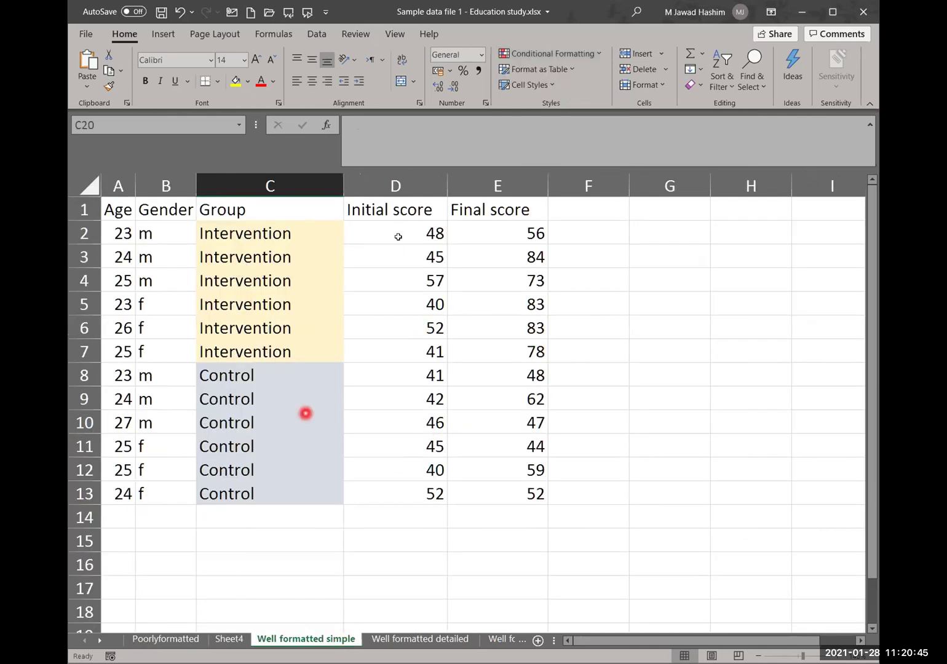
pyautogui.click(408, 180)
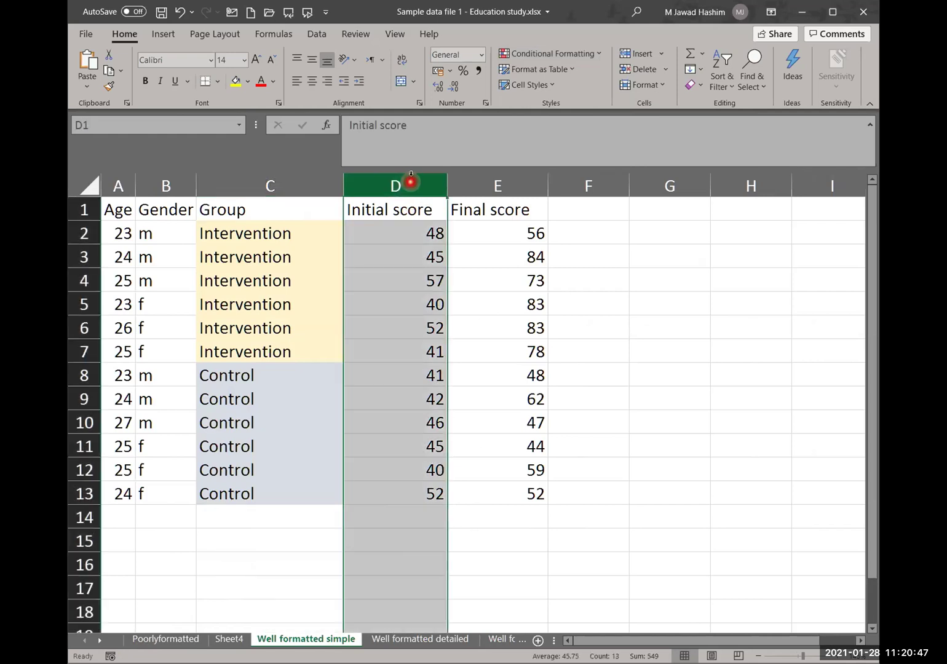
pyautogui.click(600, 57)
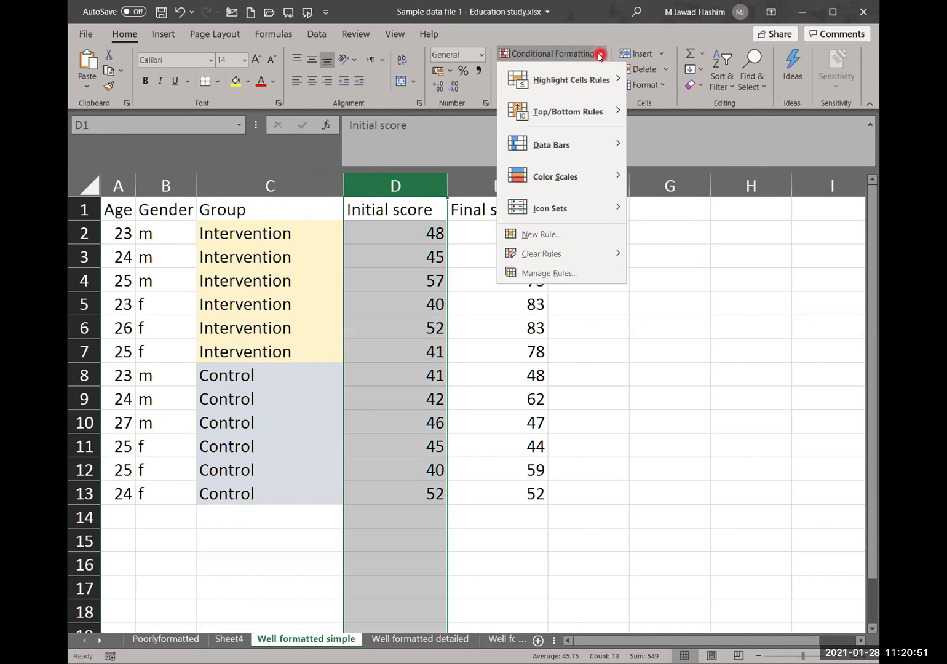
pyautogui.click(596, 80)
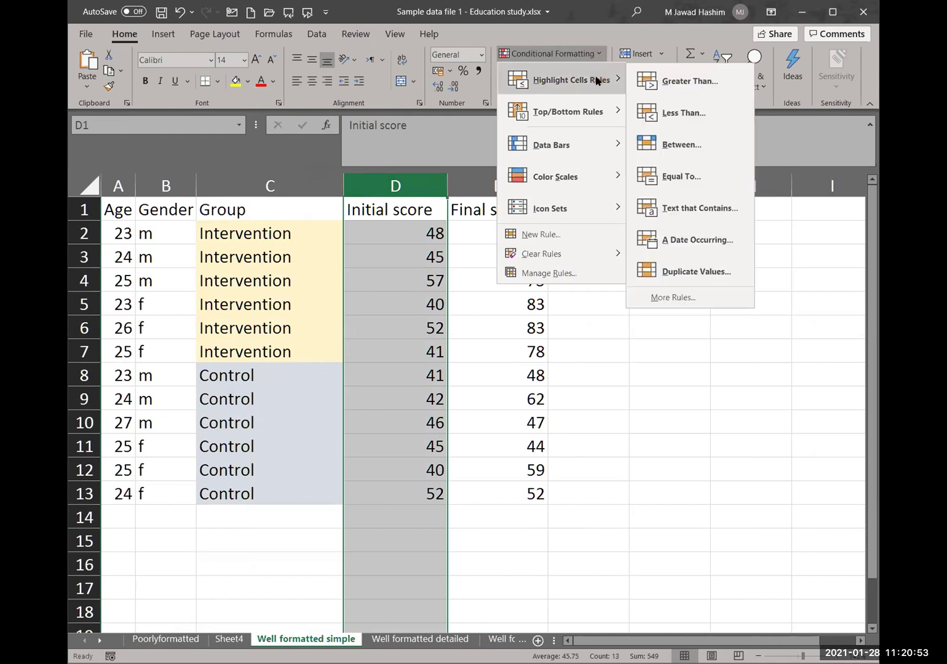
# Step: Preview a Top 10% rule with Light Red Fill with Dark Red Text on the Initial score column and cancel it
pyautogui.click(590, 113)
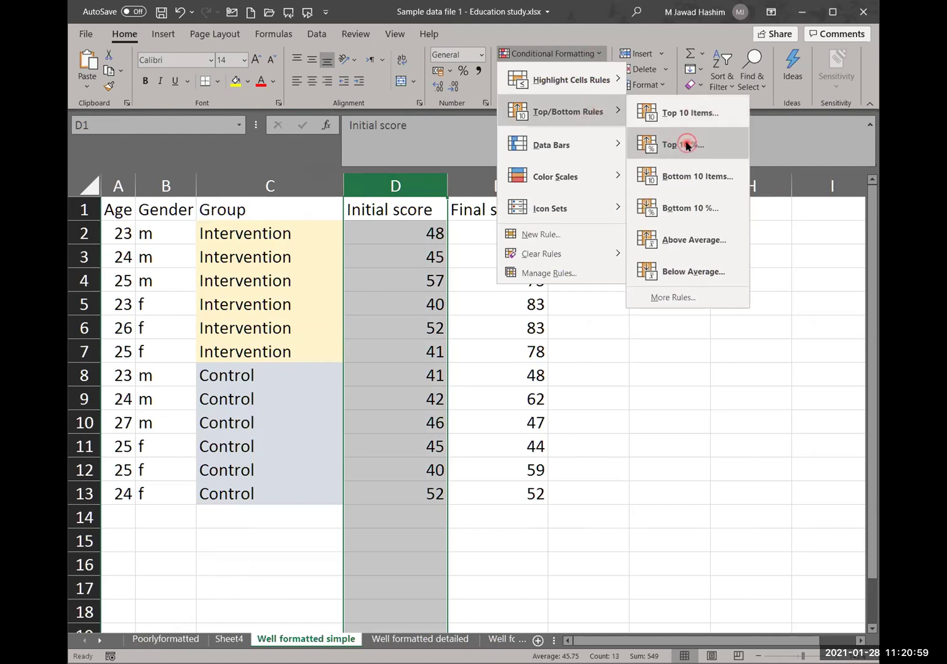
pyautogui.click(687, 144)
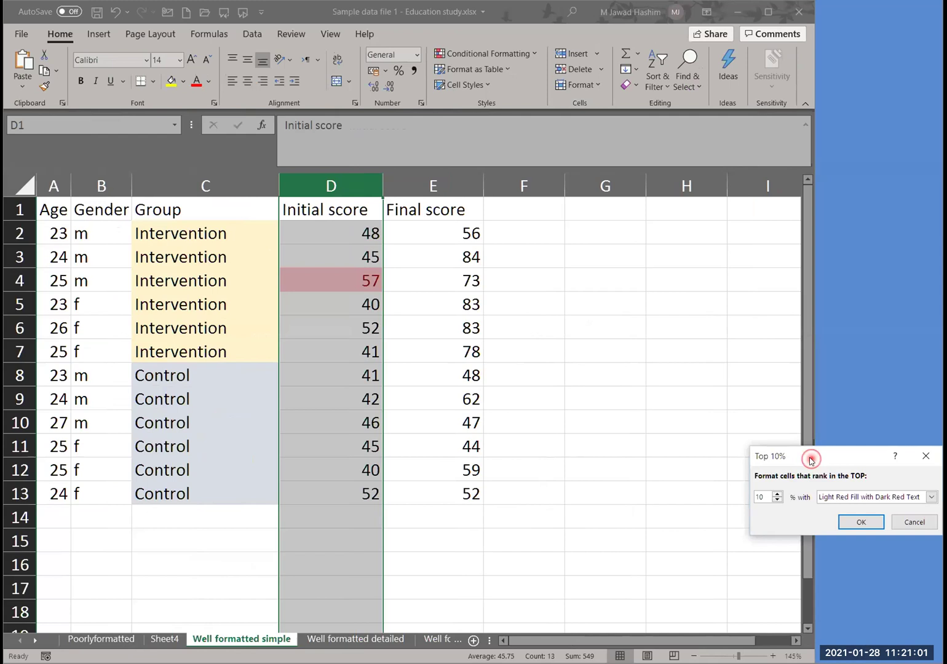
pyautogui.moveTo(811, 460); pyautogui.dragTo(568, 369)
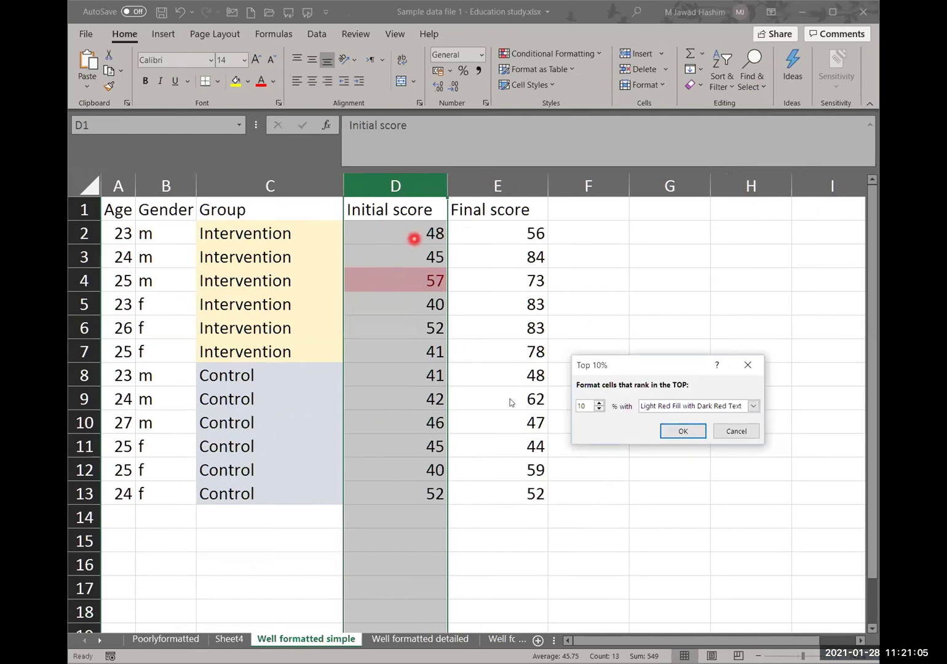
pyautogui.click(732, 432)
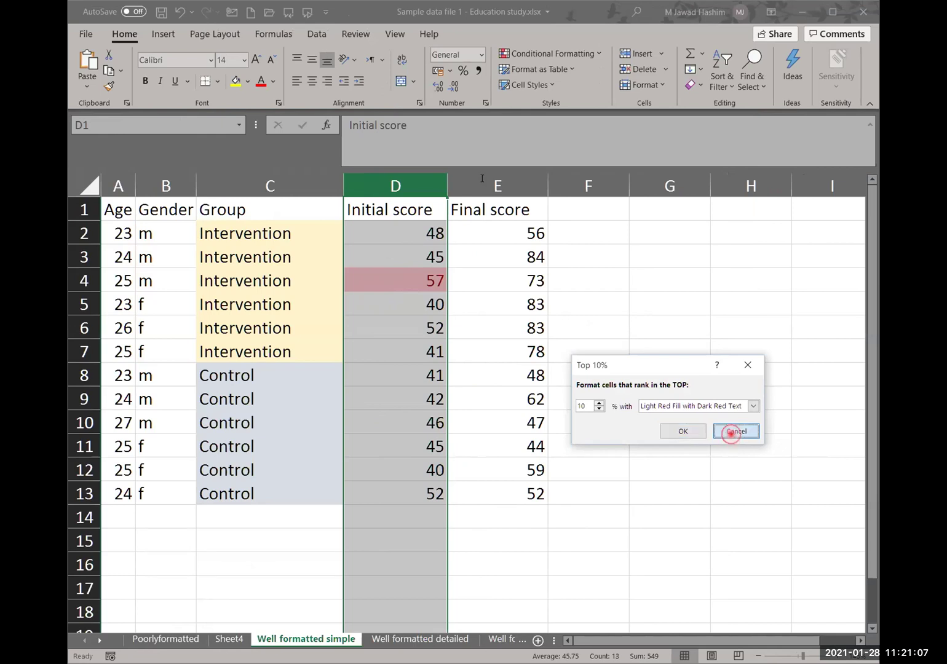
# Step: Preview the data bars, color scales and icon sets on the Initial score column without applying any
pyautogui.click(601, 55)
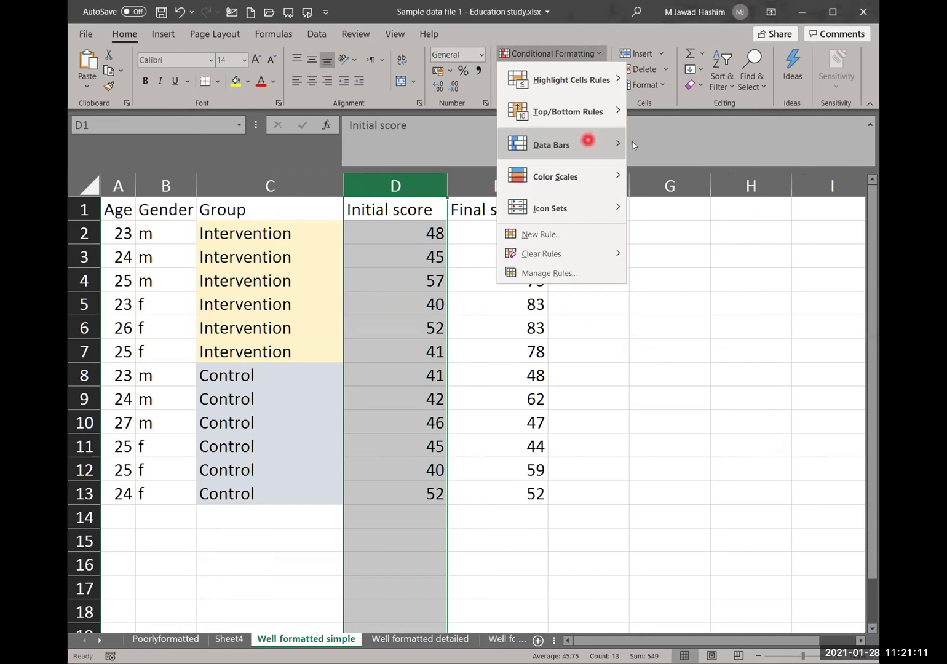
pyautogui.click(588, 140)
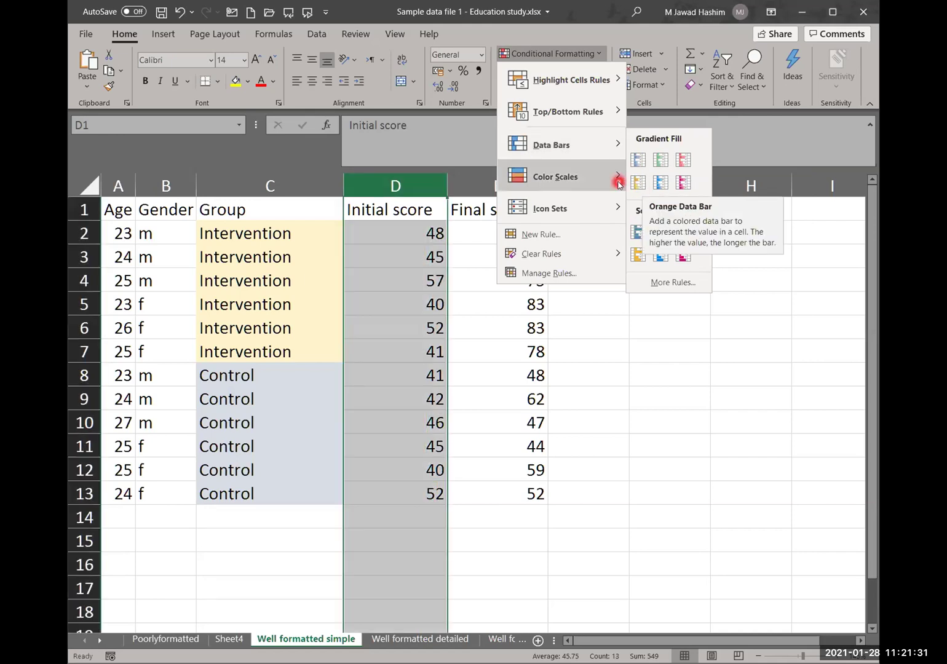
pyautogui.moveTo(617, 178)
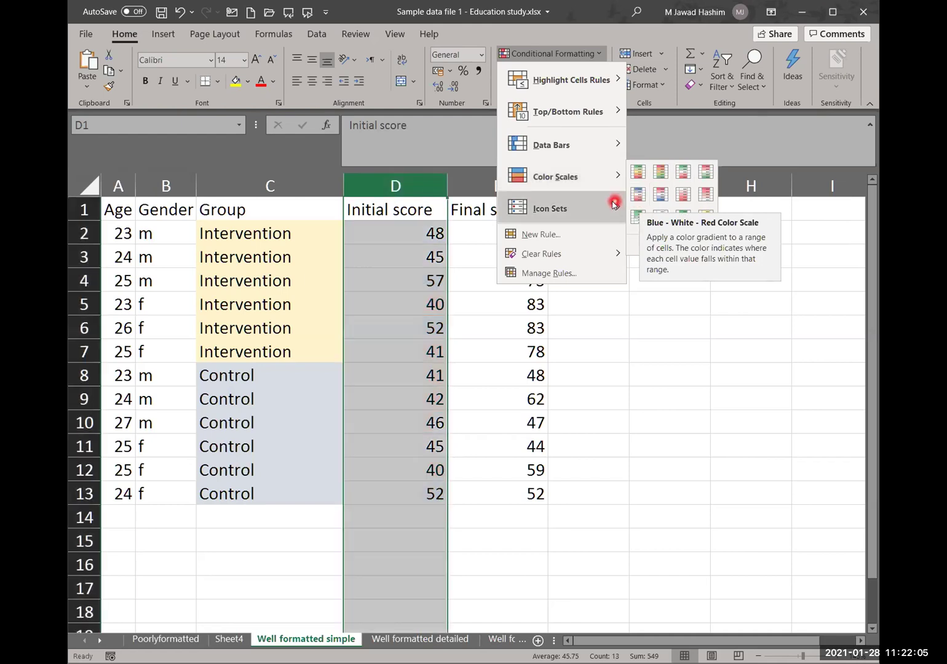
pyautogui.click(613, 204)
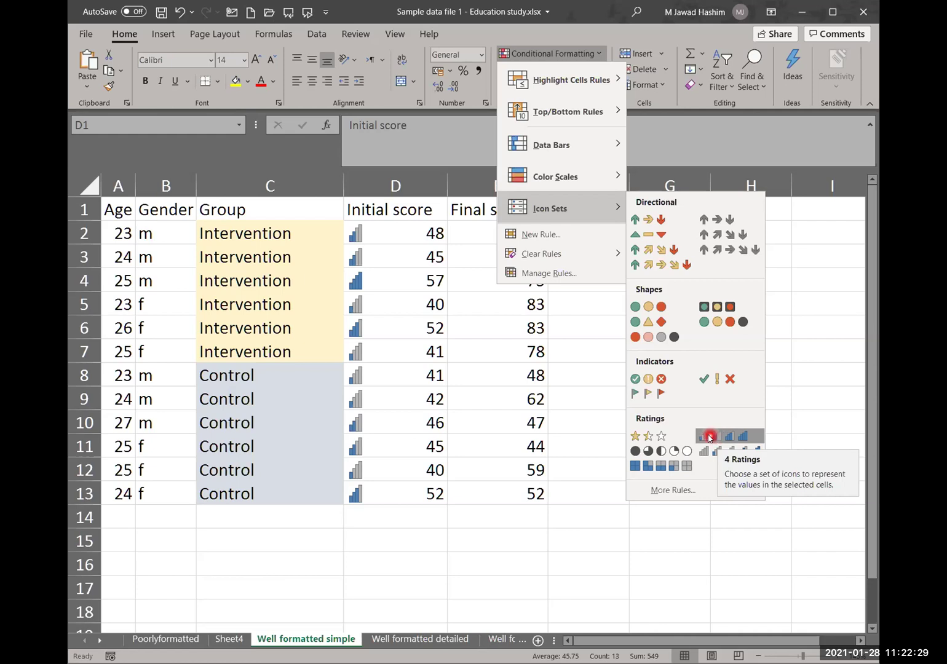
pyautogui.click(566, 530)
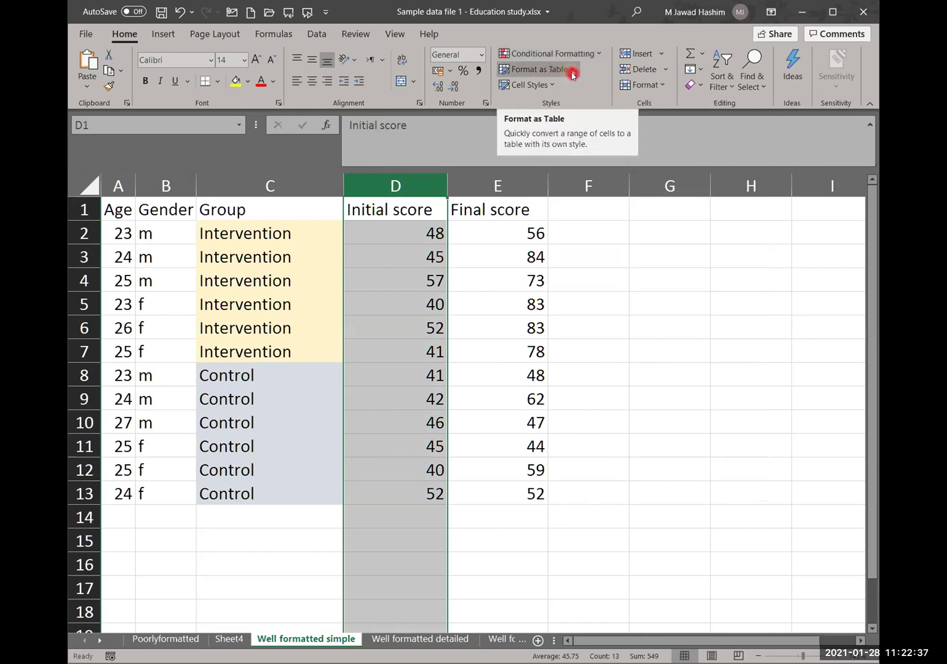
# Step: Look through the available table styles and, with cell F1 selected, the cell styles
pyautogui.click(572, 73)
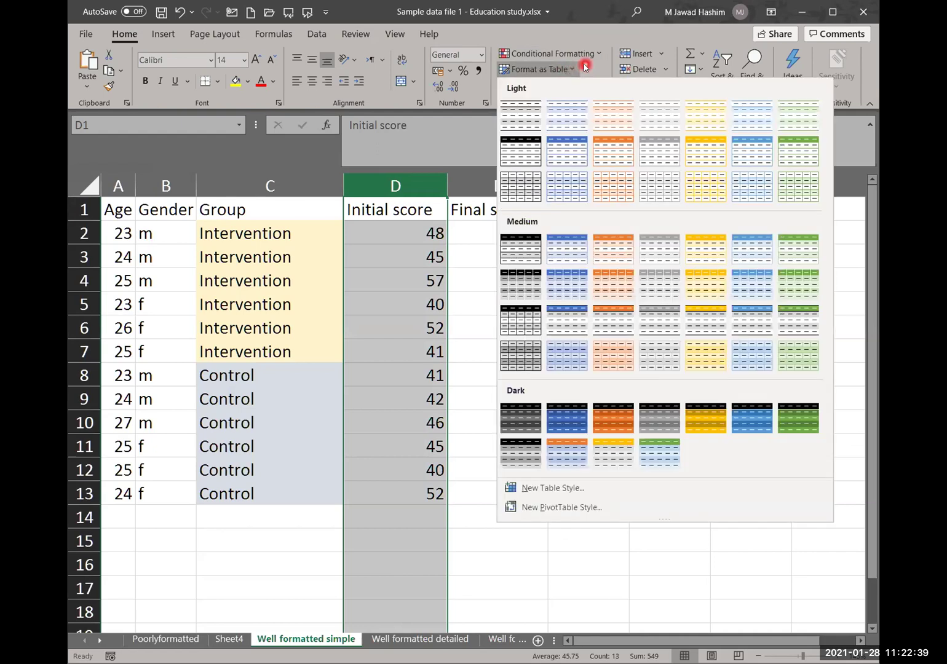
pyautogui.click(288, 254)
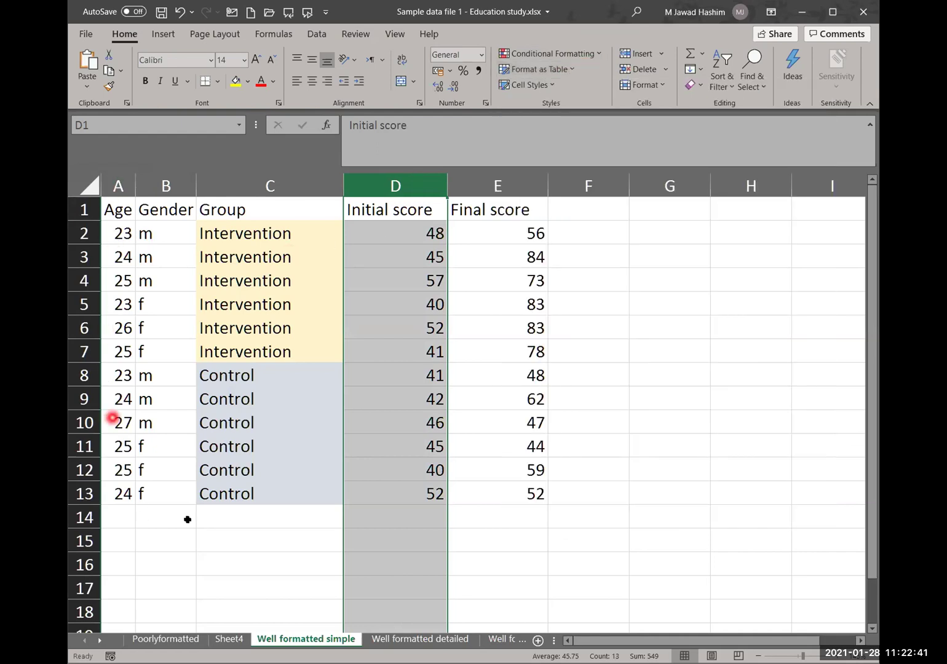
pyautogui.click(562, 208)
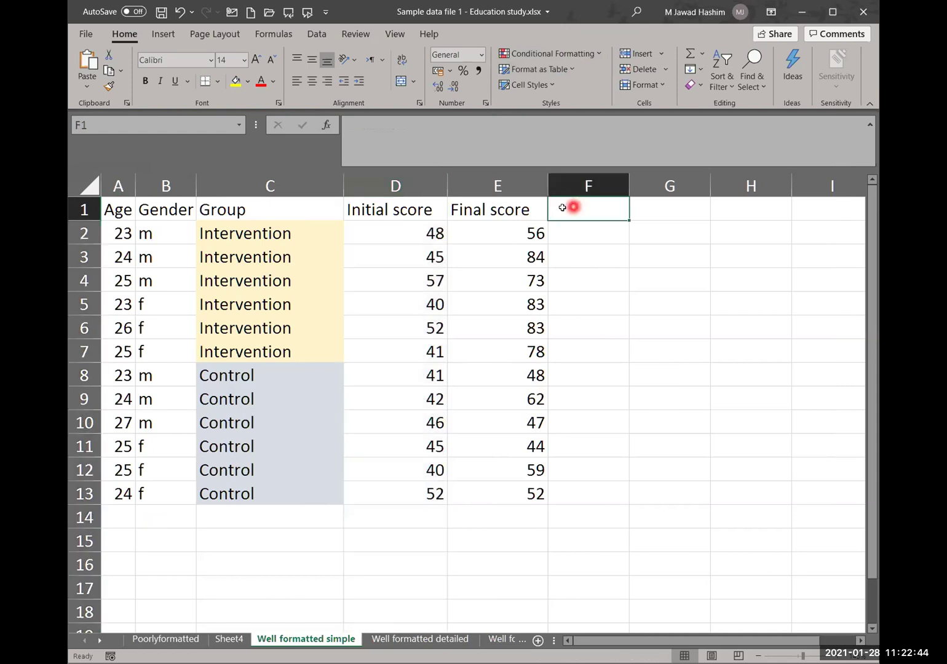
pyautogui.click(554, 90)
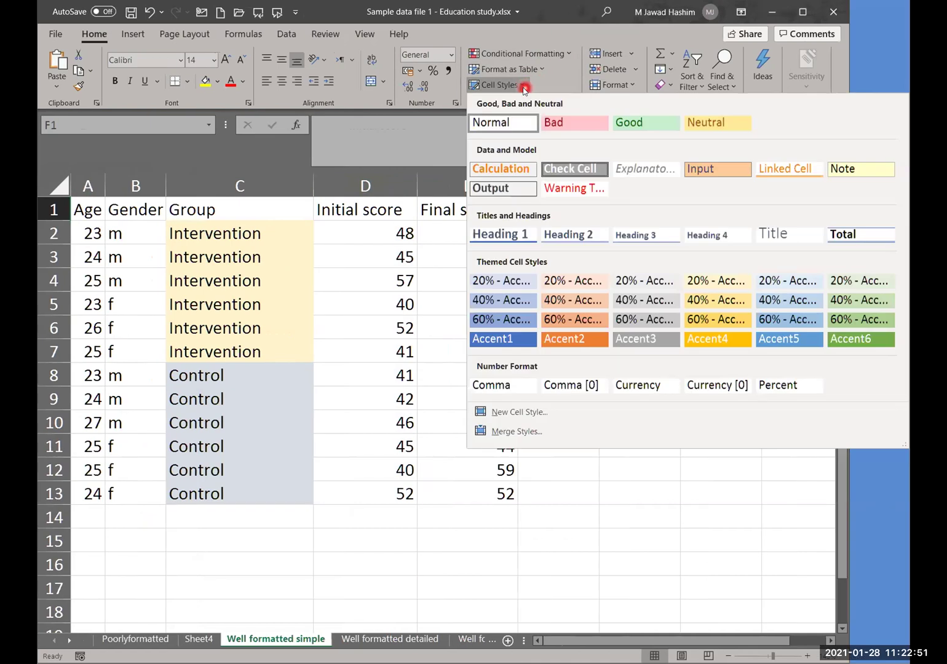
pyautogui.click(615, 62)
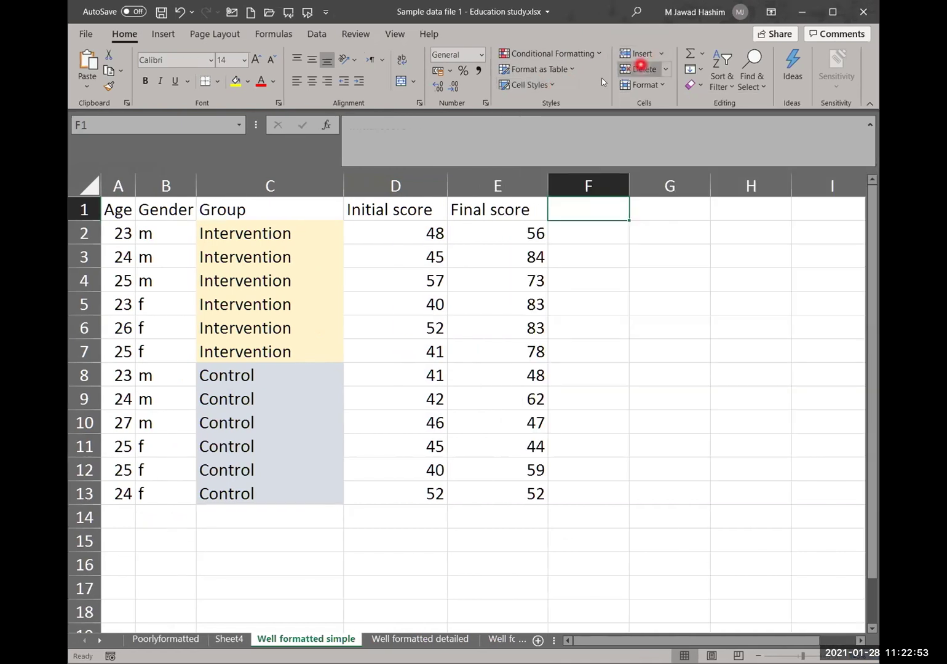
# Step: Fill cell D5 with standard red and undo the fill
pyautogui.click(420, 301)
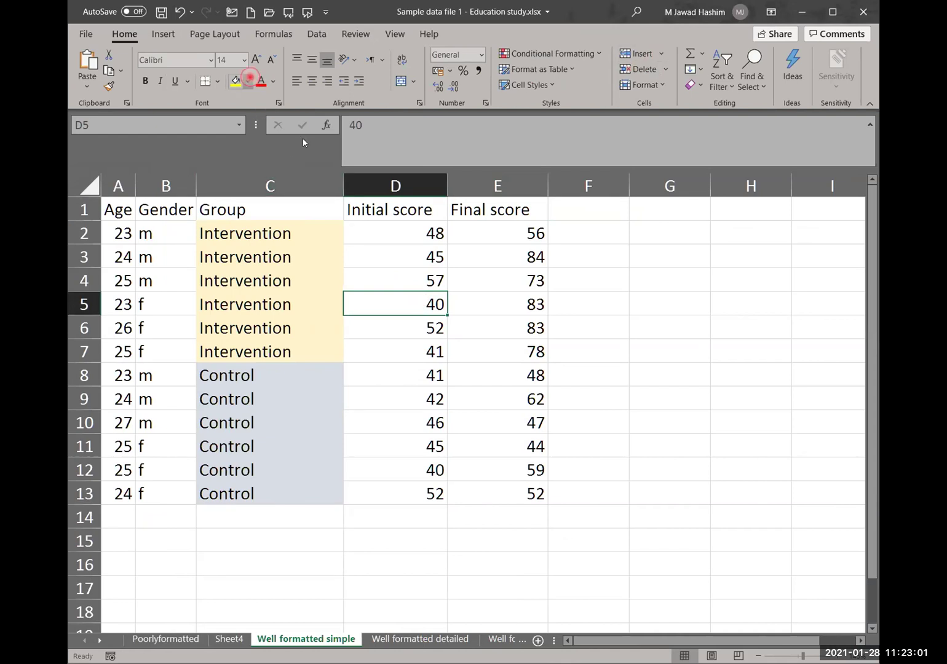
pyautogui.click(249, 80)
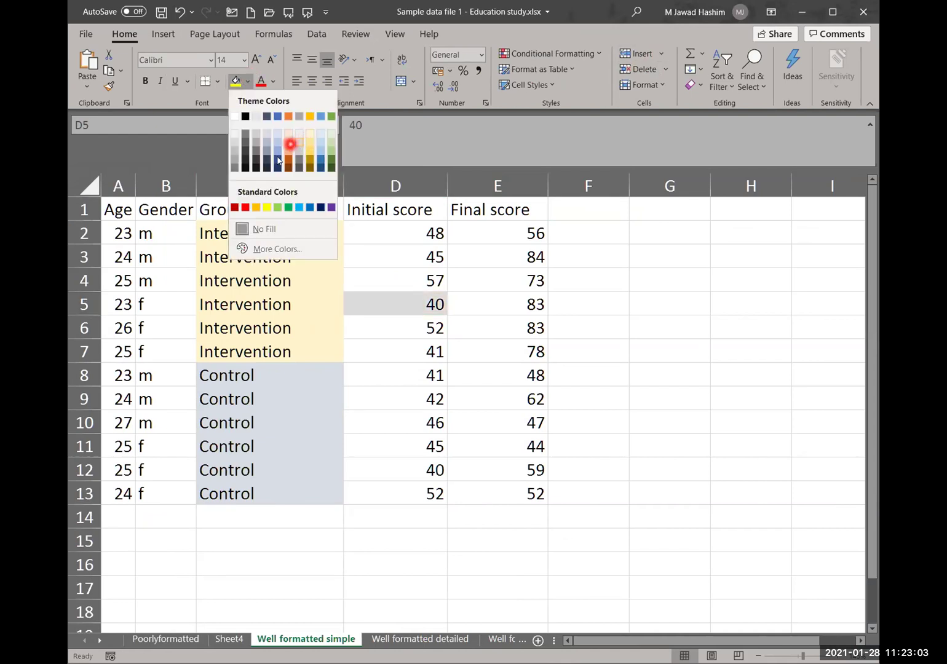
pyautogui.click(247, 207)
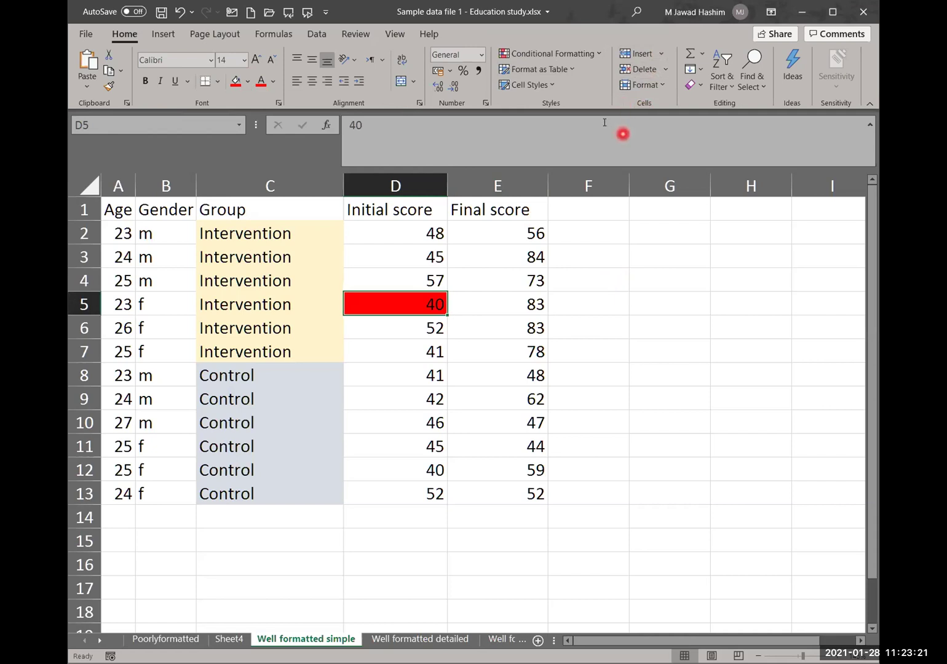
pyautogui.click(180, 11)
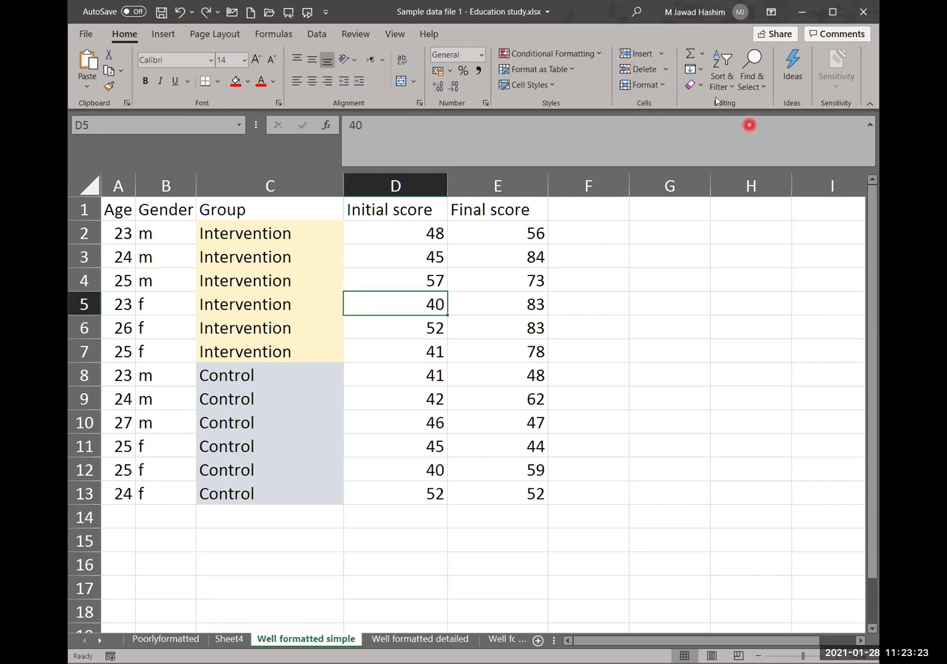
# Step: Calculate the average of the Initial score values in cell D14 with the AutoSum Average function
pyautogui.click(704, 59)
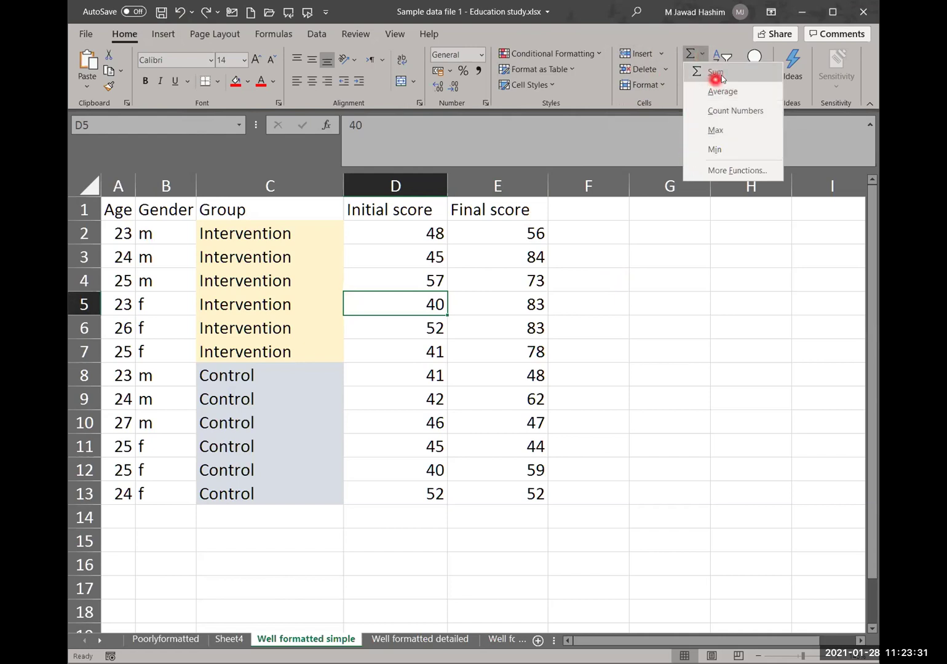
pyautogui.click(401, 522)
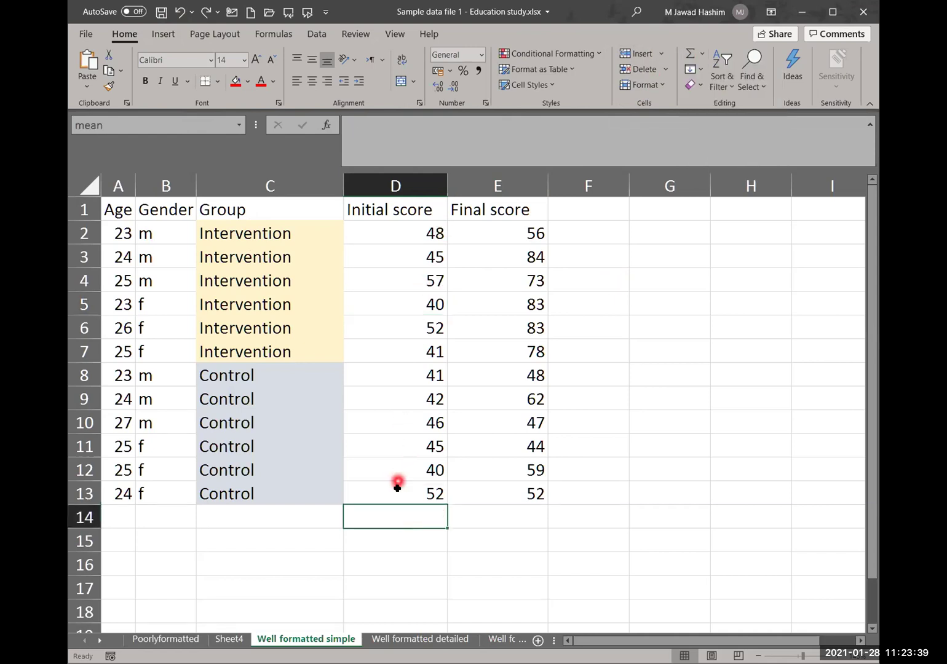
pyautogui.click(703, 57)
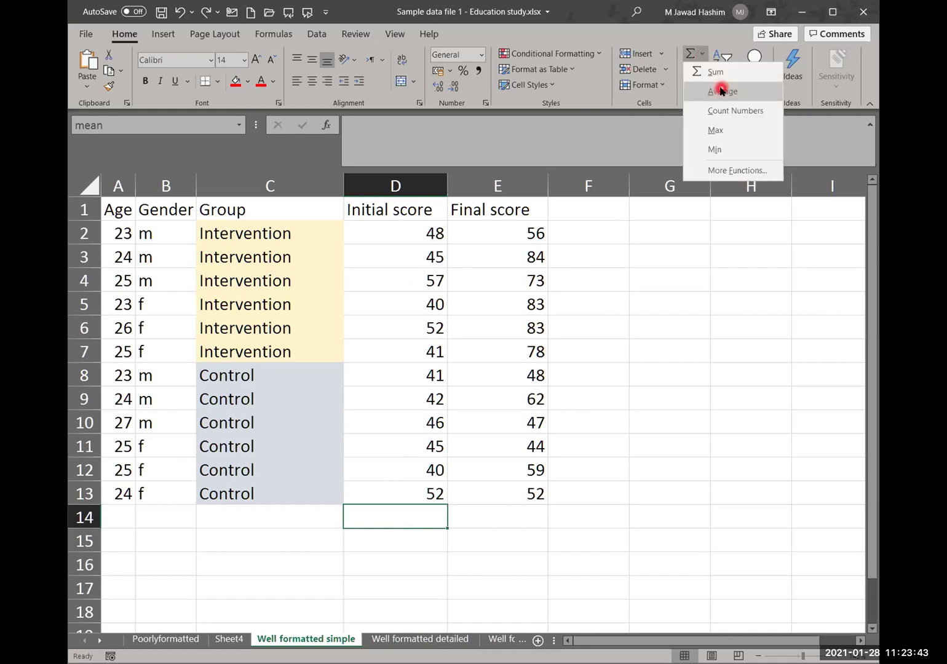
pyautogui.click(721, 91)
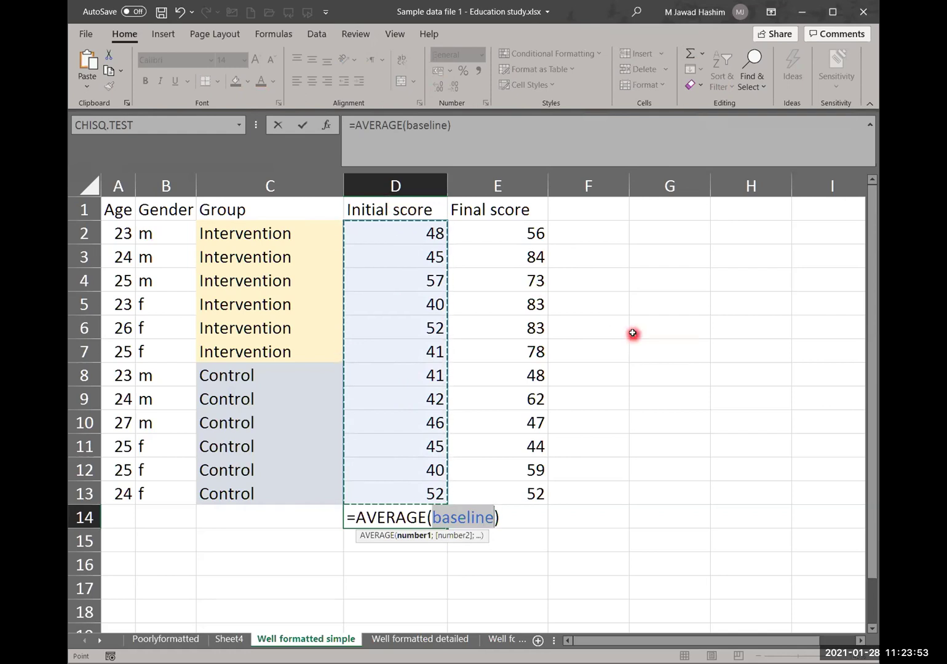
pyautogui.press('Return')
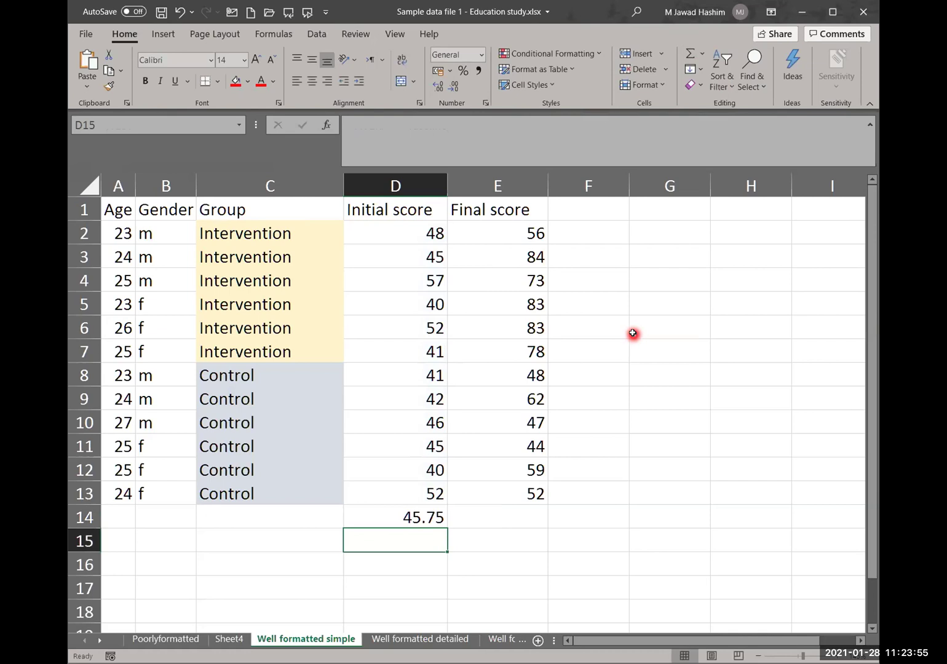
# Step: Review the formula in D14 and the other AutoSum functions, and delete the average from the cell
pyautogui.click(391, 513)
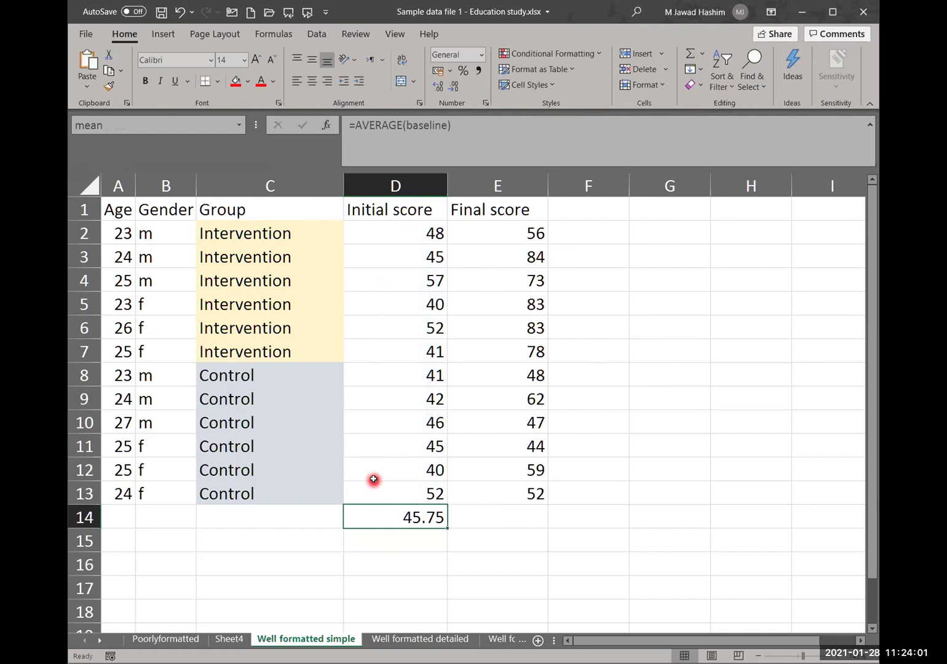
pyautogui.click(704, 51)
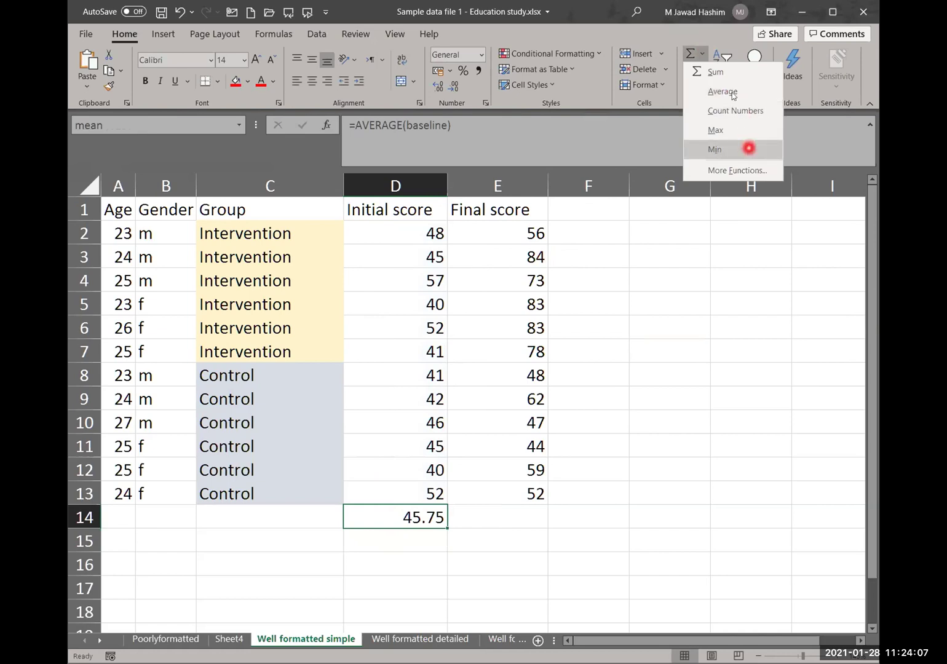
pyautogui.click(699, 33)
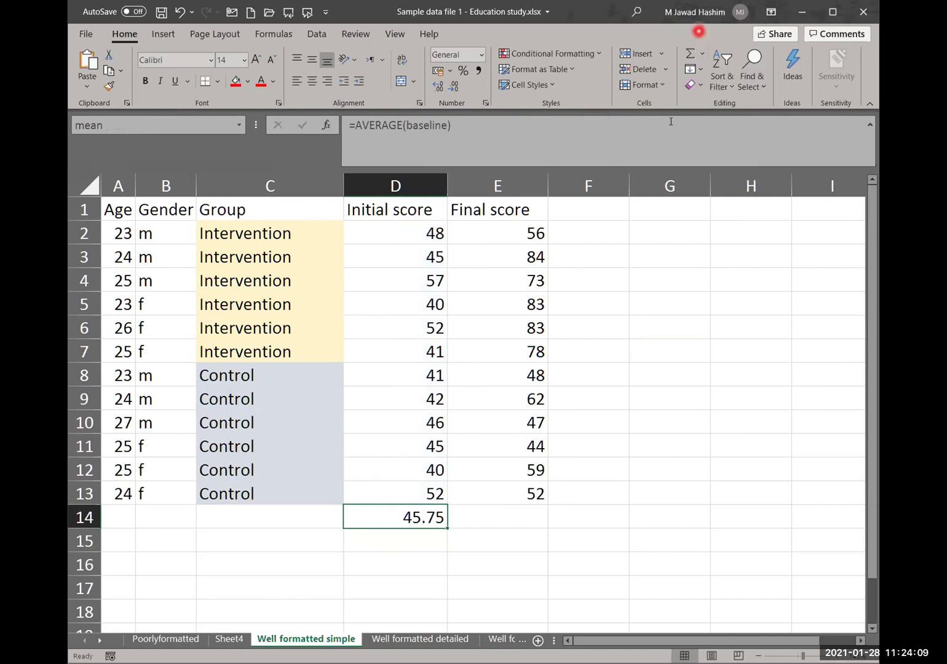
pyautogui.click(376, 517)
pyautogui.press('Delete')
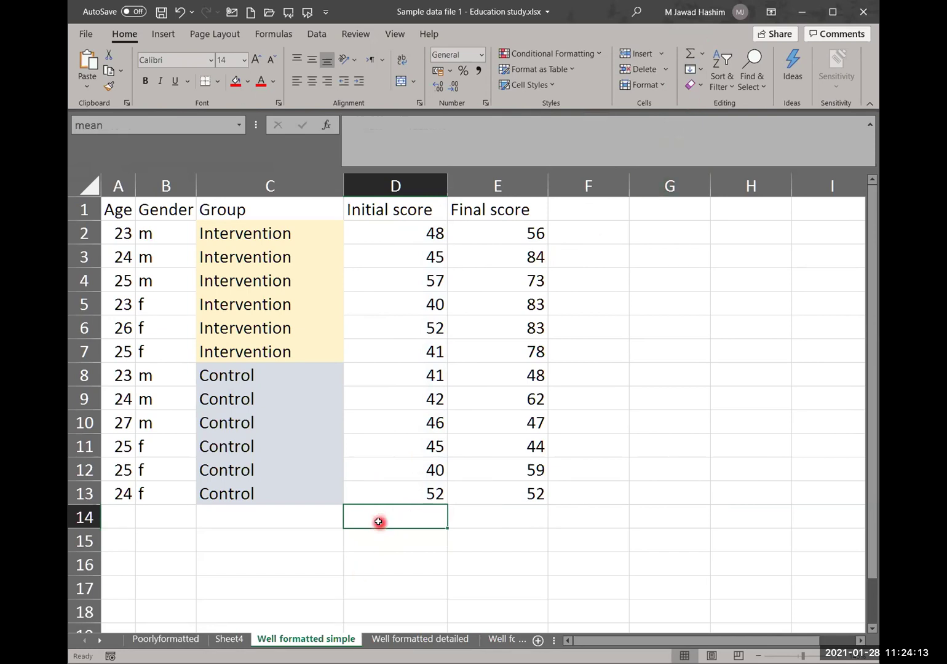
# Step: View the Fill options, and enter 1 in cell G2 and copy it down to G5
pyautogui.click(704, 71)
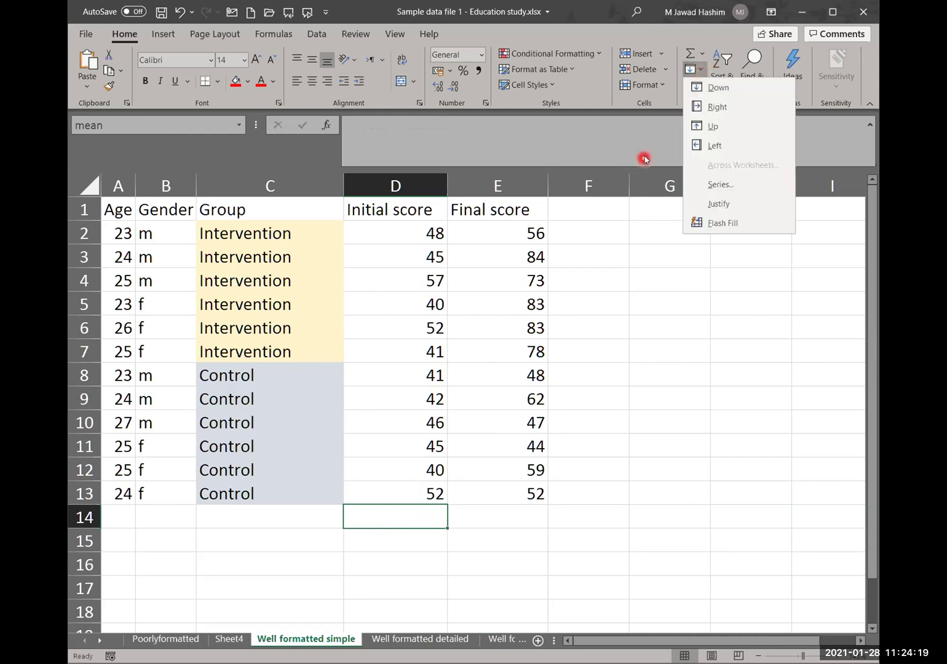
pyautogui.click(690, 71)
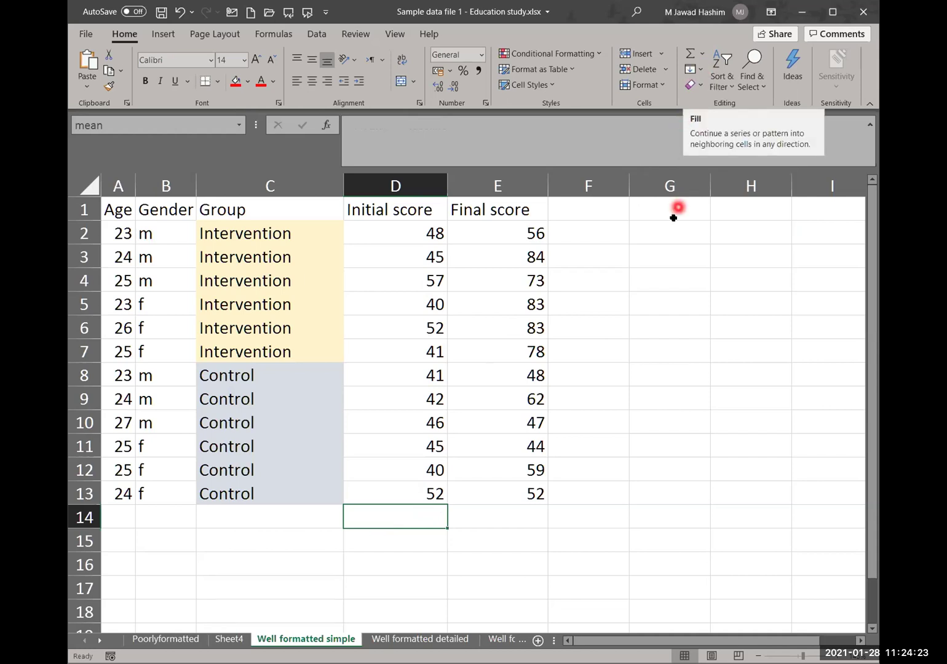
pyautogui.click(671, 236)
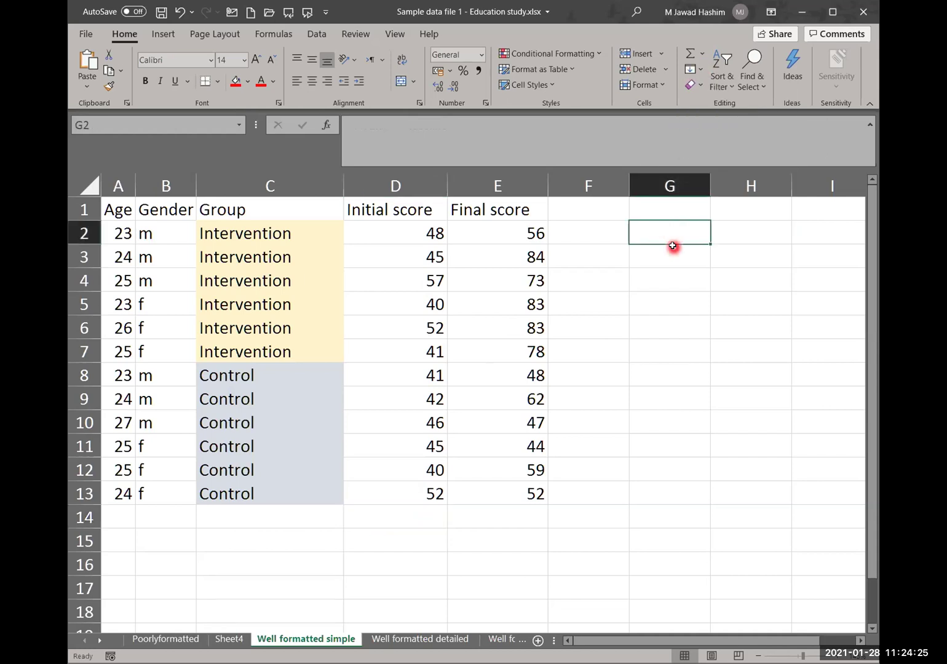
pyautogui.write('1')
pyautogui.press('Return')
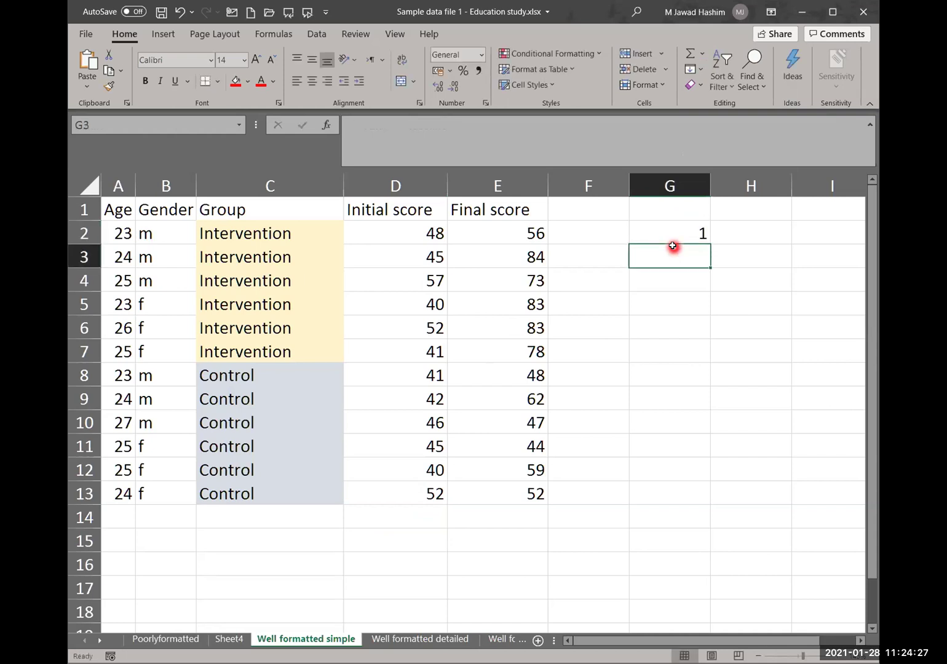
pyautogui.press('Up')
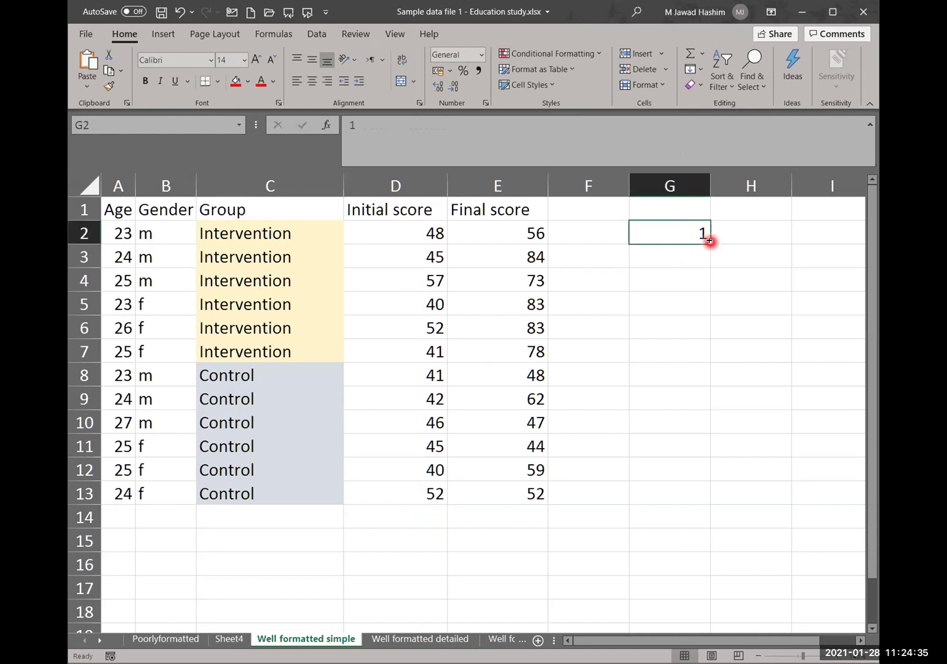
pyautogui.moveTo(709, 240); pyautogui.dragTo(705, 305)
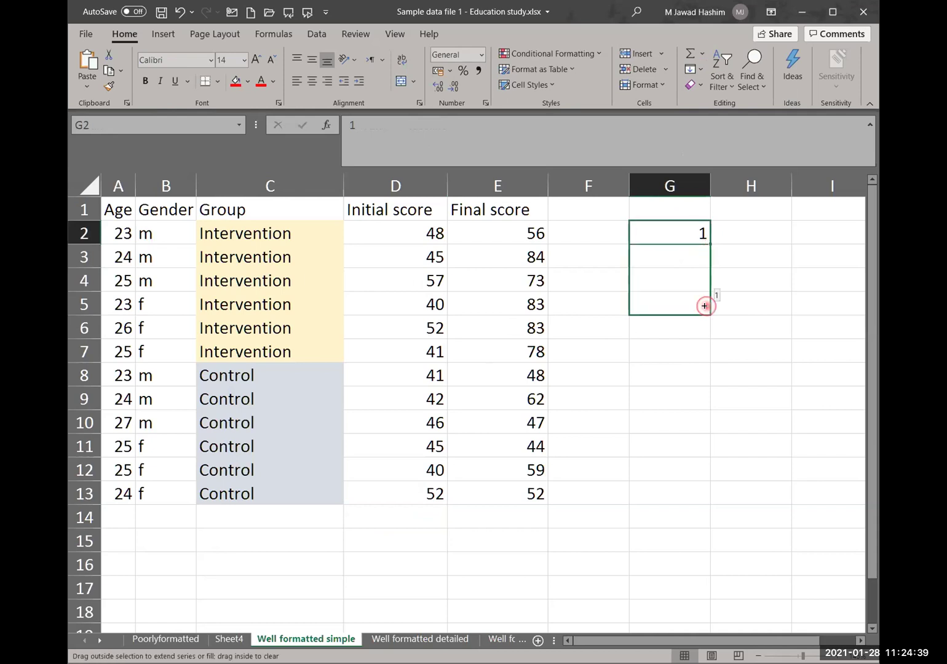
pyautogui.press('shift')
pyautogui.moveTo(705, 308); pyautogui.dragTo(705, 311)
pyautogui.press('shift')
# Step: Clear the filled cells in column G and enter 1 in G2 and 2 in G3
pyautogui.moveTo(704, 311); pyautogui.dragTo(683, 228)
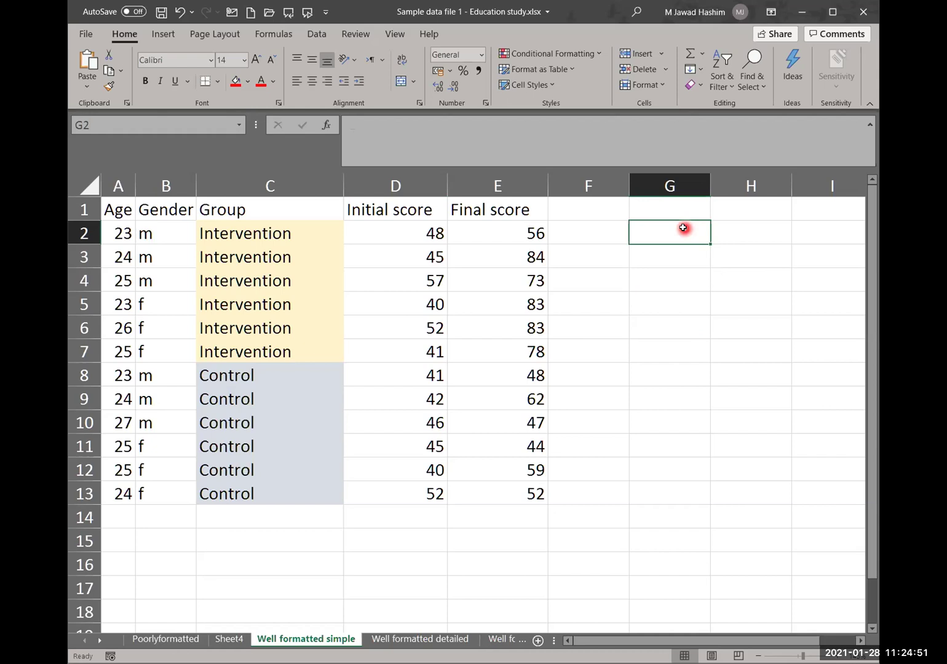
pyautogui.write('1')
pyautogui.press('Return')
pyautogui.write('2')
pyautogui.press('Return')
# Step: Fill the value of cell G3 alone down to G7
pyautogui.click(680, 233)
pyautogui.click(694, 256)
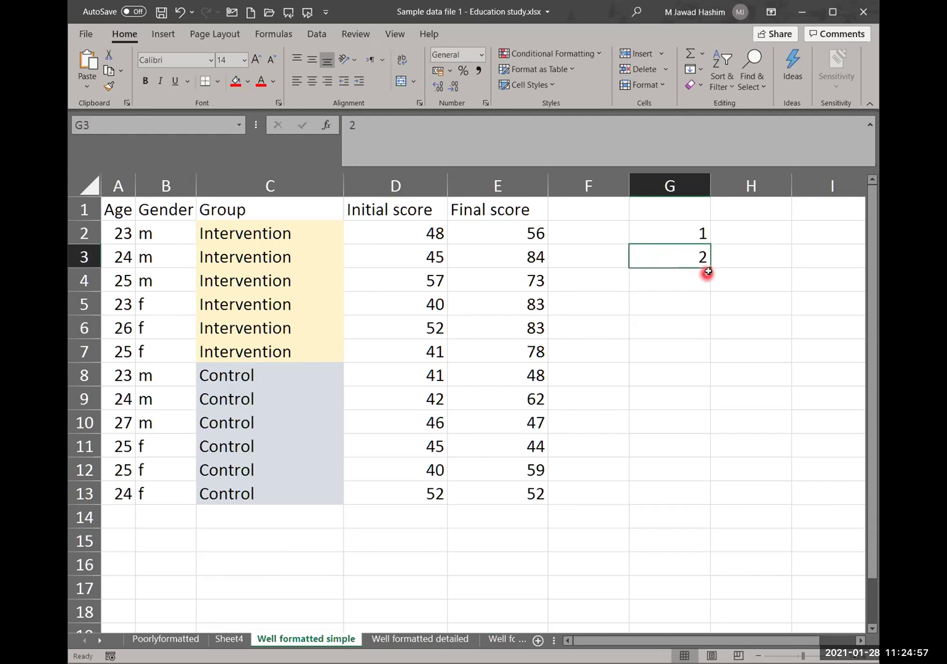
pyautogui.moveTo(710, 268); pyautogui.dragTo(708, 274)
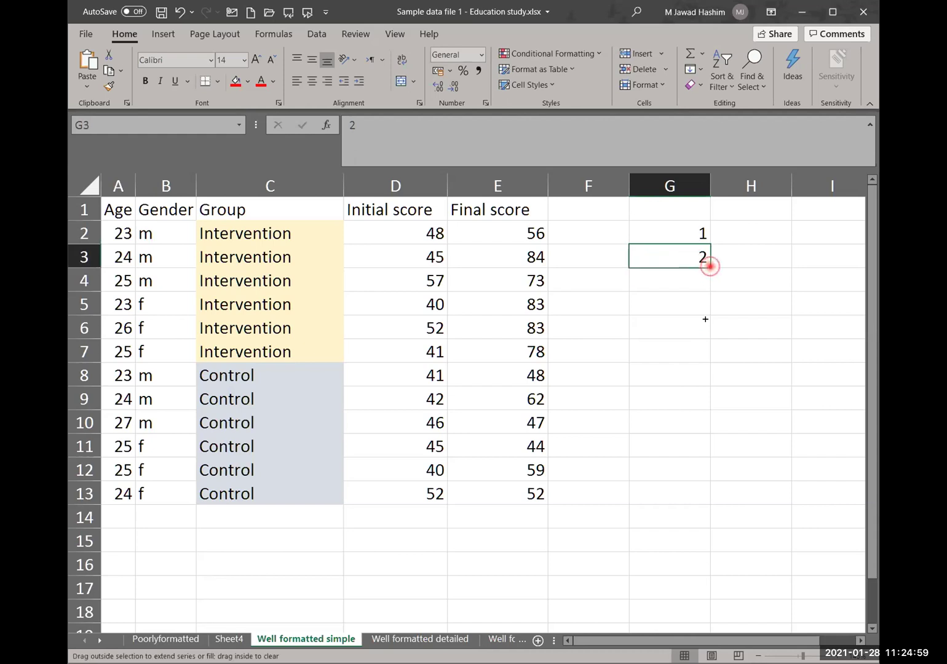
pyautogui.moveTo(705, 319); pyautogui.dragTo(699, 363)
# Step: Clear the copied values from G4:G7 and extend the 1, 2 series from G2:G3 down to G13
pyautogui.click(668, 232)
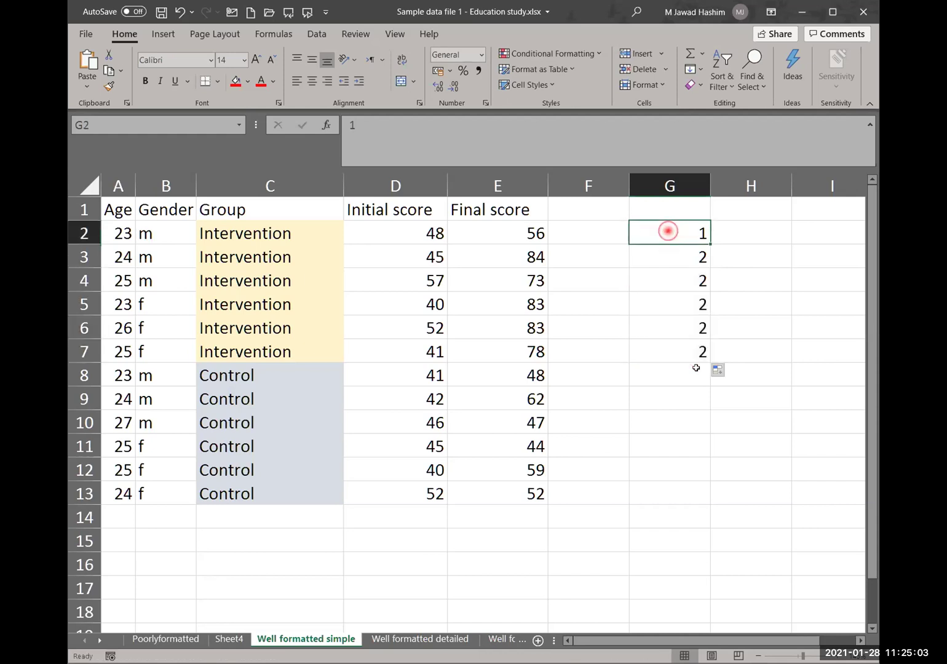
pyautogui.click(664, 279)
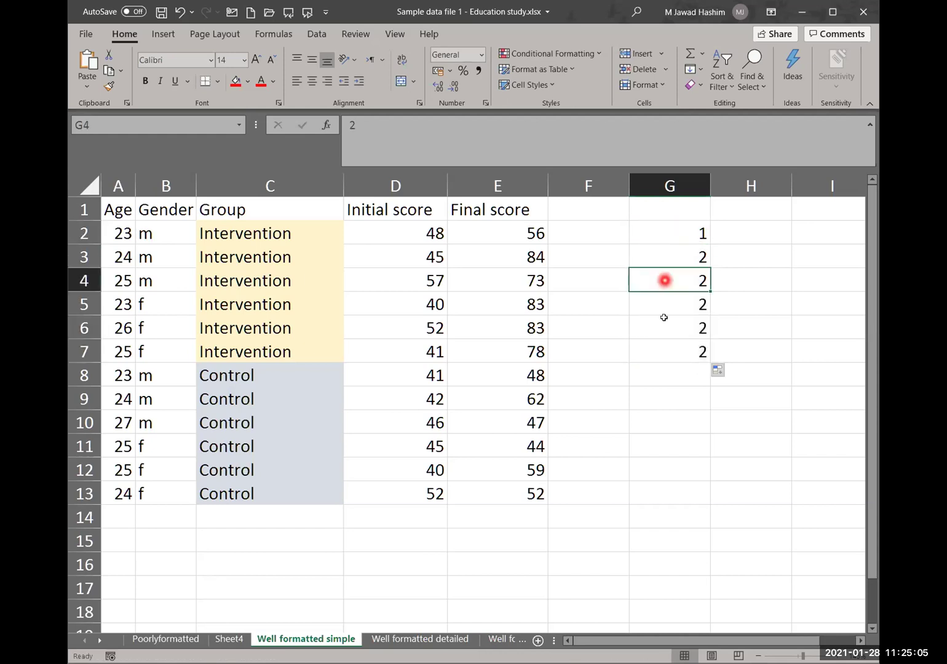
pyautogui.press('Delete')
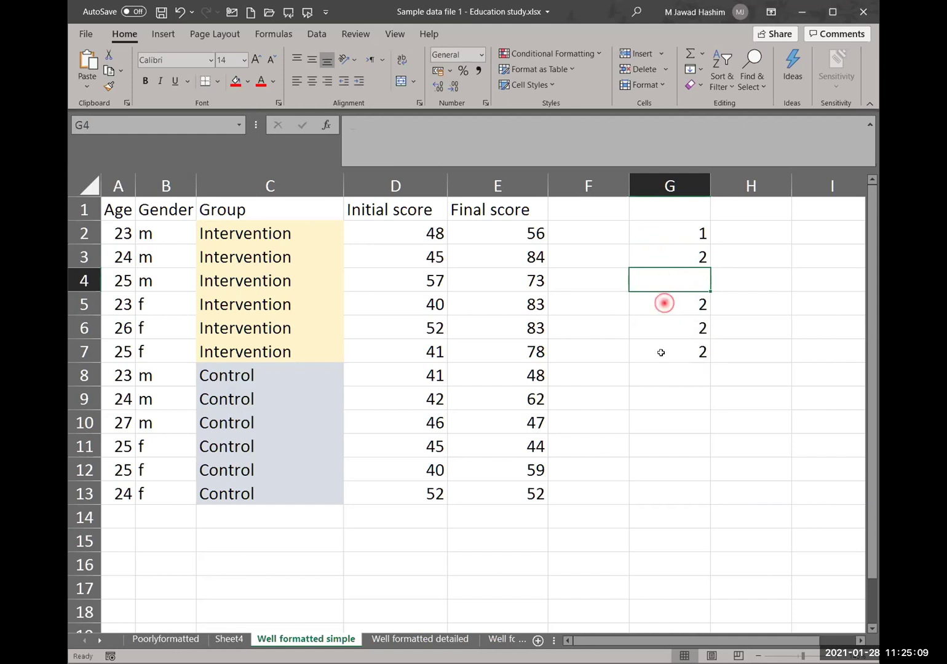
pyautogui.moveTo(664, 302); pyautogui.dragTo(661, 358)
pyautogui.press('Delete')
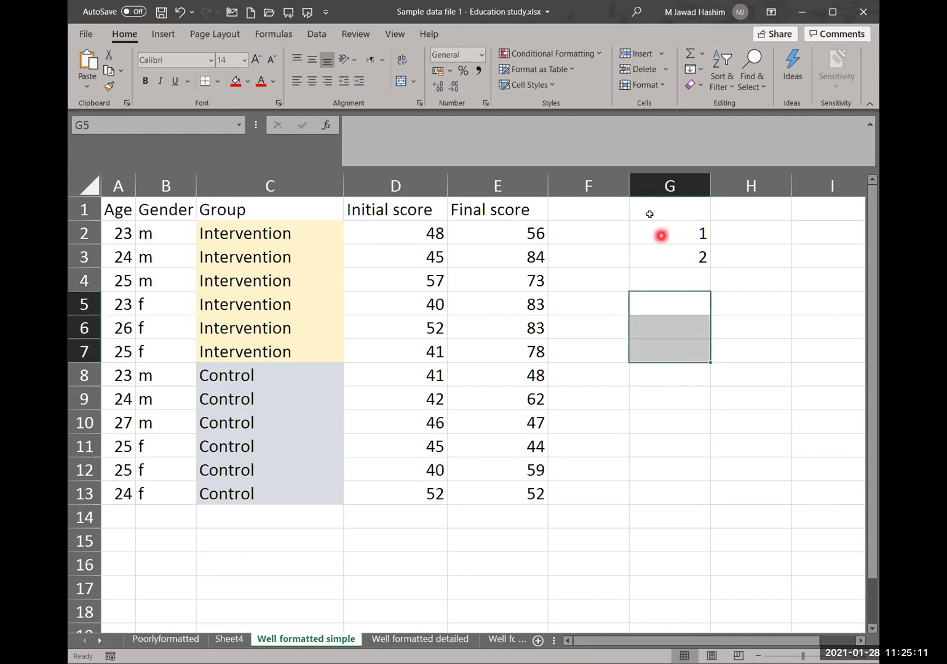
pyautogui.moveTo(646, 228); pyautogui.dragTo(647, 256)
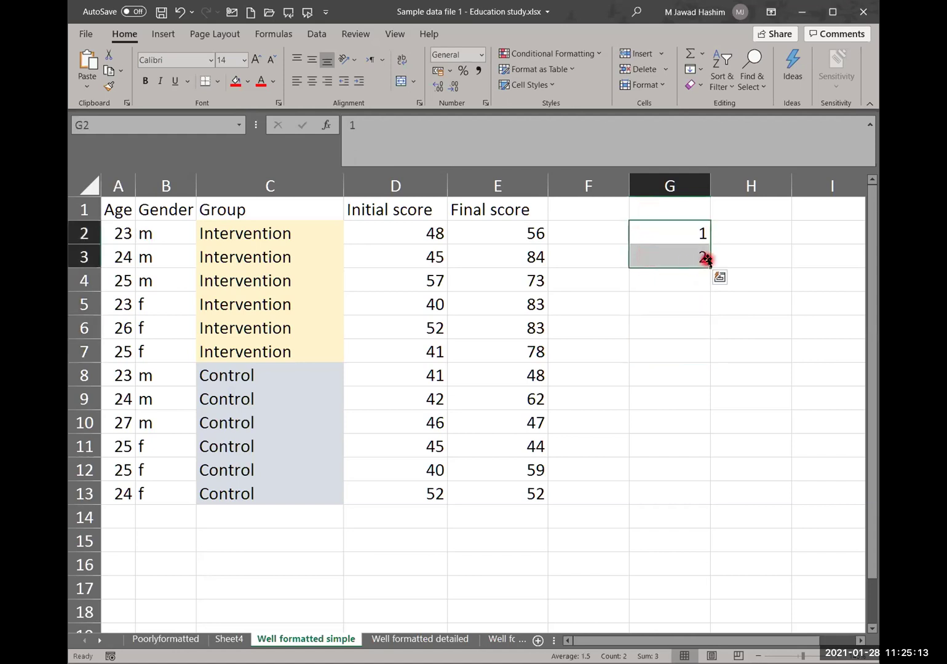
pyautogui.moveTo(710, 268); pyautogui.dragTo(700, 504)
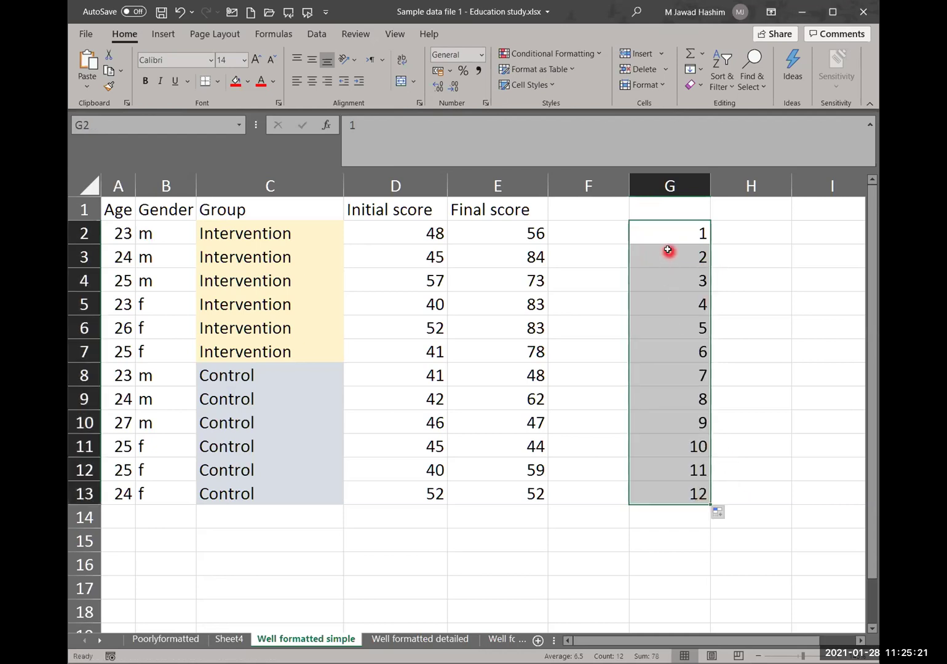
# Step: Clear the series from G3:G13 and enter 3 in cell G3
pyautogui.moveTo(667, 250); pyautogui.dragTo(653, 482)
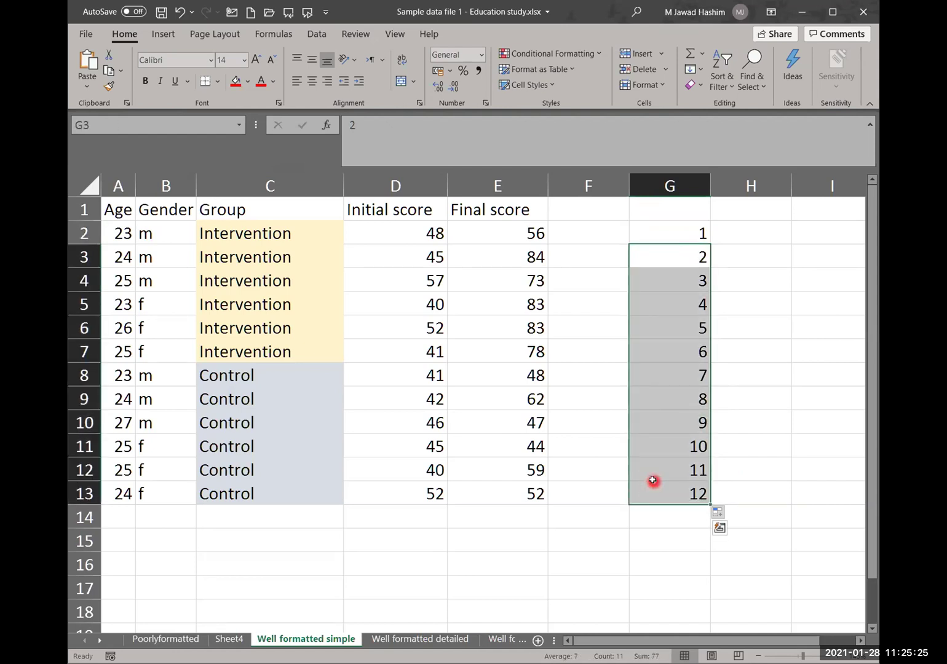
pyautogui.press('Delete')
pyautogui.click(660, 256)
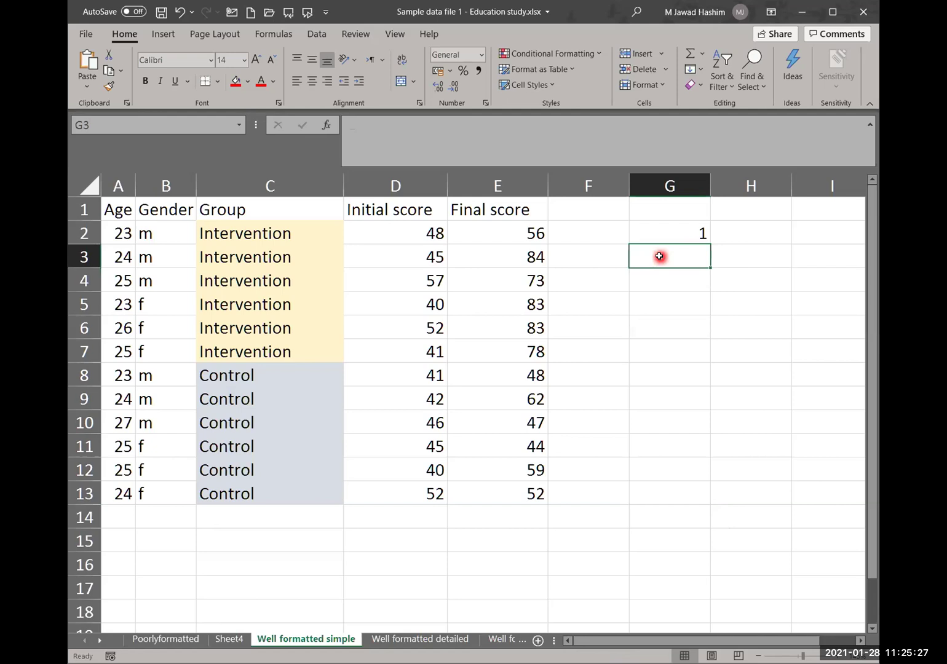
pyautogui.write('3')
pyautogui.press('Return')
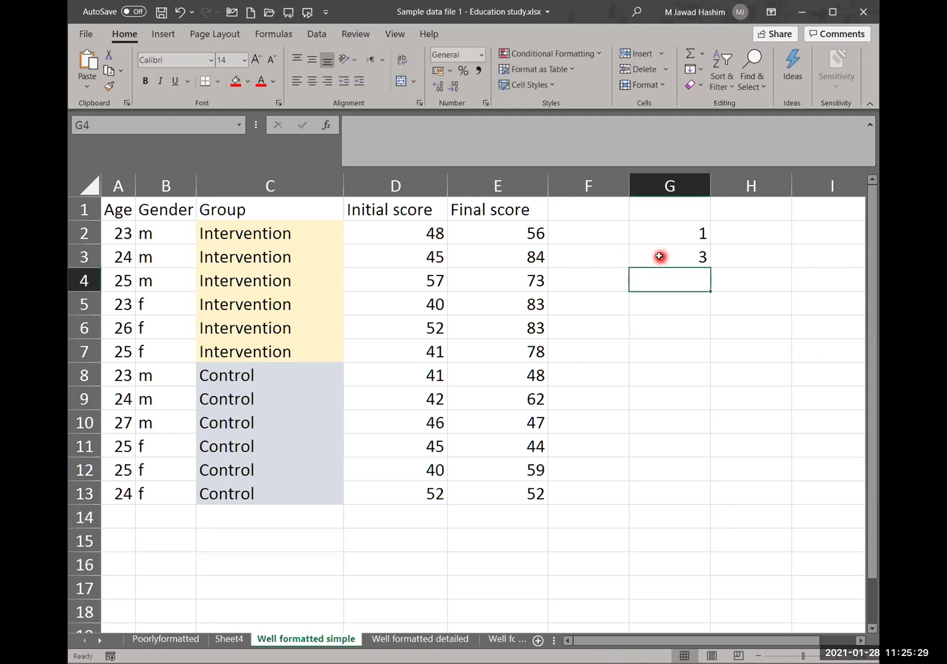
# Step: Extend the 1, 3 series from G2:G3 down to G13 and delete the whole series
pyautogui.moveTo(664, 234); pyautogui.dragTo(723, 511)
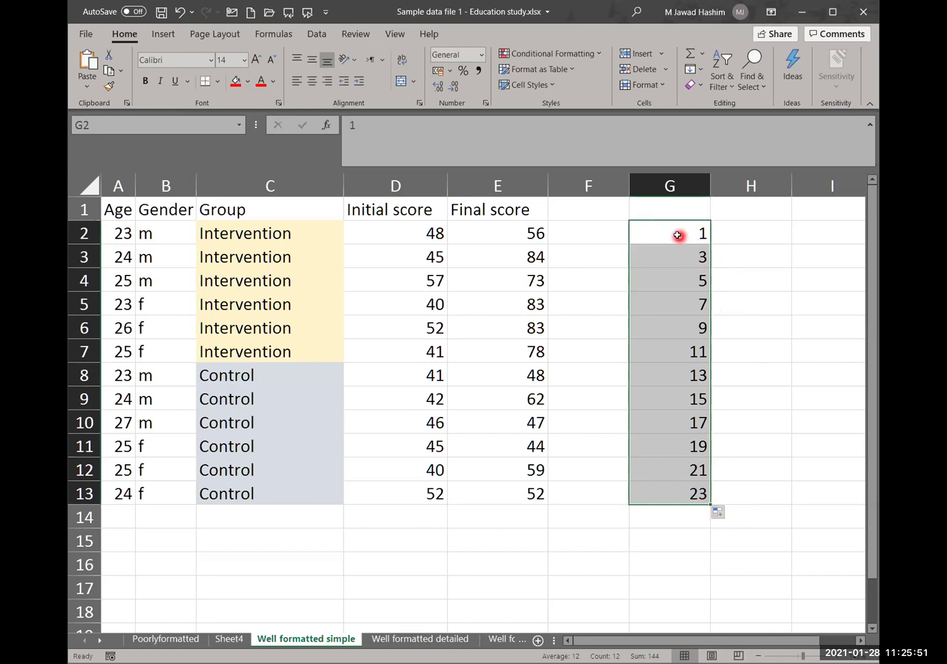
pyautogui.press('Delete')
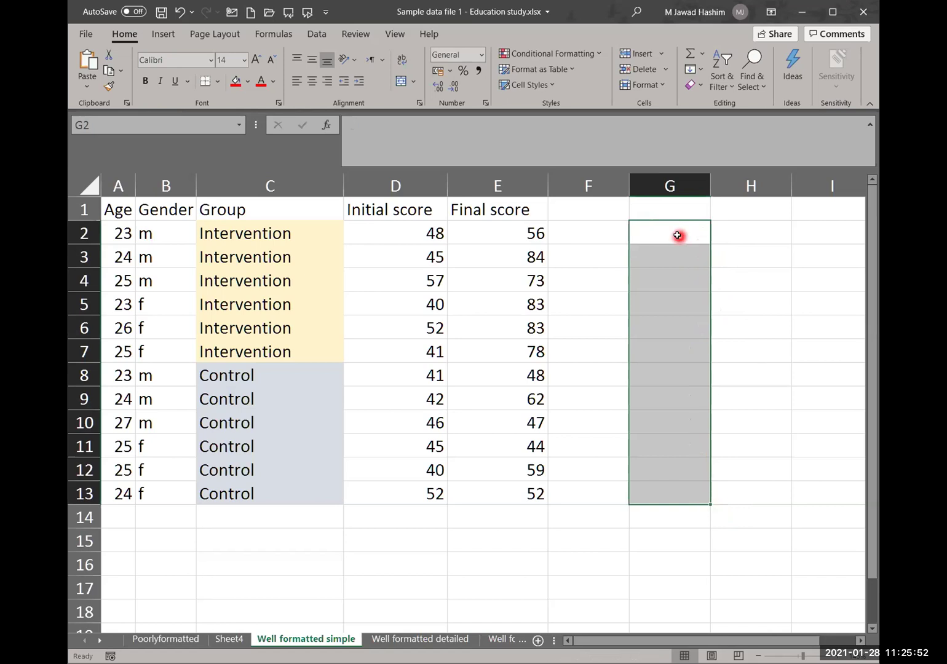
# Step: On the Poorlyformatted sheet, clear the formats of cells C2:I4 and undo the clearing
pyautogui.click(700, 84)
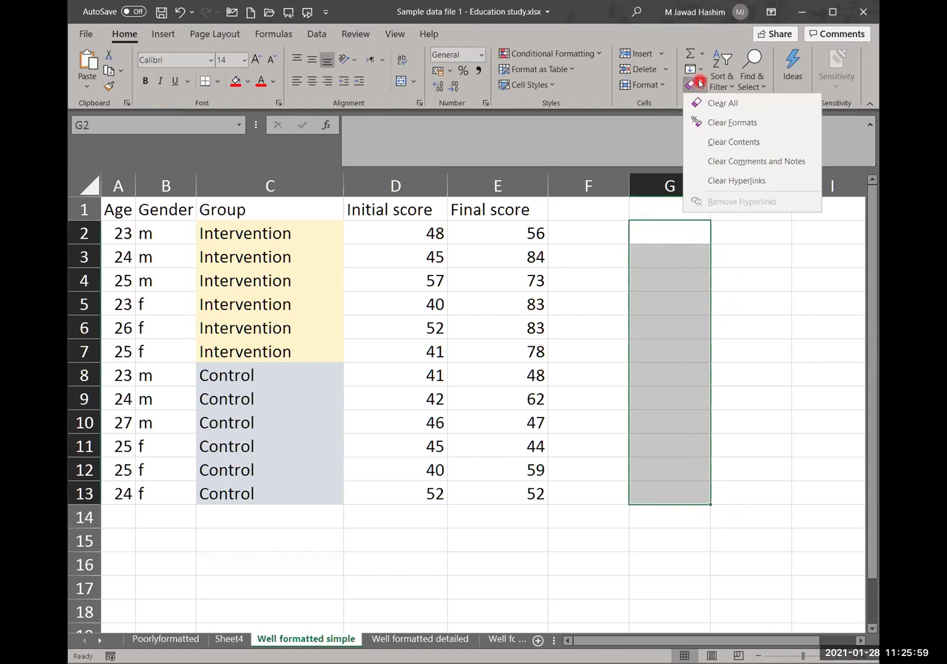
pyautogui.click(147, 641)
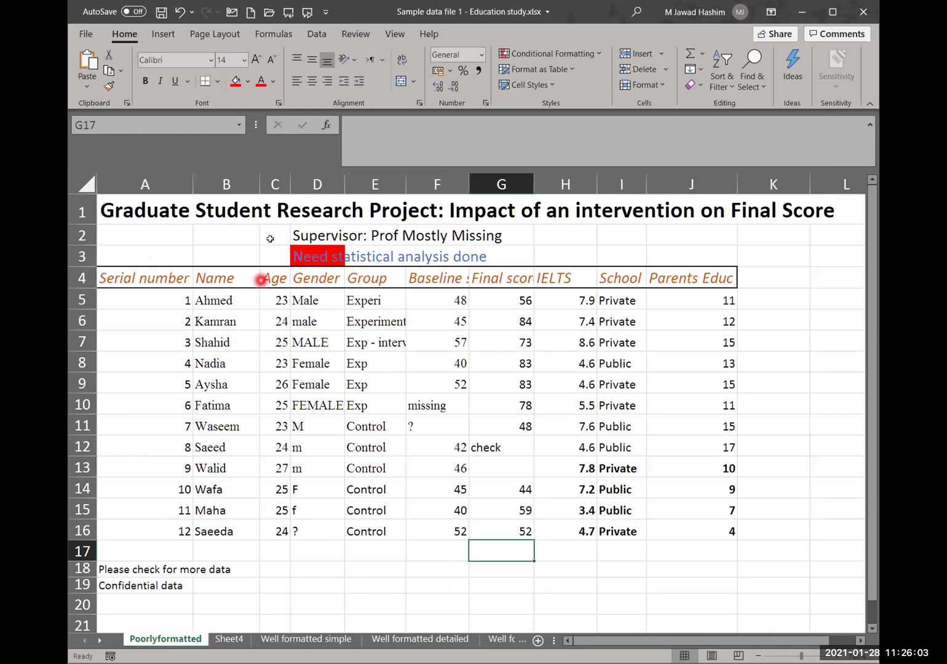
pyautogui.click(278, 239)
pyautogui.moveTo(282, 242)
pyautogui.mouseDown()
pyautogui.moveTo(375, 255)
pyautogui.moveTo(573, 256)
pyautogui.moveTo(600, 281)
pyautogui.mouseUp()
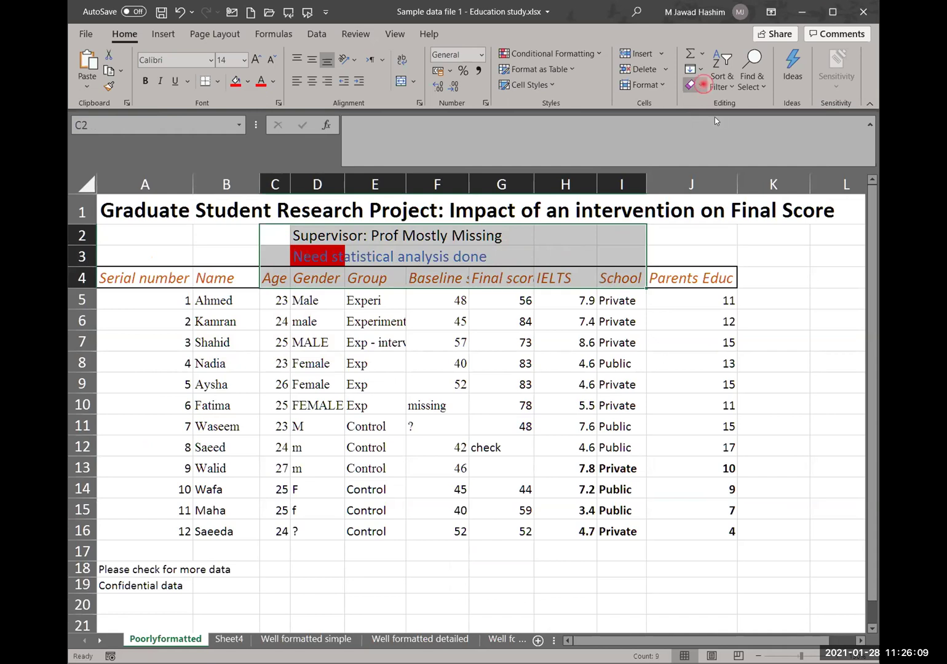
pyautogui.click(702, 85)
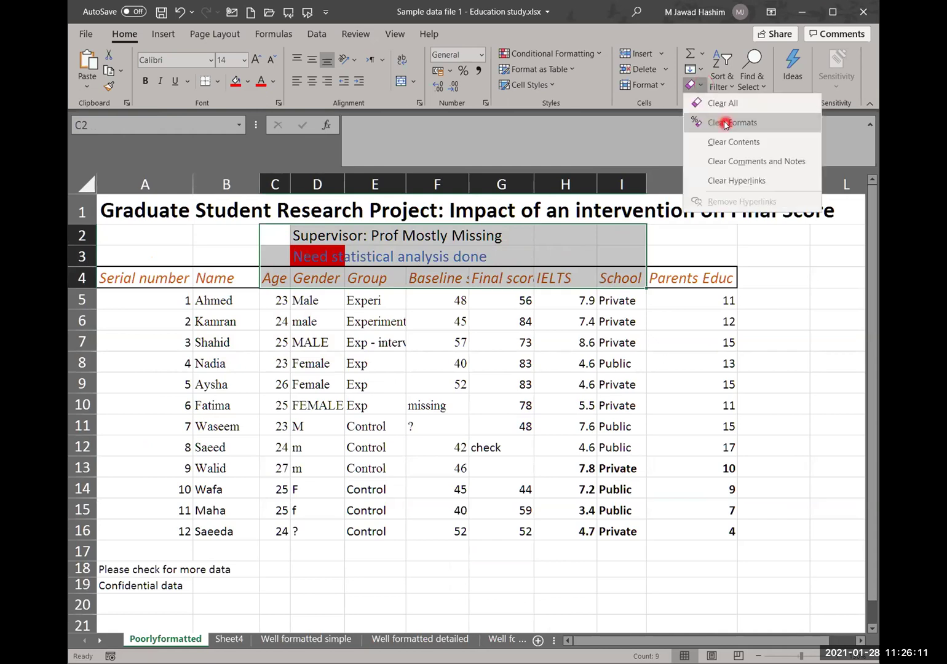
pyautogui.click(726, 123)
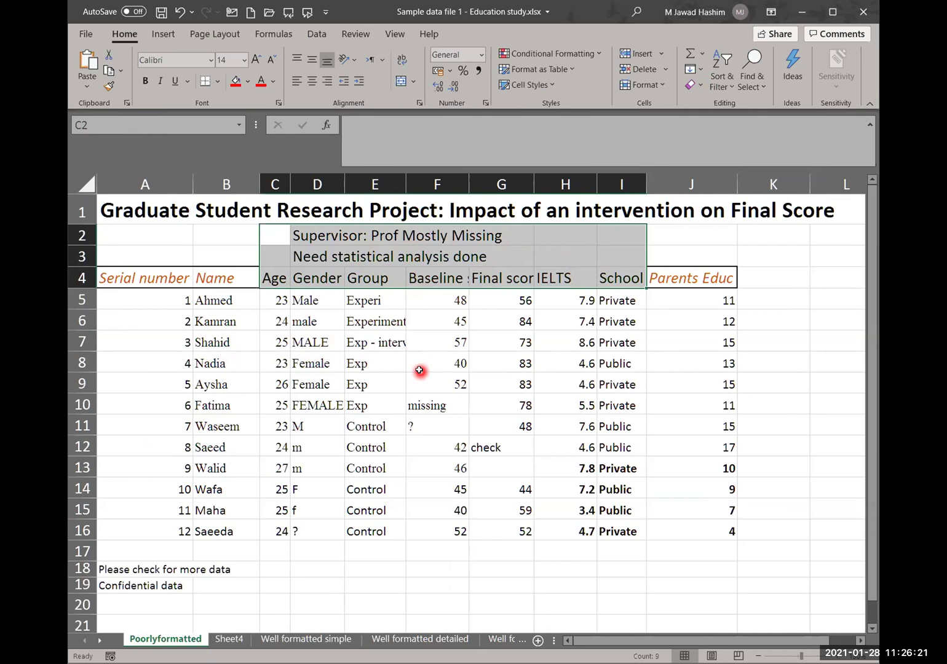
pyautogui.hotkey('ctrl', 'z')
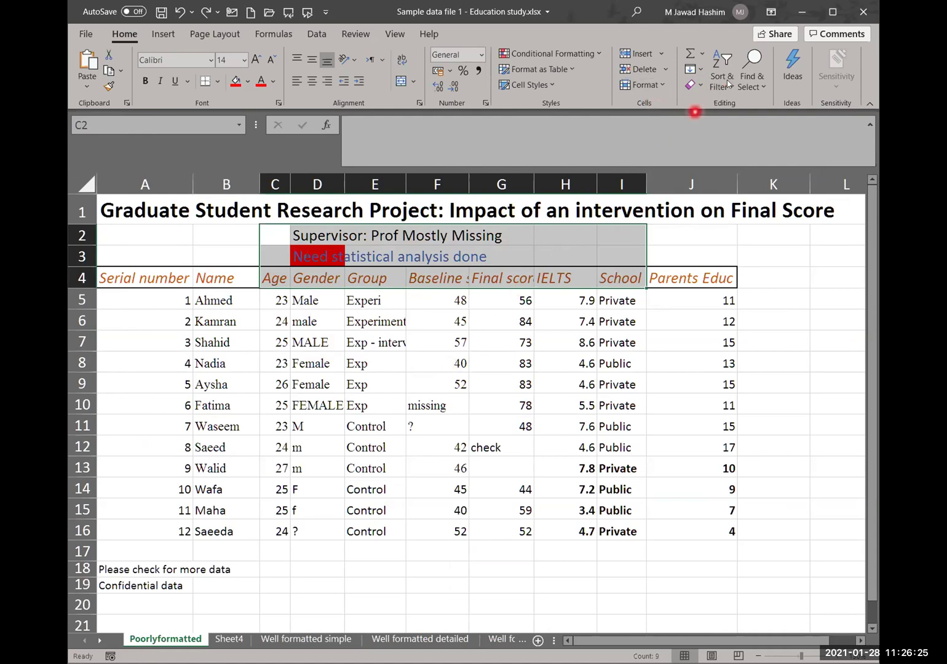
# Step: Switch to the Well formatted simple sheet
pyautogui.click(335, 639)
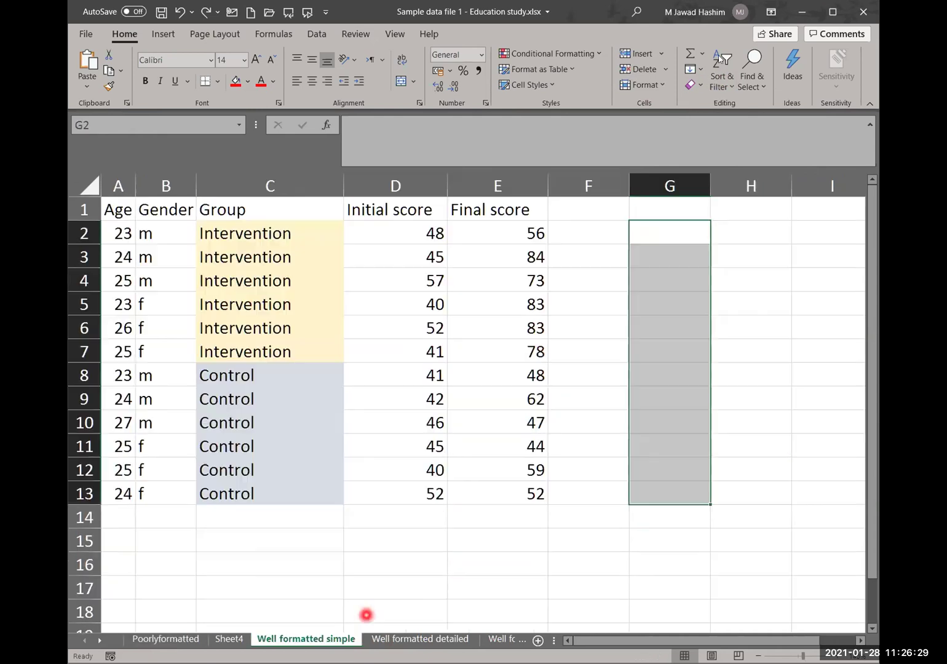
pyautogui.click(732, 91)
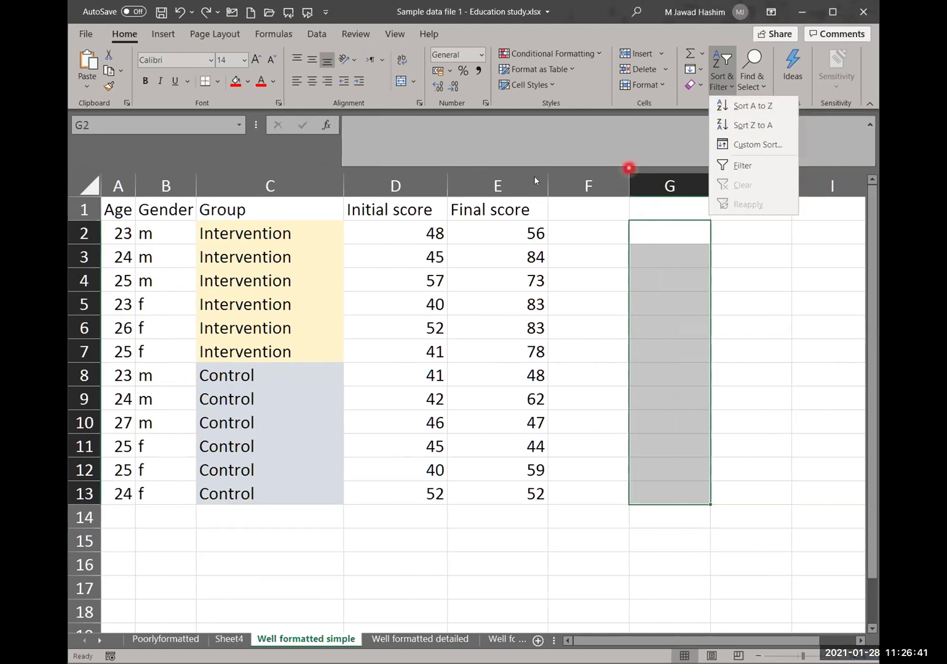
pyautogui.click(504, 183)
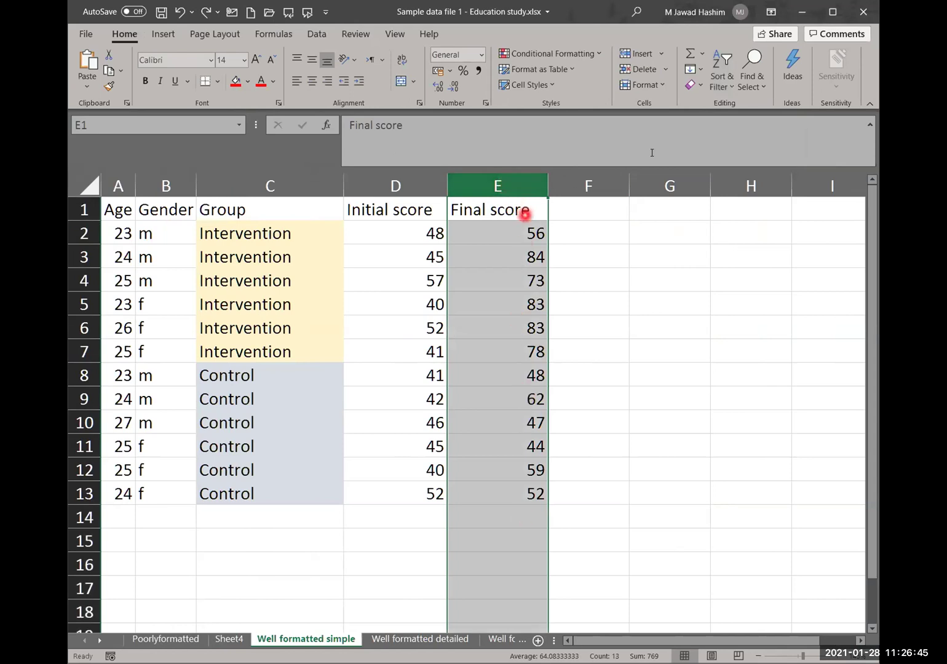
pyautogui.click(729, 86)
pyautogui.click(734, 107)
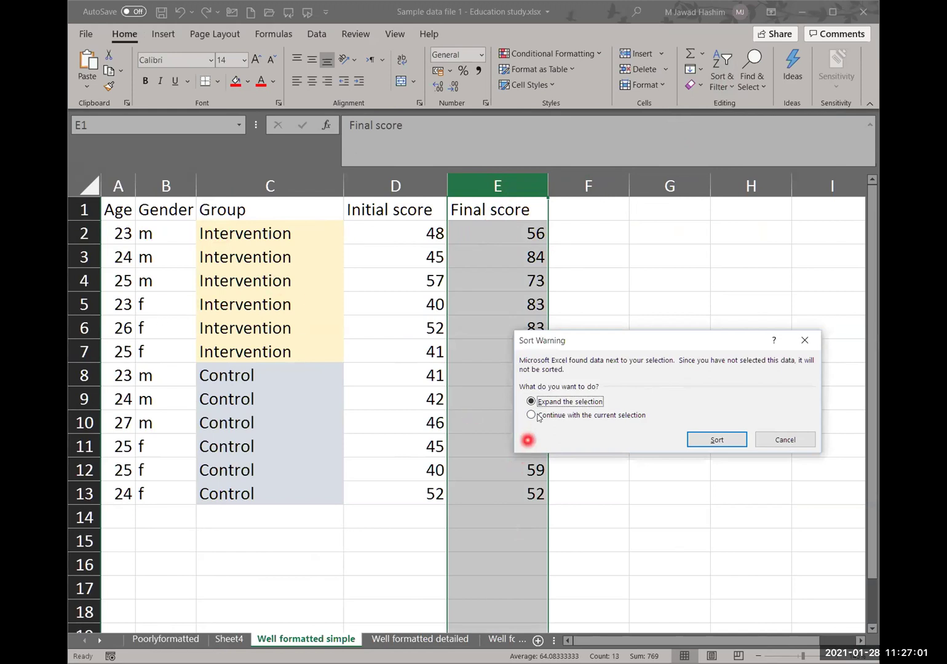
pyautogui.click(782, 438)
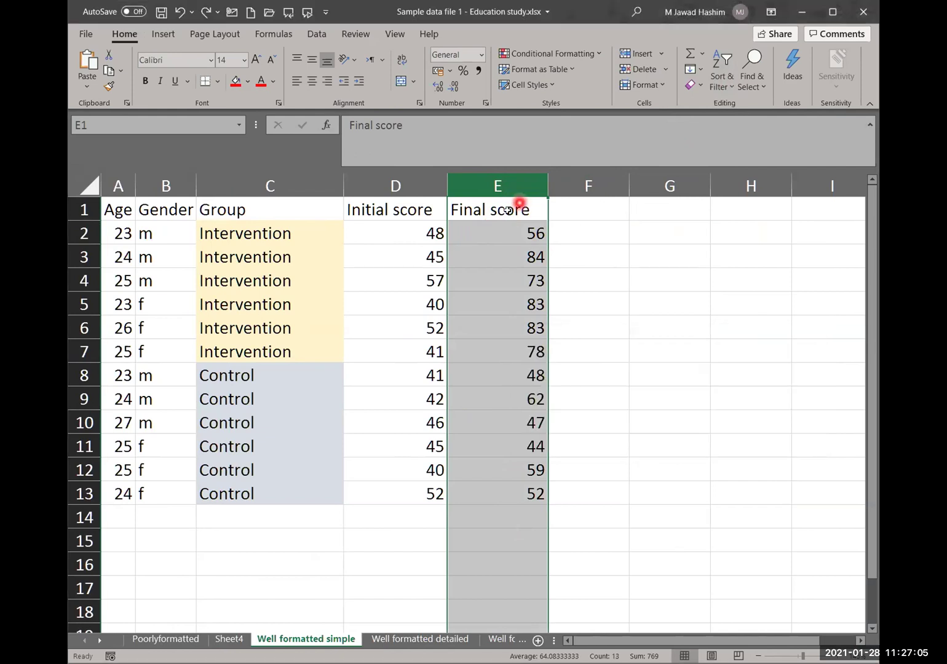
# Step: Sort the whole table in ascending order by the Final score column and check its first and last scores
pyautogui.click(517, 206)
pyautogui.click(514, 225)
pyautogui.click(497, 205)
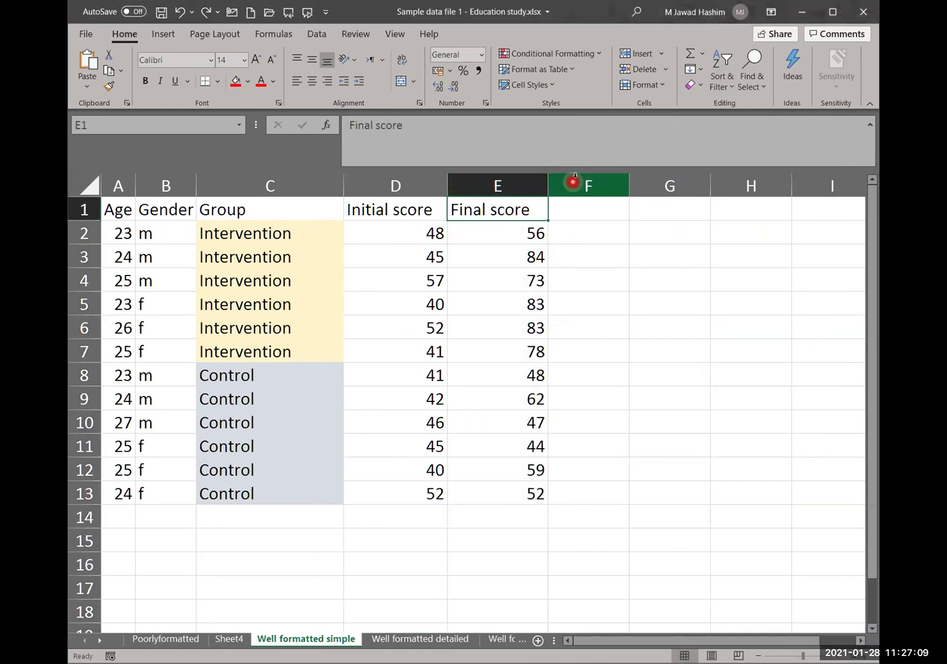
pyautogui.click(727, 86)
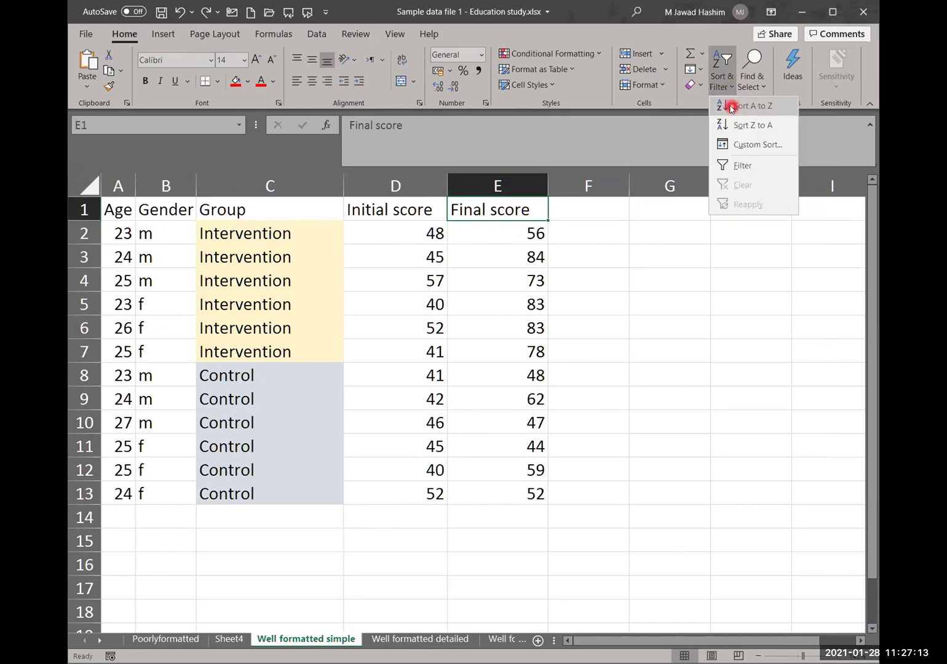
pyautogui.click(730, 107)
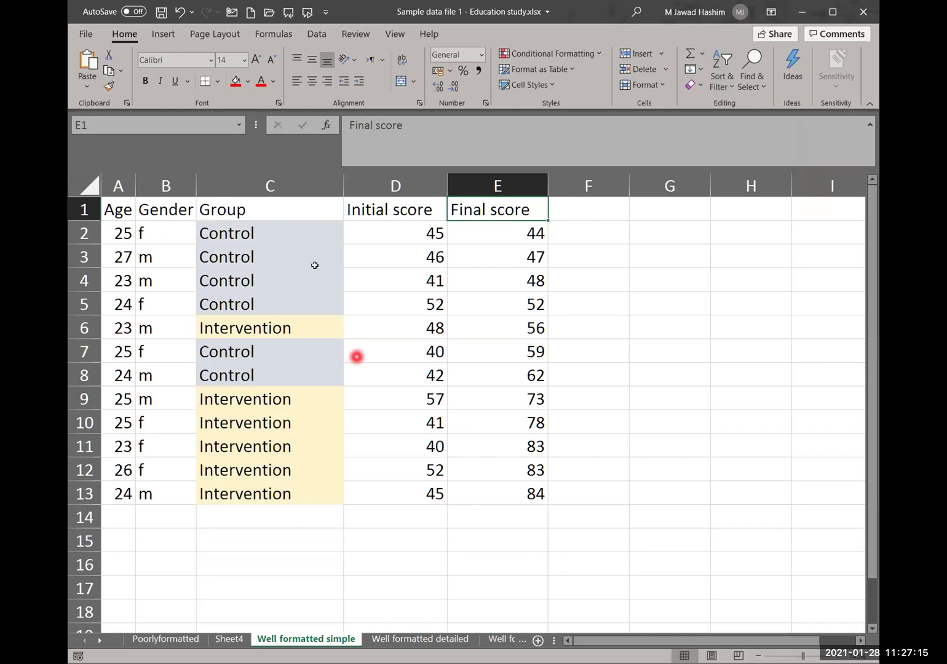
pyautogui.click(502, 229)
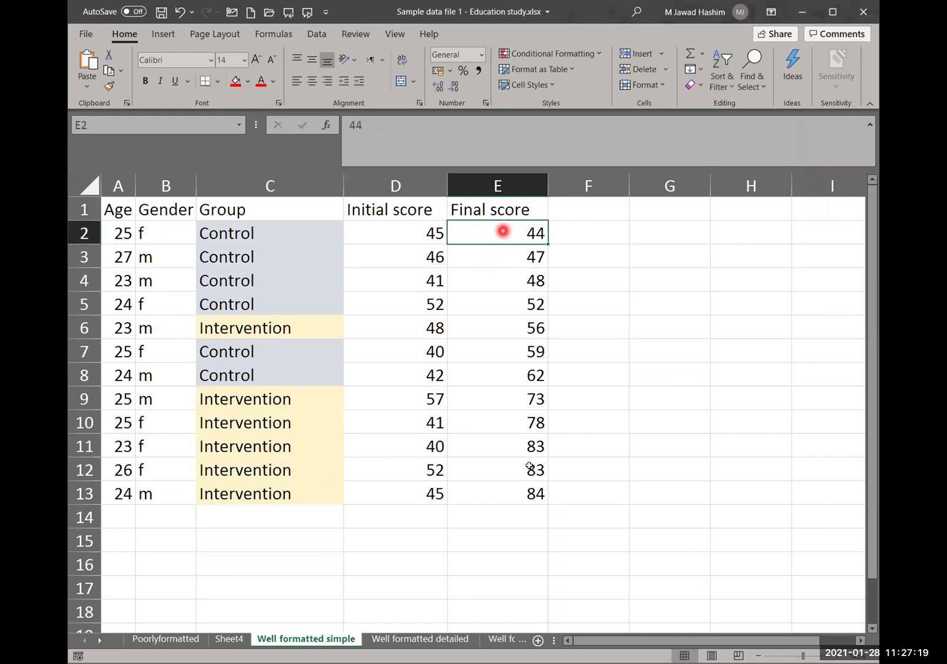
pyautogui.click(529, 496)
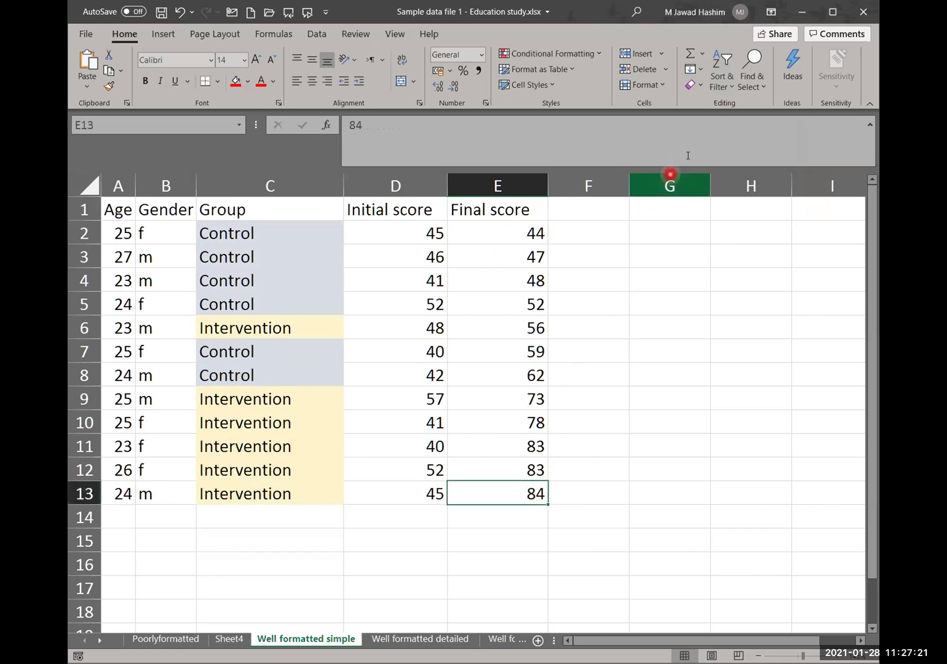
# Step: Apply a custom sort by Final score from smallest to largest, with Gender from A to Z as second level
pyautogui.click(730, 90)
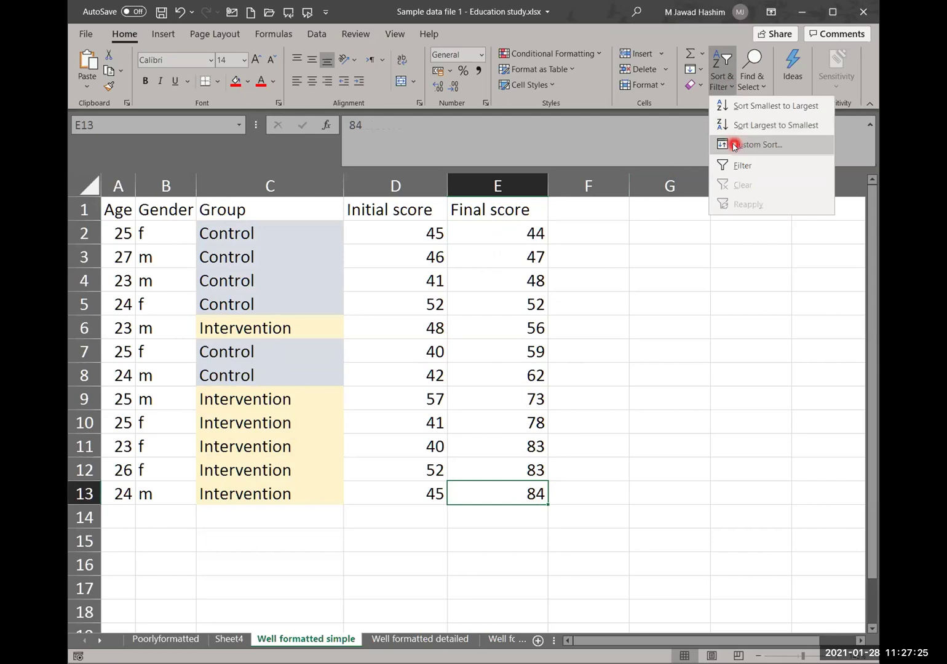
pyautogui.click(733, 145)
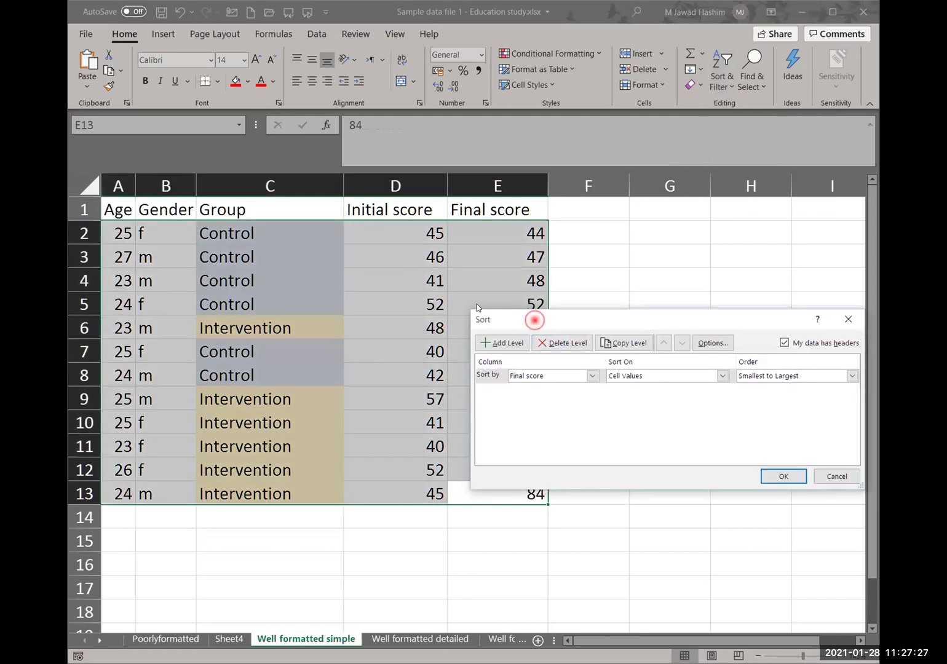
pyautogui.click(510, 345)
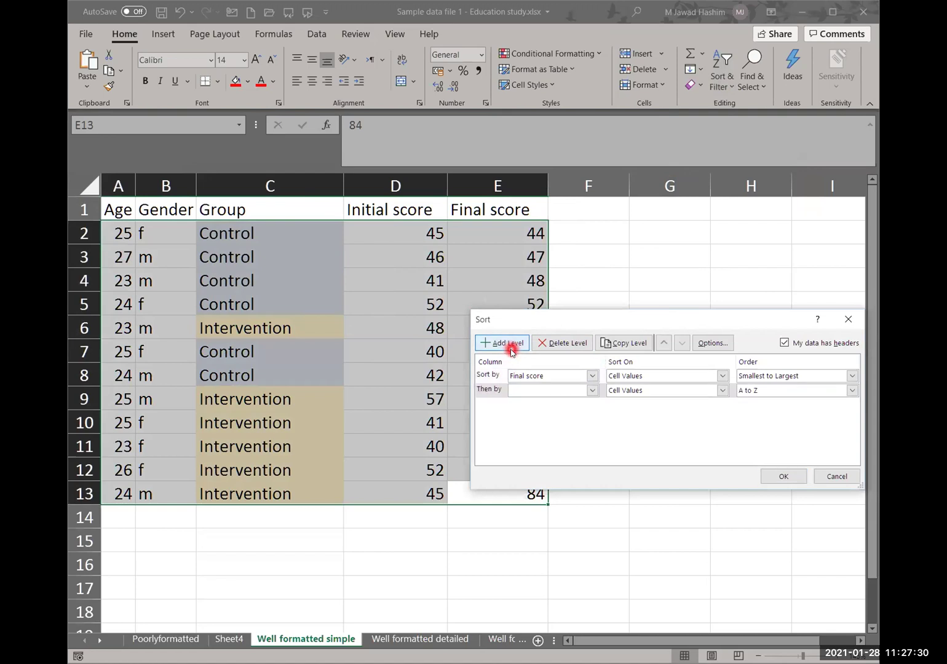
pyautogui.click(593, 391)
pyautogui.click(562, 432)
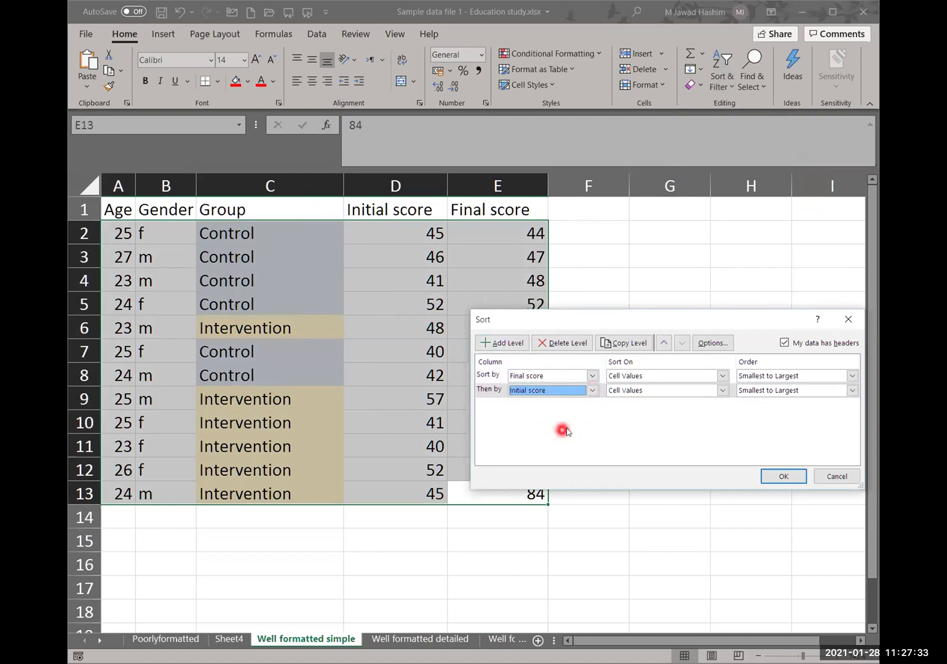
pyautogui.click(592, 390)
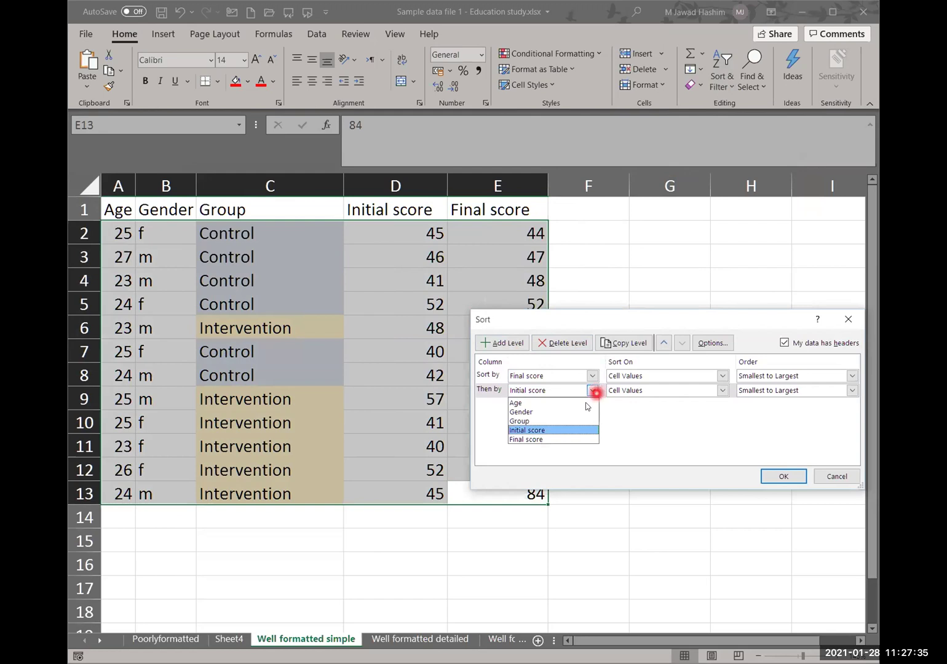
pyautogui.click(571, 412)
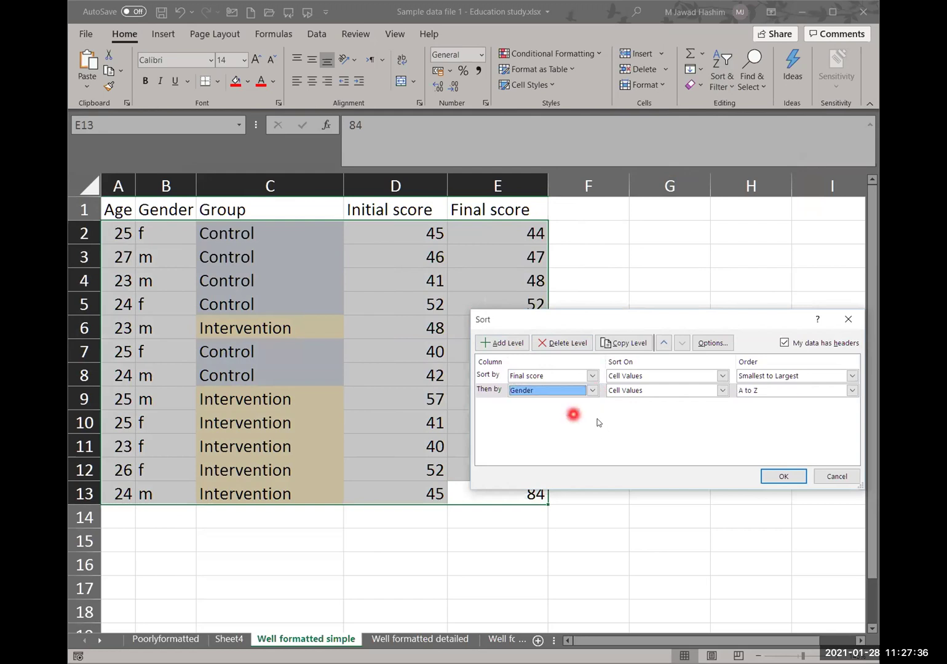
pyautogui.click(782, 478)
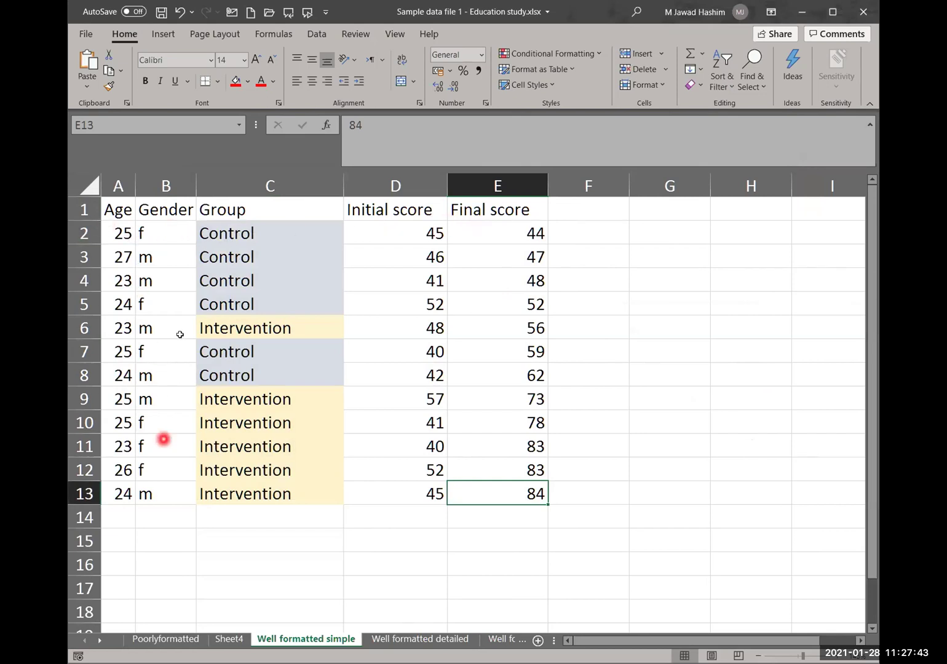
# Step: Turn on filtering for the table and filter the Gender column to show only m
pyautogui.click(731, 91)
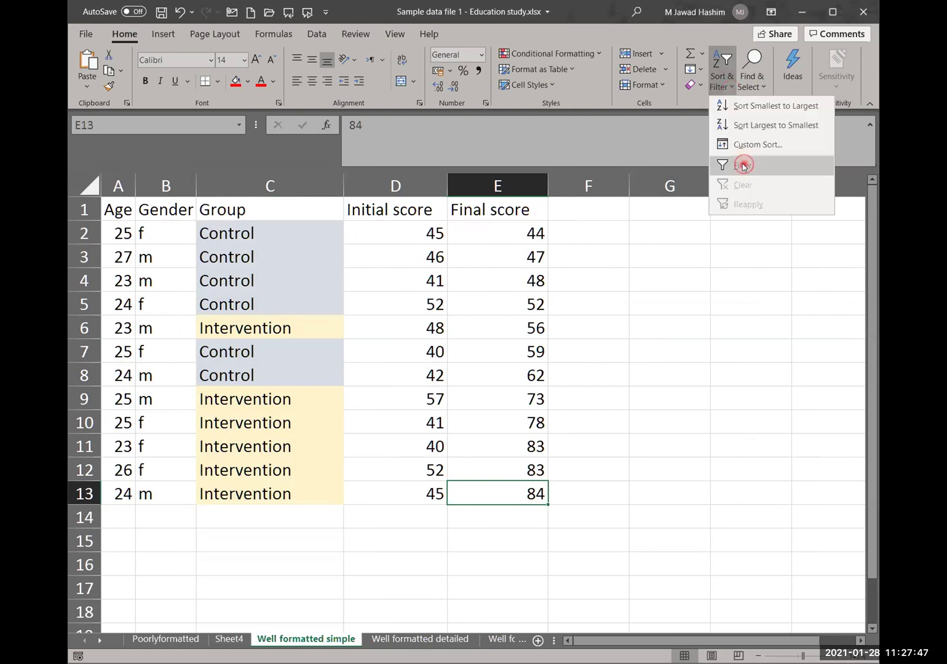
pyautogui.click(744, 166)
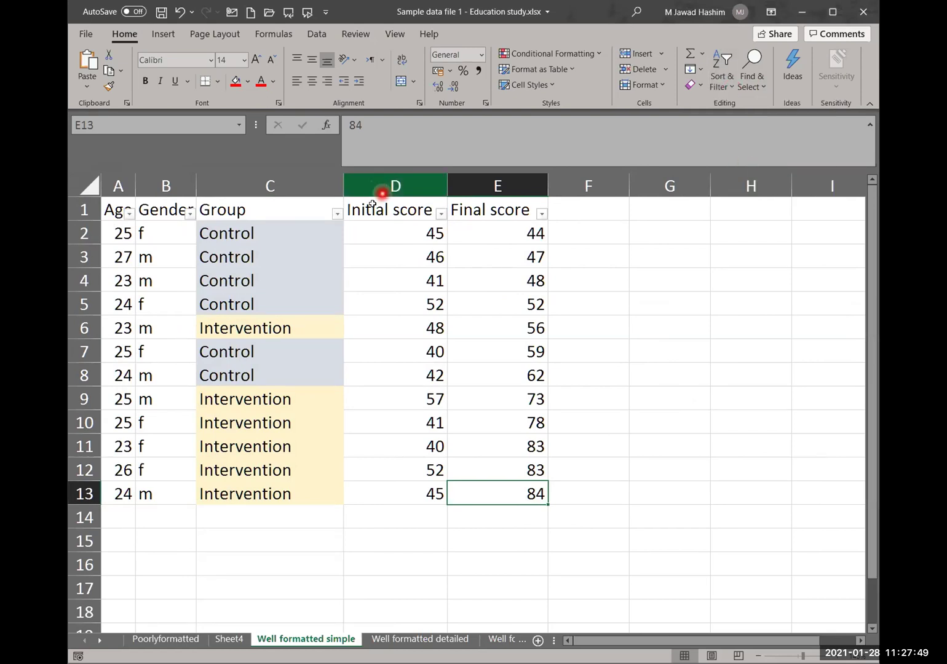
pyautogui.click(192, 214)
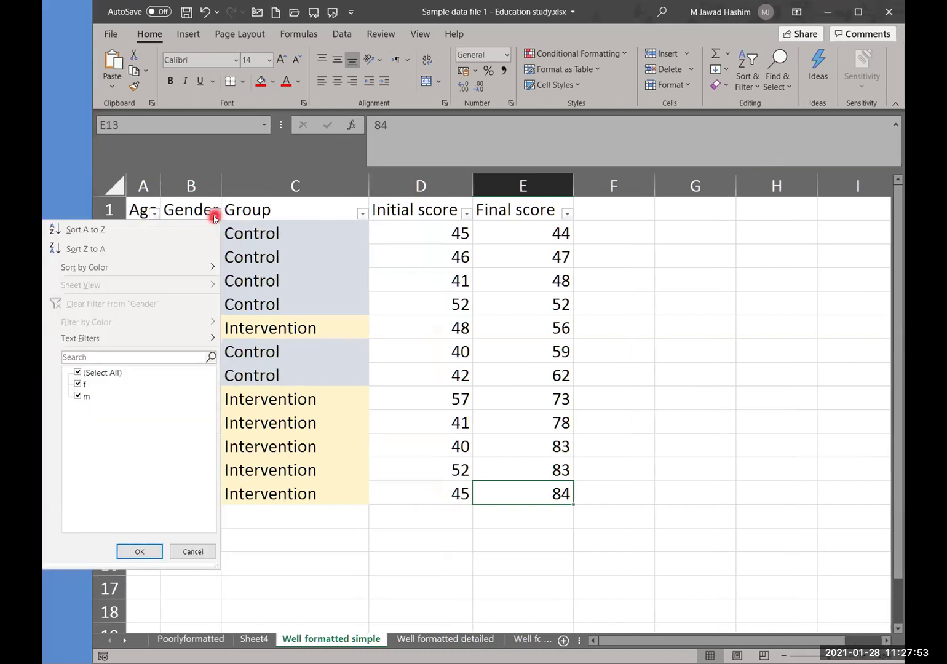
pyautogui.click(79, 384)
pyautogui.click(143, 550)
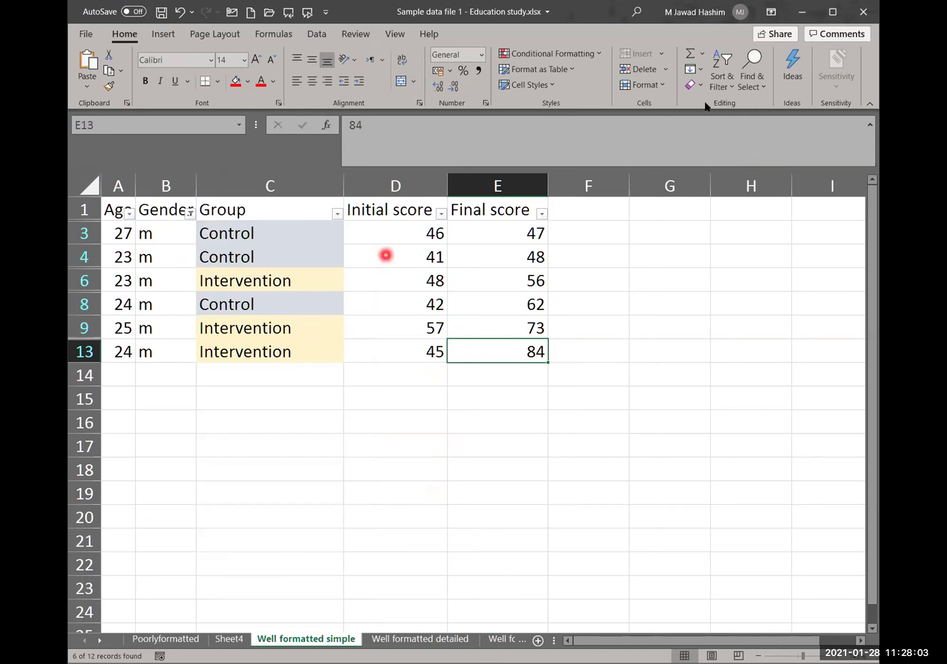
# Step: Clear the Gender filter while keeping filtering turned on for the table
pyautogui.click(735, 91)
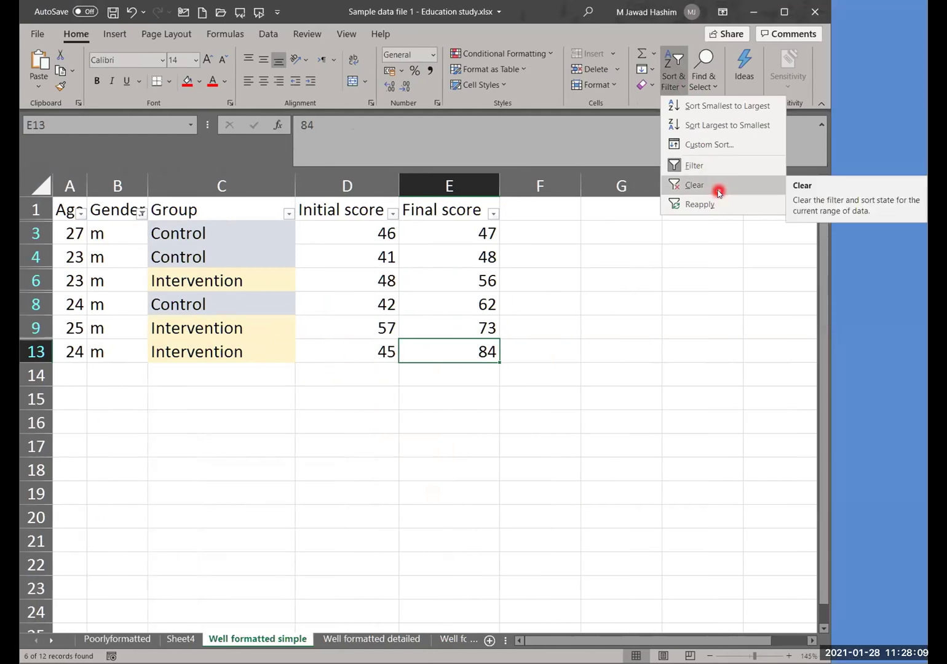
pyautogui.click(718, 192)
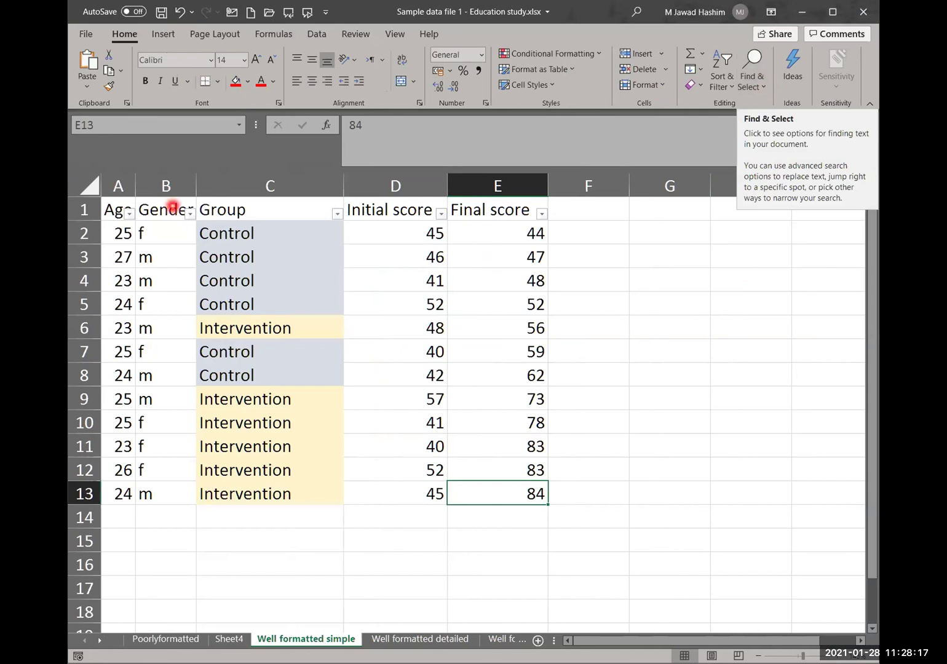
pyautogui.click(158, 34)
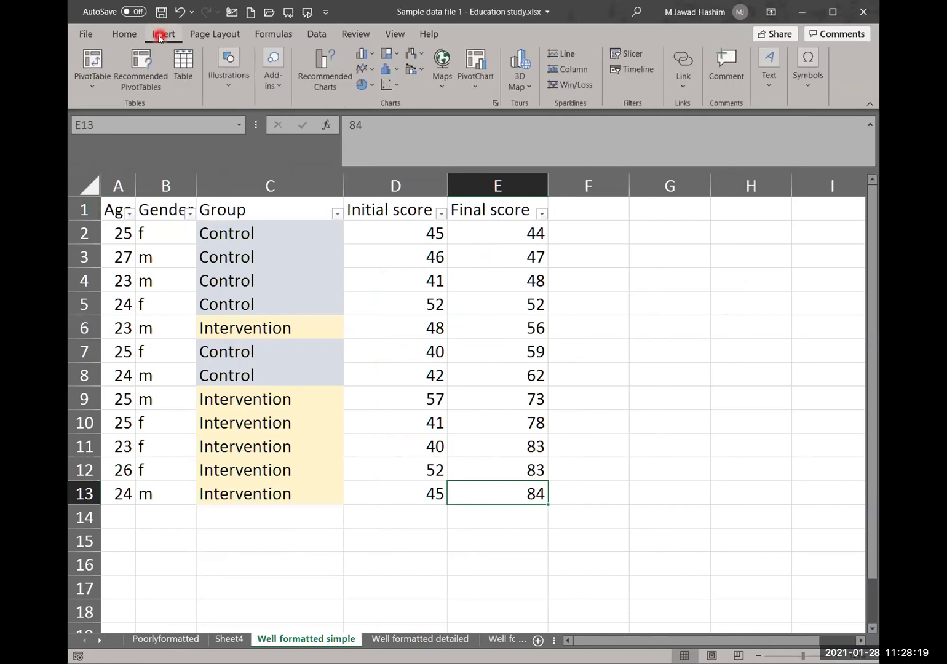
pyautogui.click(153, 69)
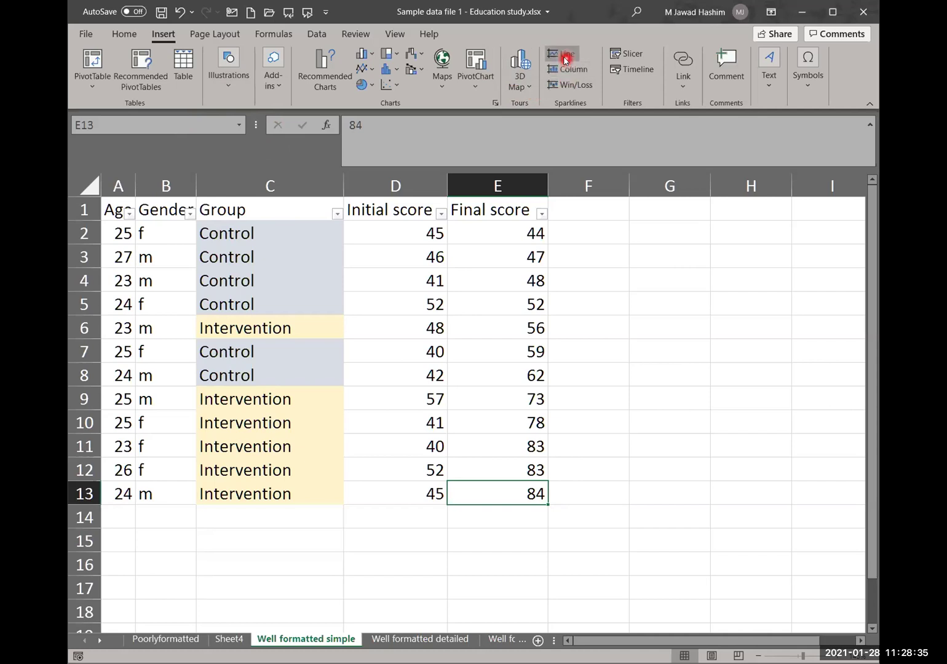
pyautogui.click(607, 229)
pyautogui.click(593, 186)
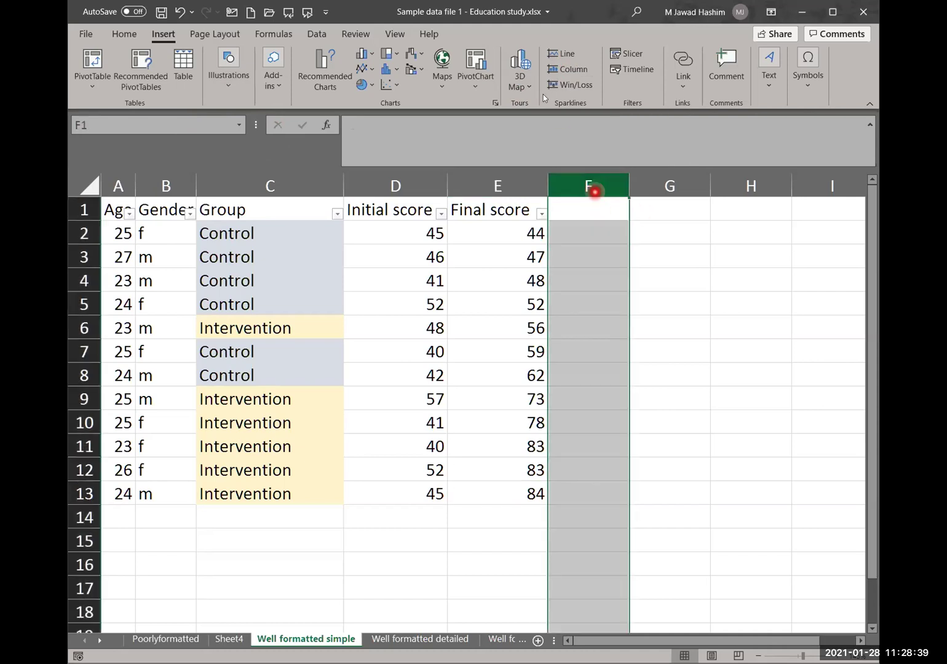
pyautogui.click(555, 52)
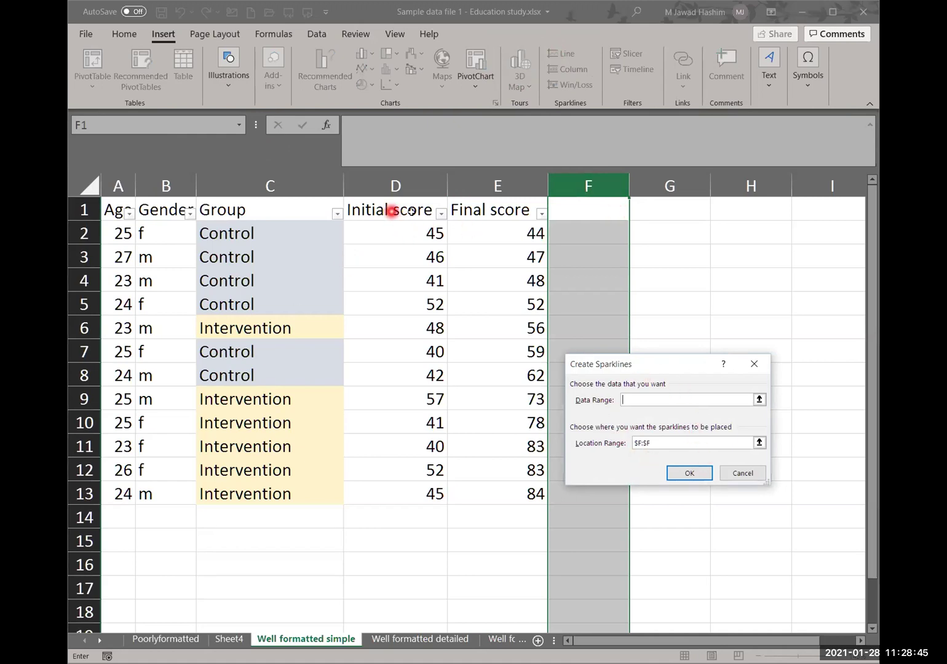
pyautogui.click(472, 229)
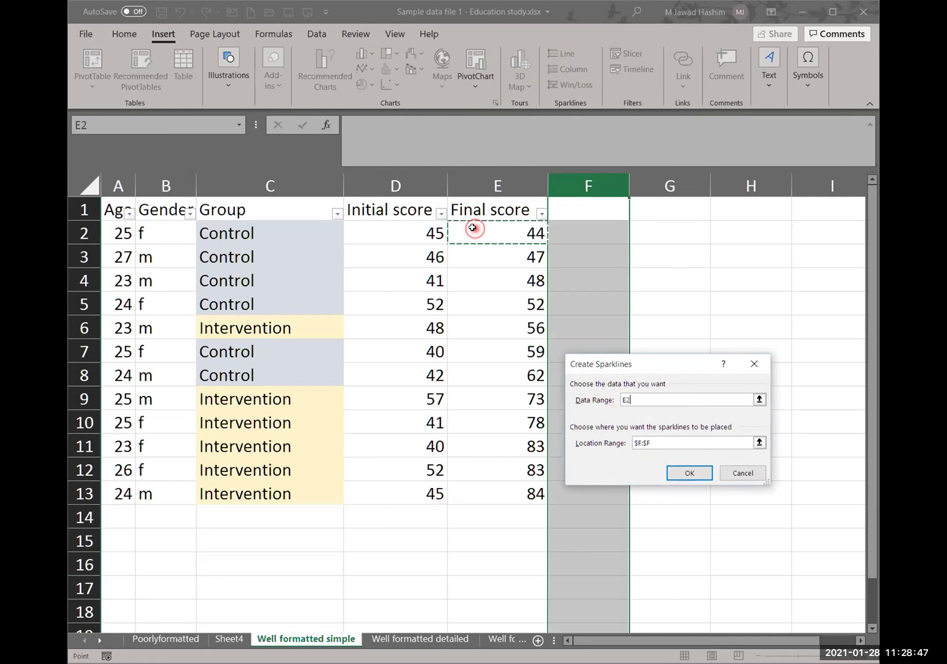
pyautogui.click(482, 208)
pyautogui.click(751, 472)
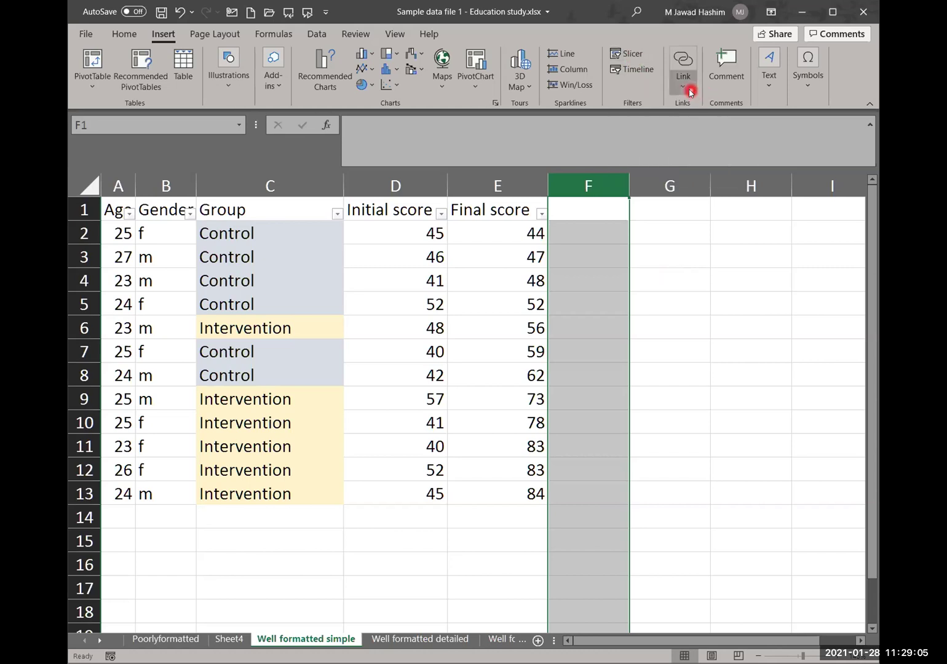
# Step: Add a comment reading "test" to cell G2 and post it
pyautogui.click(719, 262)
pyautogui.click(680, 224)
pyautogui.click(724, 56)
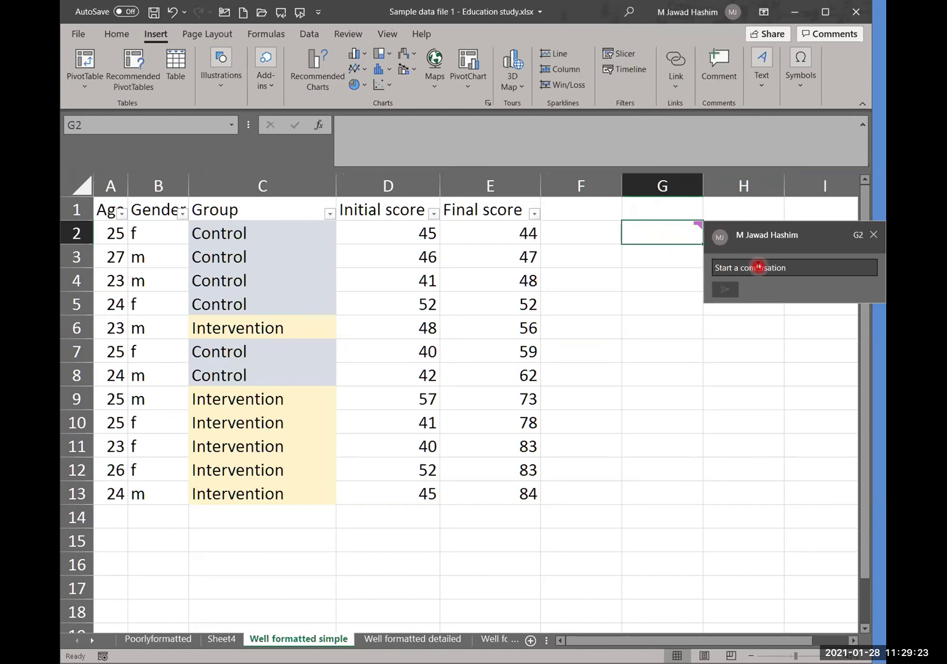
pyautogui.write('t')
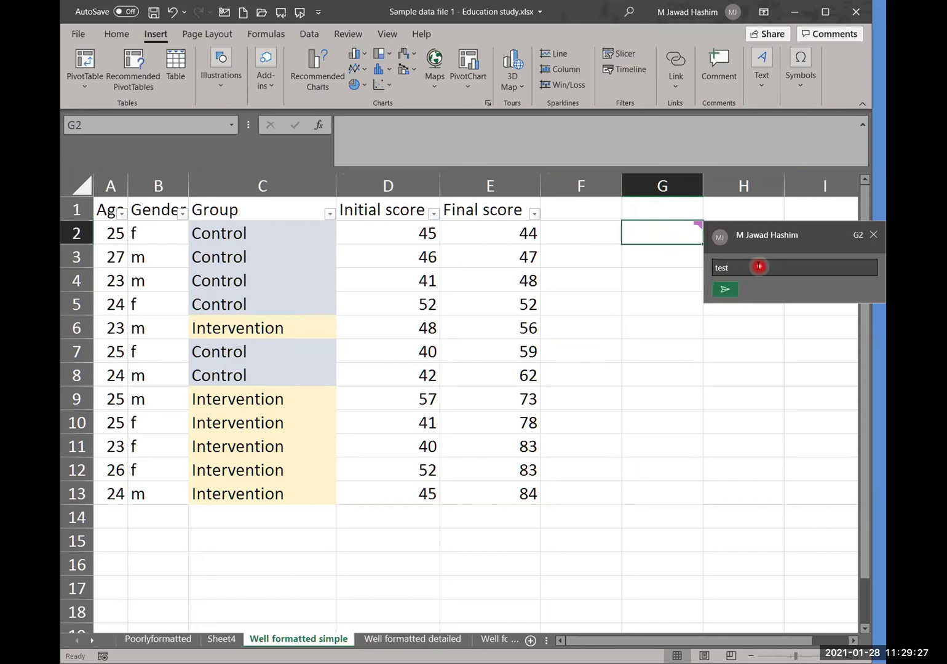
pyautogui.write('est')
pyautogui.press('Return')
pyautogui.click(722, 296)
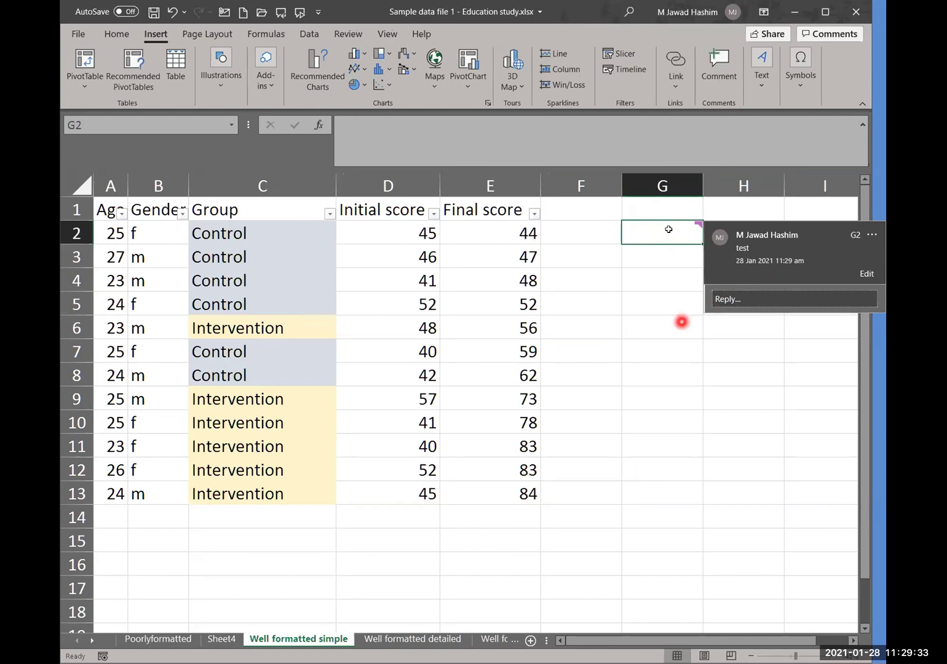
pyautogui.click(681, 323)
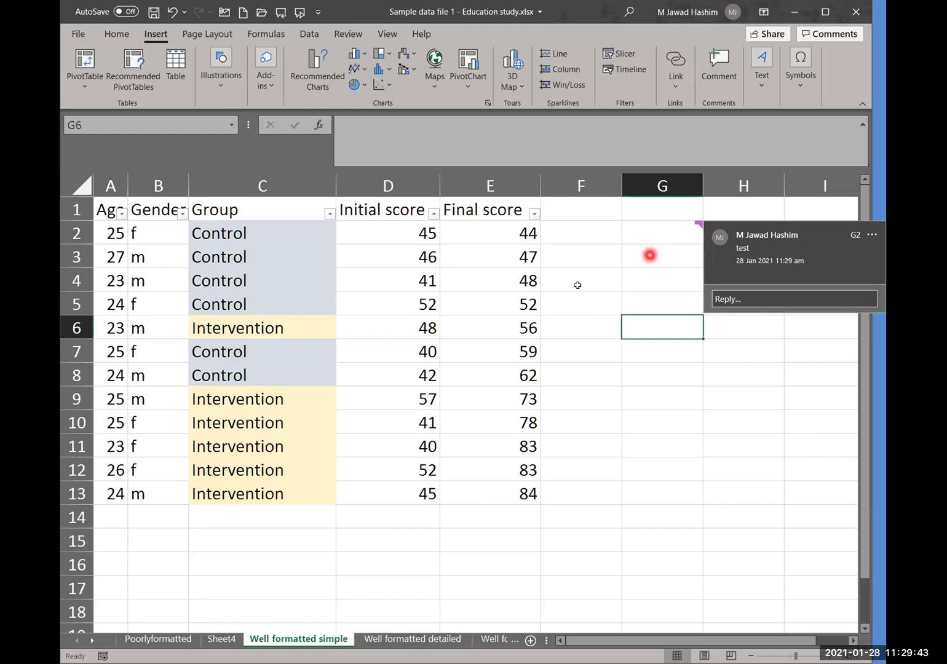
# Step: Append the text "query??" after the score in cell E5
pyautogui.click(508, 301)
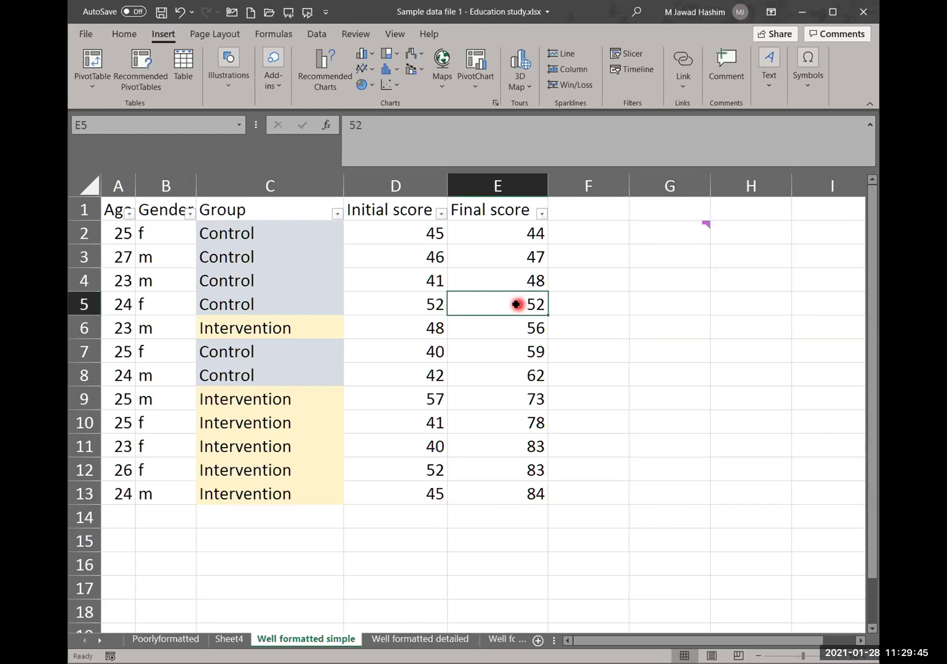
pyautogui.click(412, 123)
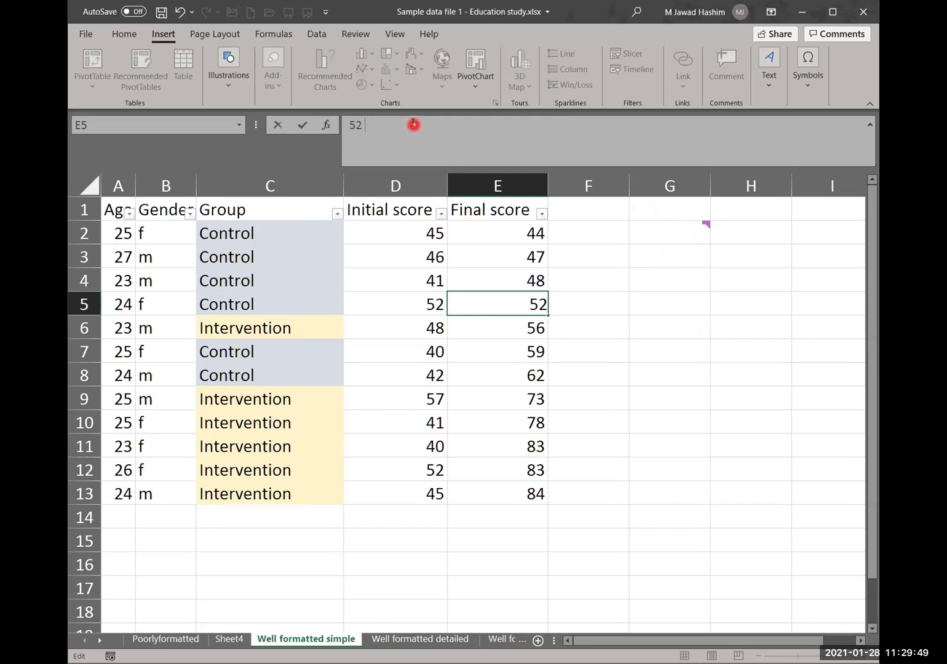
pyautogui.write('que')
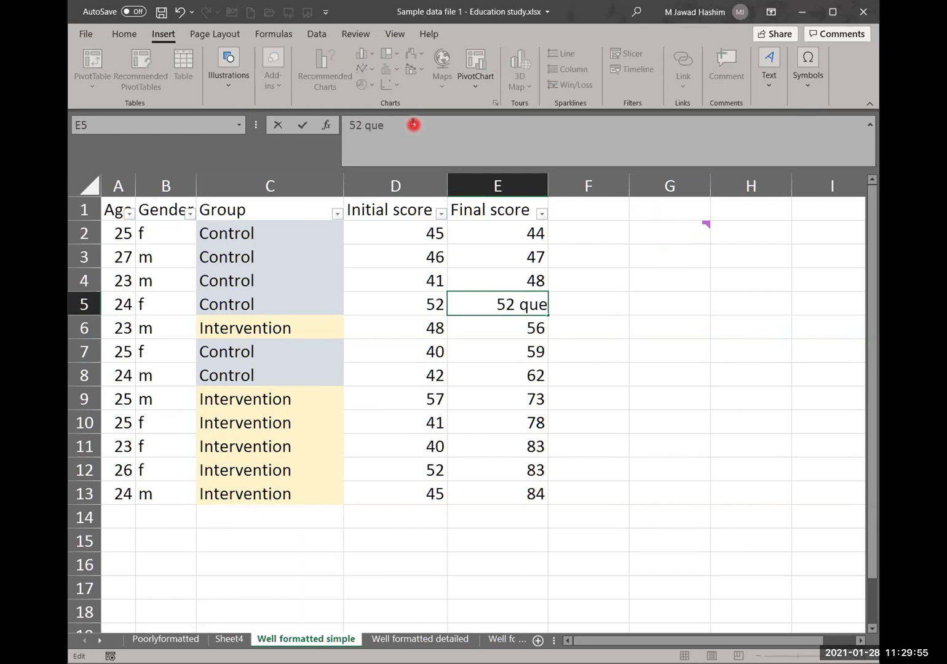
pyautogui.write('ry')
pyautogui.hotkey('shift', 'Home')
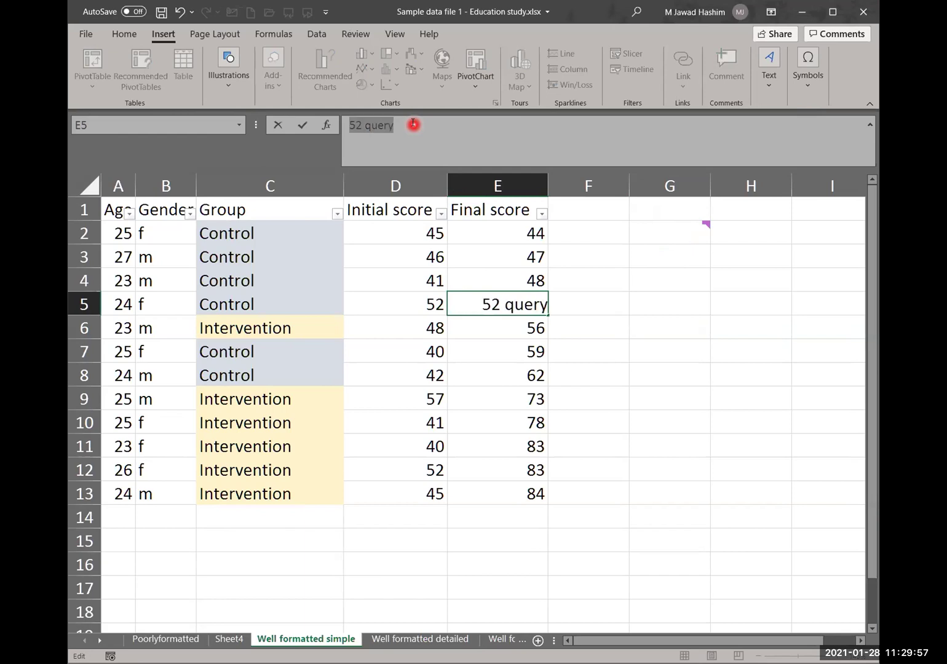
pyautogui.click(413, 123)
pyautogui.write('??')
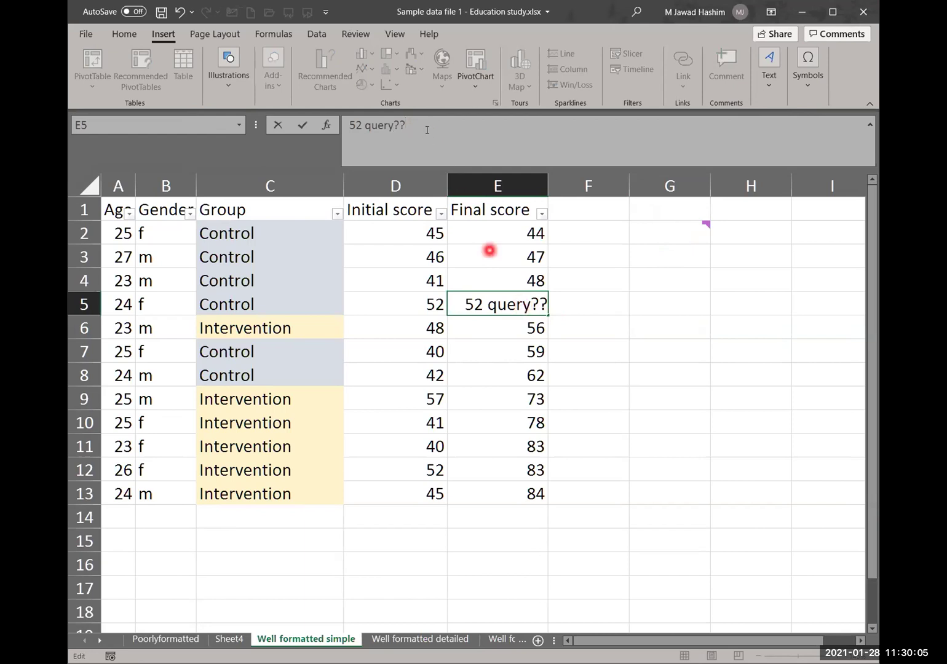
# Step: Remove the added query text from cell E5 so it holds only 52
pyautogui.press('BackSpace')
pyautogui.press('BackSpace')
pyautogui.press('BackSpace')
pyautogui.press('BackSpace')
pyautogui.press('BackSpace')
pyautogui.press('BackSpace')
pyautogui.press('BackSpace')
pyautogui.press('BackSpace')
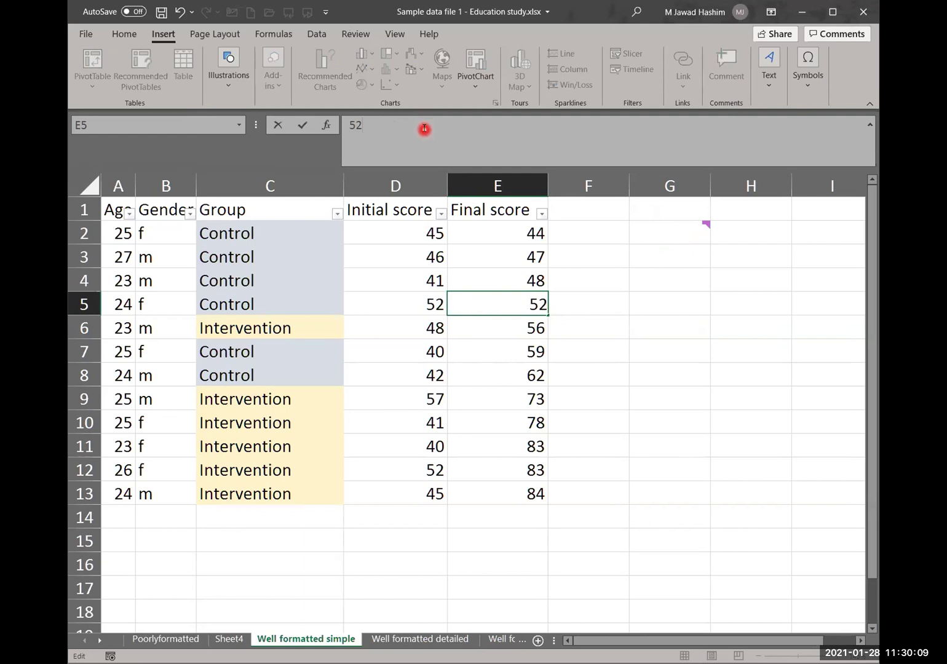
pyautogui.click(640, 357)
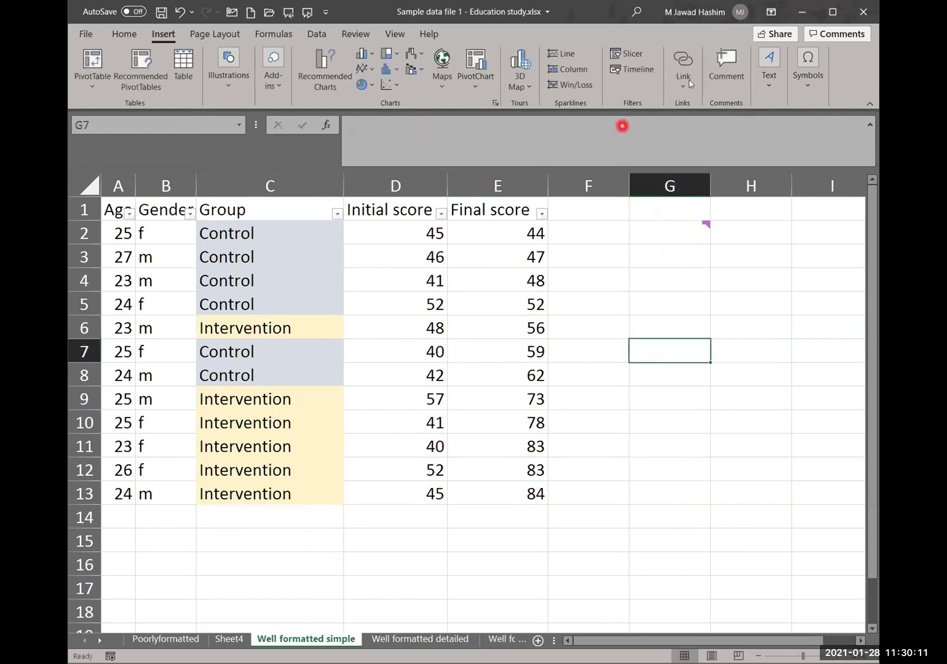
# Step: Hide the worksheet's gridlines and show them again
pyautogui.click(211, 35)
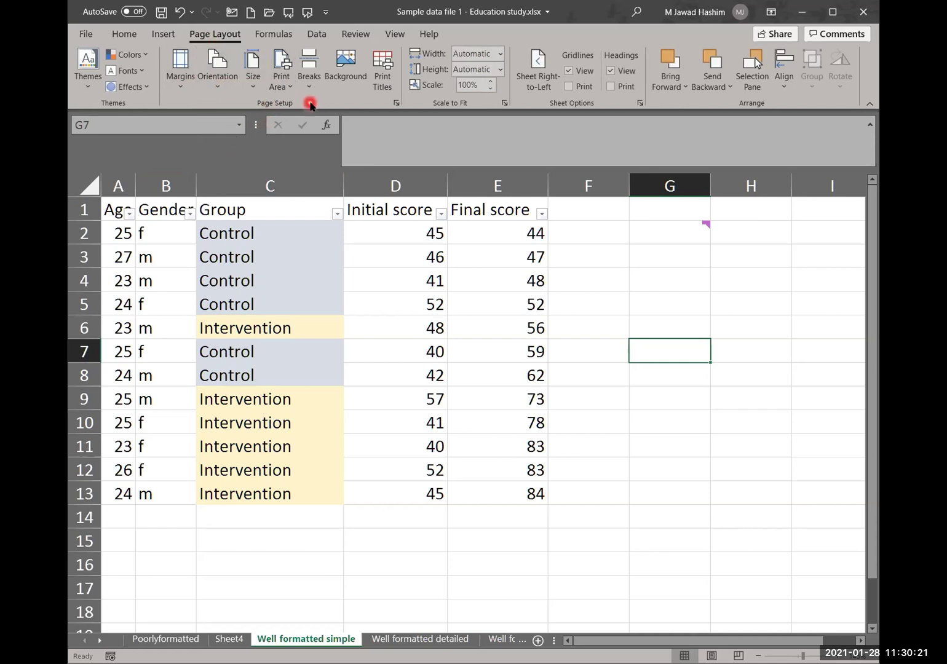
pyautogui.click(568, 71)
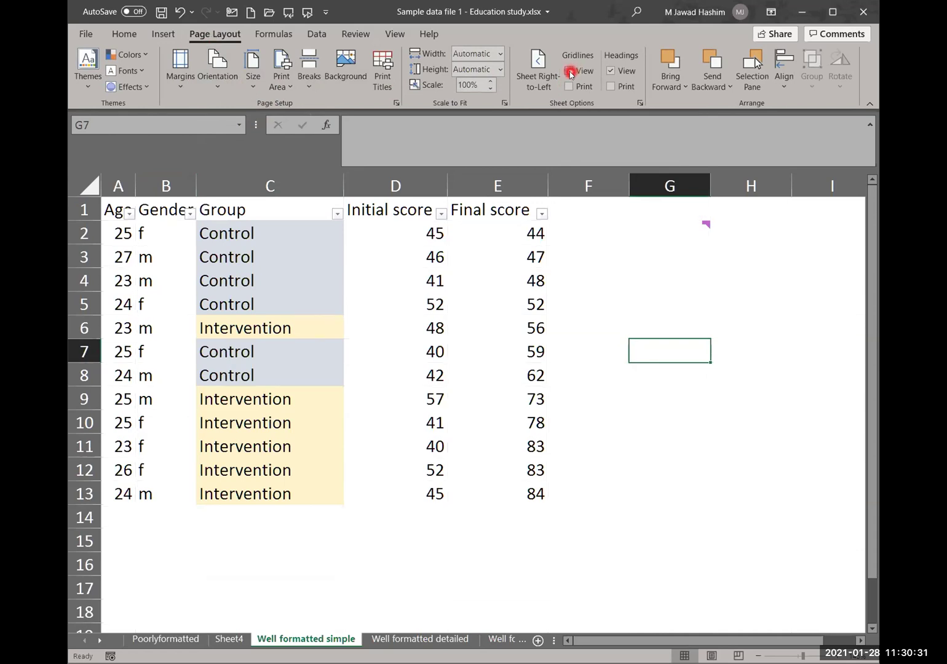
pyautogui.click(569, 71)
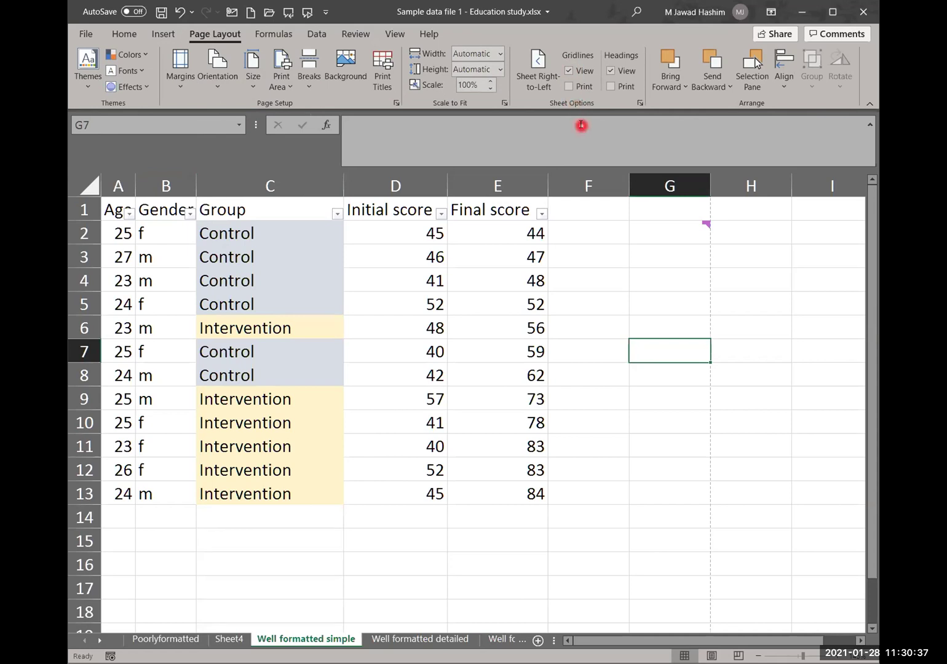
# Step: Reduce the formula bar's height to about two lines
pyautogui.click(274, 37)
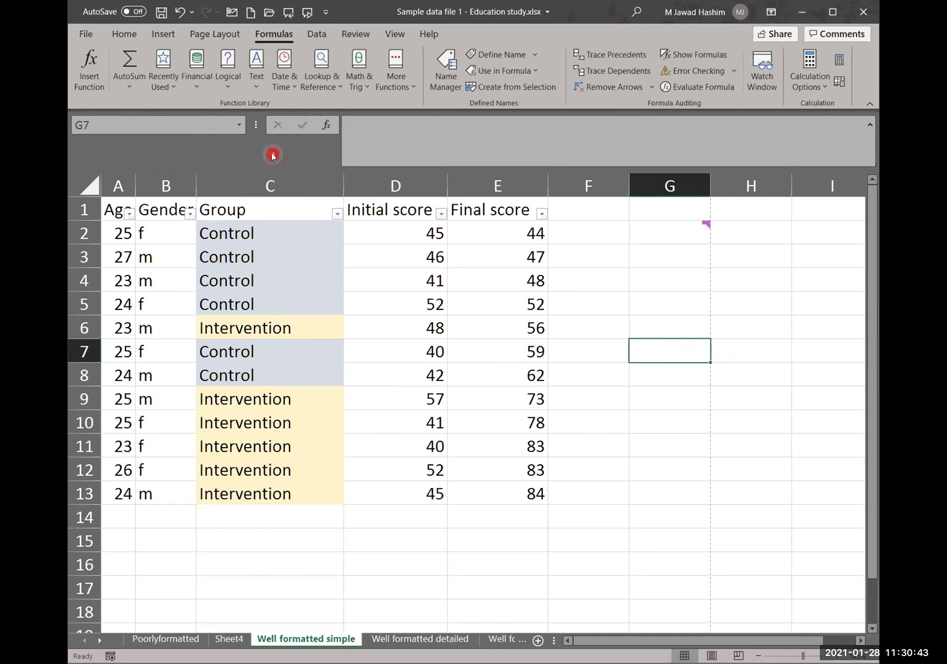
pyautogui.click(415, 127)
pyautogui.moveTo(391, 165)
pyautogui.mouseDown()
pyautogui.moveTo(394, 141)
pyautogui.moveTo(393, 184)
pyautogui.moveTo(395, 141)
pyautogui.moveTo(397, 166)
pyautogui.mouseUp()
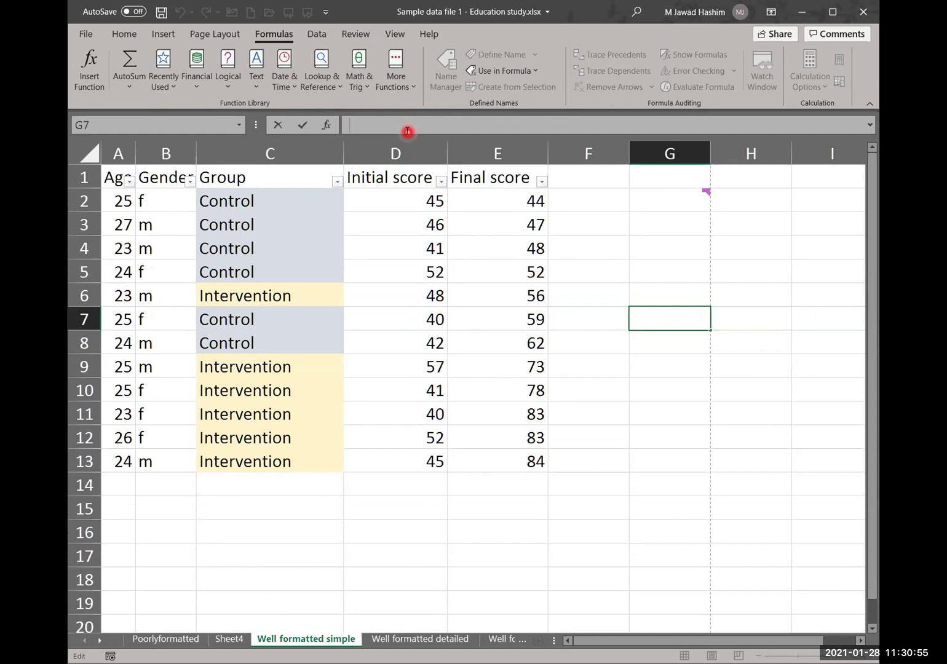
pyautogui.moveTo(406, 137); pyautogui.dragTo(406, 152)
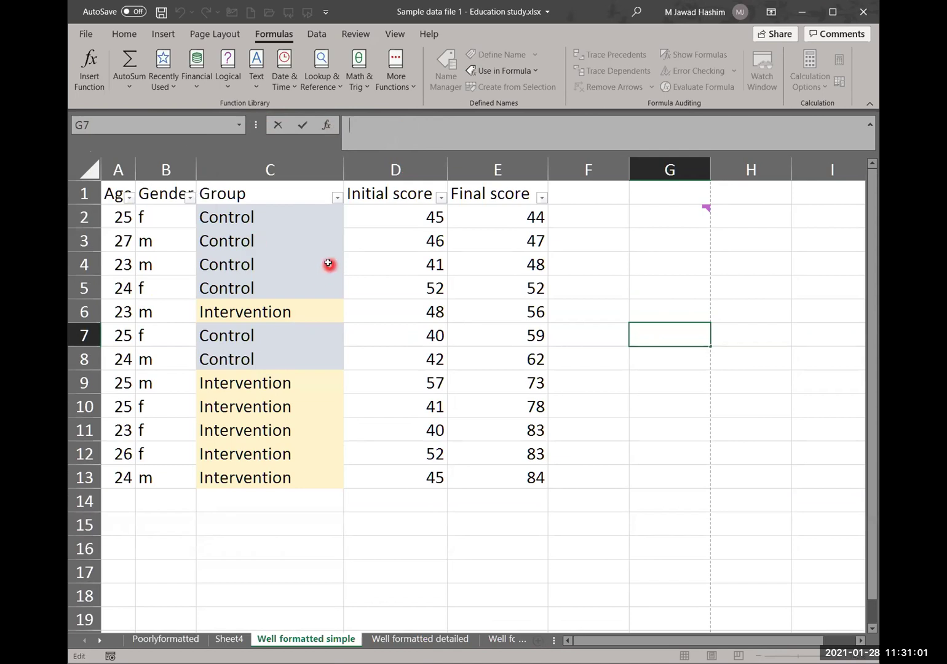
# Step: Examine the AutoSum functions and look through the full list of Statistical functions, from AVEDEV to Z.TEST
pyautogui.click(128, 90)
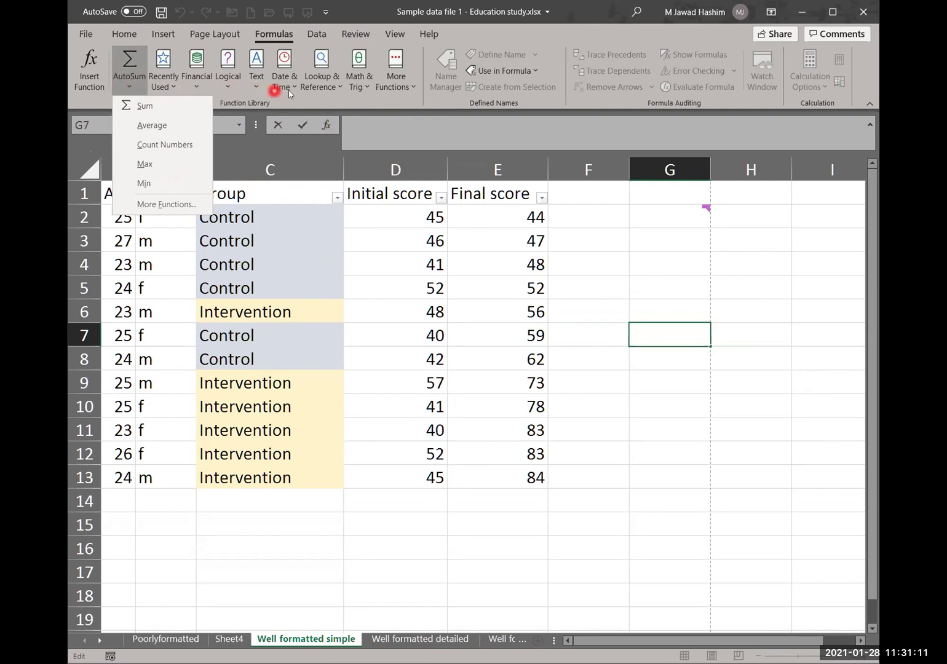
pyautogui.click(409, 86)
pyautogui.moveTo(426, 105)
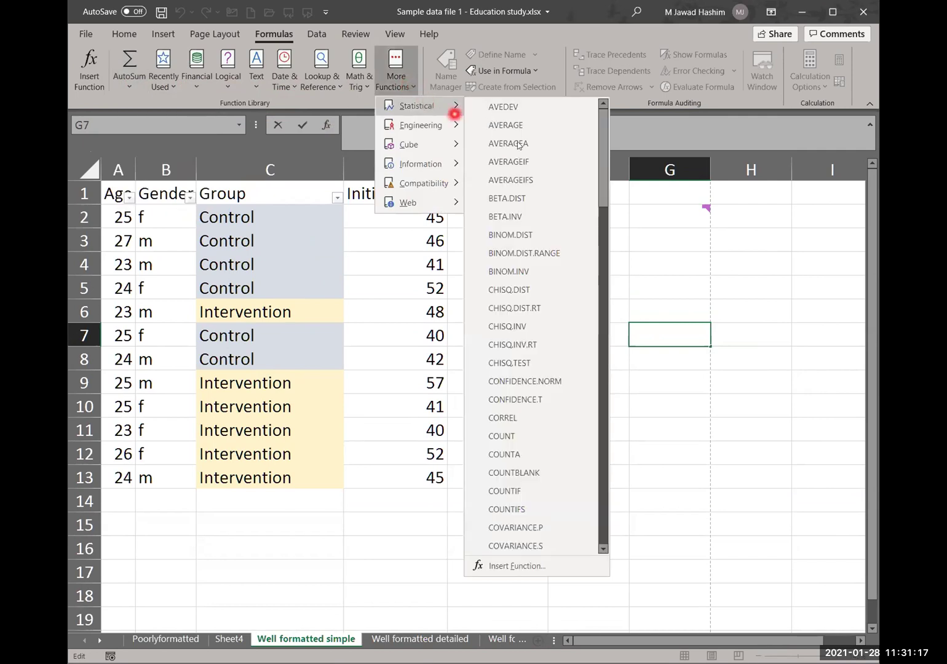
pyautogui.scroll(-9, 527, 218)
pyautogui.scroll(-19, 527, 218)
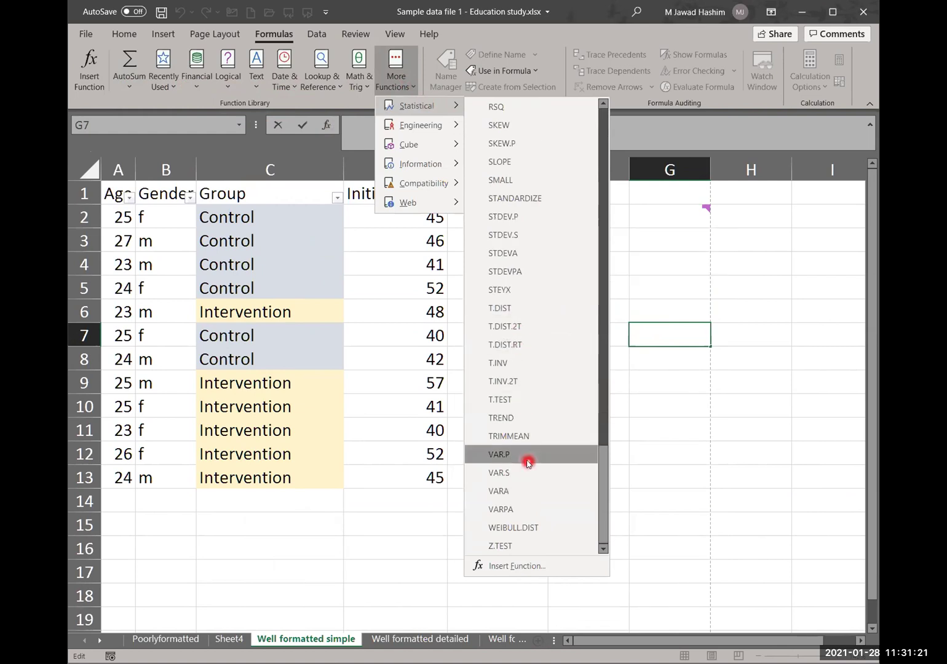
pyautogui.scroll(9, 527, 461)
pyautogui.scroll(18, 527, 462)
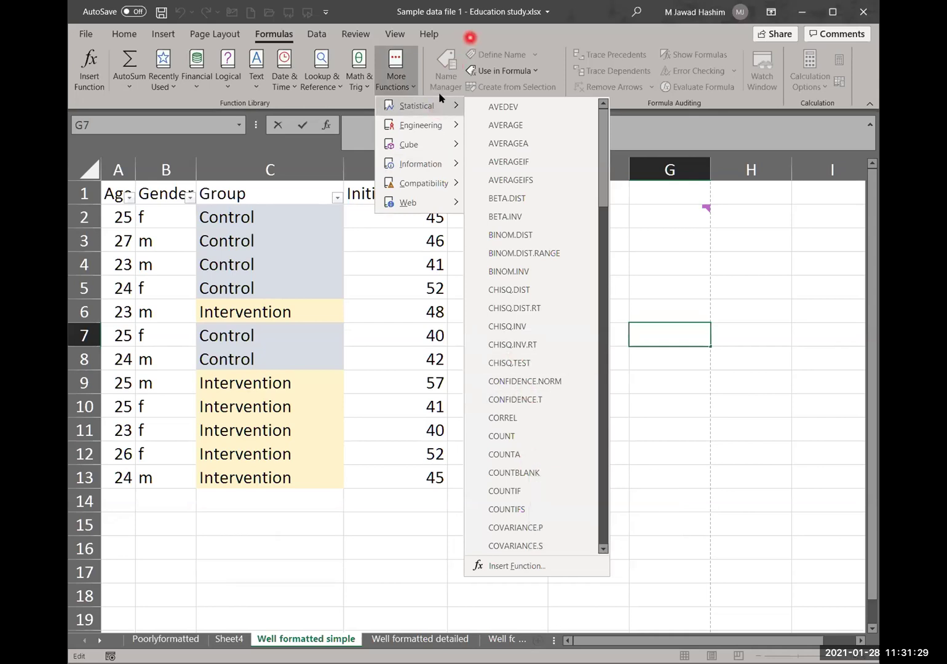
pyautogui.click(469, 38)
# Step: Examine the external data sources available for import, including file formats such as Text/CSV and the online services
pyautogui.click(313, 35)
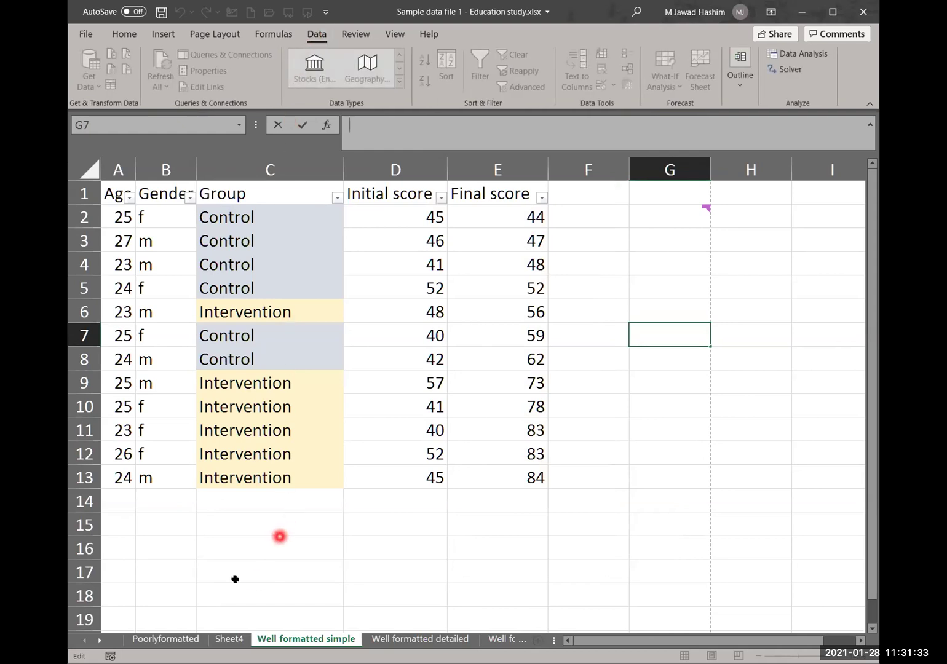
pyautogui.click(219, 560)
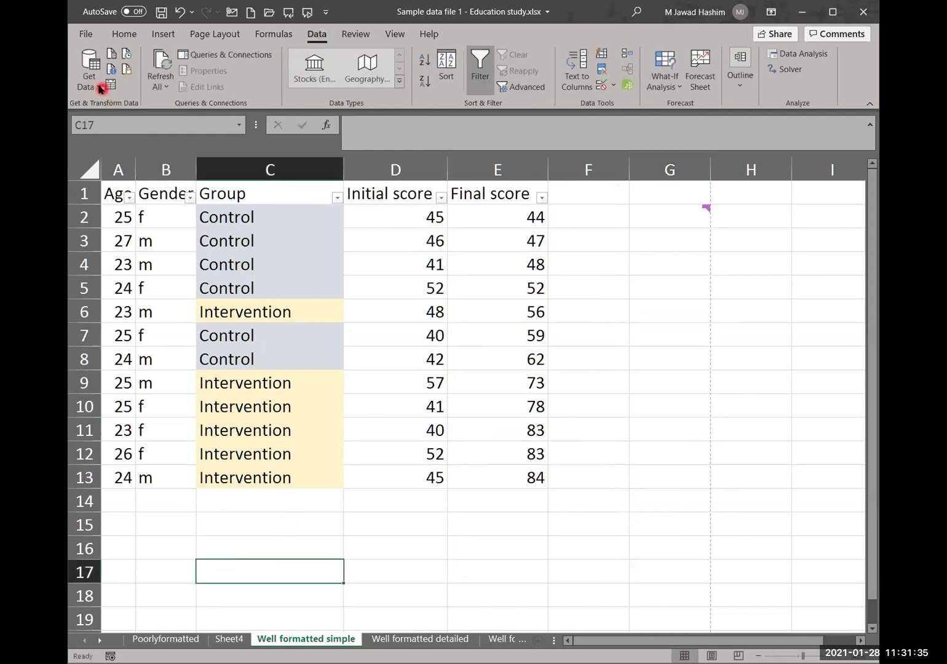
pyautogui.click(98, 88)
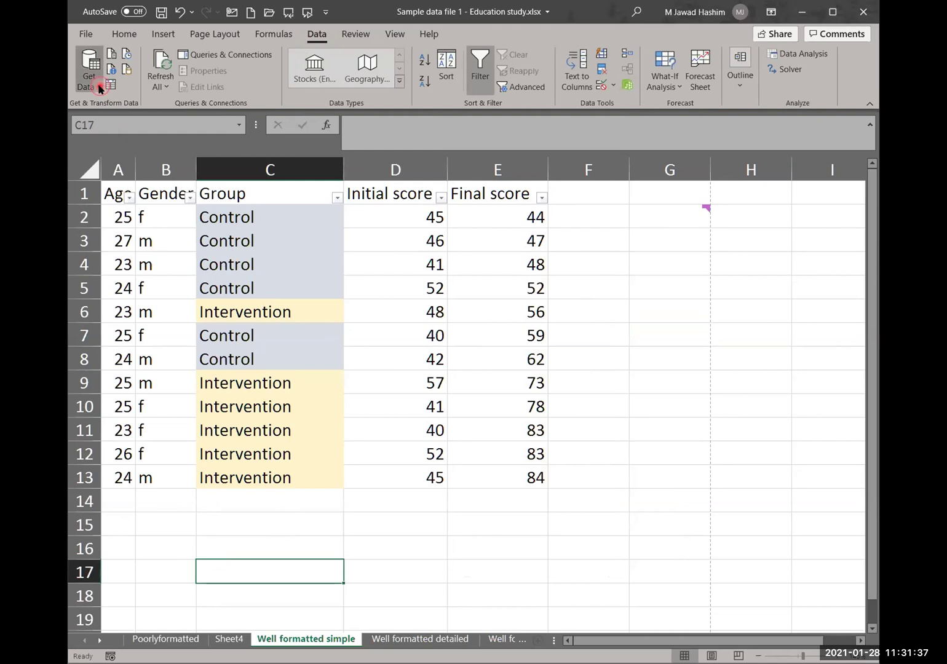
pyautogui.click(125, 103)
pyautogui.click(207, 116)
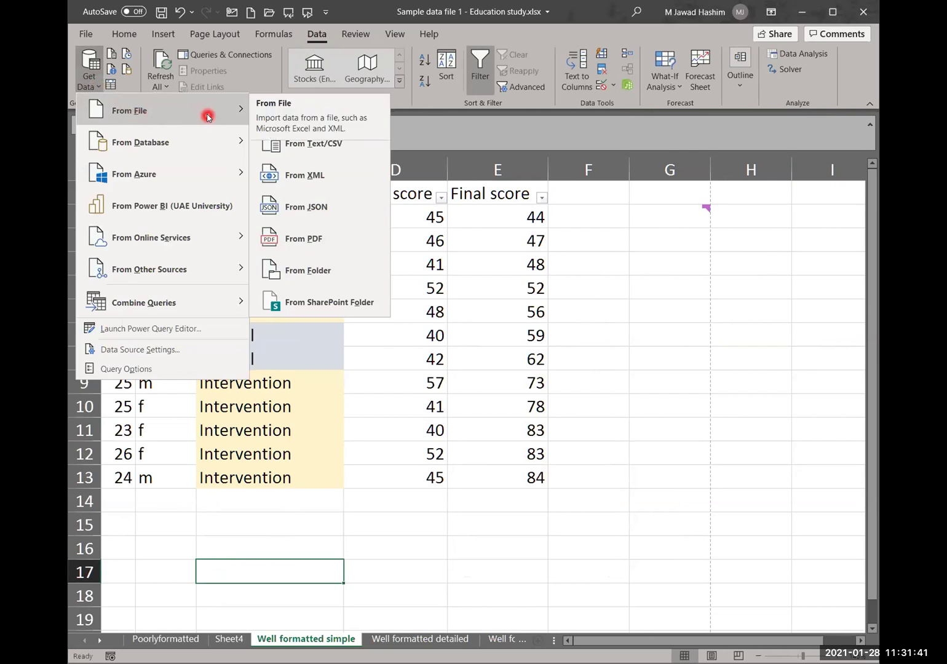
pyautogui.click(356, 148)
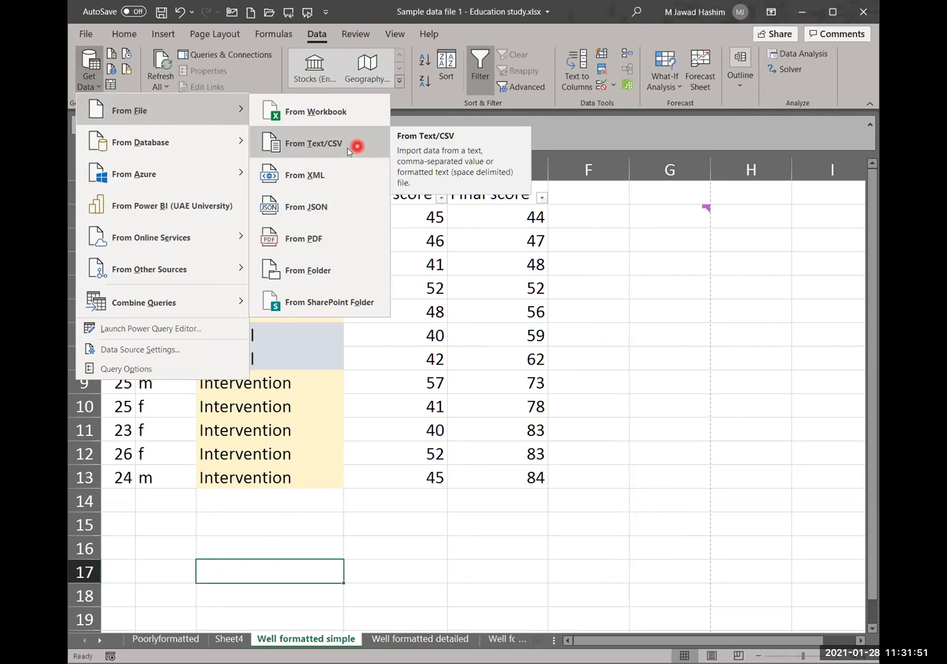
pyautogui.click(228, 241)
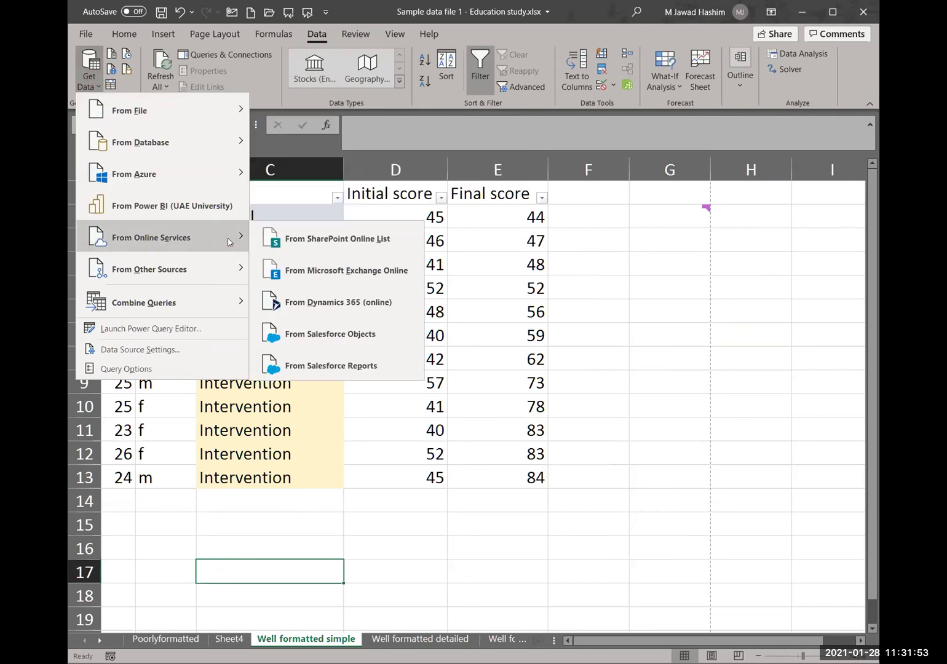
pyautogui.click(228, 244)
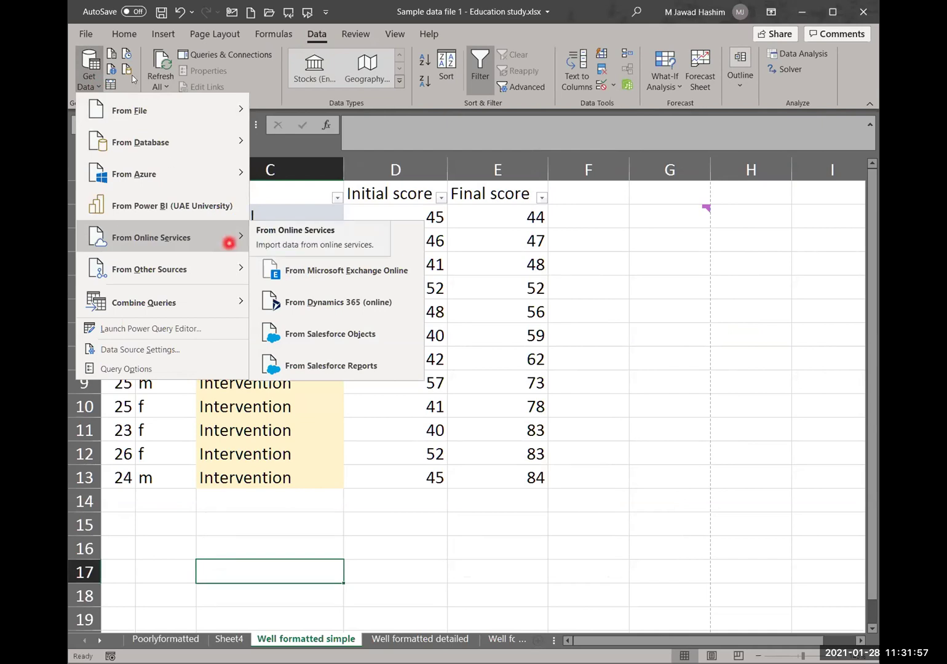
pyautogui.click(674, 270)
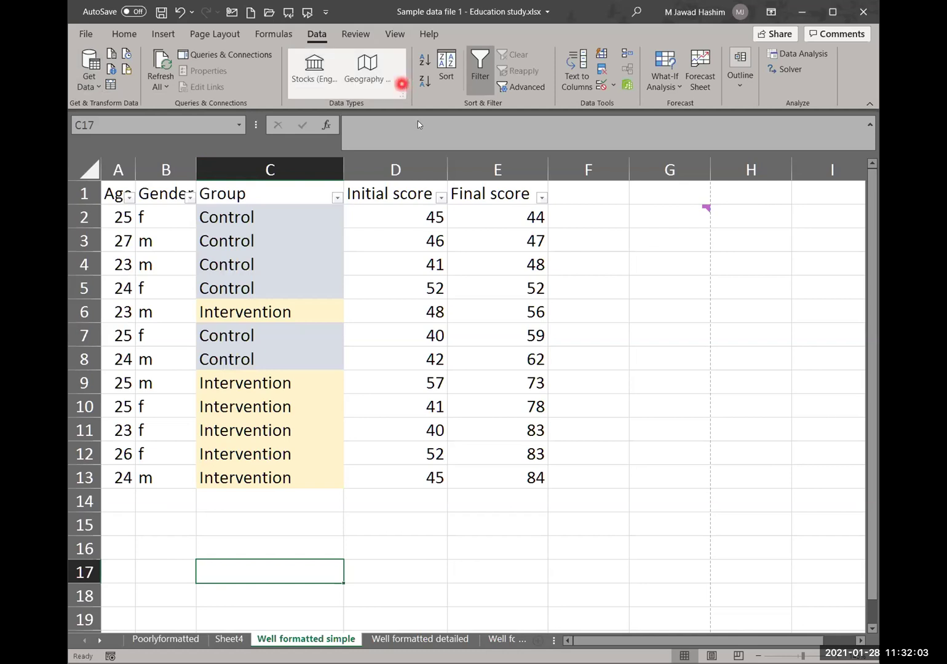
pyautogui.click(303, 81)
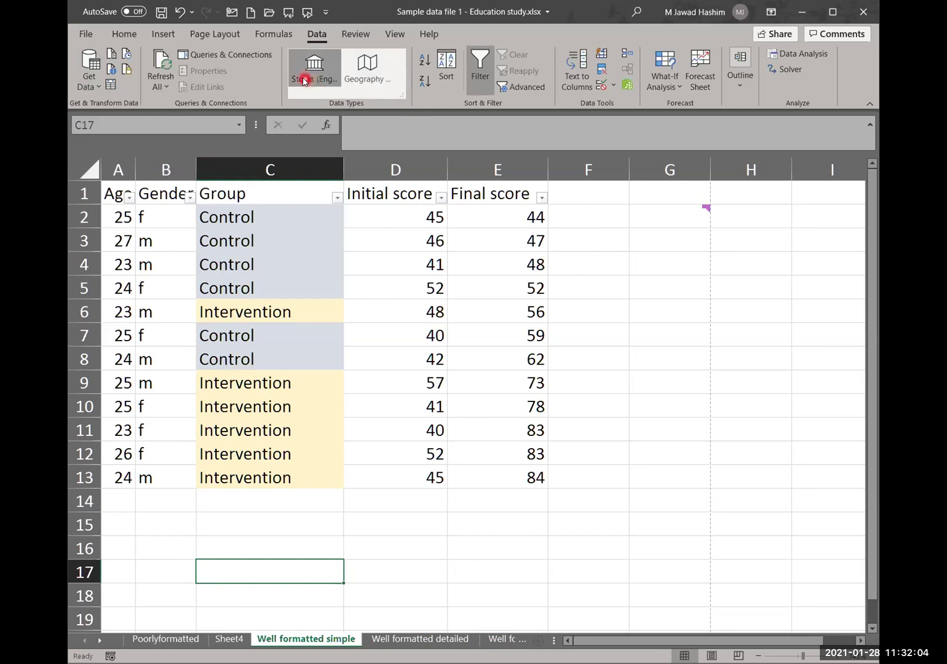
pyautogui.click(371, 82)
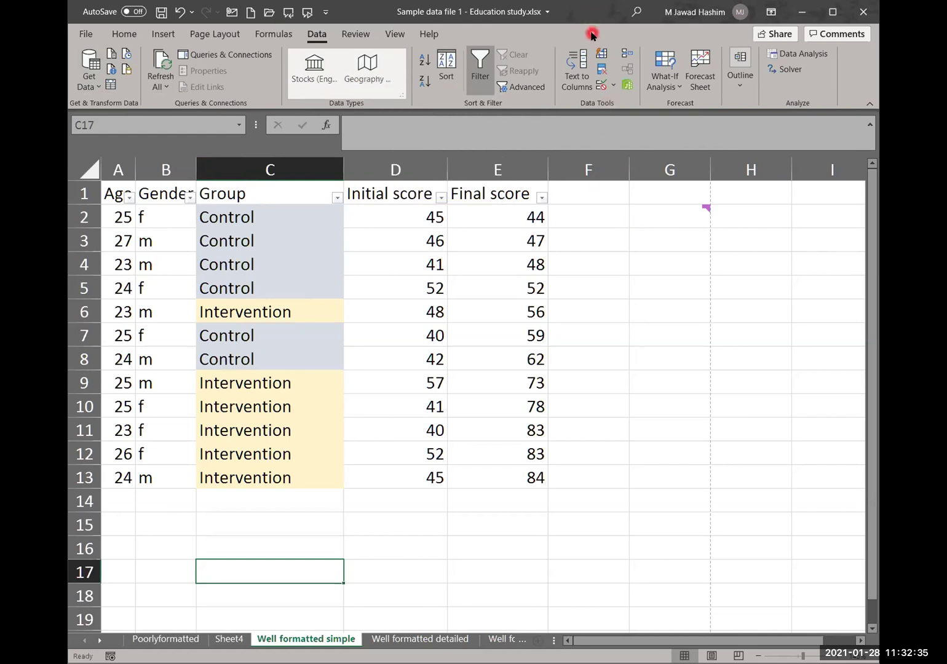
pyautogui.click(477, 78)
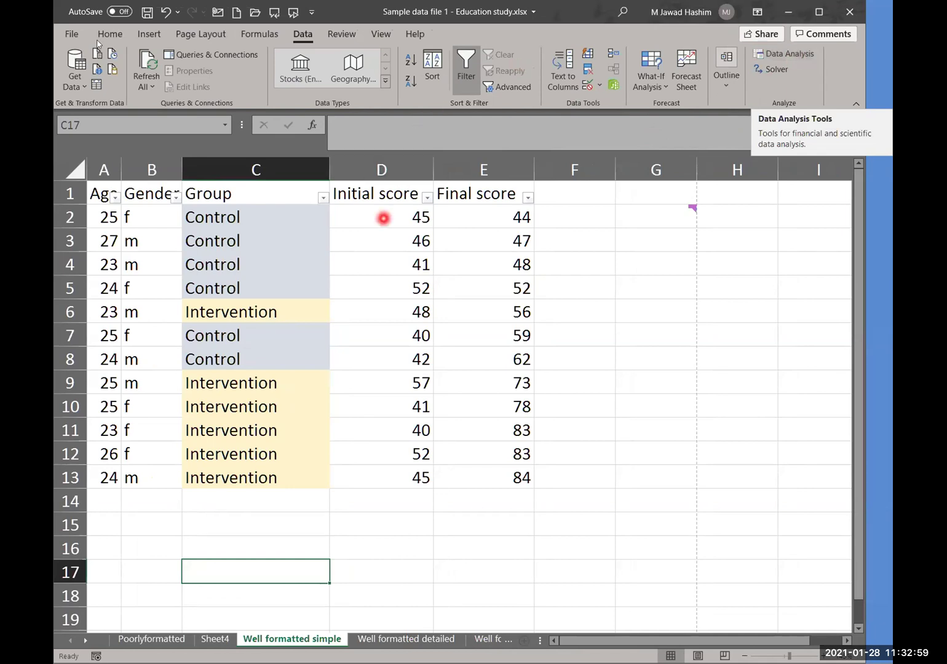
# Step: Insert a new note on empty cell G4
pyautogui.click(359, 34)
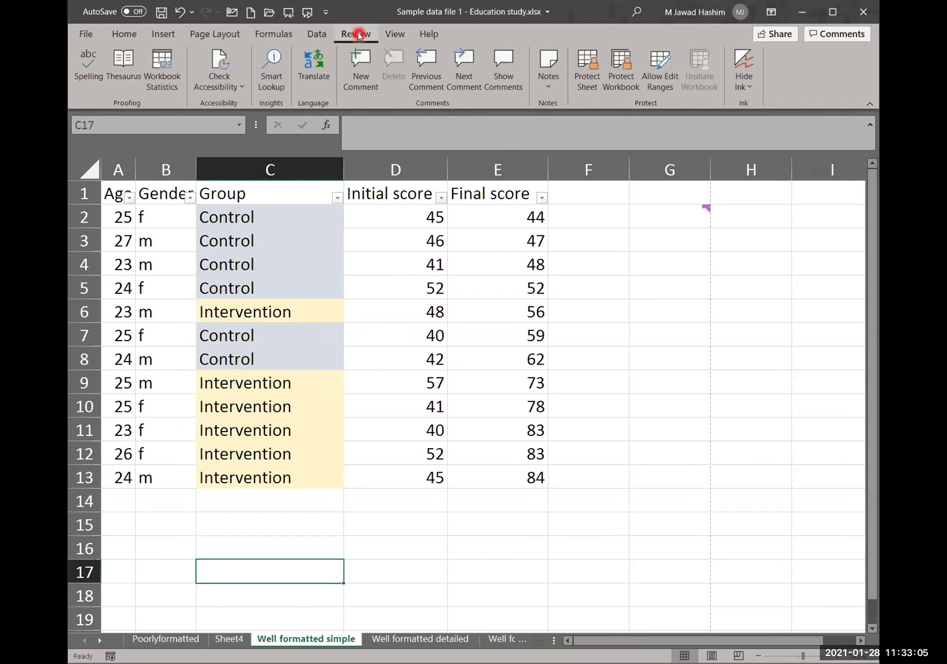
pyautogui.click(555, 166)
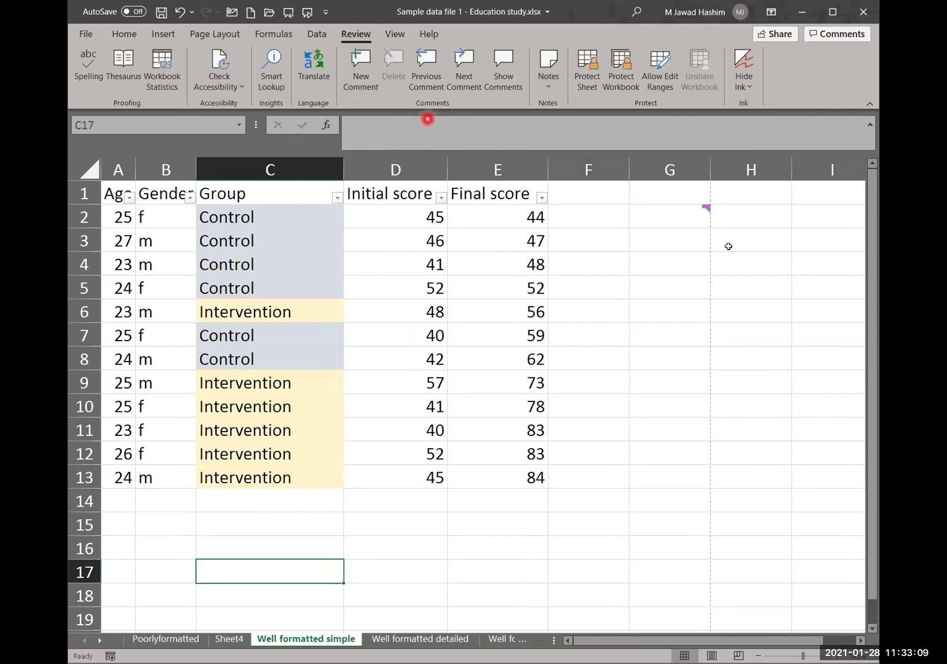
pyautogui.click(685, 239)
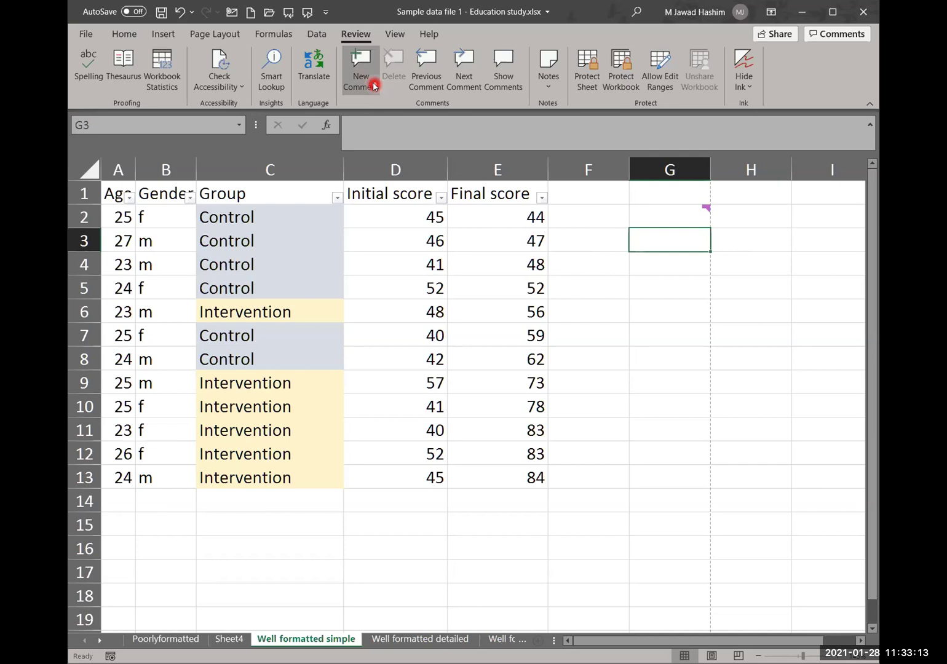
pyautogui.click(680, 266)
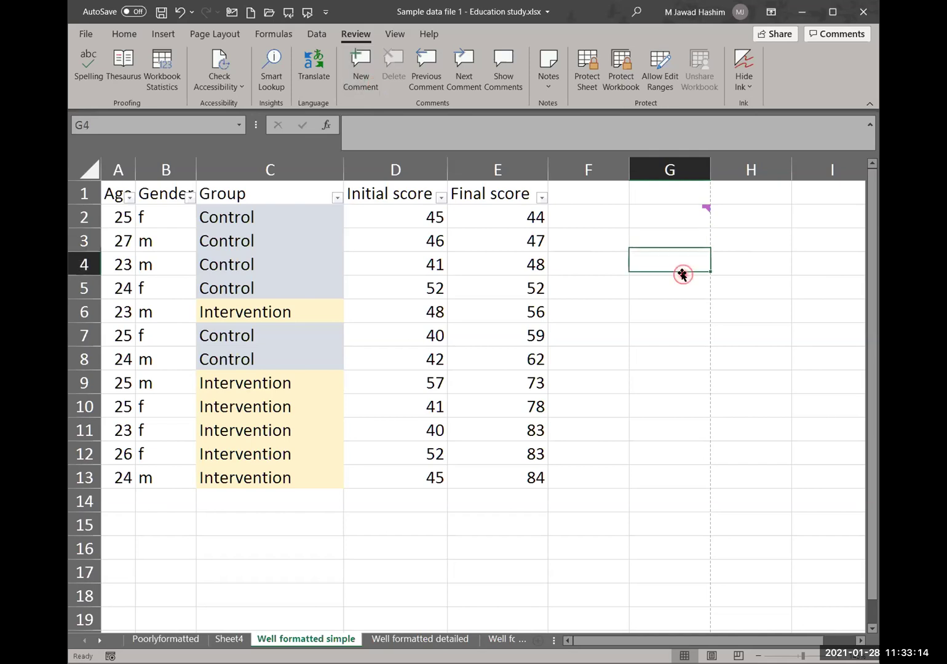
pyautogui.click(547, 90)
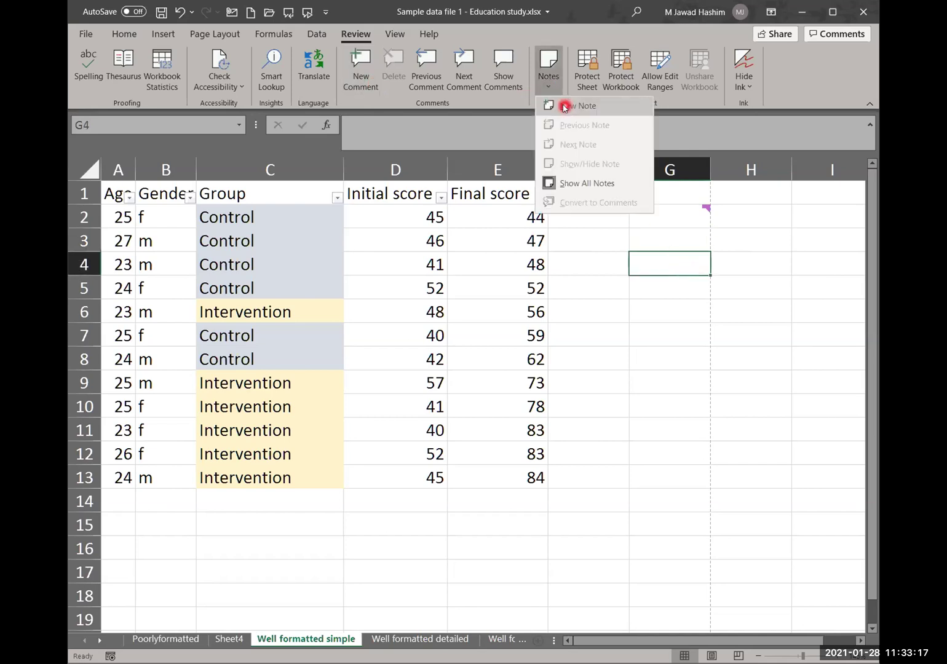
pyautogui.click(564, 106)
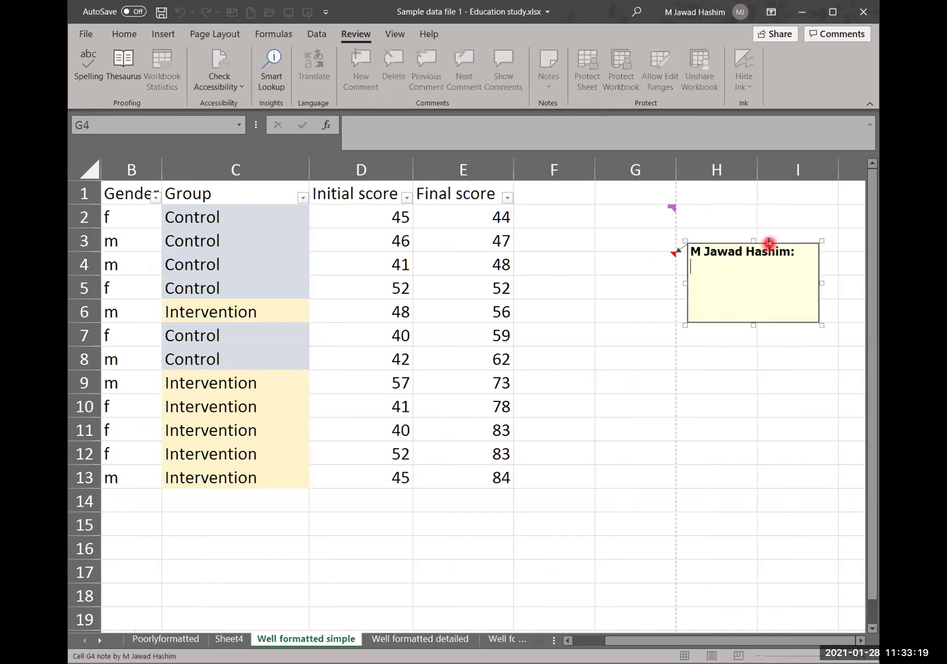
# Step: Write "test" beneath the author's name in the note and move the note box to about rows 8 to 11 in columns H and I
pyautogui.write('test')
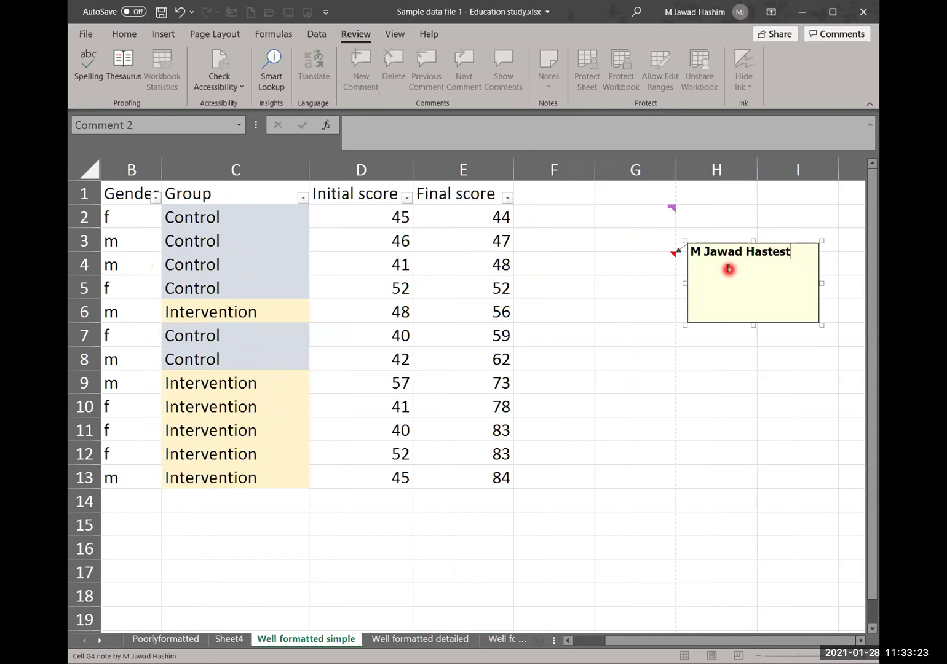
pyautogui.press('BackSpace')
pyautogui.press('BackSpace')
pyautogui.press('BackSpace')
pyautogui.press('BackSpace')
pyautogui.press('BackSpace')
pyautogui.press('BackSpace')
pyautogui.press('BackSpace')
pyautogui.write('test')
pyautogui.press('Return')
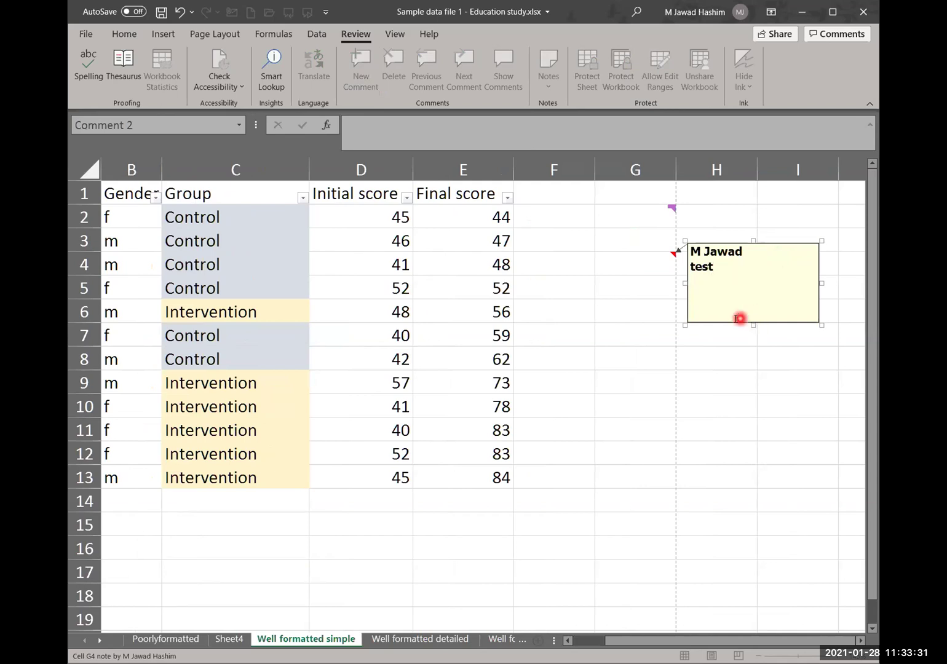
pyautogui.moveTo(726, 321); pyautogui.dragTo(517, 603)
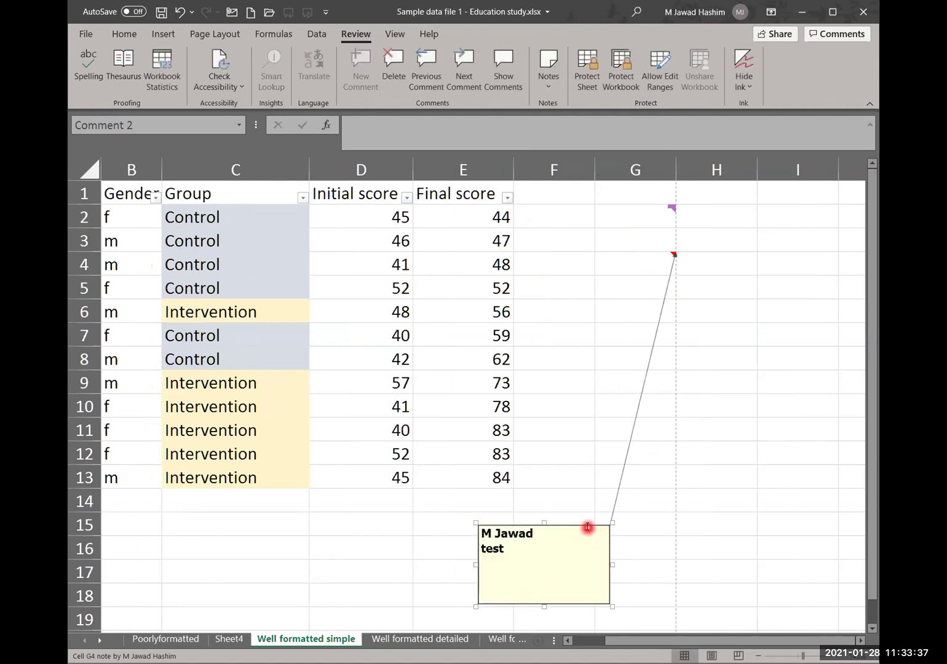
pyautogui.moveTo(584, 525); pyautogui.dragTo(809, 350)
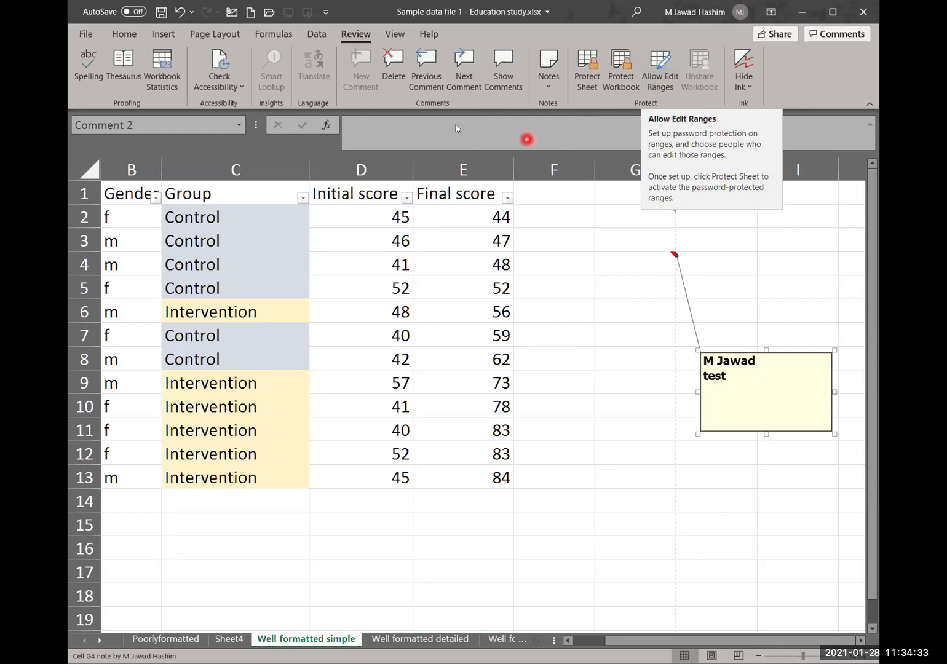
# Step: View the worksheet in Page Break Preview and in Page Layout view with whole pages in sight
pyautogui.click(395, 36)
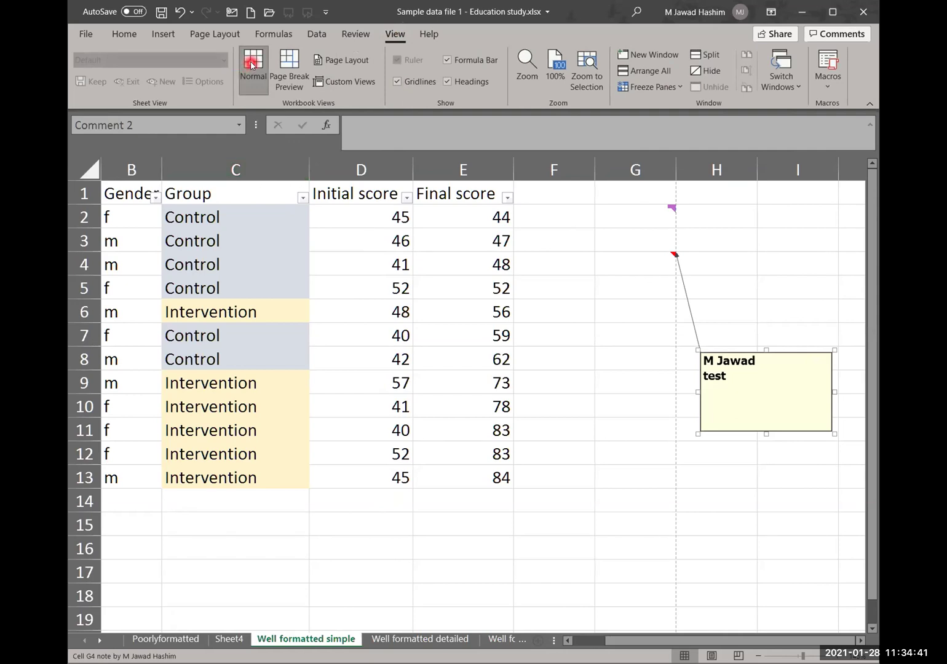
pyautogui.click(294, 69)
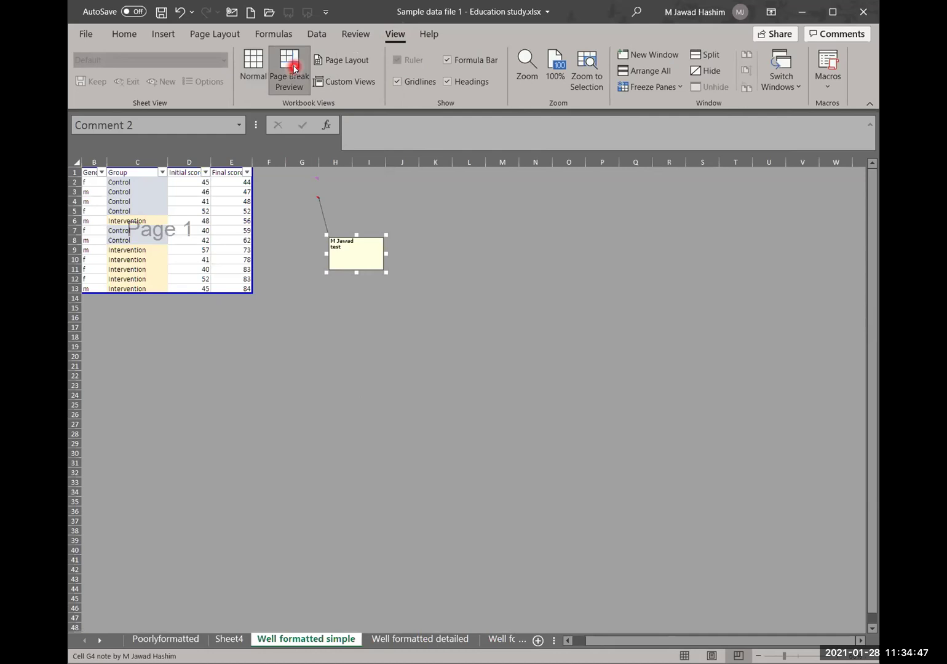
pyautogui.click(329, 56)
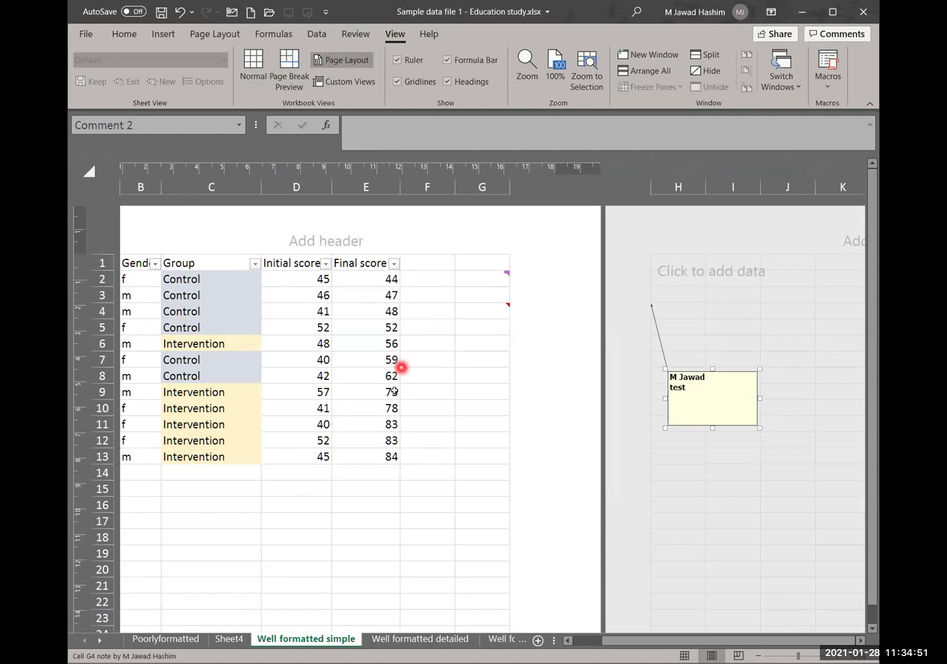
pyautogui.scroll(-1, 394, 391)
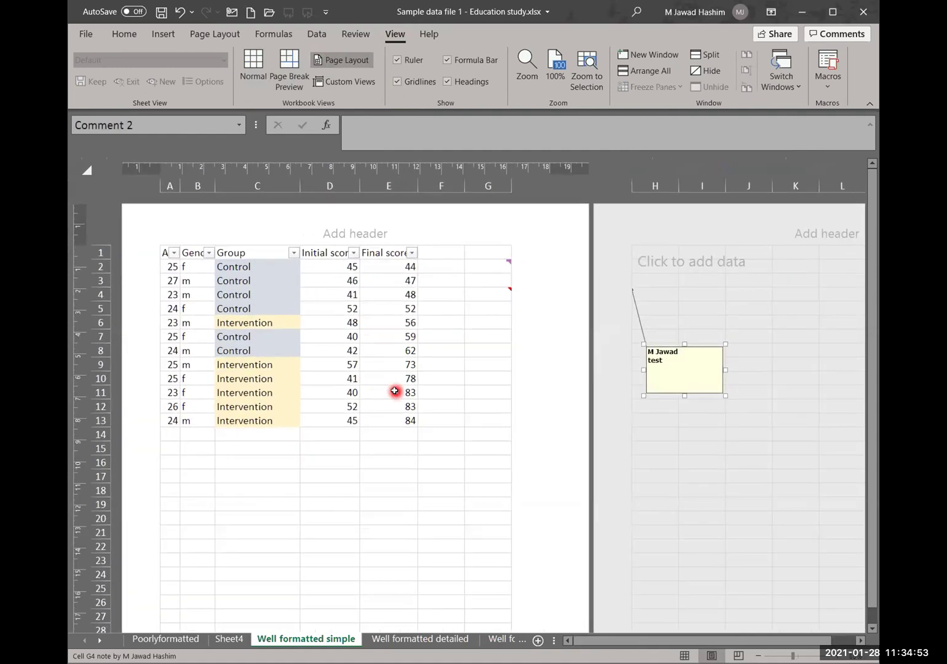
pyautogui.scroll(-4, 394, 391)
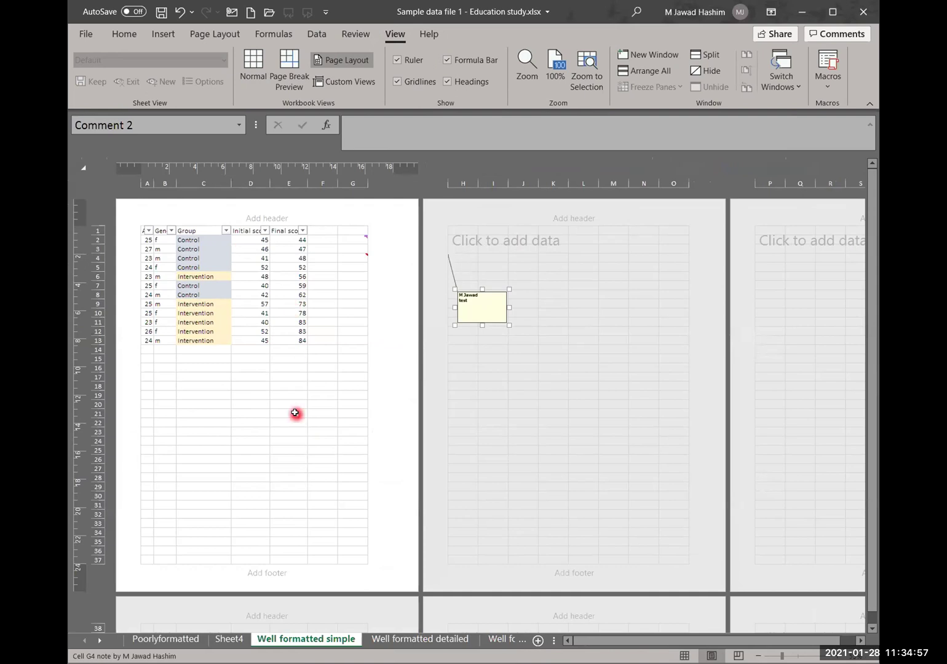
# Step: Hide the ruler, turn the gridlines, formula bar and headings off and on again, and return to Normal view
pyautogui.click(398, 61)
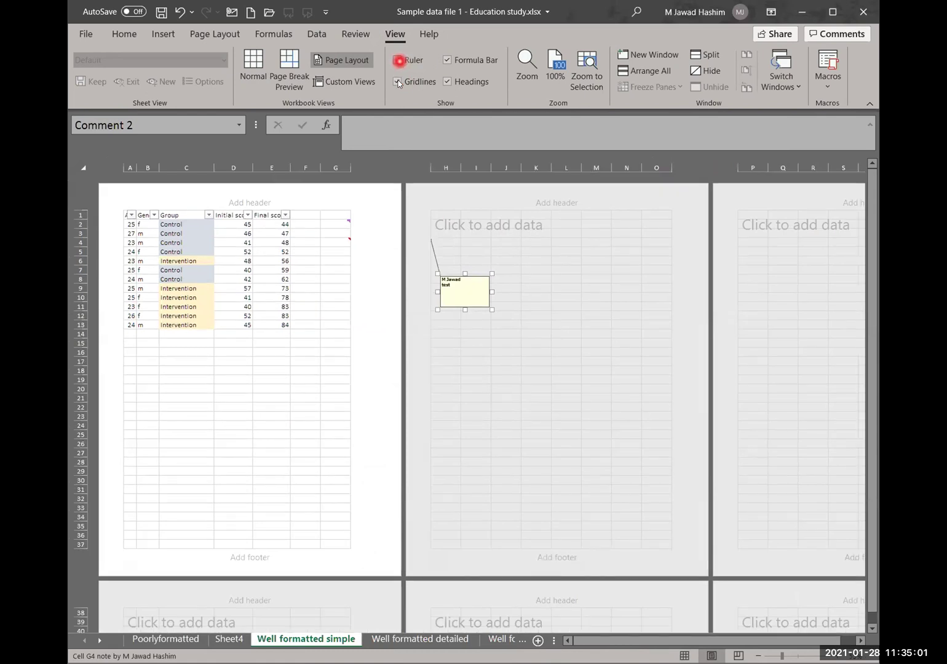
pyautogui.click(397, 82)
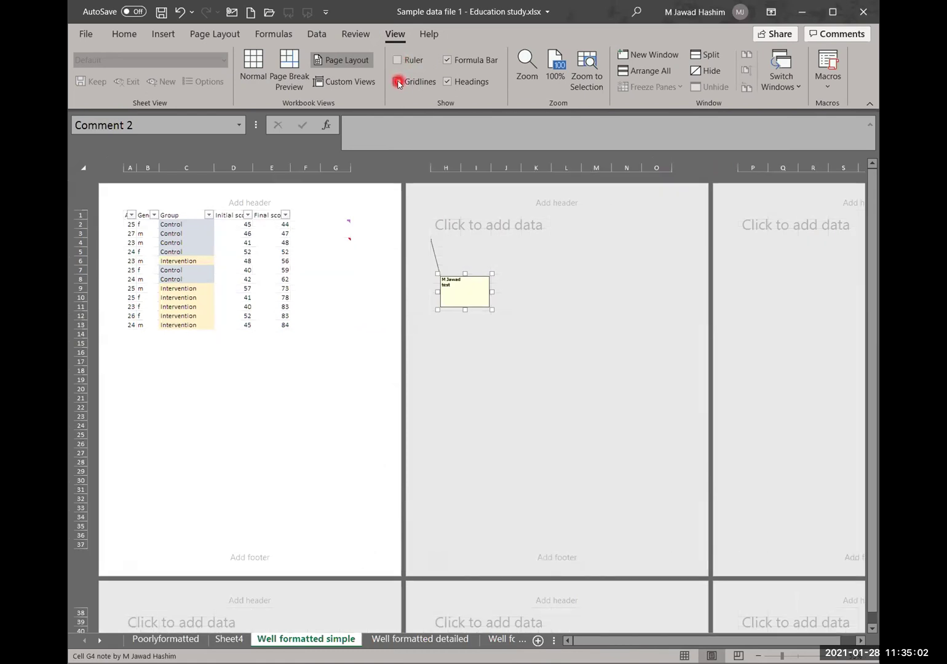
pyautogui.click(447, 61)
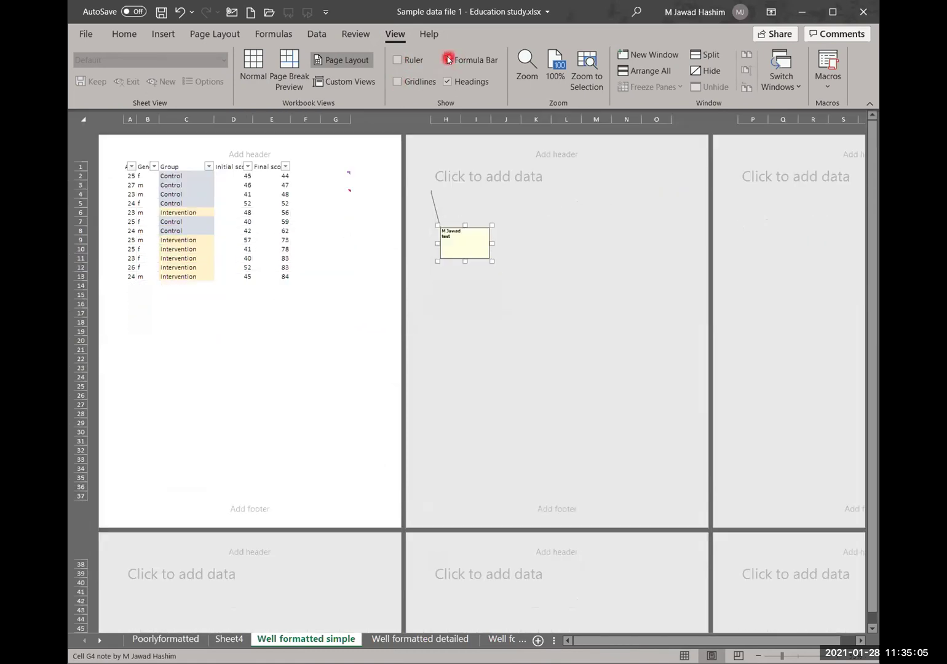
pyautogui.click(447, 60)
pyautogui.click(448, 84)
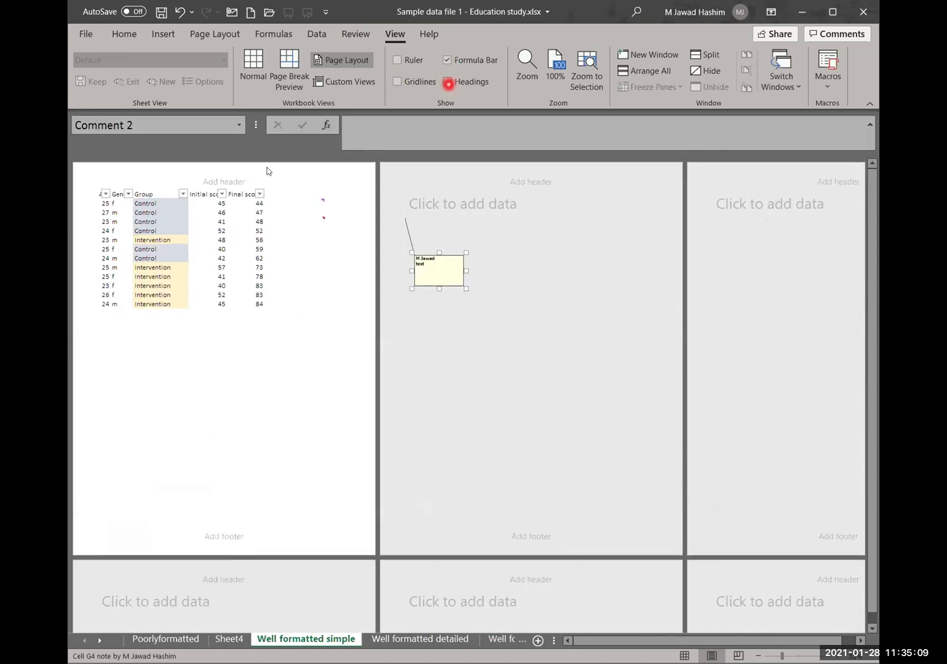
pyautogui.click(450, 83)
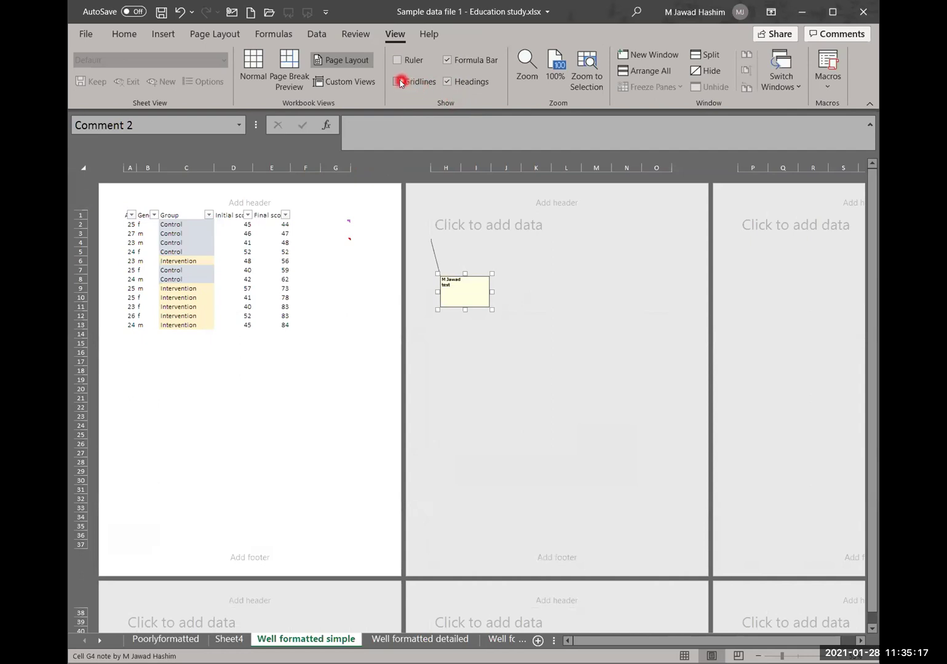
pyautogui.click(399, 82)
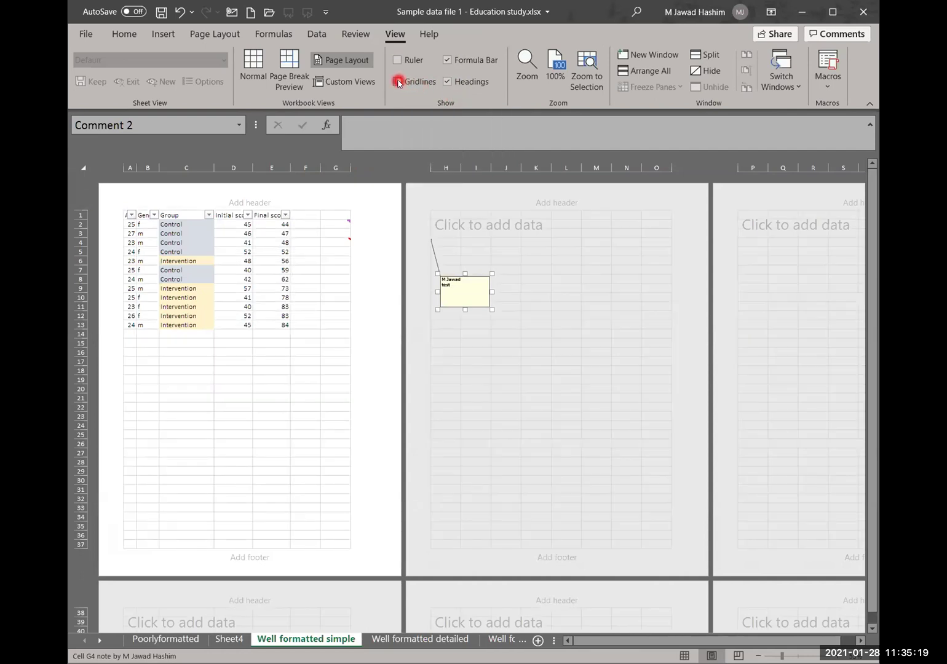
pyautogui.click(259, 75)
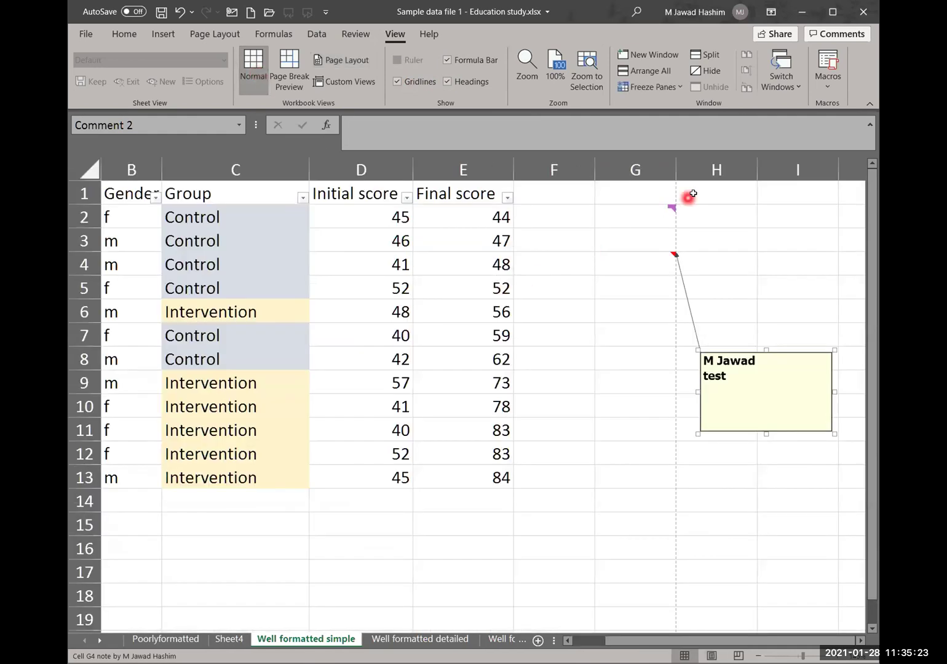
# Step: Freeze the worksheet's top row and check the column headings against the lower data rows
pyautogui.click(679, 85)
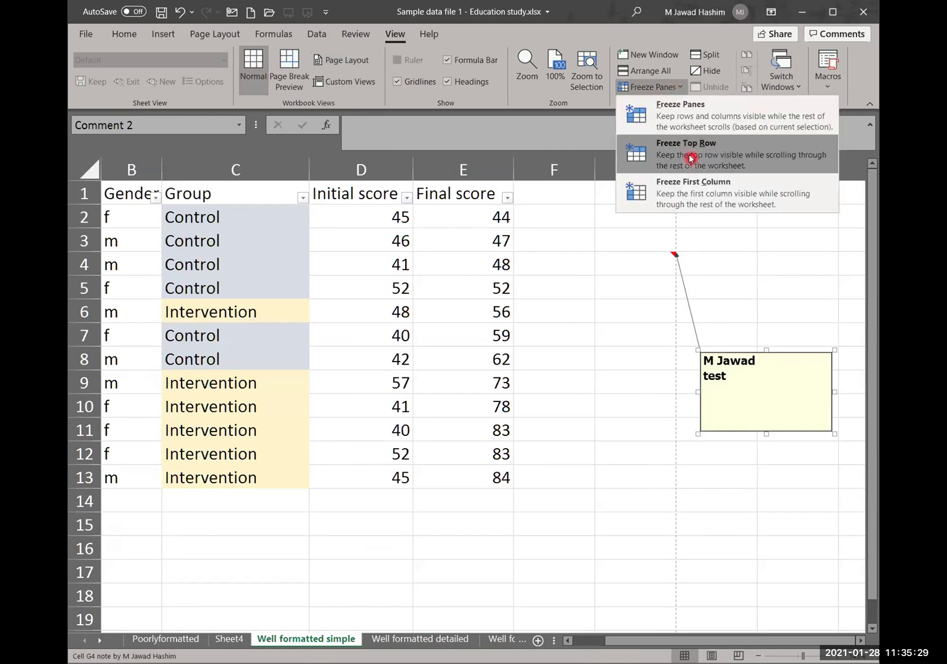
pyautogui.click(690, 158)
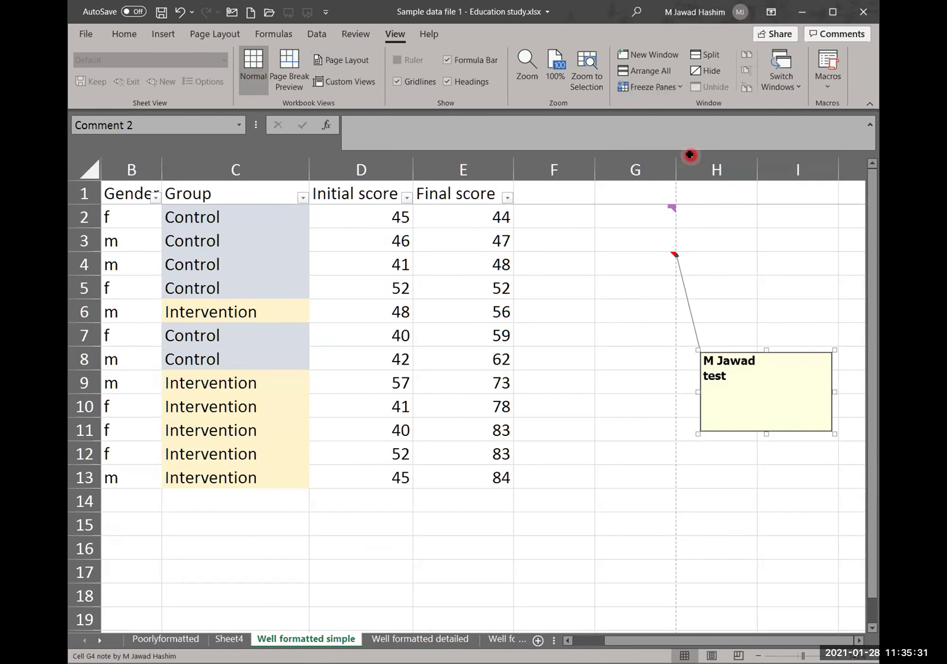
pyautogui.scroll(-2, 289, 307)
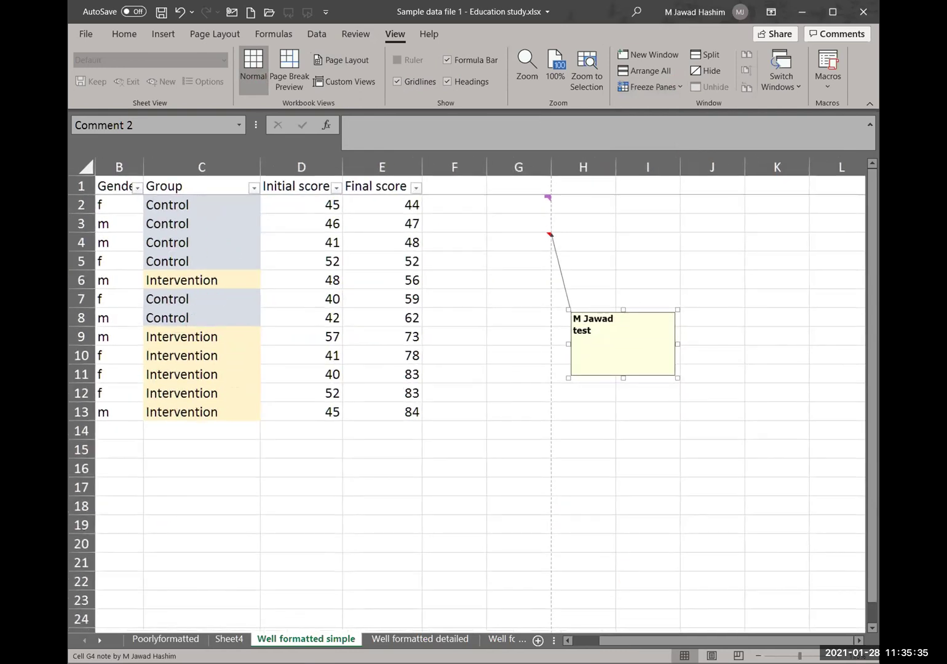
pyautogui.scroll(3, 699, 541)
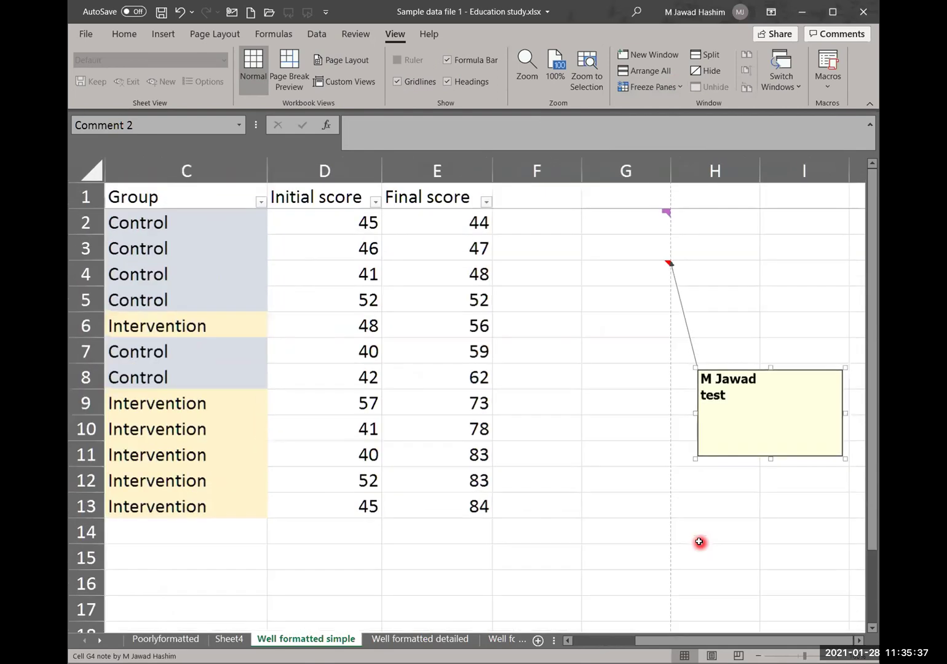
pyautogui.scroll(1, 699, 541)
pyautogui.moveTo(873, 312); pyautogui.dragTo(866, 448)
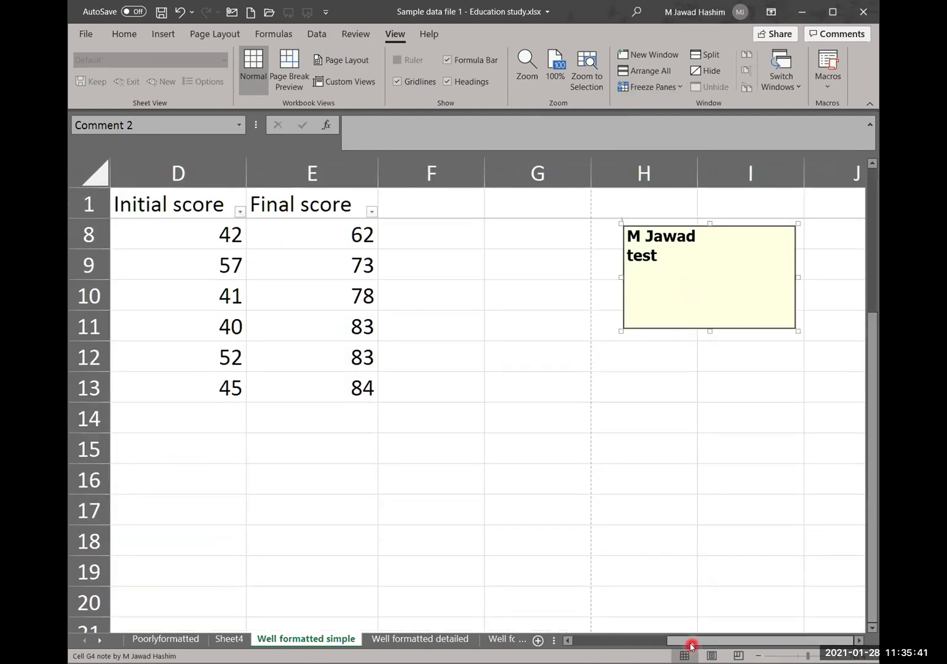
pyautogui.moveTo(693, 646); pyautogui.dragTo(598, 645)
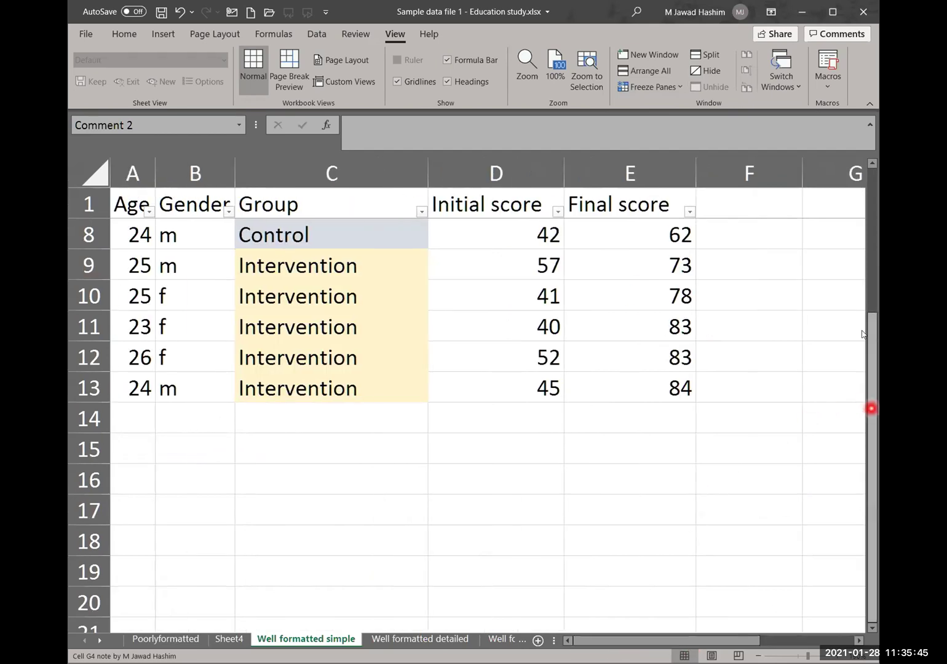
pyautogui.moveTo(870, 409); pyautogui.dragTo(820, 205)
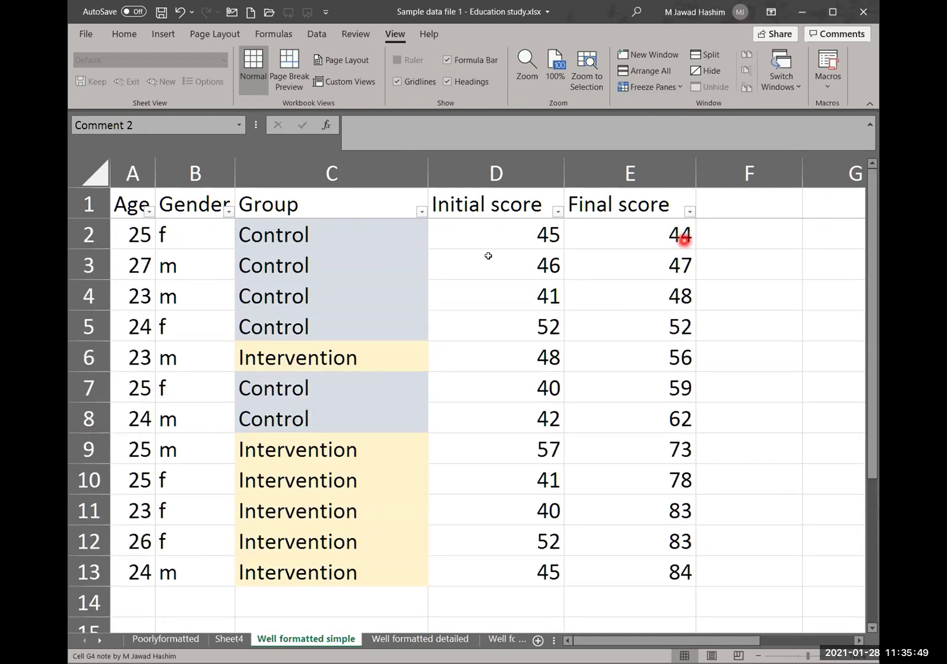
# Step: Format the whole header row with a light blue fill, italic text and a blue font colour
pyautogui.click(84, 202)
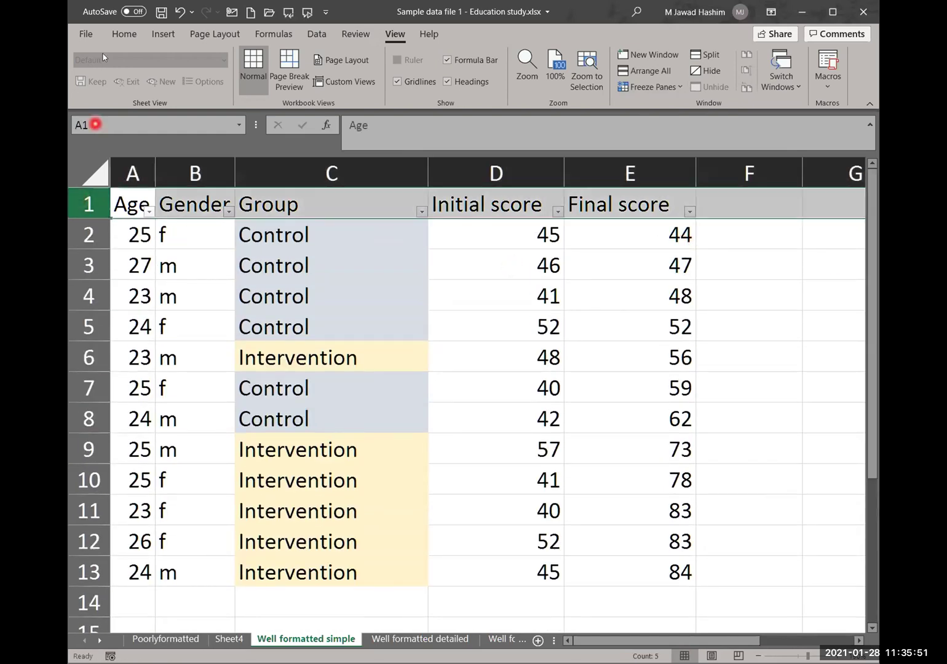
pyautogui.click(120, 35)
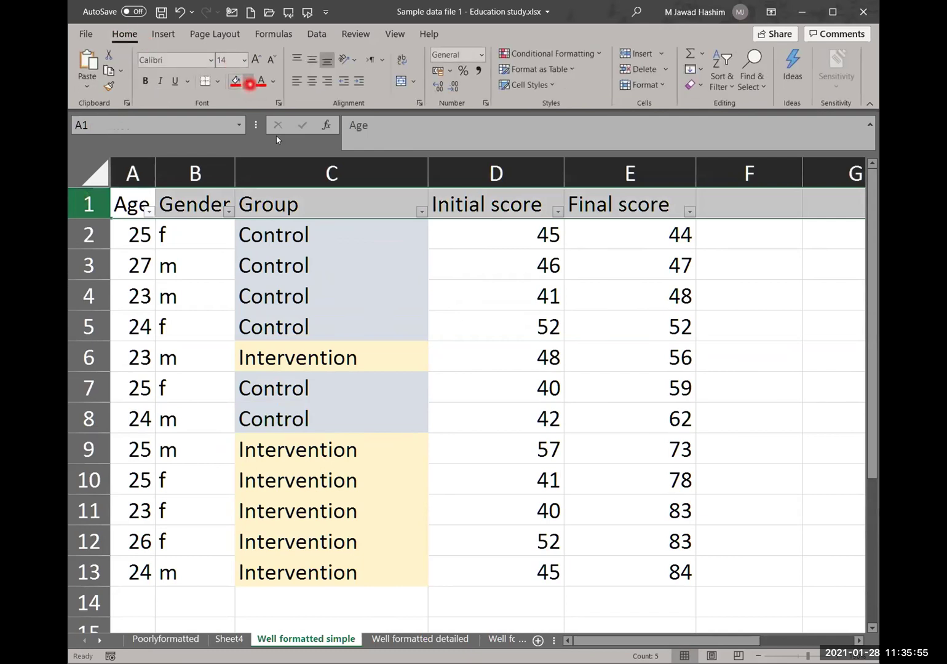
pyautogui.click(249, 82)
pyautogui.click(278, 136)
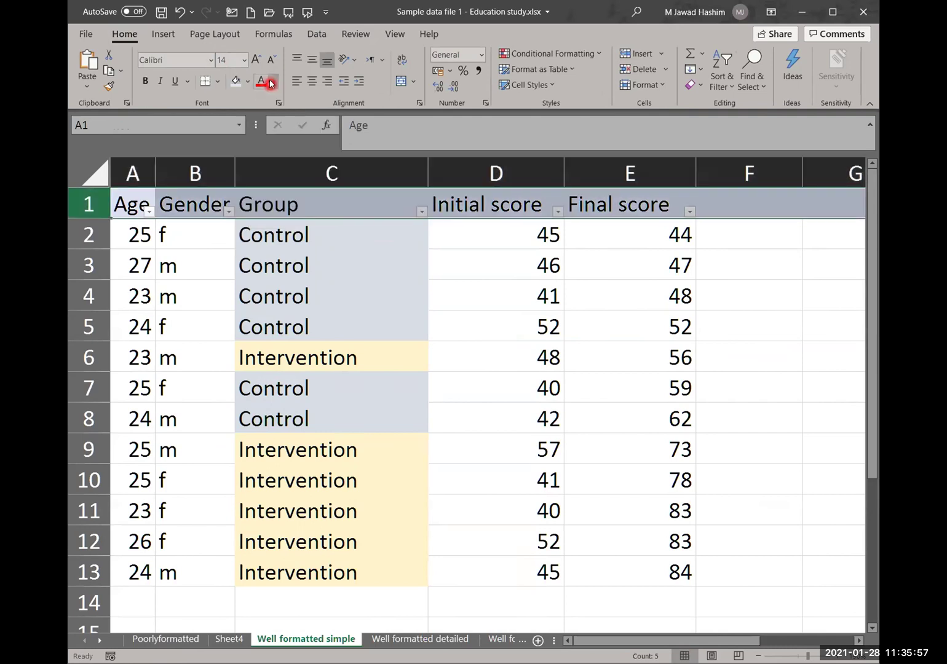
pyautogui.click(160, 80)
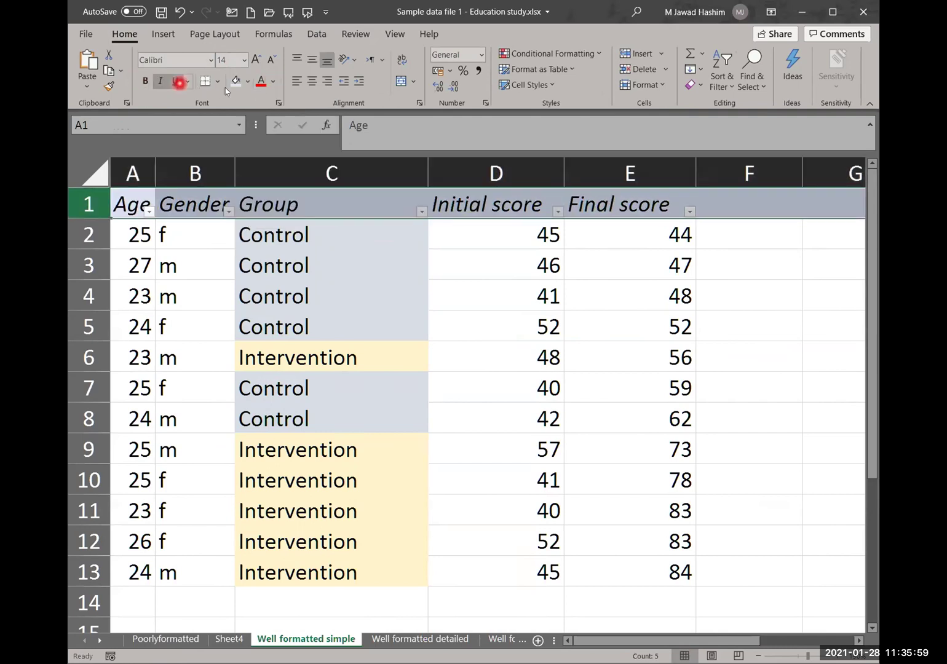
pyautogui.click(274, 88)
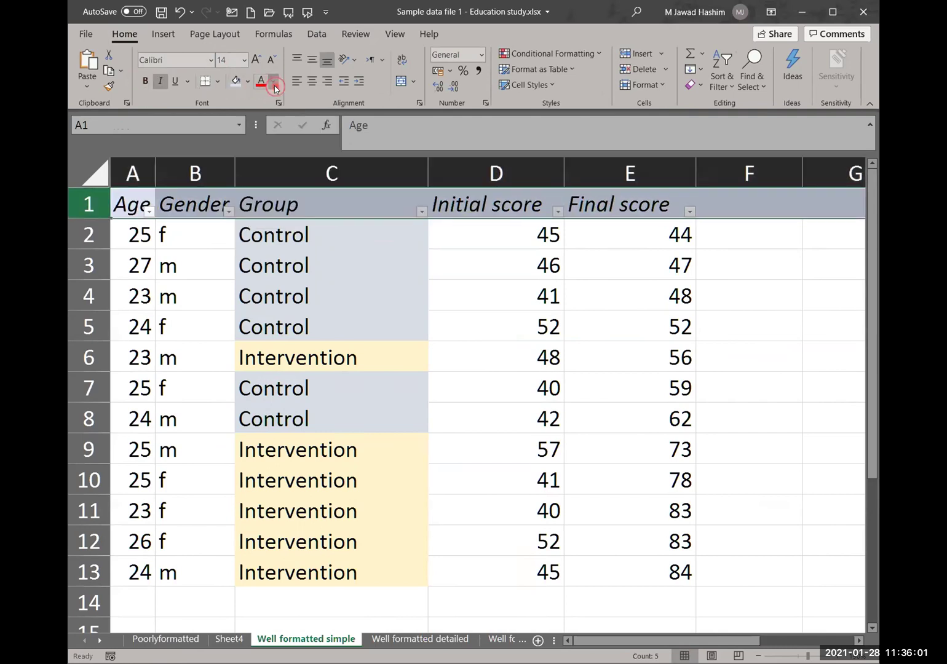
pyautogui.click(284, 228)
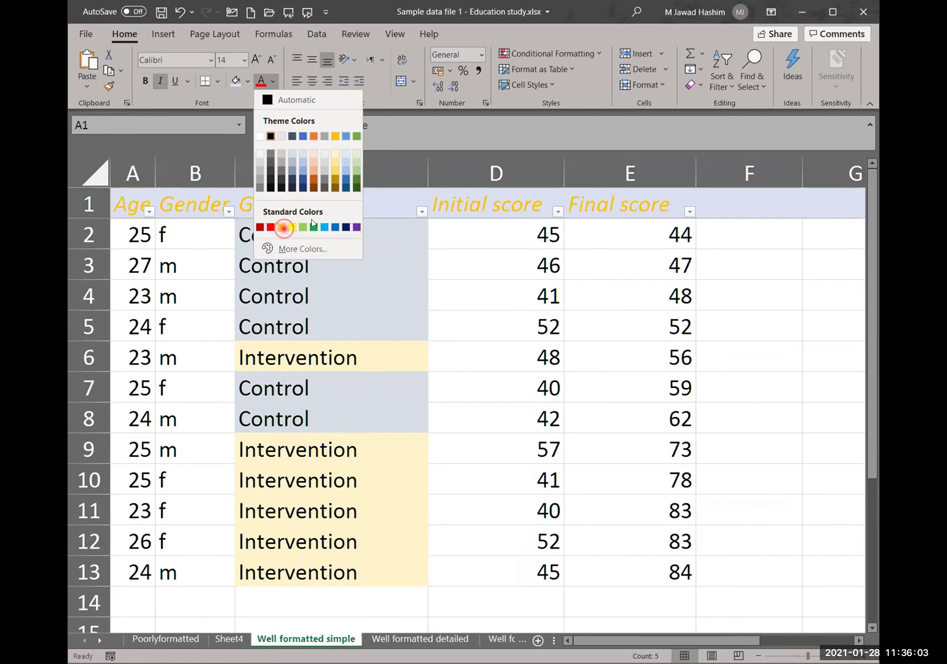
pyautogui.click(335, 227)
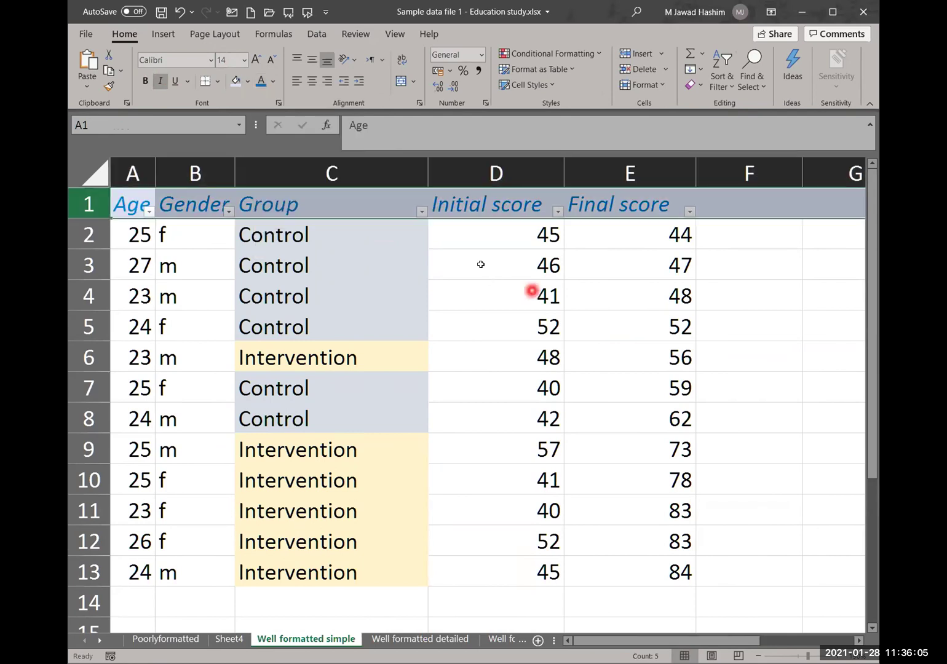
# Step: Turn off the filter so the header row has no filter buttons
pyautogui.click(395, 35)
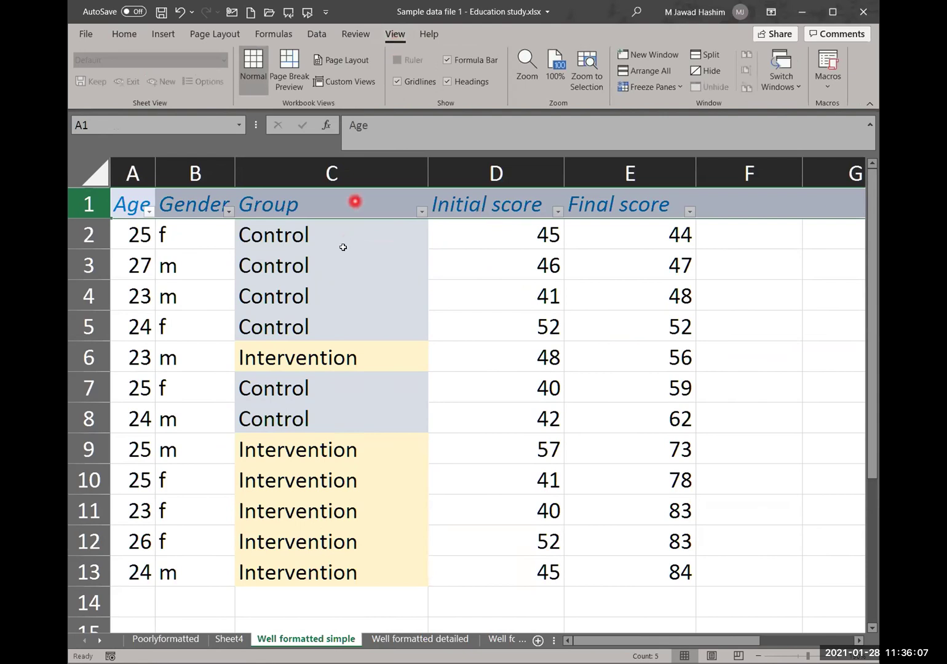
pyautogui.click(126, 33)
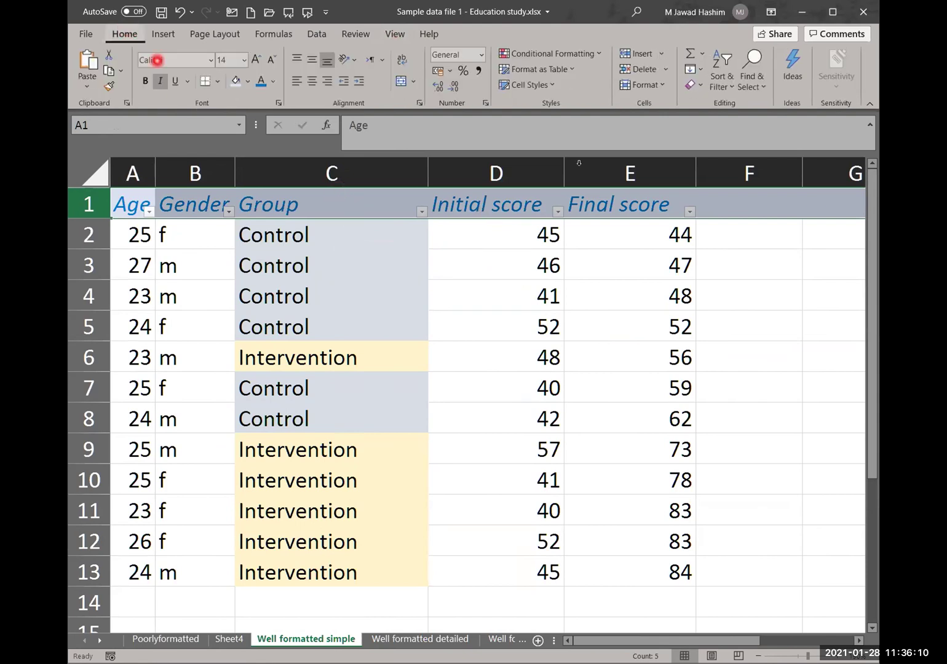
pyautogui.click(723, 89)
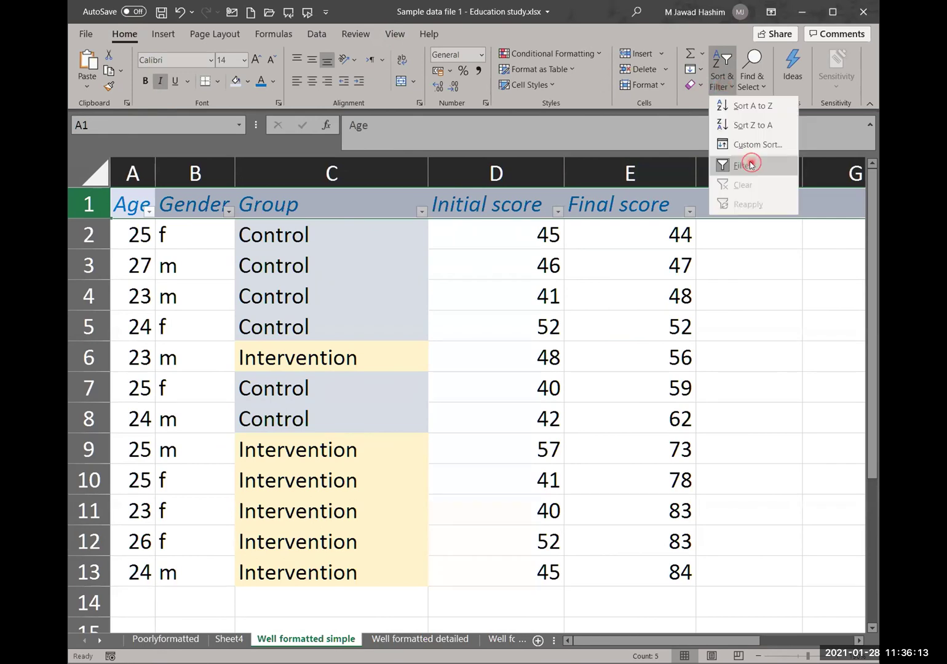
pyautogui.click(729, 160)
# Step: Check the frozen header row against the upper and lower data rows, and bring up the help commands
pyautogui.click(394, 35)
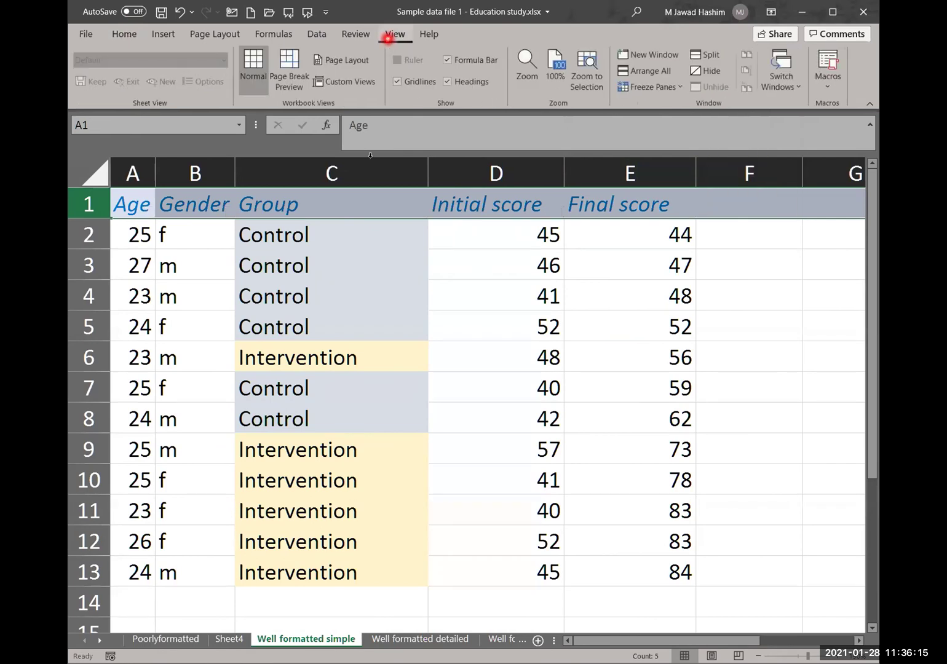
pyautogui.scroll(-2, 433, 385)
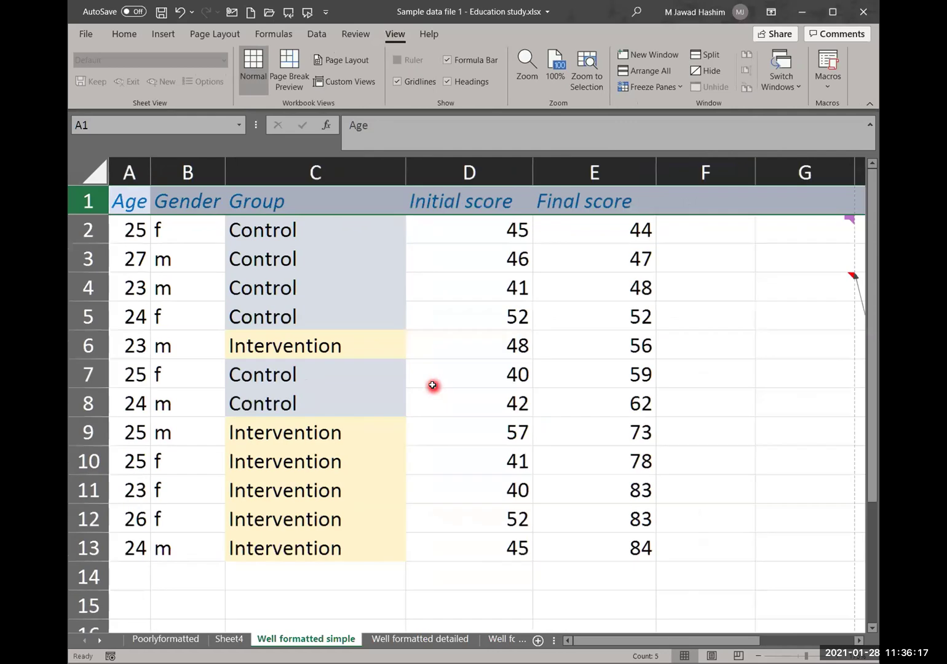
pyautogui.scroll(2, 433, 385)
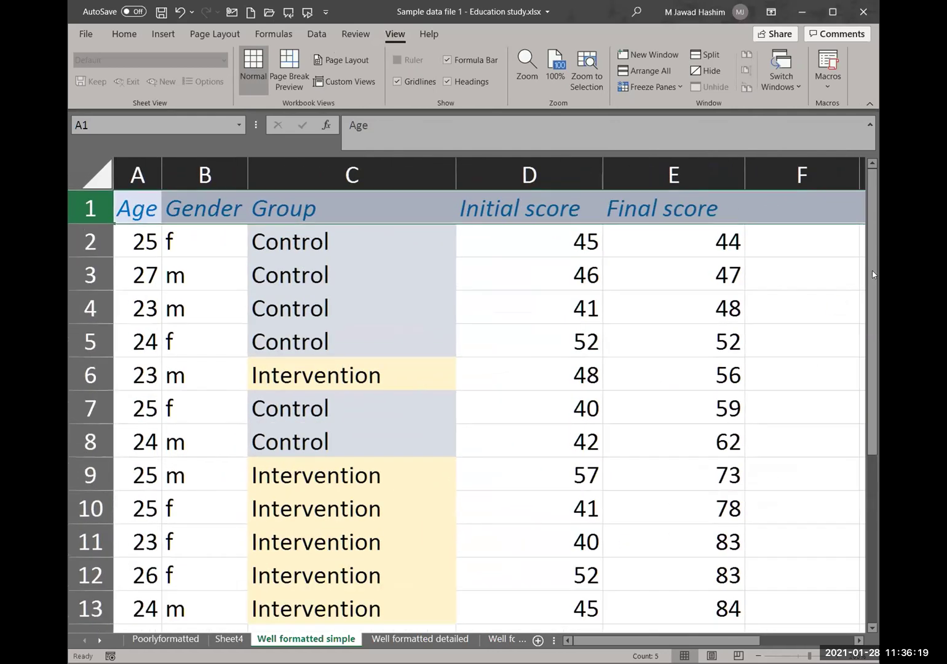
pyautogui.moveTo(871, 360); pyautogui.dragTo(872, 314)
pyautogui.moveTo(861, 257); pyautogui.dragTo(872, 431)
pyautogui.moveTo(872, 386); pyautogui.dragTo(865, 286)
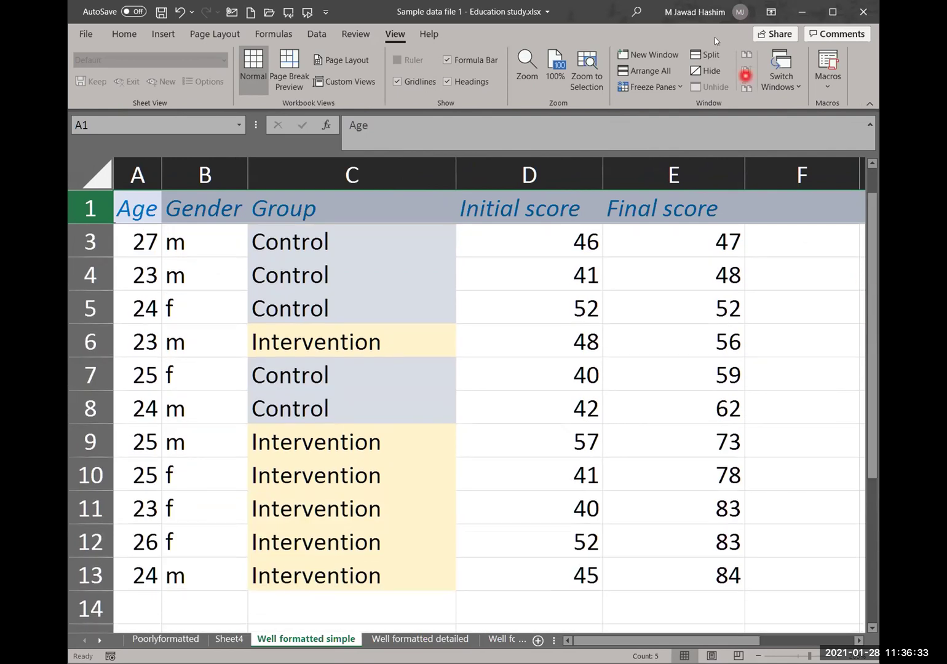
pyautogui.click(423, 32)
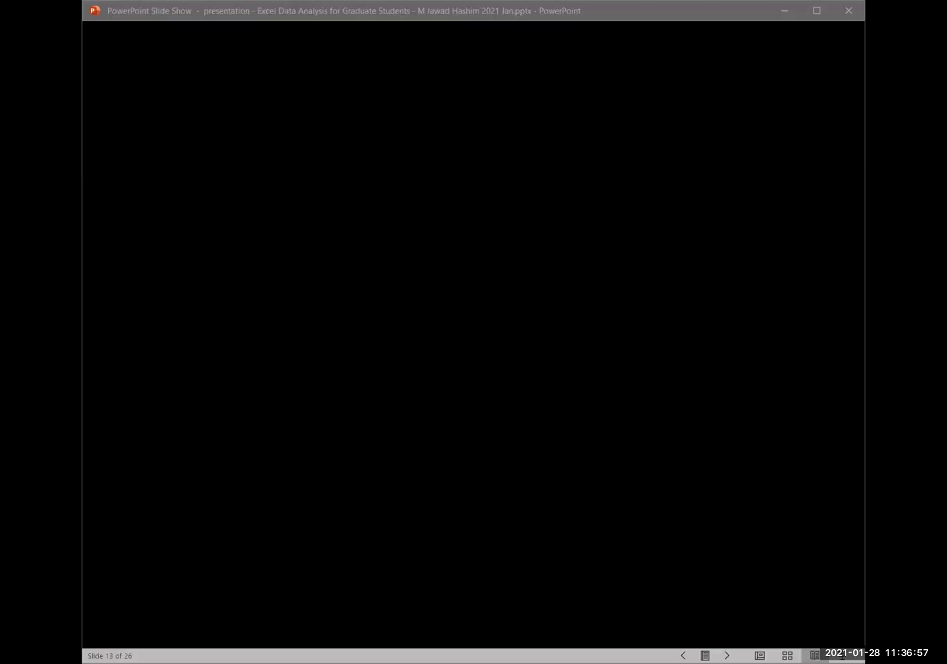
pyautogui.click(727, 656)
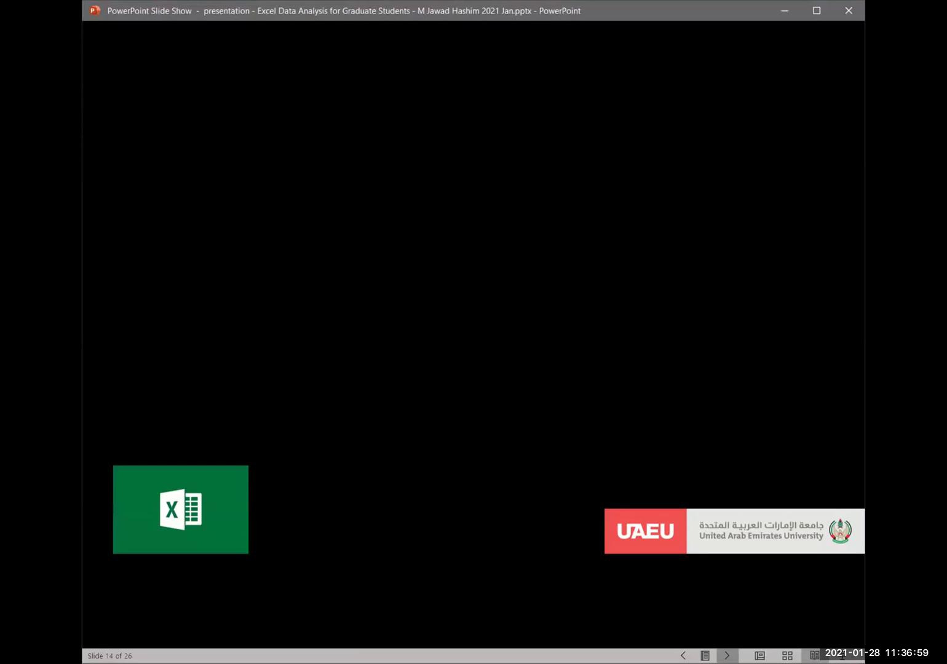
pyautogui.click(727, 656)
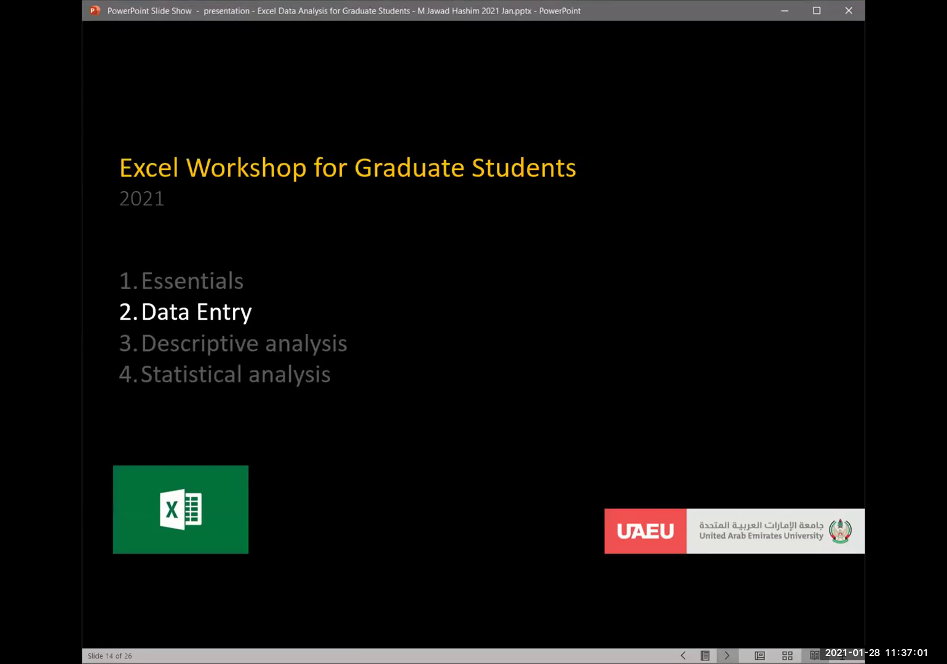
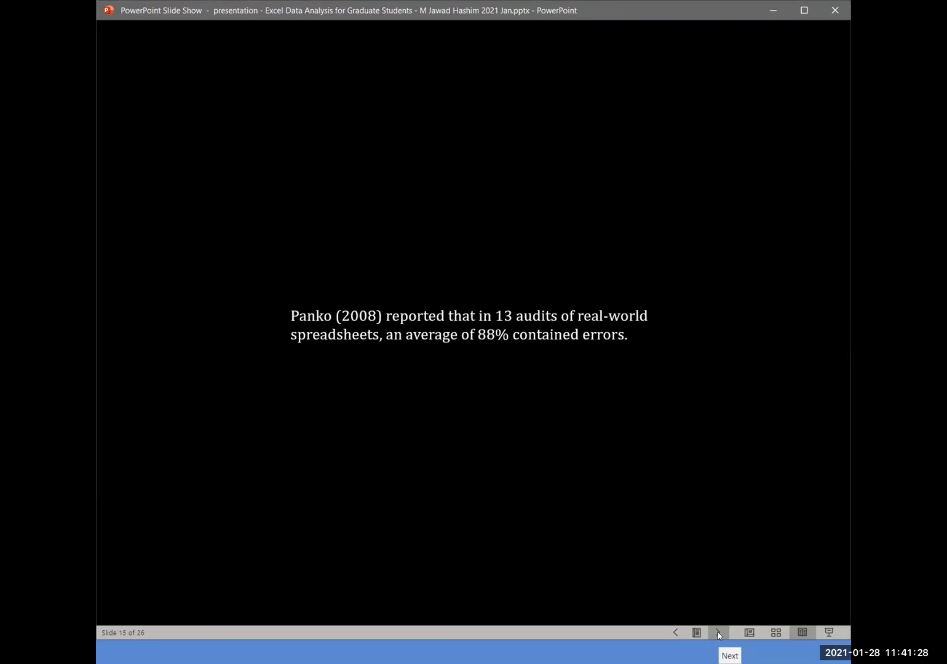
pyautogui.click(718, 633)
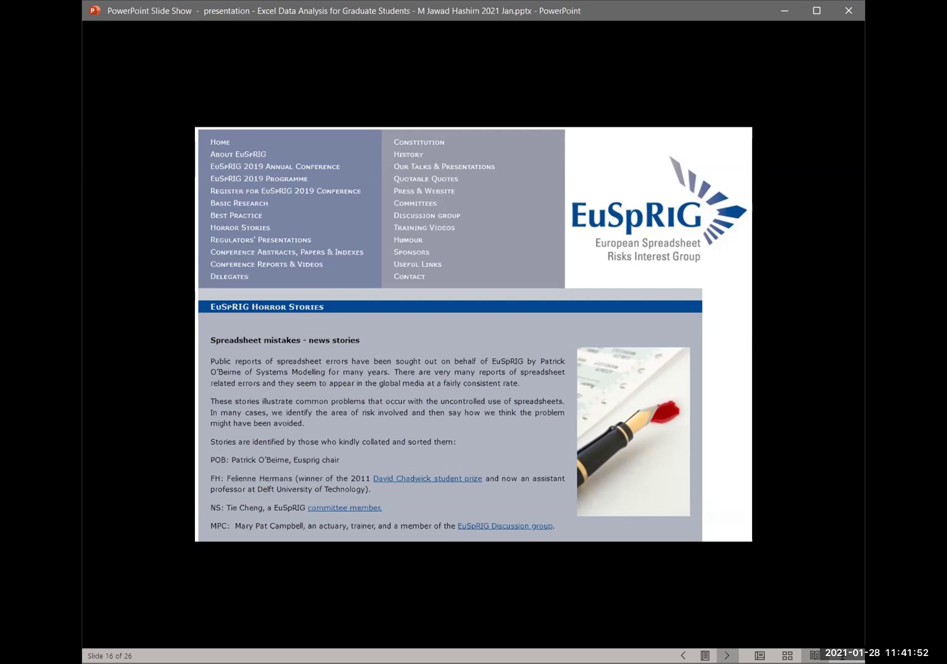
pyautogui.press('Right')
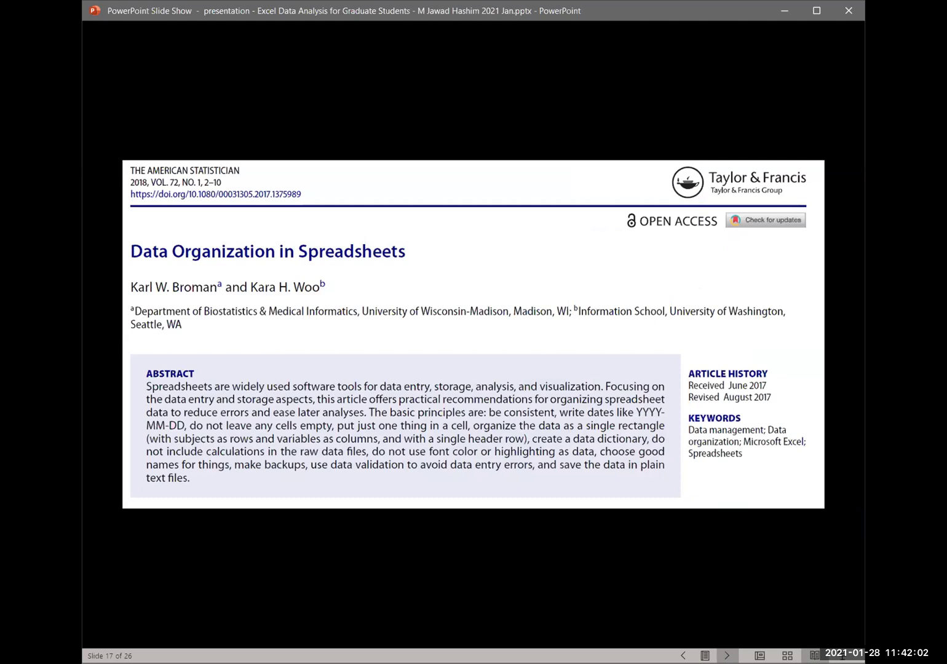
pyautogui.click(726, 656)
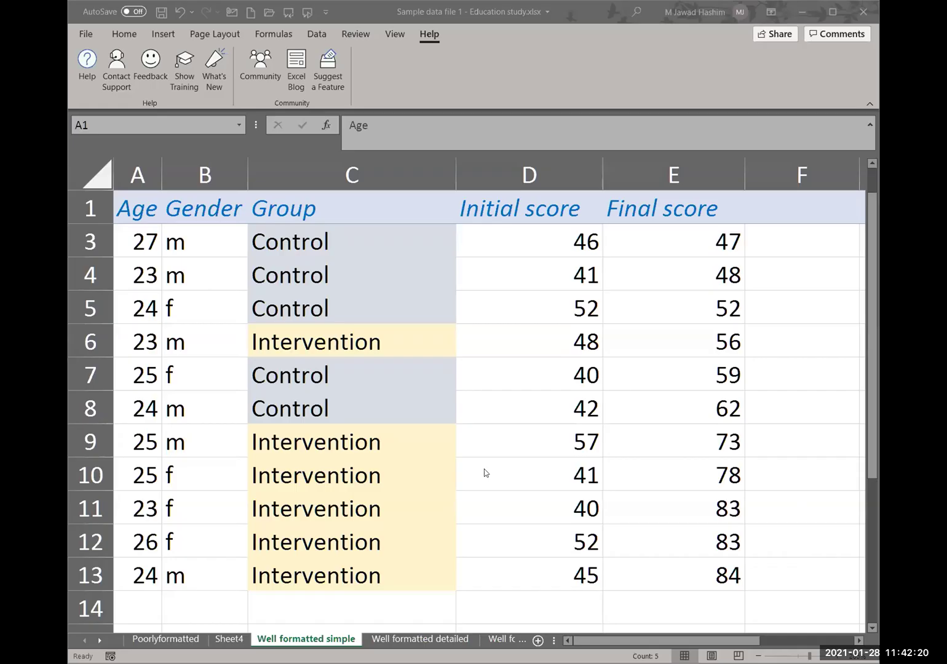
# Step: Open the Poorlyformatted sheet and examine its layout and the Baseline score entry in F11
pyautogui.scroll(-2, 484, 469)
pyautogui.scroll(-1, 315, 548)
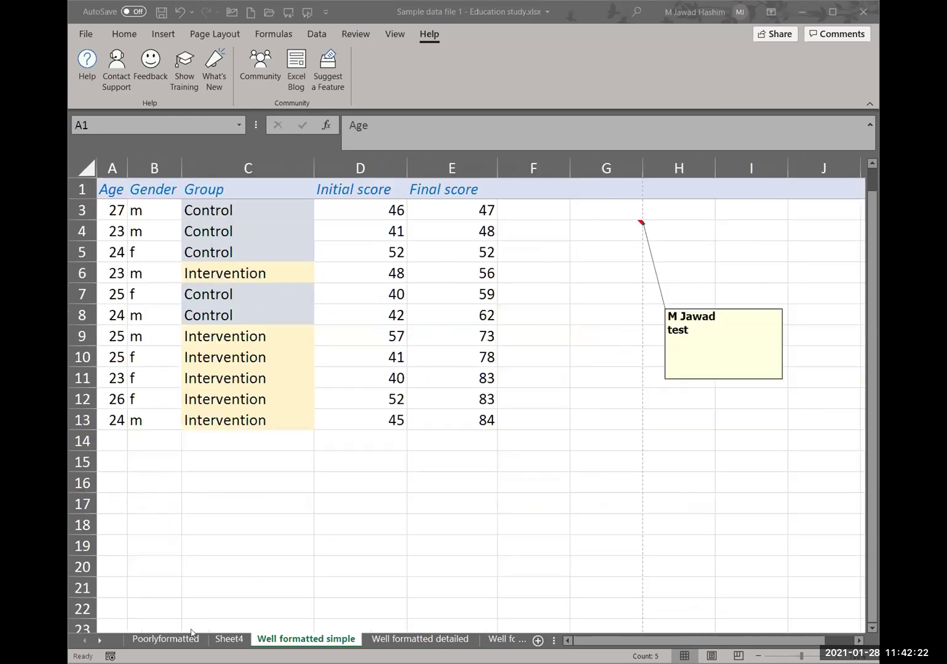
pyautogui.click(184, 640)
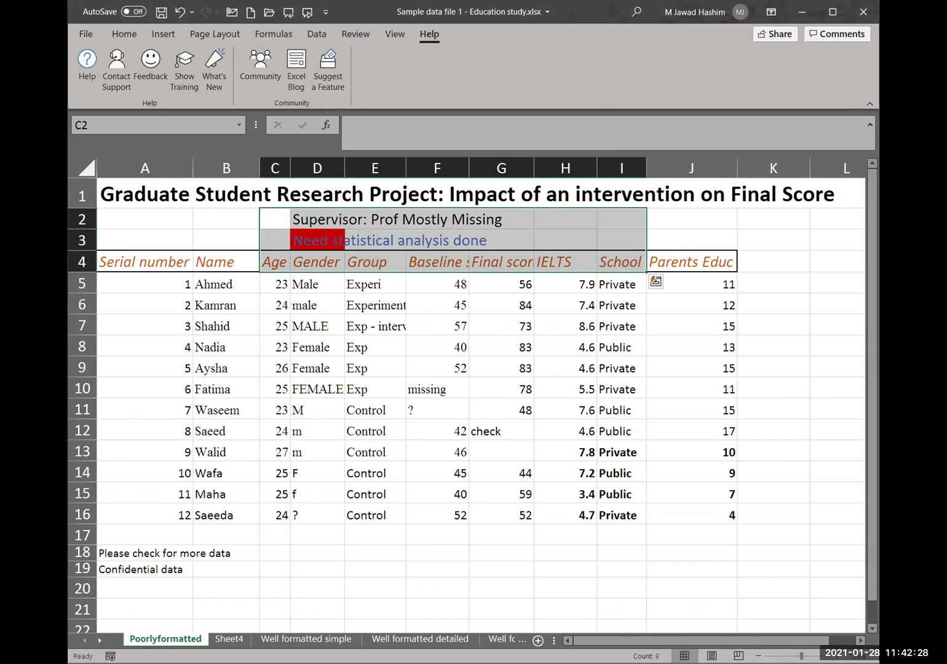
pyautogui.click(123, 35)
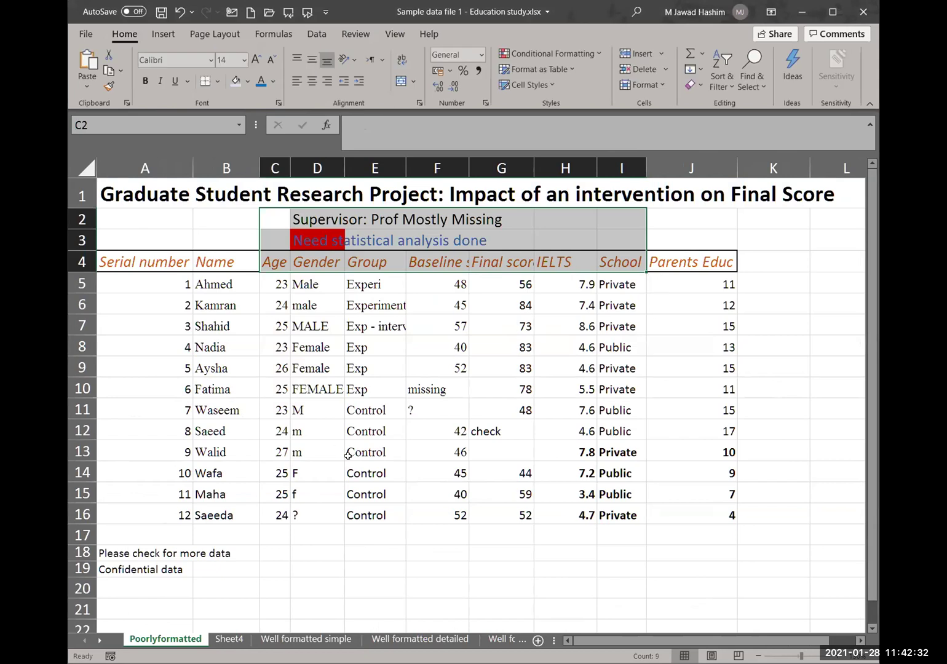
pyautogui.click(451, 587)
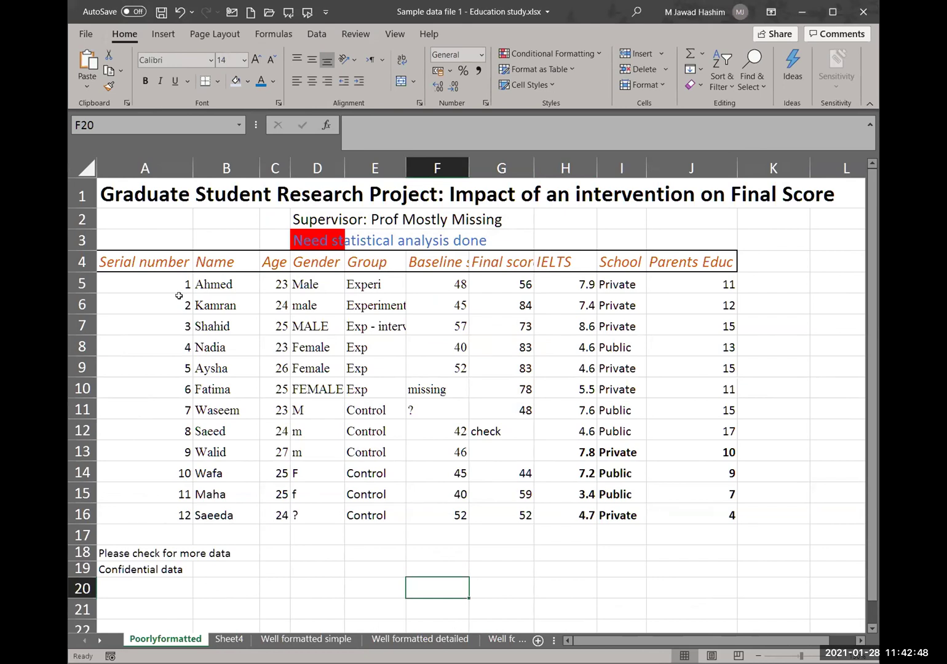
pyautogui.click(434, 410)
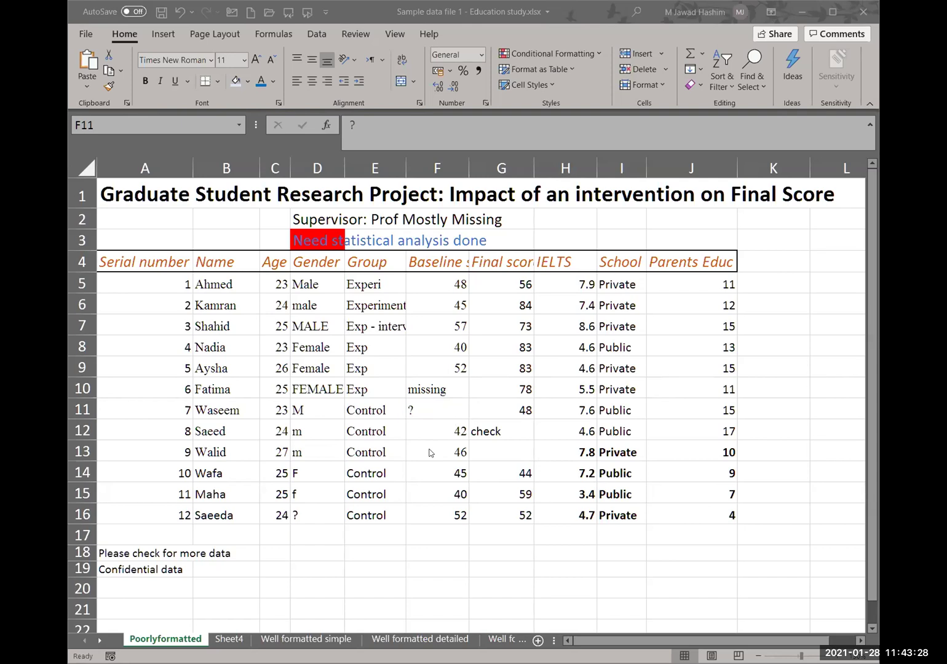
# Step: Compare the gender entries in D5:D16 with the Gender column on the Well formatted simple sheet
pyautogui.click(307, 283)
pyautogui.moveTo(304, 342); pyautogui.dragTo(307, 517)
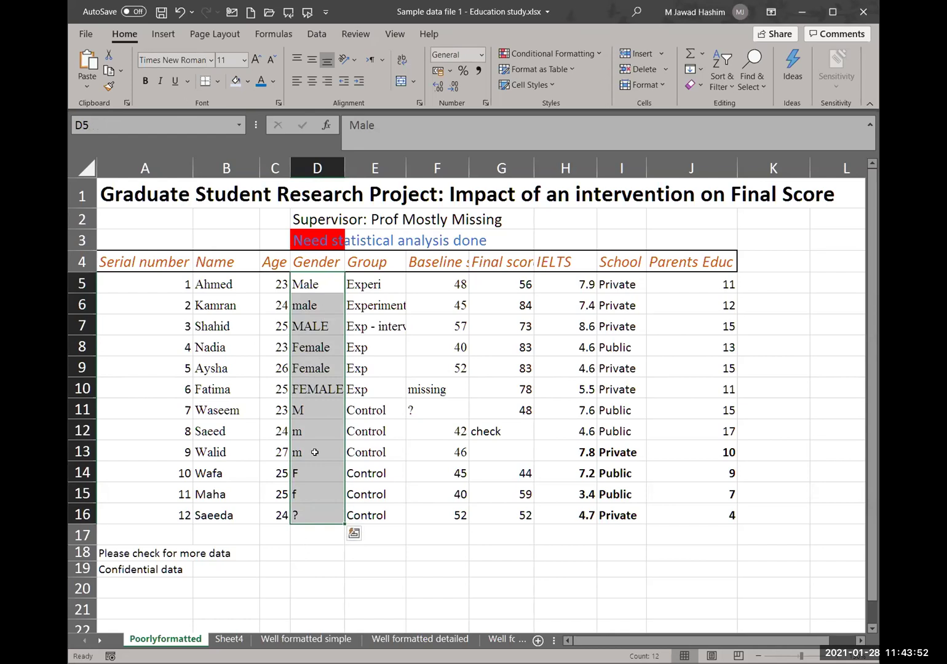
pyautogui.click(303, 428)
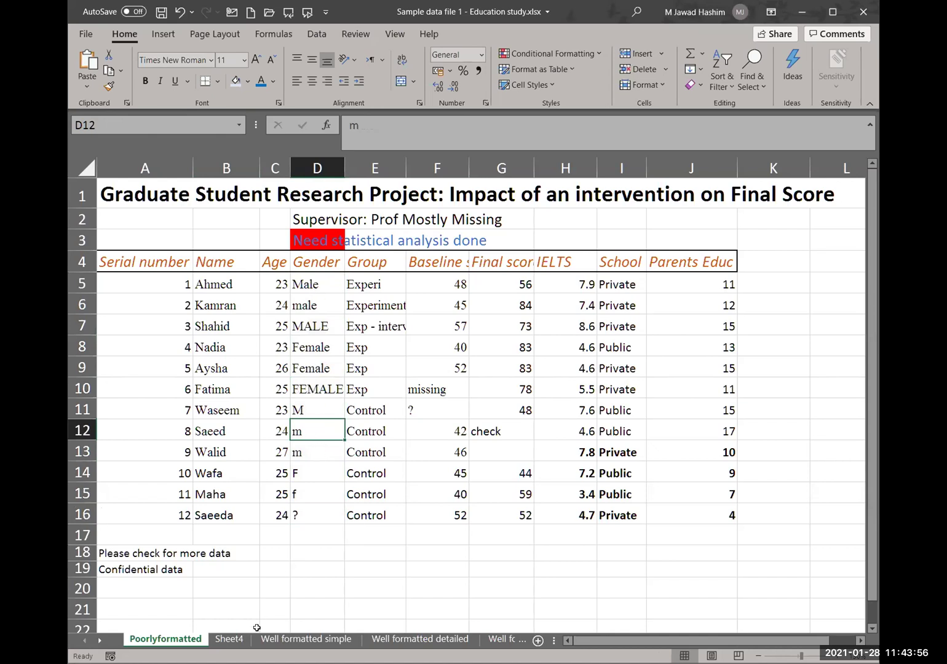
pyautogui.click(311, 640)
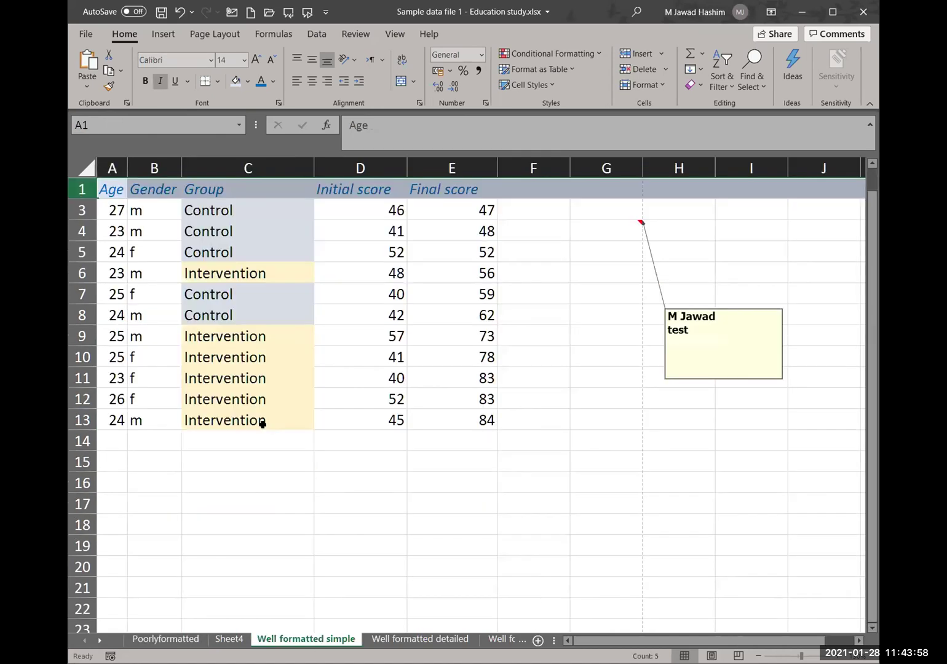
pyautogui.click(151, 210)
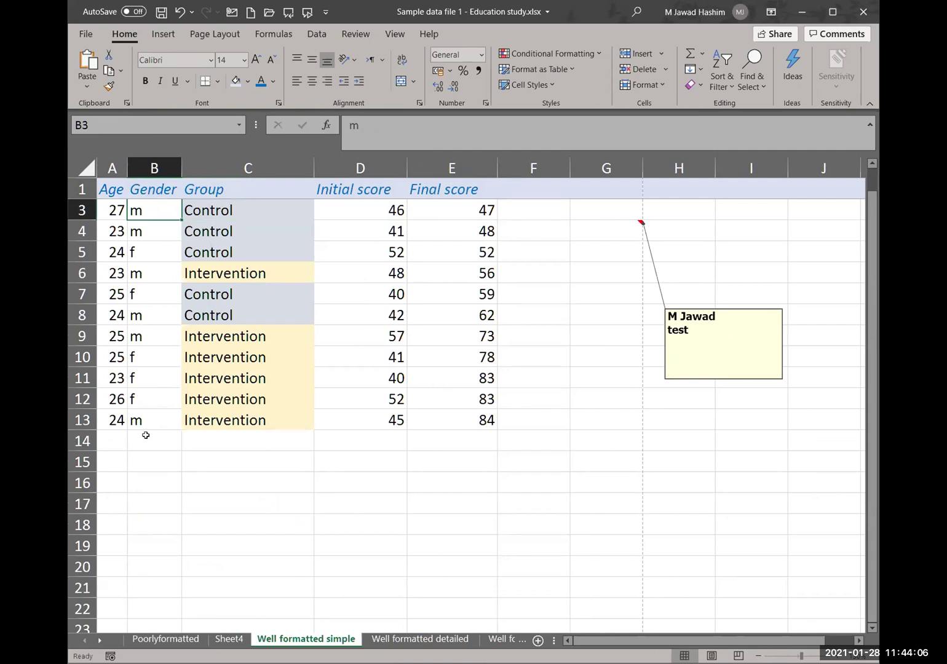
# Step: Return to the Poorlyformatted sheet and examine the red-filled cell D3 and the Gender heading in D4
pyautogui.click(170, 638)
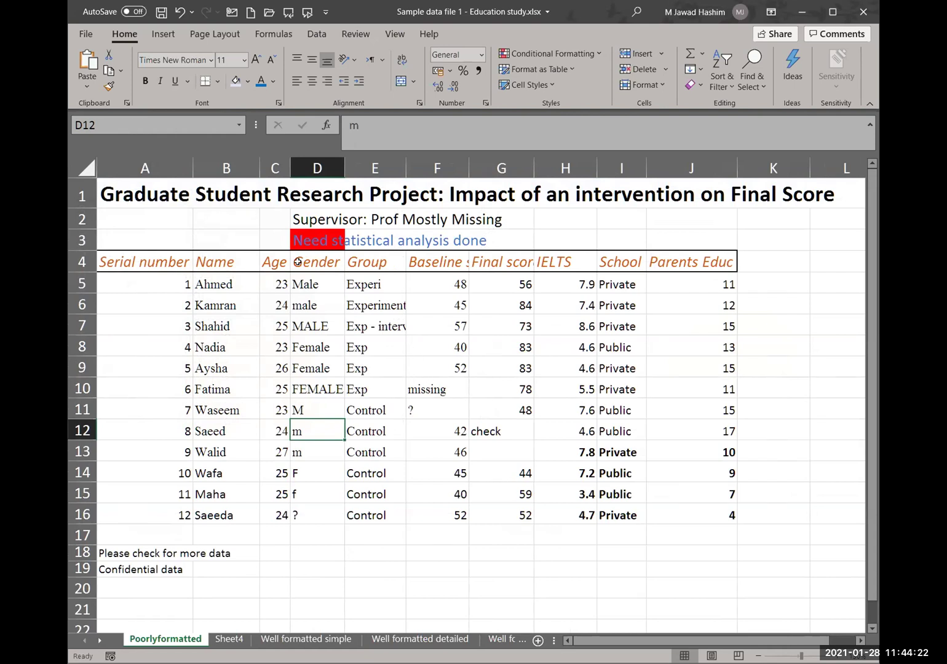
pyautogui.click(311, 246)
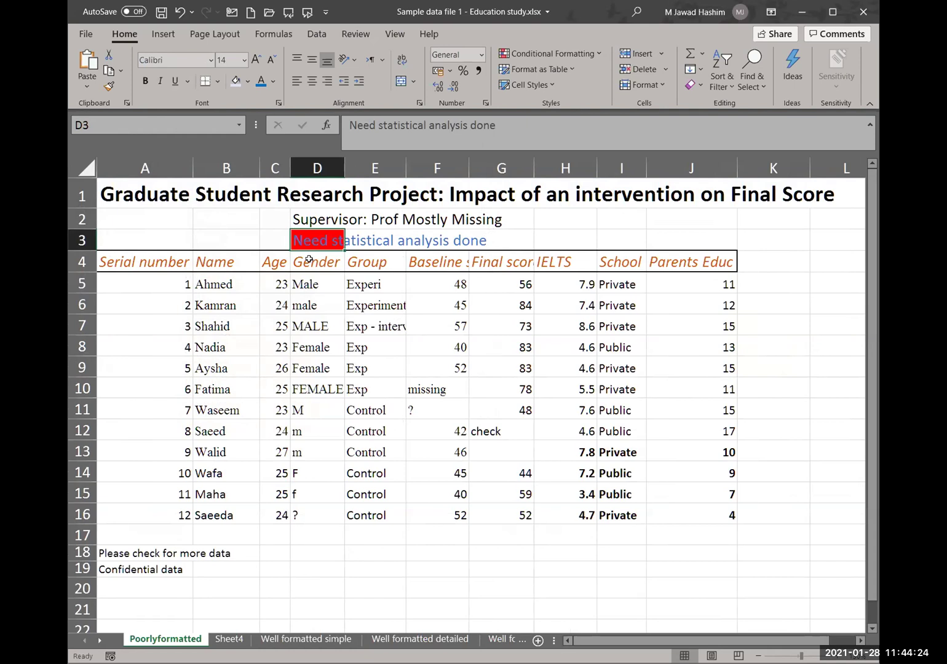
pyautogui.click(308, 260)
pyautogui.click(310, 239)
# Step: Highlight the final score in G8 with a light gold fill and bring up the comment and note commands
pyautogui.click(485, 342)
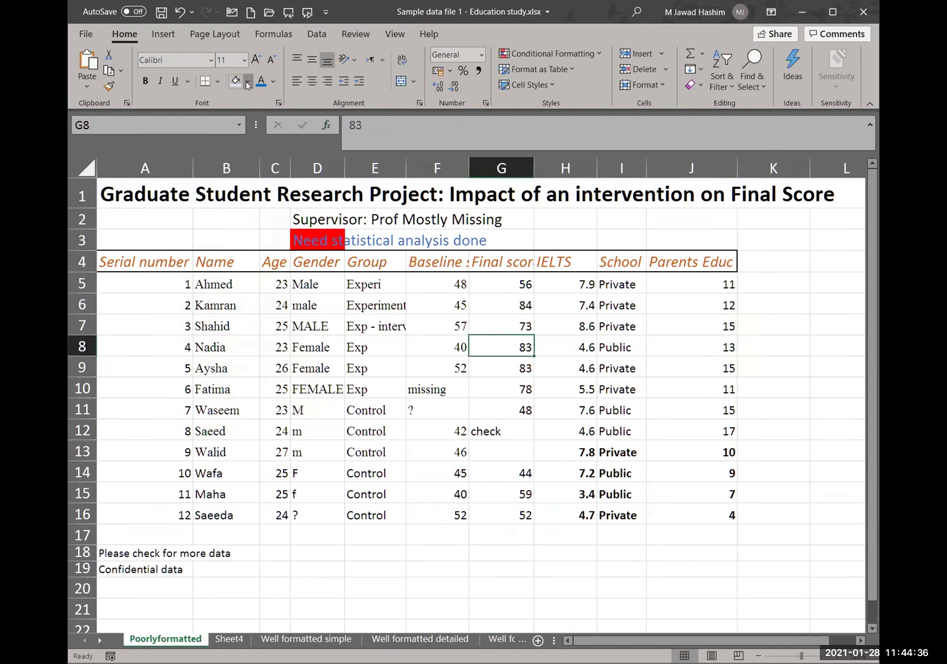
pyautogui.click(248, 84)
pyautogui.click(309, 142)
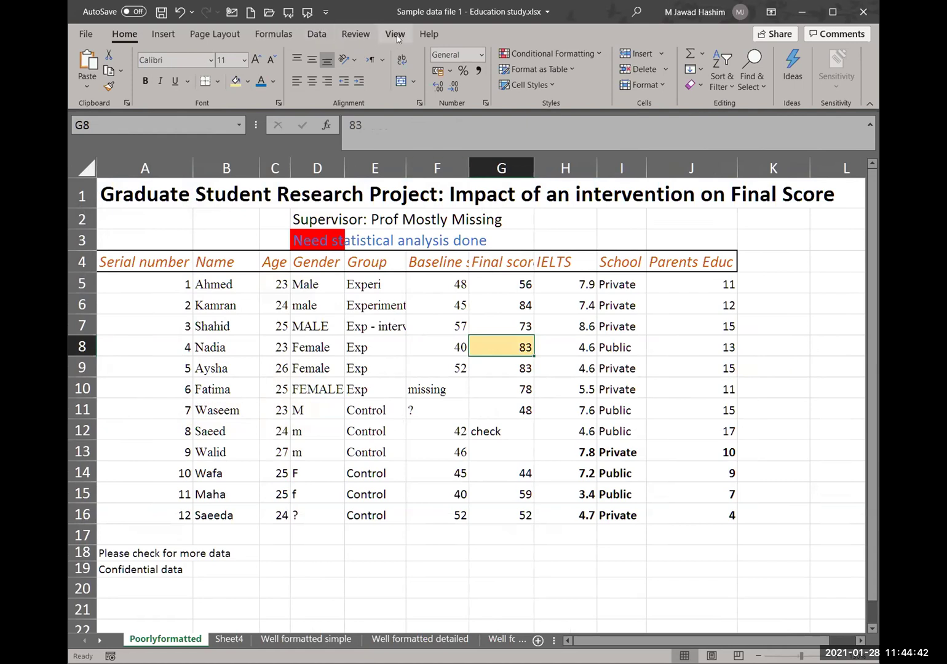
pyautogui.click(355, 34)
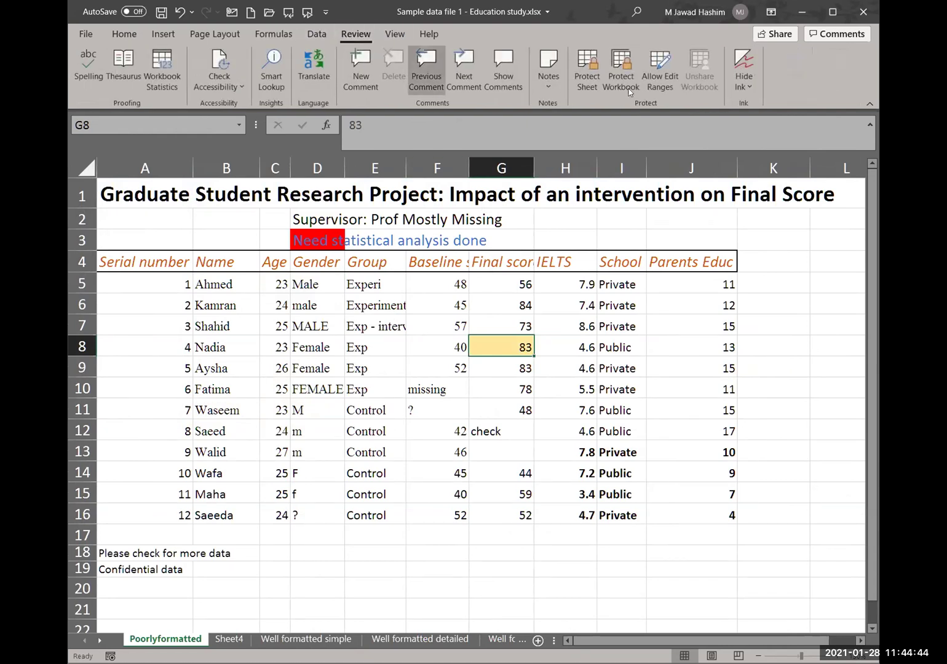
# Step: Add a comment reading "check" to the final score in G8 and return to the sheet
pyautogui.click(363, 75)
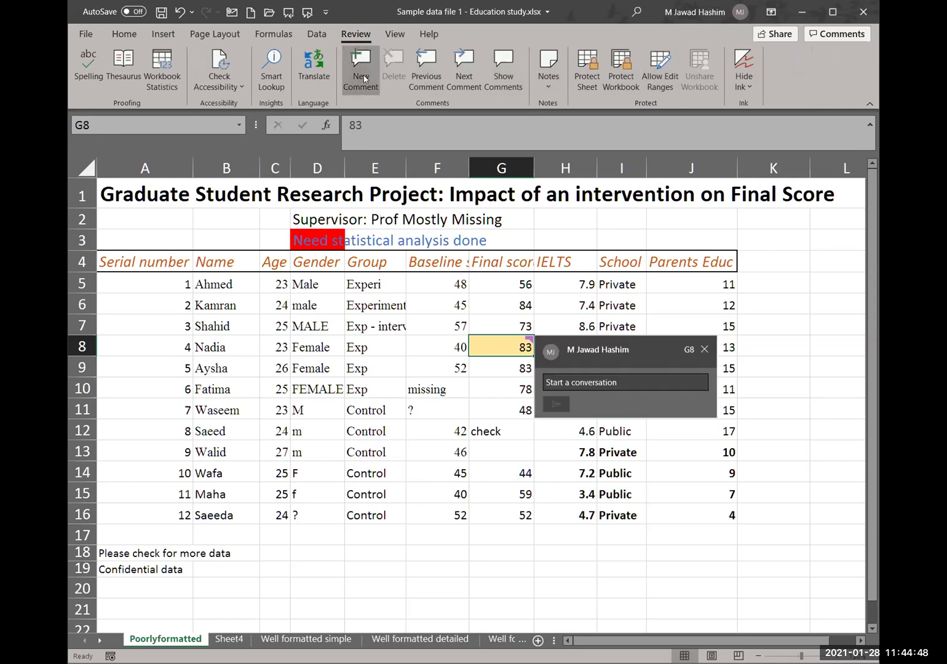
pyautogui.write('c')
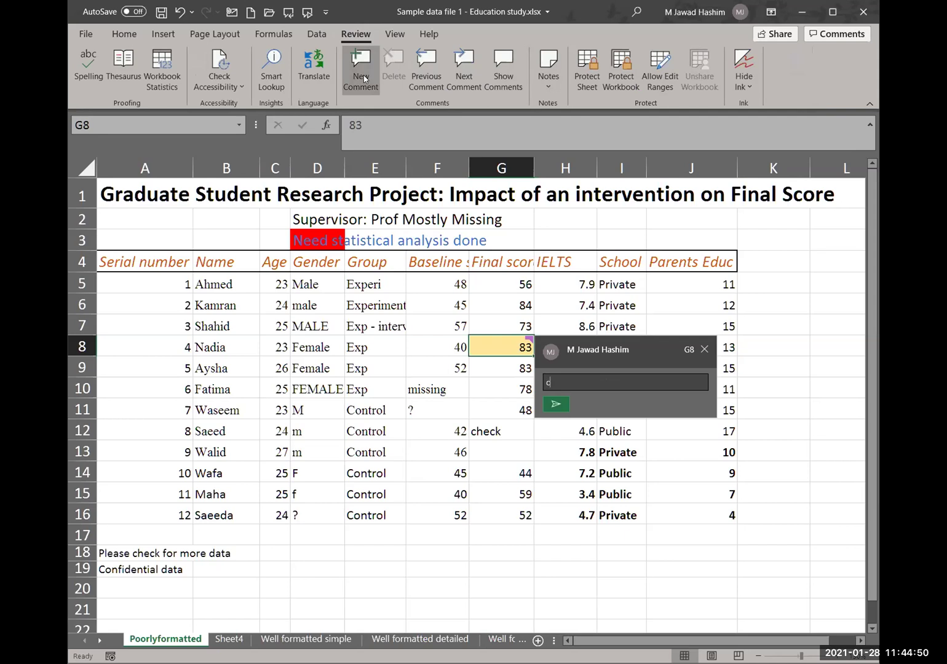
pyautogui.write('hech')
pyautogui.press('BackSpace')
pyautogui.write('k')
pyautogui.press('Return')
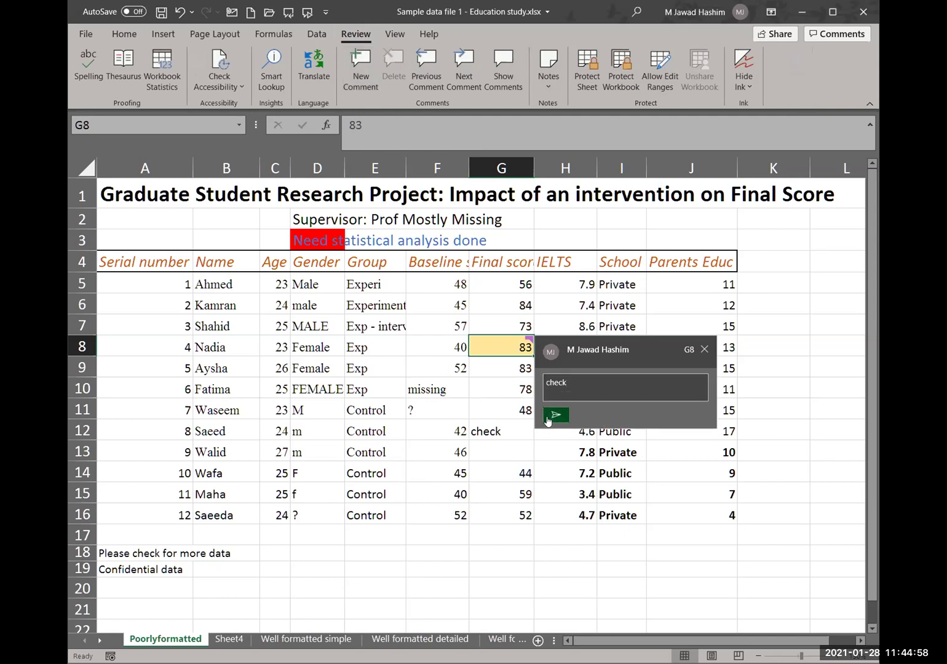
pyautogui.click(425, 589)
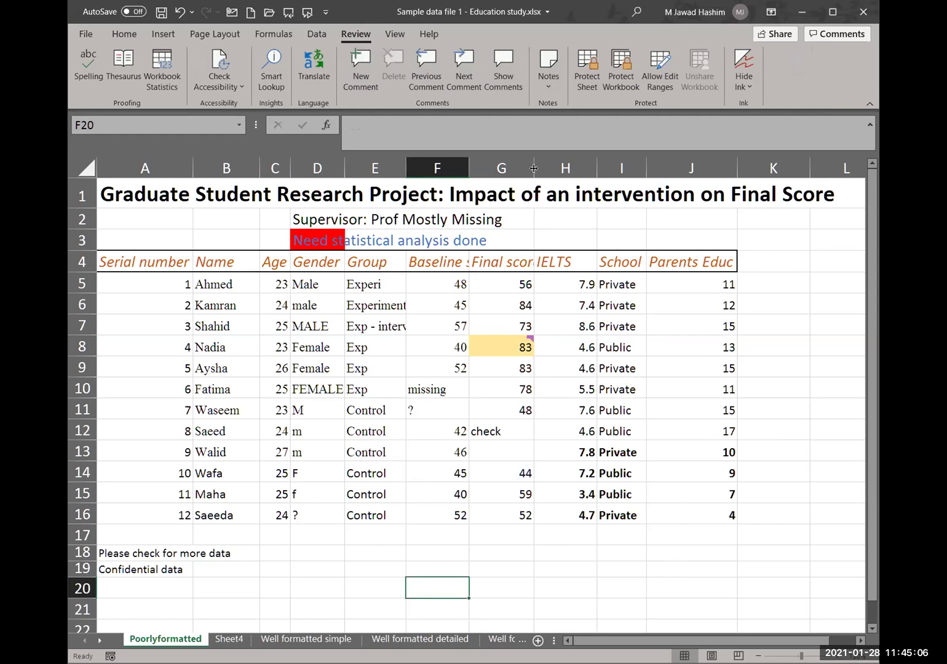
# Step: Widen column G to fit the Final score heading, and clear all formatting from the data in A5:J16
pyautogui.moveTo(534, 168); pyautogui.dragTo(551, 167)
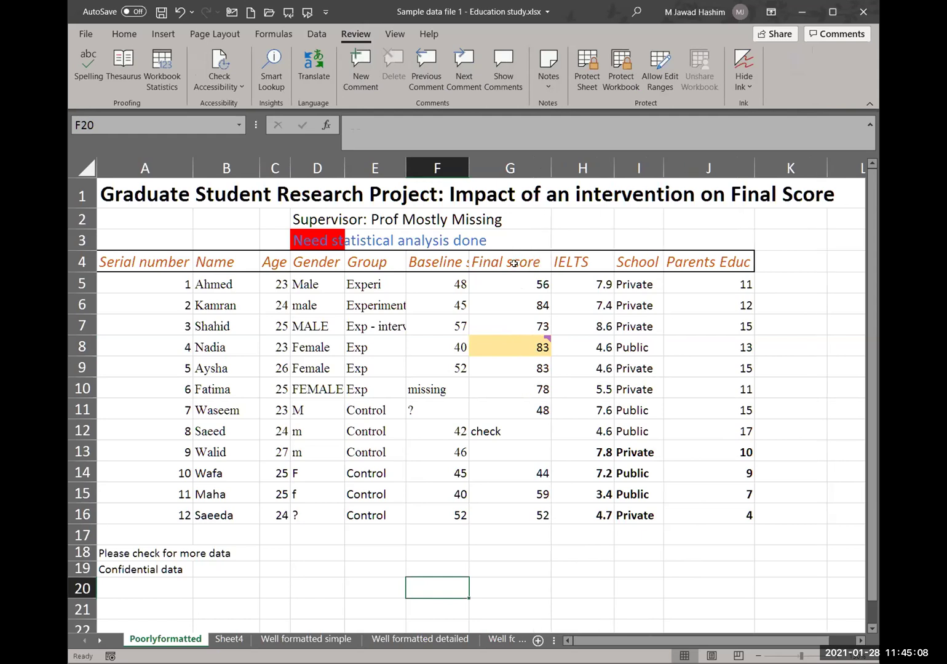
pyautogui.click(513, 263)
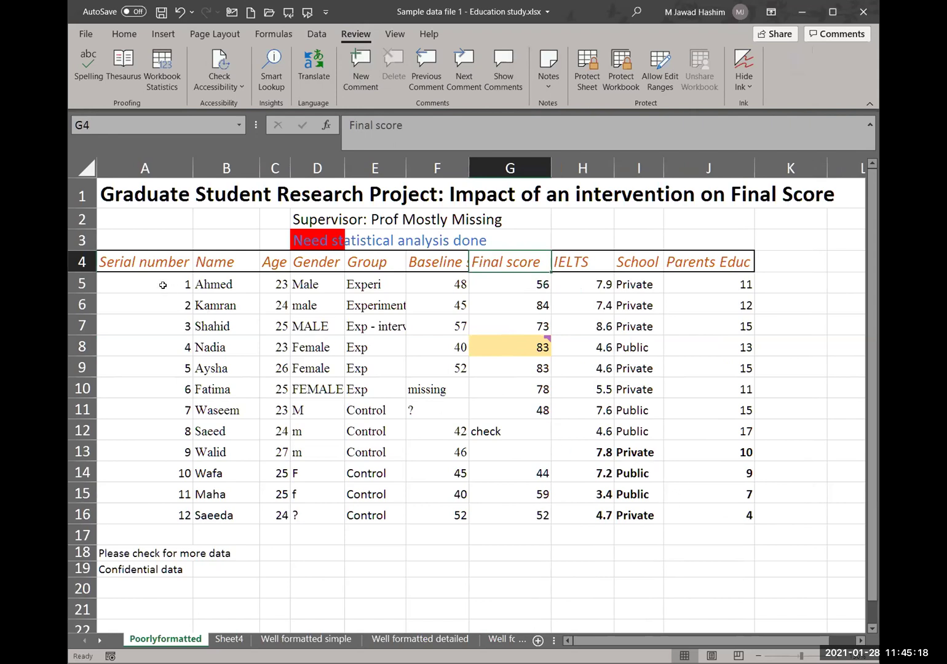
pyautogui.moveTo(158, 283); pyautogui.dragTo(716, 511)
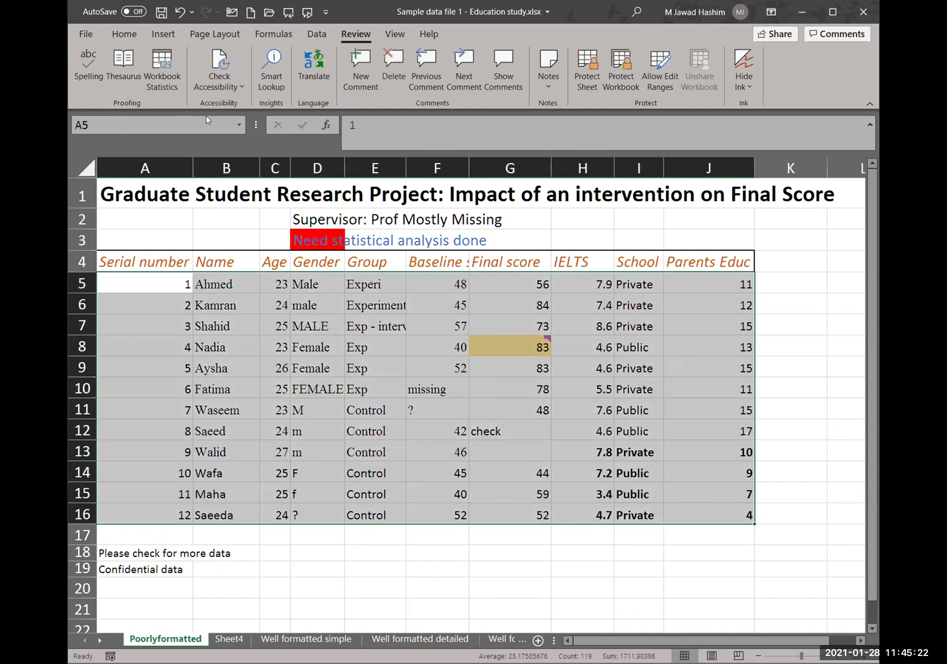
pyautogui.click(125, 33)
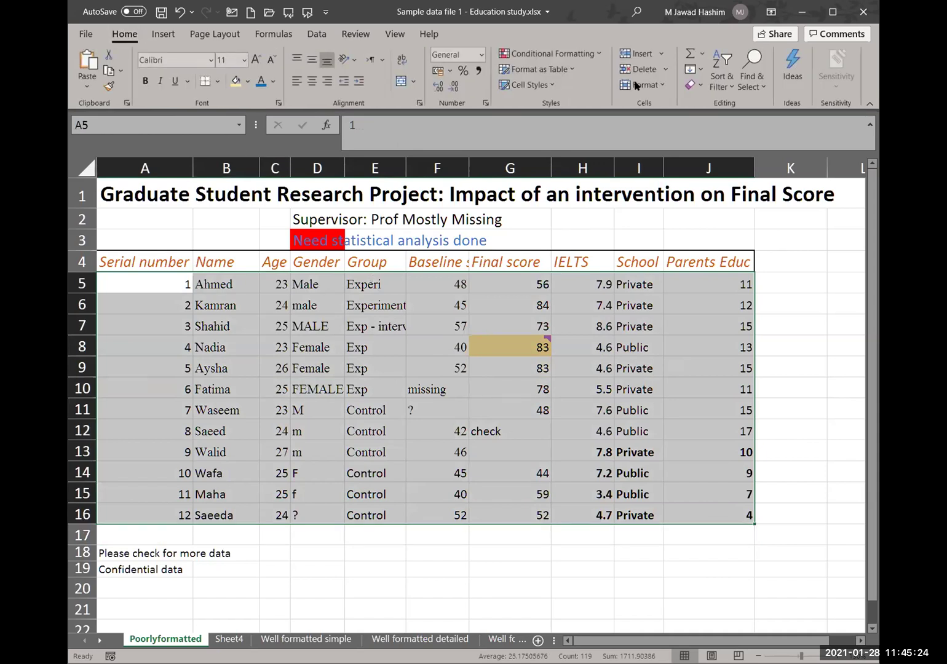
pyautogui.click(701, 85)
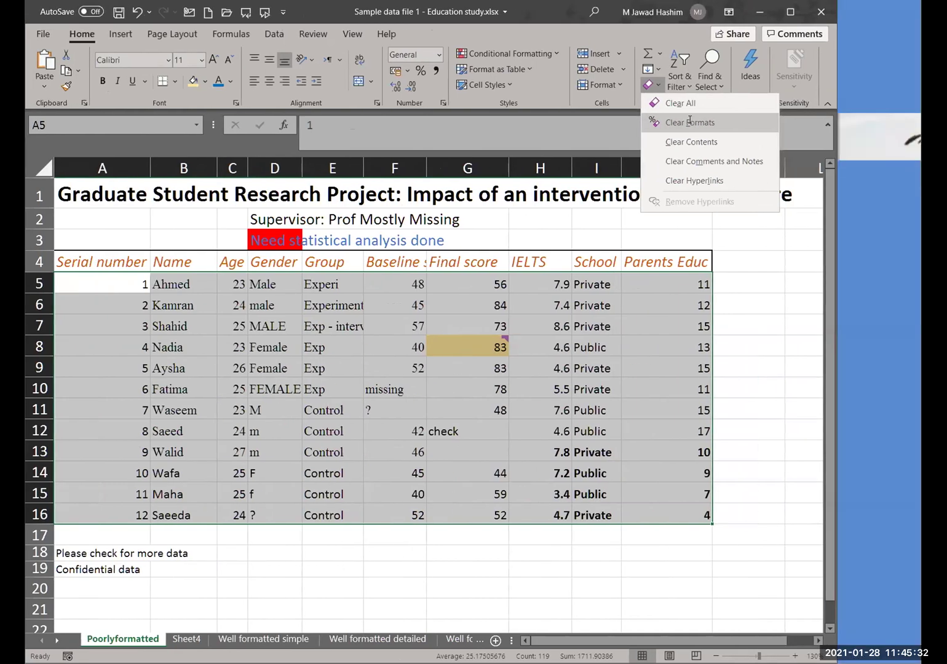
pyautogui.click(689, 122)
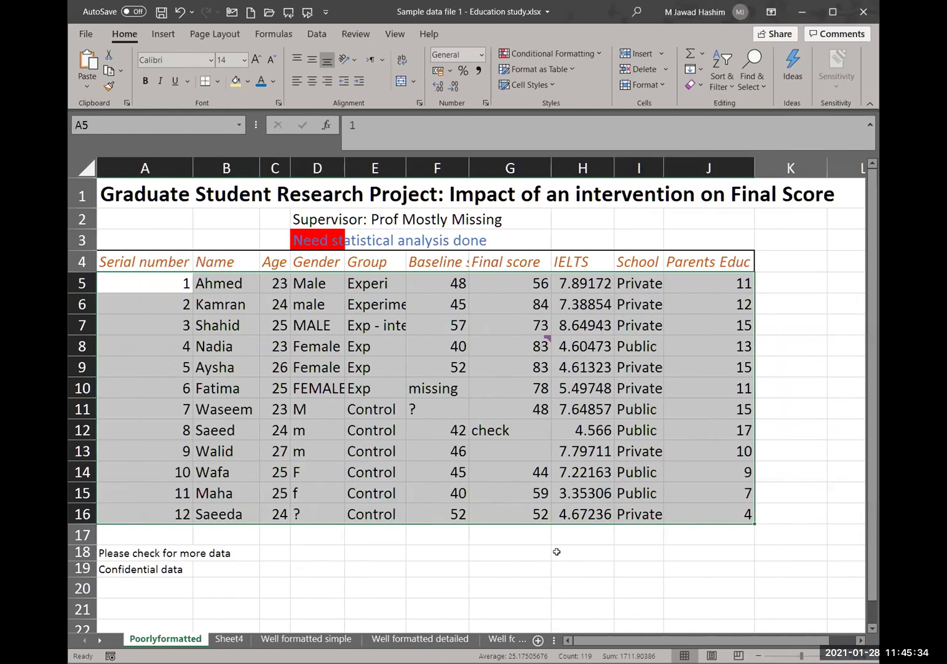
pyautogui.click(512, 552)
# Step: Try out 99999 as a missing-value code in F18, below the missing baseline scores, and clear it again
pyautogui.moveTo(439, 388); pyautogui.dragTo(443, 406)
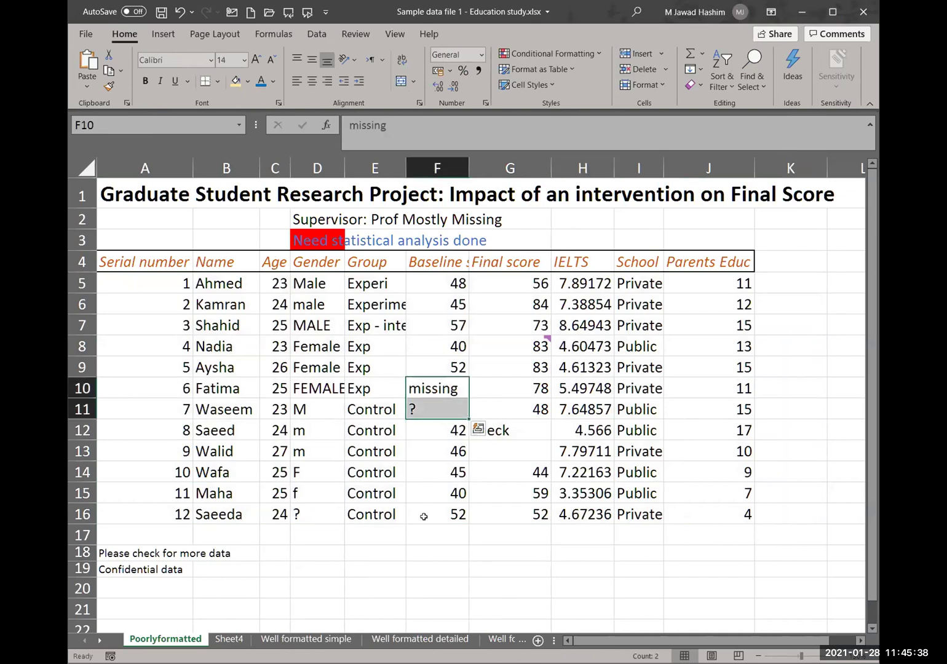
pyautogui.click(436, 552)
pyautogui.write('99999')
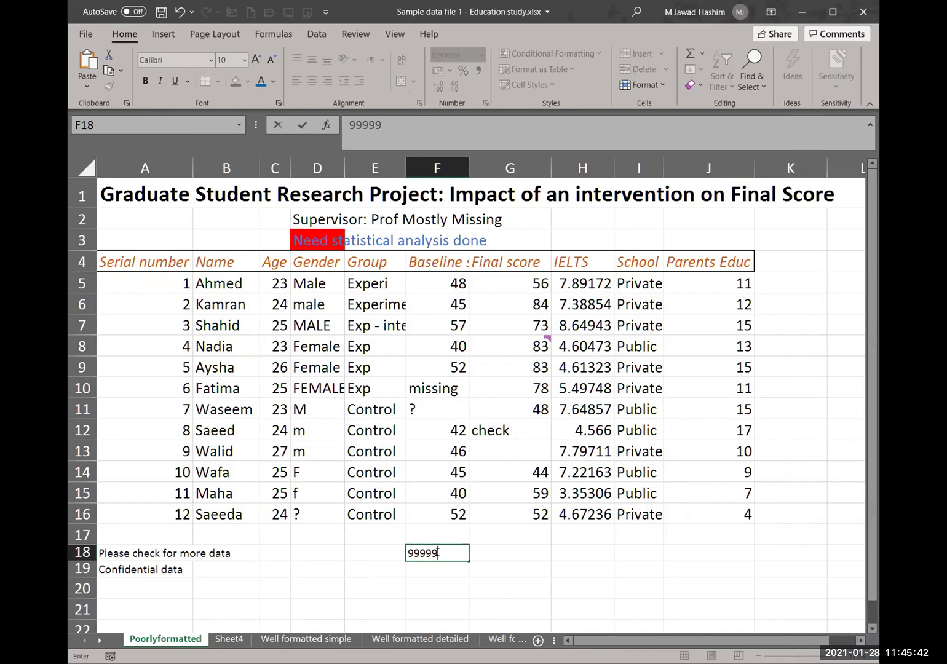
pyautogui.press('Return')
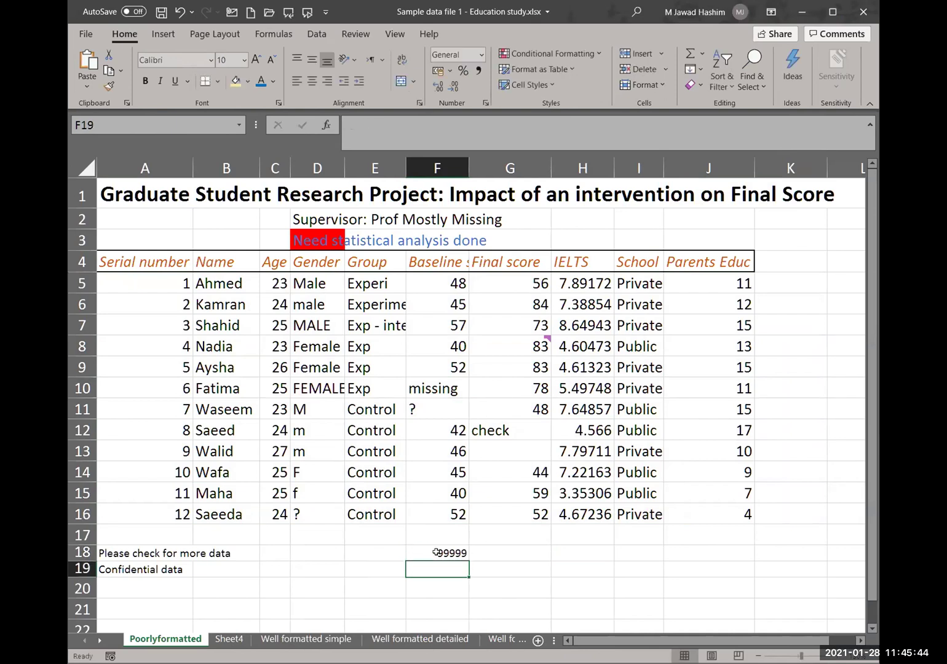
pyautogui.press('Up')
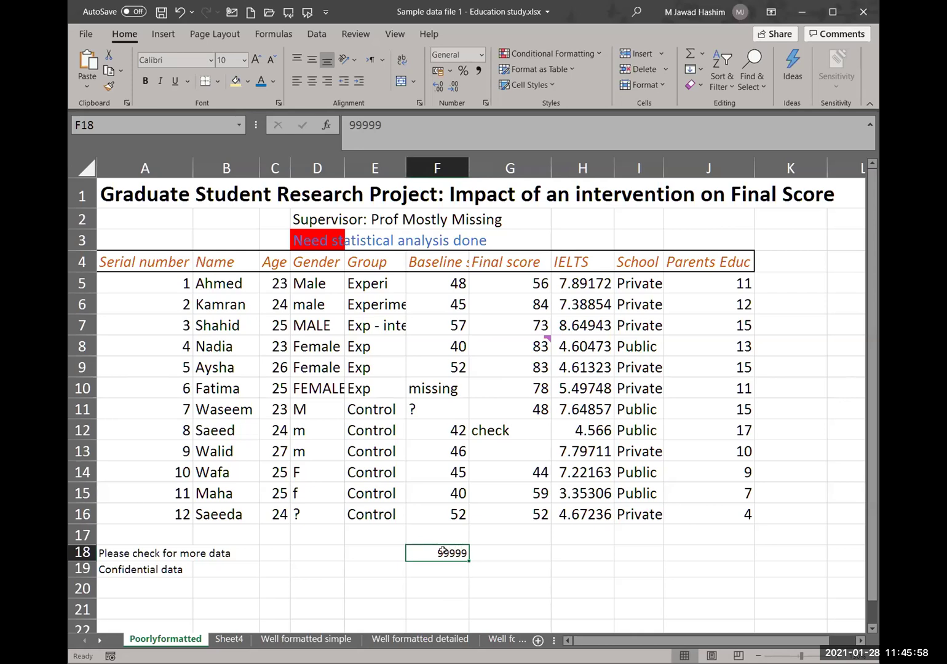
pyautogui.press('Delete')
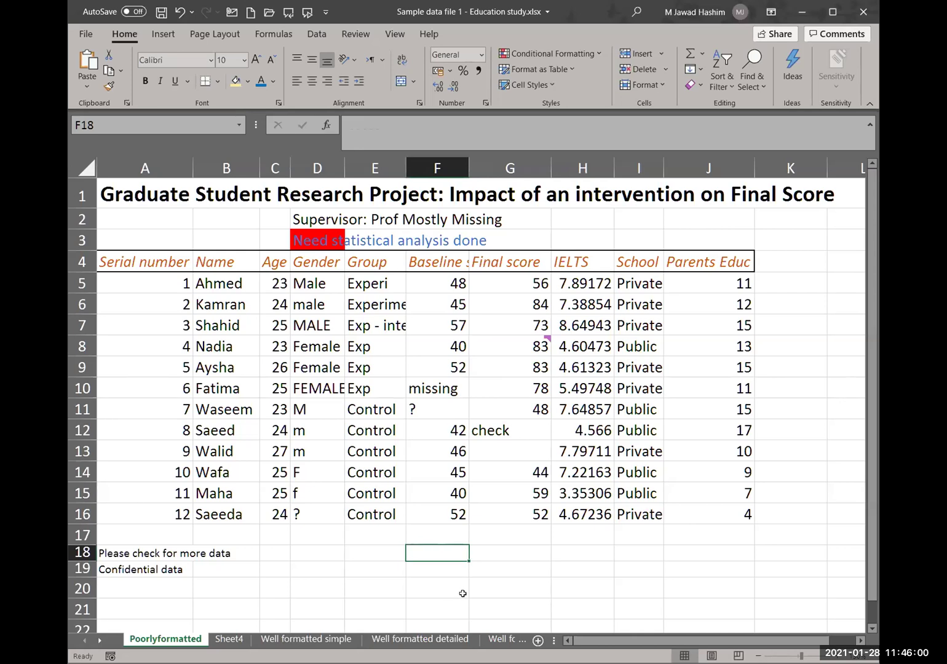
# Step: Replace the missing baseline score entries in F10 and F11 with the text Miss
pyautogui.click(443, 388)
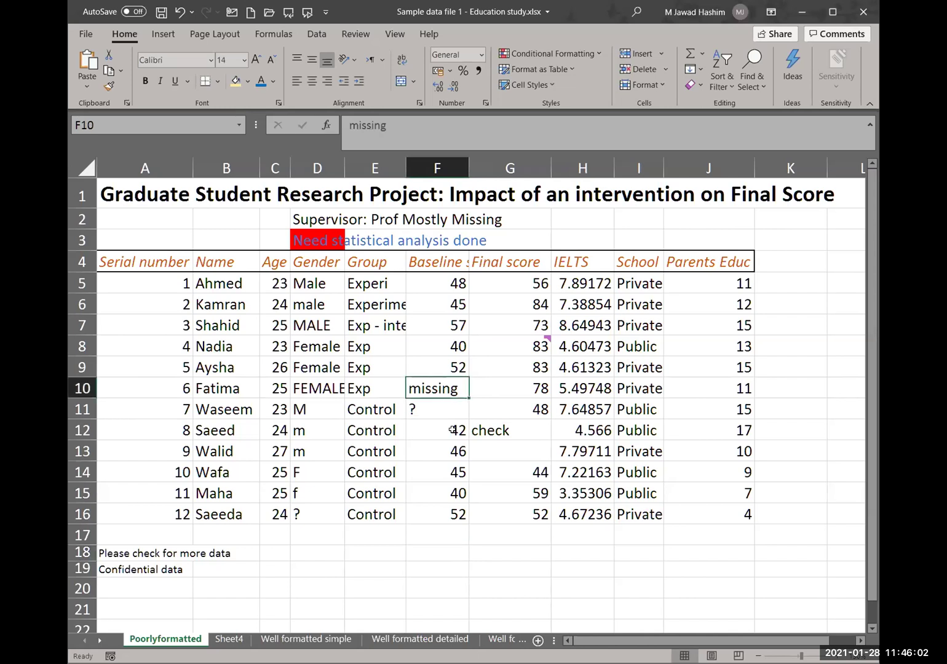
pyautogui.press('Delete')
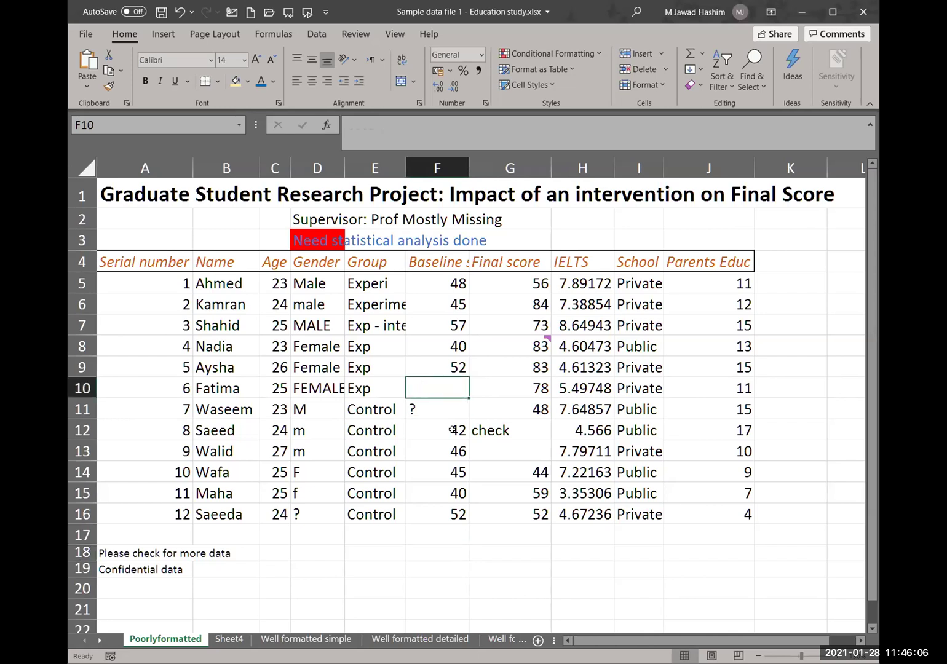
pyautogui.write('M')
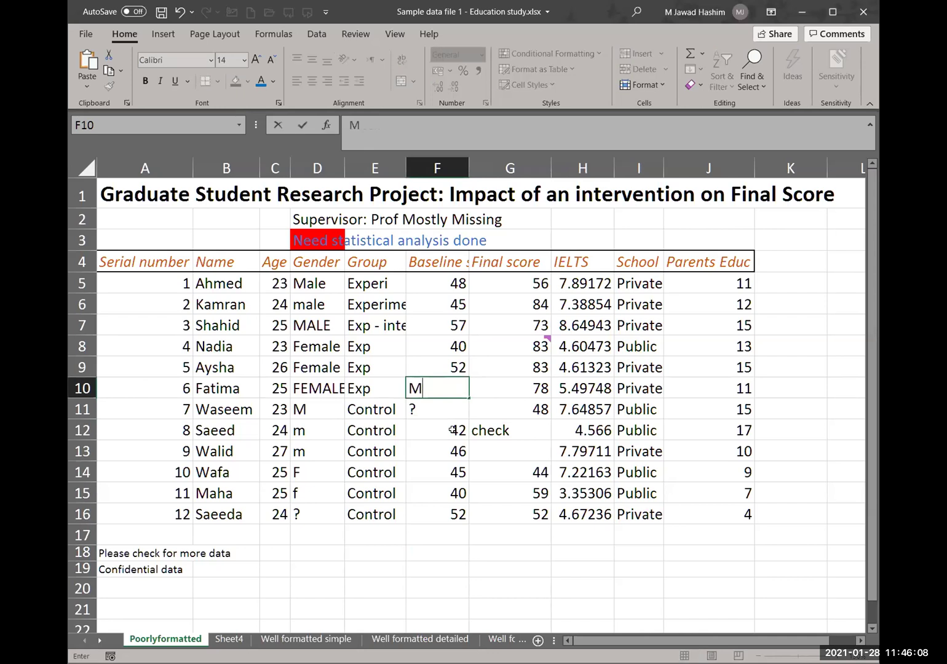
pyautogui.write('iss')
pyautogui.press('Return')
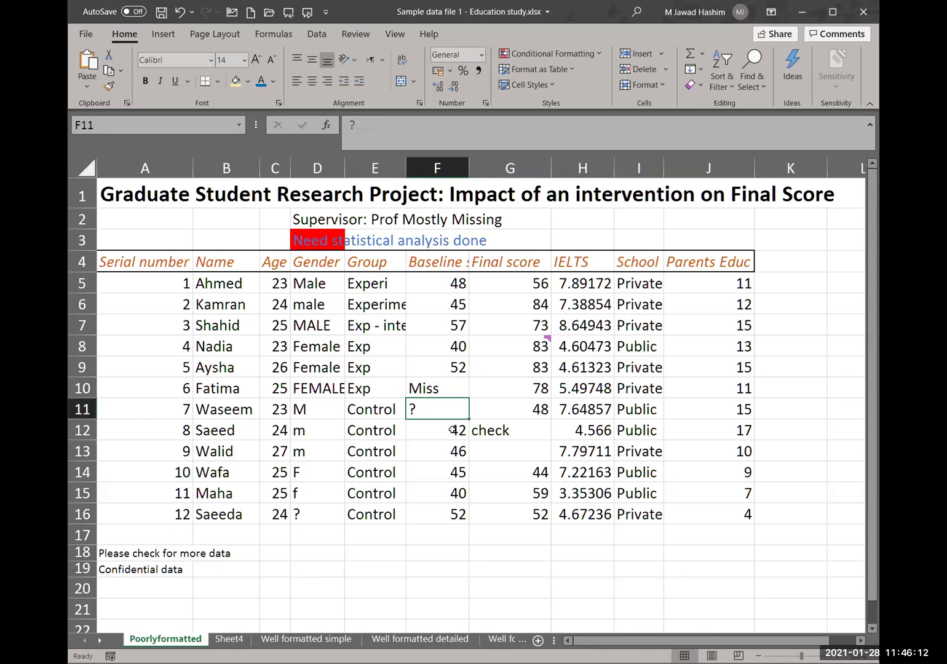
pyautogui.write('Miss')
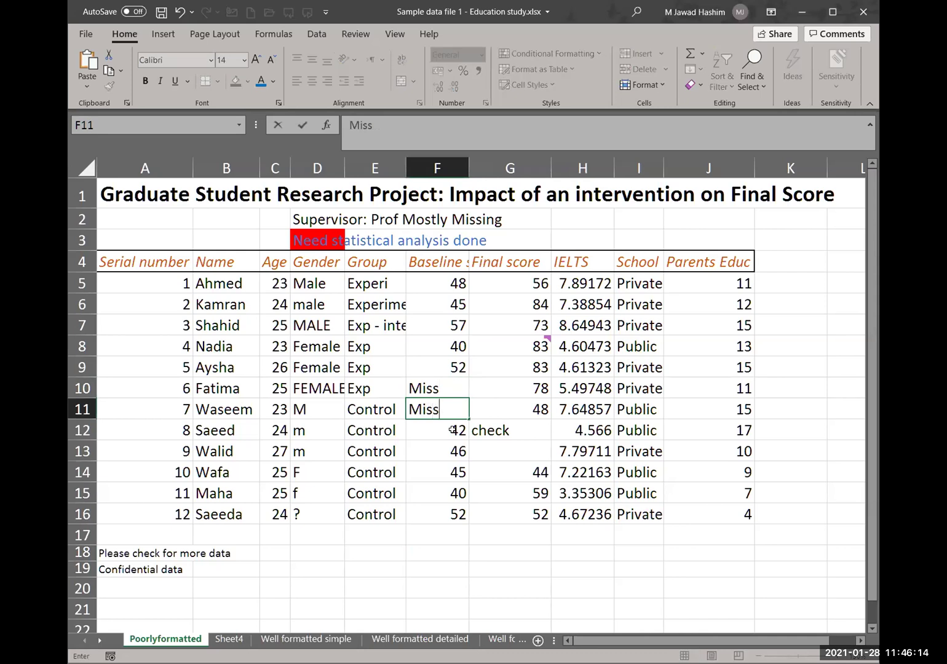
pyautogui.press('Return')
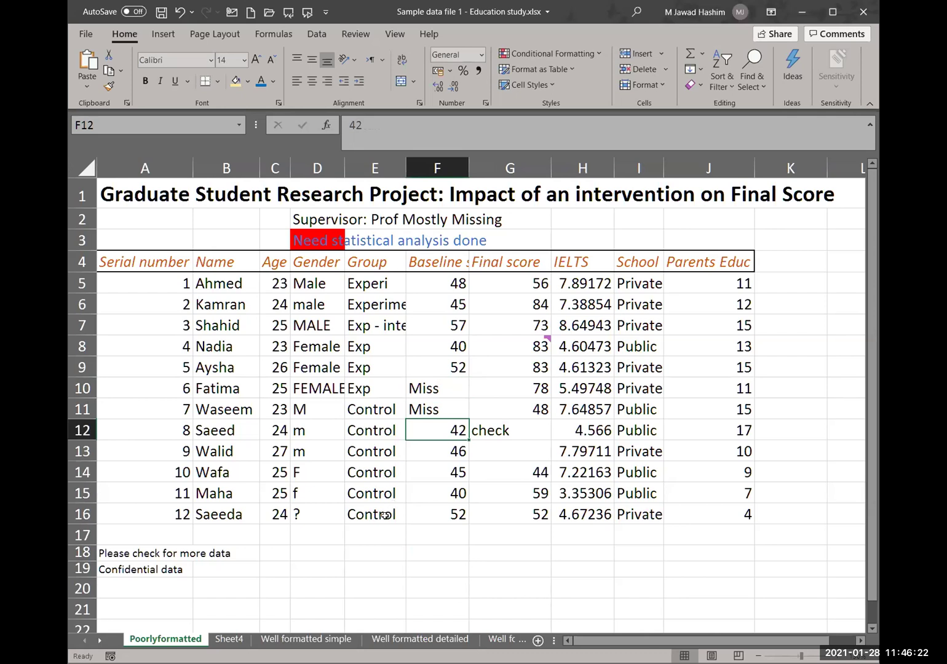
# Step: Calculate the average baseline score in F17 over the range F5:F16 and check its formula
pyautogui.click(441, 528)
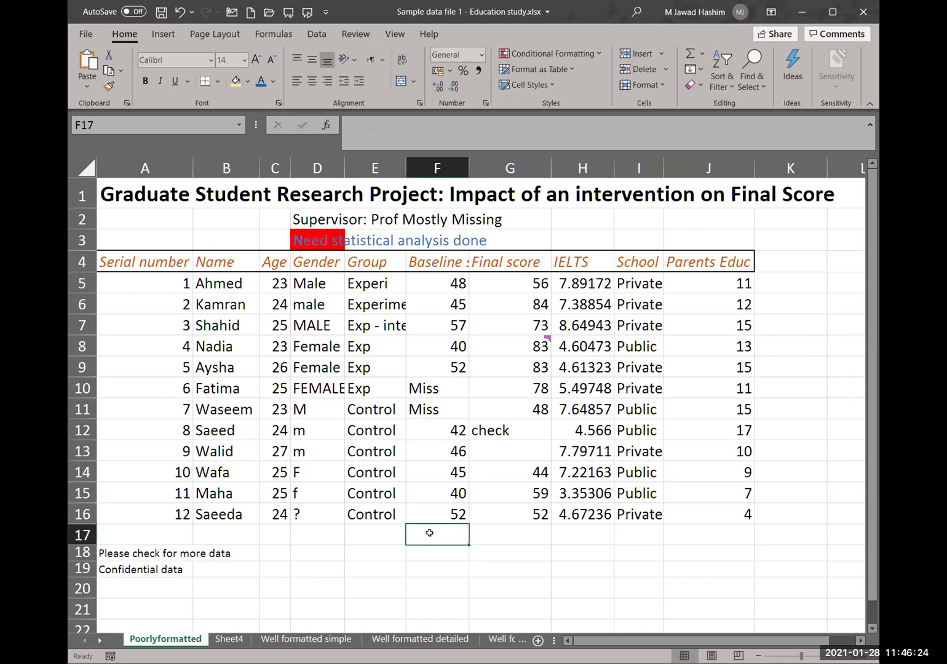
pyautogui.click(705, 52)
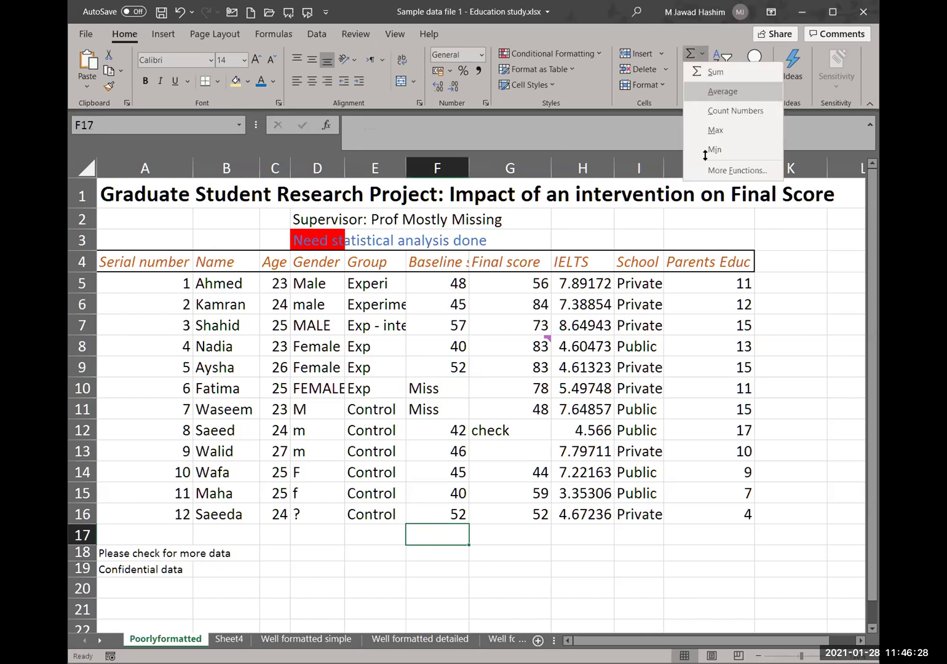
pyautogui.click(719, 93)
pyautogui.moveTo(406, 431); pyautogui.dragTo(441, 281)
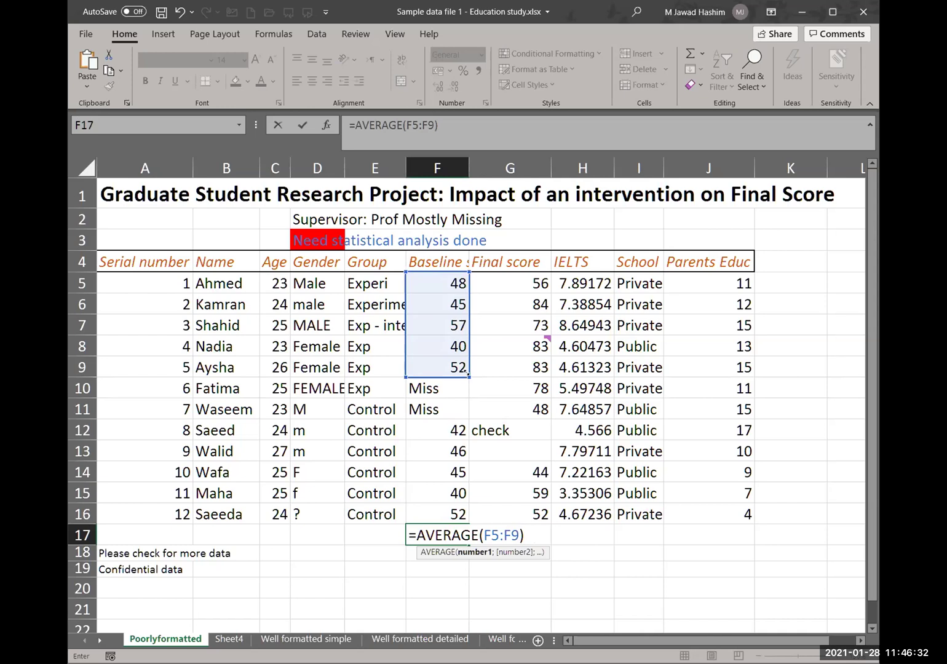
pyautogui.moveTo(464, 377); pyautogui.dragTo(451, 517)
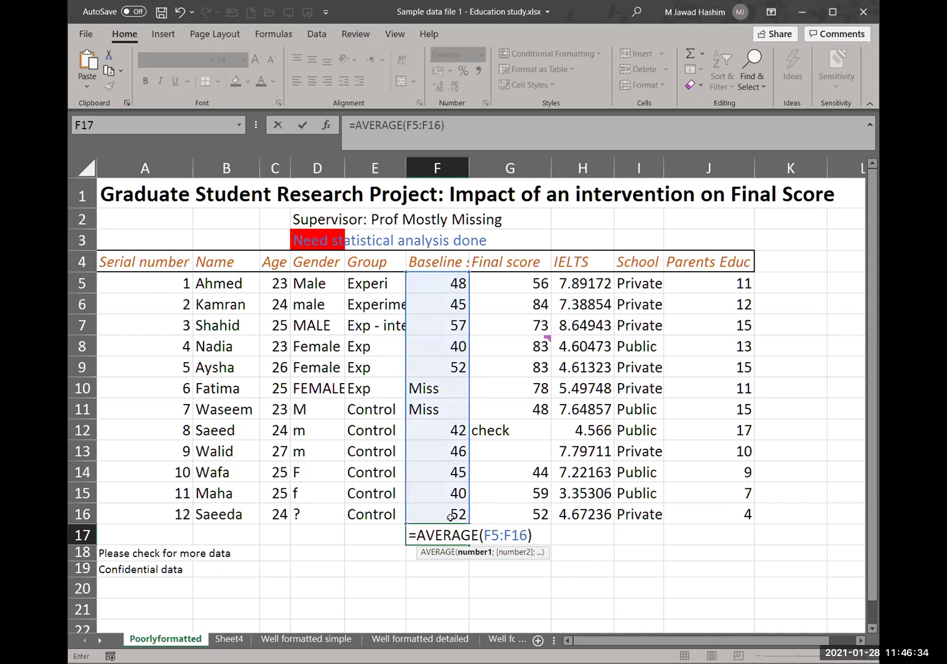
pyautogui.press('Return')
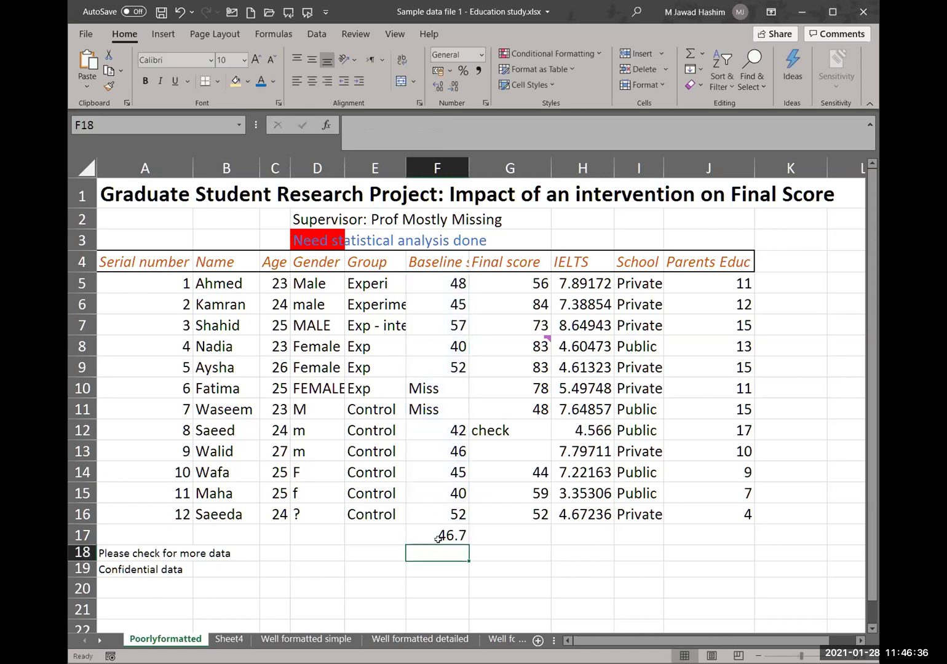
pyautogui.click(439, 538)
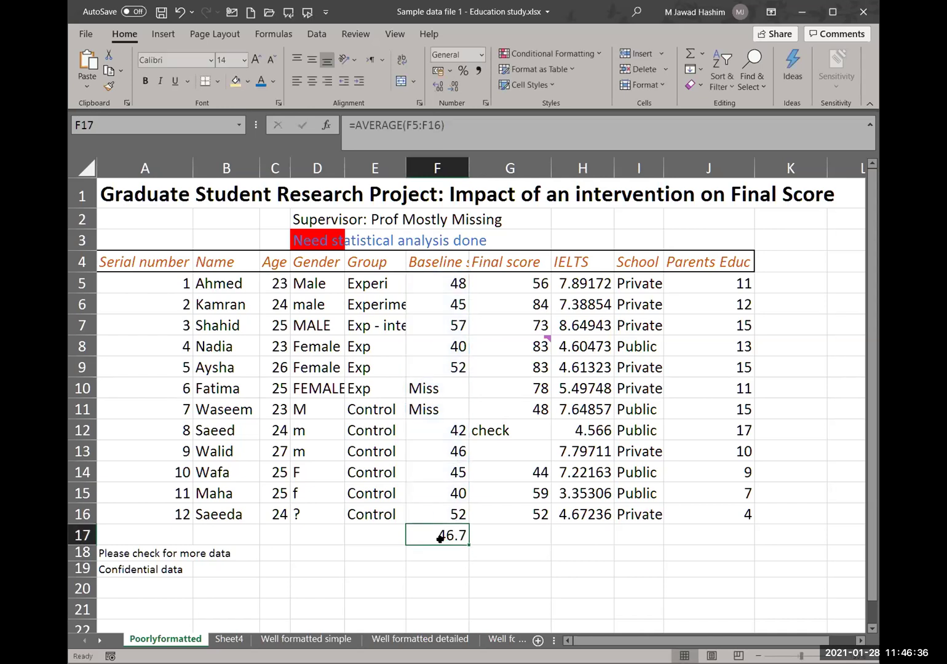
# Step: Clear the Miss entries from F10 and F11, leaving both baseline scores blank
pyautogui.click(425, 391)
pyautogui.press('Delete')
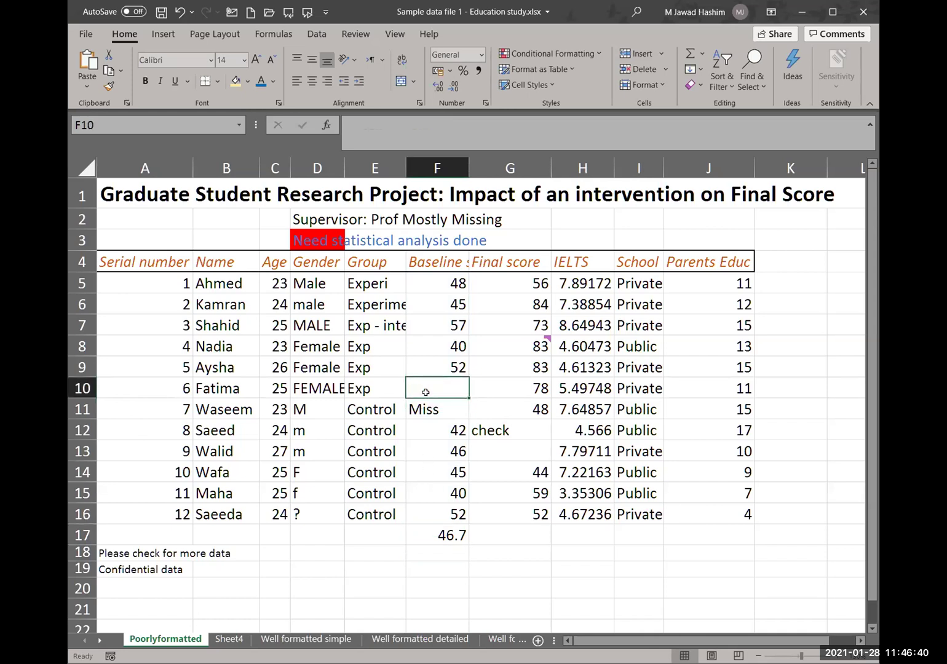
pyautogui.press('Down')
pyautogui.press('Delete')
pyautogui.press('Down')
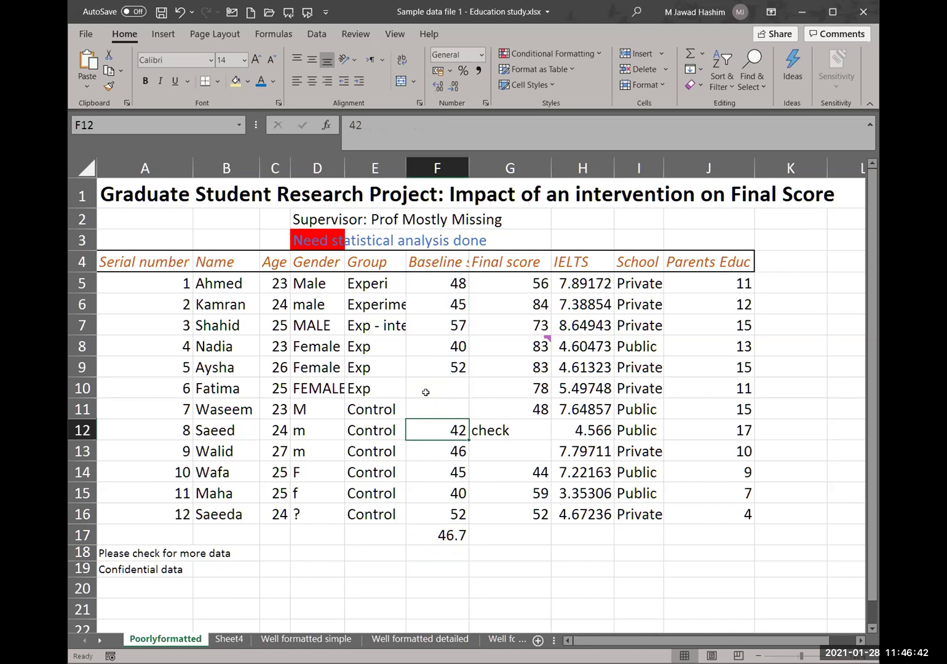
# Step: Enter 0 as the baseline score in both F10 and F11
pyautogui.click(425, 391)
pyautogui.write('0')
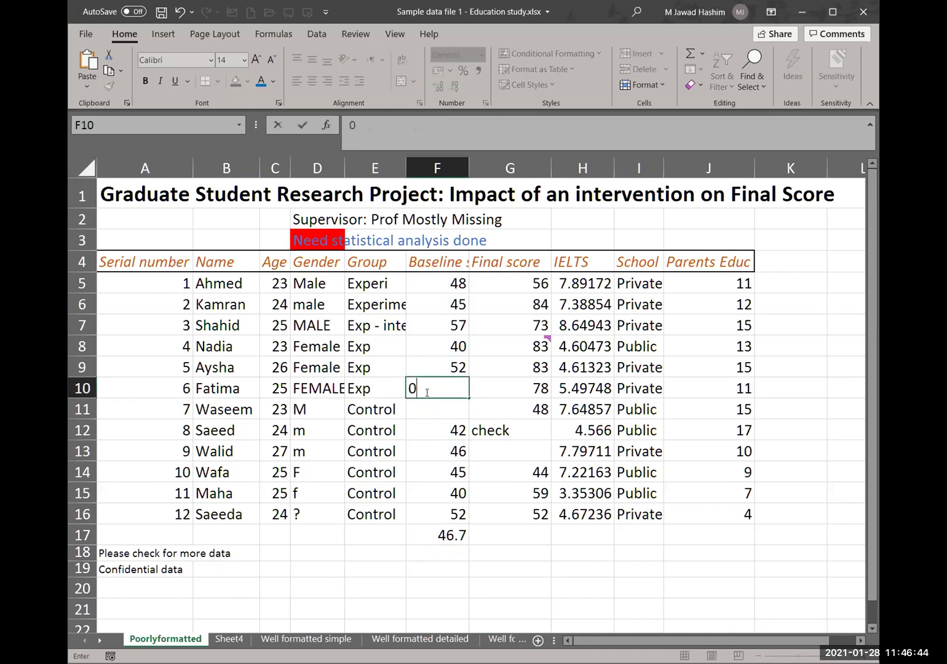
pyautogui.press('Return')
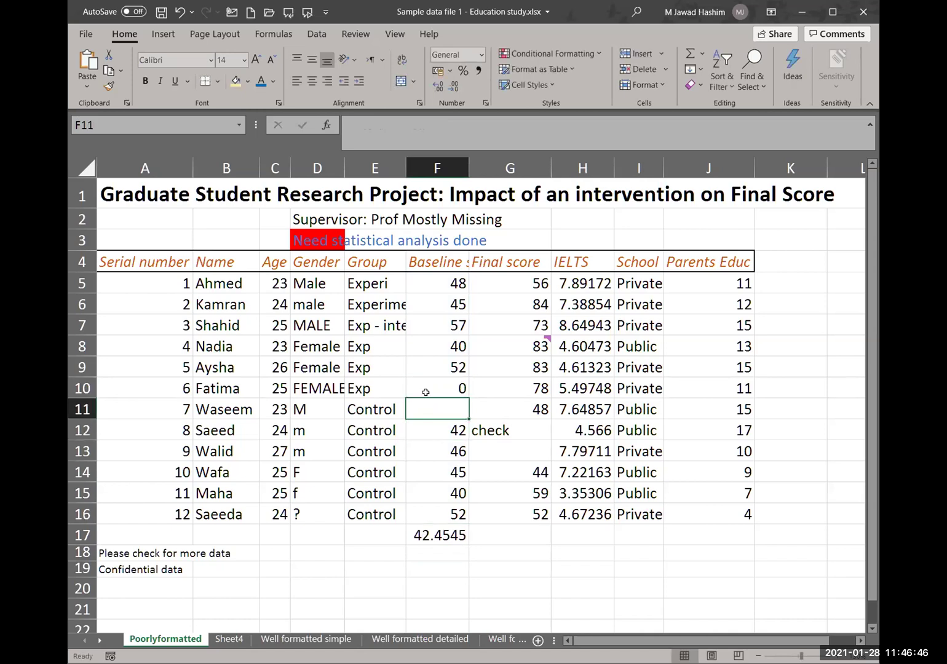
pyautogui.write('0')
pyautogui.press('Return')
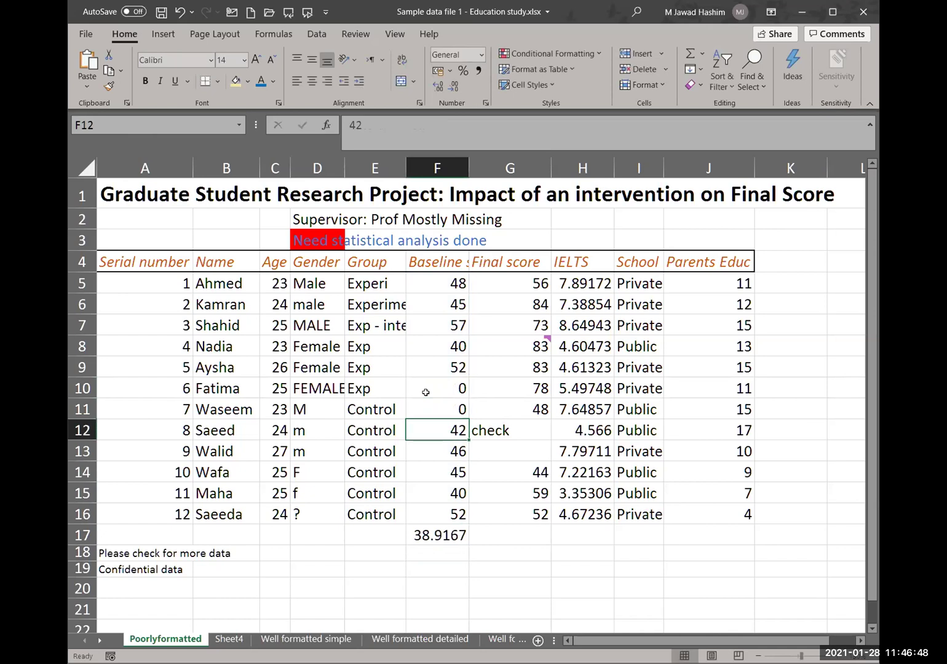
pyautogui.press('Up')
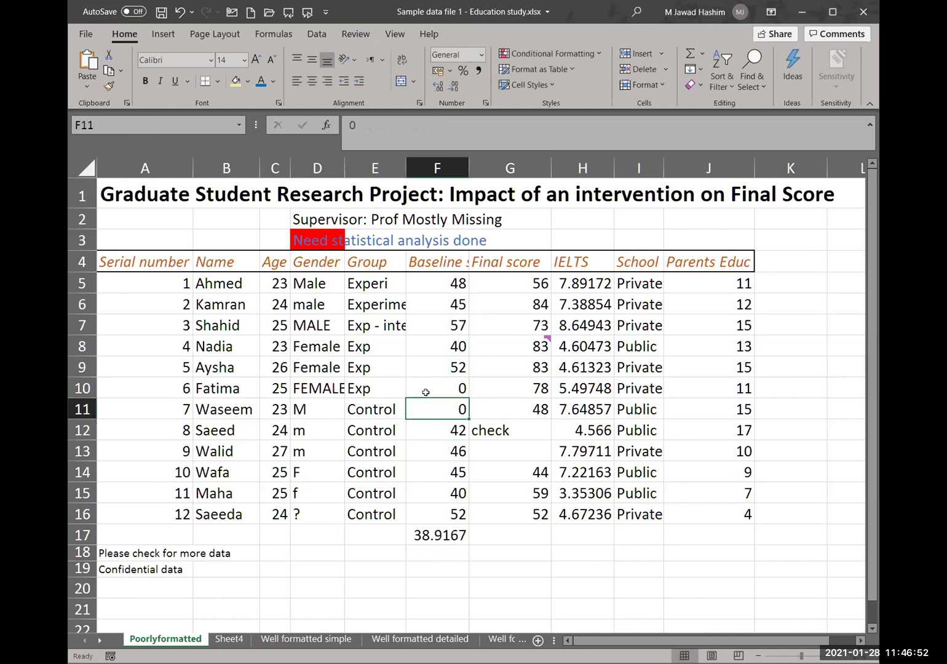
pyautogui.write('=')
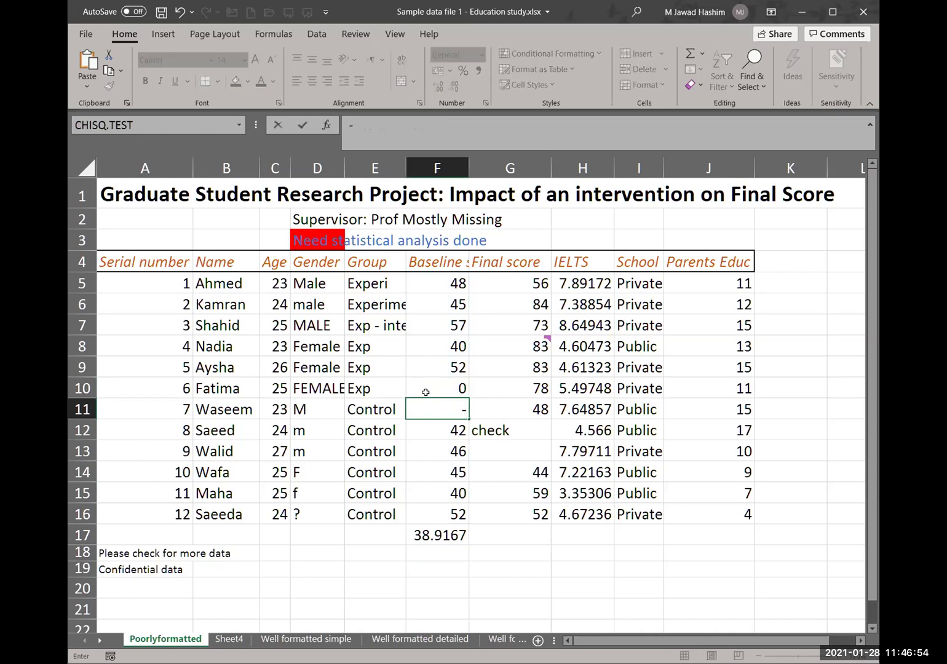
pyautogui.click(426, 392)
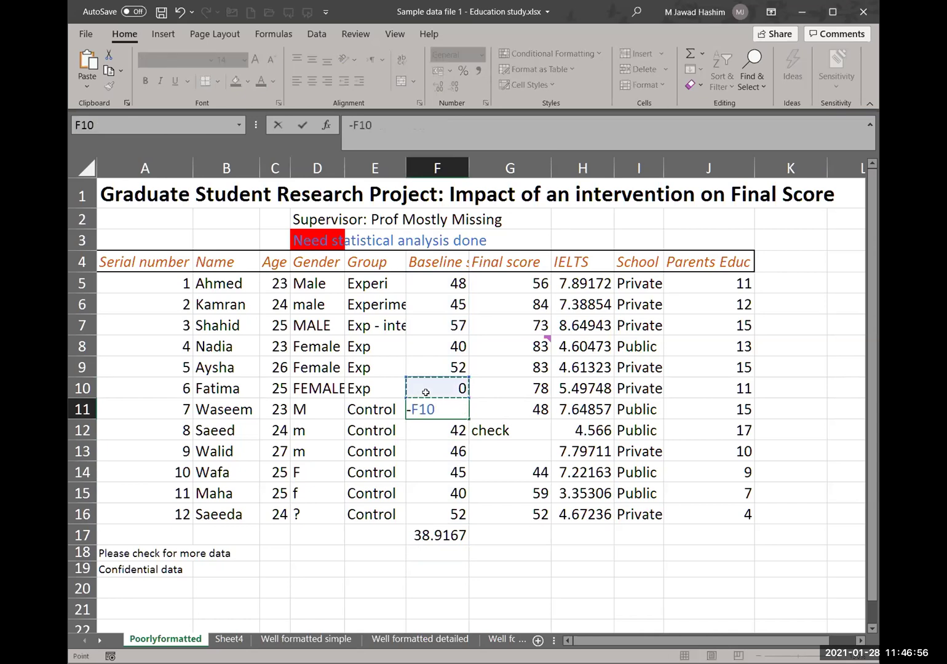
pyautogui.press('Down')
pyautogui.press('BackSpace')
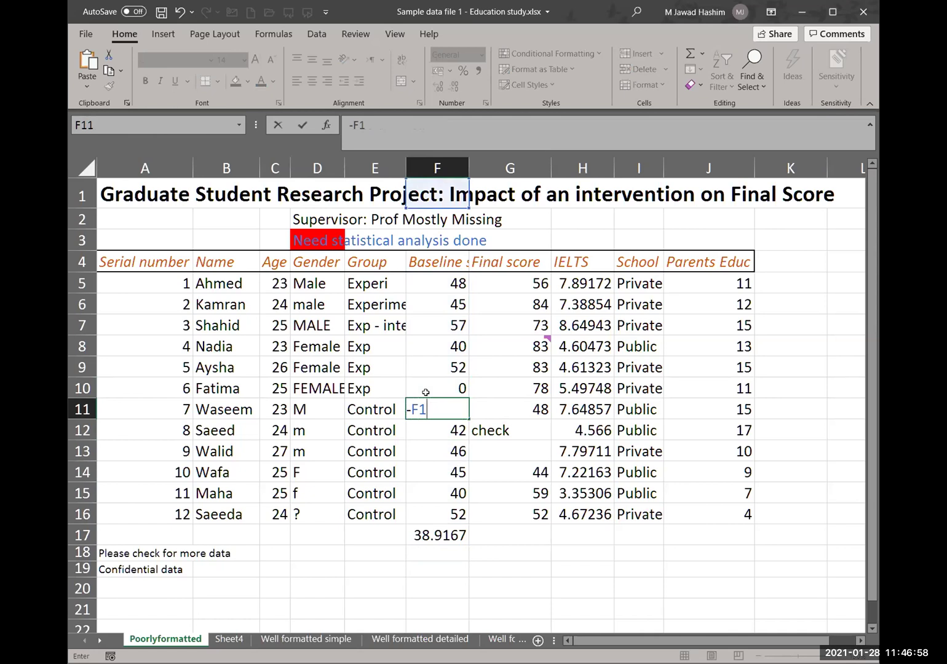
pyautogui.press('BackSpace')
pyautogui.press('BackSpace')
pyautogui.press('BackSpace')
# Step: Enter the text miss as the baseline score in both F11 and F10
pyautogui.write('miss')
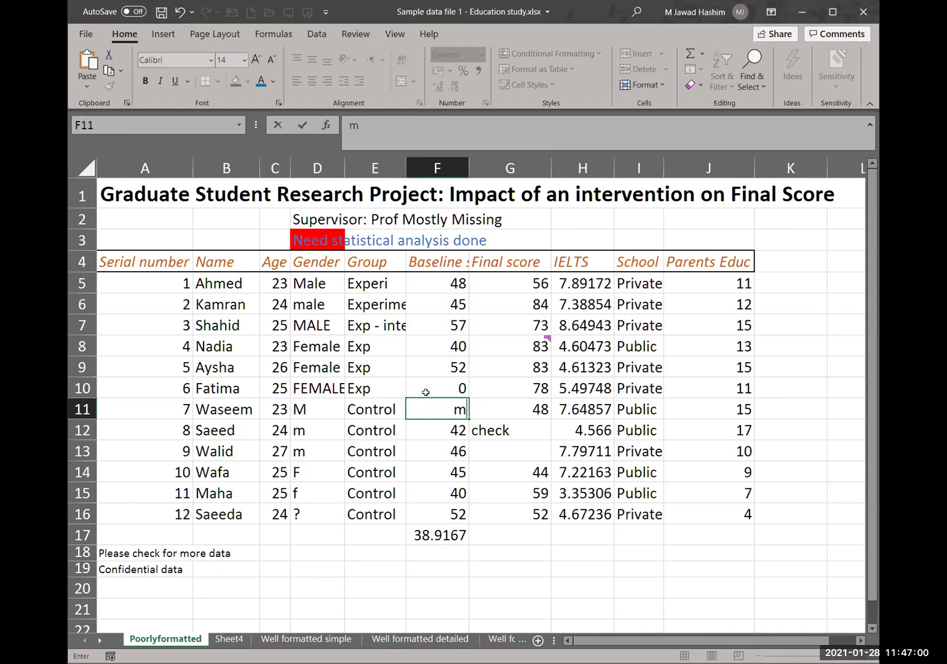
pyautogui.press('Return')
pyautogui.press('Up')
pyautogui.press('Up')
pyautogui.write('miss')
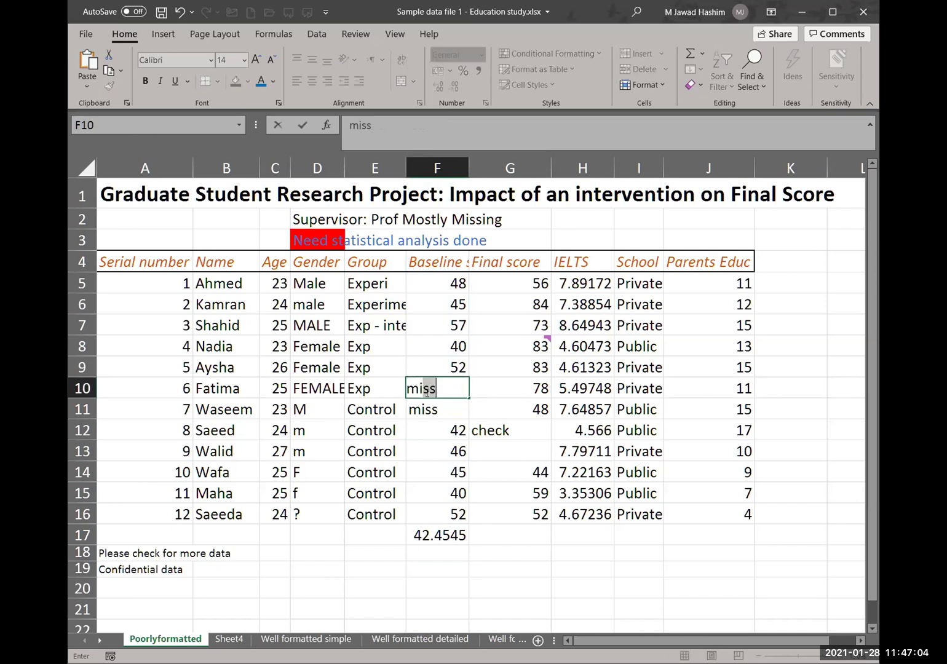
pyautogui.press('Return')
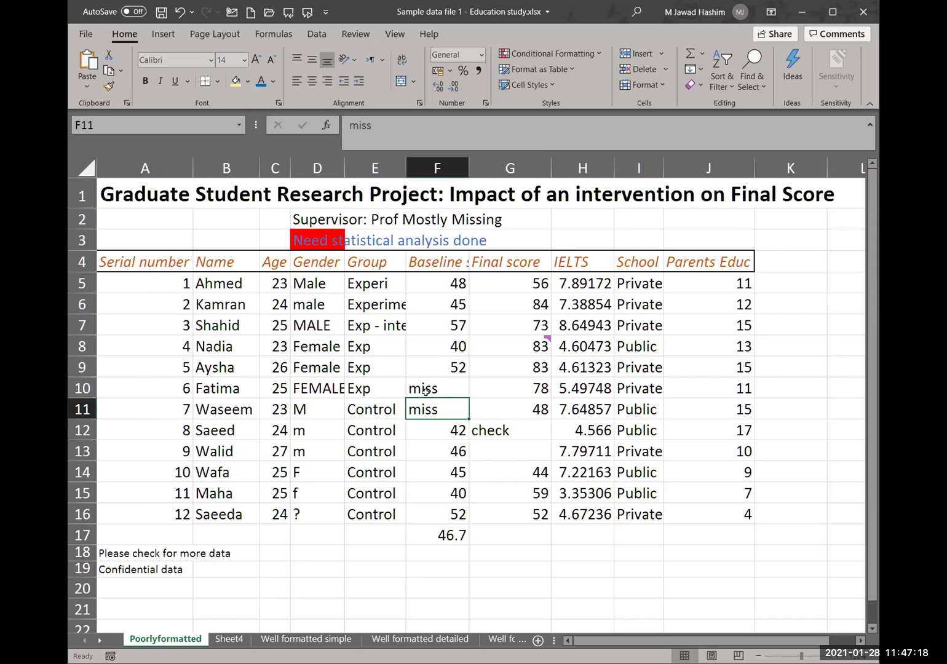
# Step: Clear the miss entries from F11 and F10 in the baseline score column
pyautogui.press('Delete')
pyautogui.click(425, 392)
pyautogui.press('Delete')
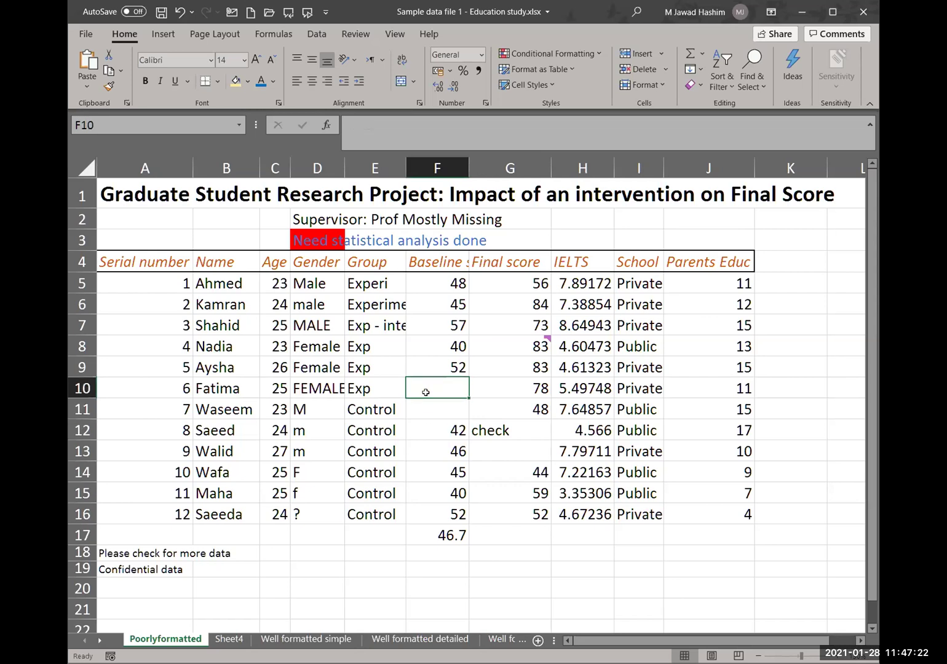
# Step: Mark the blank baseline scores in F10 and F11 with the text Miss
pyautogui.press('Down')
pyautogui.click(425, 393)
pyautogui.write('Miss')
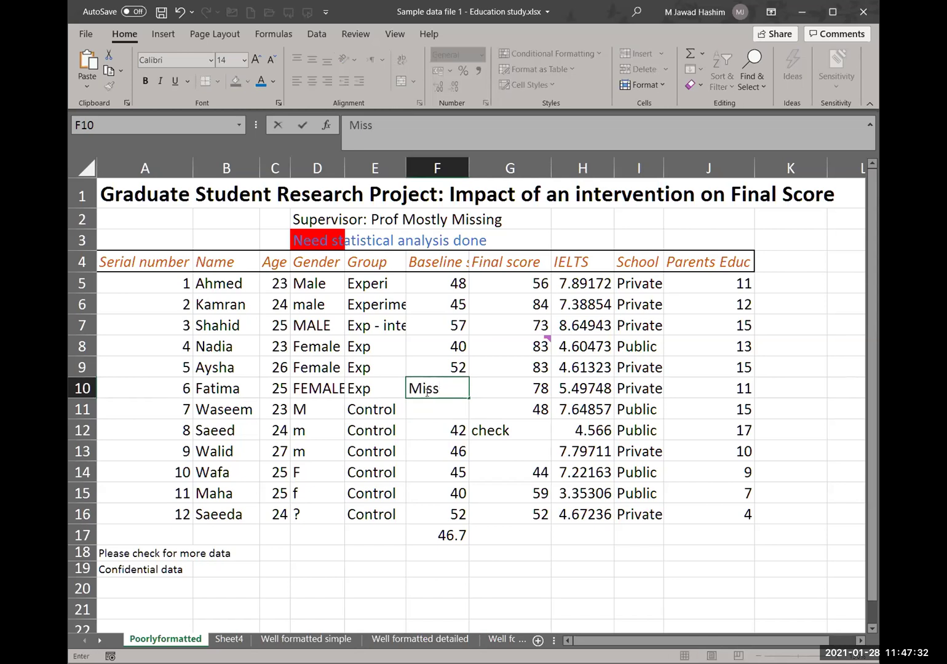
pyautogui.press('Return')
pyautogui.write('Miss')
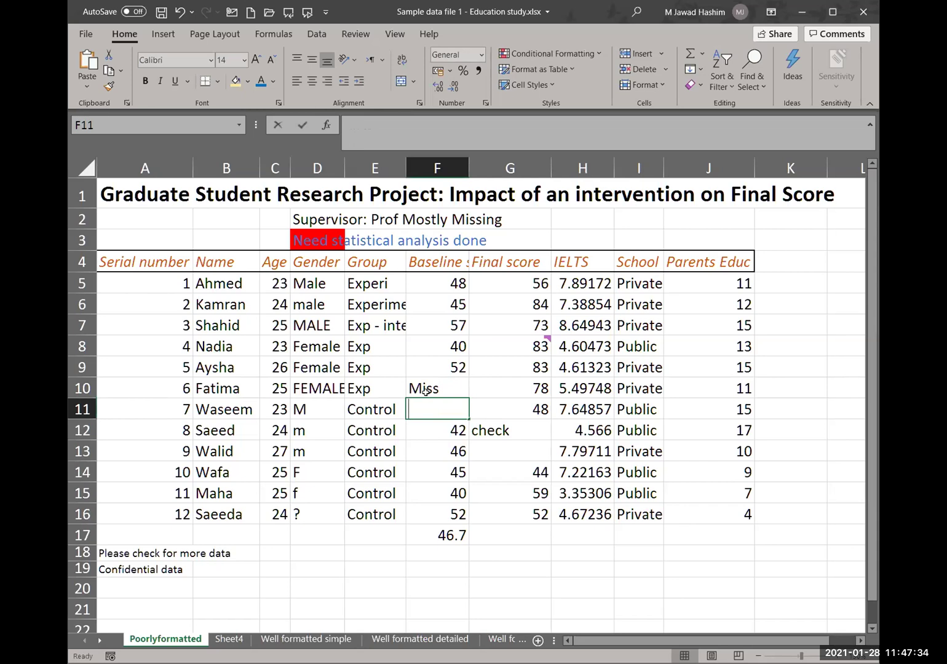
pyautogui.press('Return')
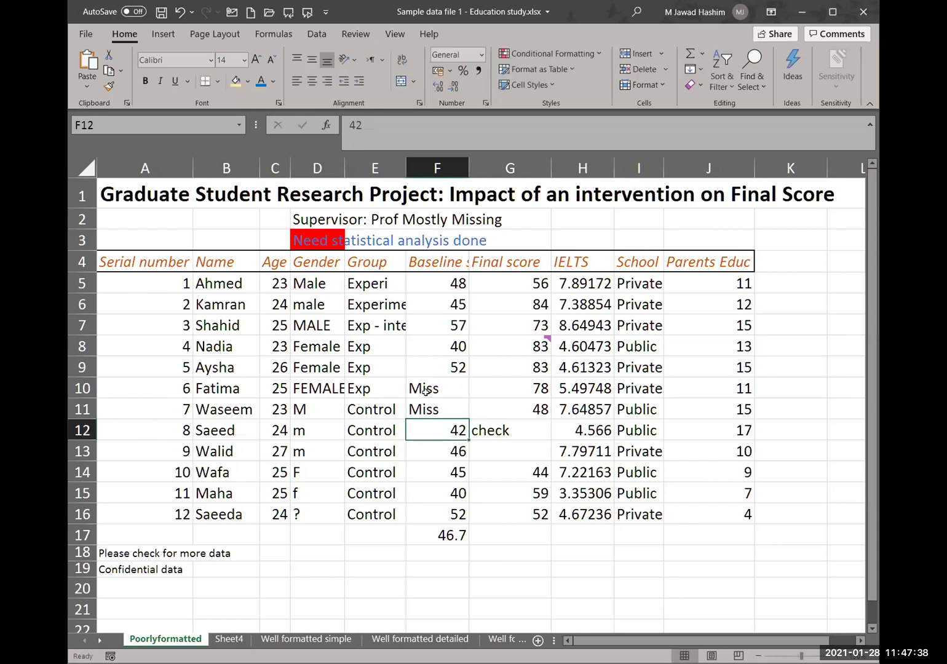
# Step: Delete rows 1 to 3 with the project title, supervisor and analysis note above the table headings
pyautogui.click(85, 201)
pyautogui.moveTo(85, 202); pyautogui.dragTo(387, 234)
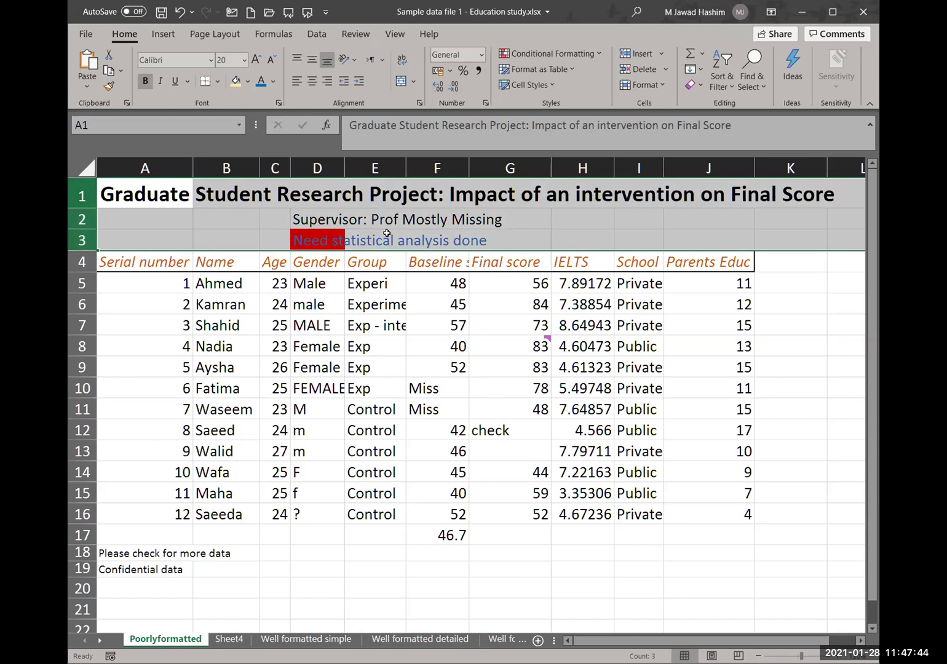
pyautogui.rightClick(83, 195)
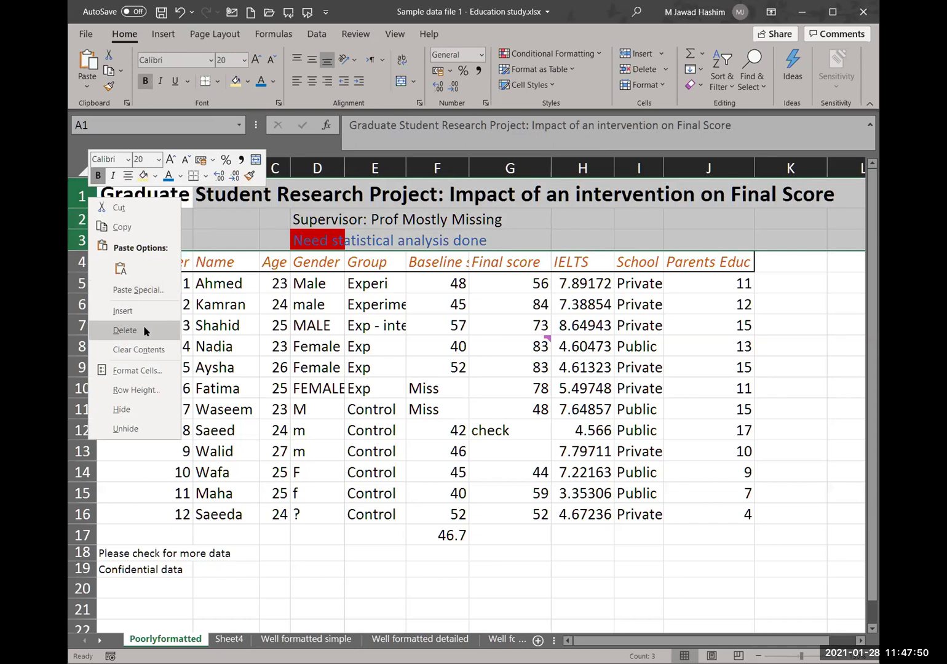
pyautogui.click(125, 331)
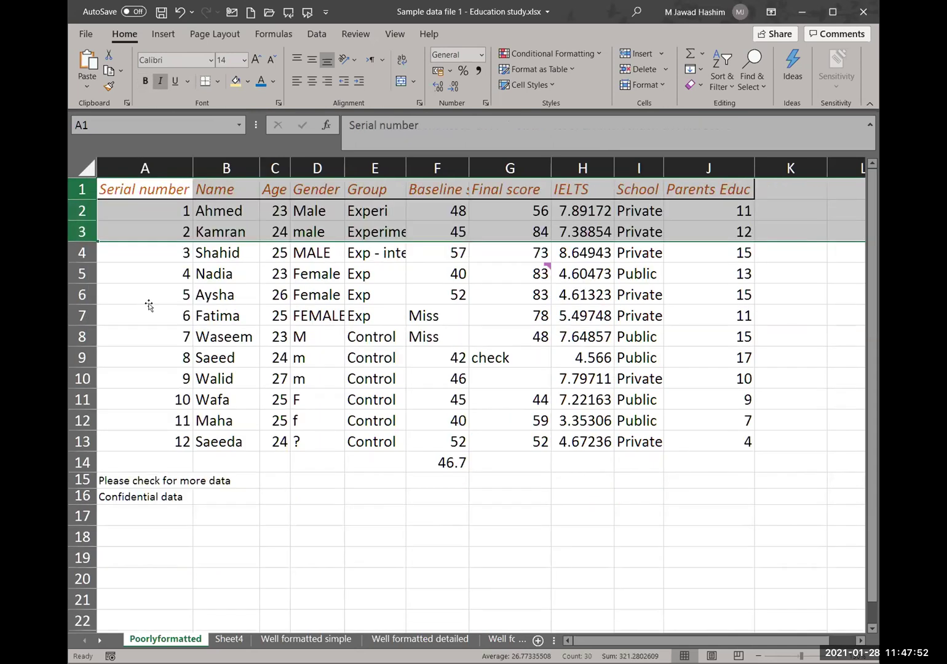
pyautogui.click(148, 308)
# Step: Delete note rows 15 and 16 below the data and clear the baseline average in F14
pyautogui.moveTo(83, 478)
pyautogui.mouseDown()
pyautogui.moveTo(85, 496)
pyautogui.moveTo(63, 480)
pyautogui.moveTo(91, 481)
pyautogui.mouseUp()
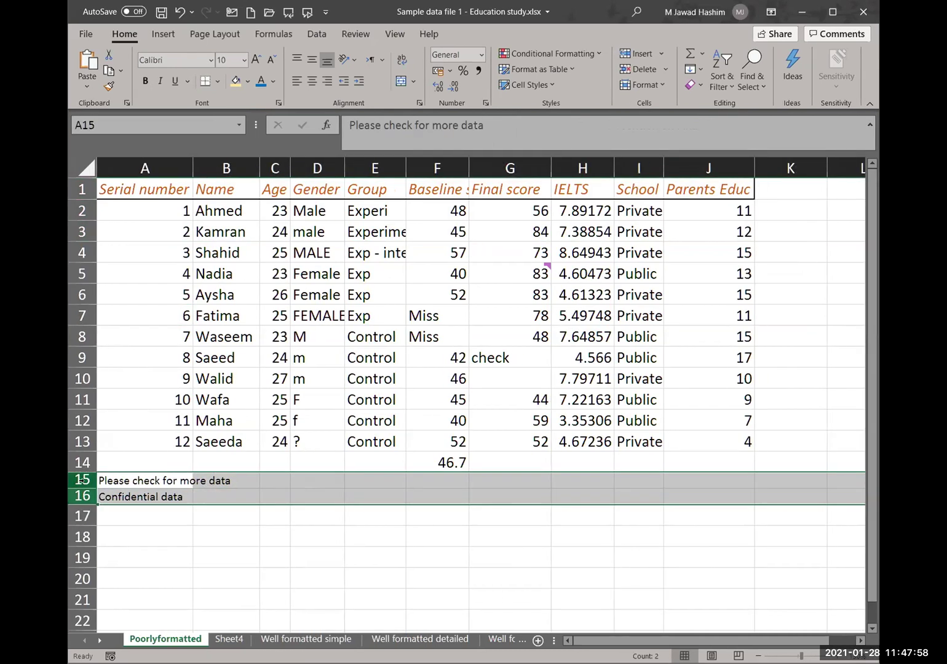
pyautogui.rightClick(88, 486)
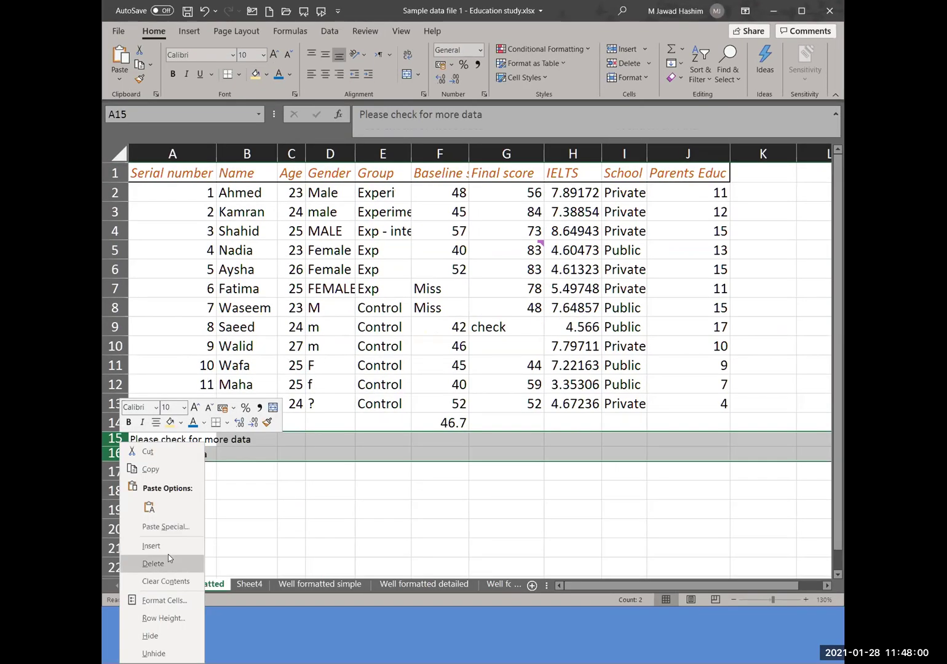
pyautogui.click(168, 556)
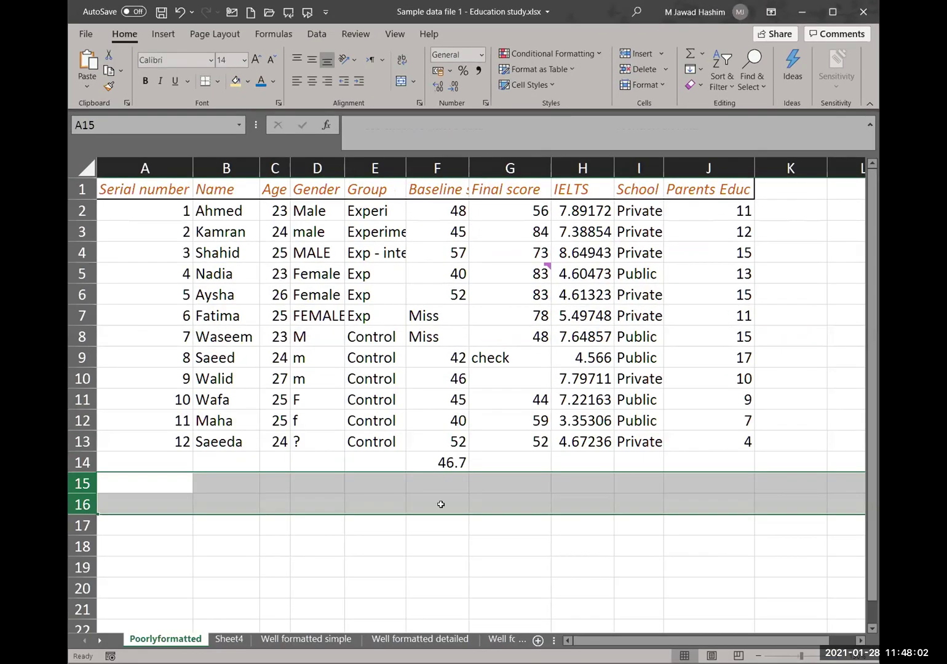
pyautogui.click(439, 464)
pyautogui.press('Delete')
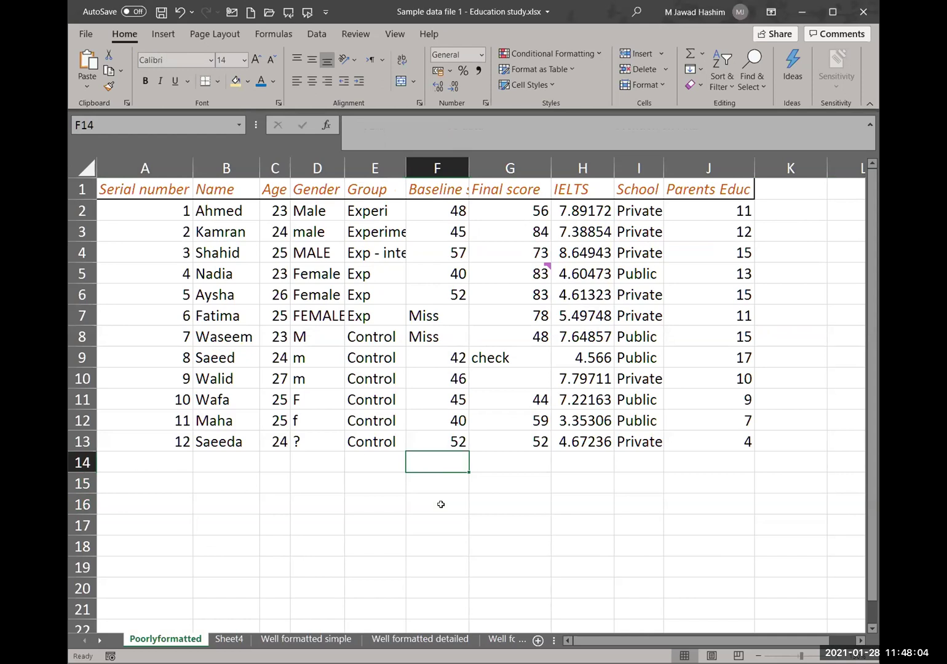
pyautogui.moveTo(145, 186); pyautogui.dragTo(694, 444)
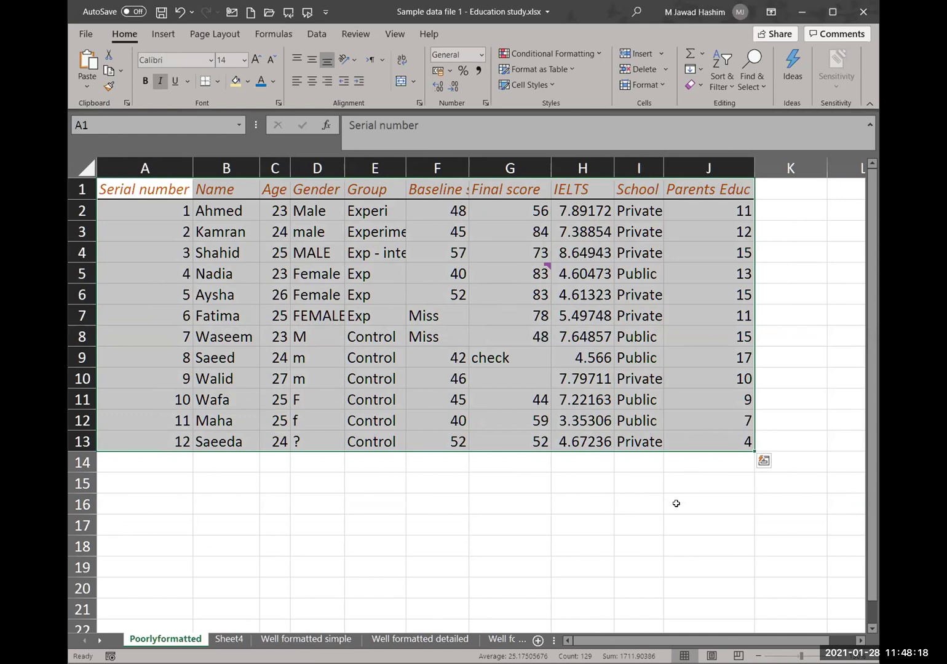
pyautogui.click(268, 493)
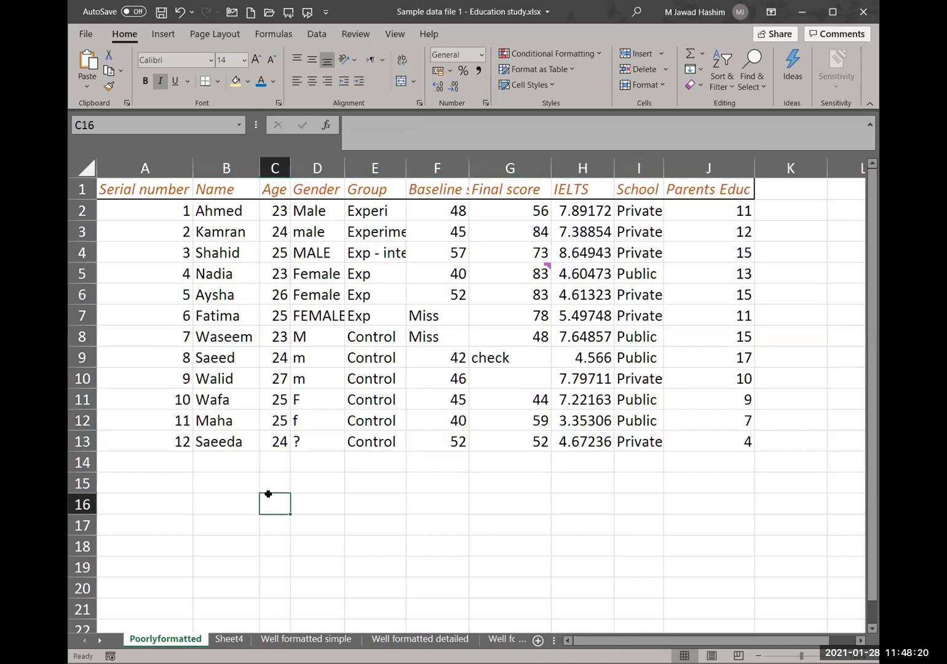
# Step: Replace the space in the A1 heading with an underscore so that it reads Serial_number
pyautogui.click(154, 186)
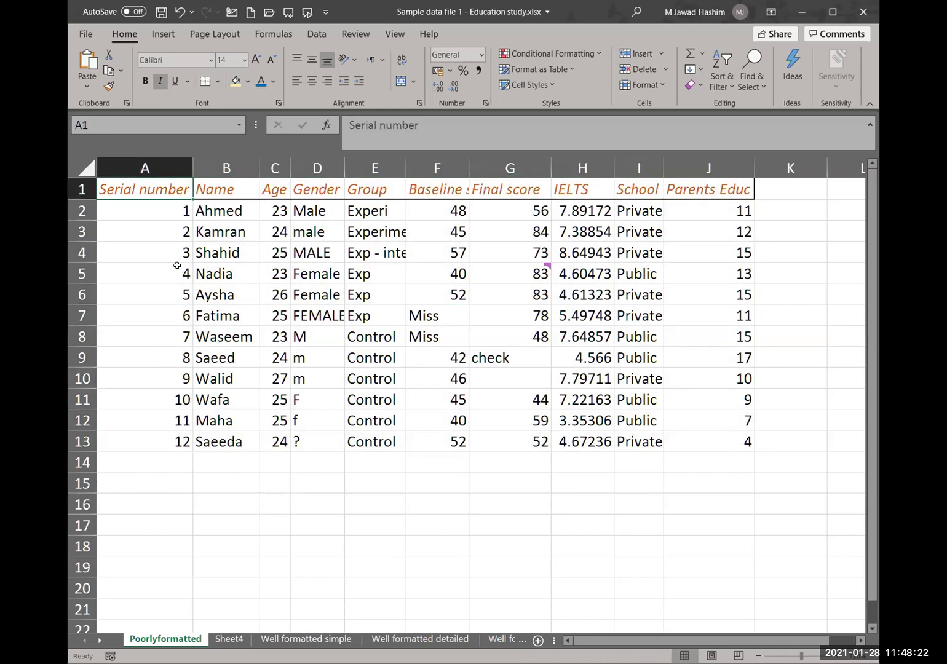
pyautogui.scroll(1, 175, 348)
pyautogui.scroll(3, 175, 348)
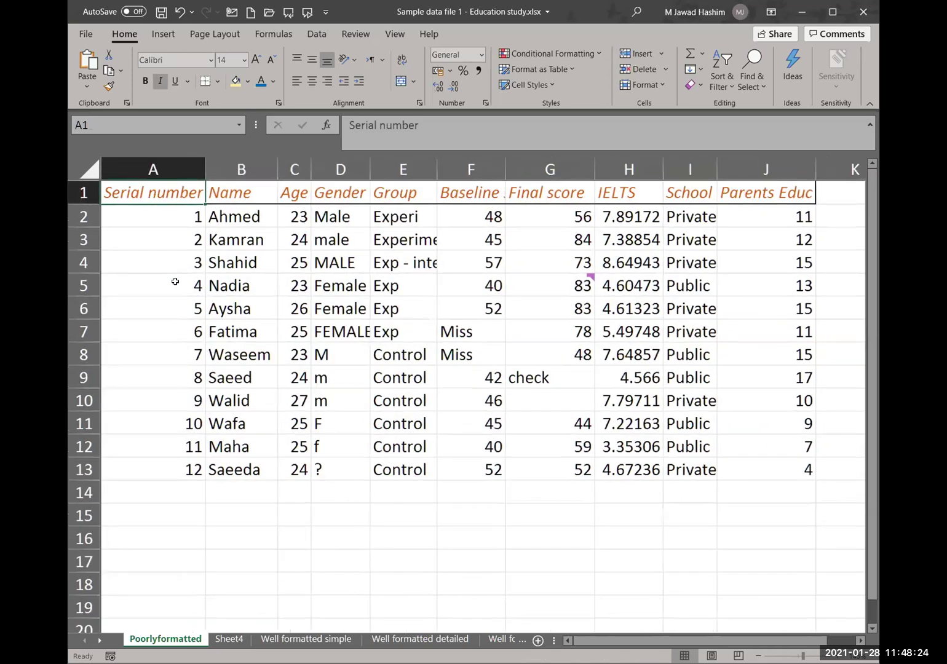
pyautogui.click(386, 131)
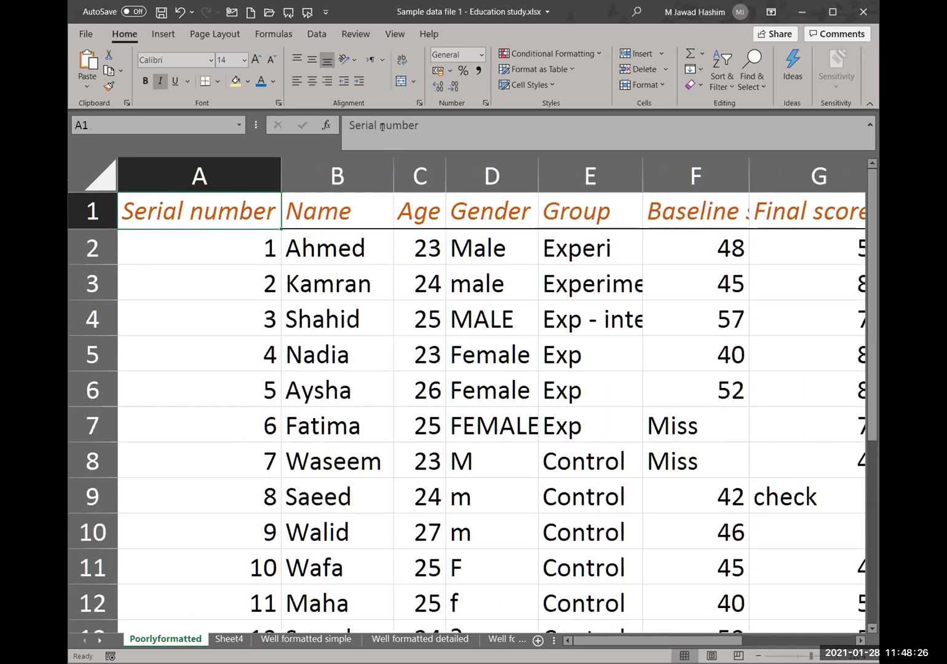
pyautogui.press('BackSpace')
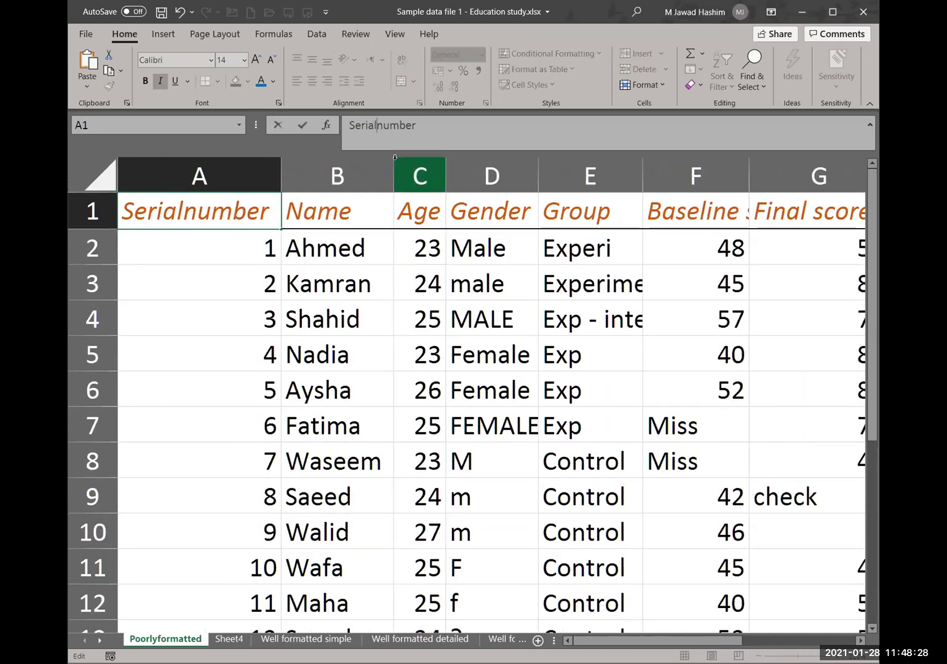
pyautogui.write('_')
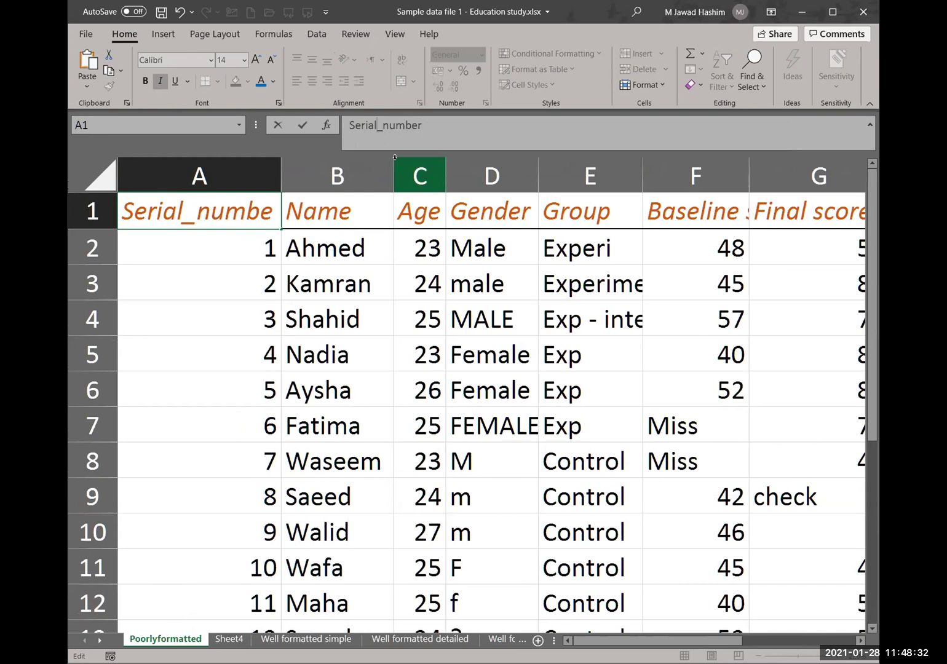
# Step: Change the heading text in A1 to Serial ID
pyautogui.press('Left')
pyautogui.press('Right')
pyautogui.press('Right')
pyautogui.press('Right')
pyautogui.press('Right')
pyautogui.press('Right')
pyautogui.press('Delete')
pyautogui.press('Right')
pyautogui.press('Right')
pyautogui.press('Right')
pyautogui.press('Right')
pyautogui.press('Right')
pyautogui.press('Right')
pyautogui.press('BackSpace')
pyautogui.press('BackSpace')
pyautogui.press('BackSpace')
pyautogui.press('BackSpace')
pyautogui.press('BackSpace')
pyautogui.press('BackSpace')
pyautogui.write('I')
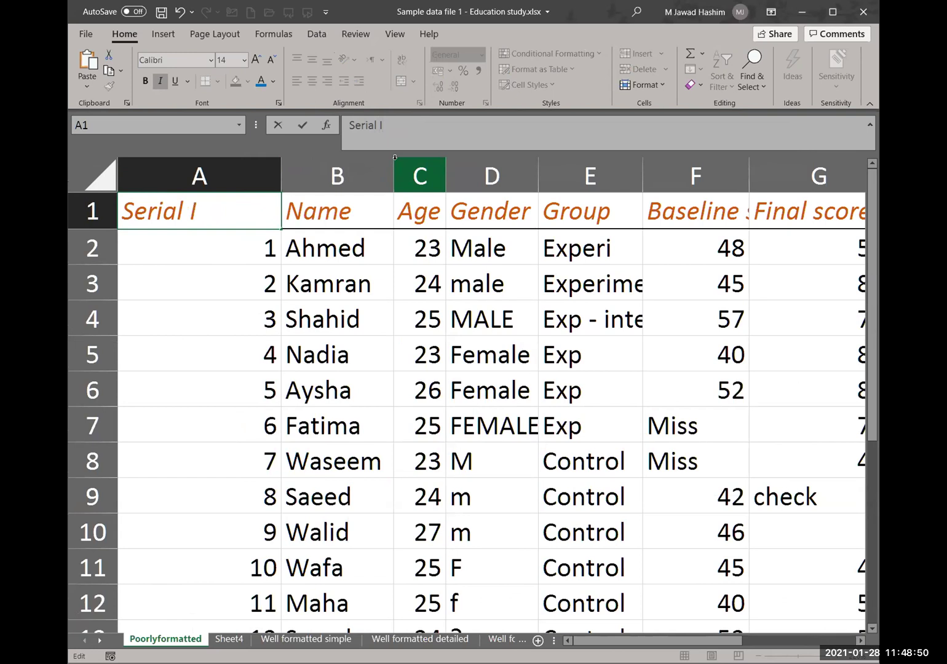
pyautogui.write('D')
# Step: Delete the whole Name column (column B) from the data table
pyautogui.click(340, 179)
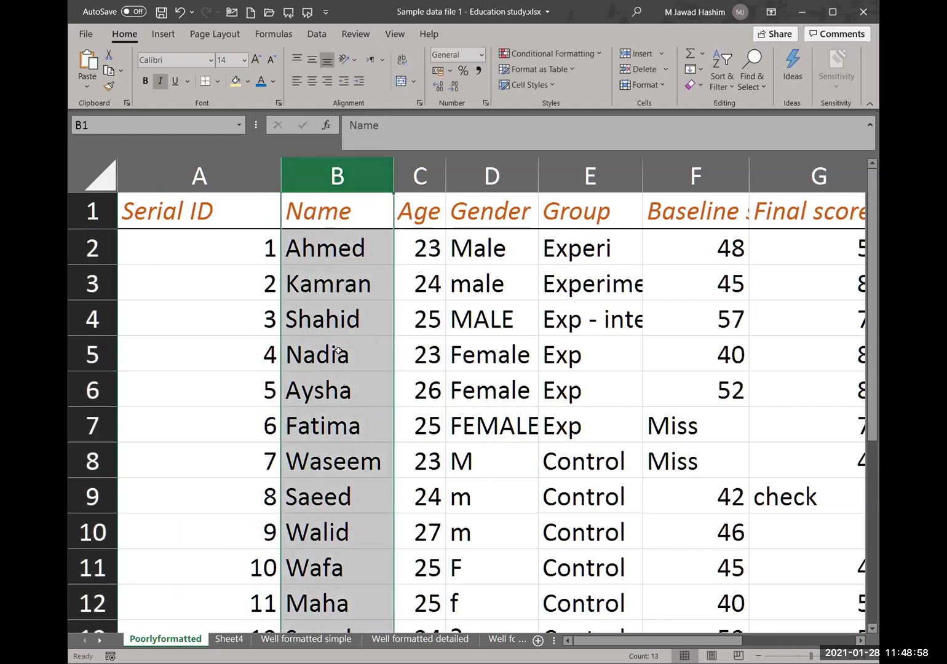
pyautogui.keyDown('ctrl'); pyautogui.scroll(-2, 337, 351); pyautogui.keyUp('ctrl')
pyautogui.keyDown('ctrl'); pyautogui.scroll(-1, 281, 168); pyautogui.keyUp('ctrl')
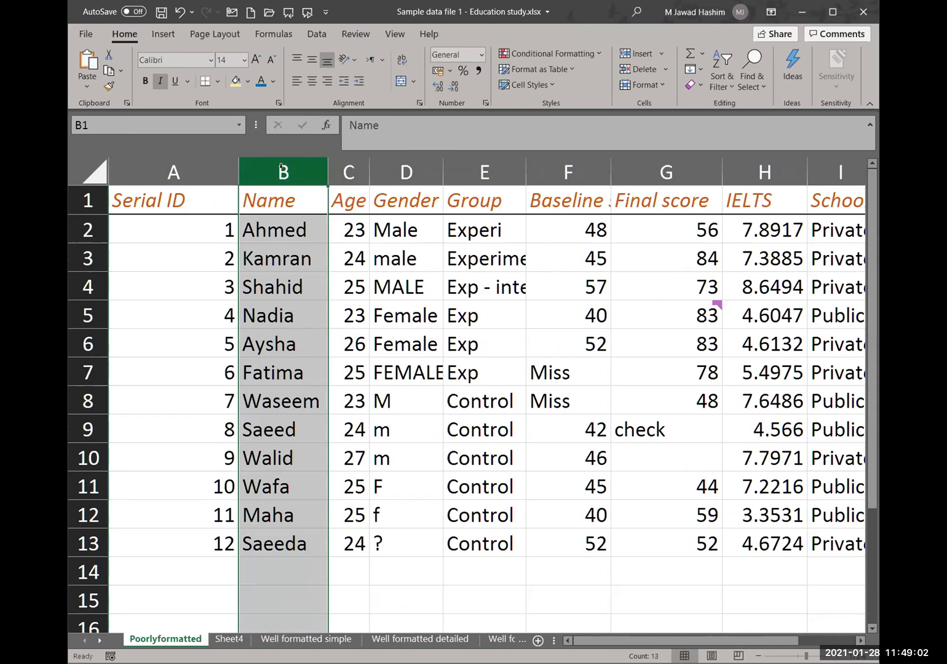
pyautogui.rightClick(282, 171)
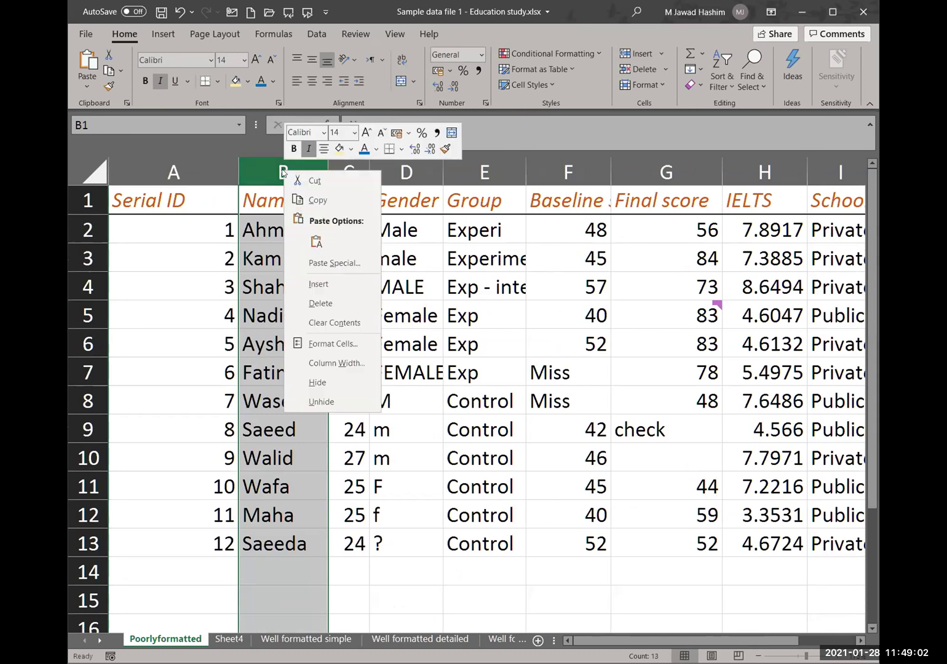
pyautogui.click(322, 293)
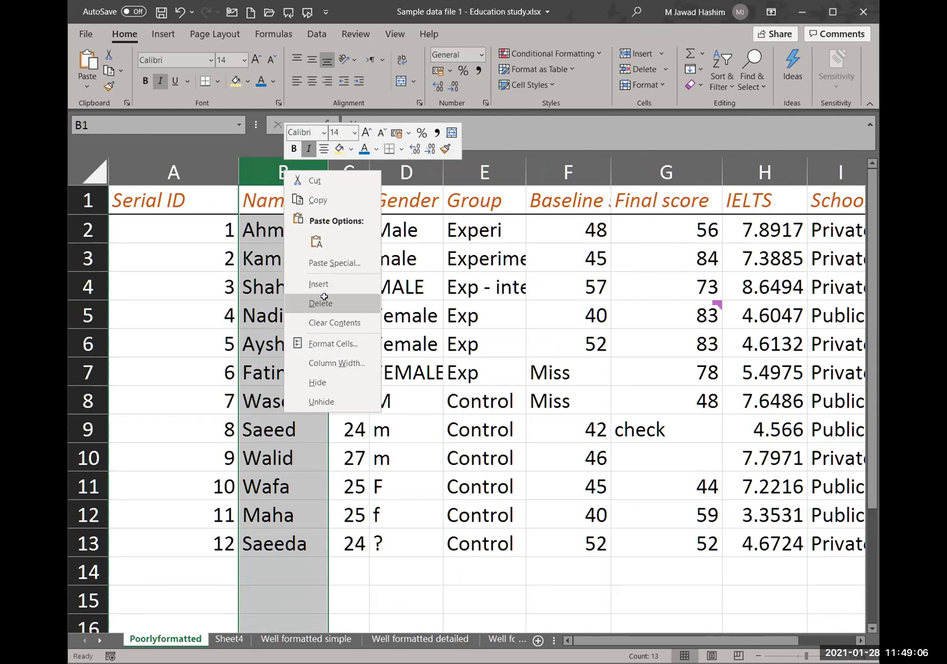
pyautogui.click(324, 299)
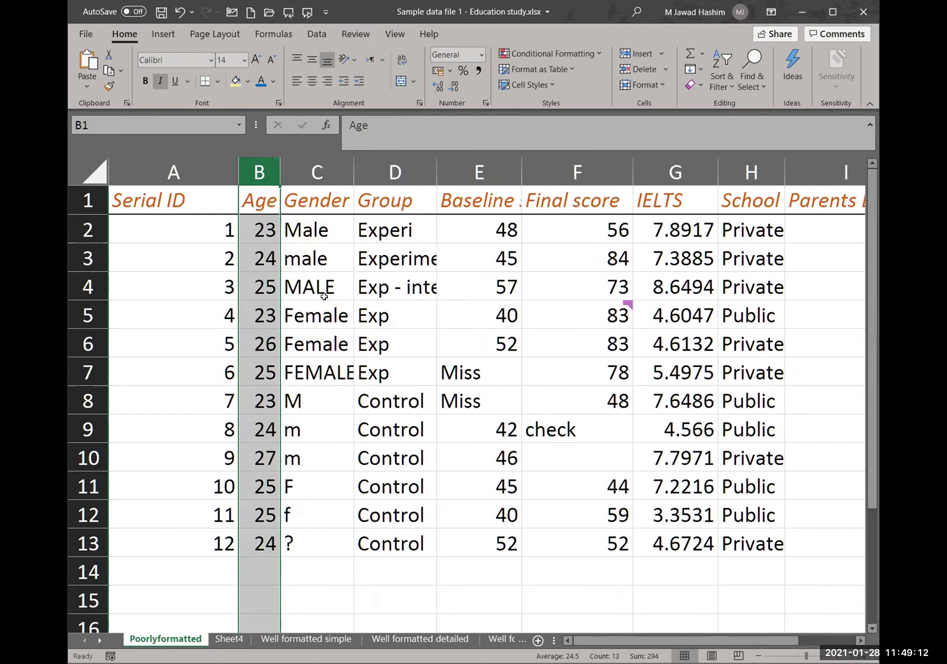
pyautogui.click(300, 508)
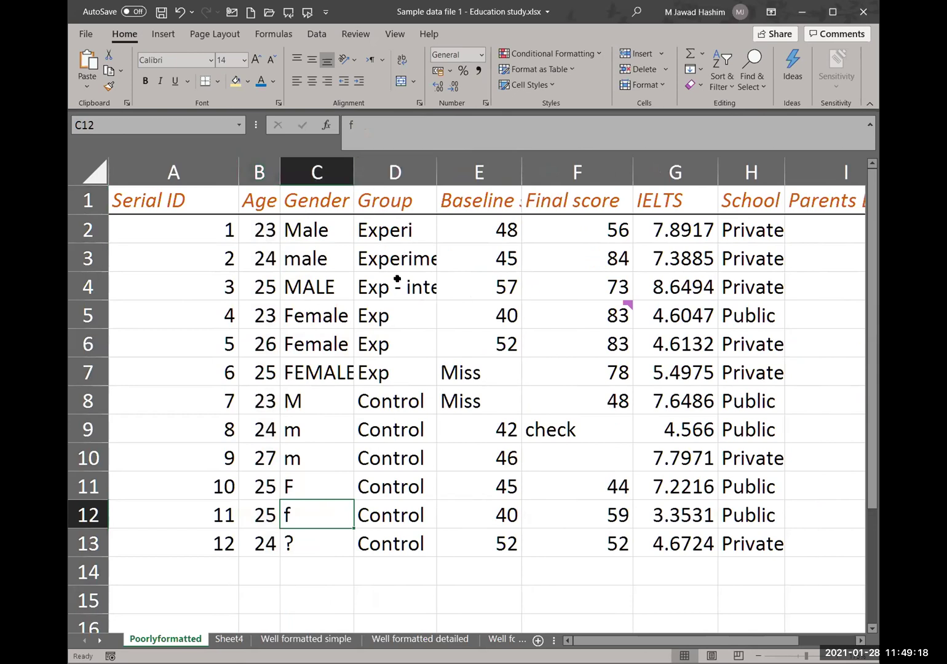
pyautogui.click(683, 511)
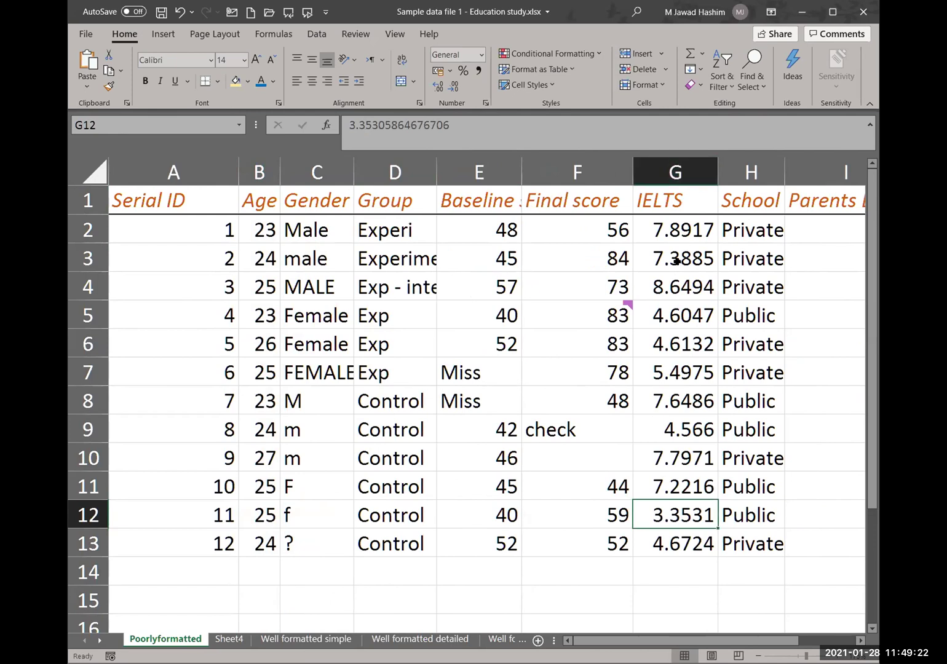
pyautogui.click(679, 568)
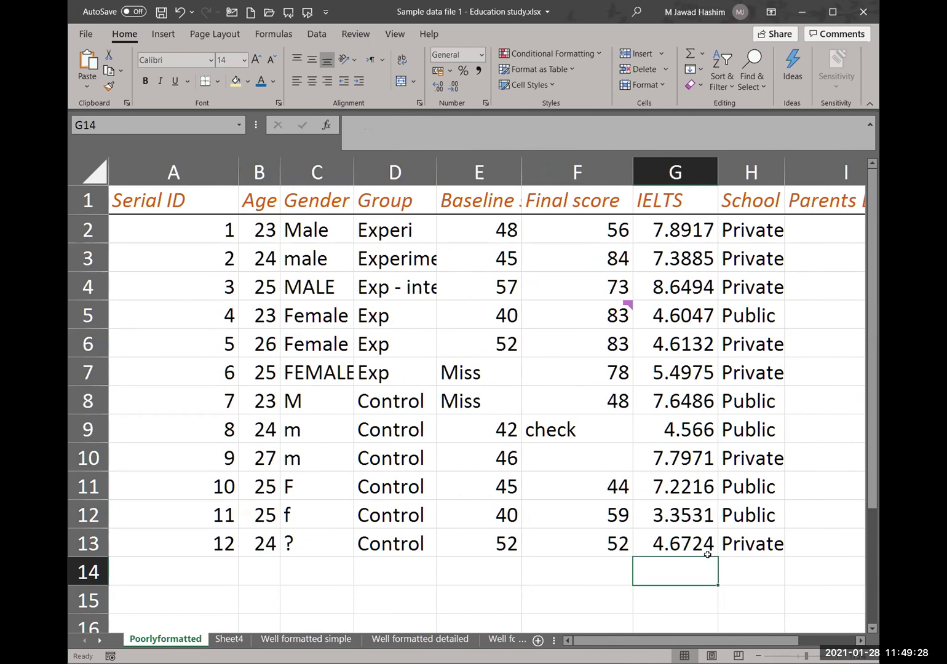
pyautogui.click(410, 605)
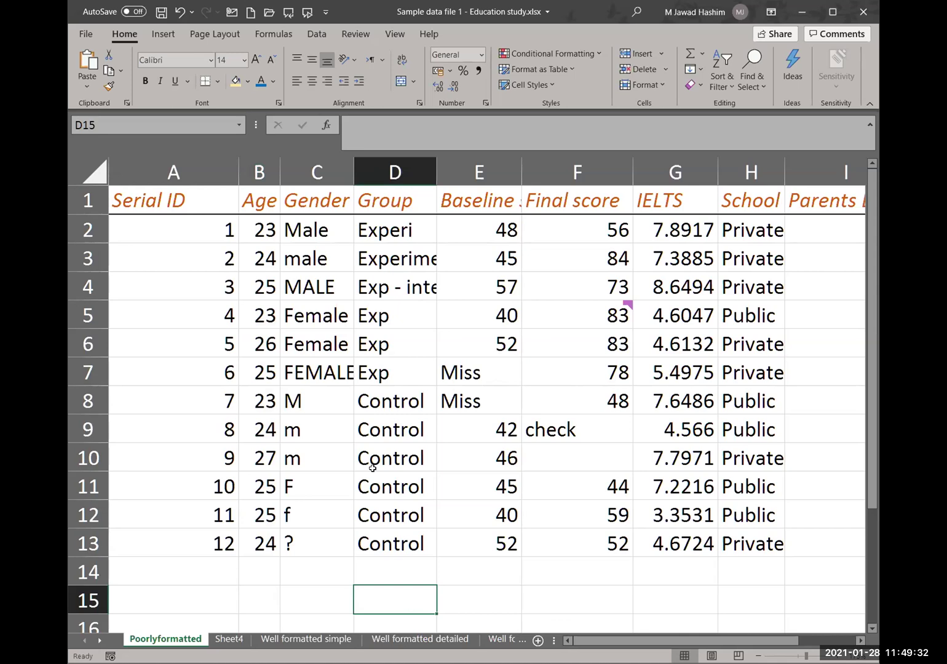
# Step: Set up data validation on the Age column (column B) to allow only decimals between 0 and 125
pyautogui.click(259, 172)
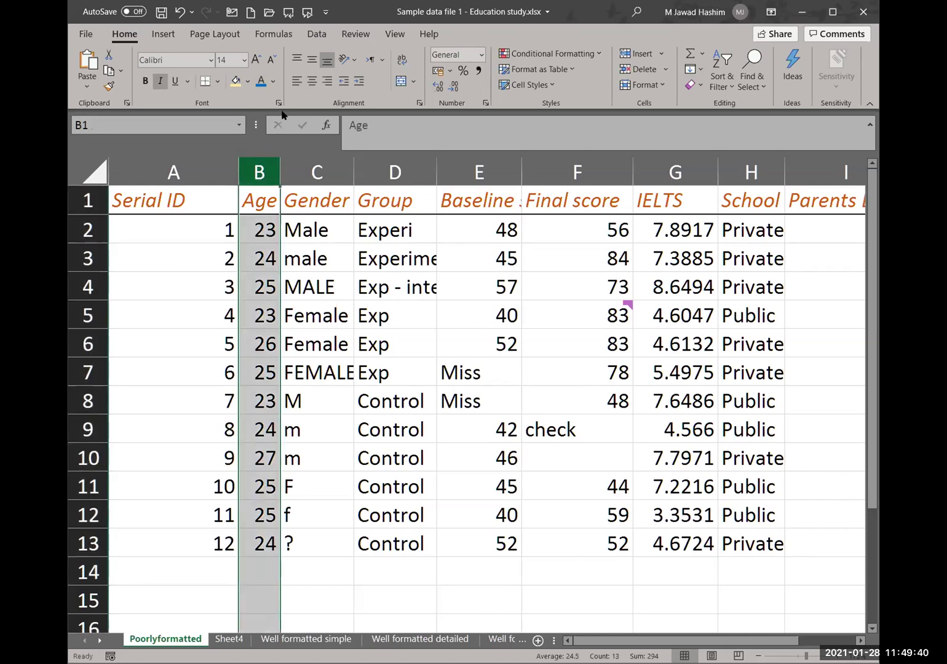
pyautogui.click(315, 33)
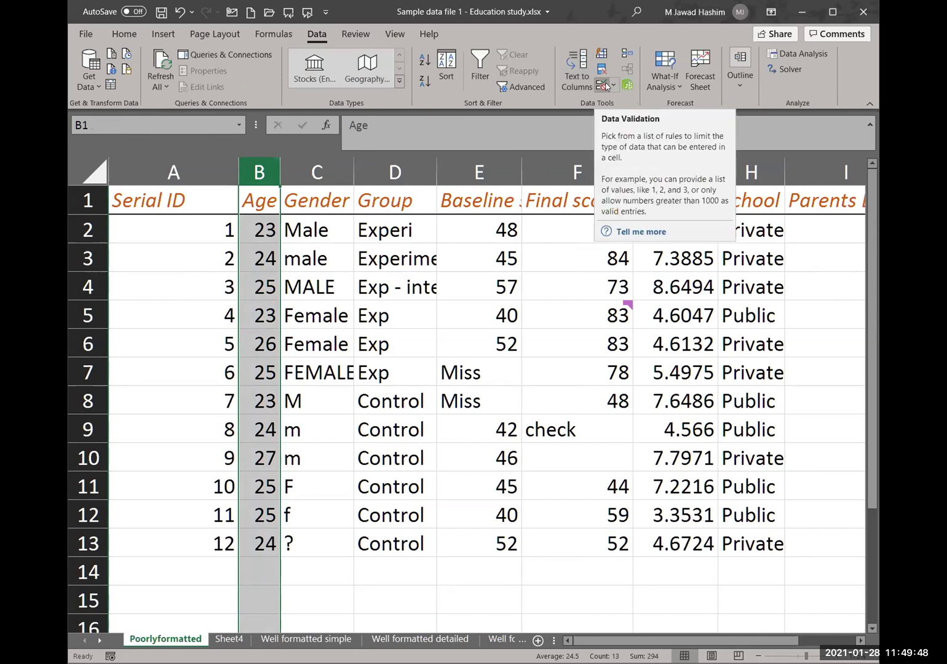
pyautogui.click(614, 86)
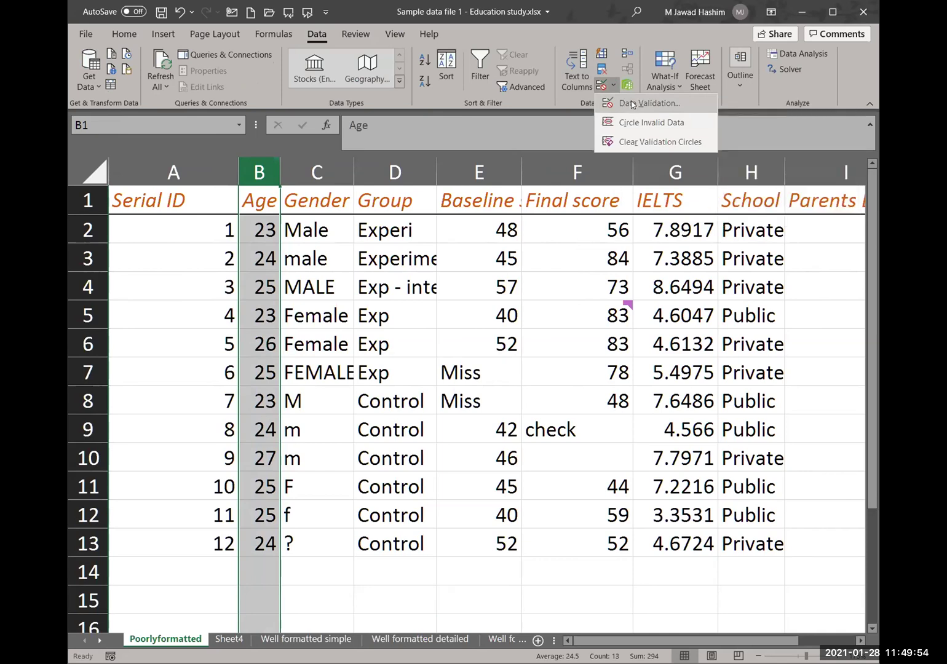
pyautogui.click(632, 104)
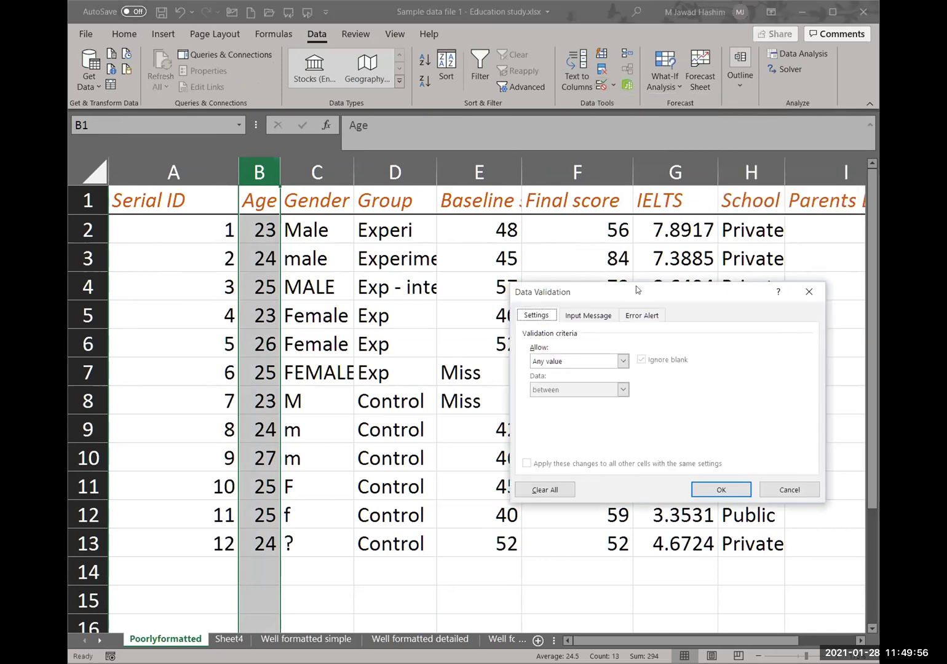
pyautogui.moveTo(636, 286); pyautogui.dragTo(431, 223)
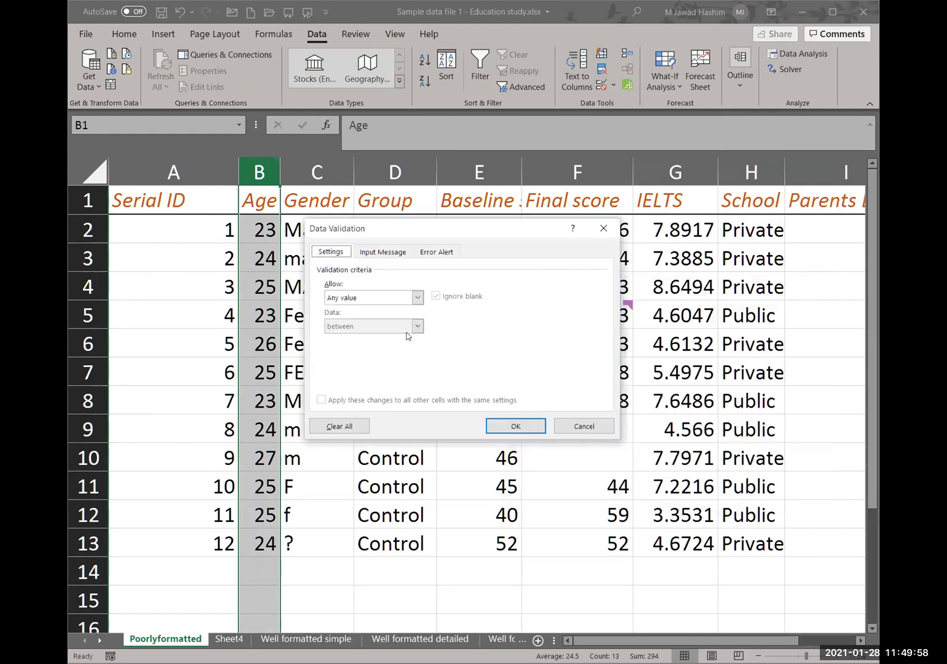
pyautogui.click(419, 299)
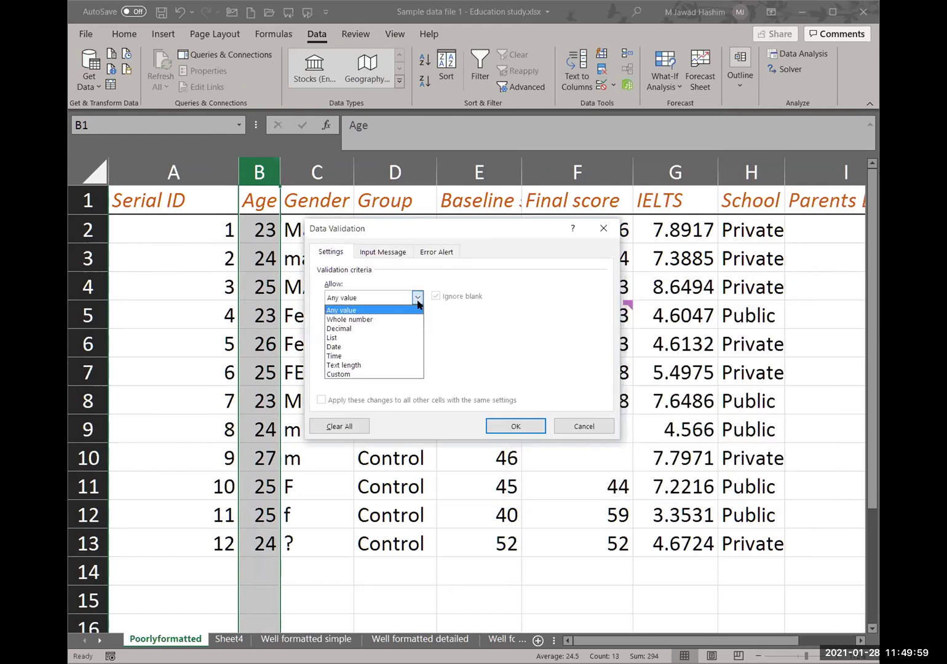
pyautogui.click(361, 327)
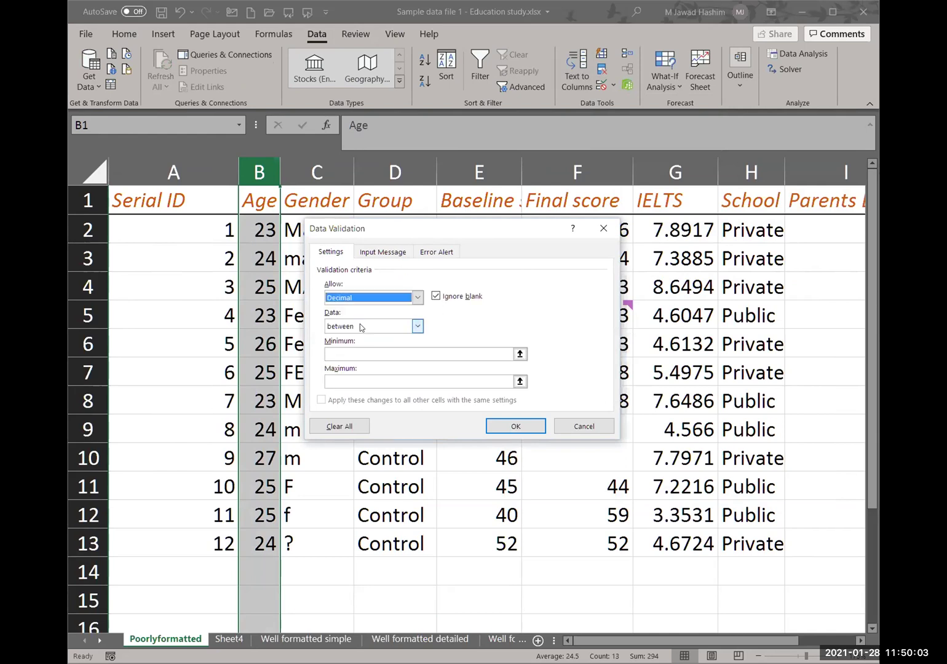
pyautogui.click(378, 354)
pyautogui.write('0')
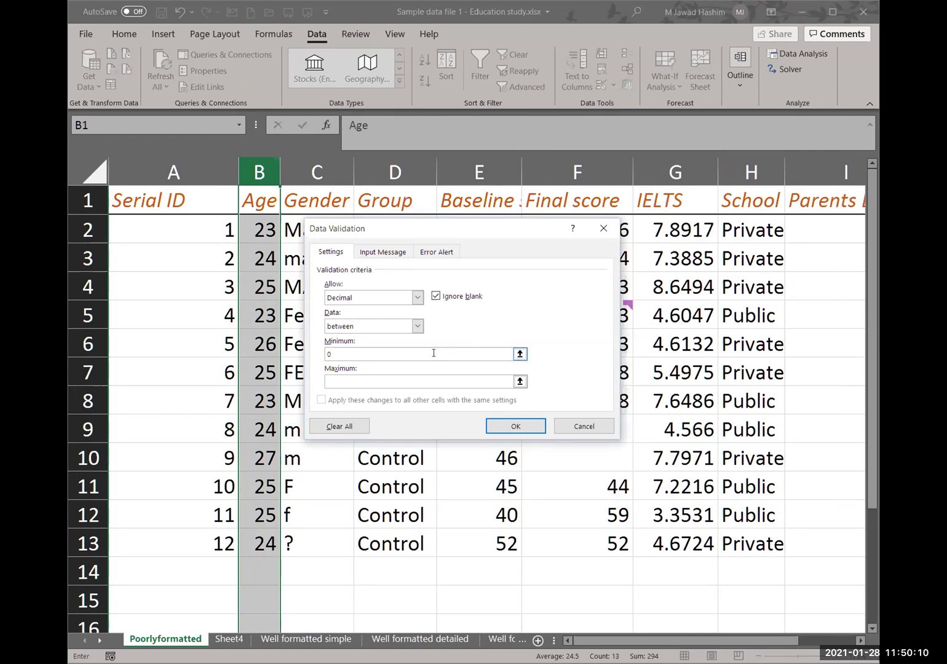
pyautogui.click(428, 379)
pyautogui.write('125')
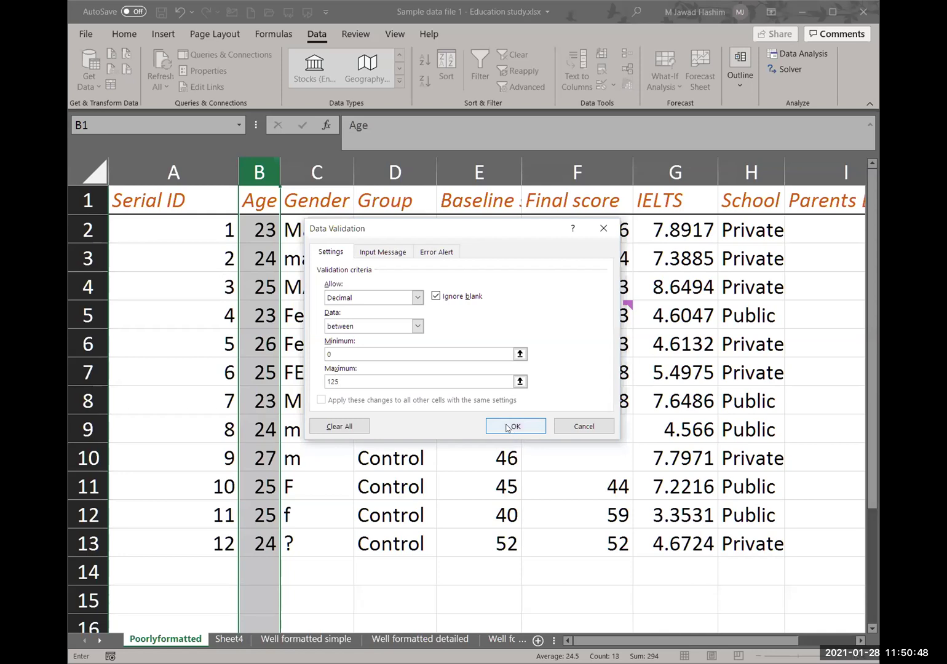
# Step: Add the Stop error alert message "Are you crazy?!" to the Age column's validation and apply the rule
pyautogui.click(432, 251)
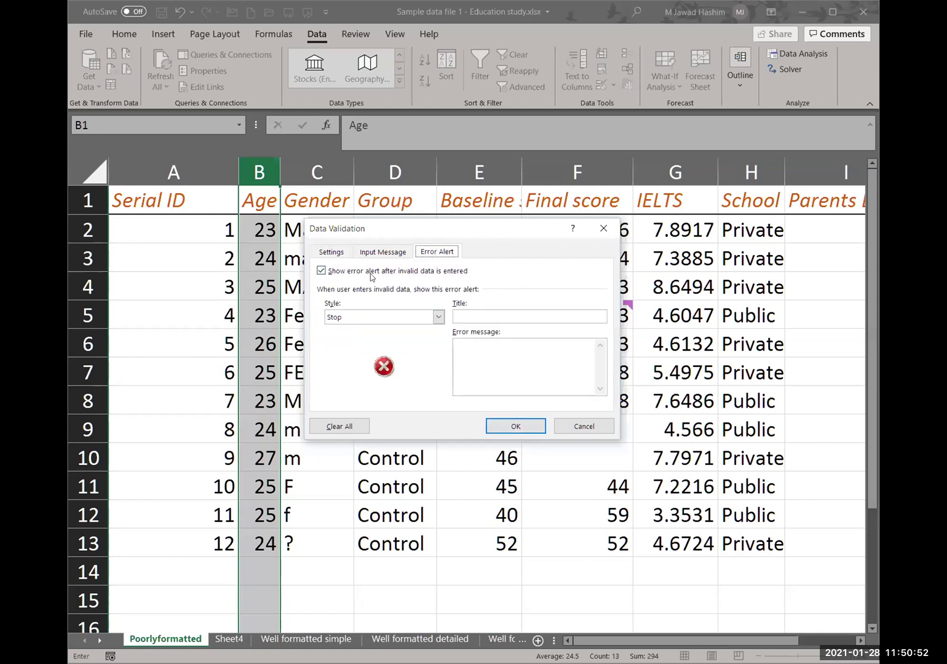
pyautogui.click(463, 360)
pyautogui.write('Are you craz')
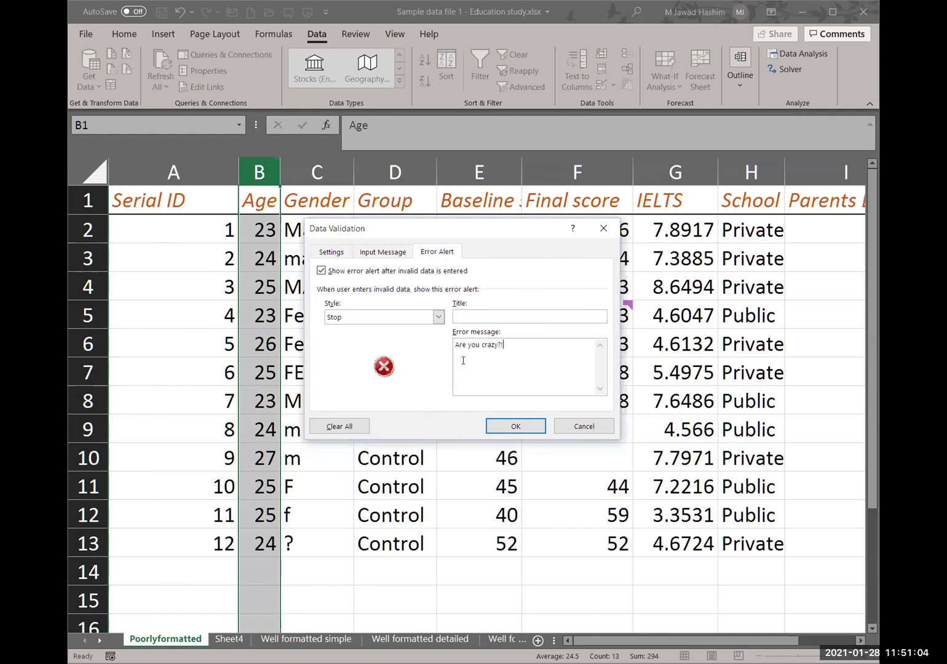
pyautogui.click(505, 424)
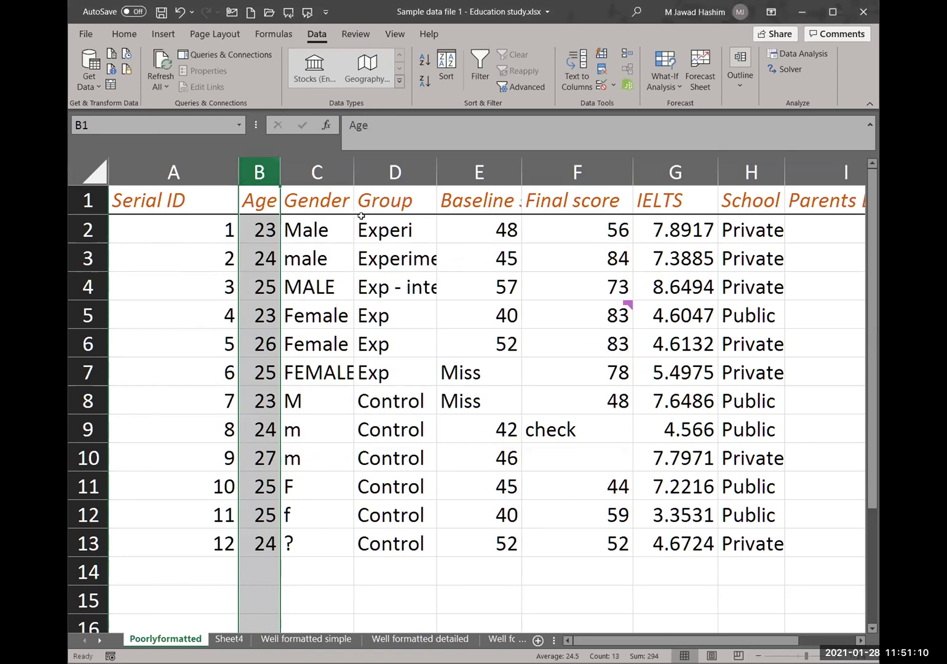
# Step: Apply data validation to the IELTS column (column G) that allows only decimals between 0 and 9.9
pyautogui.click(642, 167)
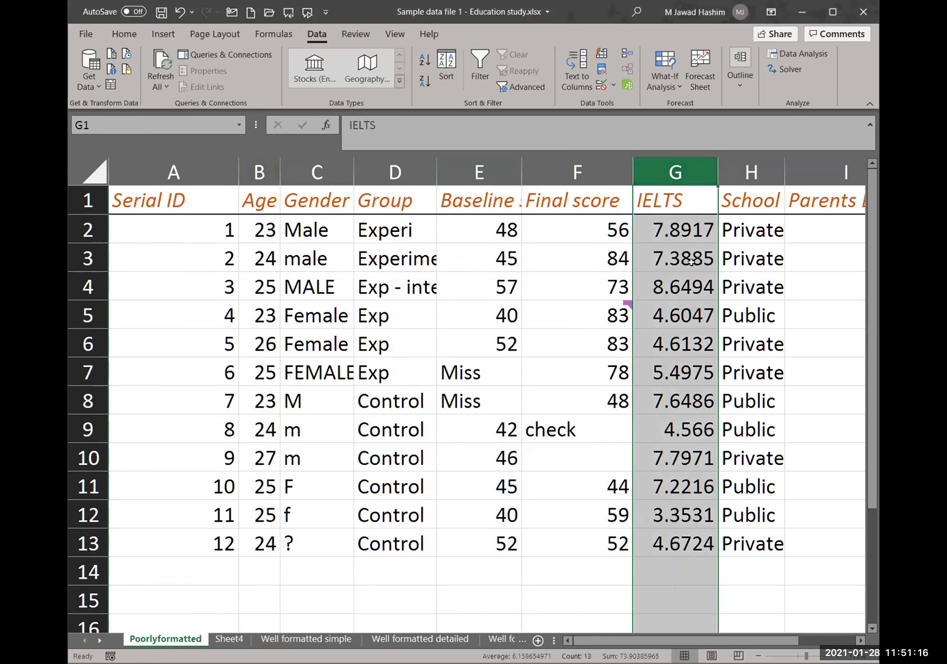
pyautogui.click(613, 84)
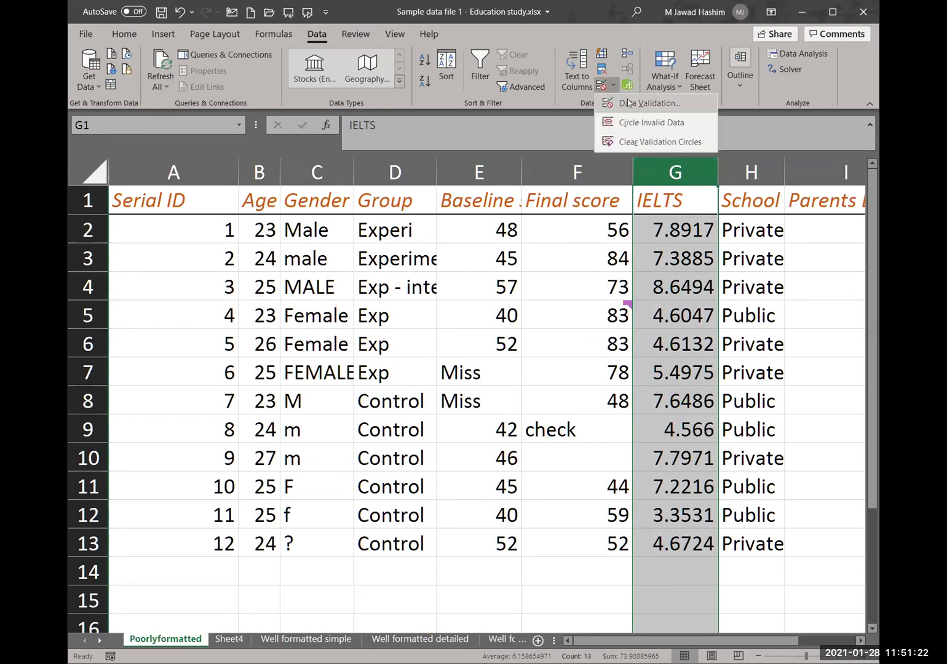
pyautogui.click(628, 103)
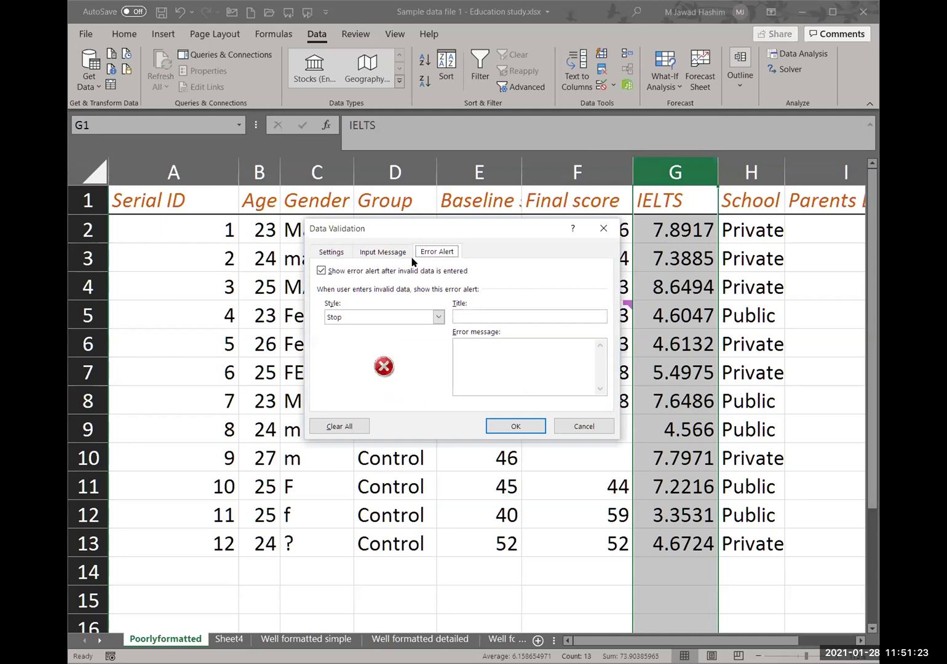
pyautogui.click(331, 253)
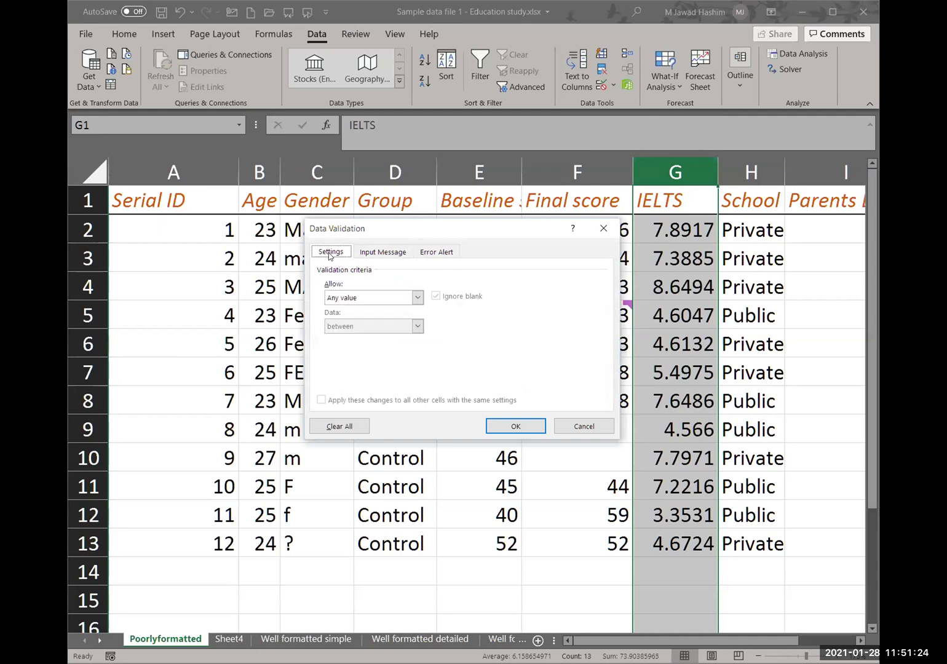
pyautogui.click(354, 299)
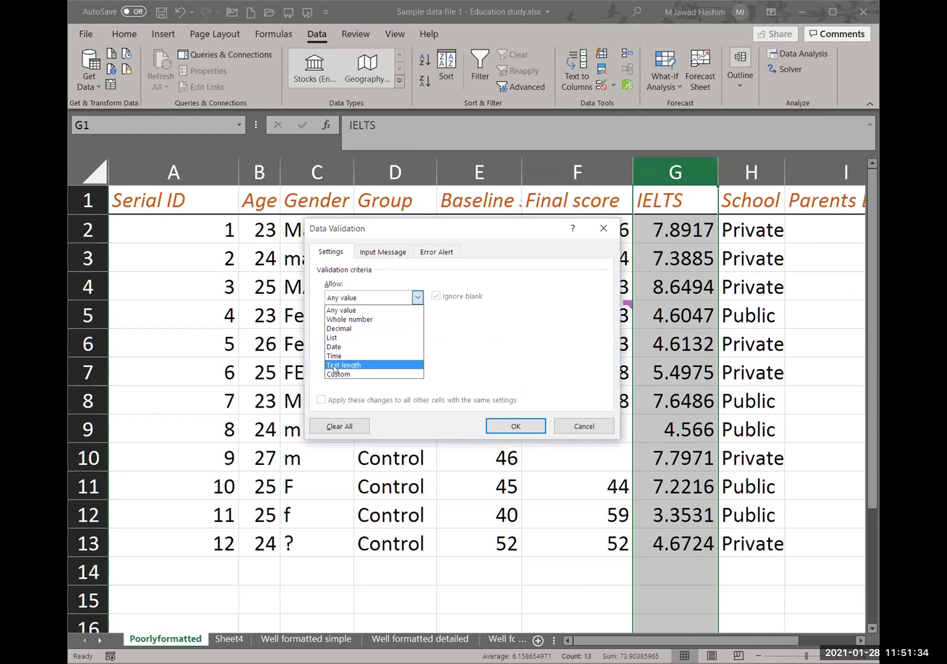
pyautogui.click(340, 327)
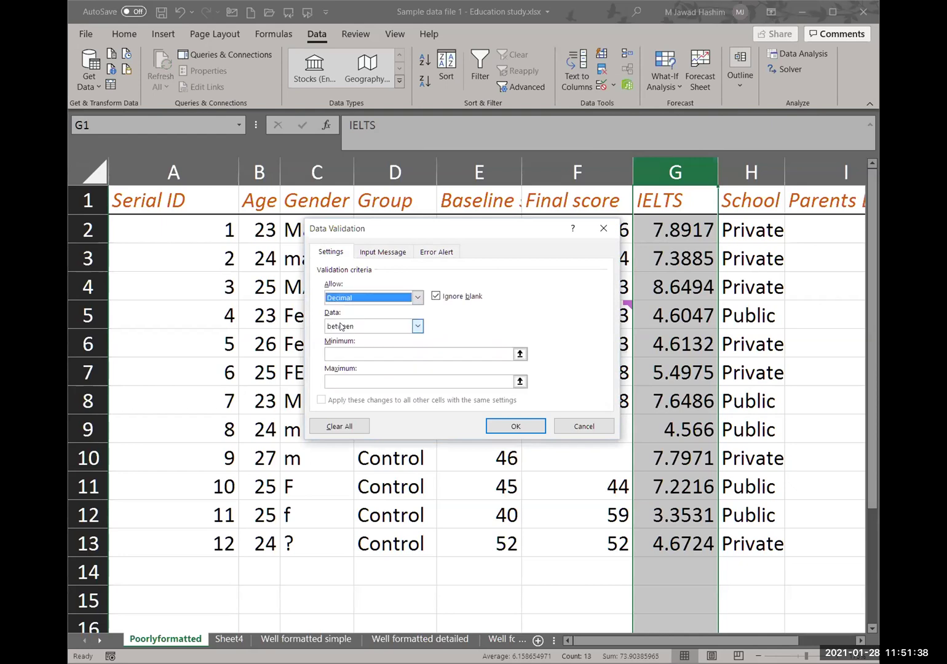
pyautogui.click(508, 354)
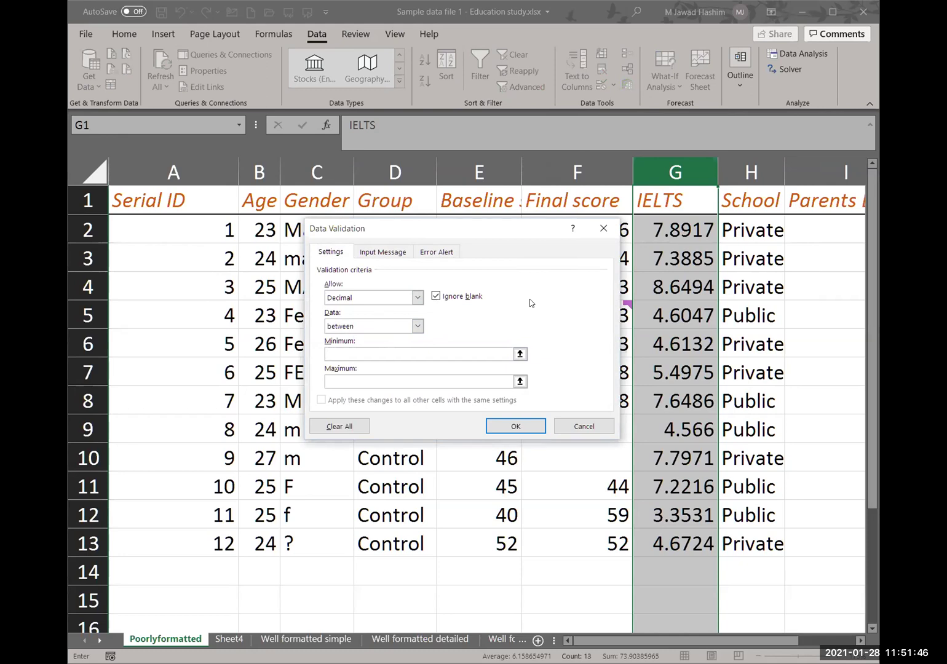
pyautogui.write('0')
pyautogui.click(442, 380)
pyautogui.write('99')
pyautogui.press('BackSpace')
pyautogui.write('.9')
pyautogui.click(504, 427)
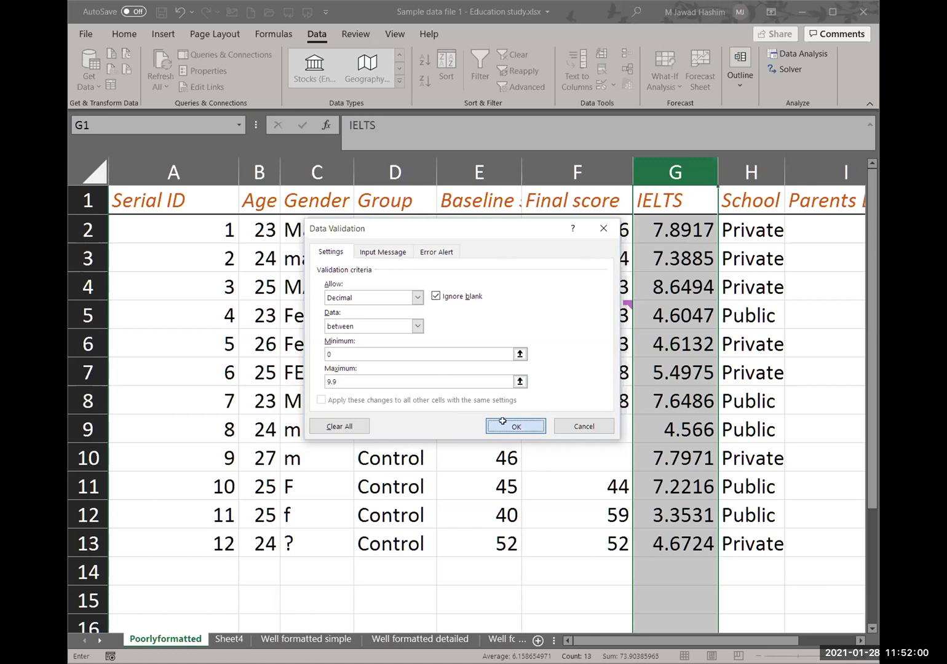
# Step: Test the IELTS validation rule by trying to enter 11 and -1 in cell G14
pyautogui.click(643, 565)
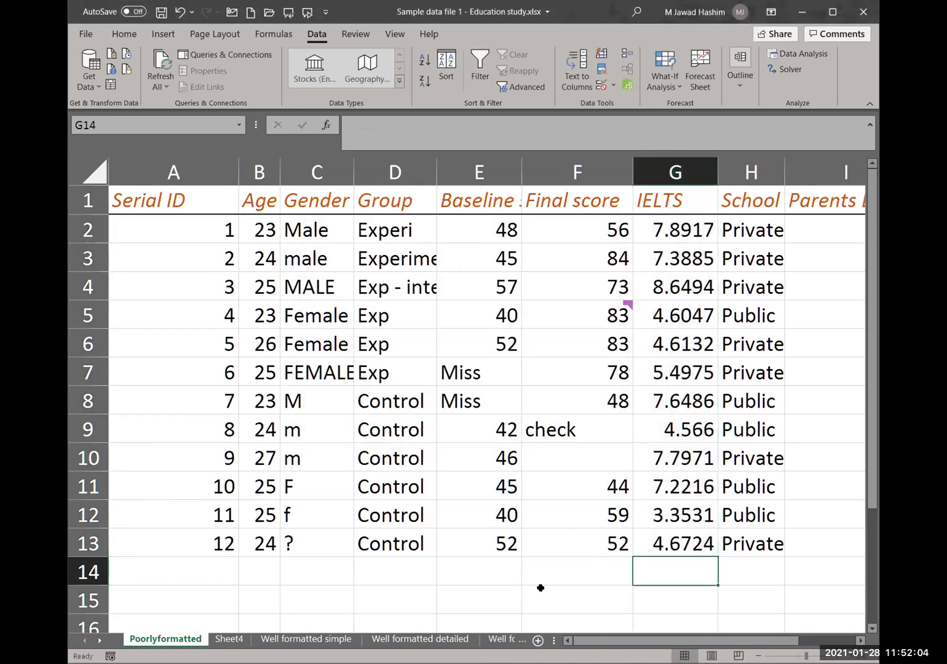
pyautogui.write('11')
pyautogui.press('Return')
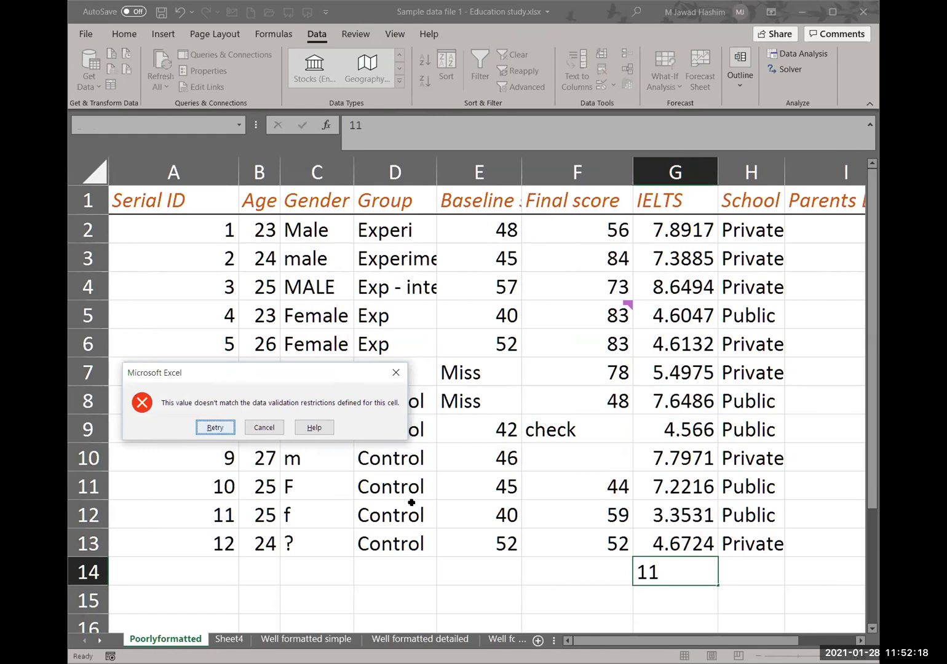
pyautogui.press('Return')
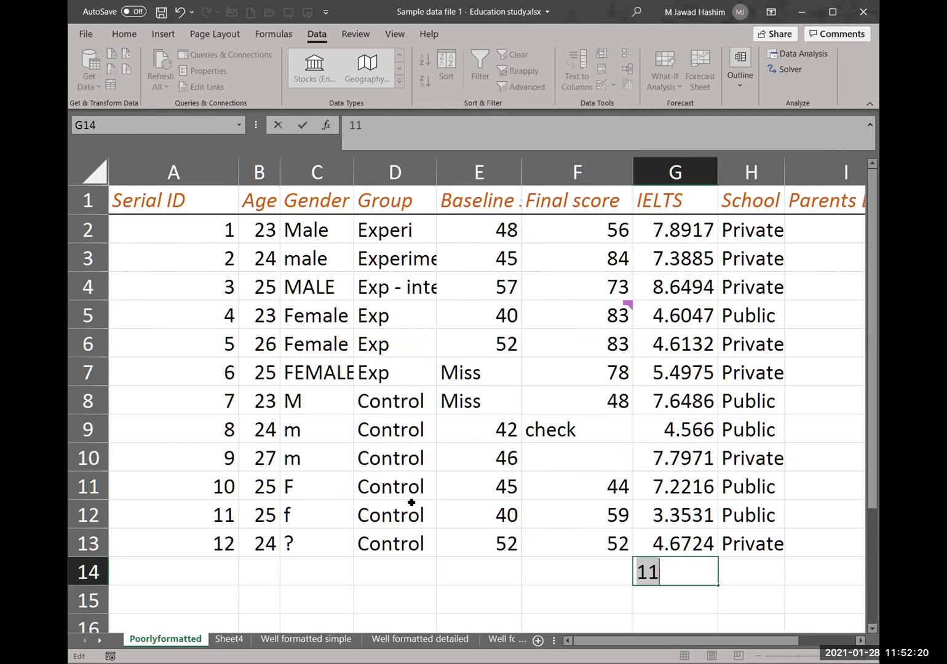
pyautogui.write('8')
pyautogui.press('BackSpace')
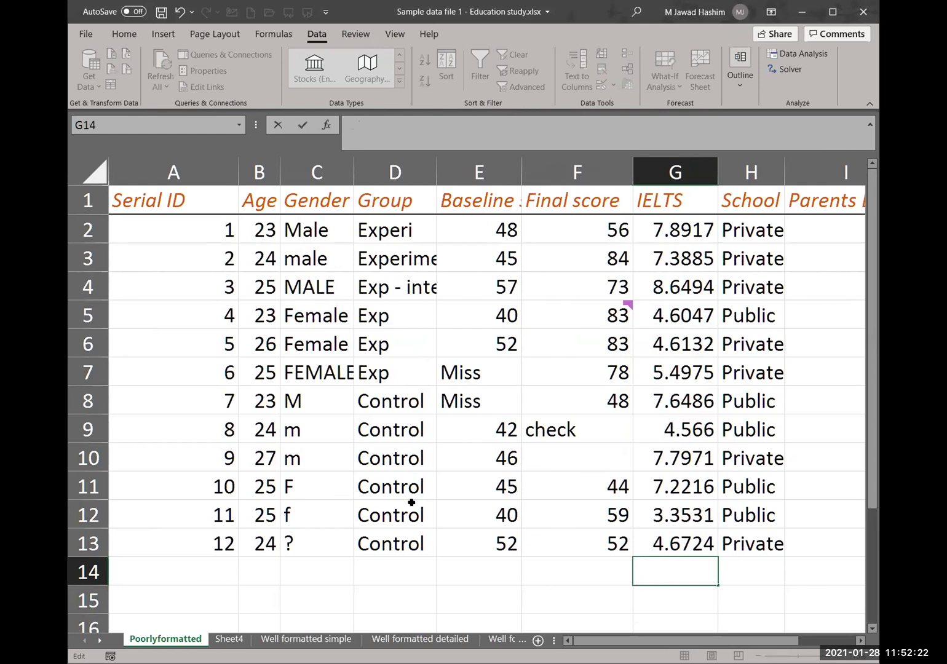
pyautogui.write('-1')
pyautogui.press('Return')
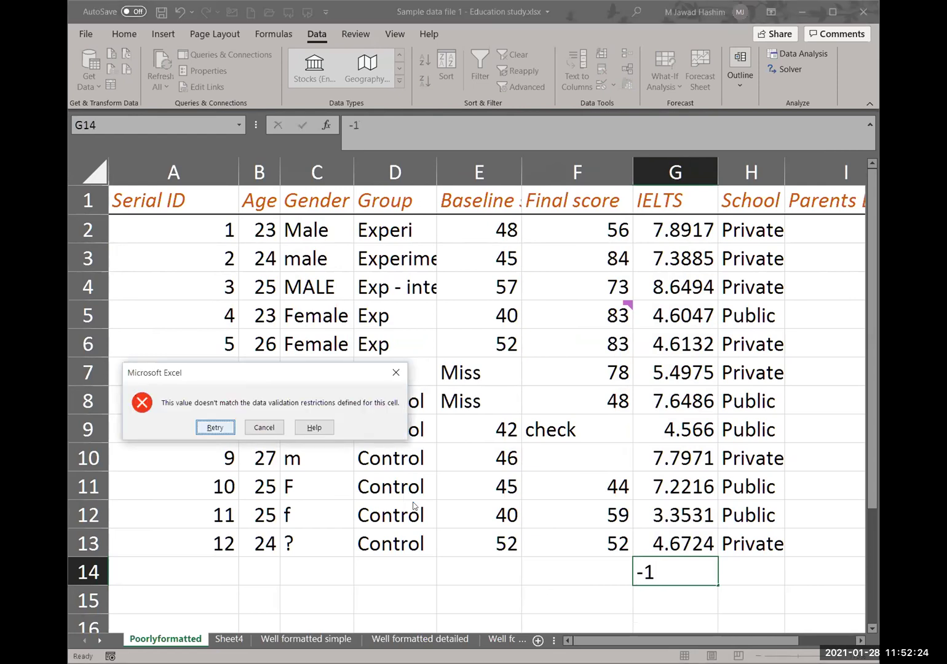
pyautogui.press('Return')
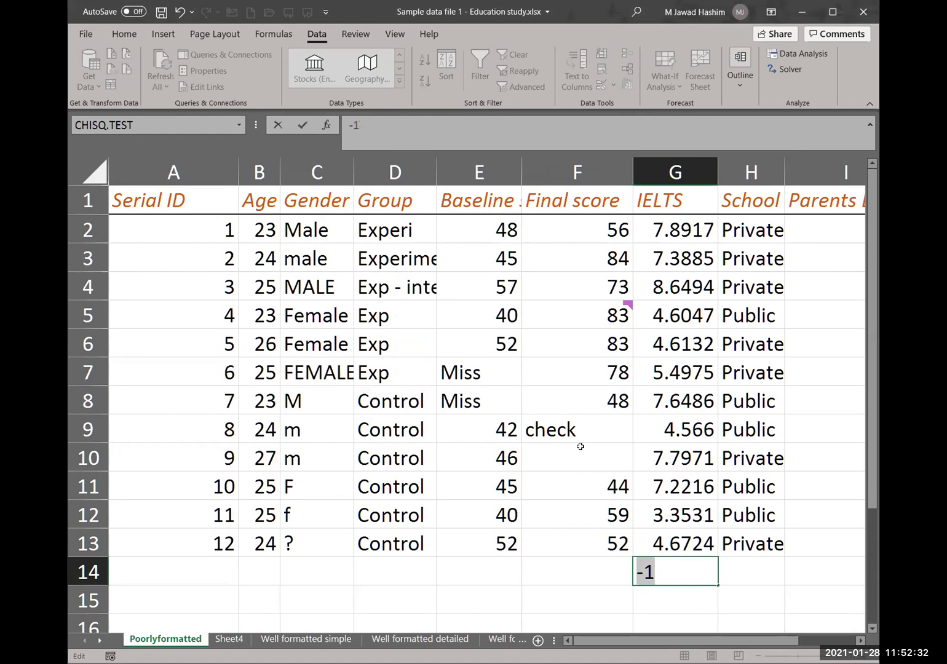
pyautogui.press('BackSpace')
pyautogui.press('BackSpace')
pyautogui.write('=')
pyautogui.click(311, 338)
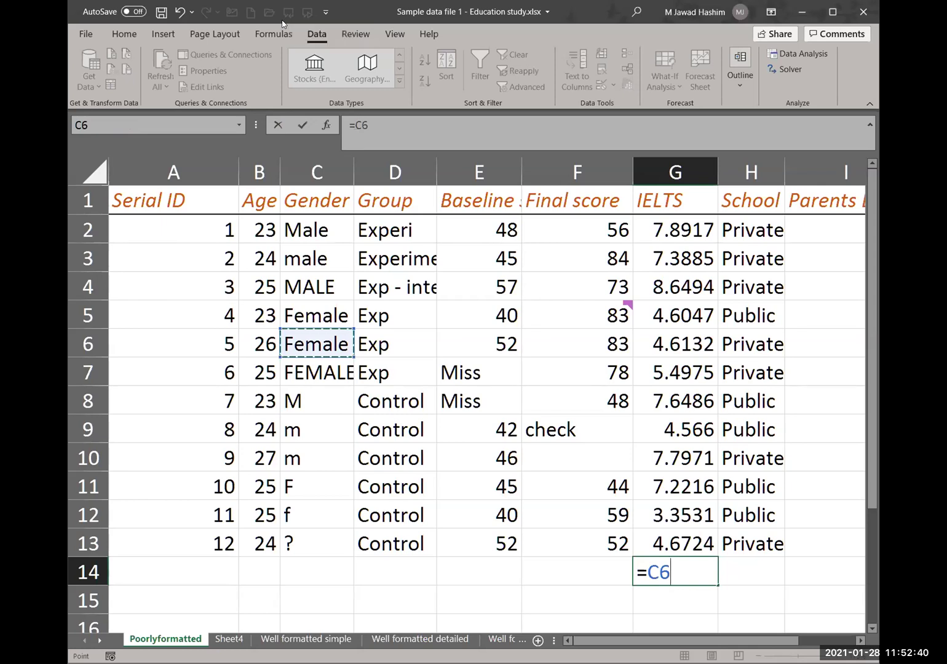
pyautogui.click(588, 589)
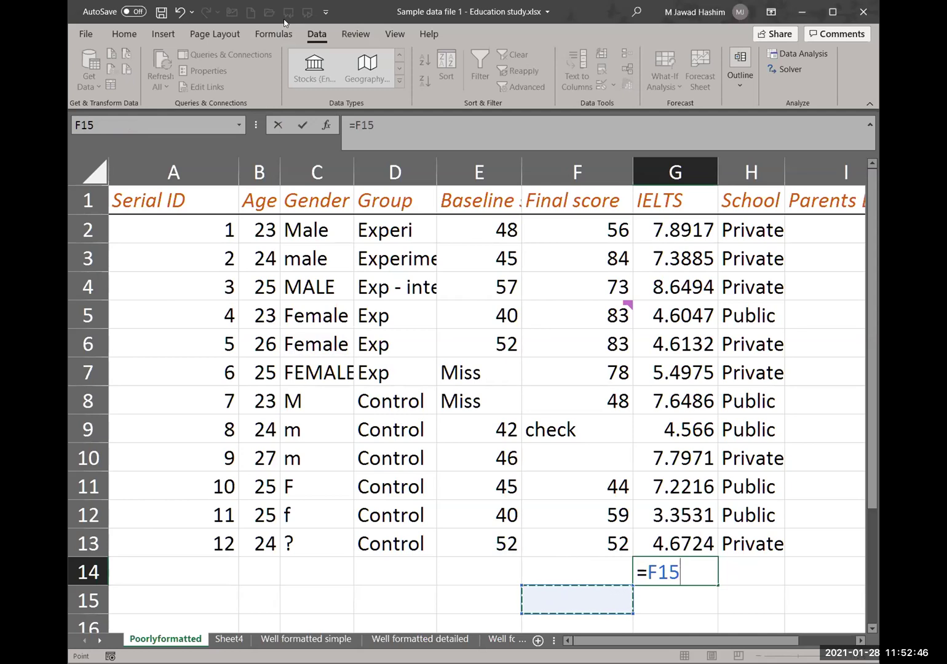
pyautogui.click(324, 601)
pyautogui.press('Escape')
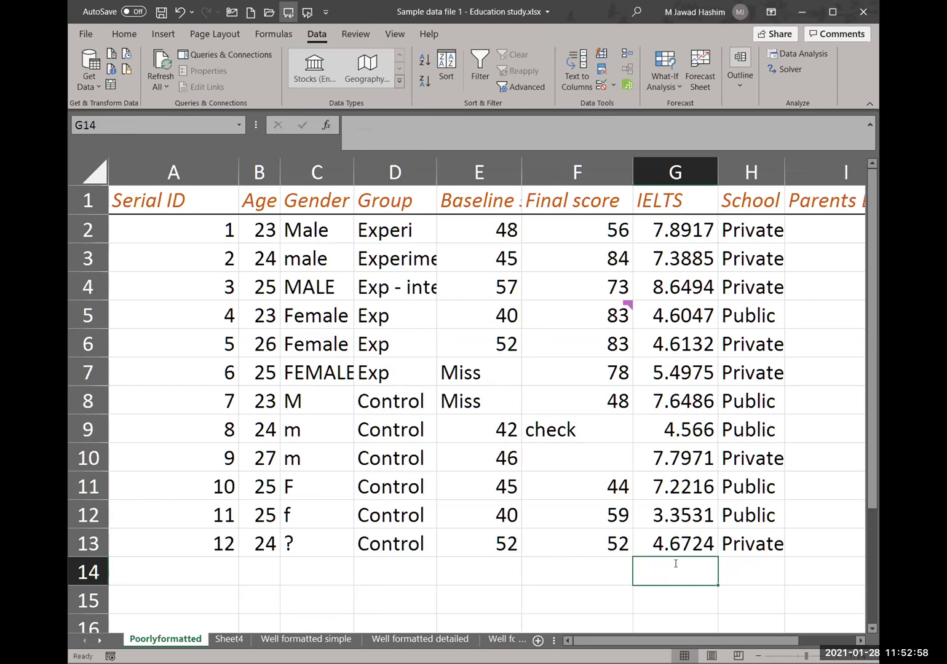
# Step: Enter the valid test scores 2, 3 and 3.56 in cells G14 to G16 of the IELTS column
pyautogui.write('25')
pyautogui.press('BackSpace')
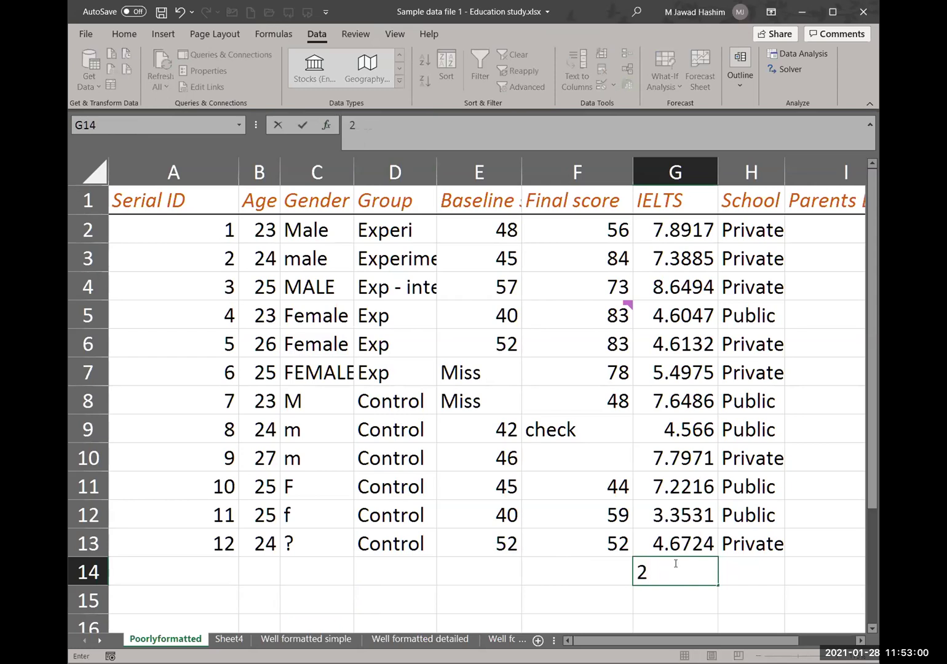
pyautogui.press('Return')
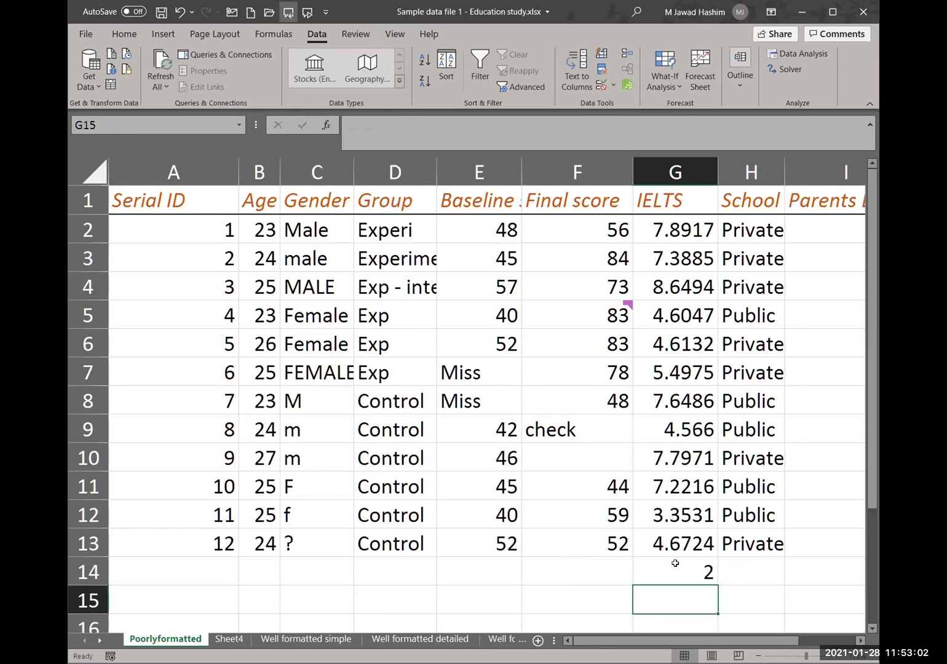
pyautogui.write('3')
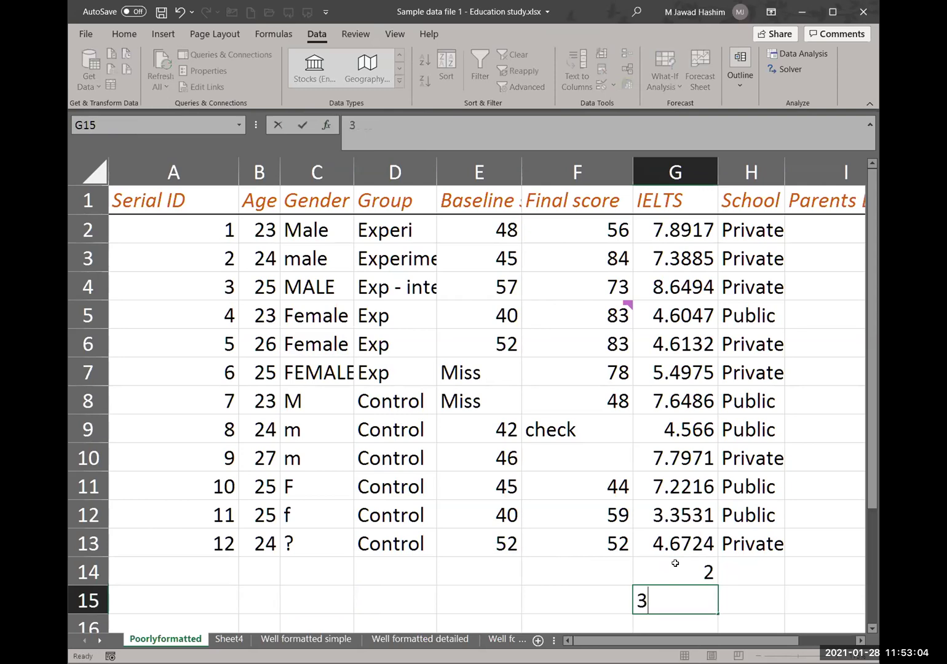
pyautogui.press('Return')
pyautogui.write('3.56')
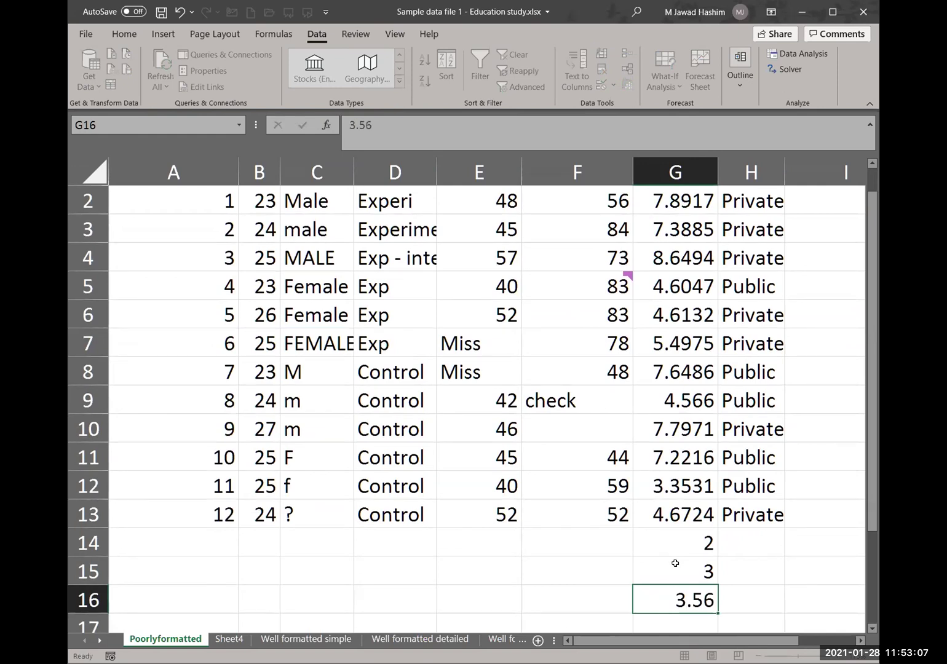
# Step: Change the column heading in cell A1 of the Poorlyformatted sheet to "Form number"
pyautogui.press('Return')
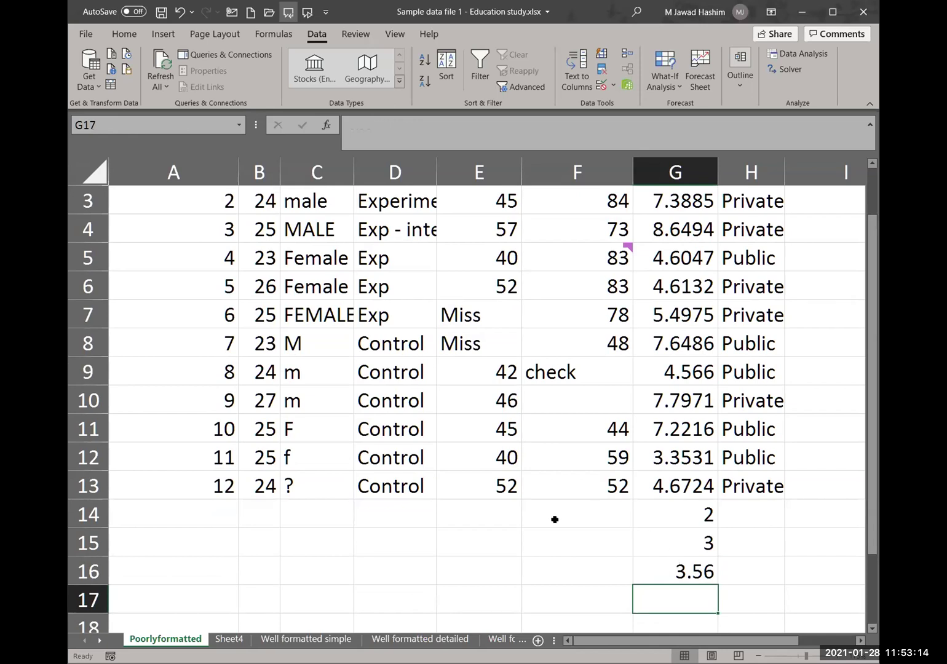
pyautogui.scroll(3, 554, 519)
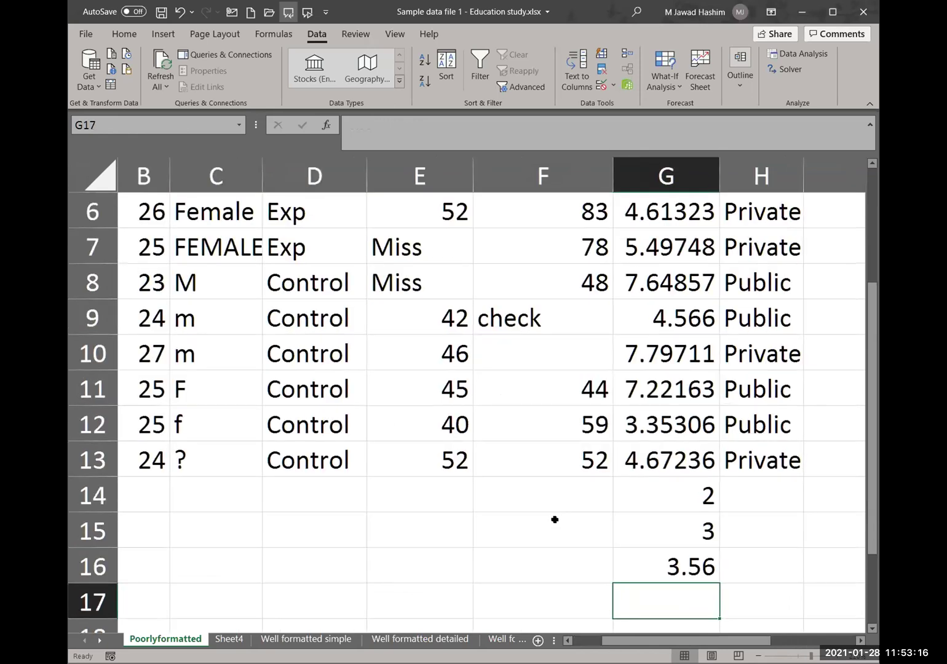
pyautogui.scroll(-3, 554, 518)
pyautogui.scroll(-2, 459, 519)
pyautogui.scroll(-1, 323, 528)
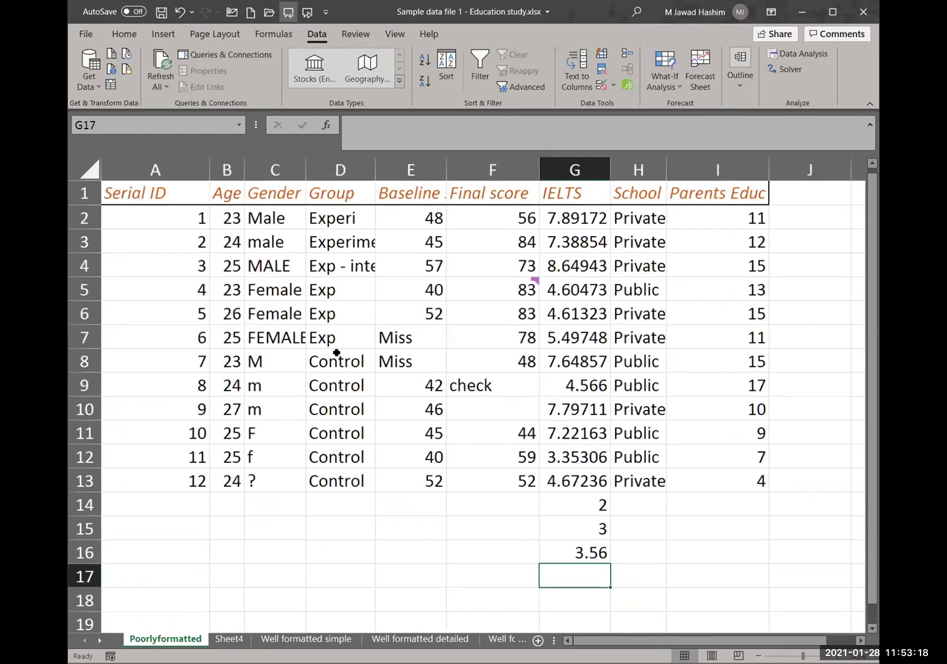
pyautogui.click(131, 194)
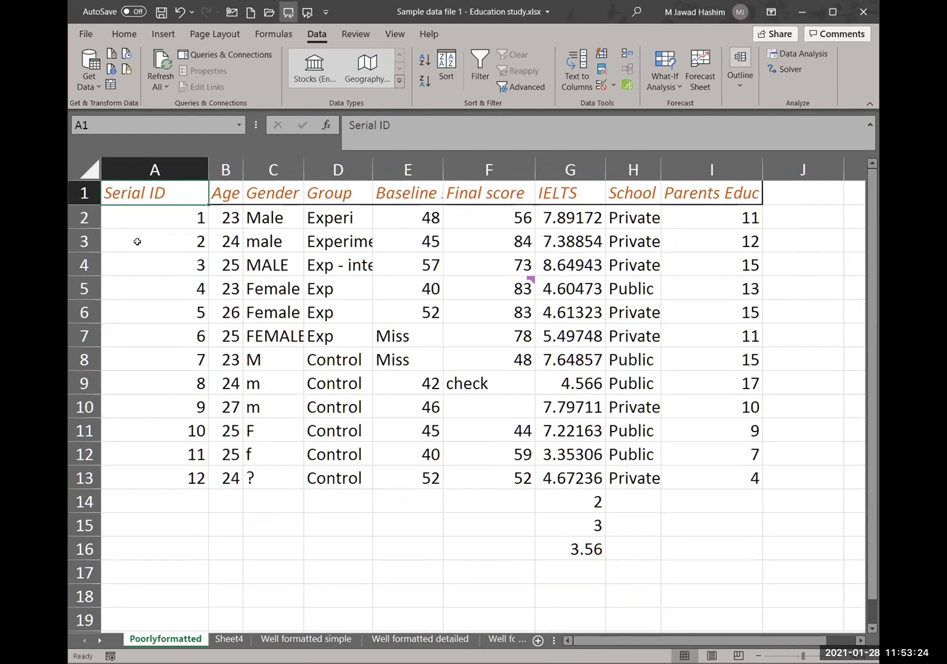
pyautogui.write('For')
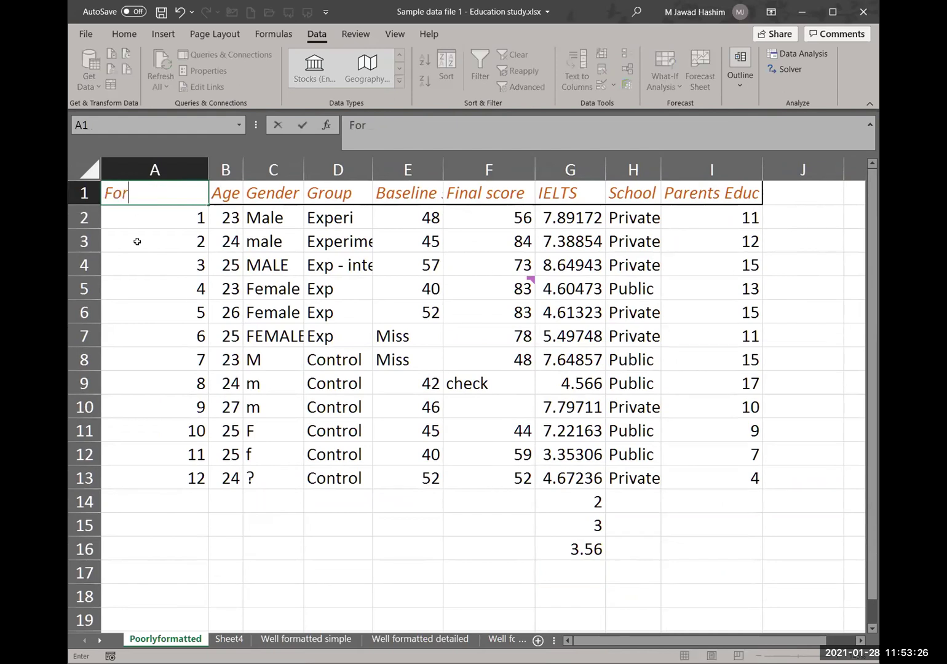
pyautogui.write('m number')
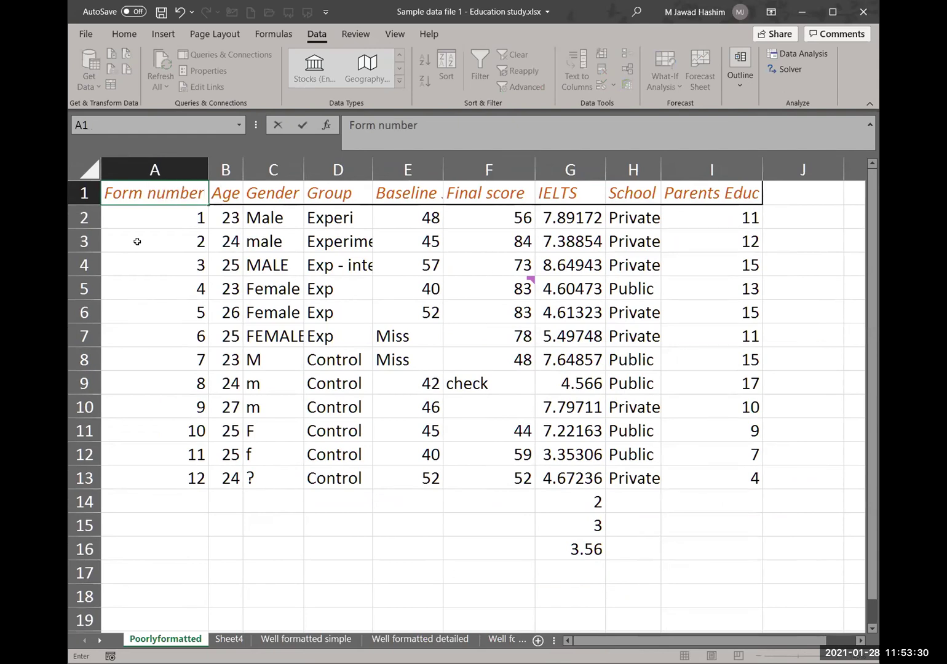
pyautogui.press('Return')
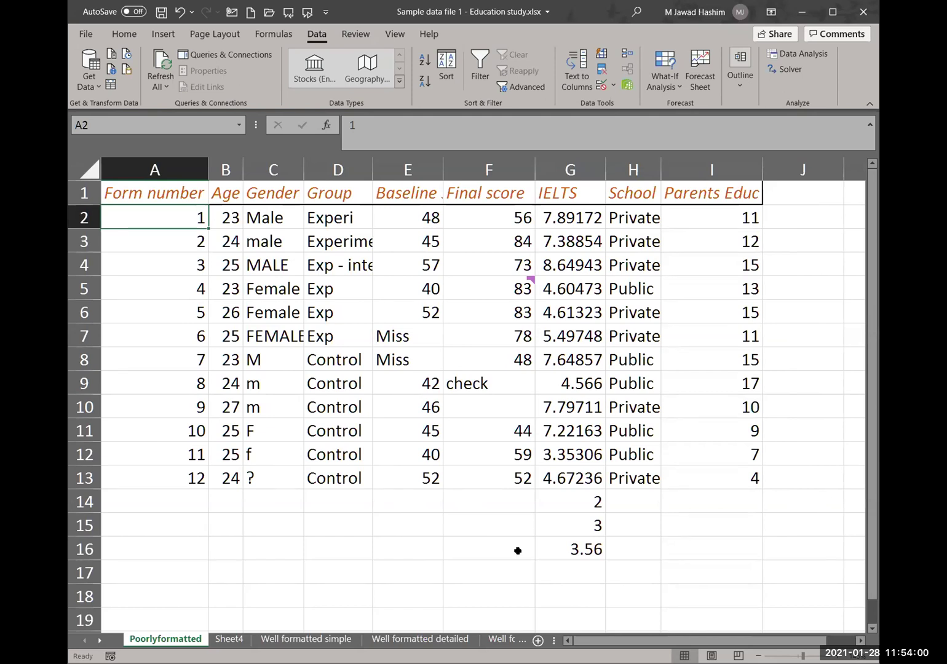
# Step: Examine the column headings and data entries on the Poorlyformatted sheet
pyautogui.scroll(-1, 508, 529)
pyautogui.keyDown('ctrl'); pyautogui.scroll(2, 441, 598); pyautogui.keyUp('ctrl')
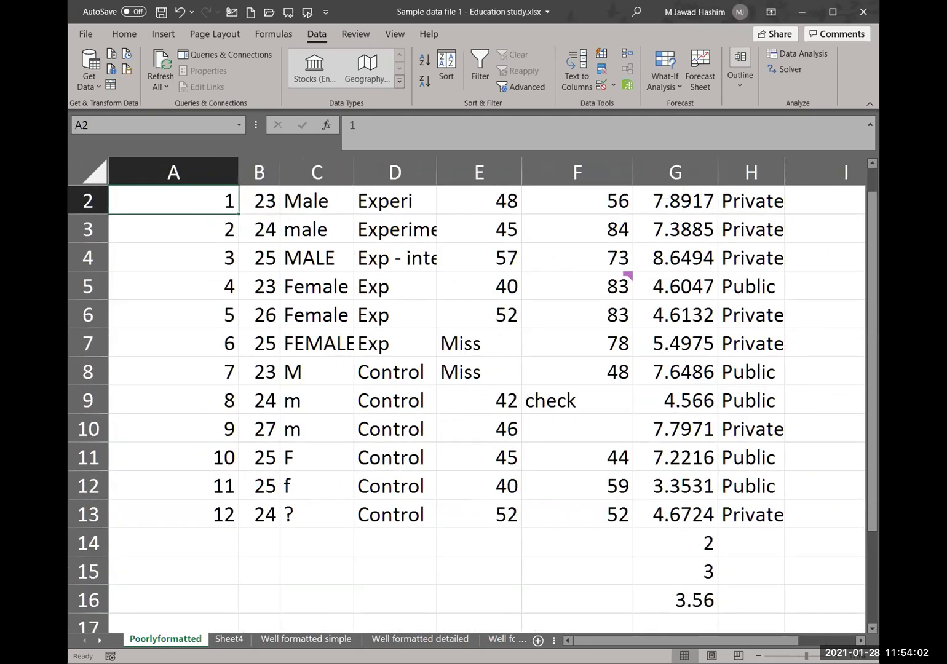
pyautogui.keyDown('ctrl'); pyautogui.scroll(1, 261, 231); pyautogui.keyUp('ctrl')
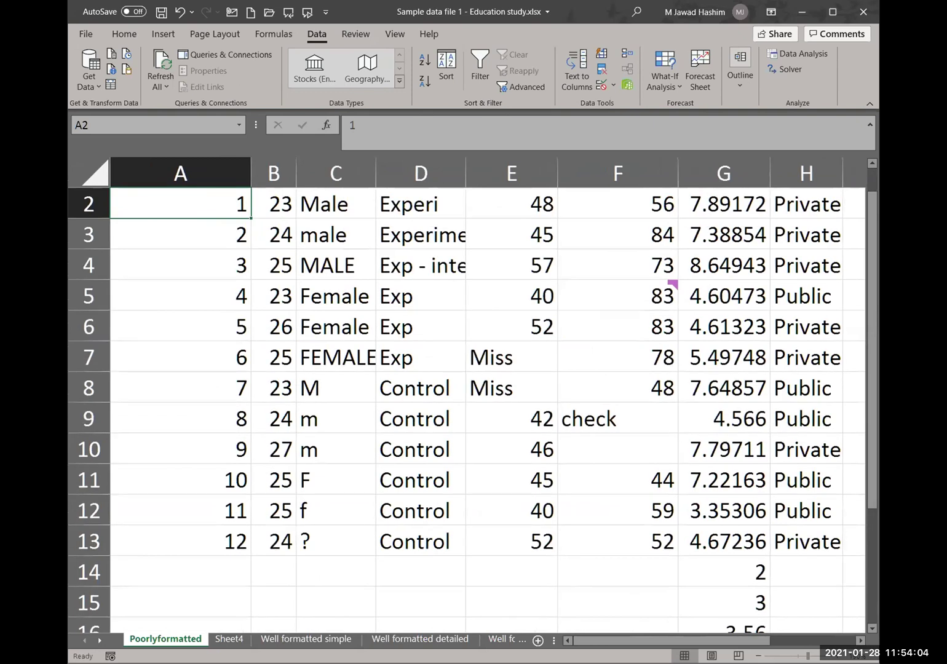
pyautogui.scroll(-1, 466, 395)
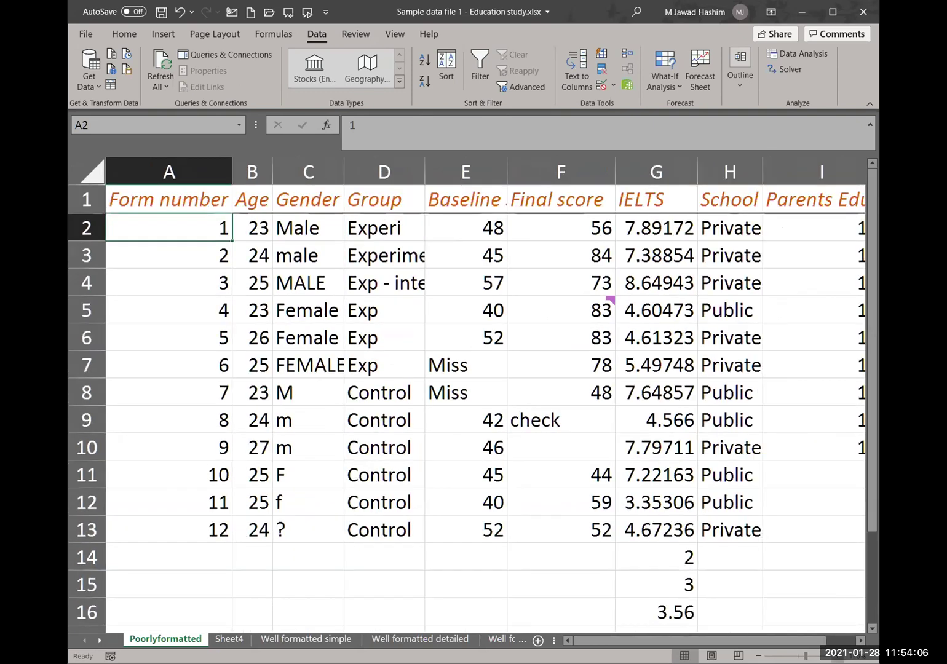
pyautogui.scroll(1, 466, 396)
pyautogui.scroll(1, 466, 395)
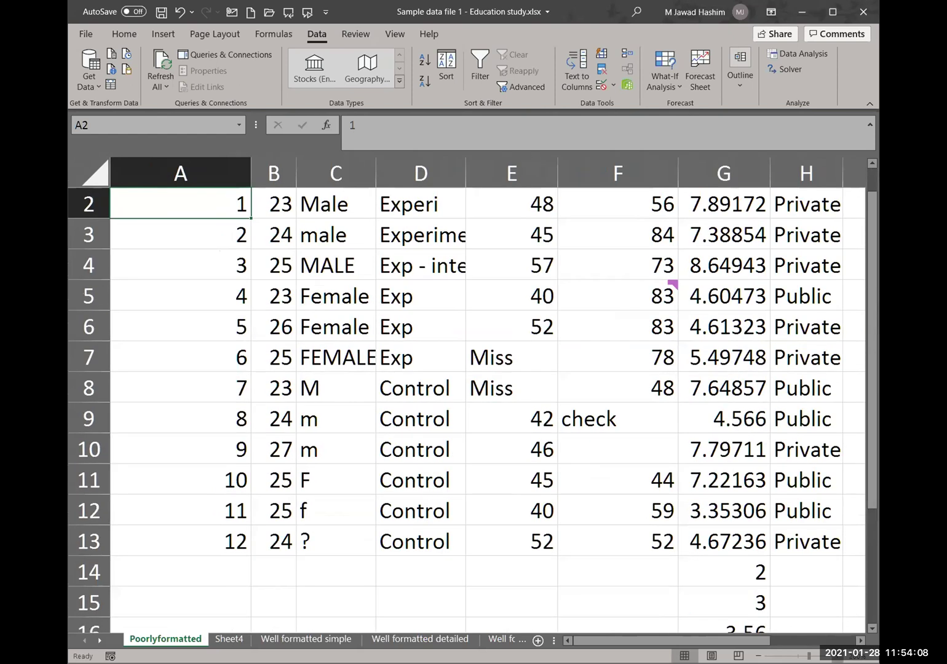
pyautogui.scroll(2, 466, 396)
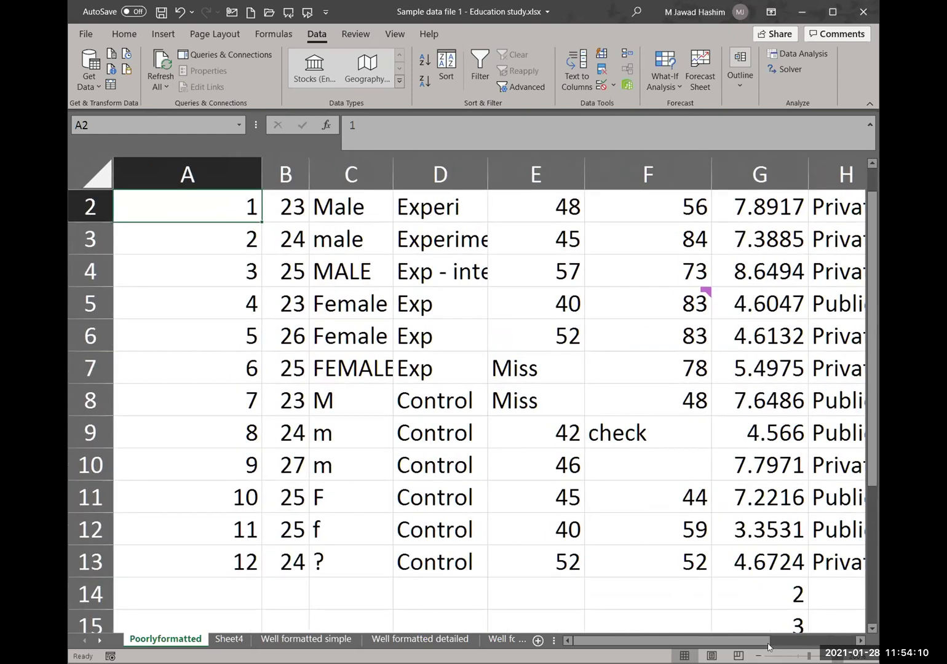
pyautogui.scroll(1, 466, 395)
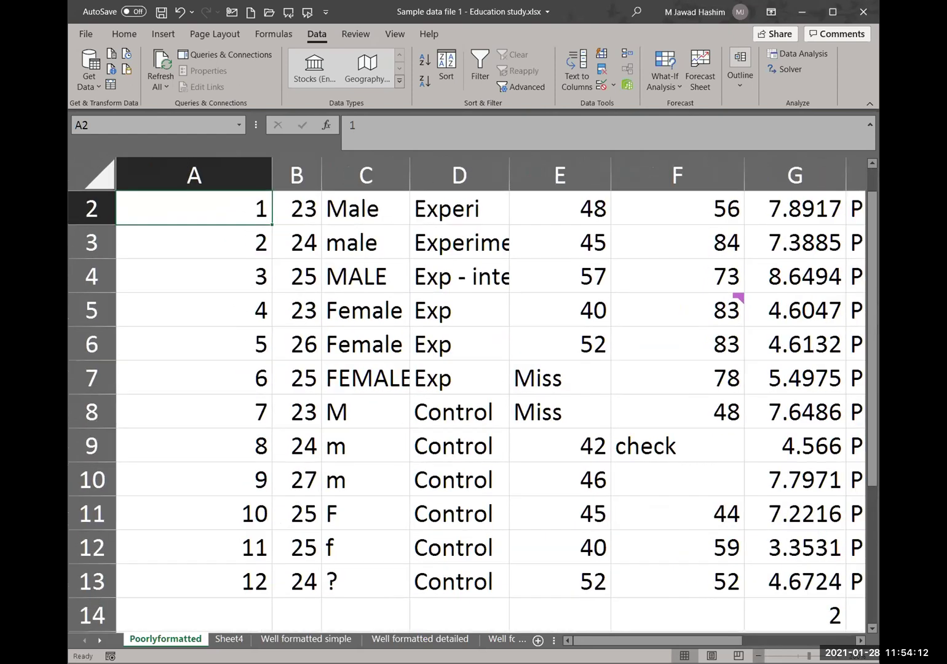
pyautogui.scroll(-1, 522, 568)
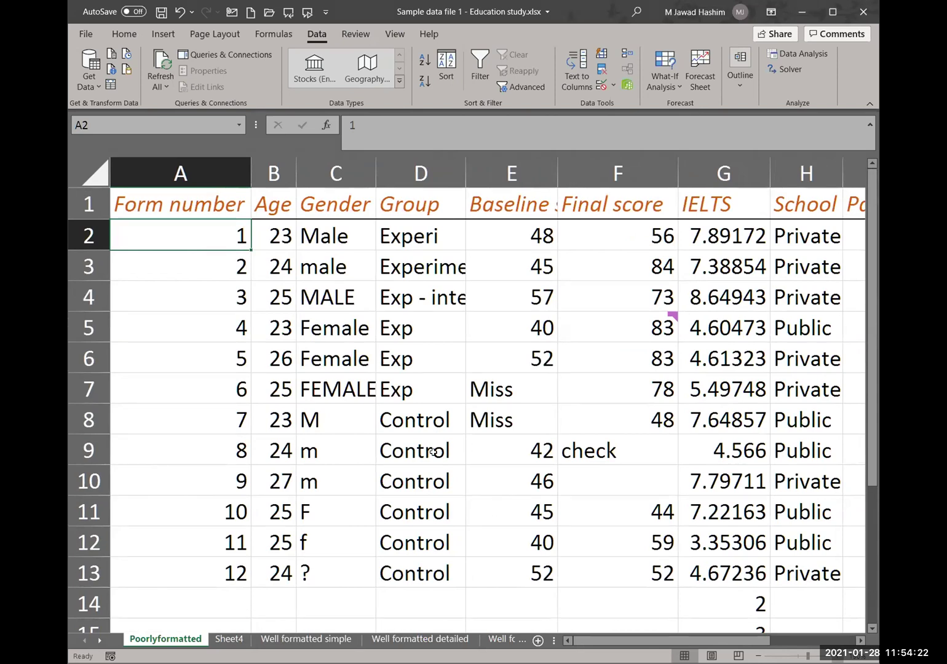
pyautogui.scroll(1, 289, 410)
pyautogui.scroll(2, 289, 411)
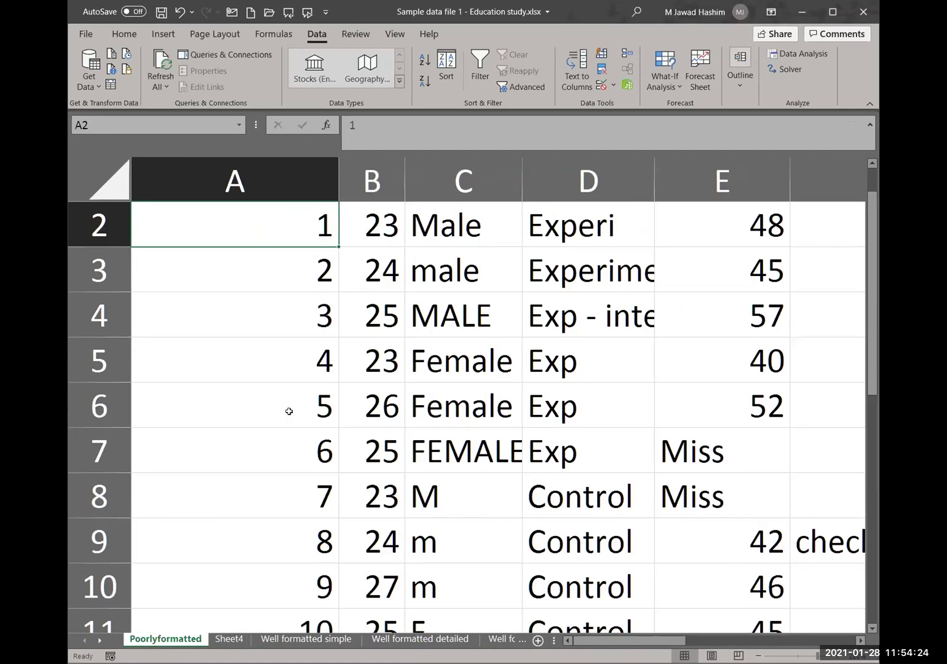
pyautogui.scroll(-1, 288, 410)
pyautogui.scroll(-1, 239, 546)
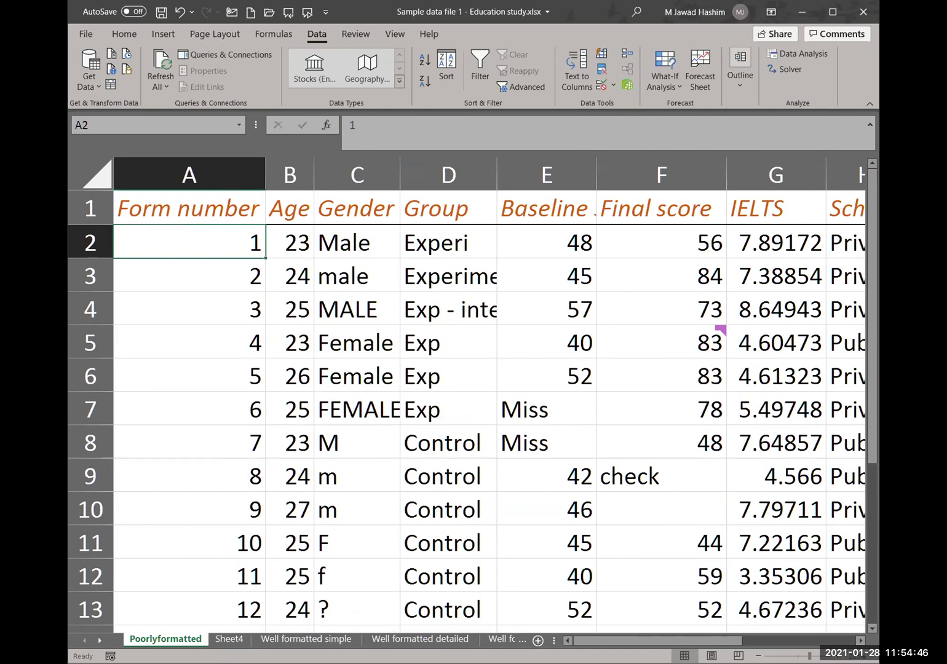
# Step: Switch to the PowerPoint slide show and advance to the slide listing the Descriptive analysis topics
pyautogui.click(127, 16)
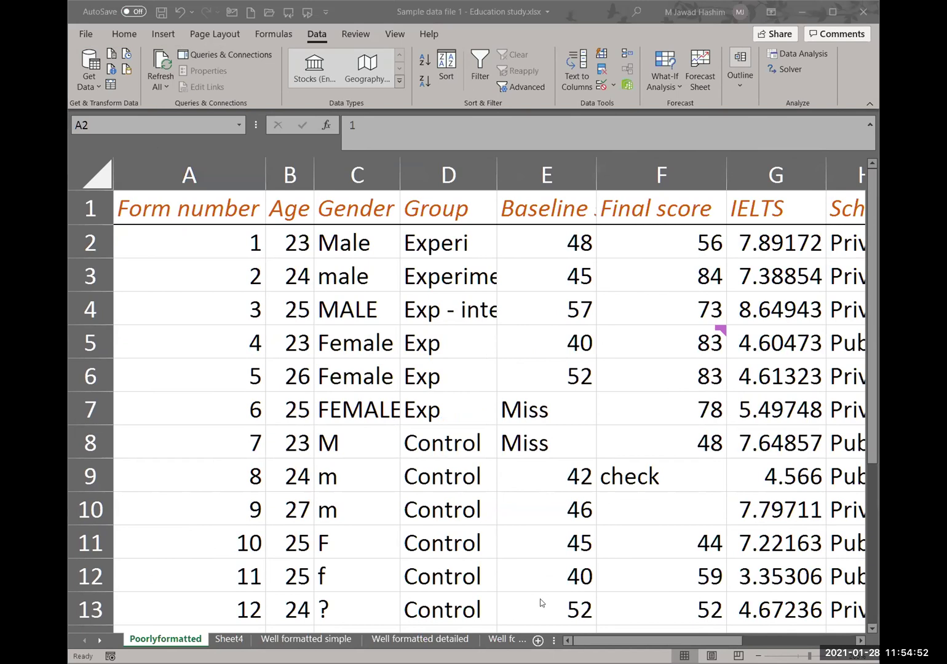
pyautogui.hotkey('alt', 'Tab')
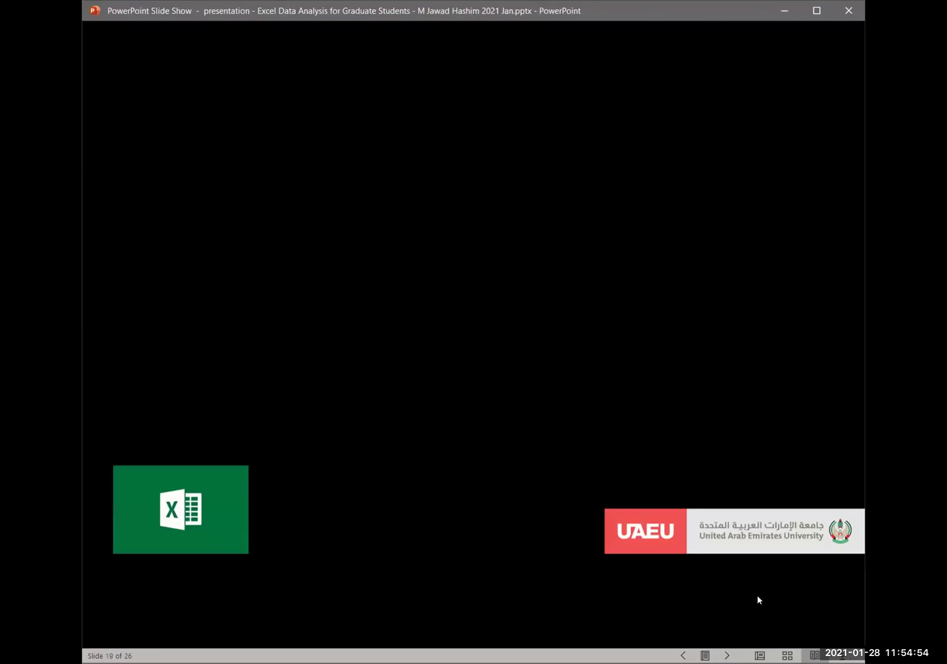
pyautogui.click(758, 600)
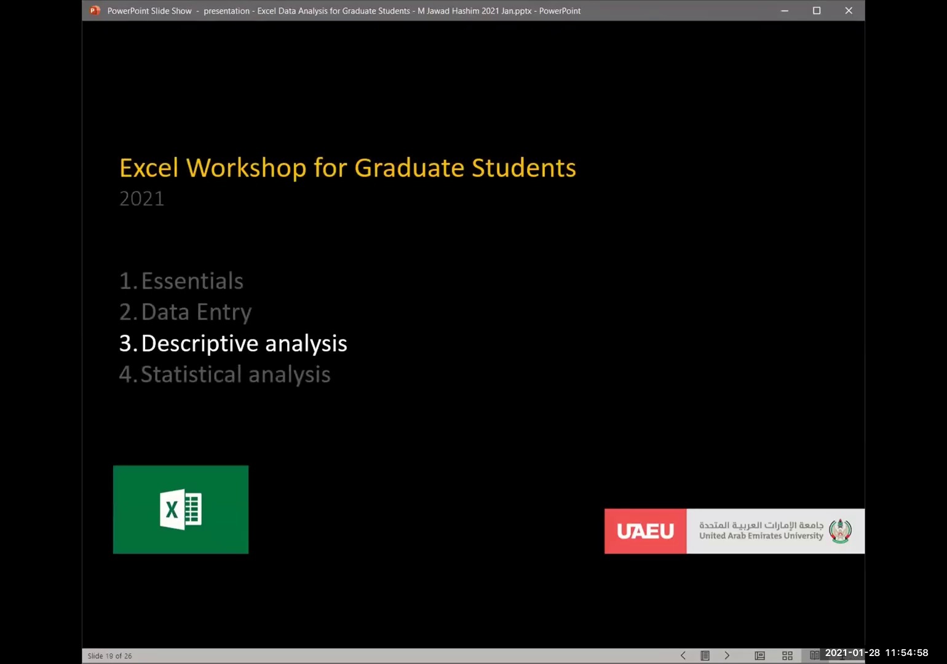
pyautogui.press('Right')
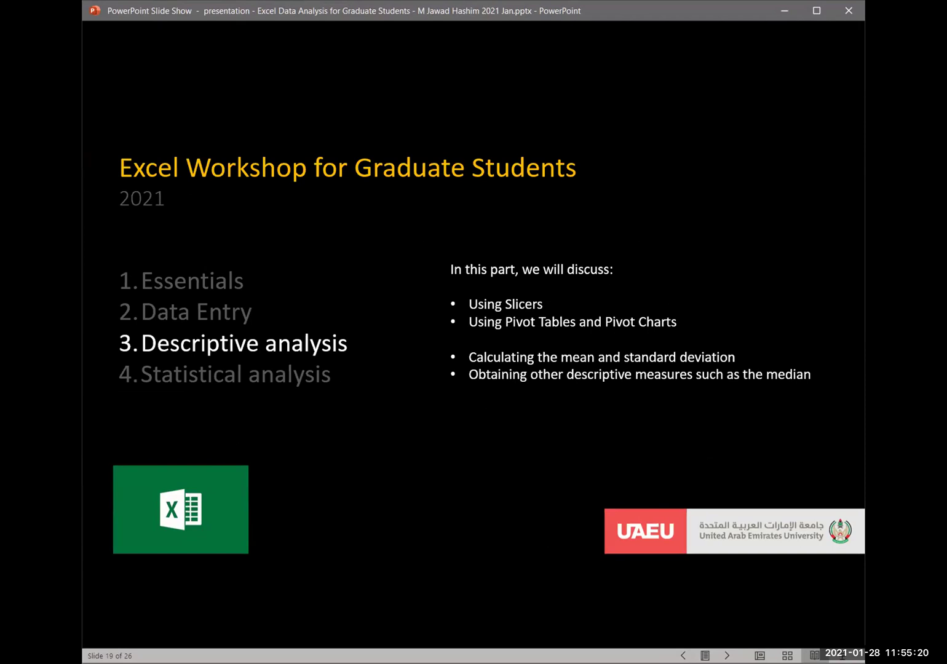
# Step: Switch back to the Excel workbook and open the "Well formatted detailed" sheet
pyautogui.hotkey('alt', 'Tab')
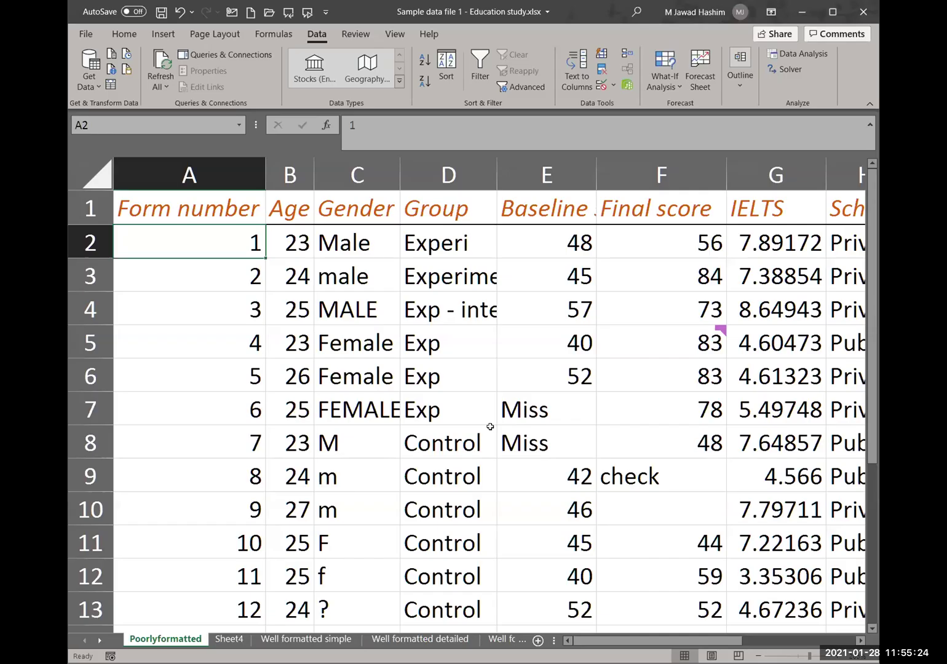
pyautogui.scroll(-3, 466, 522)
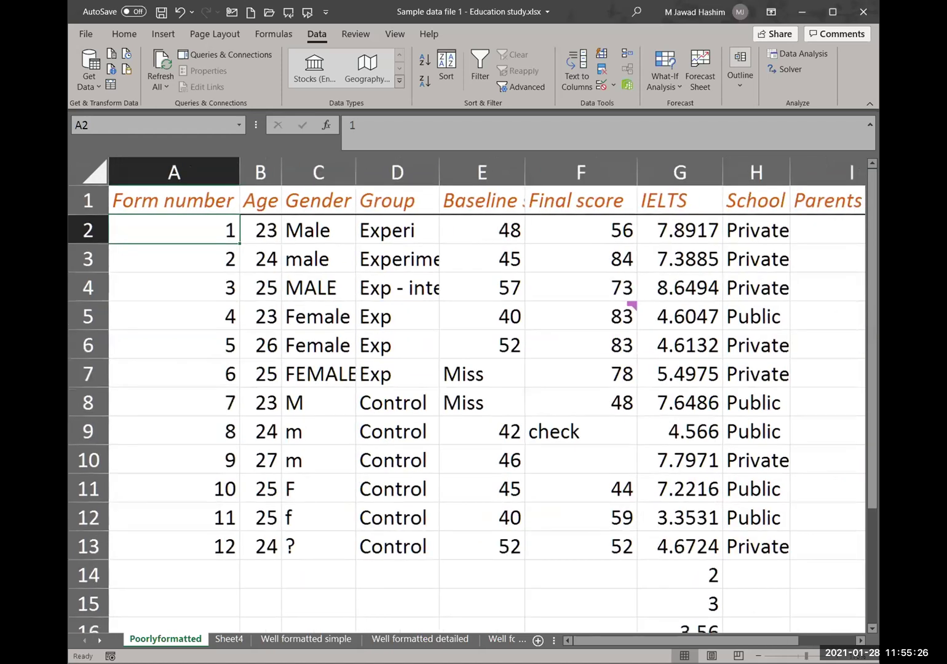
pyautogui.click(409, 639)
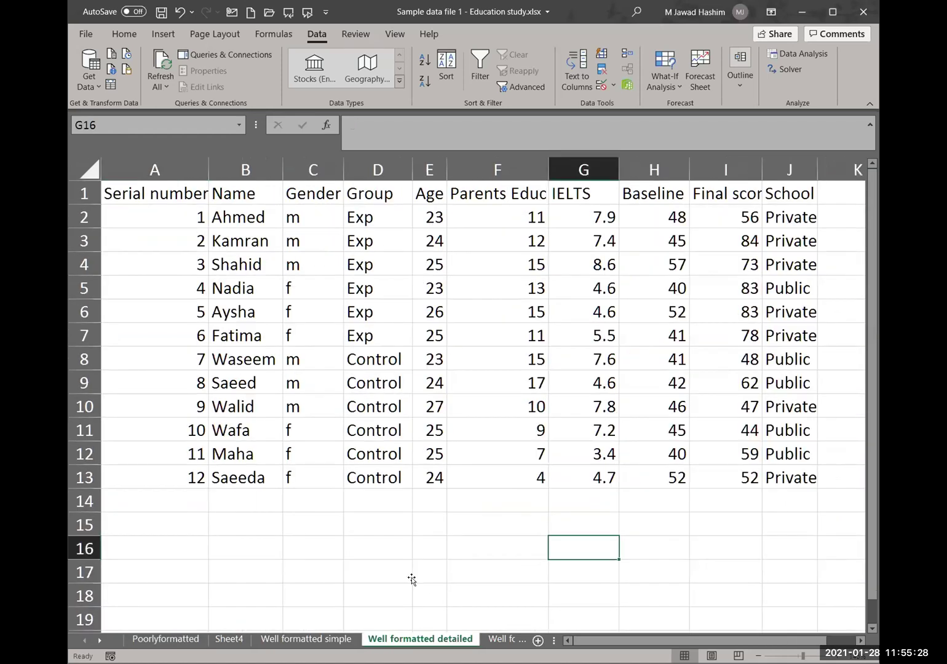
pyautogui.click(412, 580)
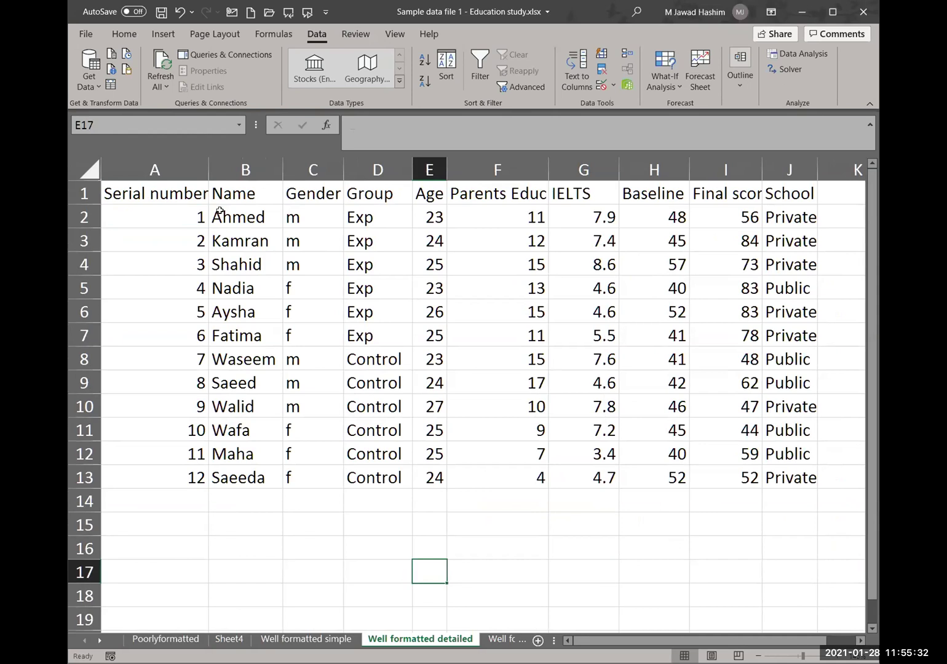
# Step: Delete the entire Name column from the sheet
pyautogui.click(235, 166)
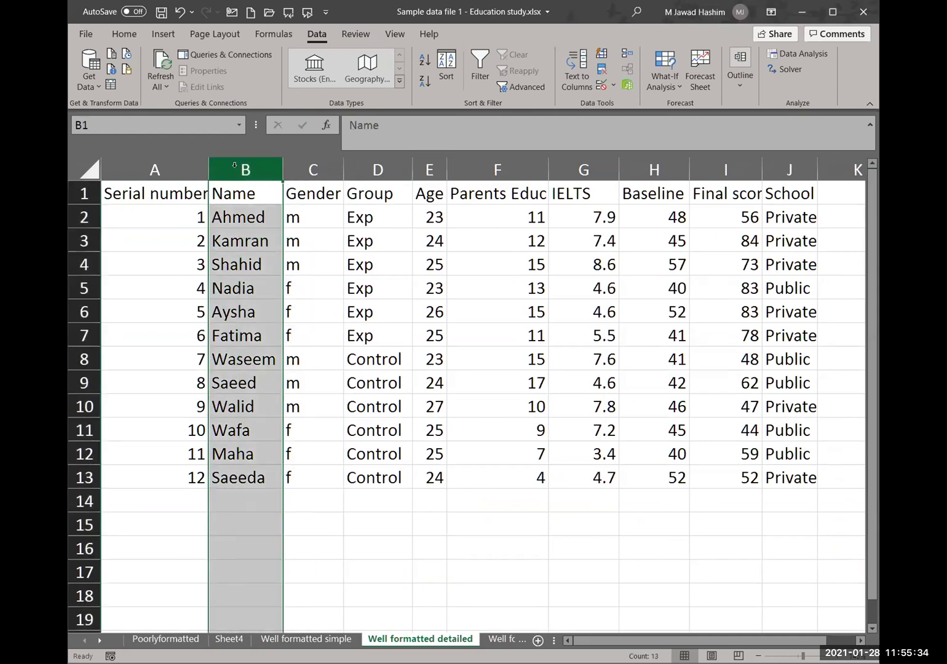
pyautogui.rightClick(237, 168)
pyautogui.click(291, 301)
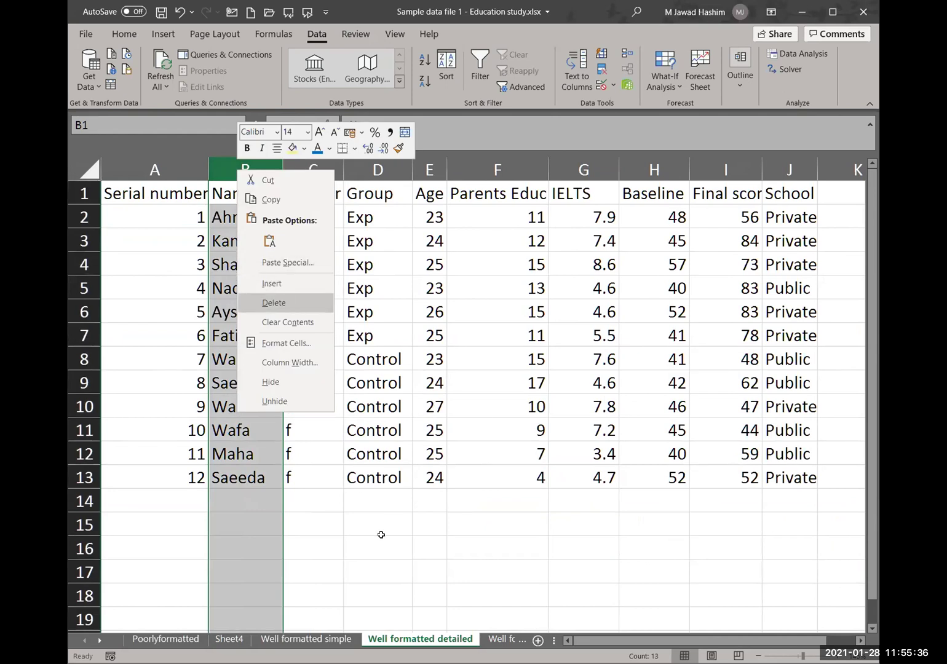
pyautogui.click(382, 540)
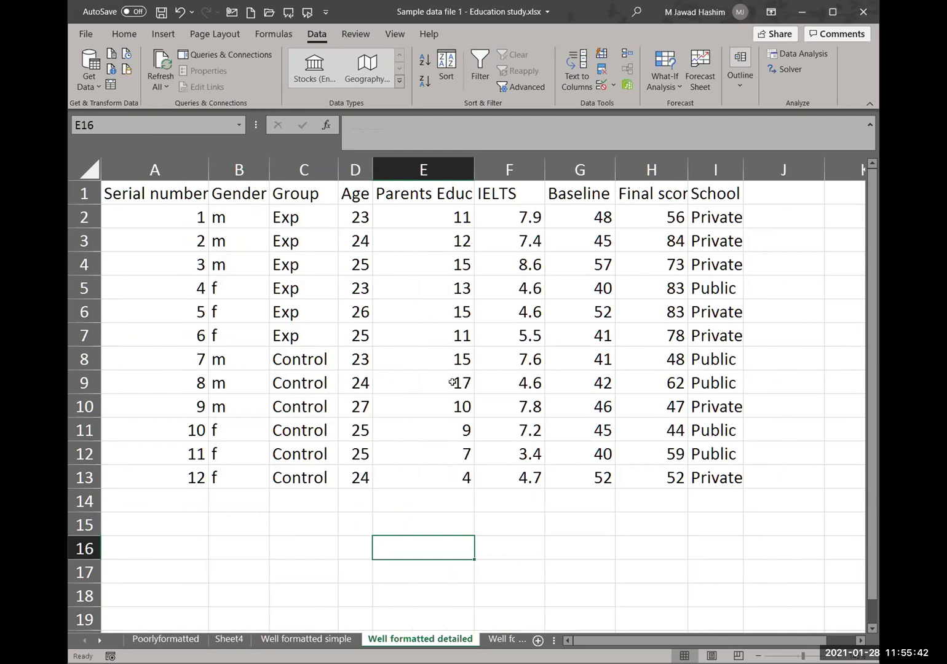
# Step: Convert the data range A1:I13 into a table with headers
pyautogui.scroll(-2, 453, 377)
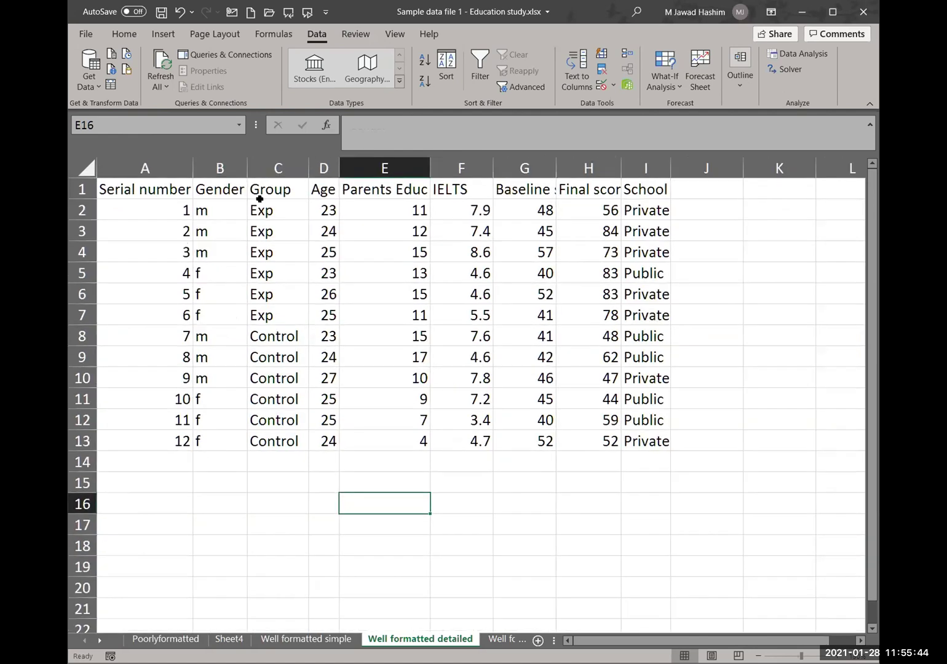
pyautogui.scroll(-1, 161, 162)
pyautogui.scroll(-1, 161, 162)
pyautogui.moveTo(165, 182); pyautogui.dragTo(578, 411)
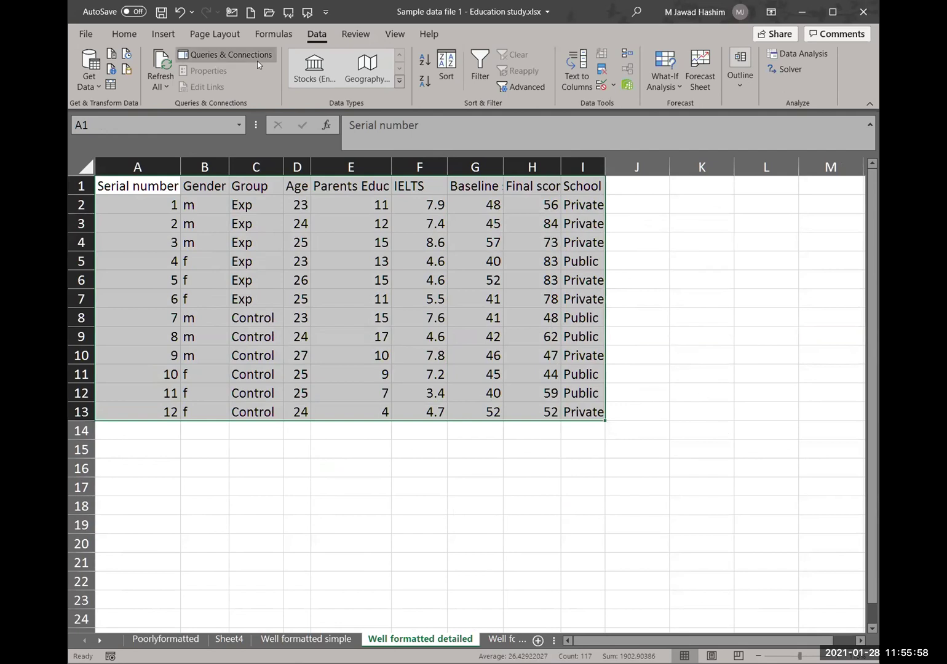
pyautogui.click(165, 33)
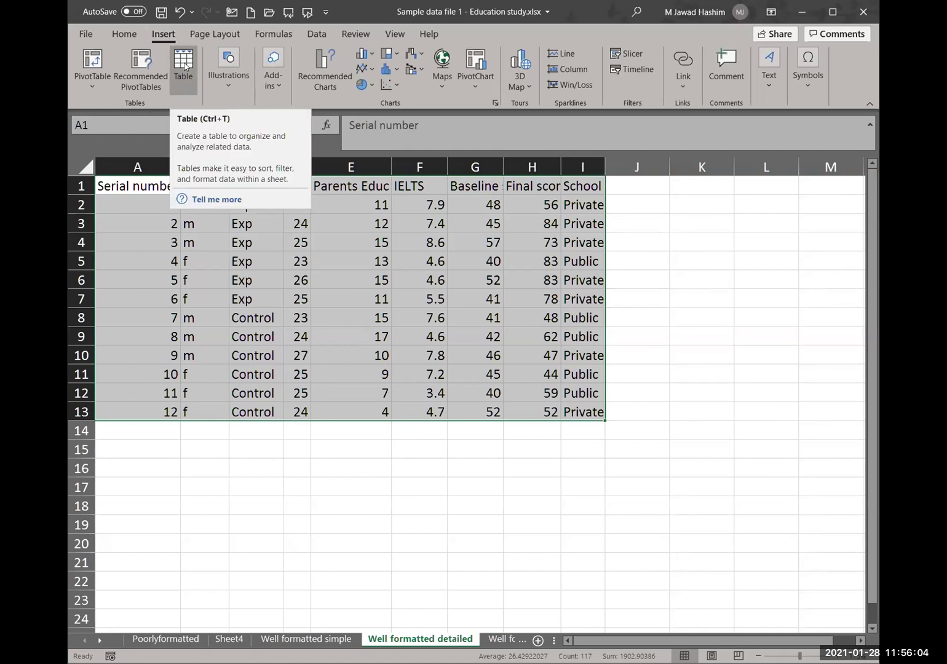
pyautogui.click(184, 66)
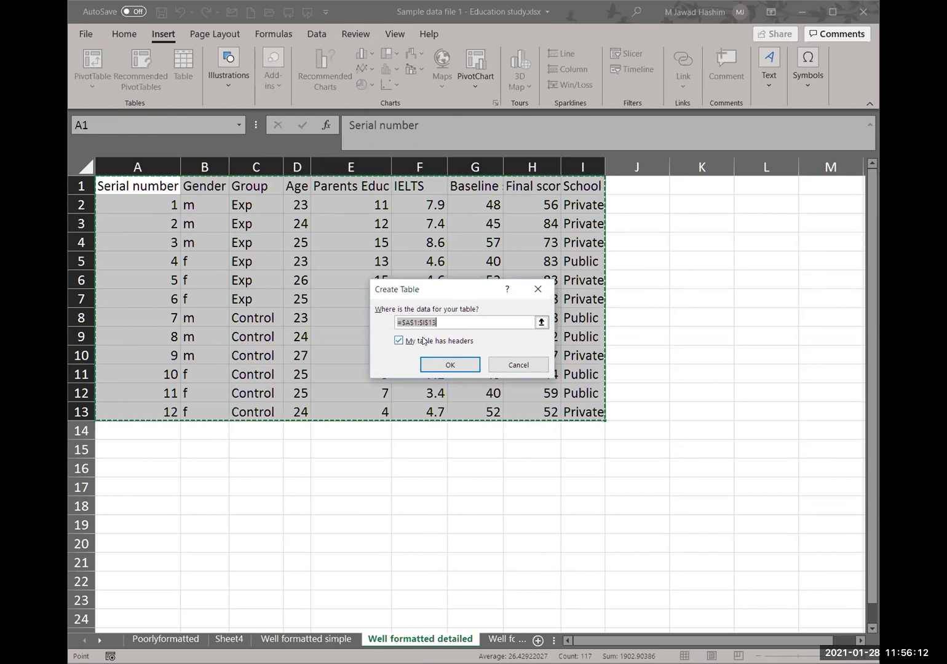
pyautogui.click(436, 362)
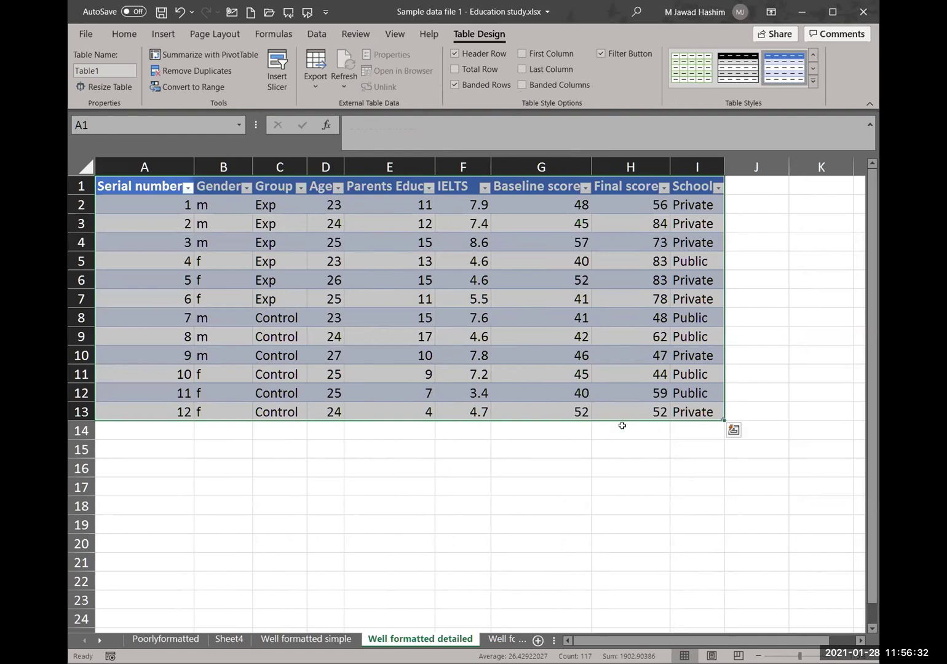
# Step: Sort the table by the IELTS column from smallest to largest
pyautogui.scroll(-1, 474, 441)
pyautogui.scroll(-1, 474, 442)
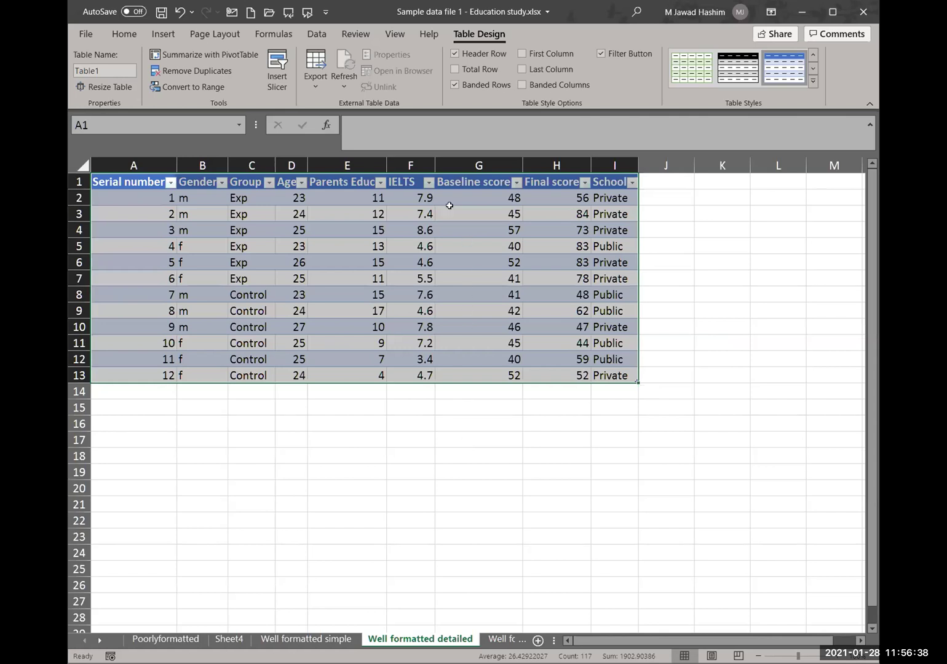
pyautogui.click(480, 260)
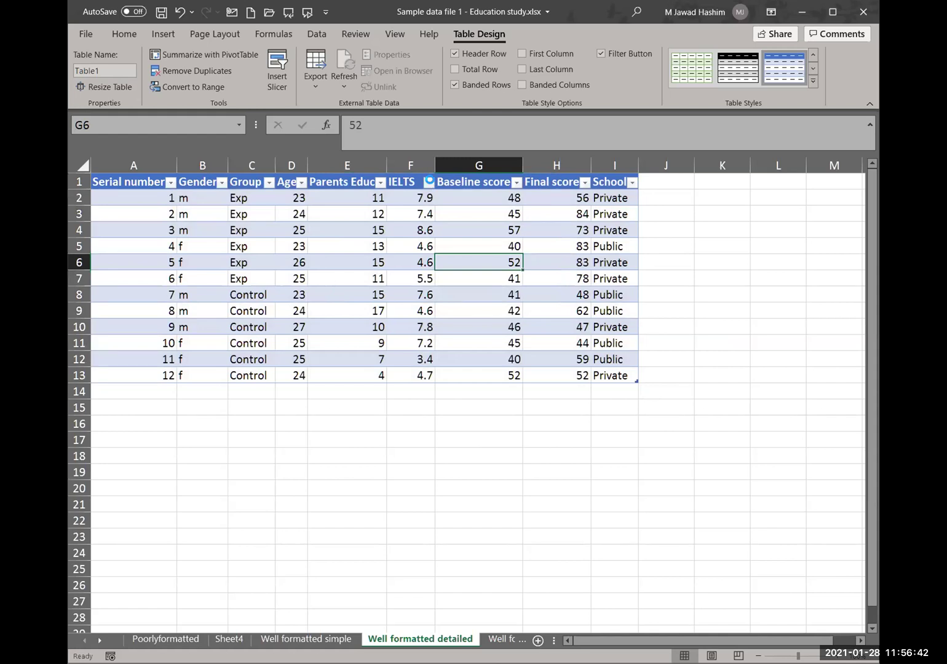
pyautogui.click(428, 182)
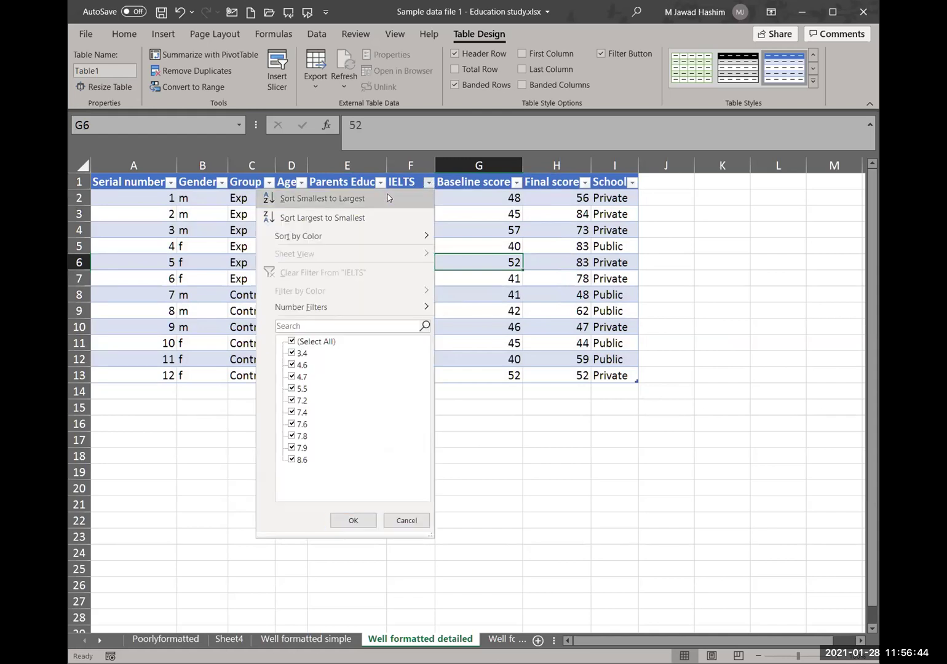
pyautogui.click(385, 193)
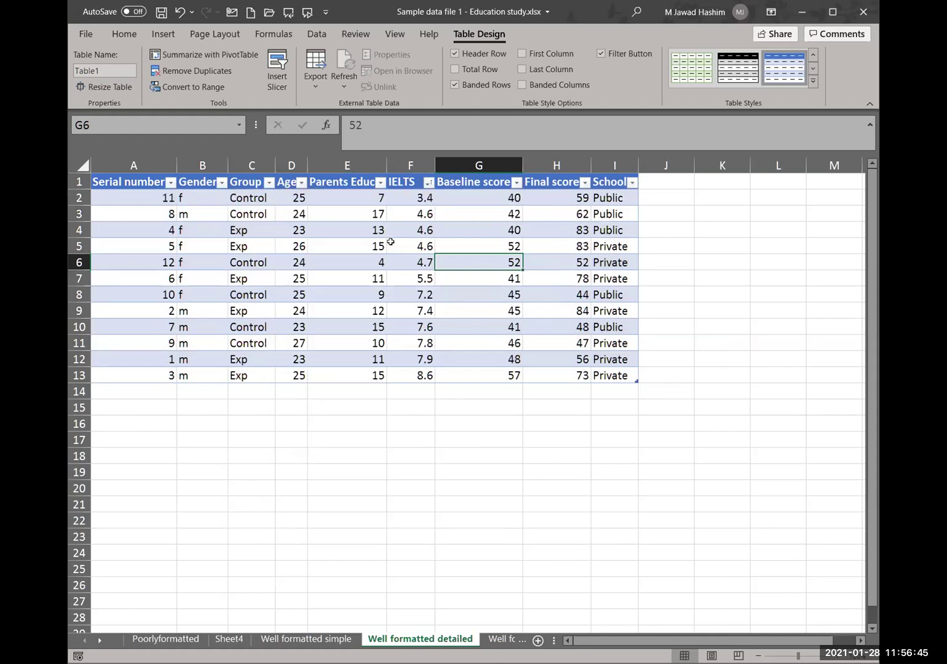
# Step: Sort the table by Age from smallest to largest, followed by a sort on Group from A to Z
pyautogui.click(301, 182)
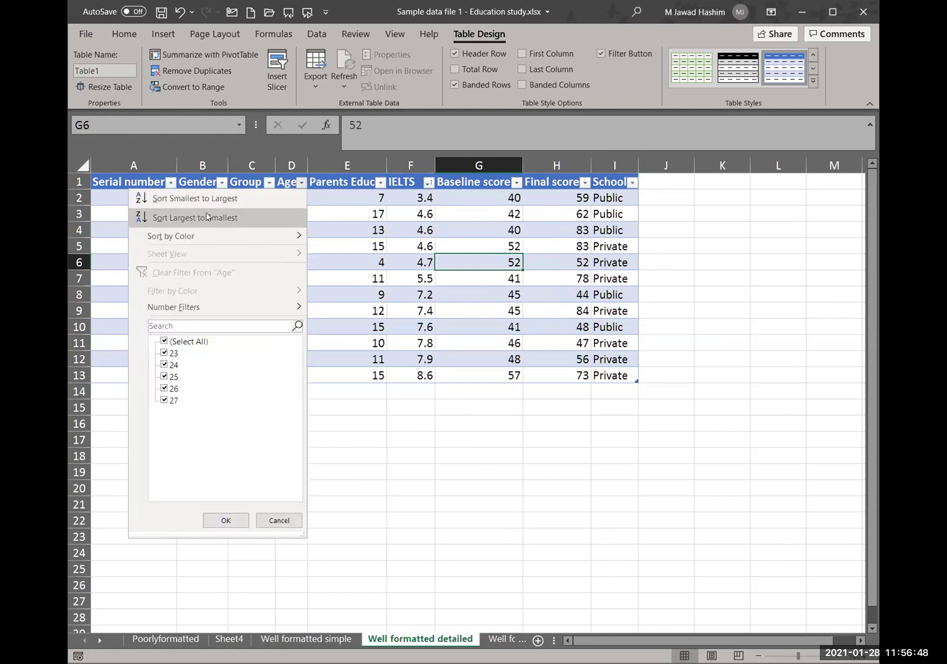
pyautogui.click(193, 201)
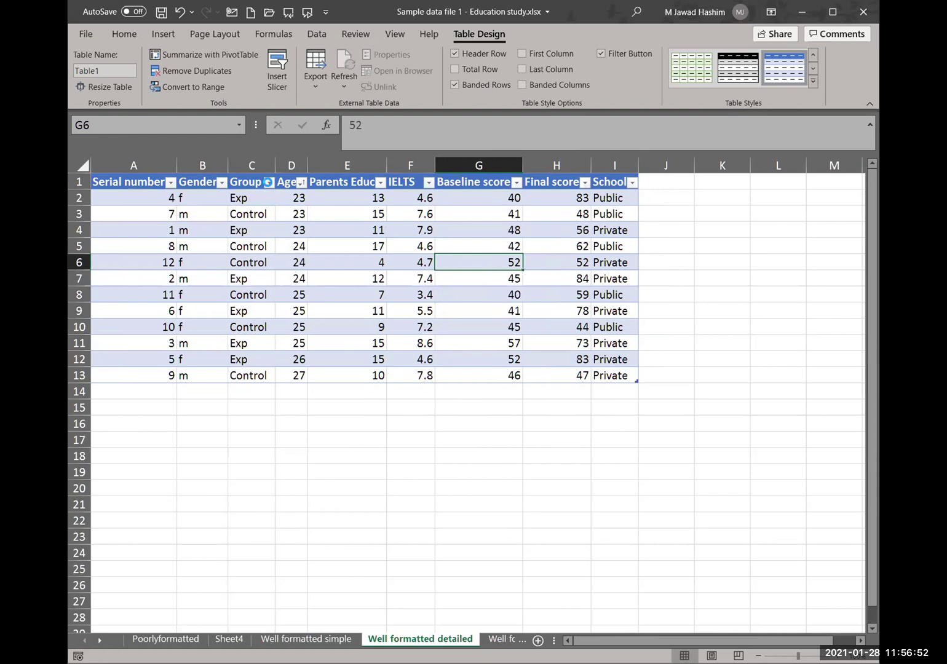
pyautogui.click(268, 183)
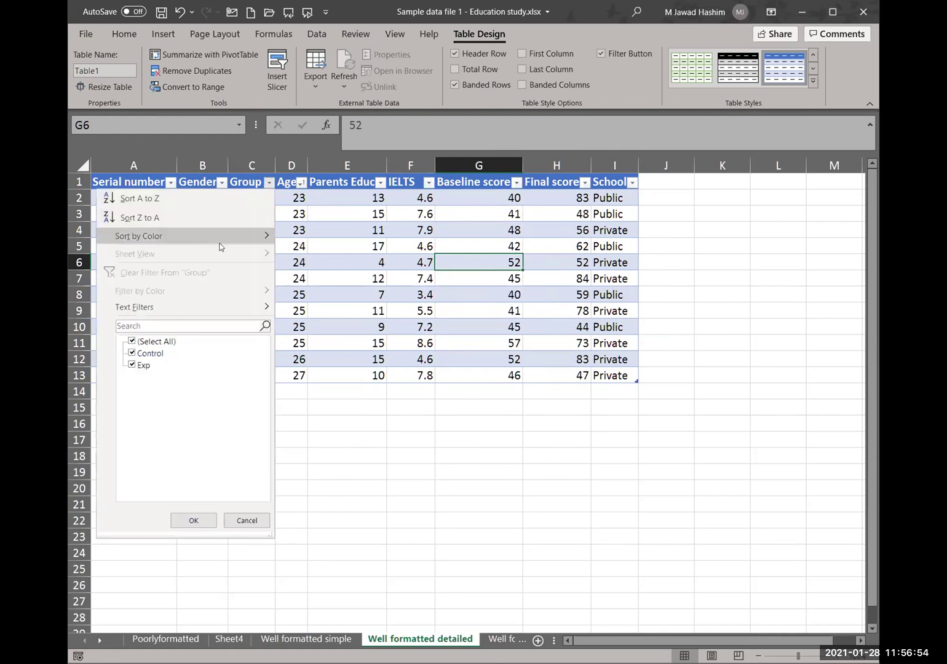
pyautogui.click(199, 203)
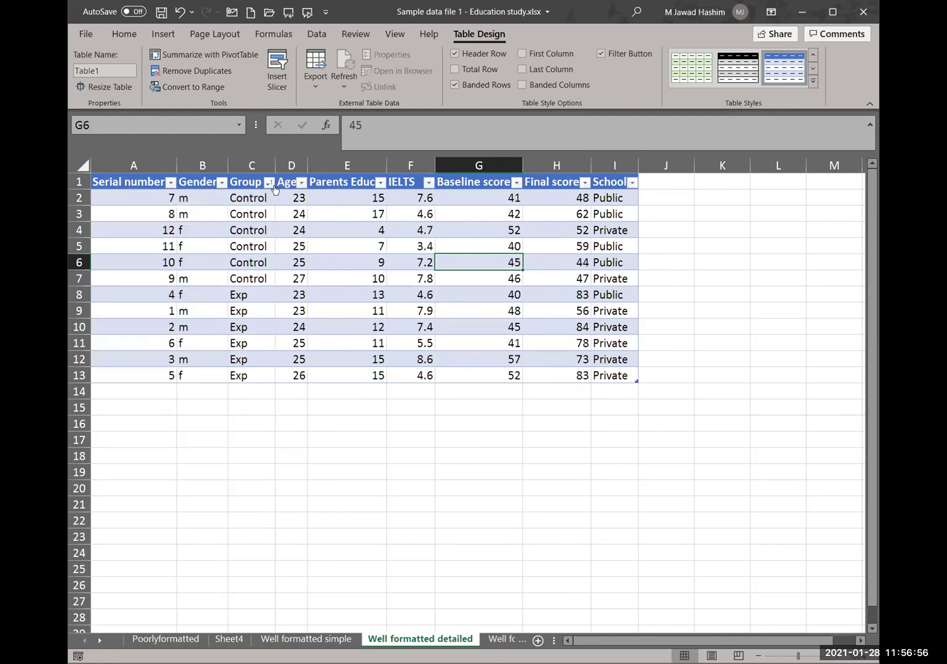
# Step: Filter the Group column to show only the Exp records and clear that filter again
pyautogui.click(268, 182)
pyautogui.click(141, 356)
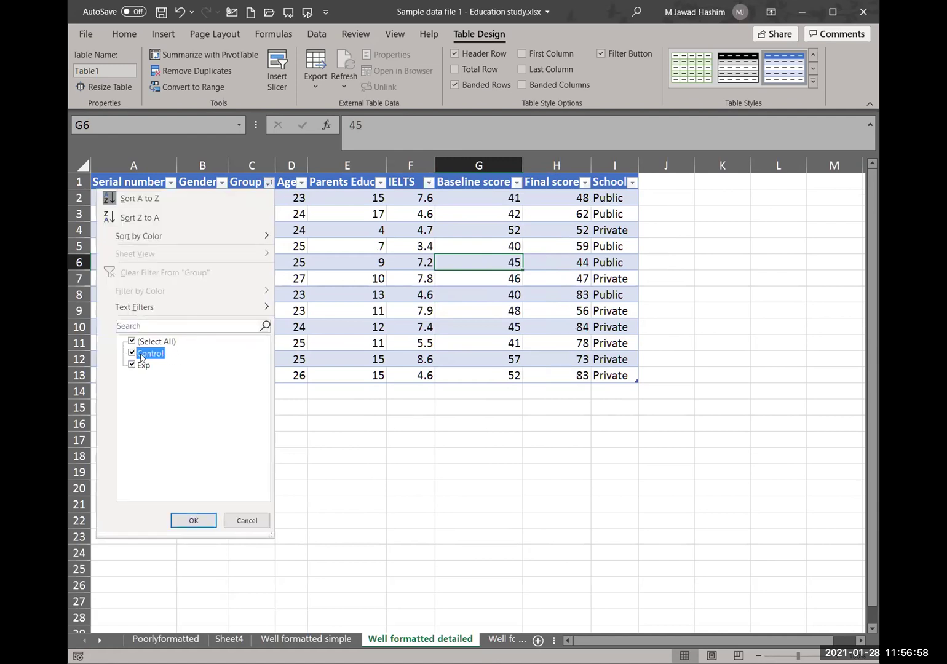
pyautogui.click(196, 520)
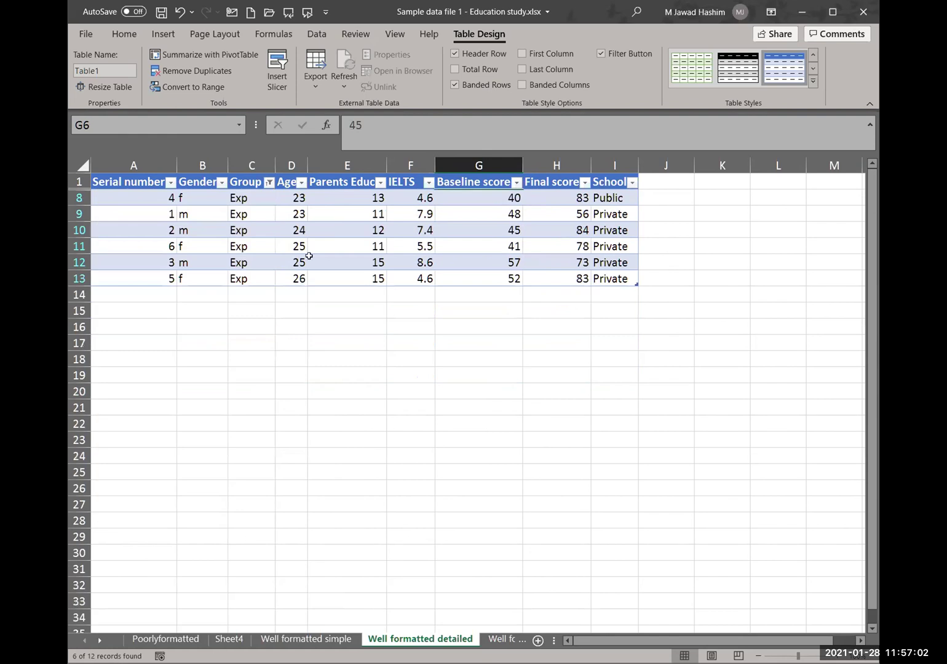
pyautogui.click(268, 183)
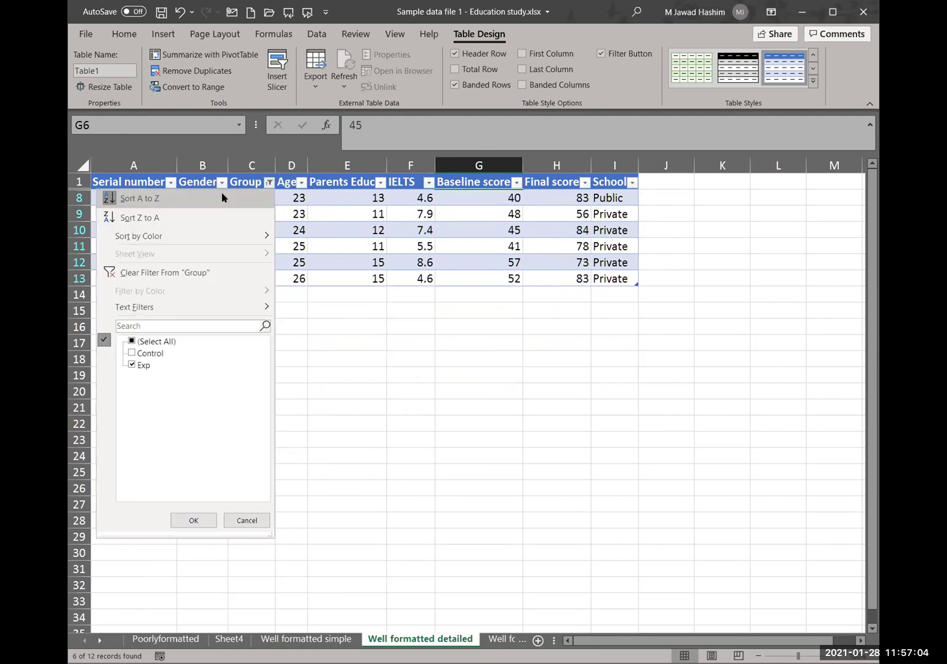
pyautogui.click(171, 277)
# Step: Calculate the average of the IELTS scores F2:F13 in cell F18
pyautogui.click(430, 449)
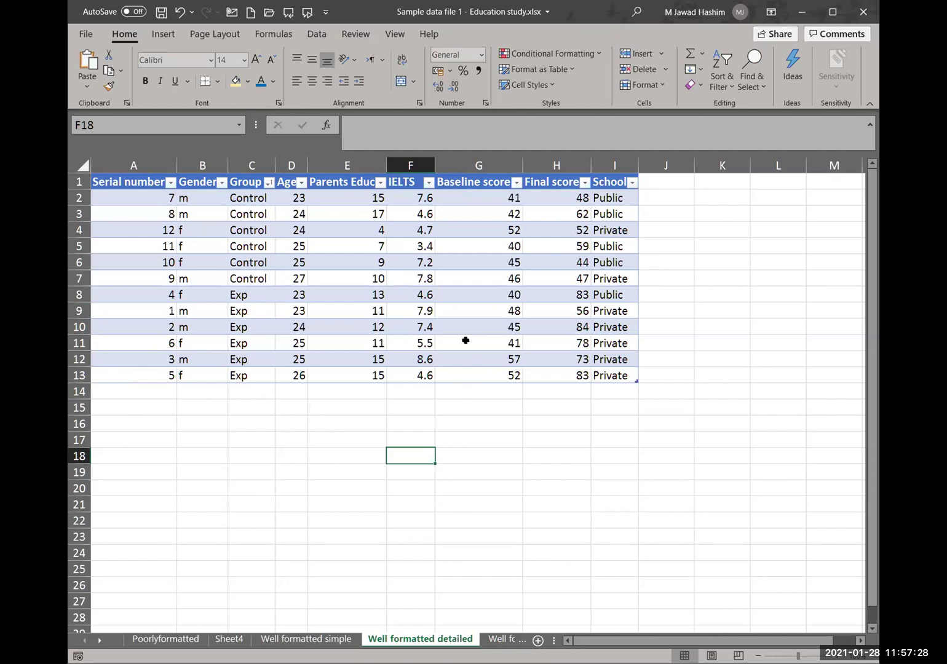
pyautogui.click(265, 36)
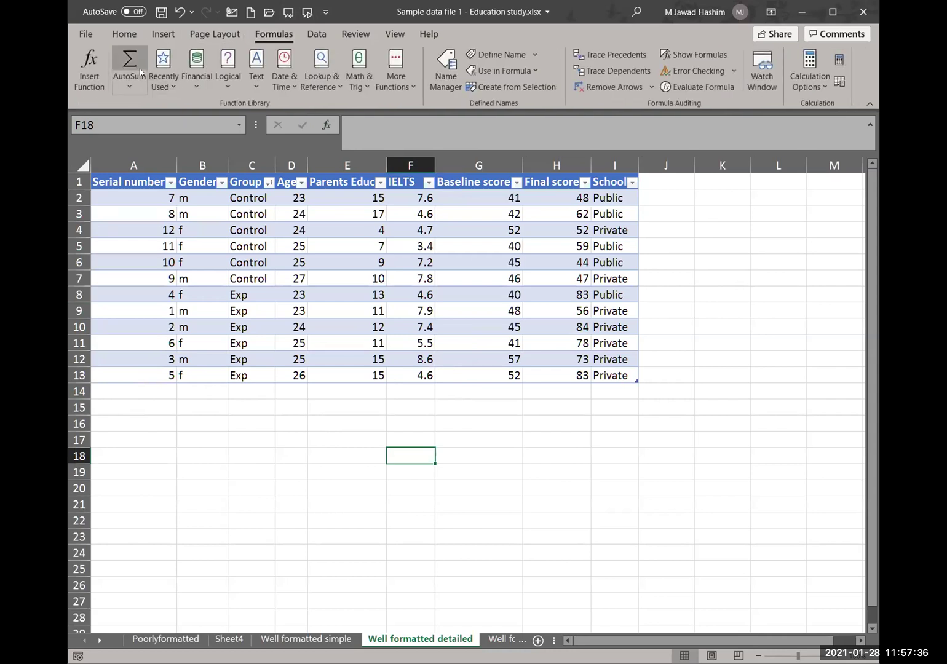
pyautogui.click(129, 85)
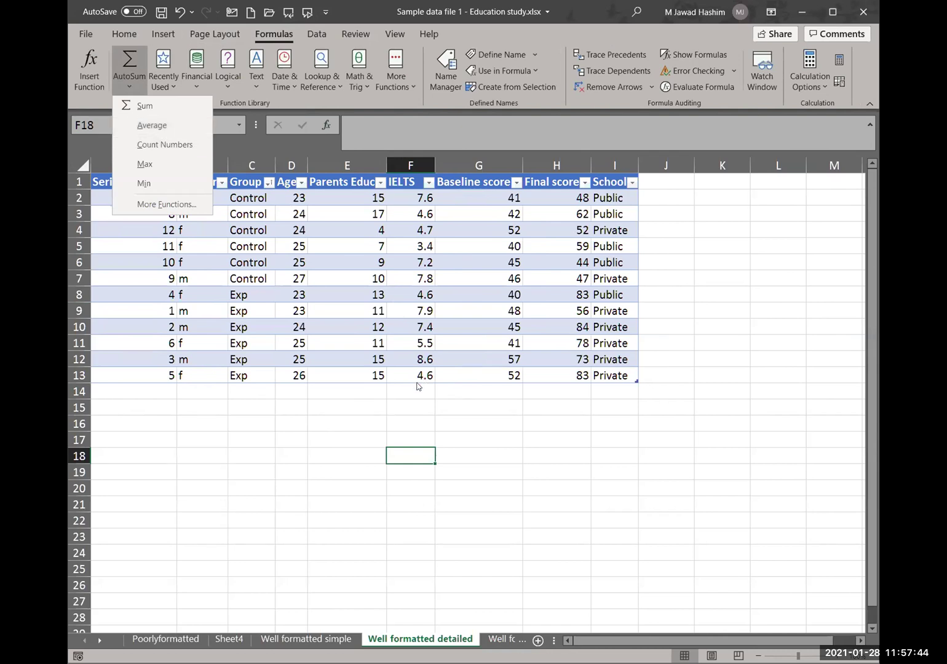
pyautogui.click(157, 124)
pyautogui.moveTo(431, 442); pyautogui.dragTo(432, 379)
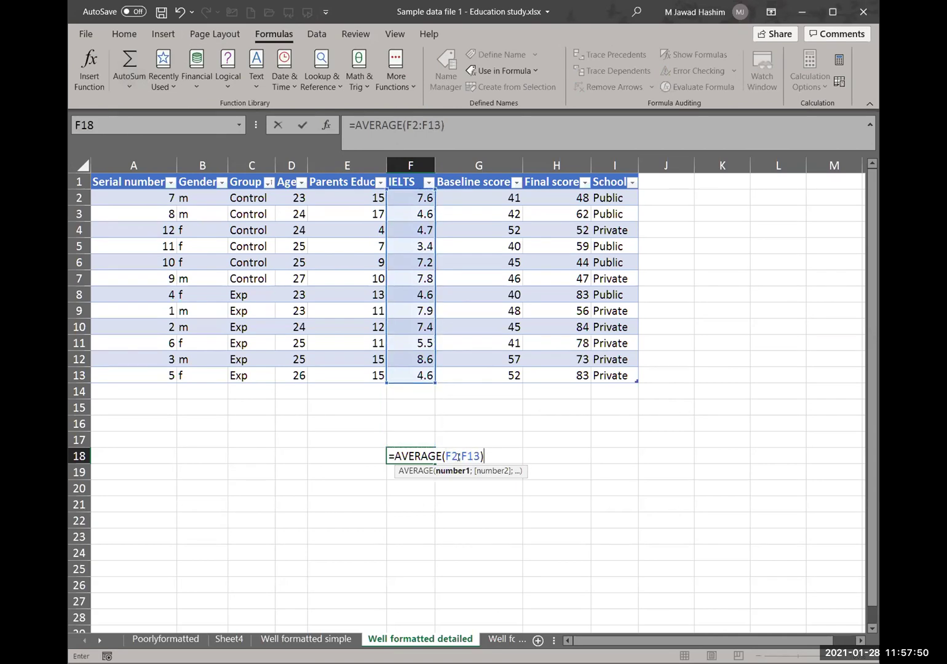
pyautogui.press('Return')
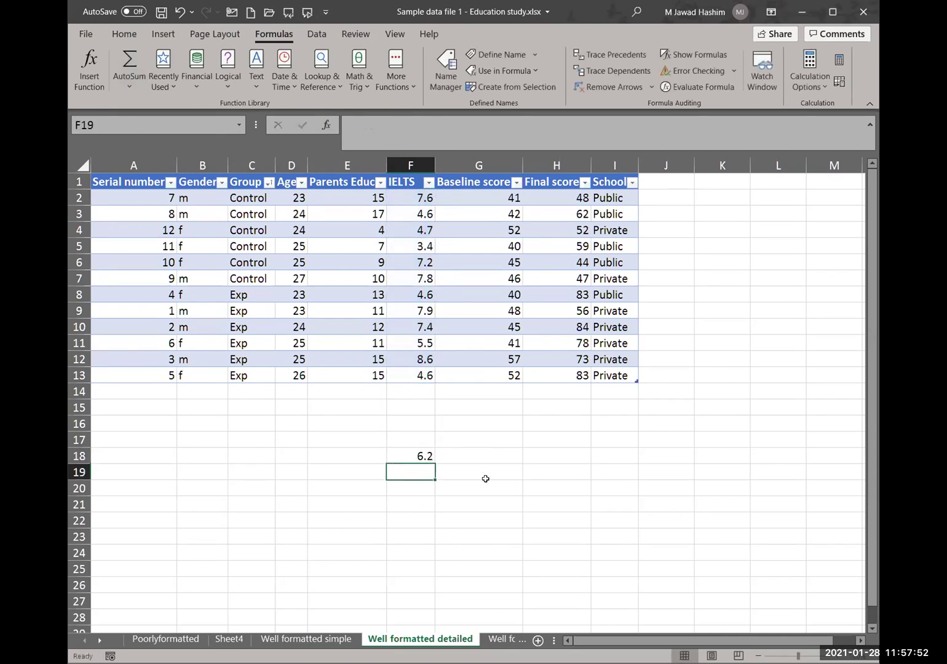
# Step: Label the summary rows by entering Mean in E18 and SD in E19
pyautogui.click(358, 453)
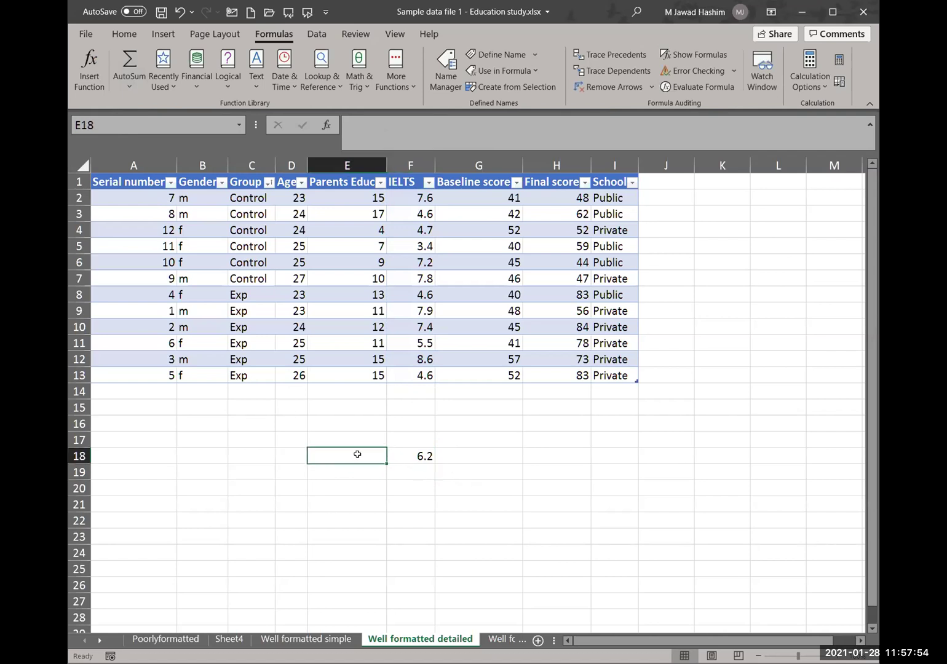
pyautogui.write('Mean')
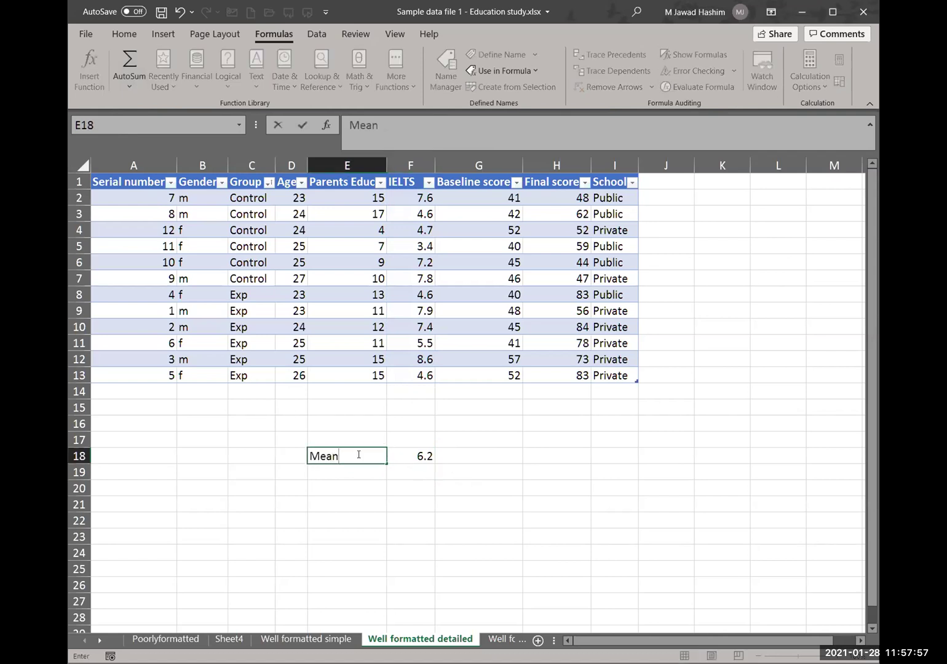
pyautogui.press('Return')
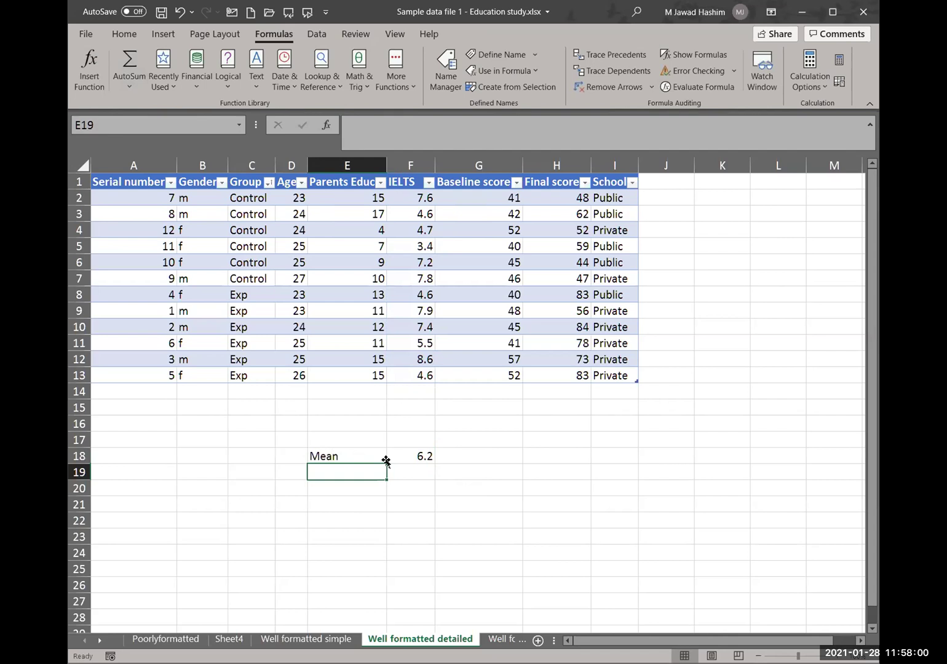
pyautogui.write('SD')
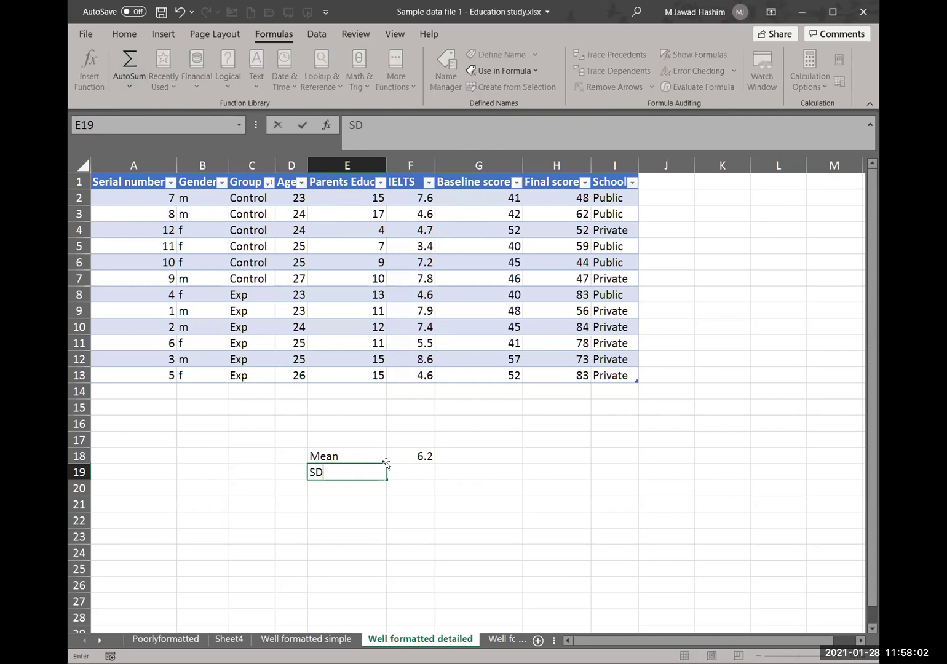
pyautogui.press('Tab')
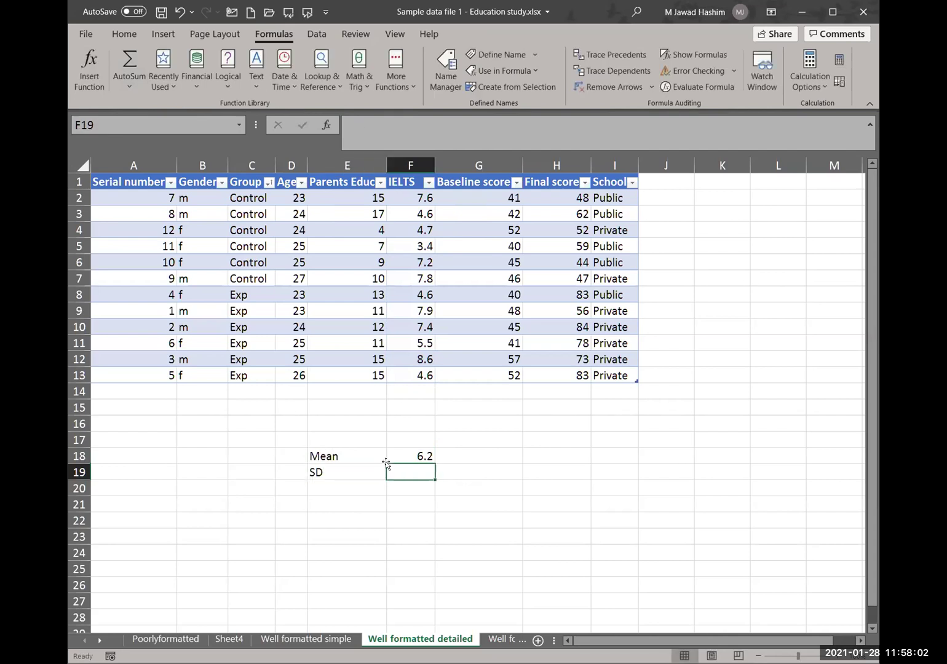
# Step: Insert a STDEV.S function in F19 for the sample standard deviation of the table's IELTS column
pyautogui.click(412, 90)
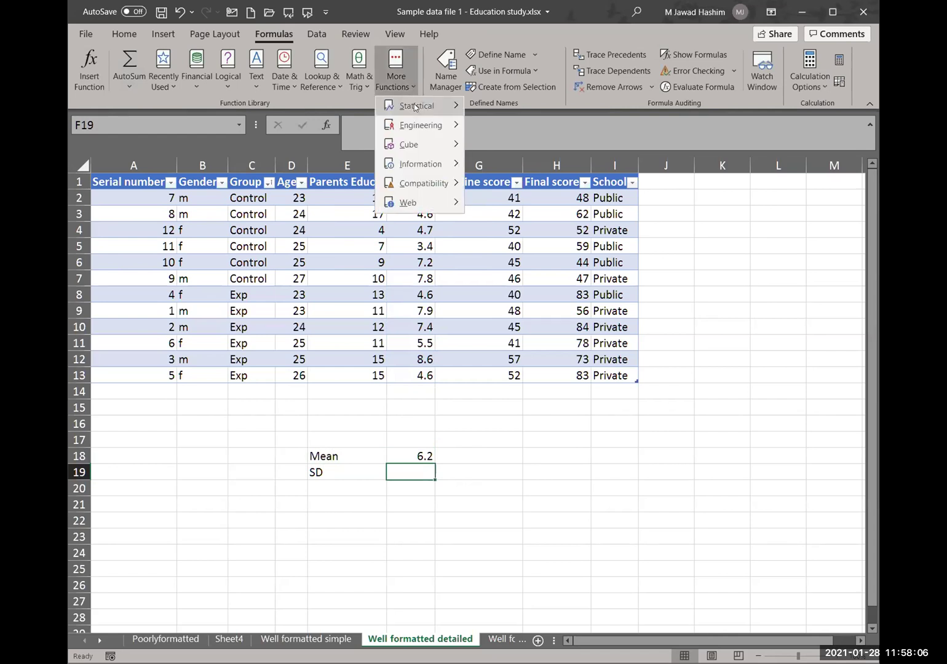
pyautogui.moveTo(414, 107)
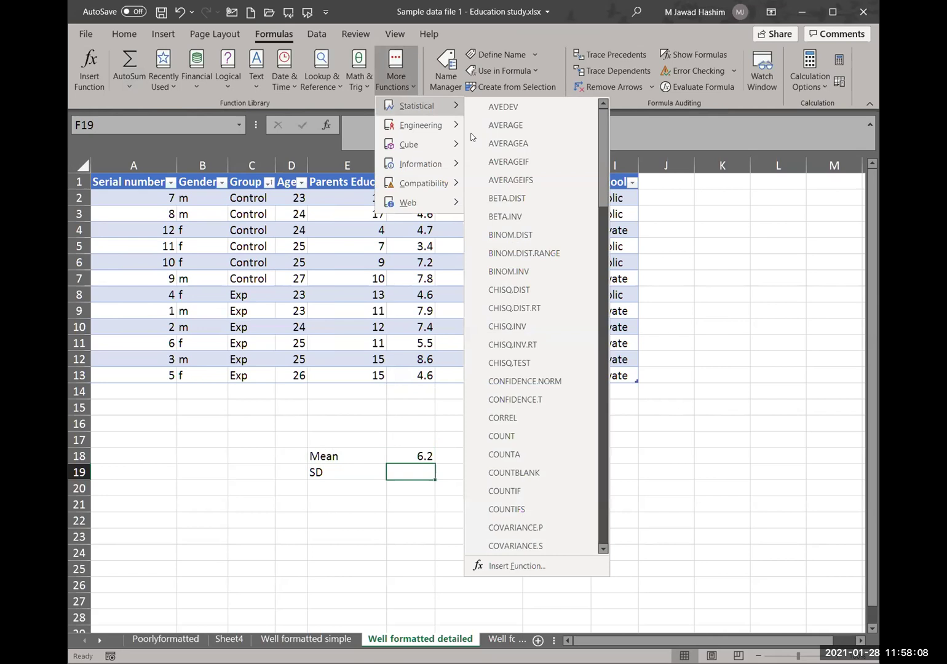
pyautogui.scroll(-9, 498, 332)
pyautogui.scroll(-14, 498, 335)
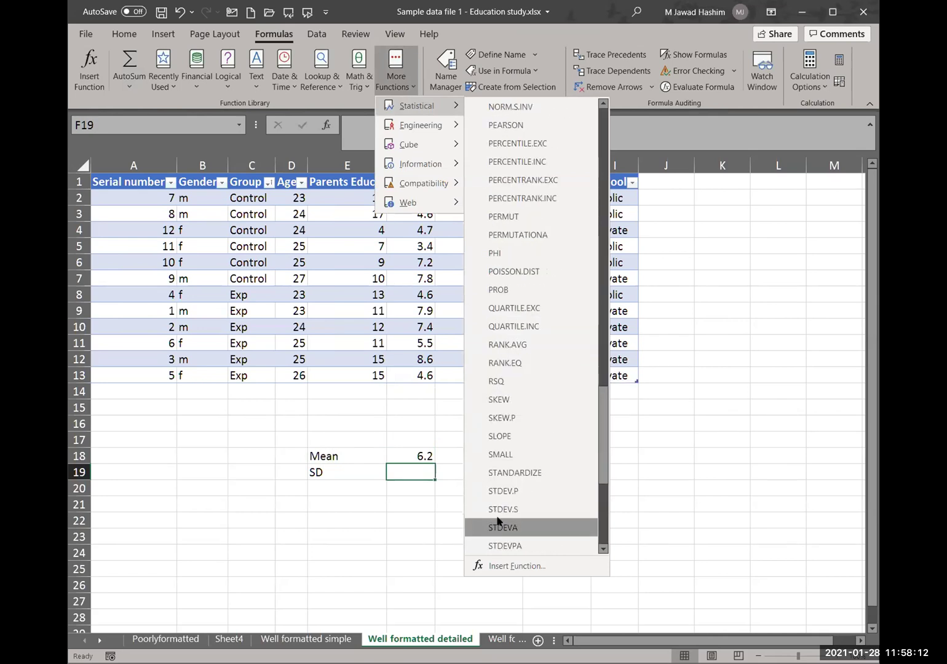
pyautogui.click(528, 509)
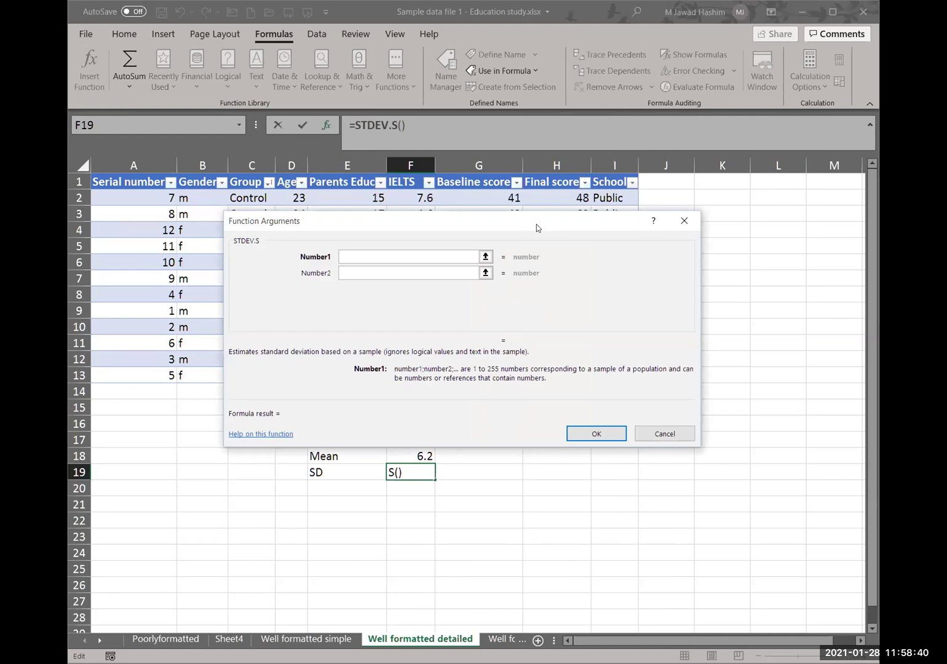
pyautogui.moveTo(536, 225); pyautogui.dragTo(766, 361)
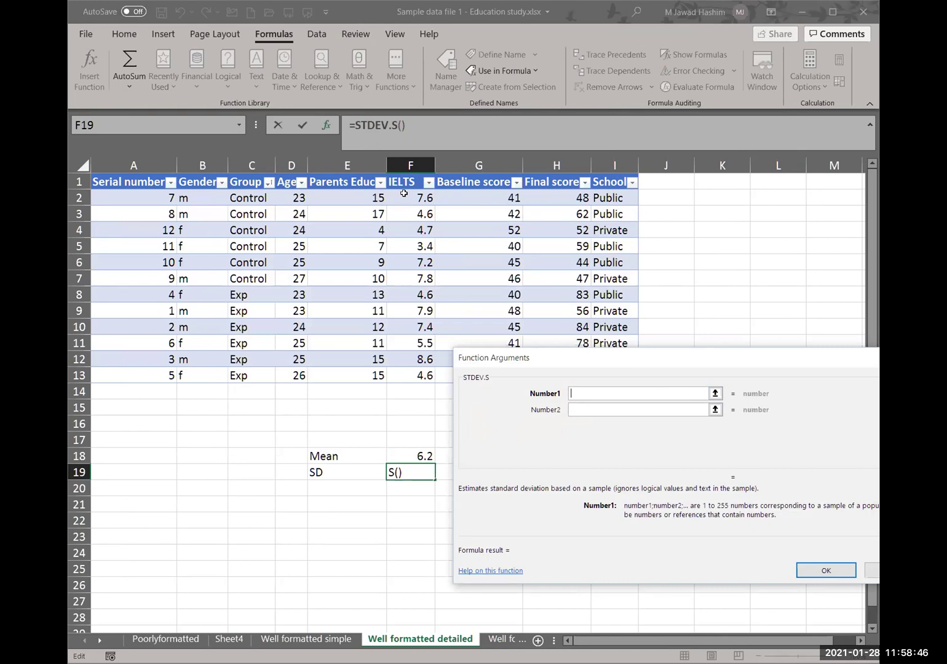
pyautogui.moveTo(404, 194); pyautogui.dragTo(427, 372)
pyautogui.press('Return')
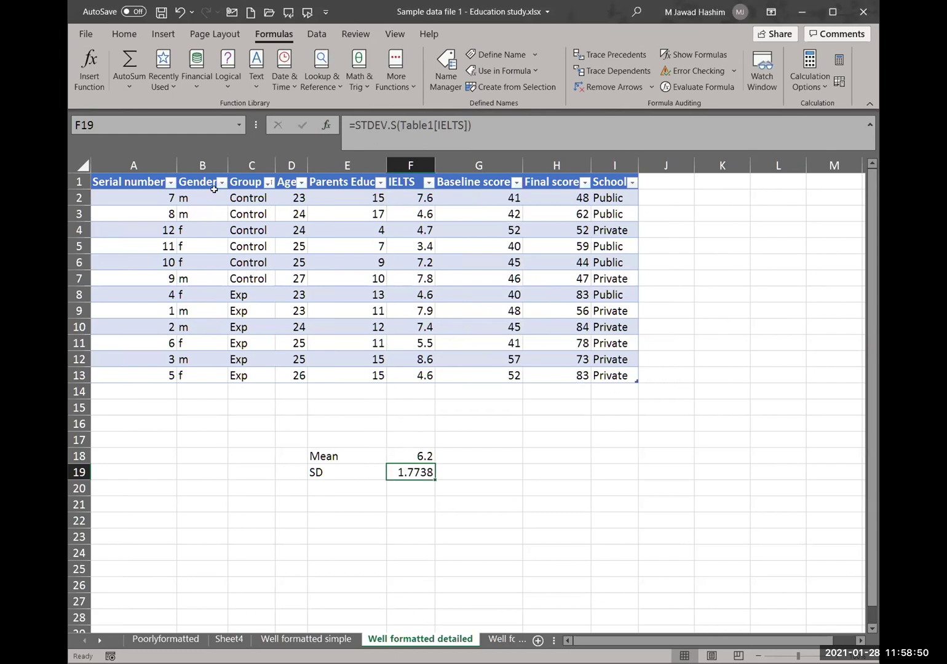
# Step: Format the SD value in F19 and the mean in F18 to two decimal places
pyautogui.click(128, 36)
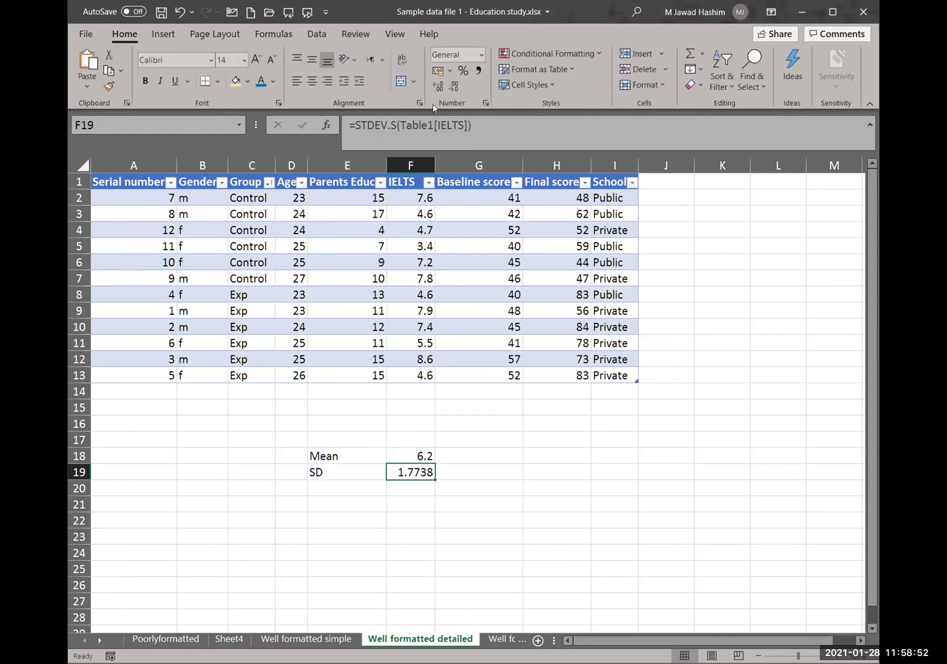
pyautogui.click(453, 86)
pyautogui.click(453, 86)
pyautogui.click(454, 86)
pyautogui.click(440, 86)
pyautogui.click(409, 453)
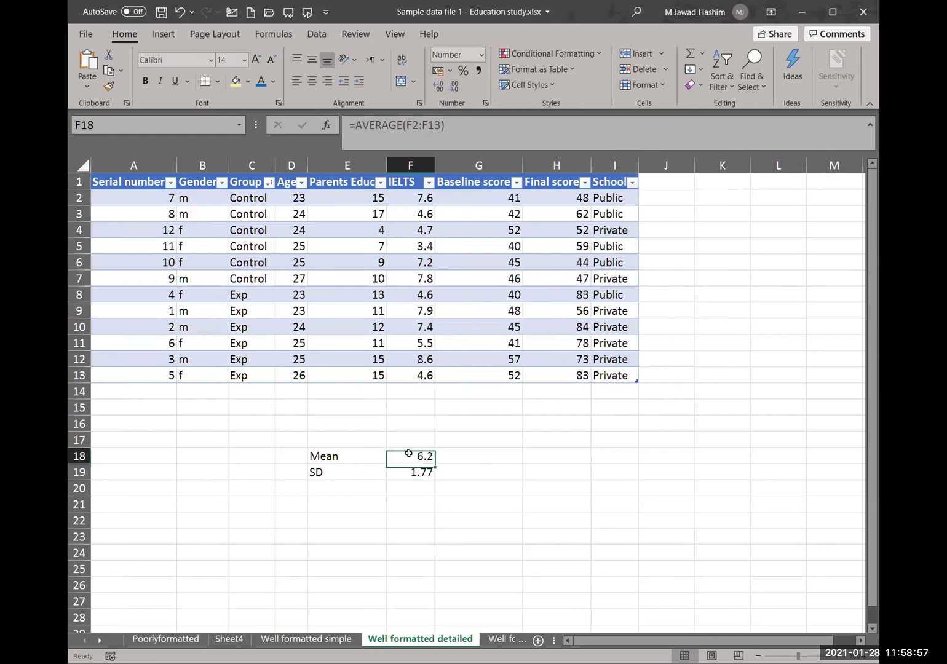
pyautogui.click(440, 88)
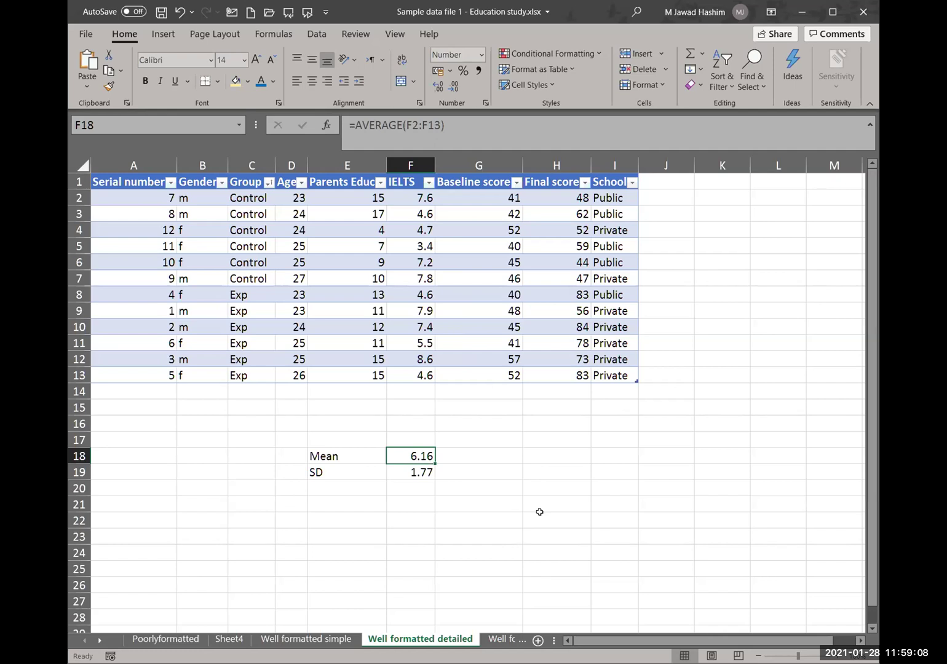
# Step: Calculate the median of the table's Age column in cell D14 with the MEDIAN function
pyautogui.click(339, 500)
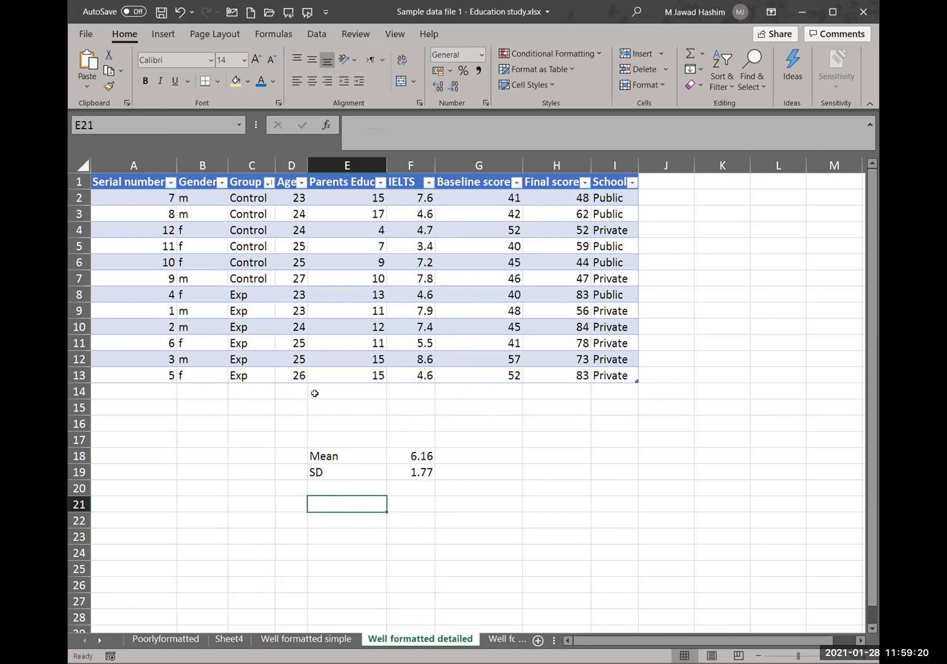
pyautogui.click(292, 397)
pyautogui.click(365, 135)
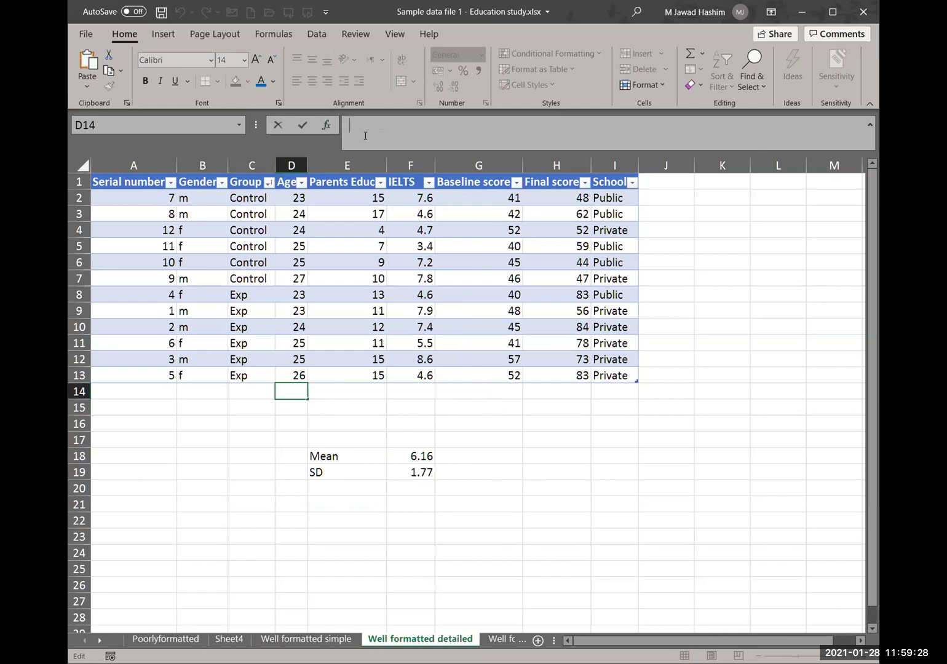
pyautogui.write('=')
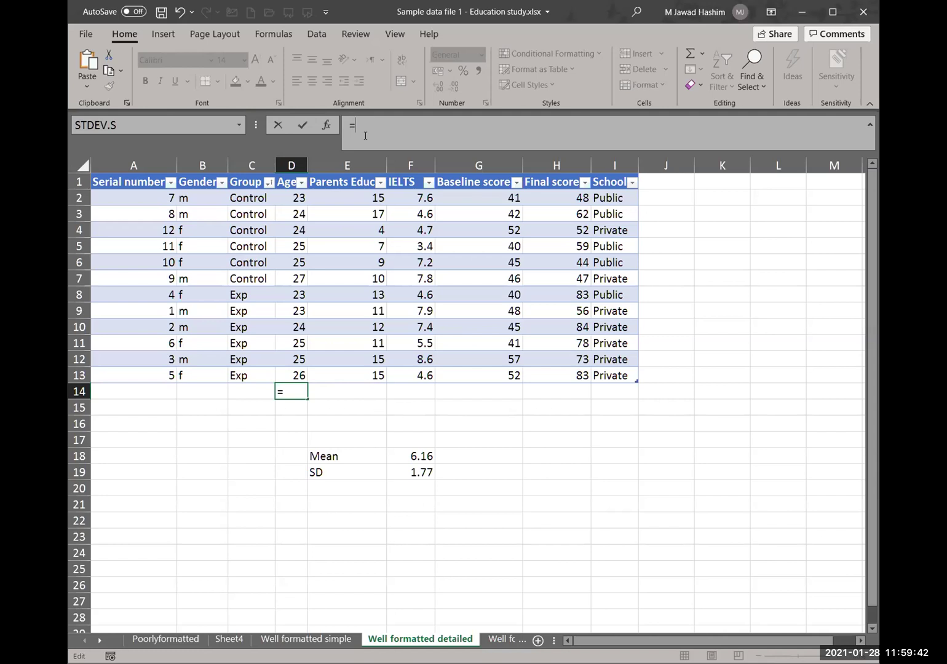
pyautogui.write('m')
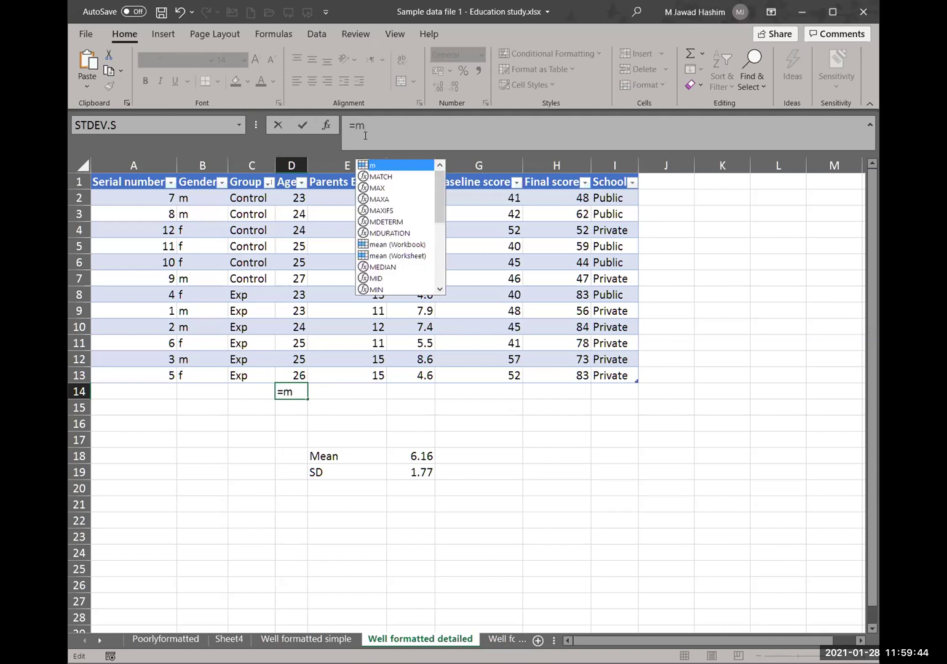
pyautogui.write('ed')
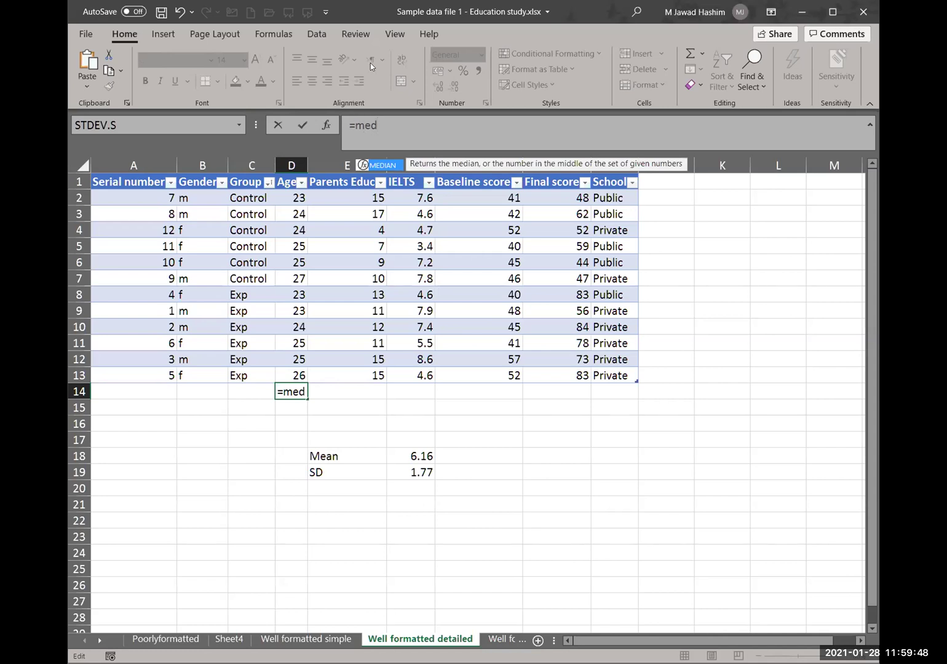
pyautogui.doubleClick(403, 168)
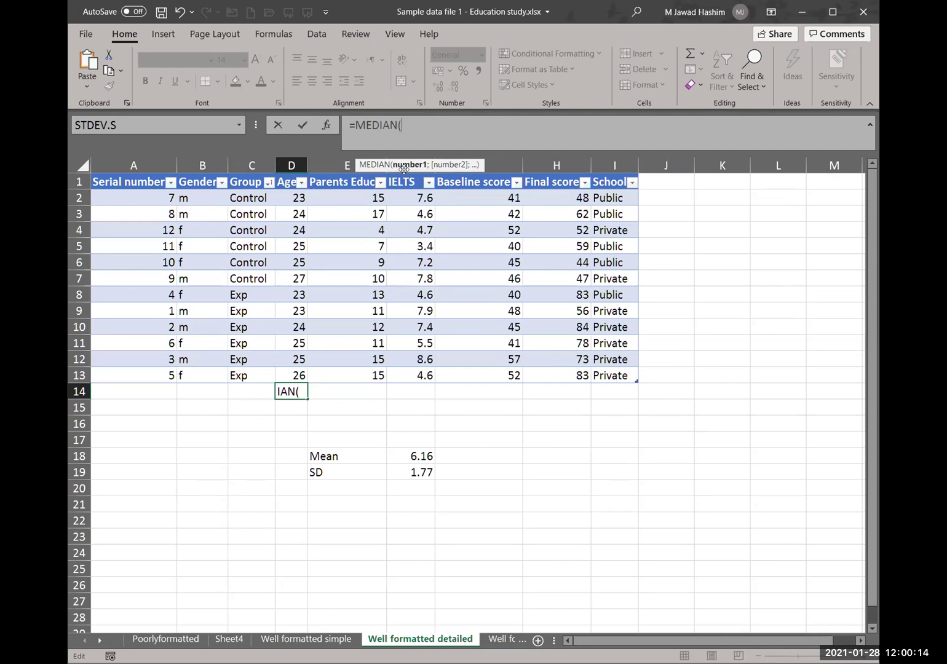
pyautogui.click(295, 197)
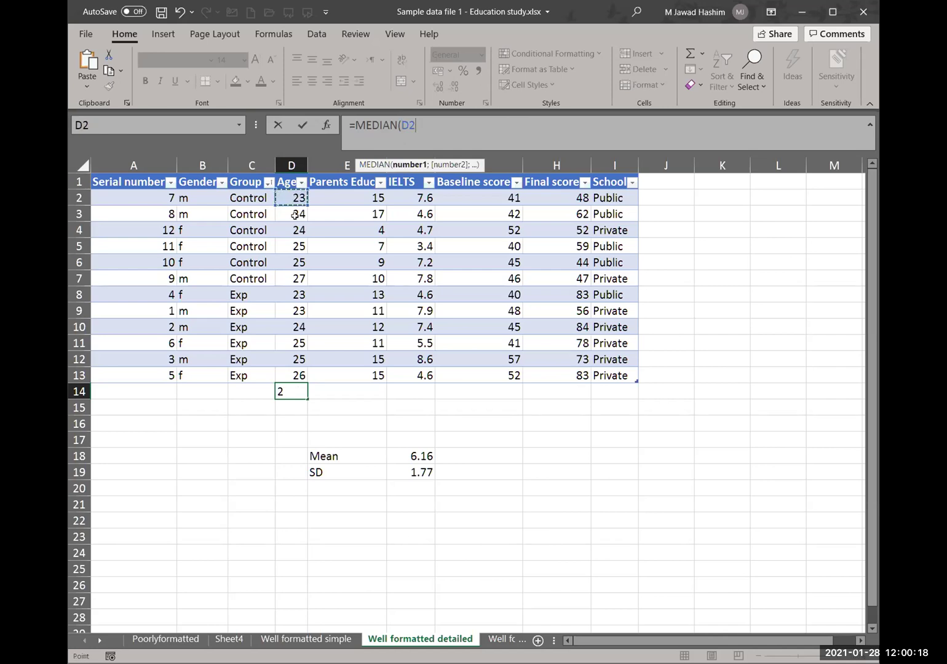
pyautogui.moveTo(296, 214); pyautogui.dragTo(305, 375)
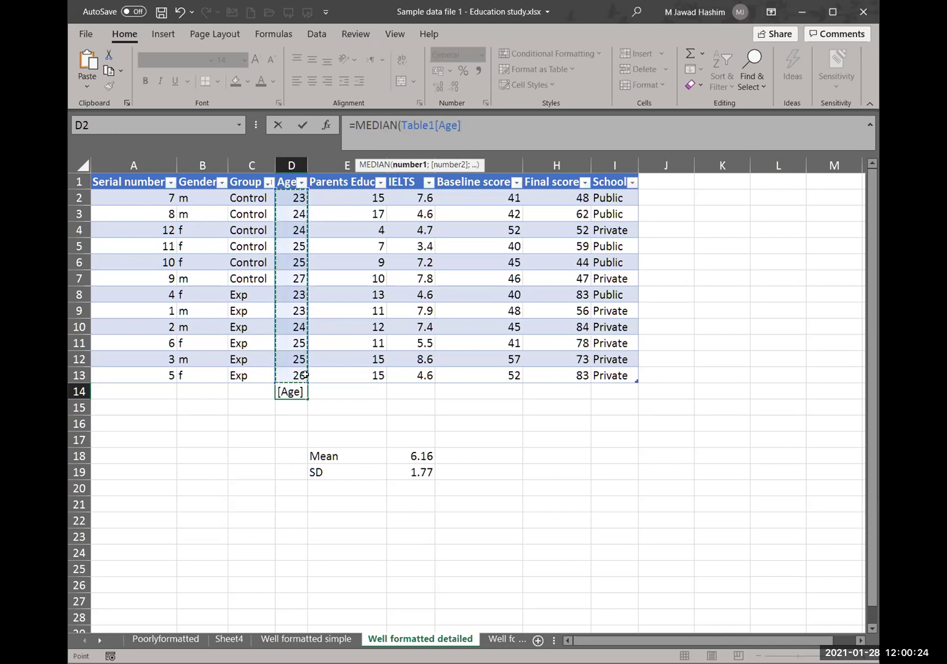
pyautogui.write(')')
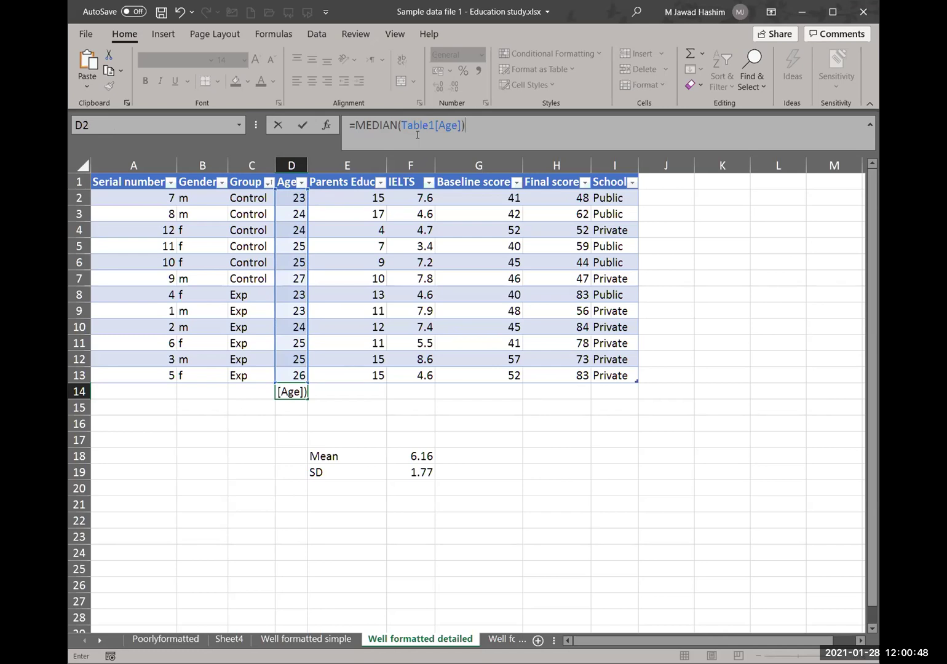
pyautogui.press('Return')
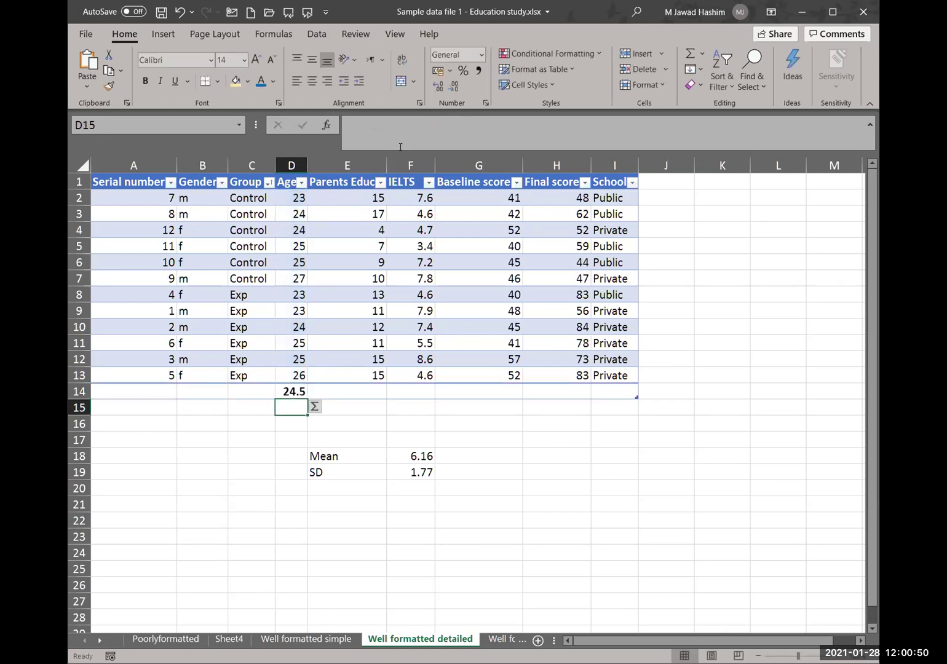
# Step: Sort the table by Age from smallest to largest and select the two middle ages in D7:D8
pyautogui.click(280, 387)
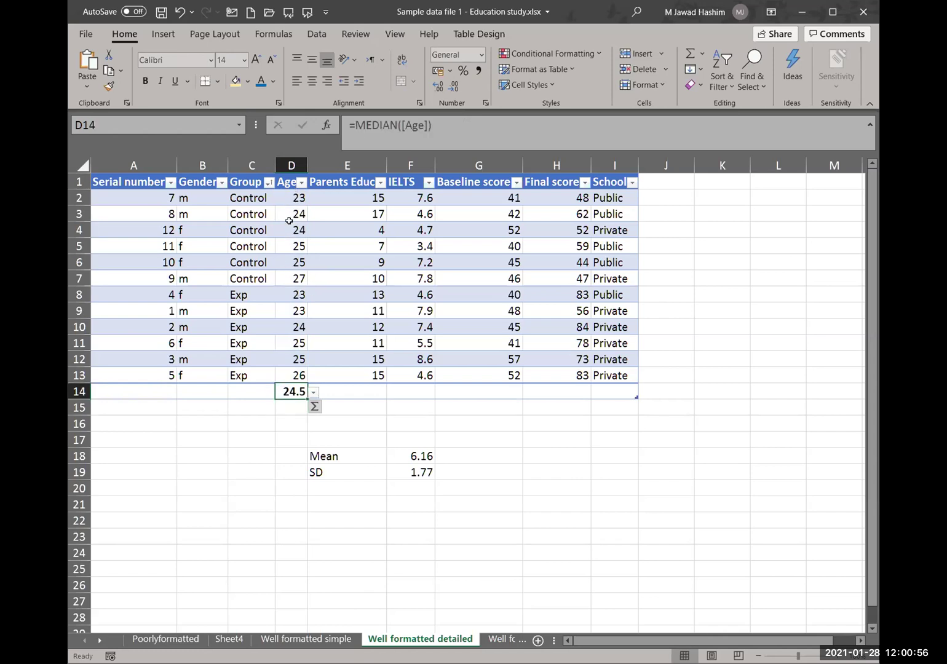
pyautogui.click(301, 183)
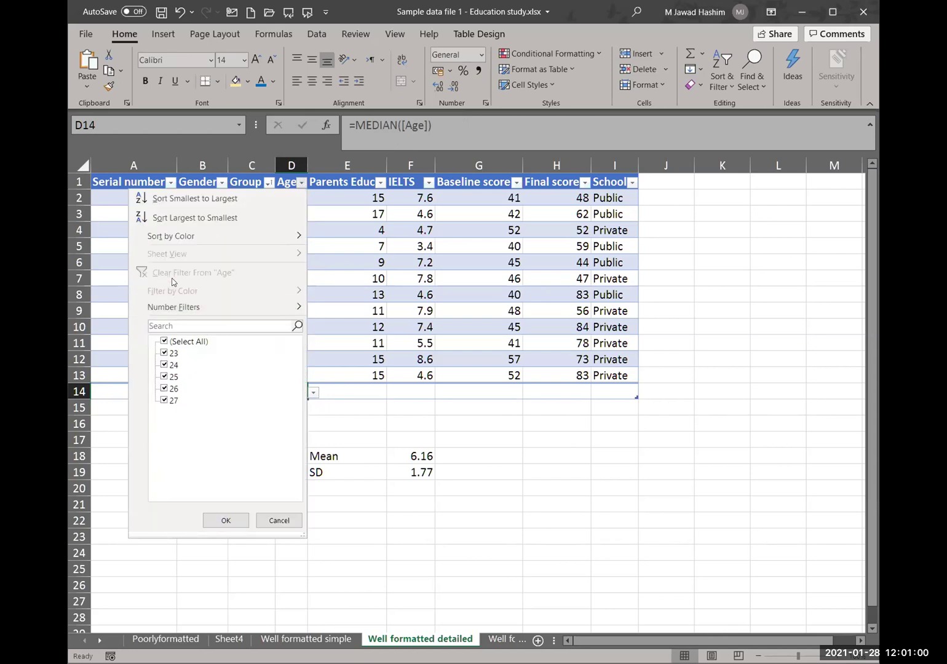
pyautogui.click(187, 199)
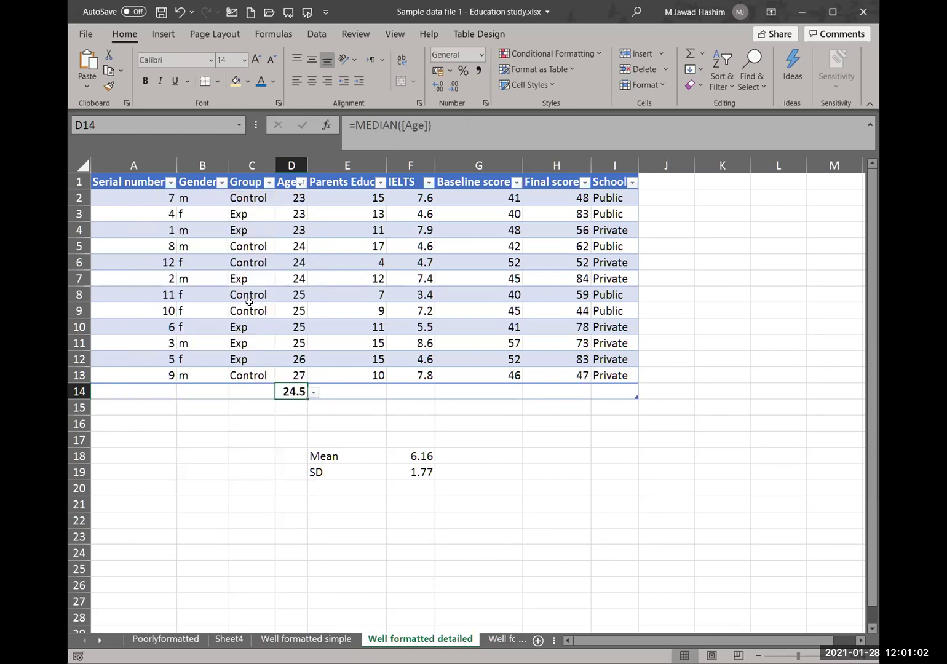
pyautogui.click(286, 276)
pyautogui.moveTo(283, 277); pyautogui.dragTo(284, 294)
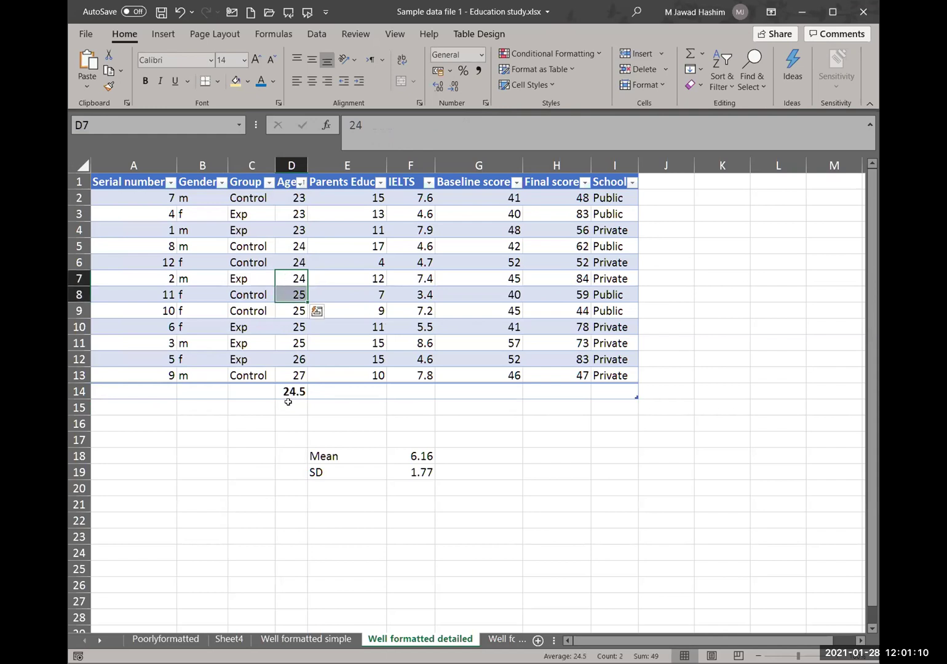
# Step: Label the age median by entering Median in cell C14
pyautogui.click(261, 392)
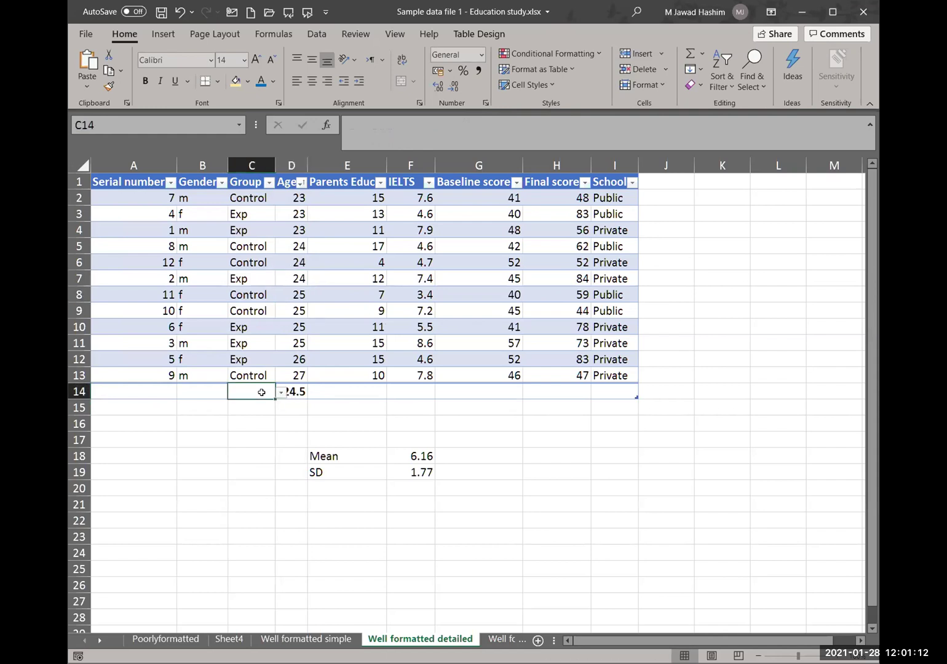
pyautogui.write('Median')
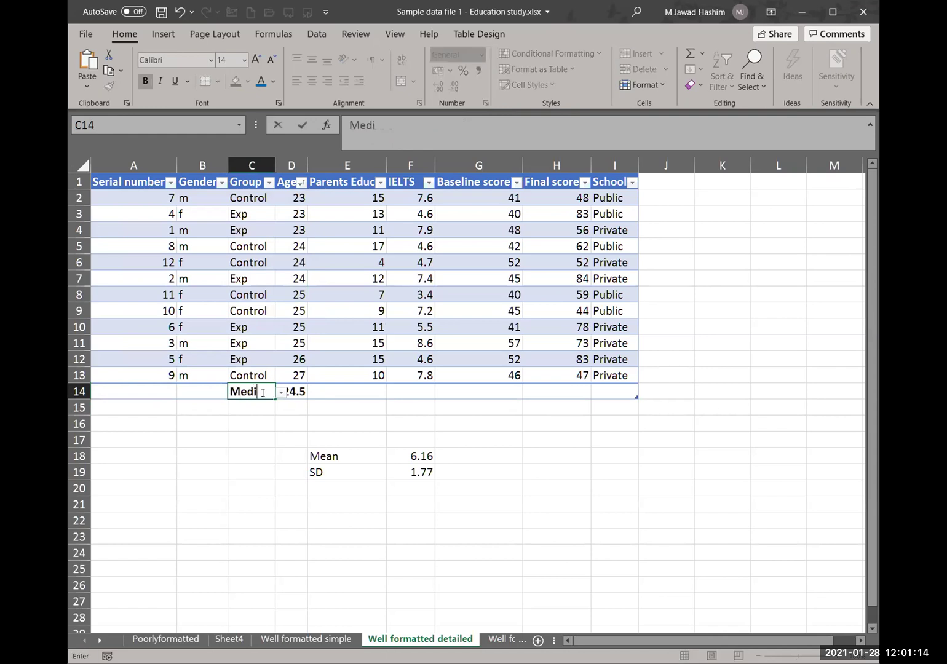
pyautogui.press('Return')
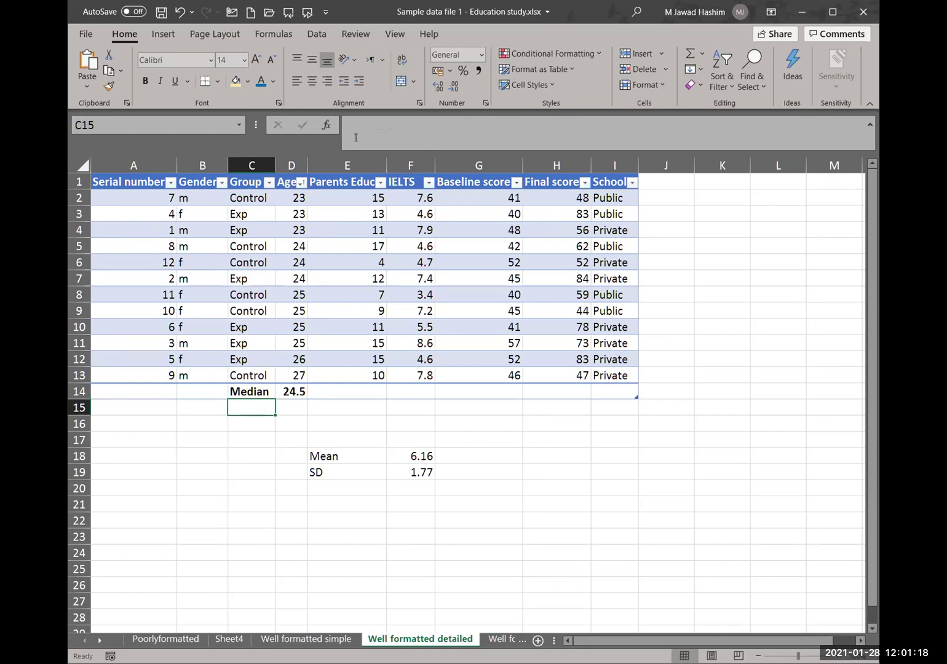
# Step: Calculate the most frequent age in cell D15 by applying MODE.SNGL to the table's Age column
pyautogui.click(288, 406)
pyautogui.click(366, 126)
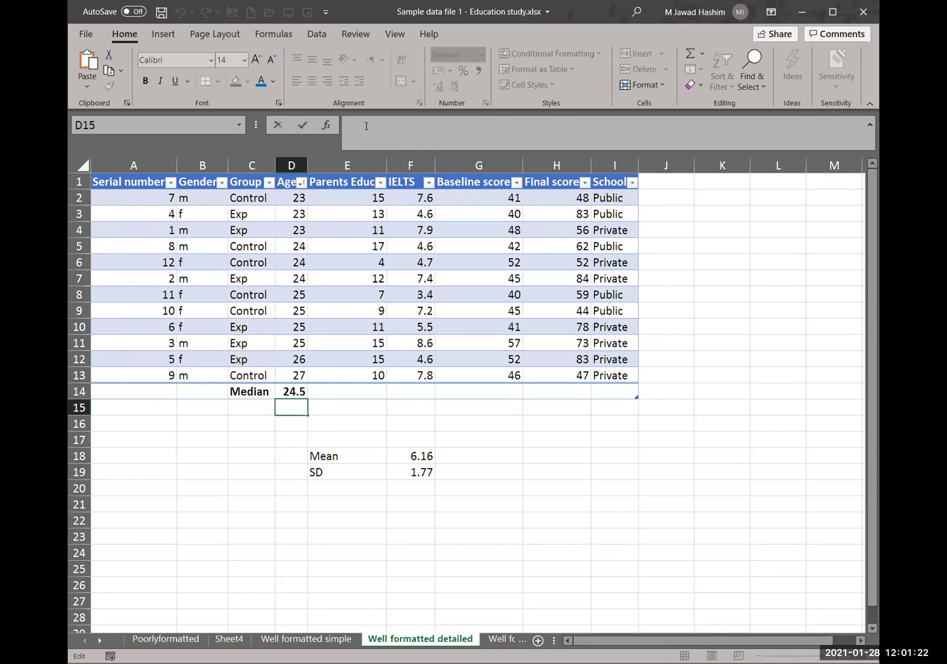
pyautogui.write('=')
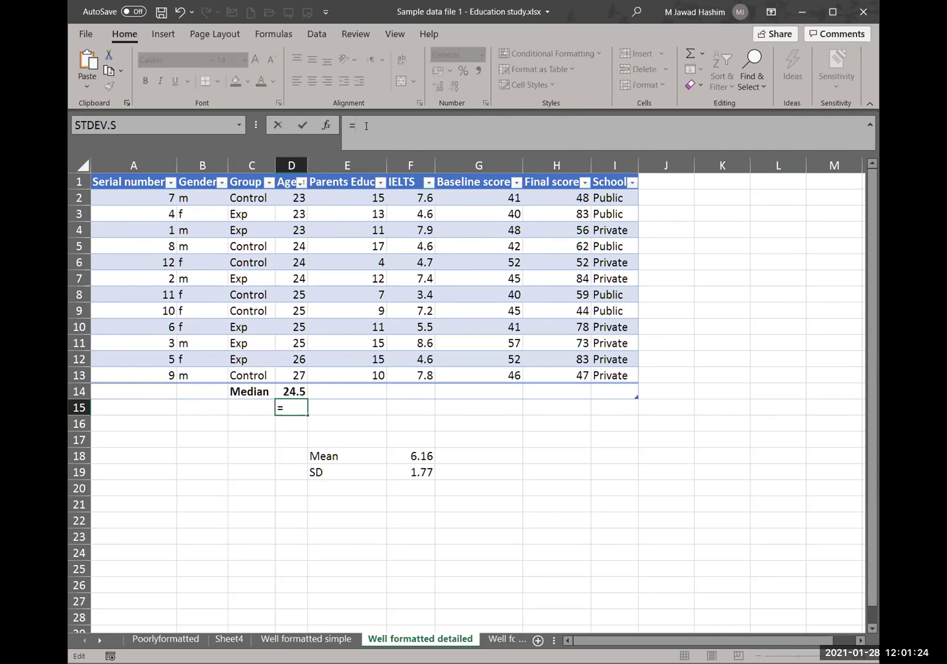
pyautogui.write('mode')
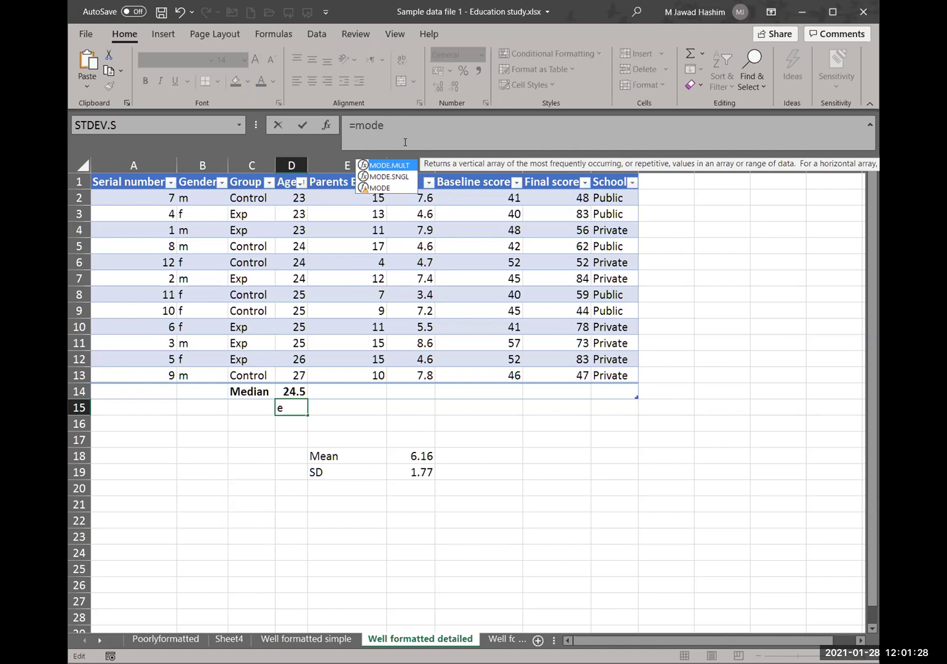
pyautogui.click(379, 177)
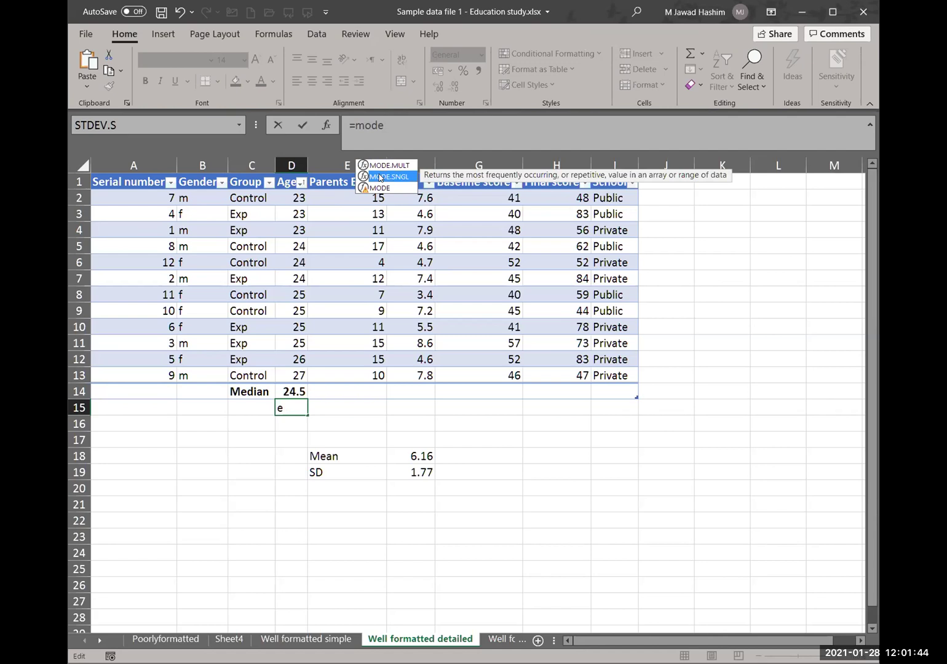
pyautogui.doubleClick(379, 177)
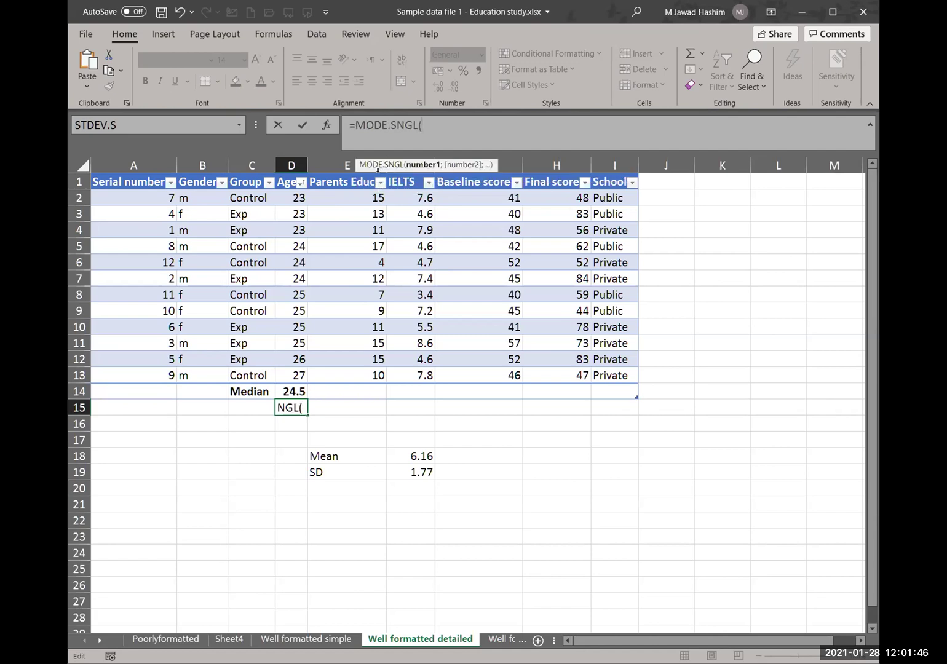
pyautogui.click(289, 195)
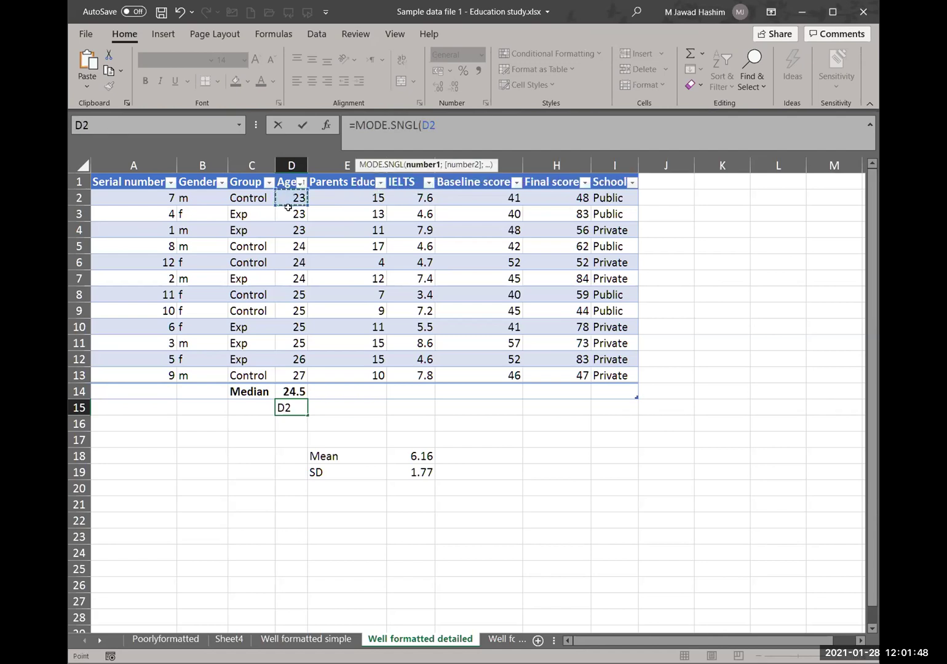
pyautogui.moveTo(288, 207); pyautogui.dragTo(297, 368)
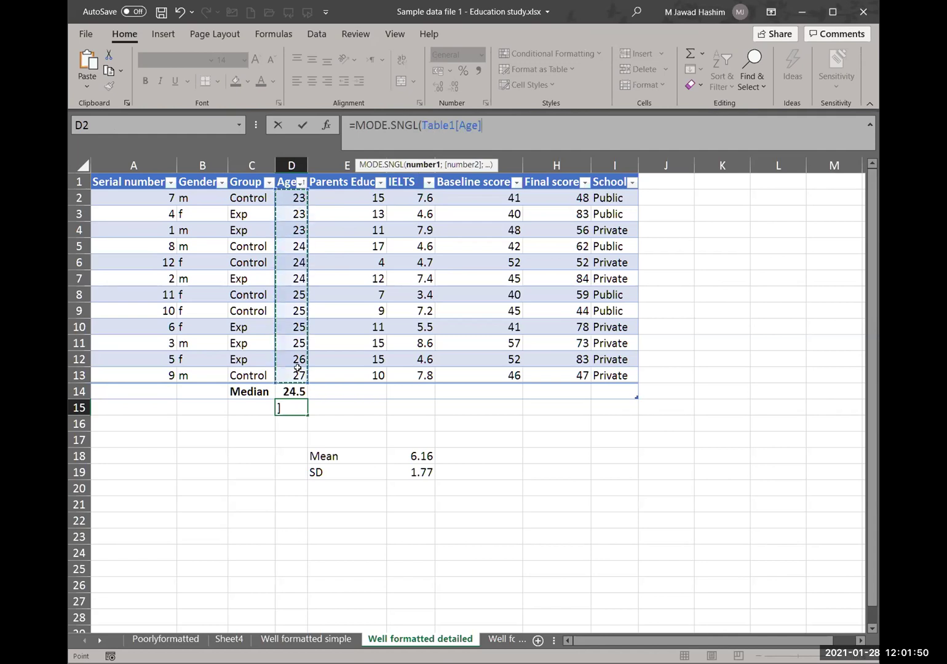
pyautogui.press('Return')
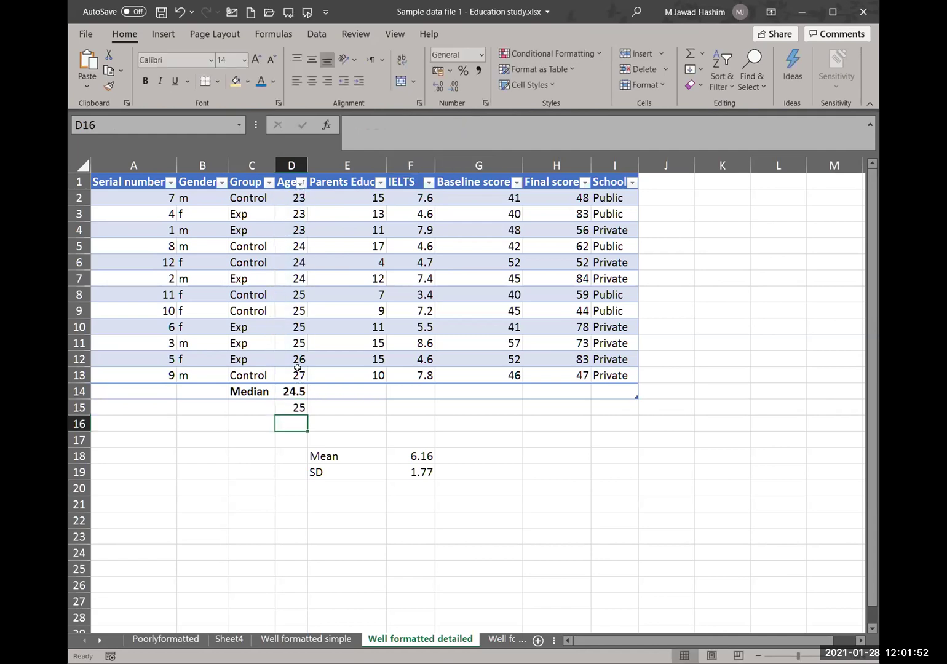
# Step: Label the value in D15 by entering Mode in cell C15
pyautogui.press('Left')
pyautogui.press('Up')
pyautogui.write('M')
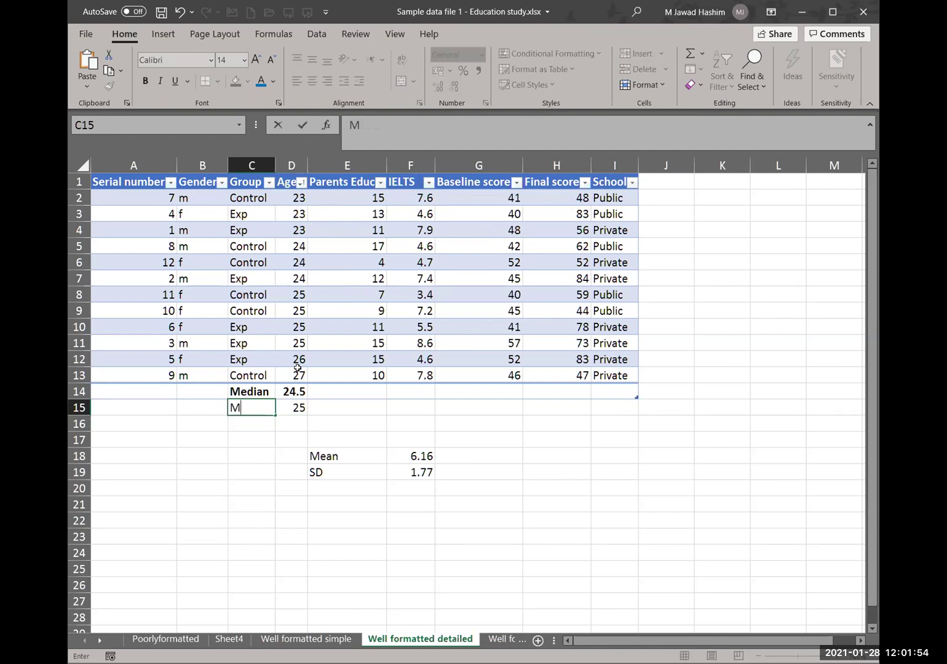
pyautogui.write('ode')
pyautogui.press('Return')
pyautogui.press('Up')
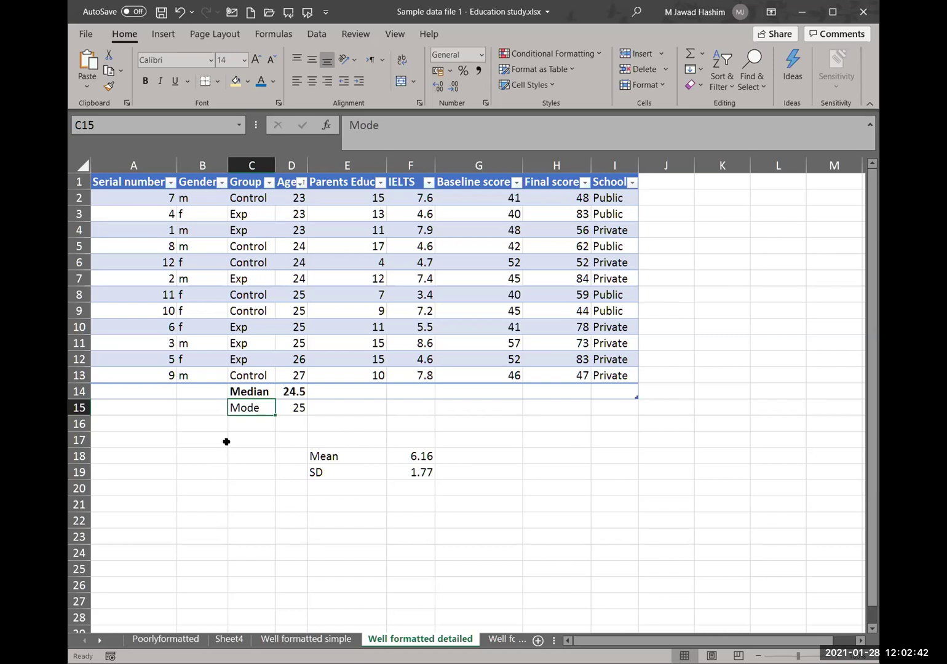
# Step: Clear all summary labels and statistics below the data by deleting the contents of C14:F21
pyautogui.click(247, 394)
pyautogui.moveTo(269, 409); pyautogui.dragTo(412, 507)
pyautogui.press('Delete')
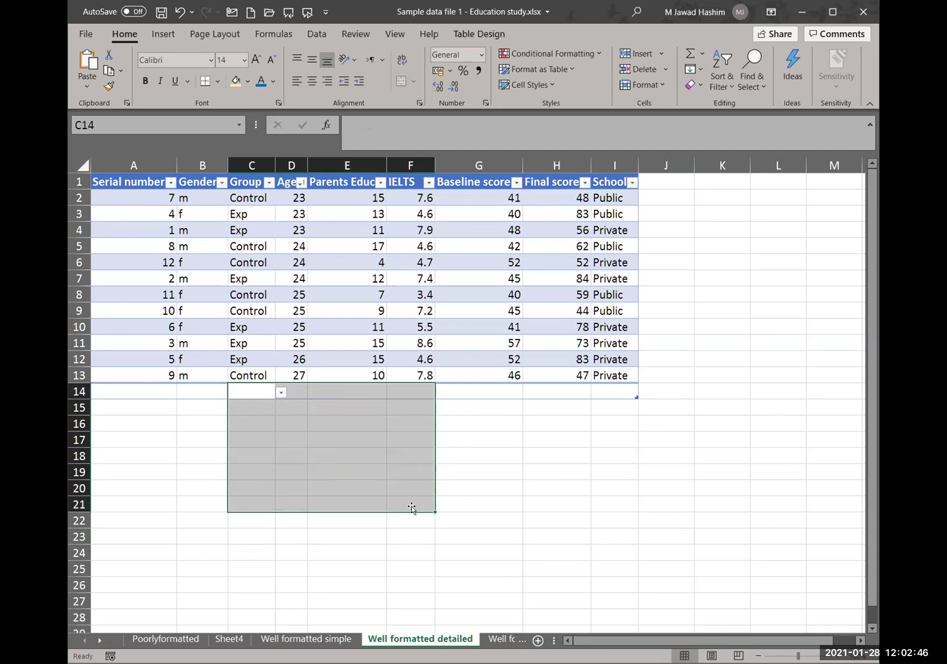
pyautogui.click(459, 474)
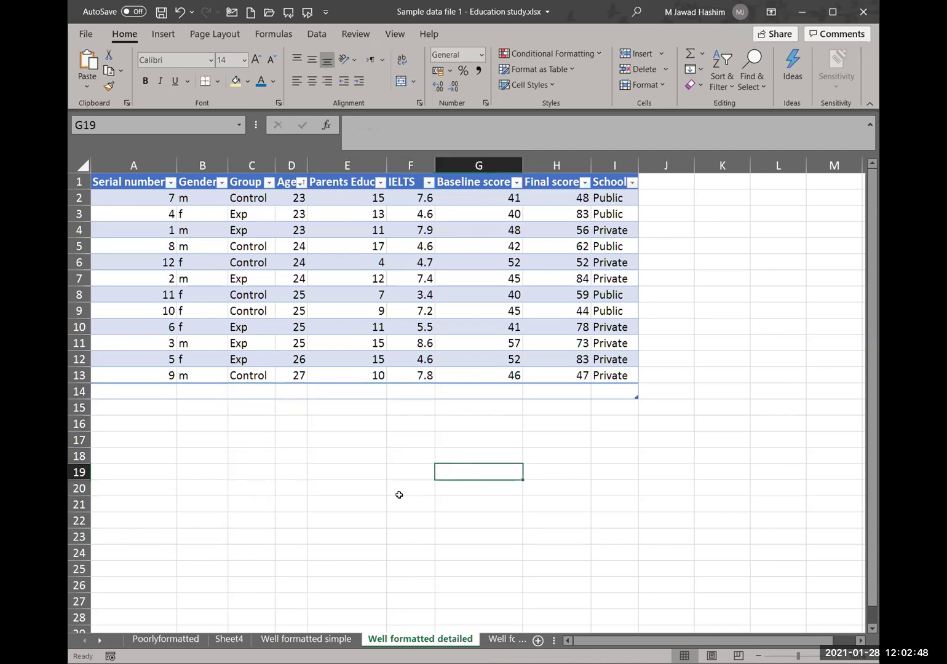
# Step: Insert a combined PivotChart and PivotTable from Table1 at cell B15 of the existing worksheet and place the chart below the source table
pyautogui.click(142, 394)
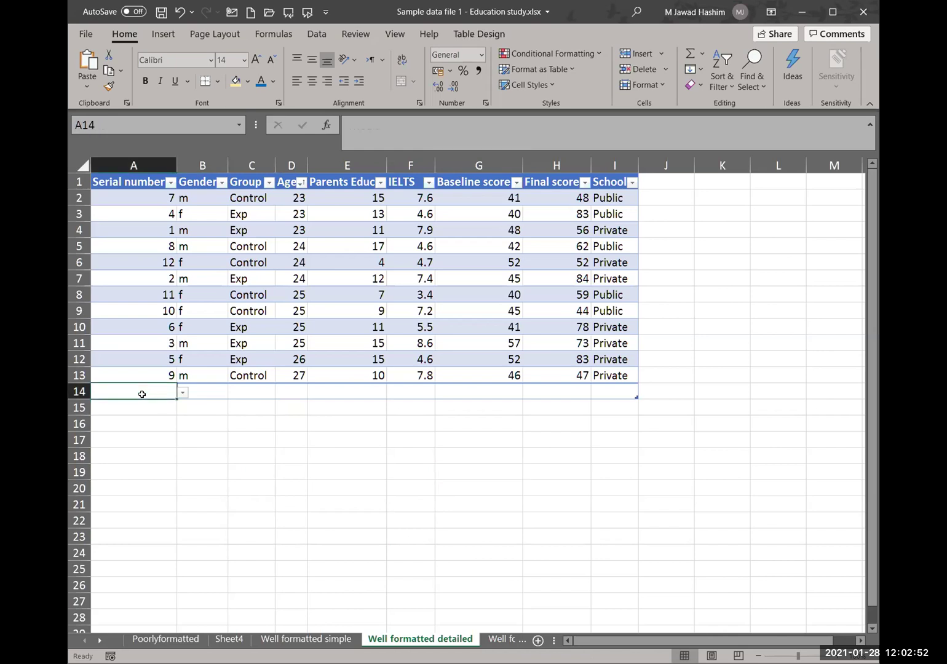
pyautogui.click(190, 406)
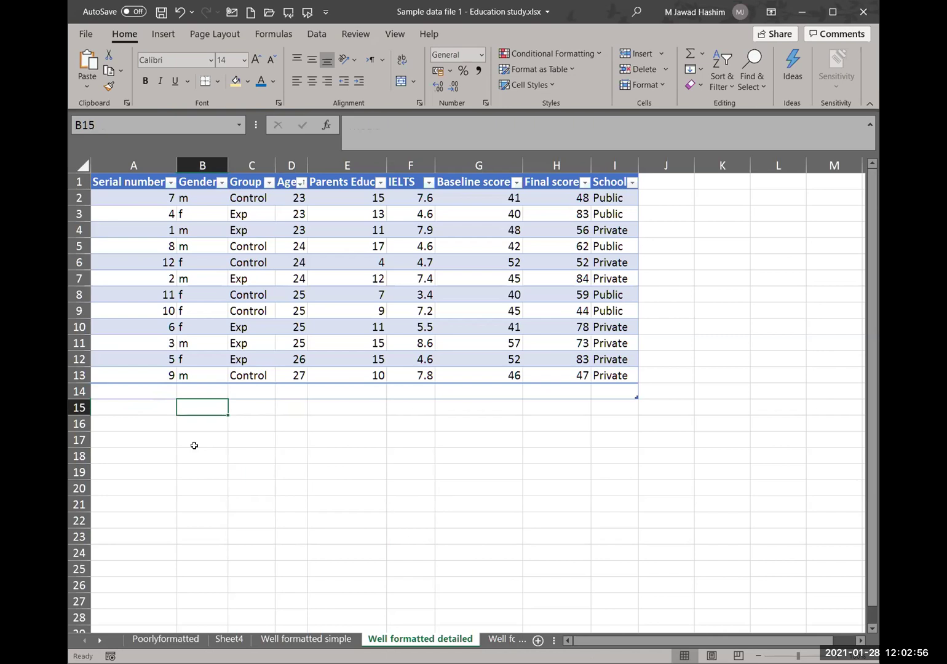
pyautogui.click(165, 36)
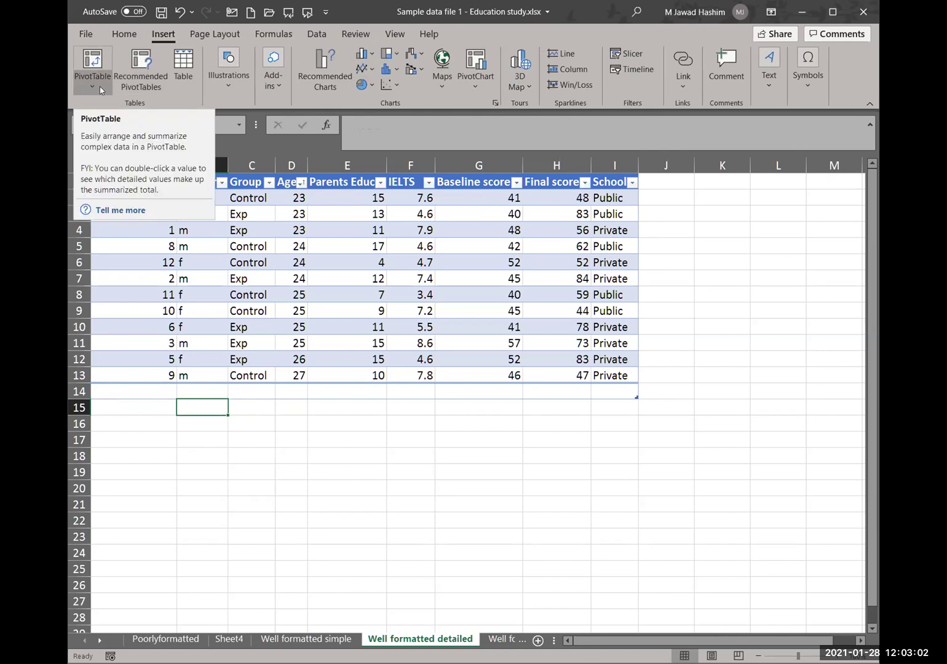
pyautogui.click(99, 86)
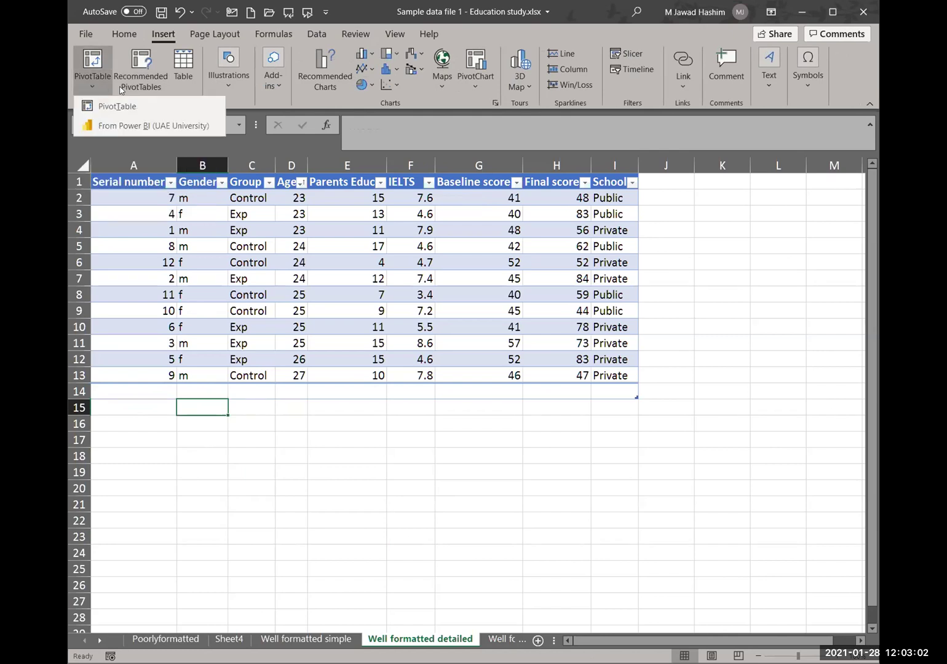
pyautogui.click(477, 87)
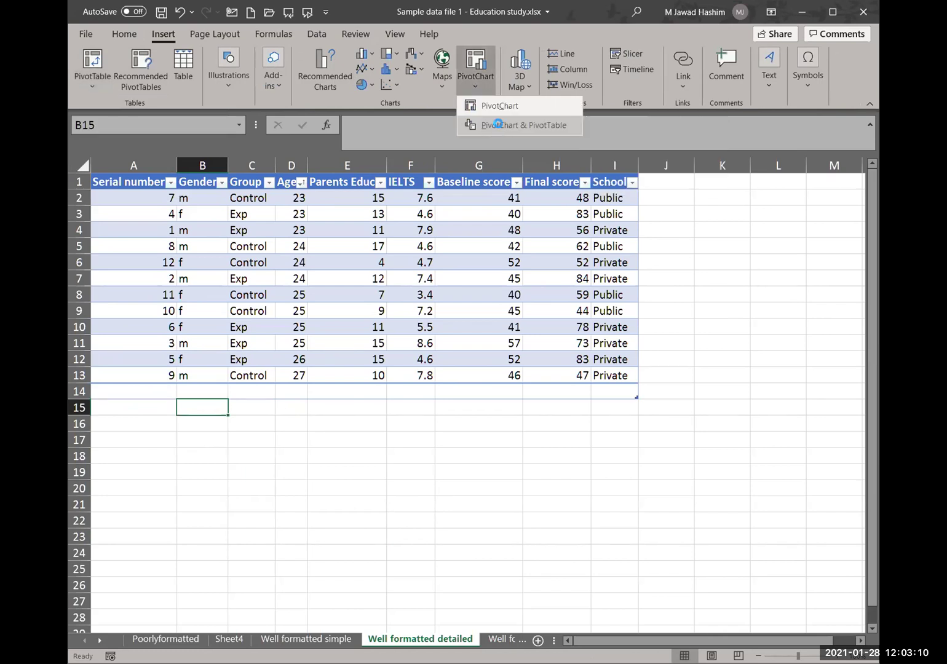
pyautogui.click(523, 125)
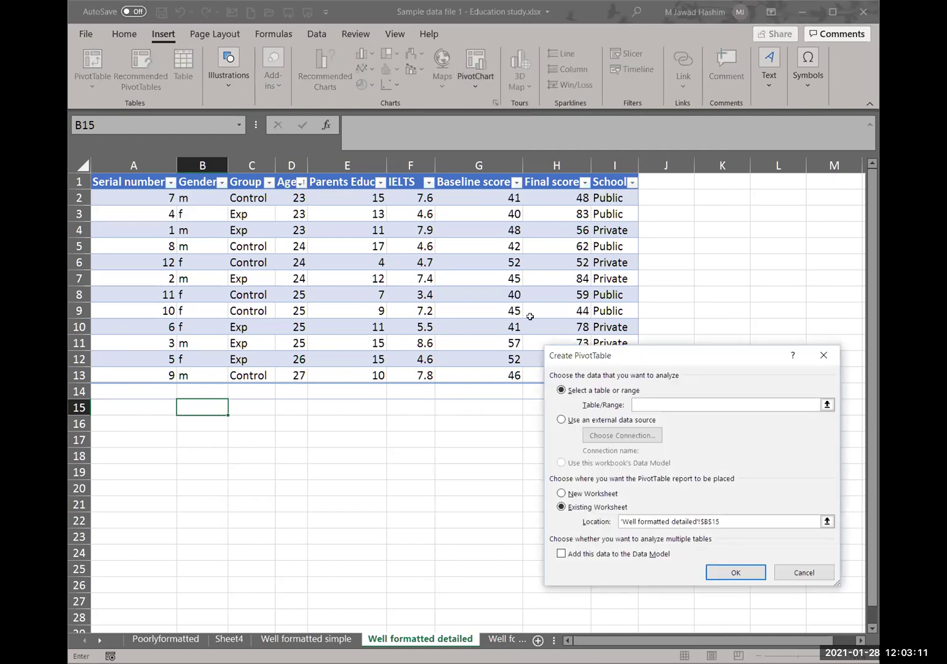
pyautogui.click(123, 181)
pyautogui.moveTo(123, 181); pyautogui.dragTo(595, 381)
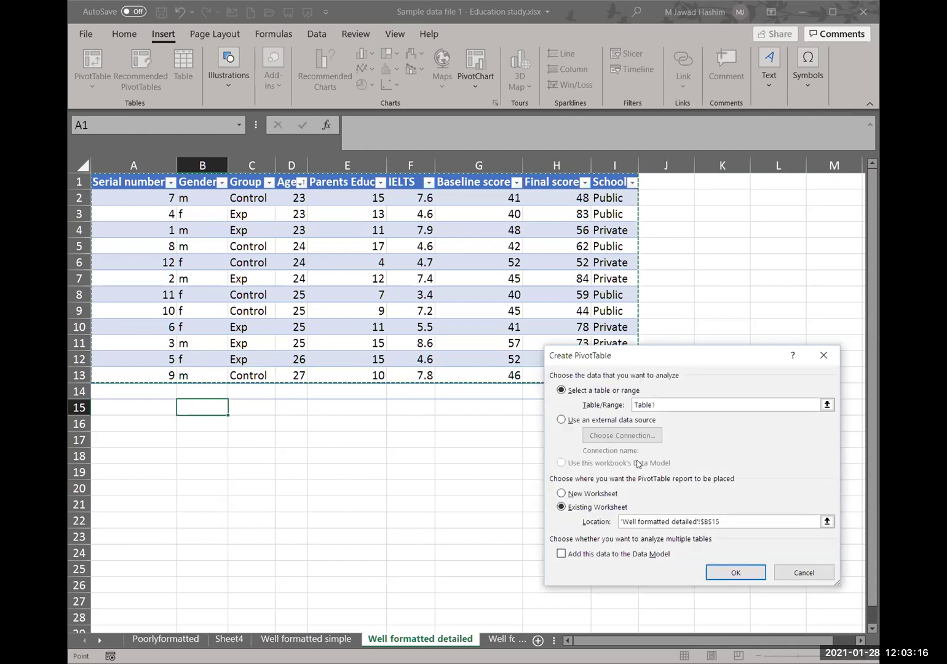
pyautogui.click(717, 574)
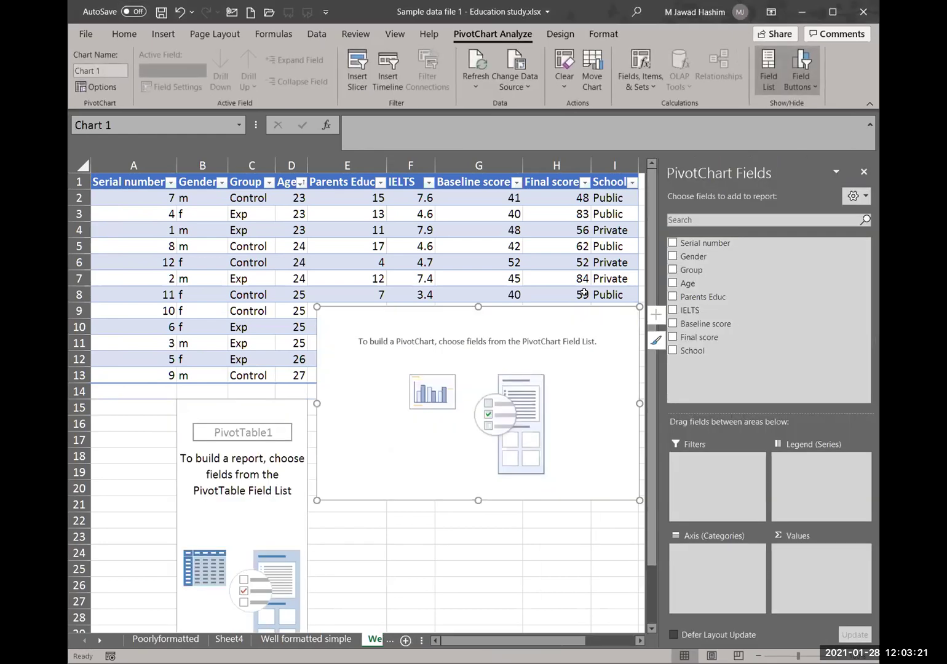
pyautogui.moveTo(570, 308); pyautogui.dragTo(575, 407)
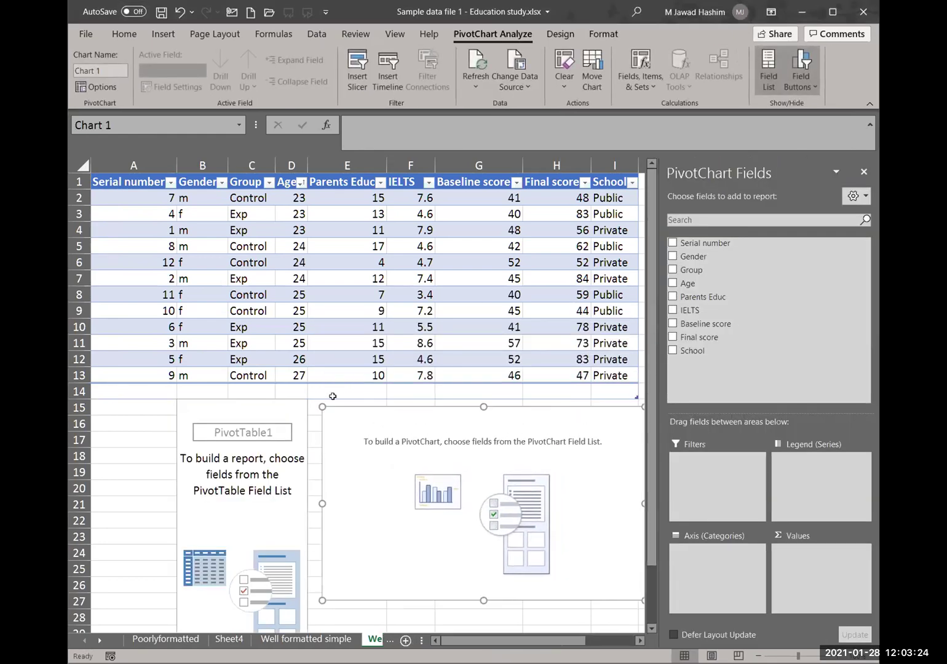
pyautogui.keyDown('ctrl'); pyautogui.scroll(-3, 136, 387); pyautogui.keyUp('ctrl')
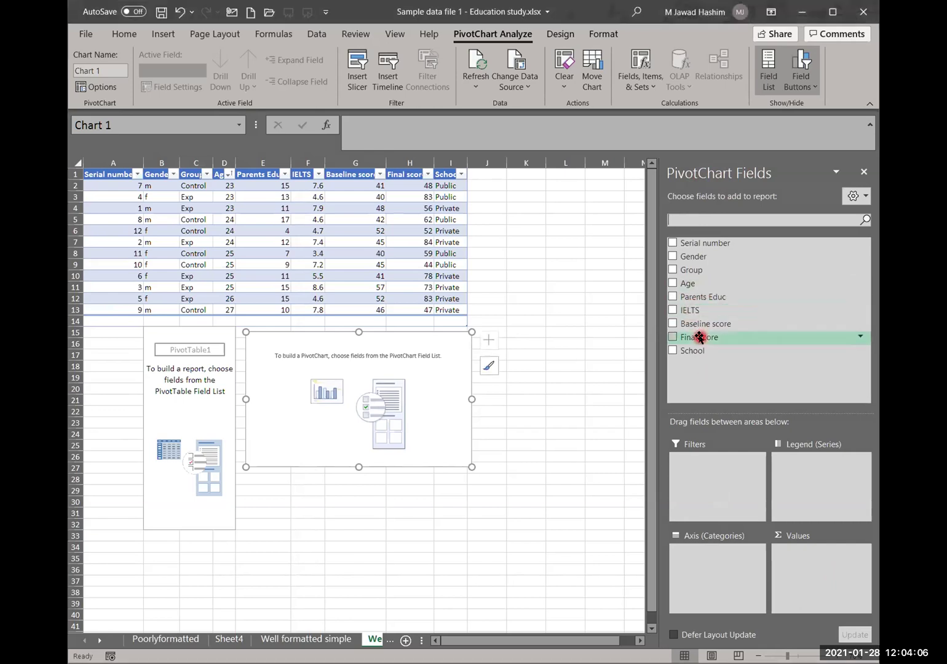
# Step: Add Final score to the PivotChart's values and summarise it by Average
pyautogui.moveTo(699, 337); pyautogui.dragTo(794, 557)
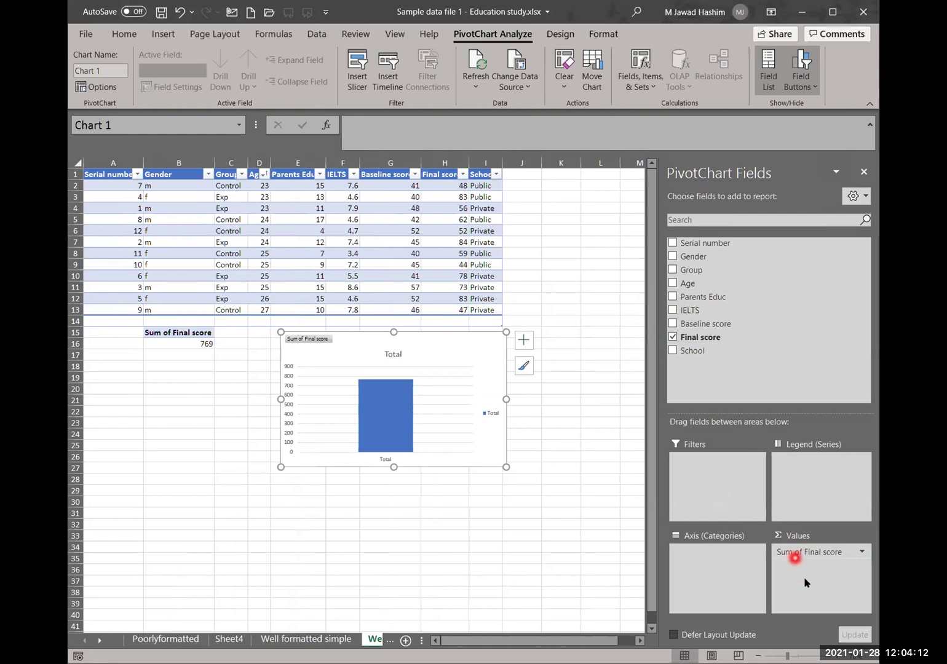
pyautogui.click(807, 582)
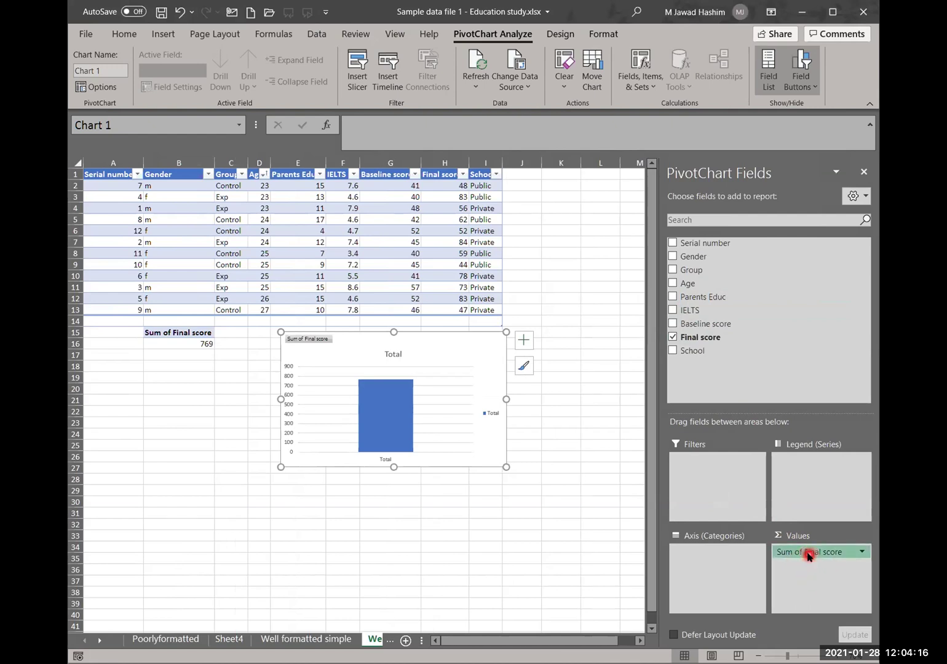
pyautogui.click(809, 552)
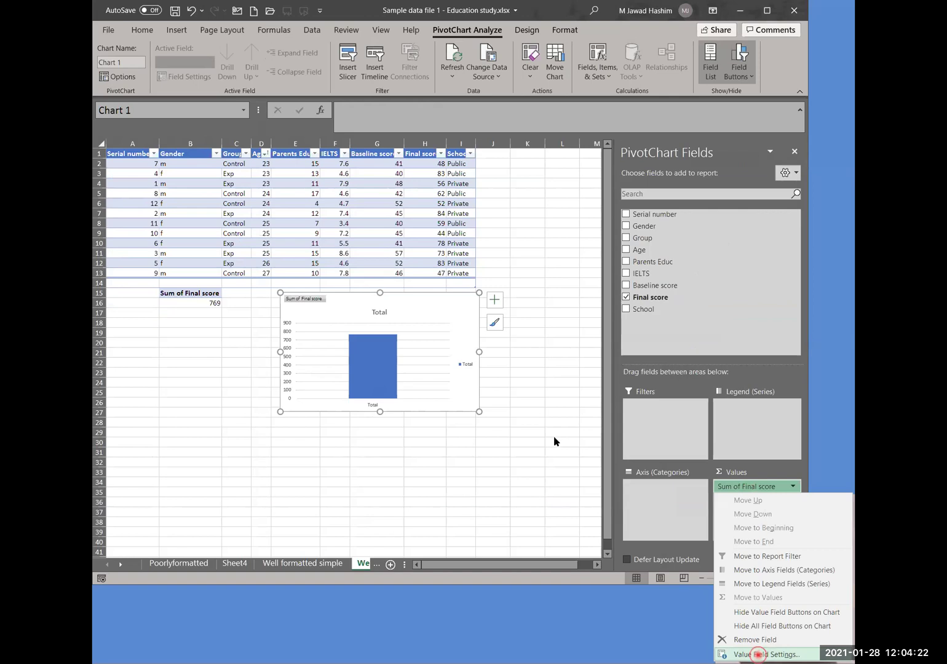
pyautogui.click(757, 654)
pyautogui.click(643, 438)
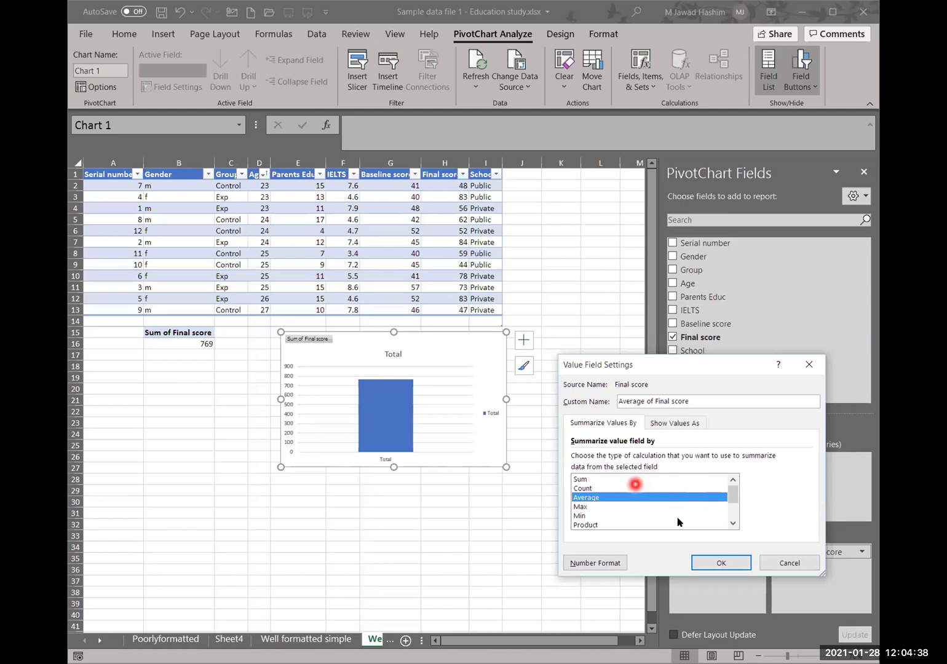
pyautogui.click(729, 567)
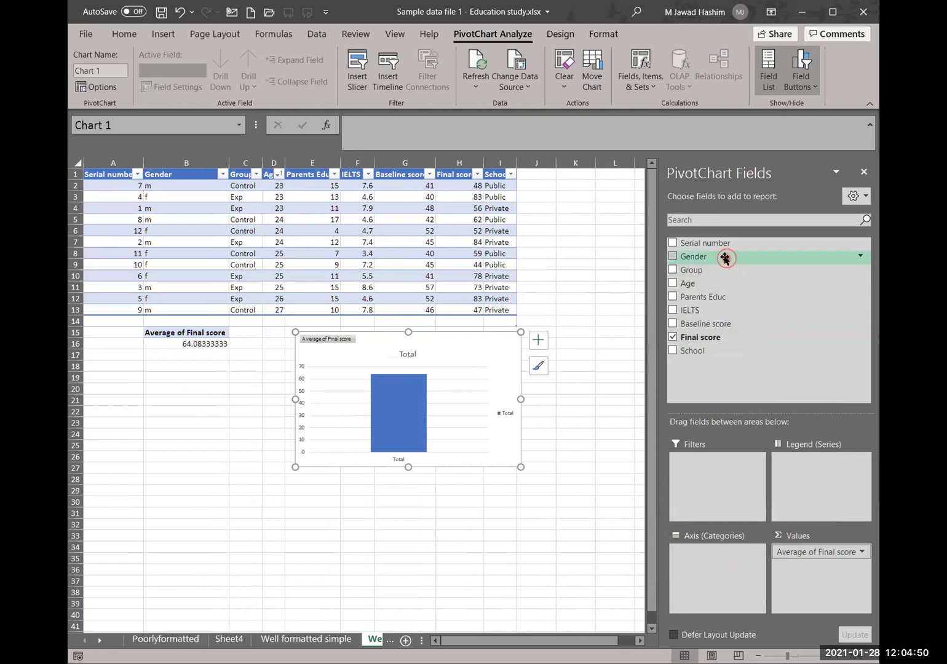
# Step: Break down the average final score by Gender, placing that field in the chart's axis categories
pyautogui.moveTo(726, 264); pyautogui.dragTo(802, 494)
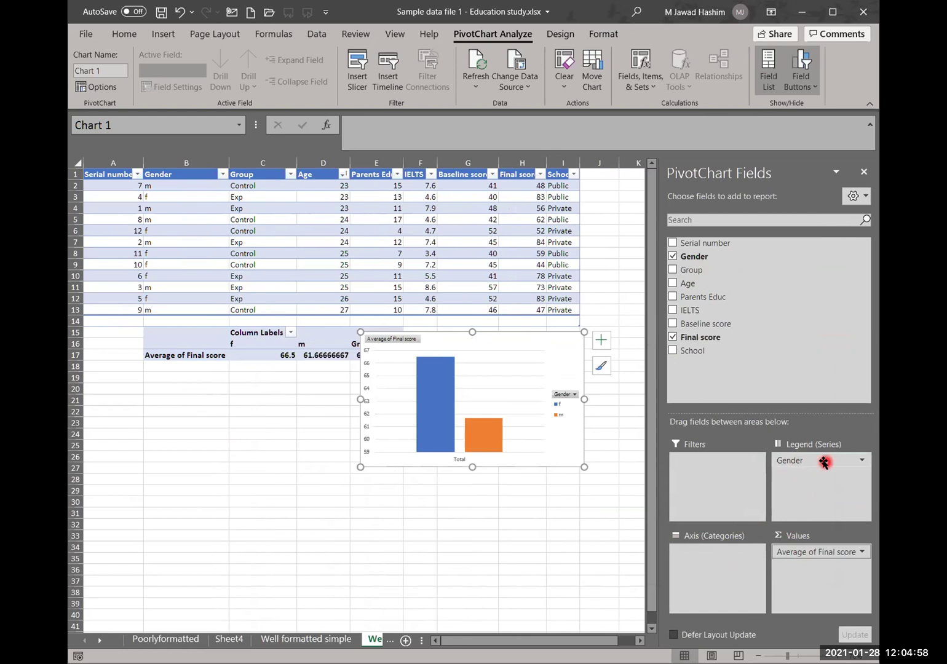
pyautogui.moveTo(824, 462); pyautogui.dragTo(733, 573)
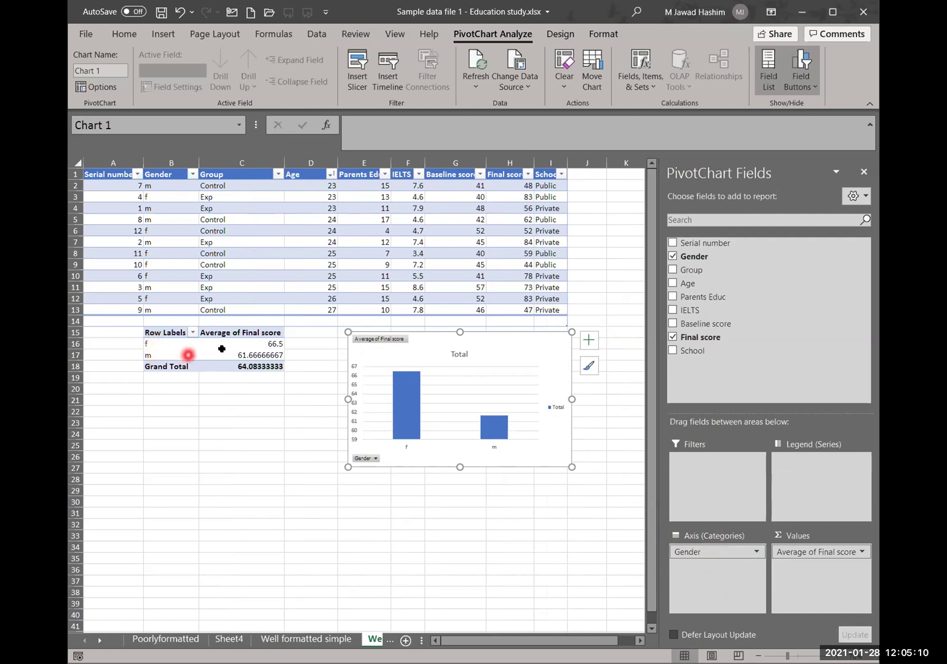
pyautogui.click(241, 346)
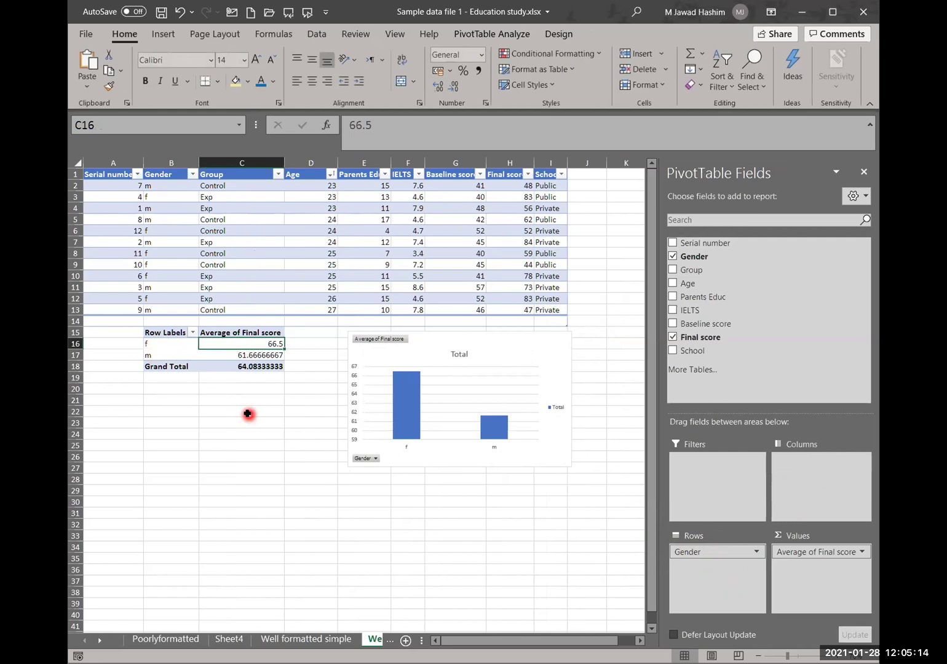
# Step: Show the average final score of the m row with one decimal place
pyautogui.click(247, 353)
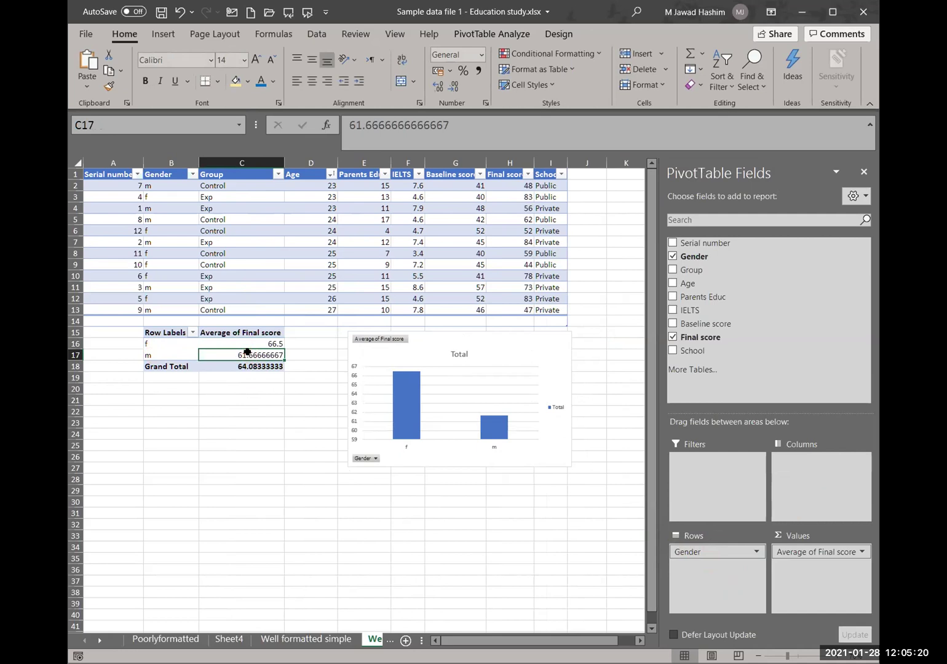
pyautogui.hotkey('alt', 'Tab')
pyautogui.click(455, 85)
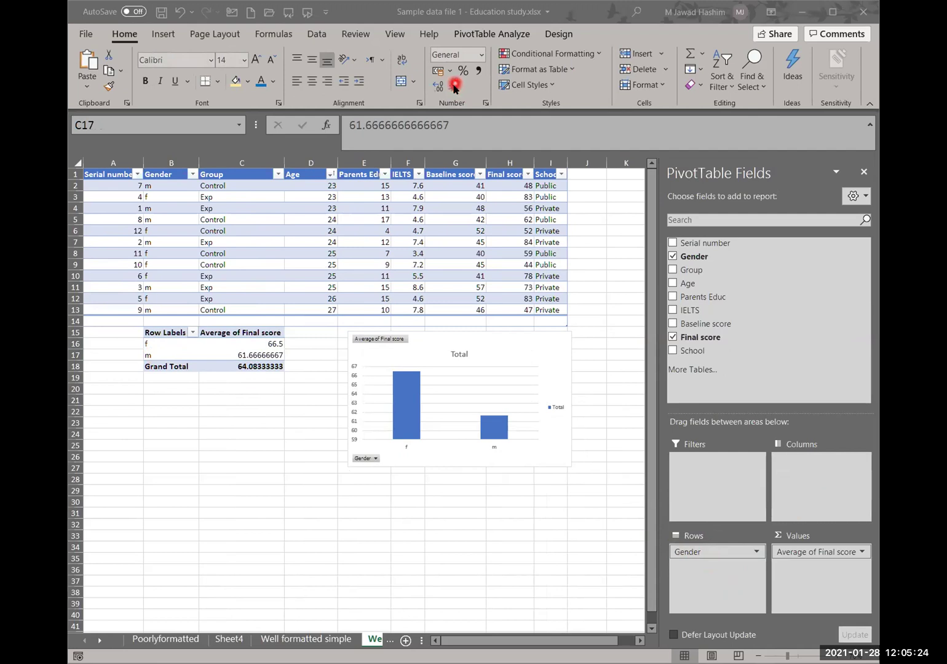
pyautogui.click(455, 86)
pyautogui.click(455, 86)
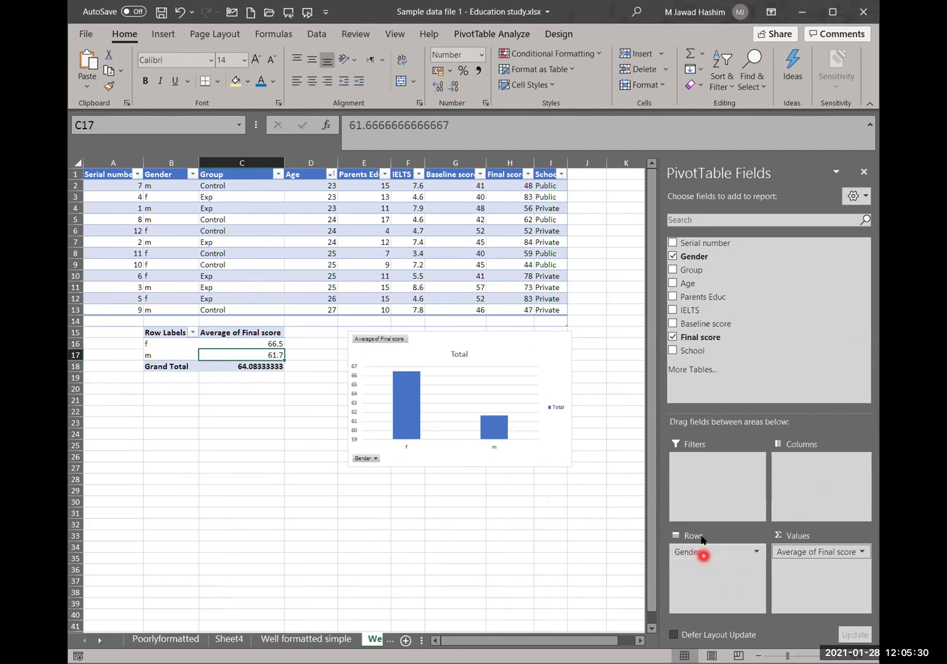
# Step: Add Group as the PivotTable's column field and move the chart down so it clears the PivotTable
pyautogui.moveTo(709, 271); pyautogui.dragTo(805, 459)
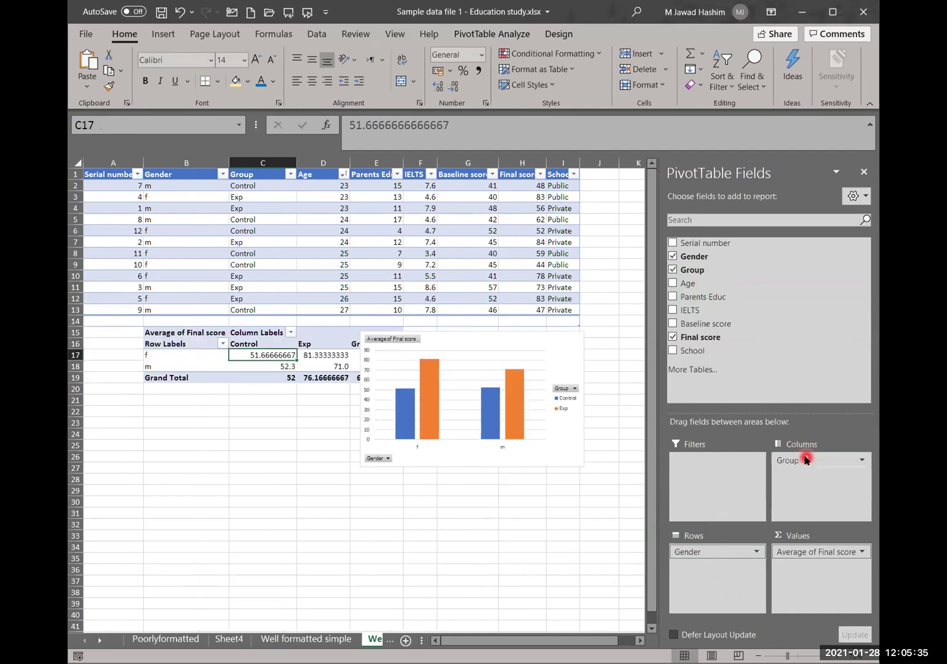
pyautogui.click(519, 338)
pyautogui.moveTo(518, 432); pyautogui.dragTo(511, 431)
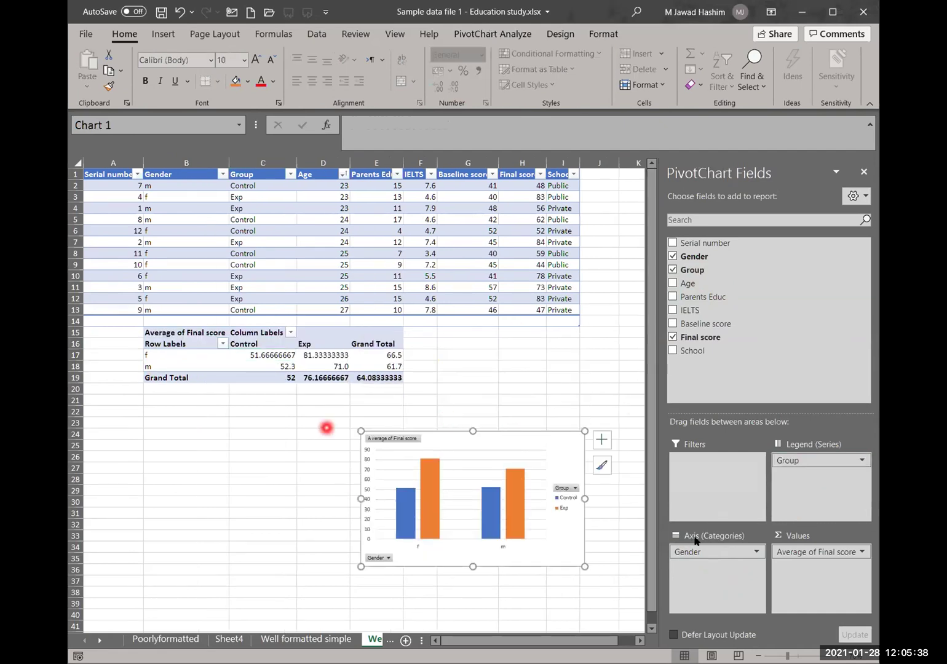
# Step: Remove Gender from the PivotChart's axis categories and show the Exp group's average final score with one decimal place
pyautogui.moveTo(697, 550); pyautogui.dragTo(716, 391)
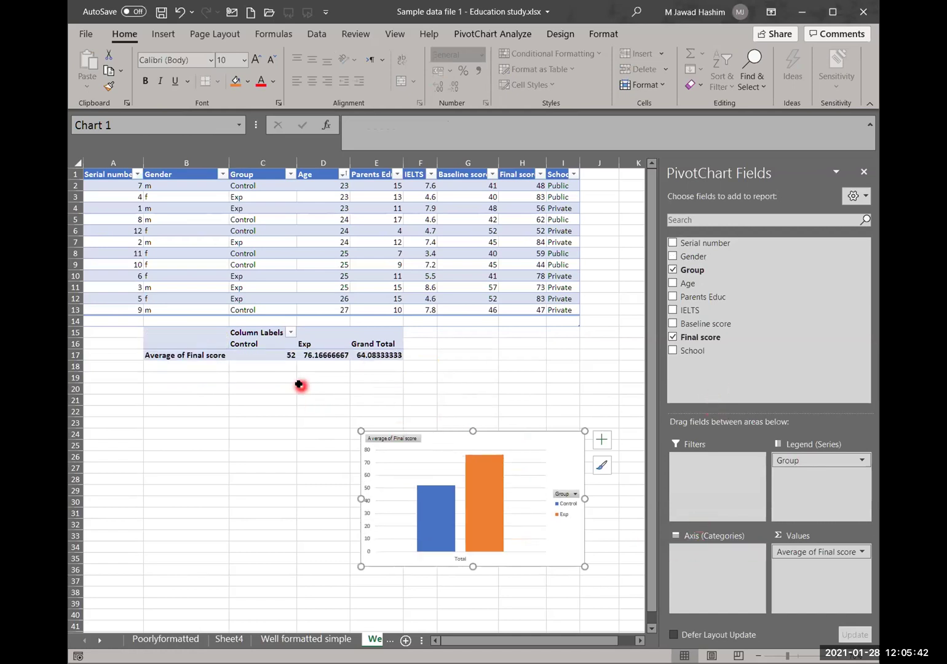
pyautogui.click(319, 355)
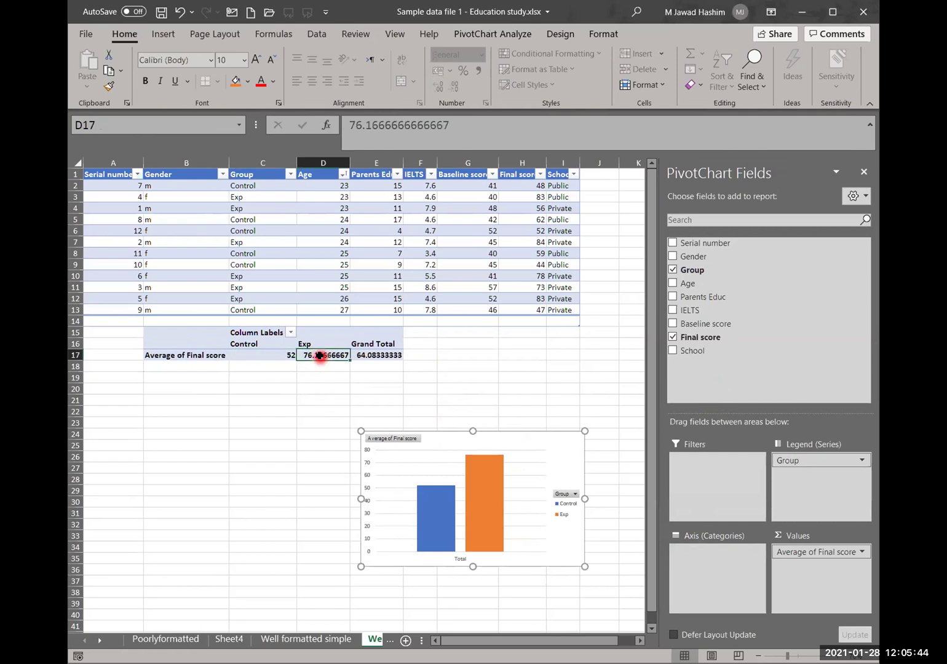
pyautogui.click(455, 87)
pyautogui.click(455, 87)
pyautogui.click(454, 87)
pyautogui.click(455, 88)
pyautogui.click(455, 87)
pyautogui.click(455, 87)
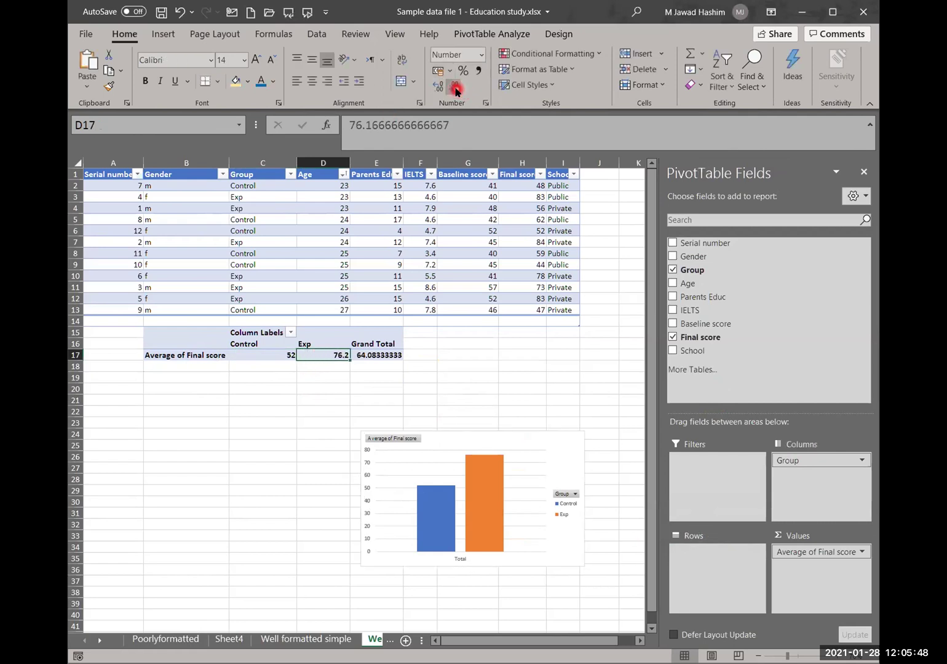
pyautogui.click(260, 355)
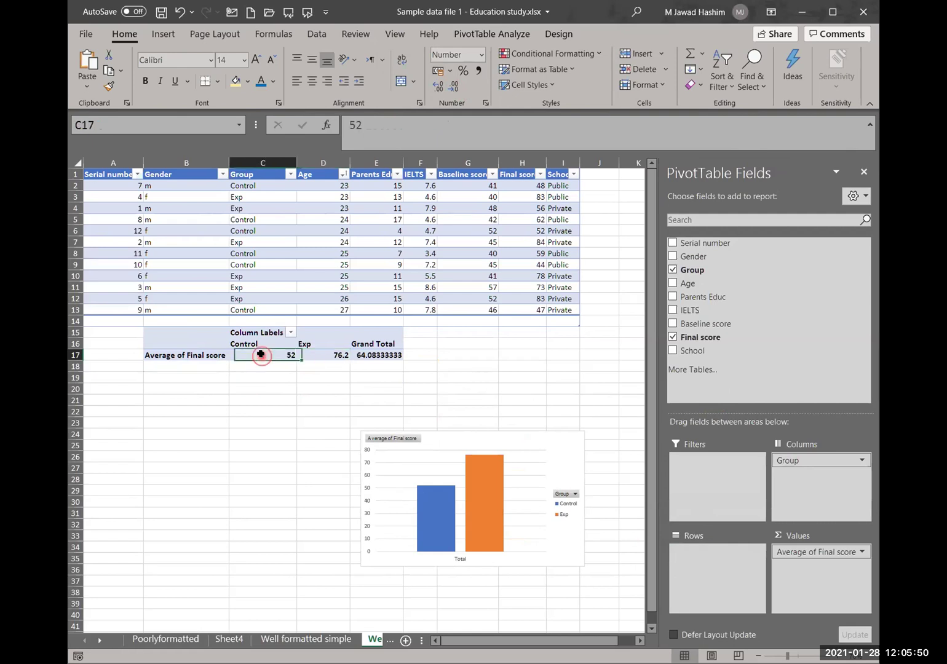
pyautogui.click(311, 355)
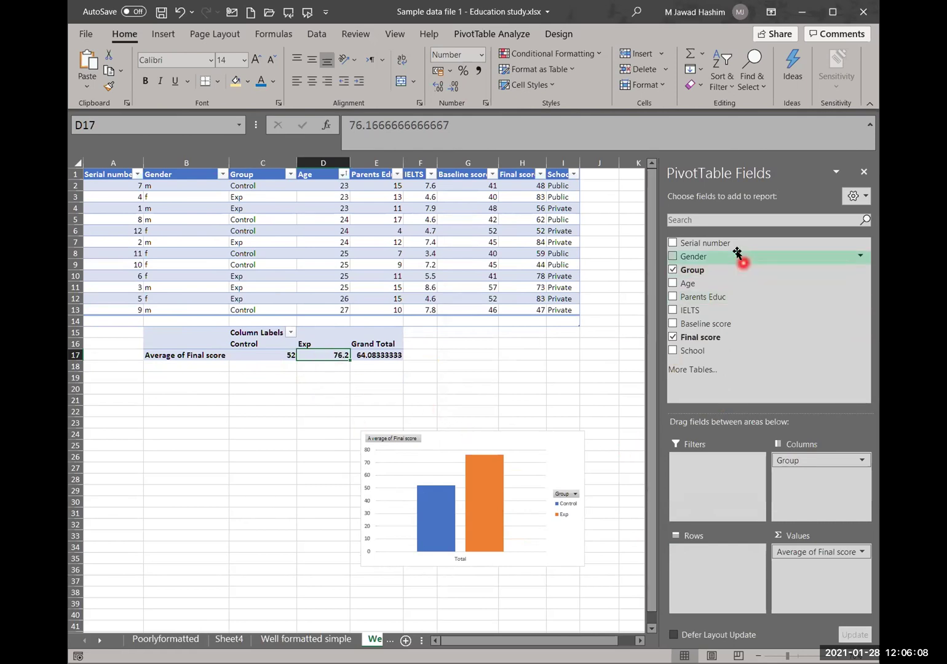
# Step: Add Gender as the row field and show the Control averages for f and m with one decimal place
pyautogui.moveTo(735, 253); pyautogui.dragTo(724, 553)
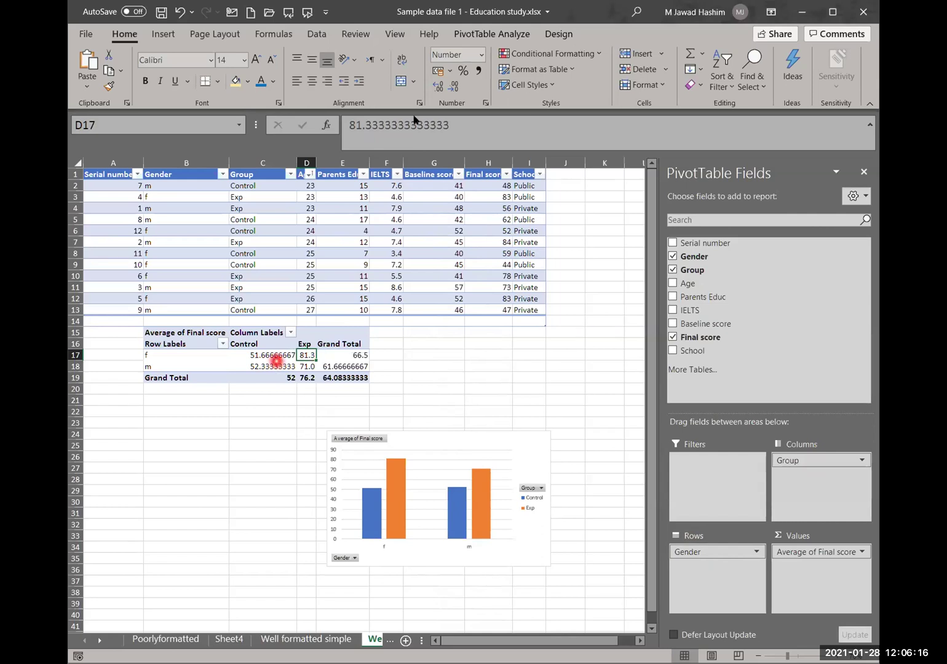
pyautogui.moveTo(277, 360); pyautogui.dragTo(277, 367)
pyautogui.click(453, 86)
pyautogui.click(453, 86)
pyautogui.click(453, 86)
pyautogui.click(453, 86)
pyautogui.click(453, 87)
pyautogui.click(454, 87)
pyautogui.click(454, 87)
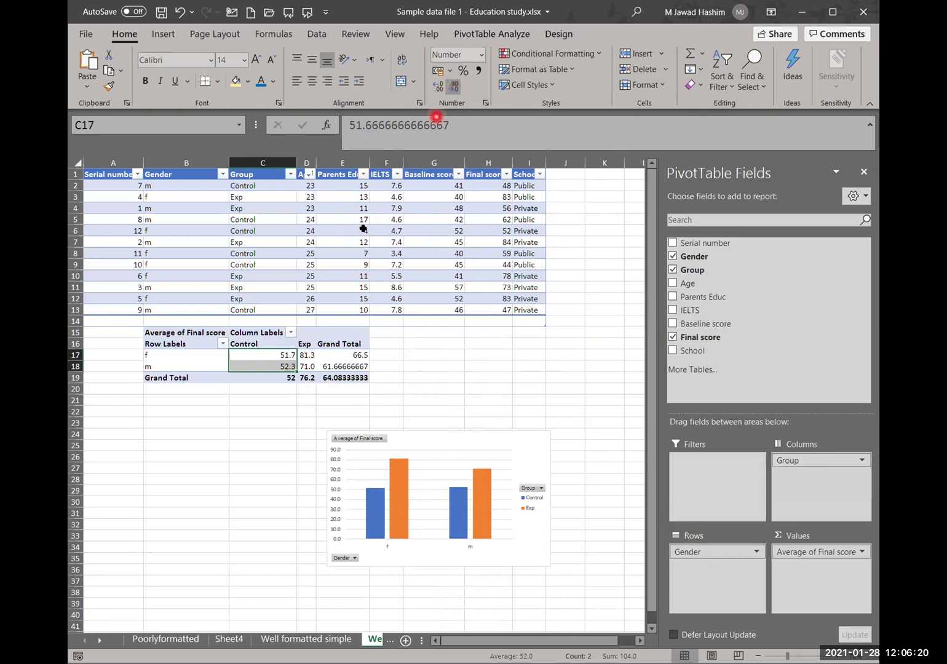
# Step: Show the m row's Grand Total average with one decimal place
pyautogui.click(328, 363)
pyautogui.click(454, 87)
pyautogui.click(454, 87)
pyautogui.click(454, 87)
pyautogui.click(454, 87)
pyautogui.click(455, 86)
pyautogui.click(454, 87)
pyautogui.click(455, 87)
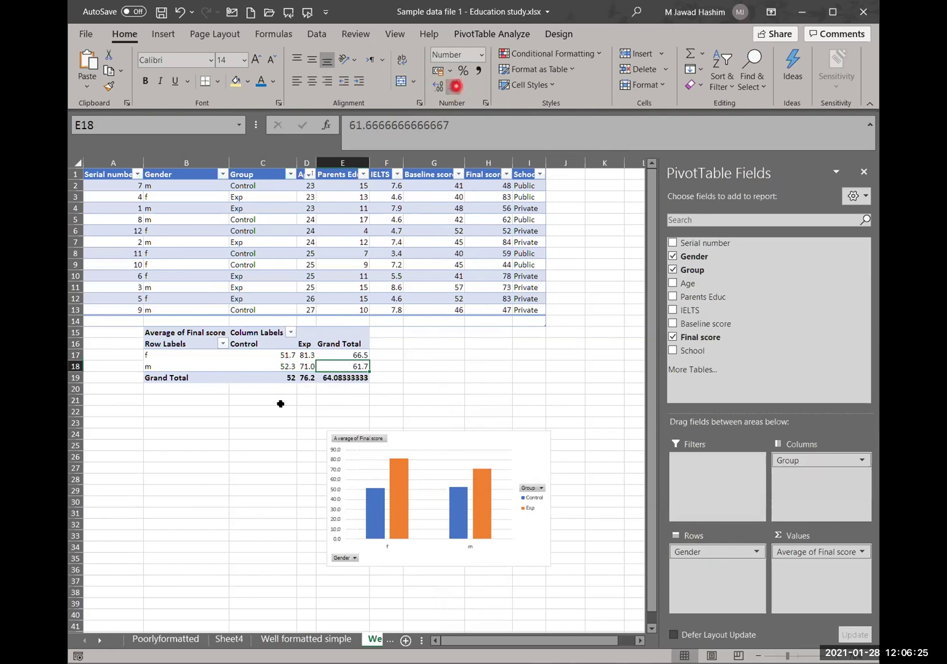
pyautogui.click(251, 497)
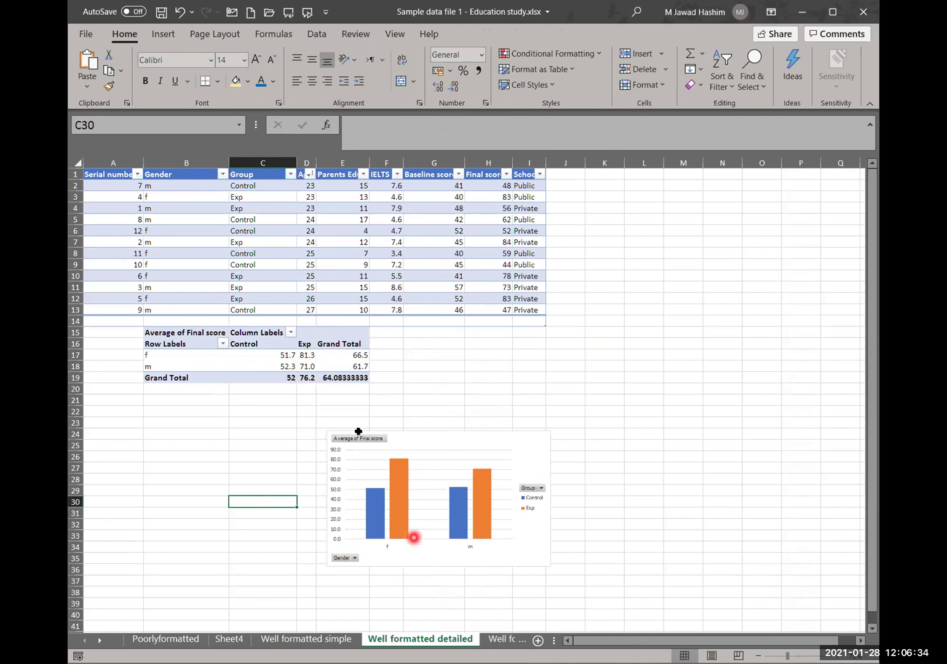
# Step: Try to move Gender from the PivotTable's row fields to its report filters
pyautogui.click(264, 366)
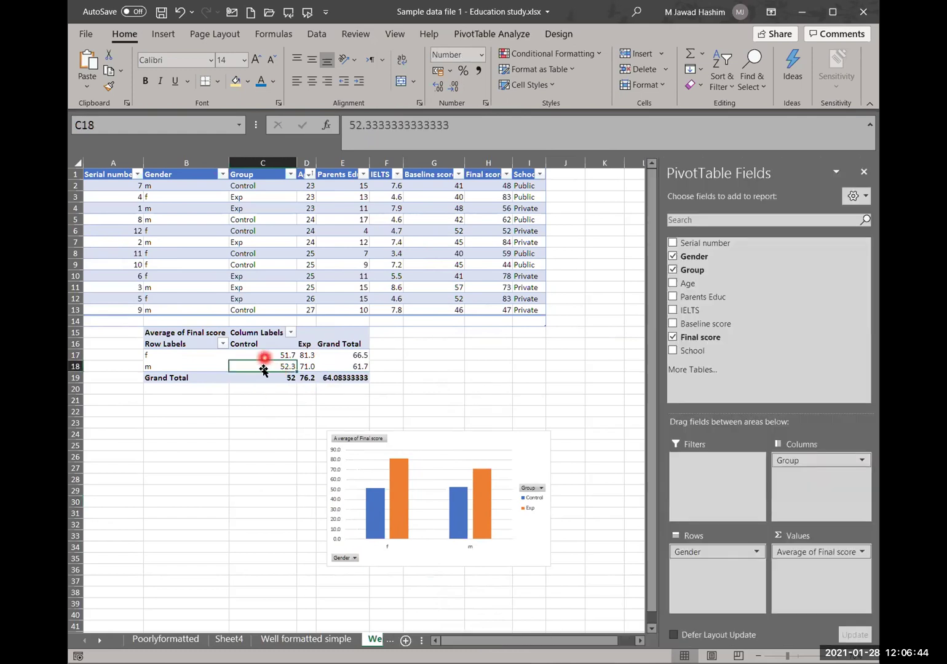
pyautogui.press('Up')
pyautogui.press('Down')
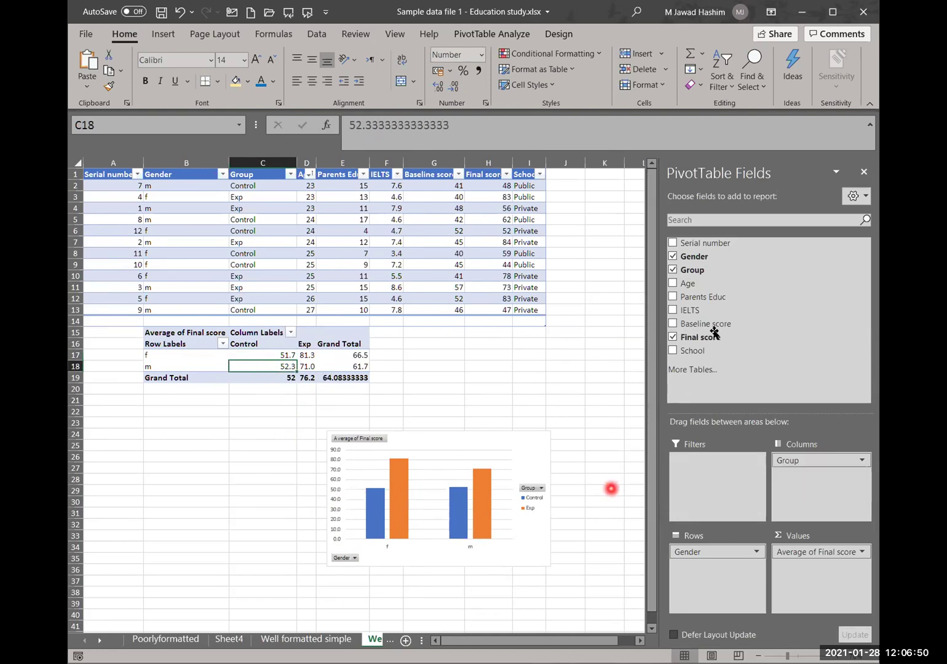
pyautogui.moveTo(725, 557); pyautogui.dragTo(731, 478)
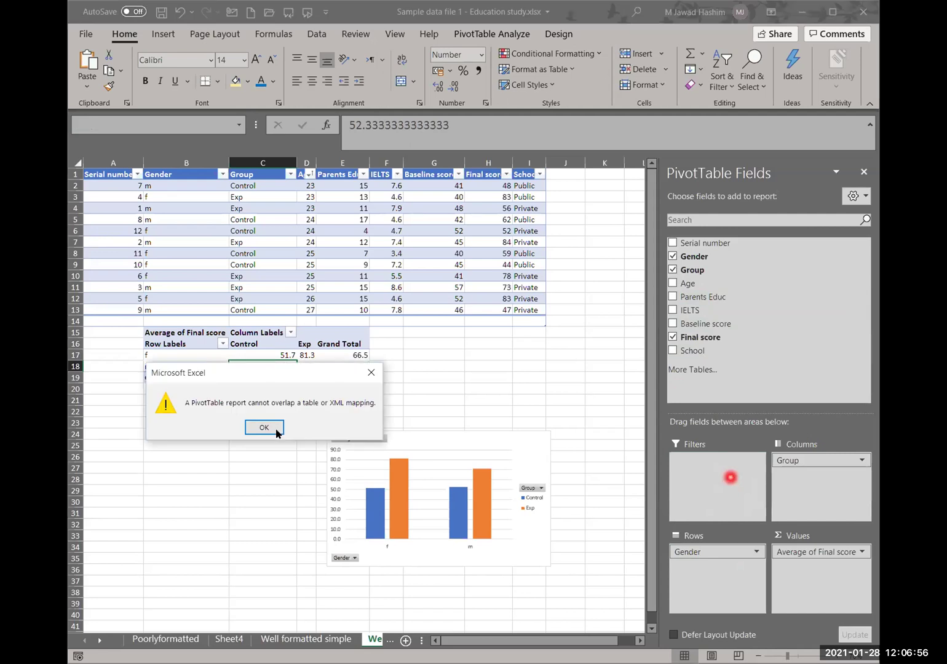
pyautogui.click(277, 430)
pyautogui.moveTo(697, 553); pyautogui.dragTo(704, 487)
pyautogui.click(270, 430)
# Step: Remove Gender from the PivotTable's row fields and try to add it as a report filter
pyautogui.moveTo(697, 553); pyautogui.dragTo(740, 385)
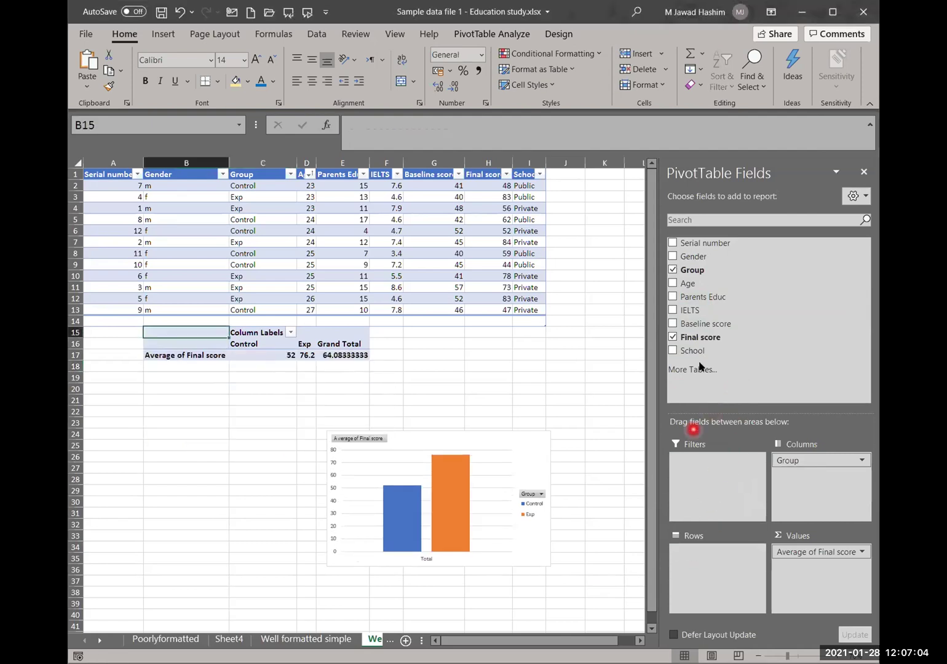
pyautogui.moveTo(705, 258); pyautogui.dragTo(707, 474)
pyautogui.click(256, 431)
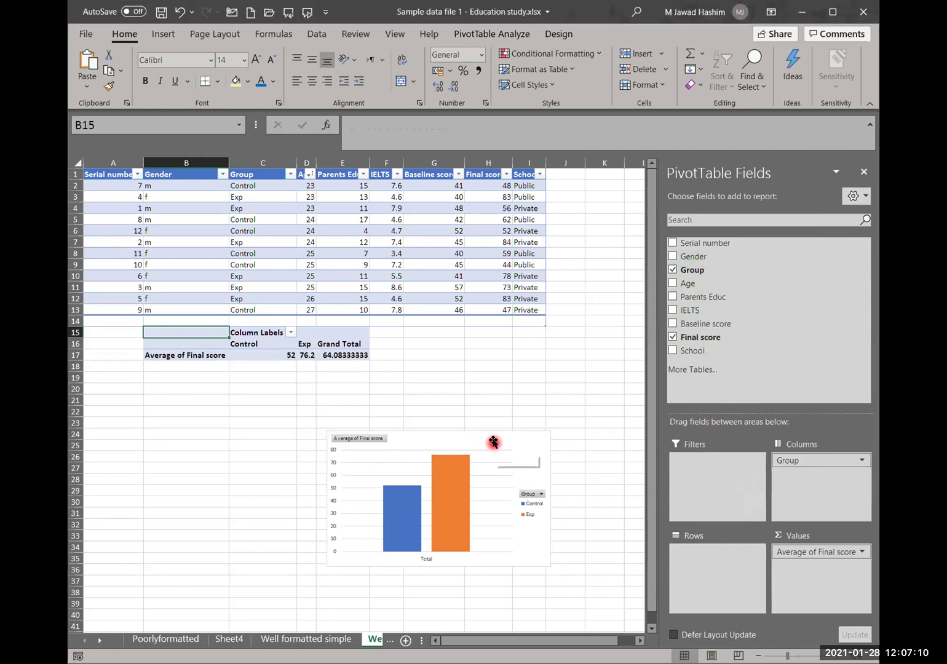
# Step: Move the PivotChart slightly up and to the right, and try to move Group from its legend series to the filters
pyautogui.moveTo(494, 443); pyautogui.dragTo(544, 423)
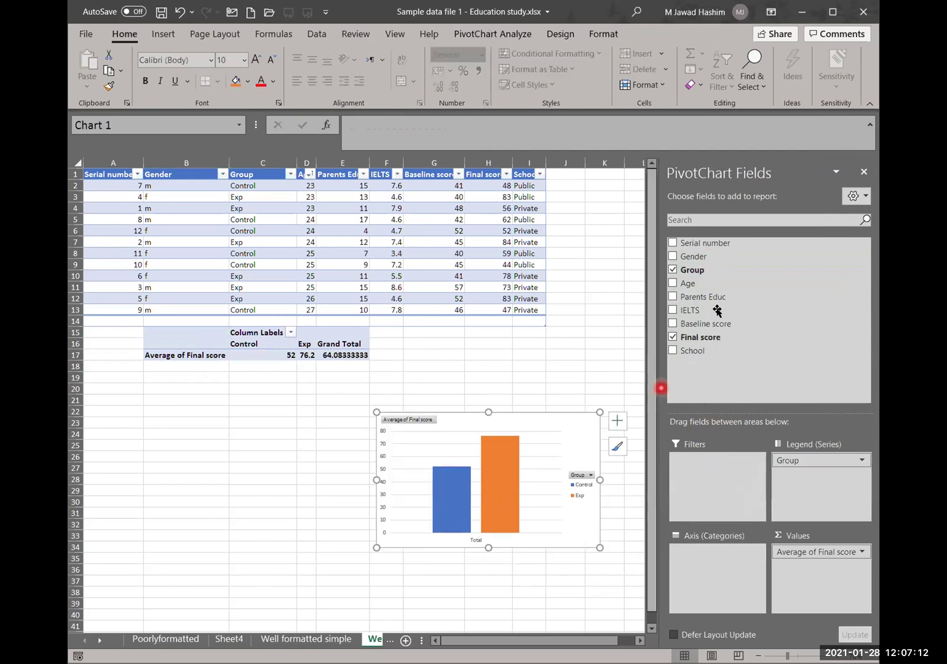
pyautogui.moveTo(819, 465); pyautogui.dragTo(712, 474)
pyautogui.click(268, 428)
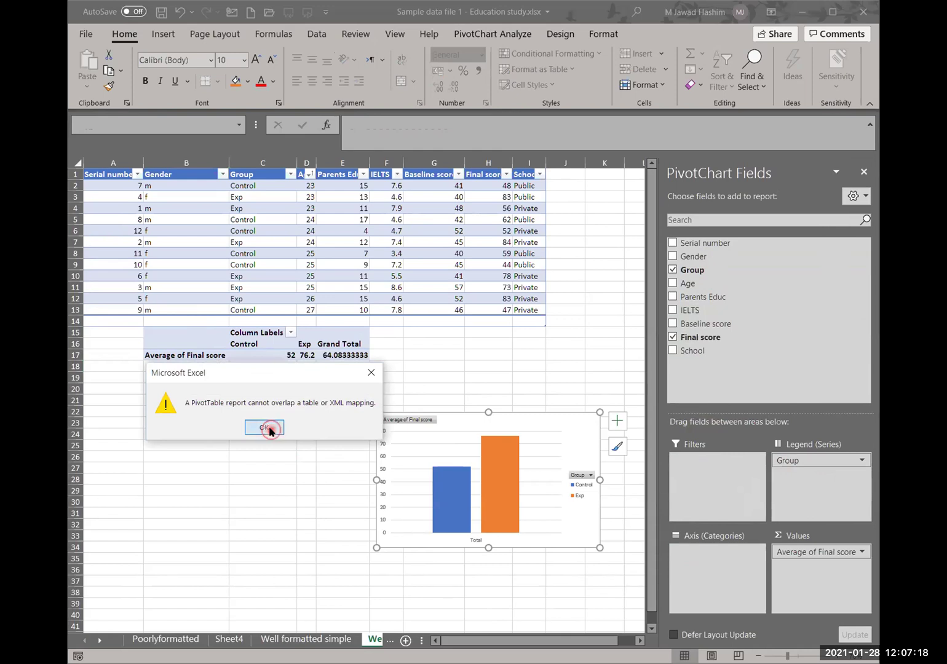
pyautogui.click(301, 355)
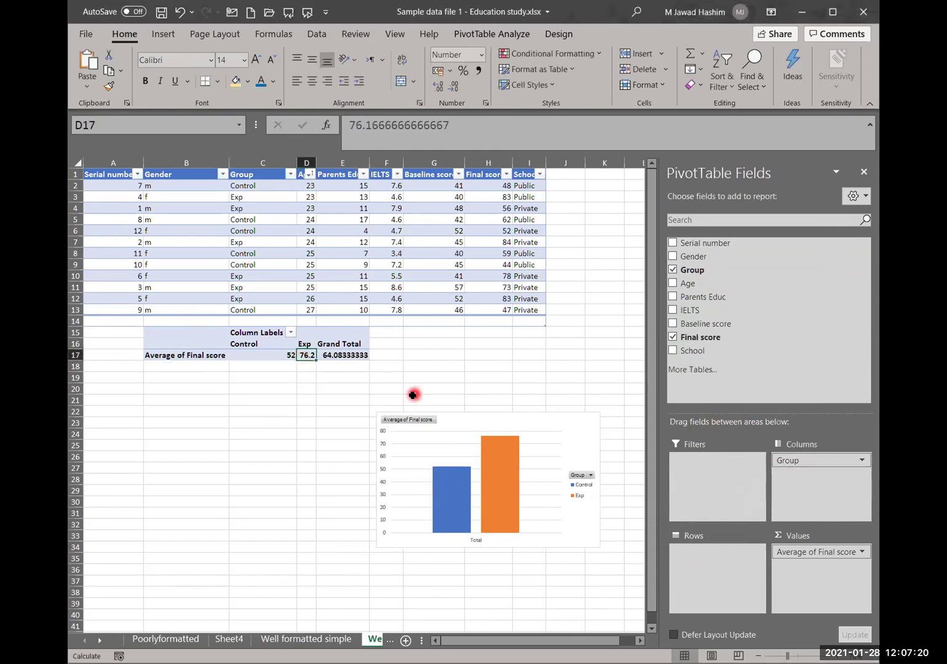
pyautogui.scroll(2, 409, 399)
pyautogui.scroll(-4, 222, 479)
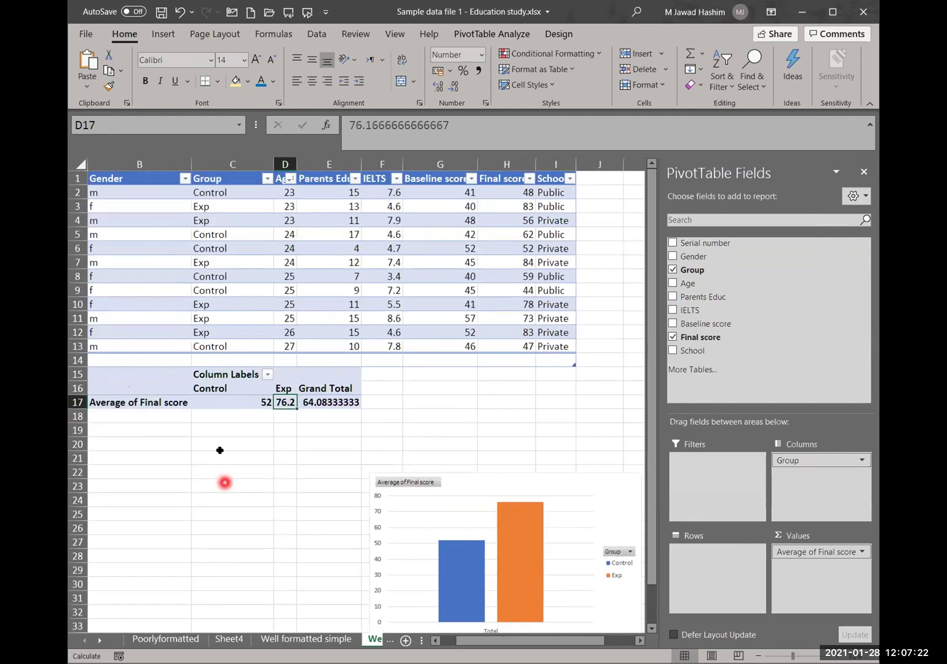
pyautogui.scroll(-1, 214, 340)
pyautogui.click(214, 341)
pyautogui.click(203, 332)
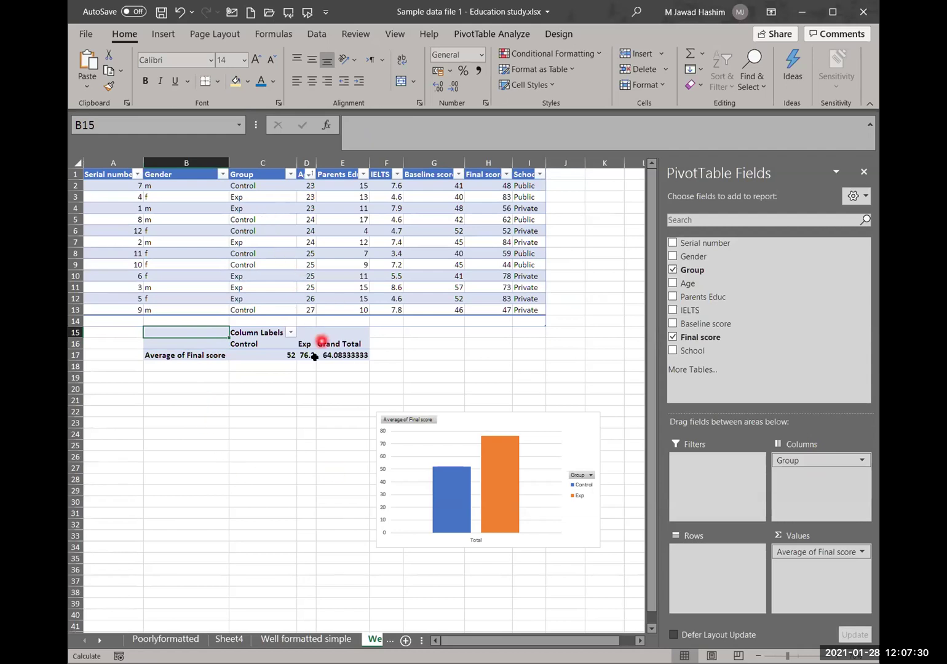
pyautogui.hscroll(2, 311, 386)
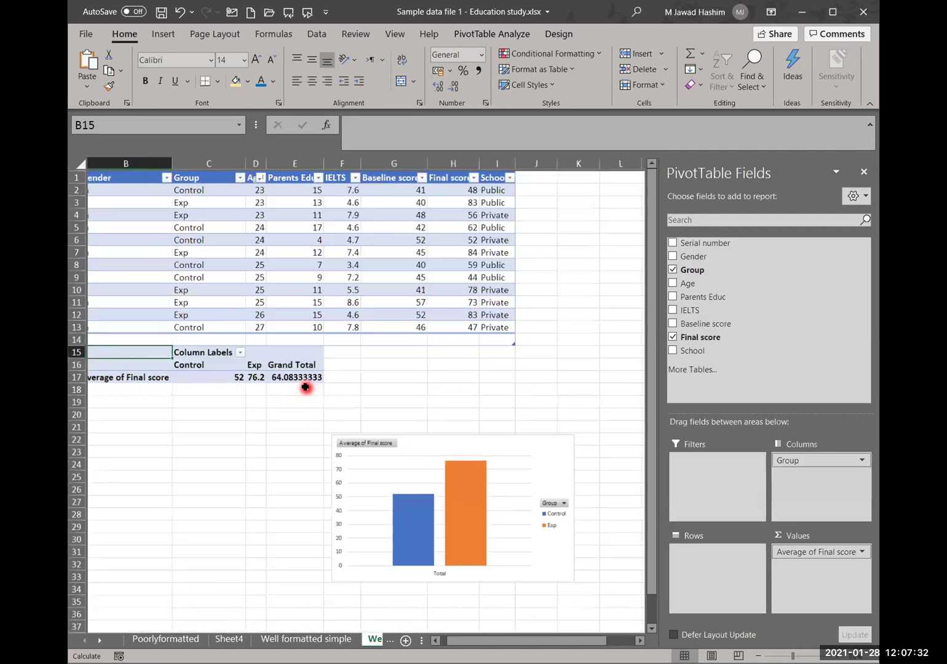
pyautogui.hscroll(-1, 313, 386)
pyautogui.hscroll(-1, 313, 386)
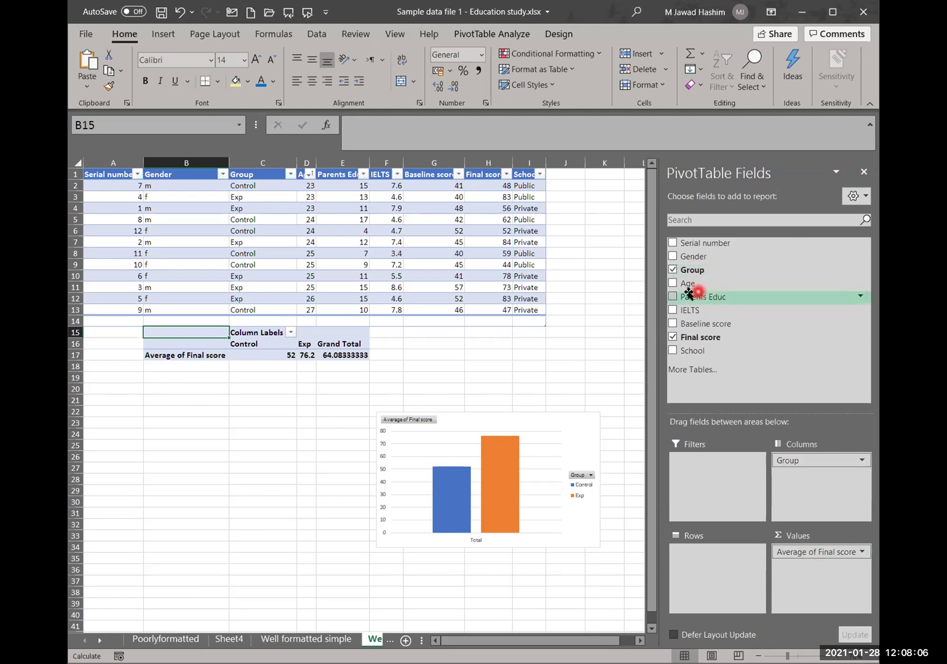
# Step: Switch to the PowerPoint slide show at the descriptive analysis slide
pyautogui.click(198, 23)
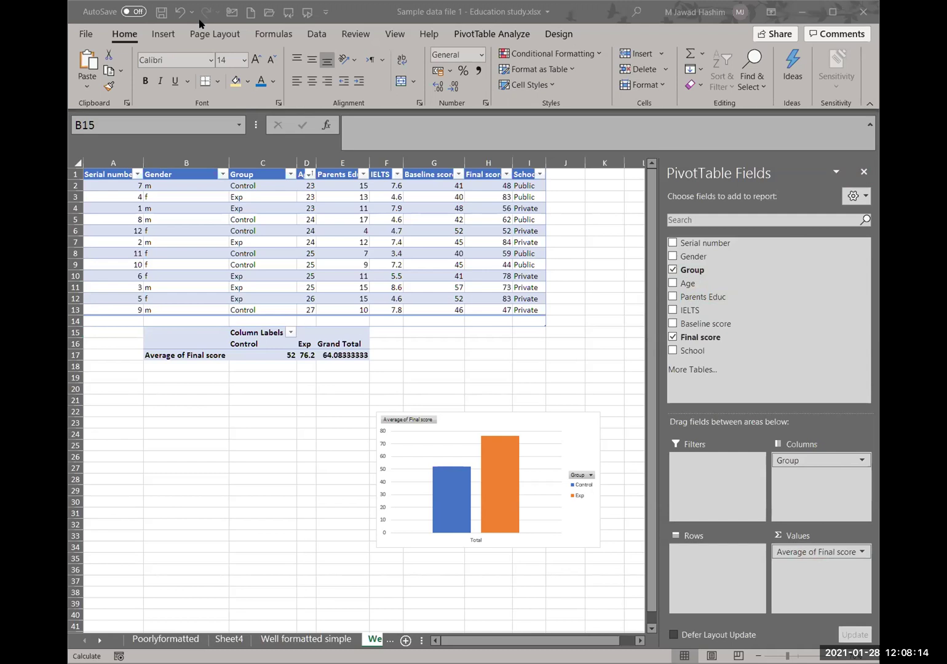
pyautogui.hotkey('alt', 'Tab')
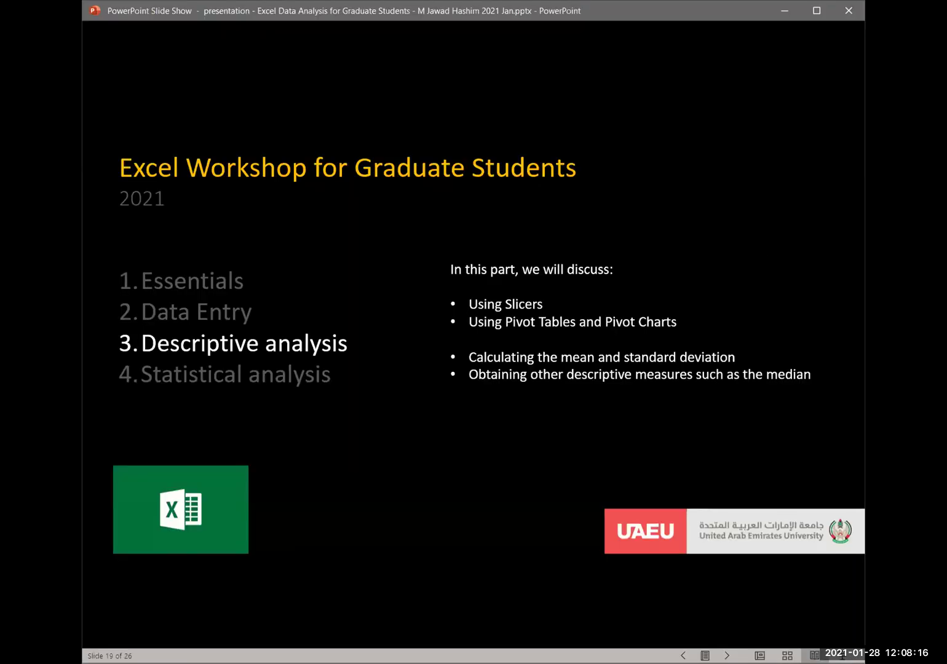
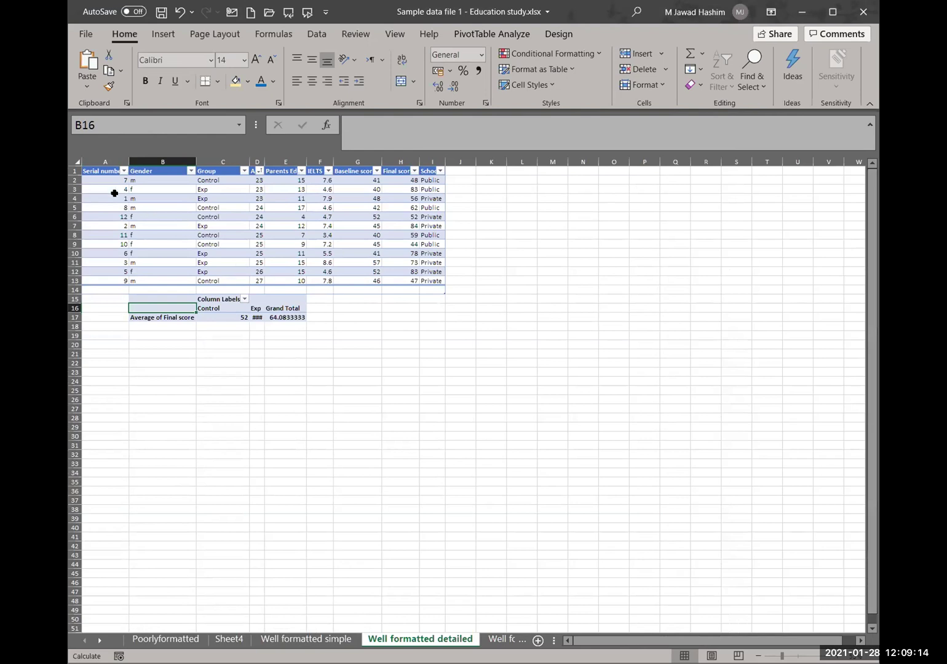
# Step: Copy the study table A1:I13 on the Well formatted detailed sheet in Excel
pyautogui.moveTo(105, 171); pyautogui.dragTo(440, 280)
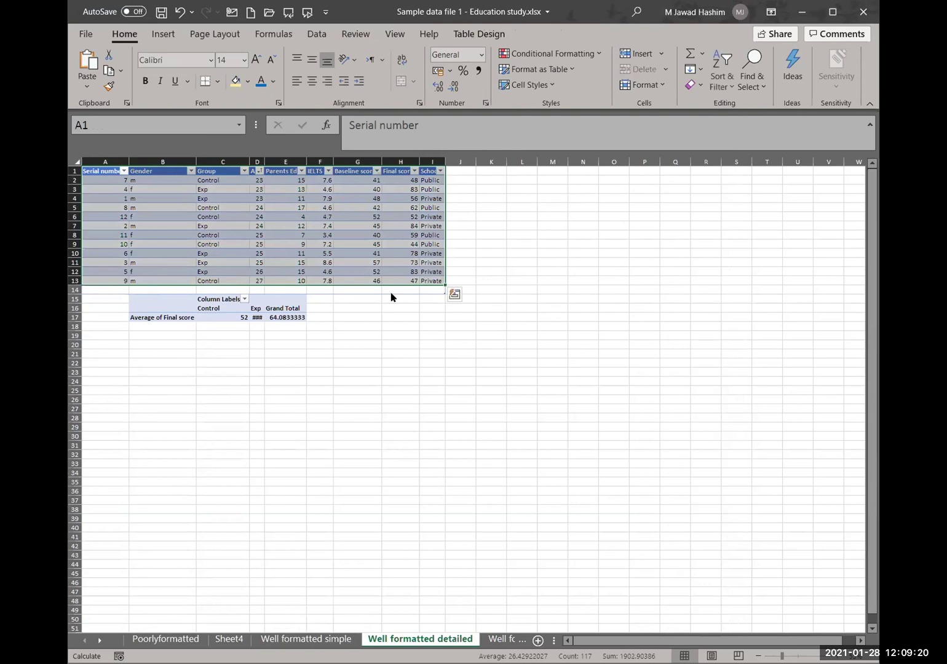
pyautogui.rightClick(364, 271)
pyautogui.click(391, 296)
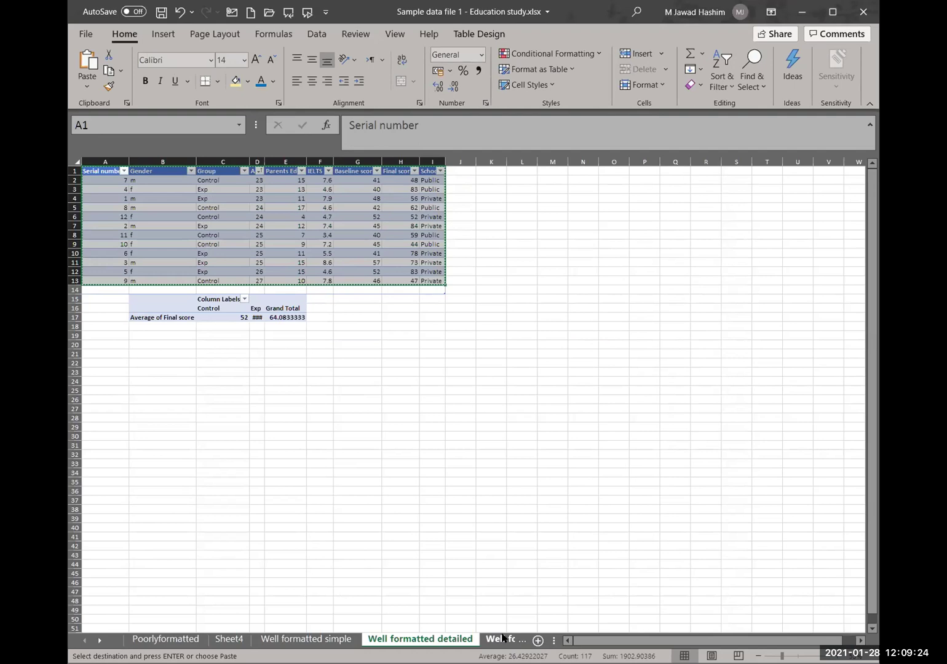
# Step: Open the Well formatted sheet and clear the contents of cells G18:H24 below the data
pyautogui.click(502, 638)
pyautogui.moveTo(382, 454); pyautogui.dragTo(462, 548)
pyautogui.press('Delete')
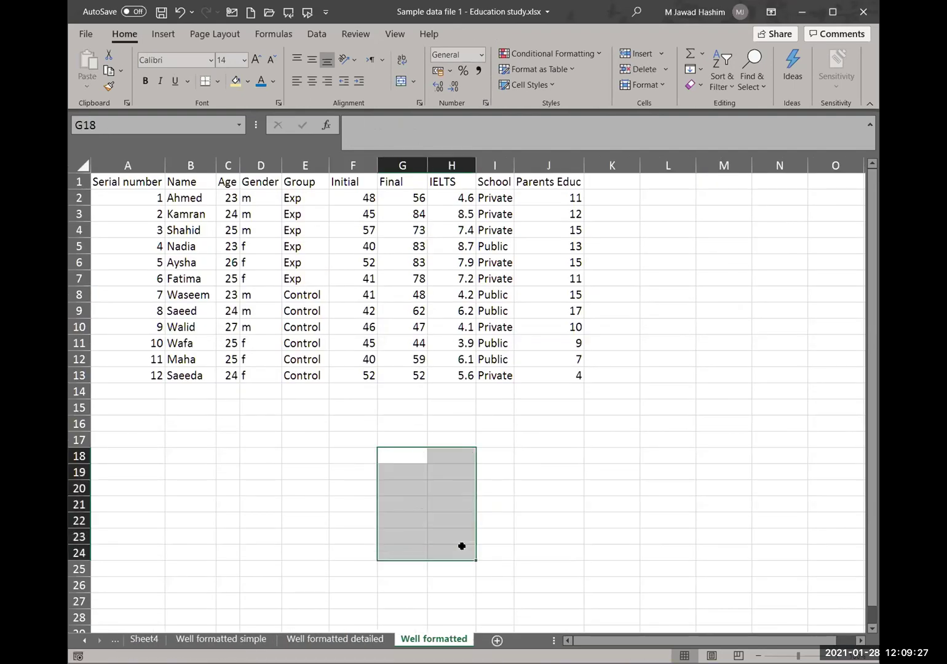
pyautogui.click(197, 494)
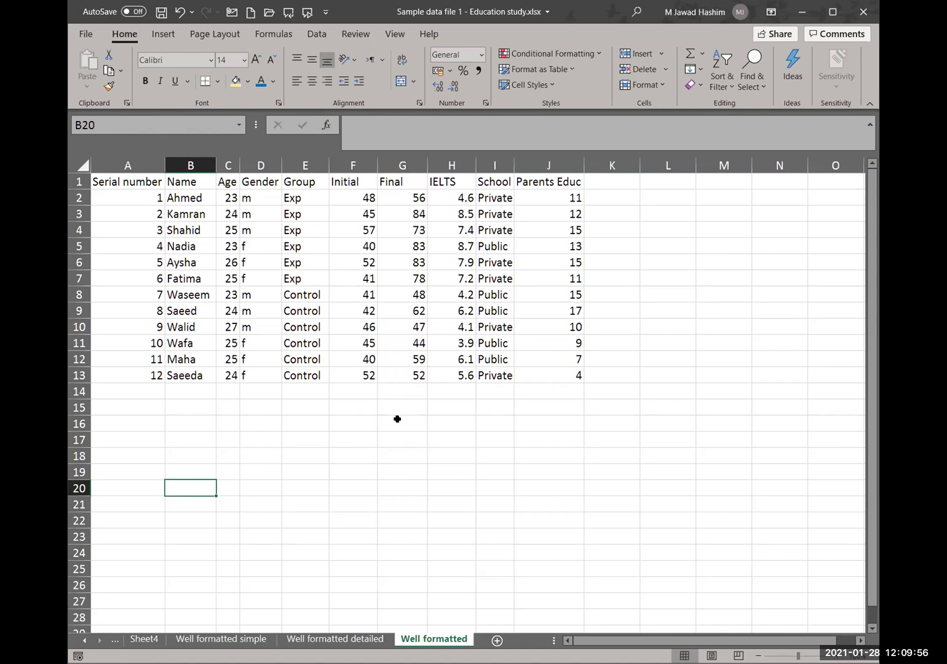
# Step: Enter the label "correlation" in cell F18 below the study data
pyautogui.click(404, 451)
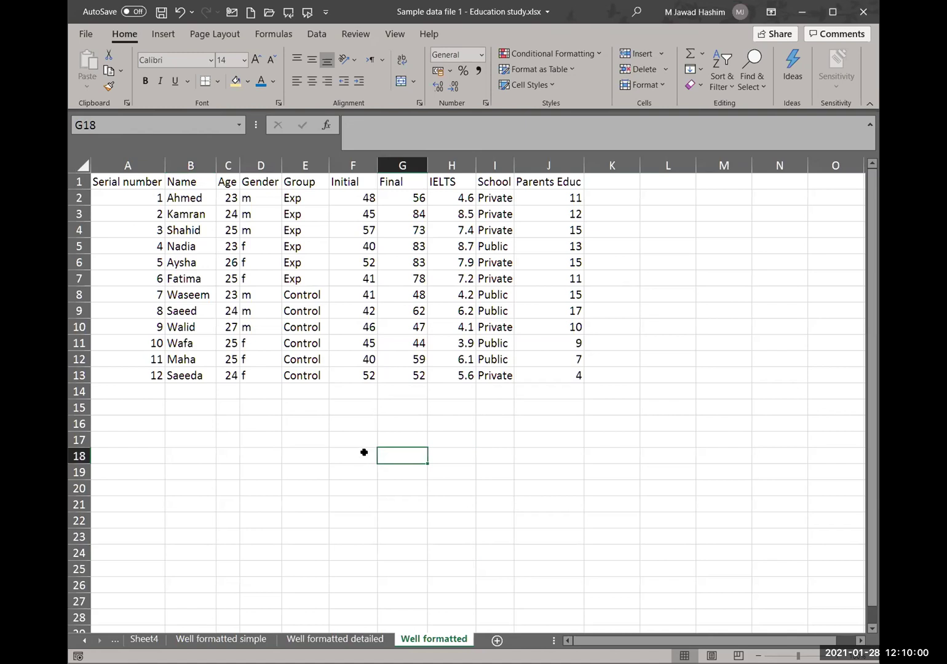
pyautogui.click(330, 457)
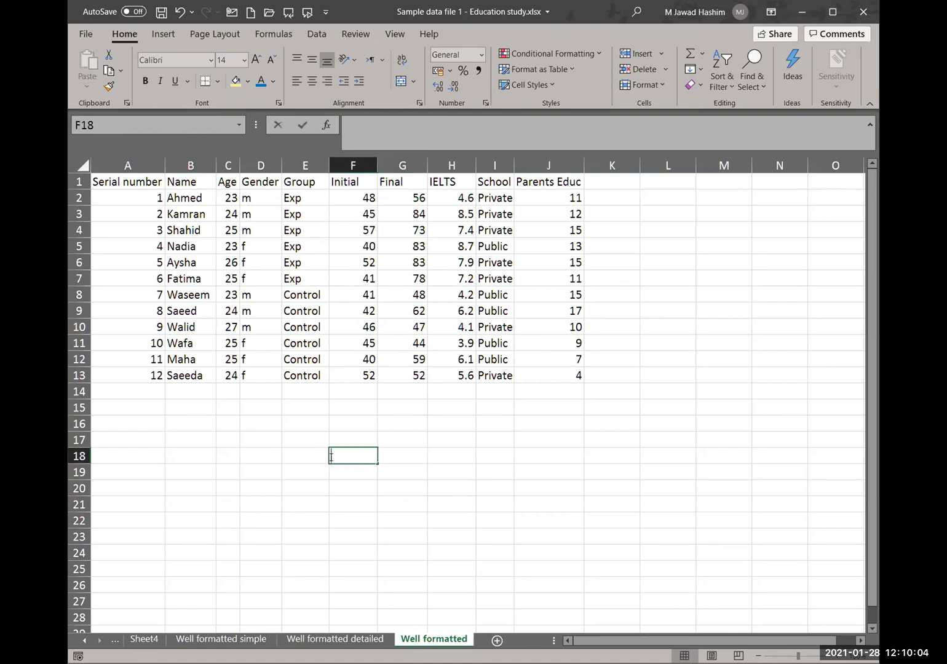
pyautogui.write('correlation')
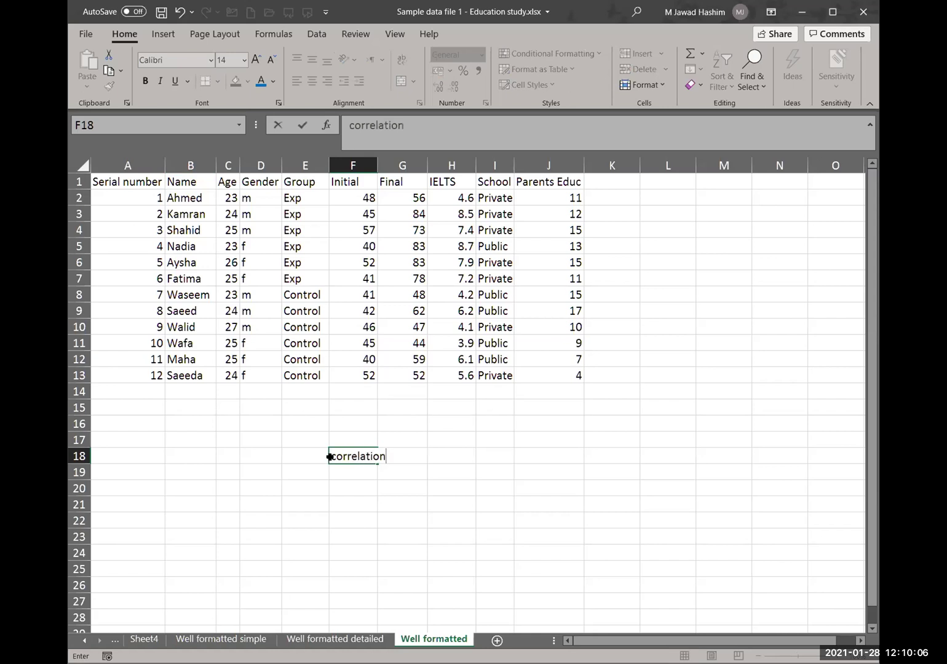
pyautogui.press('Return')
pyautogui.press('Up')
# Step: Calculate the correlation between initial and final scores in H18 with the formula =CORREL(baseline;final)
pyautogui.press('Right')
pyautogui.press('Right')
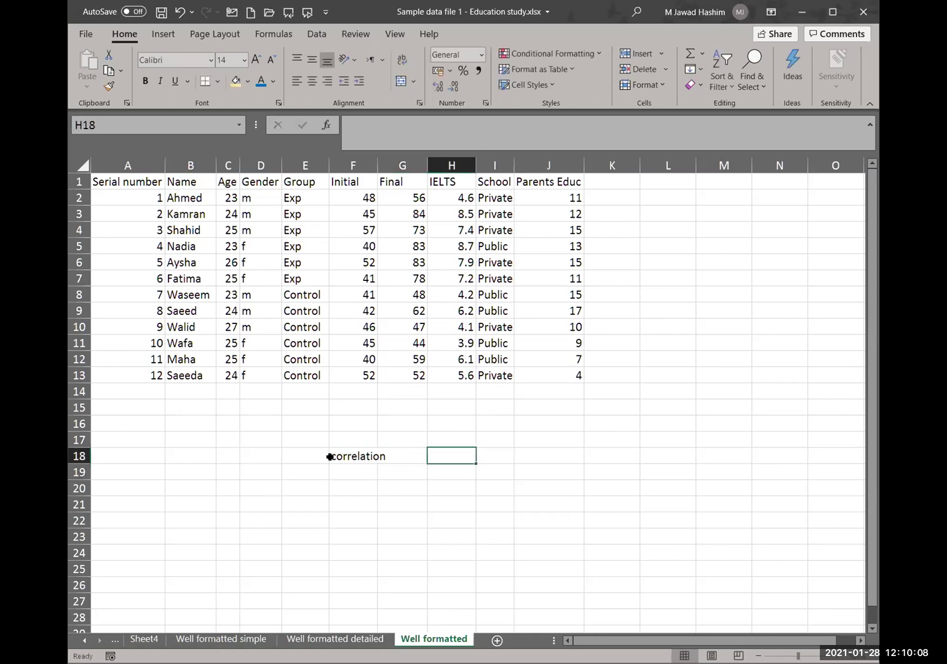
pyautogui.click(360, 129)
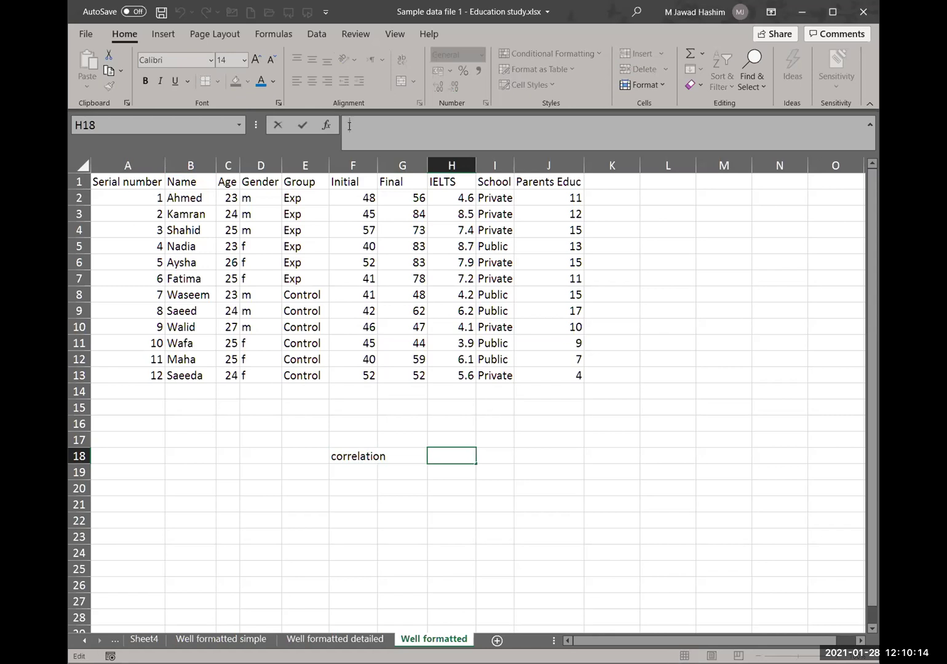
pyautogui.write('=')
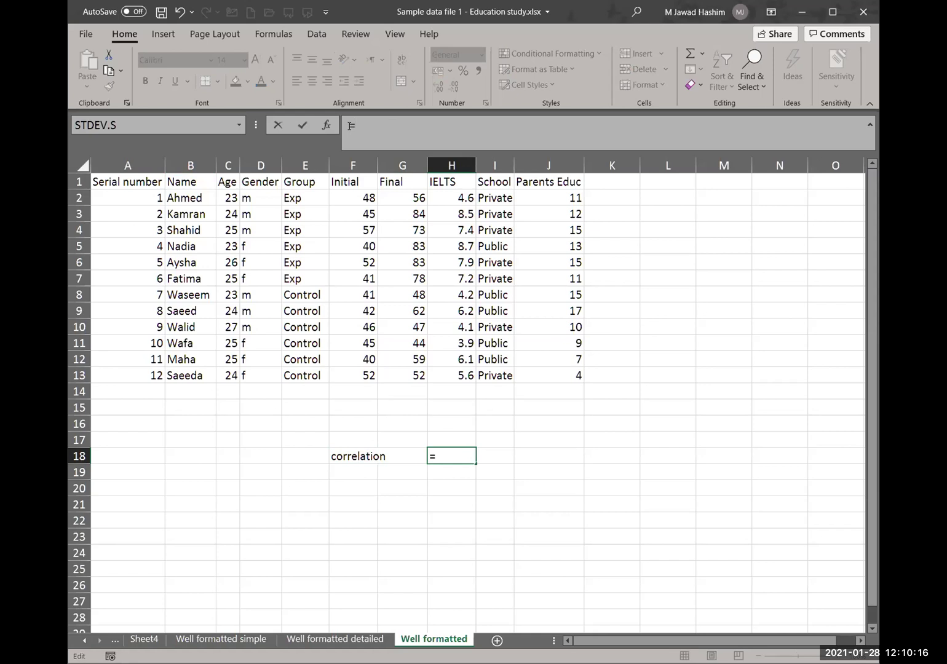
pyautogui.write('c')
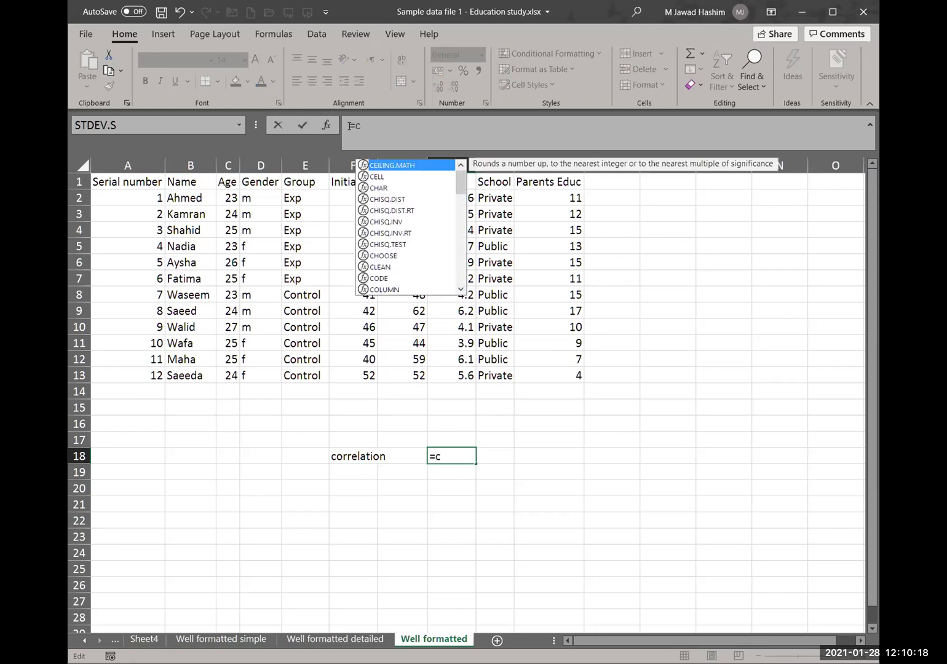
pyautogui.write('o')
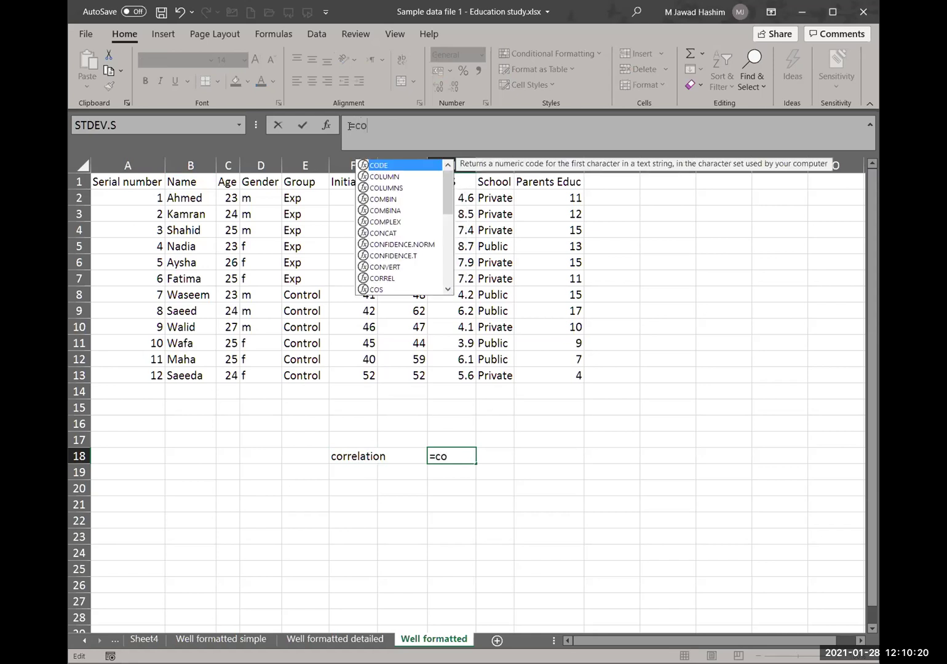
pyautogui.write('rr')
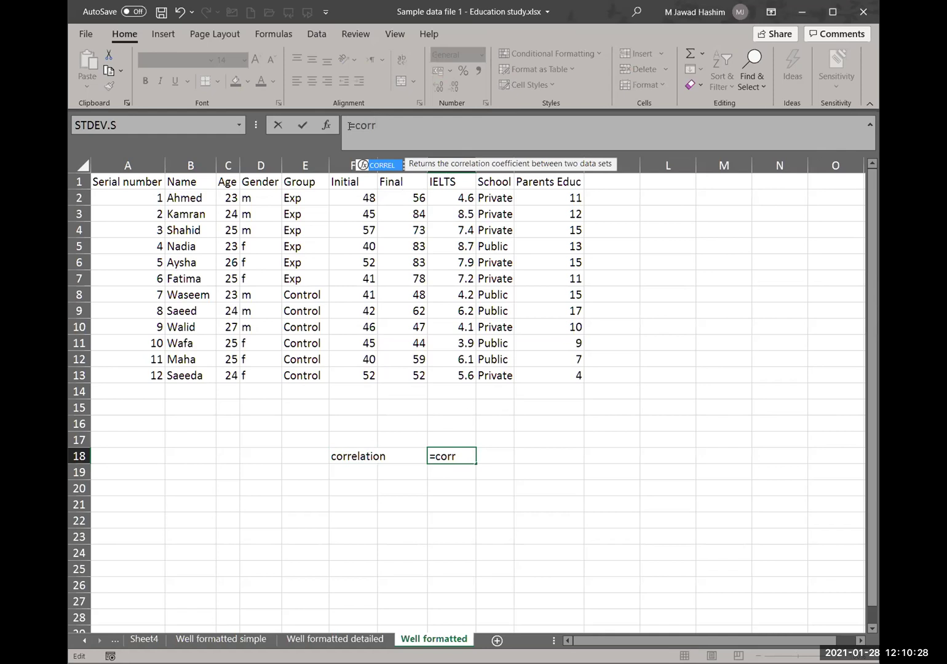
pyautogui.press('Tab')
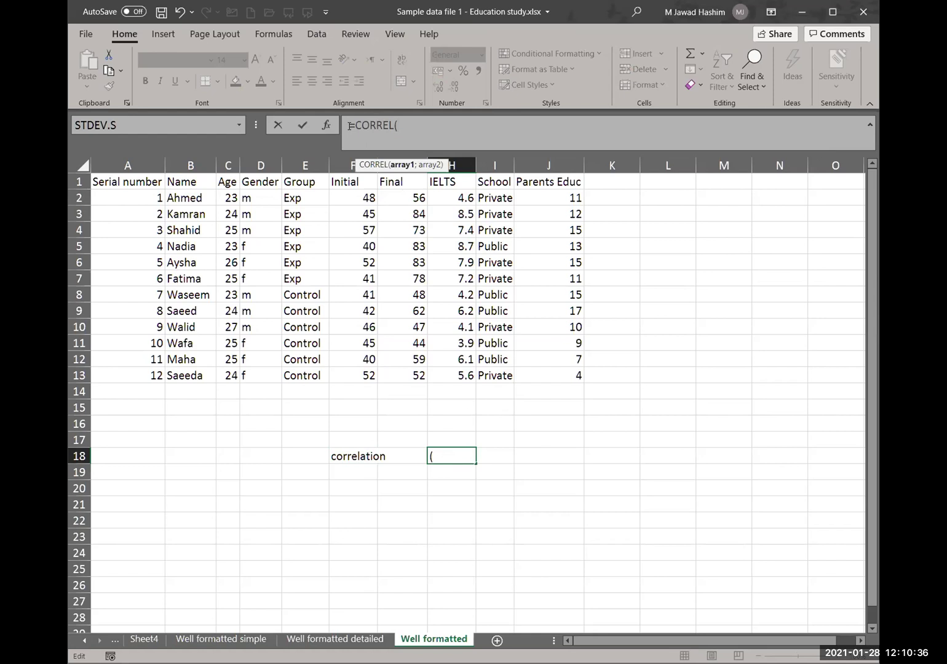
pyautogui.click(353, 198)
pyautogui.moveTo(352, 207); pyautogui.dragTo(359, 370)
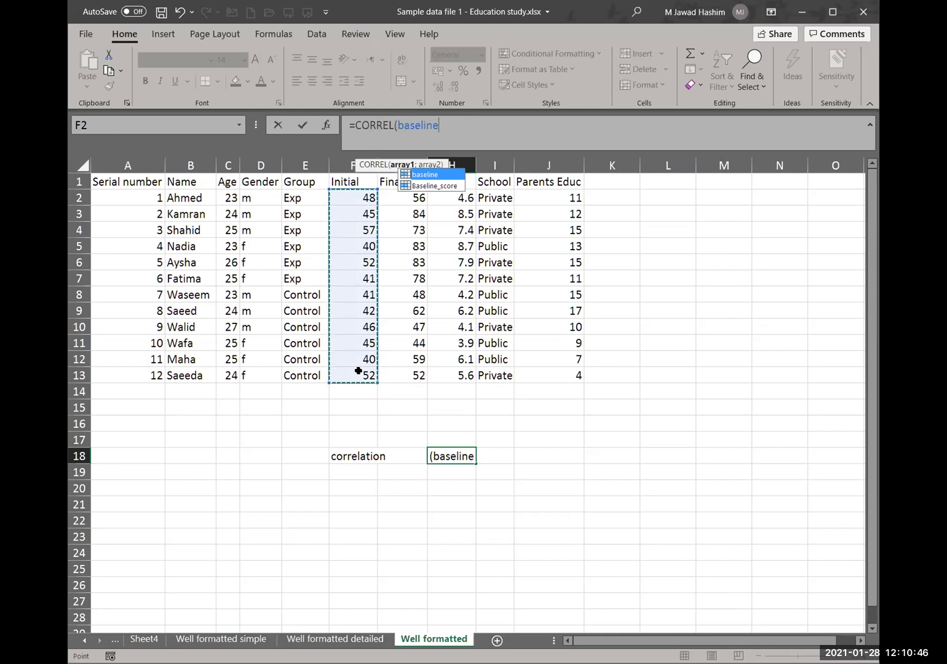
pyautogui.write(';')
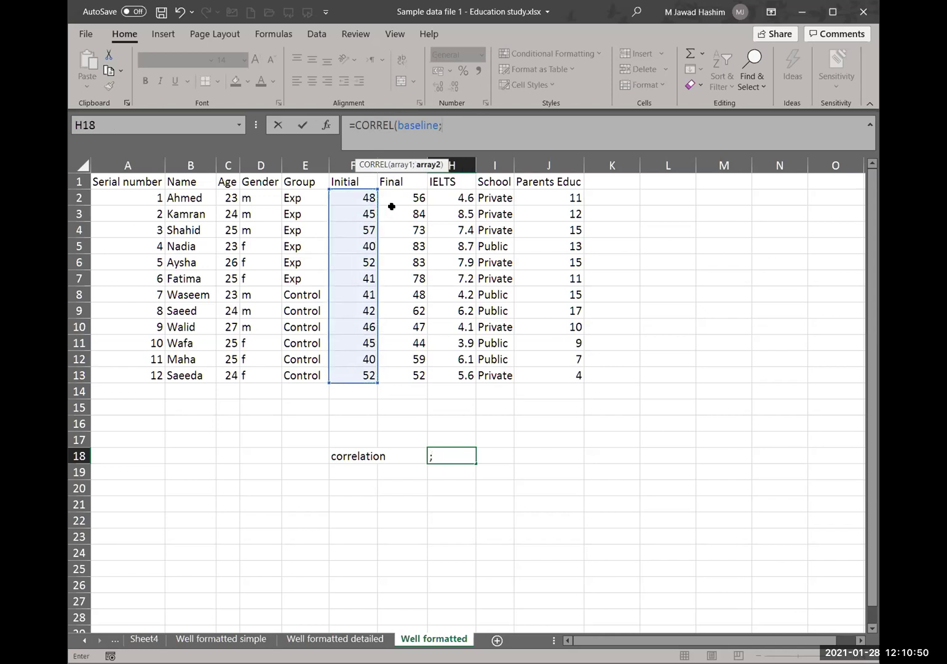
pyautogui.click(393, 202)
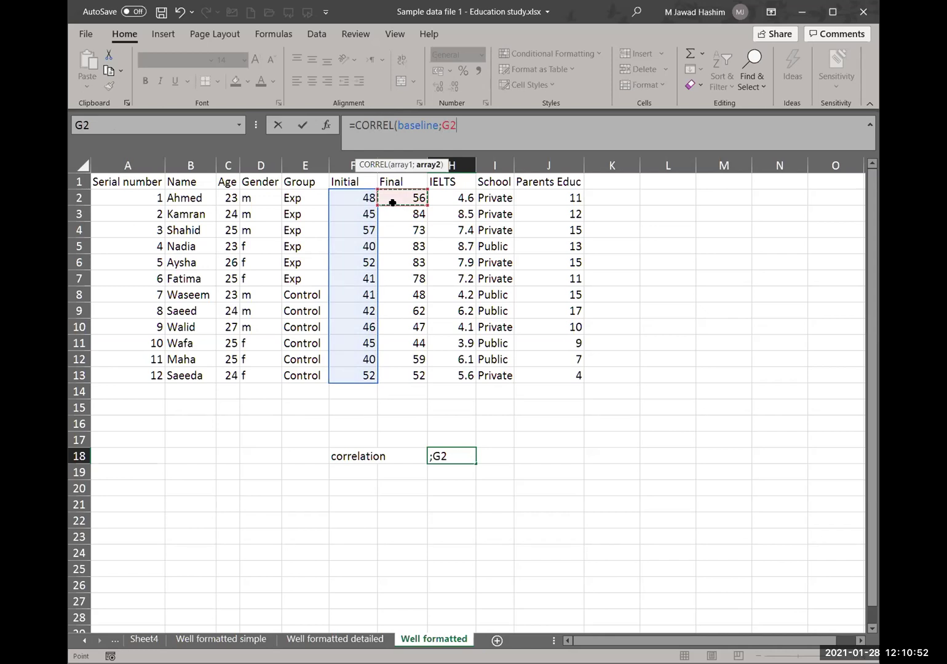
pyautogui.press('BackSpace')
pyautogui.press('BackSpace')
pyautogui.write('final')
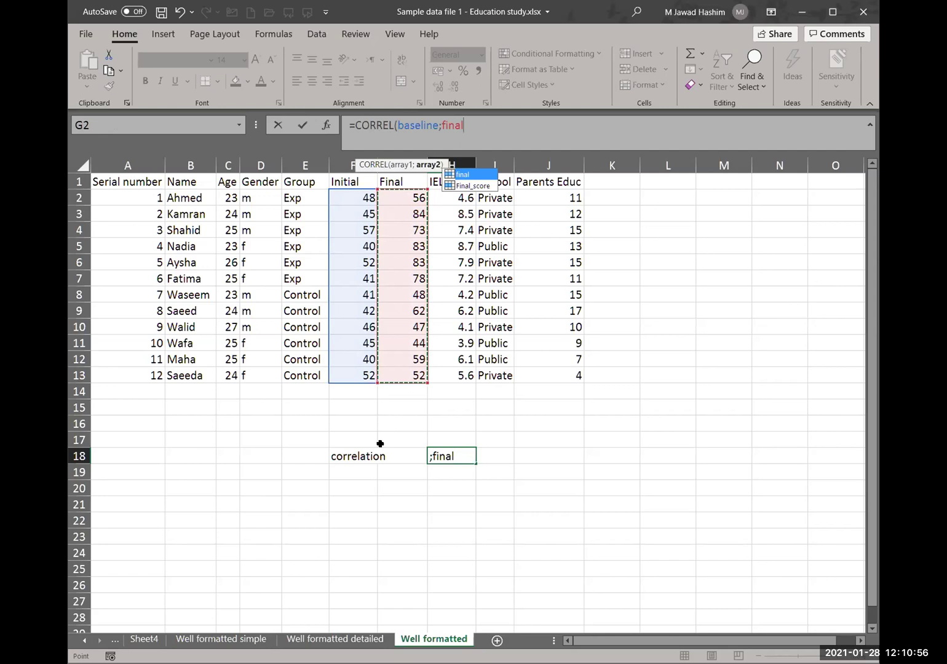
pyautogui.write(')')
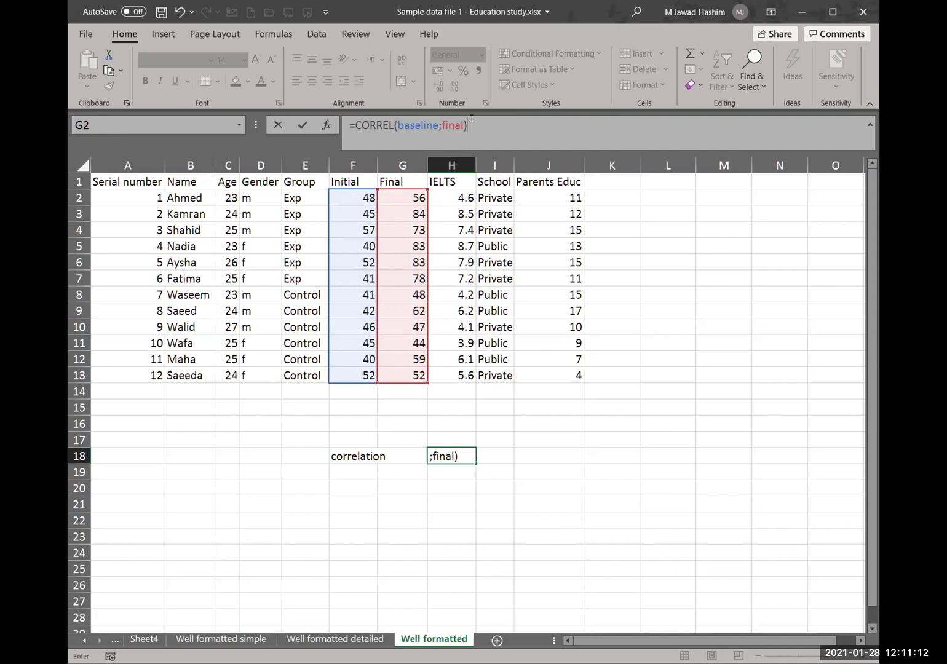
pyautogui.press('Return')
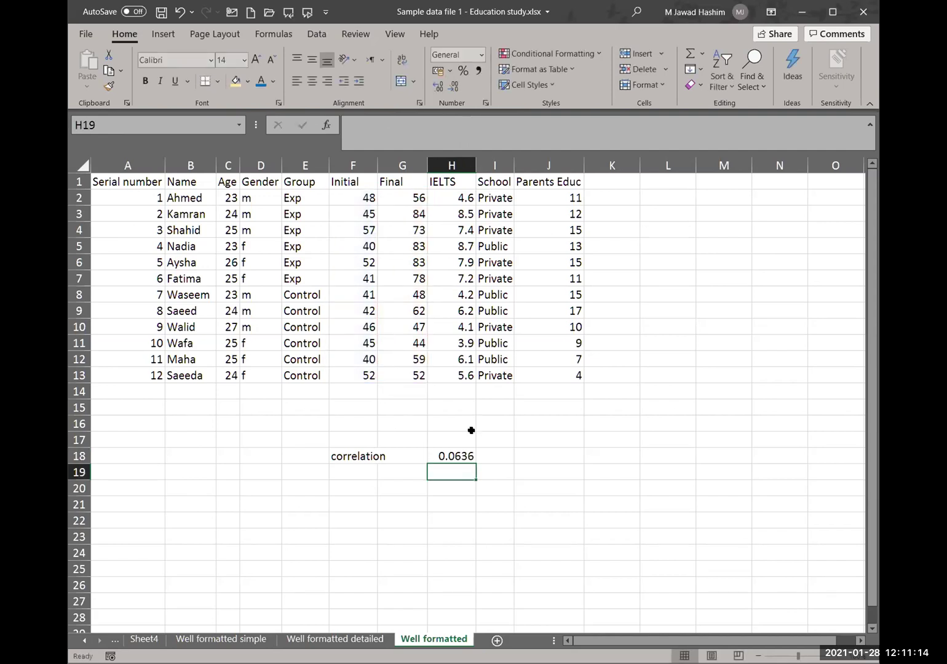
pyautogui.click(462, 456)
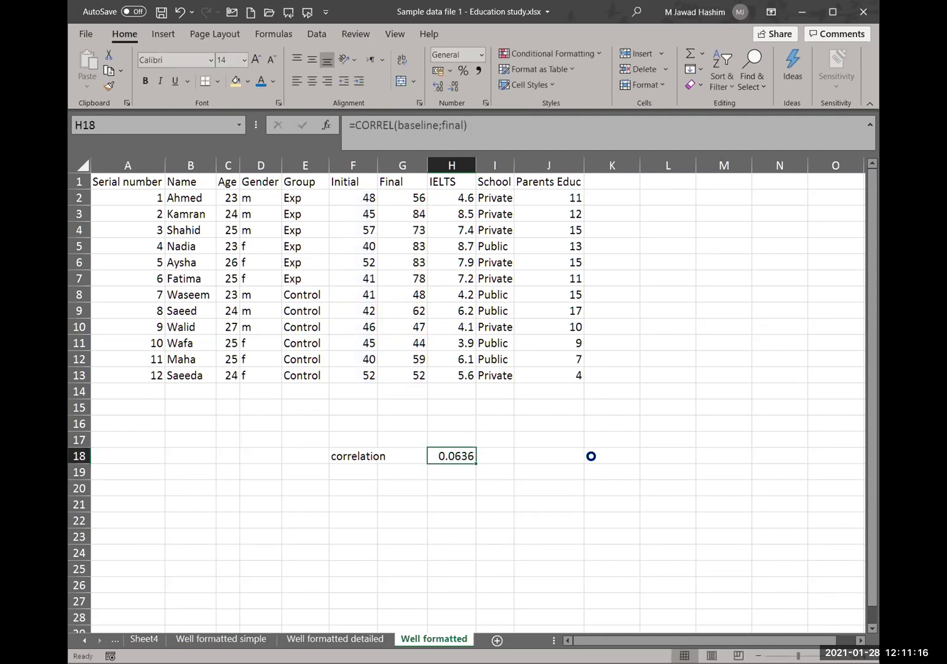
pyautogui.scroll(2, 612, 541)
pyautogui.scroll(1, 612, 541)
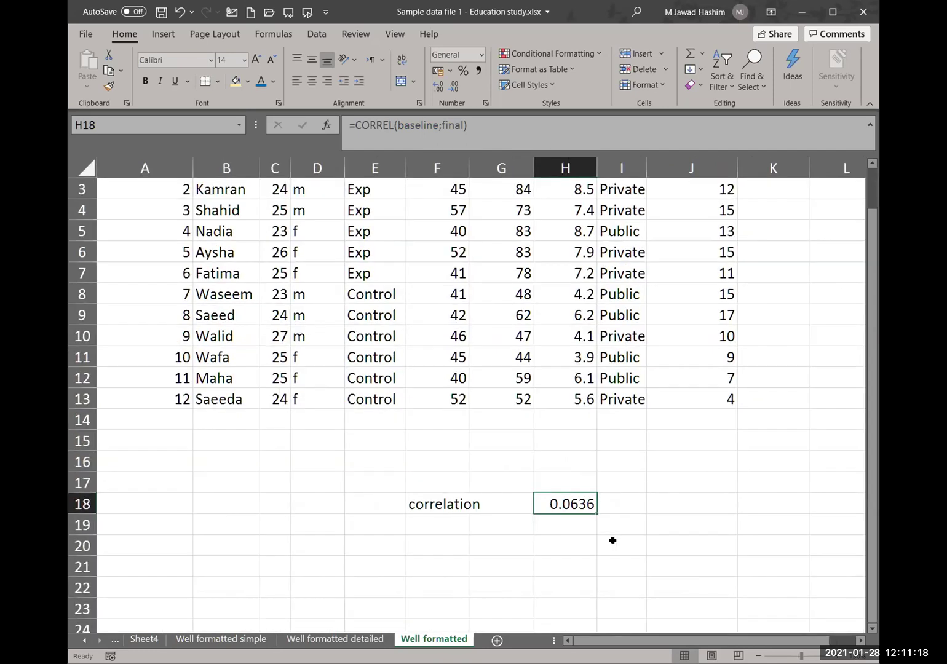
pyautogui.scroll(-3, 612, 541)
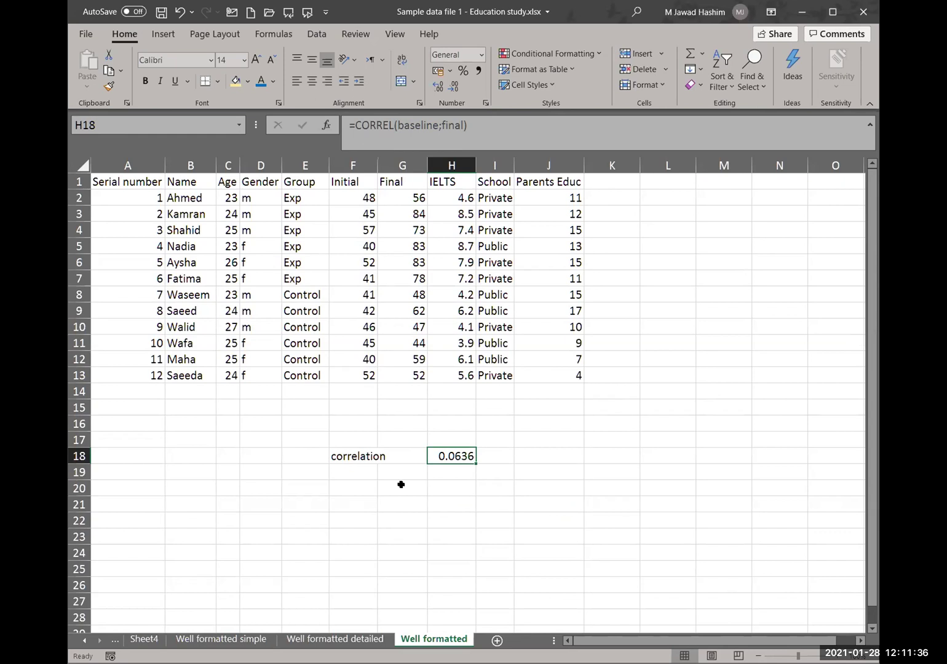
pyautogui.click(368, 487)
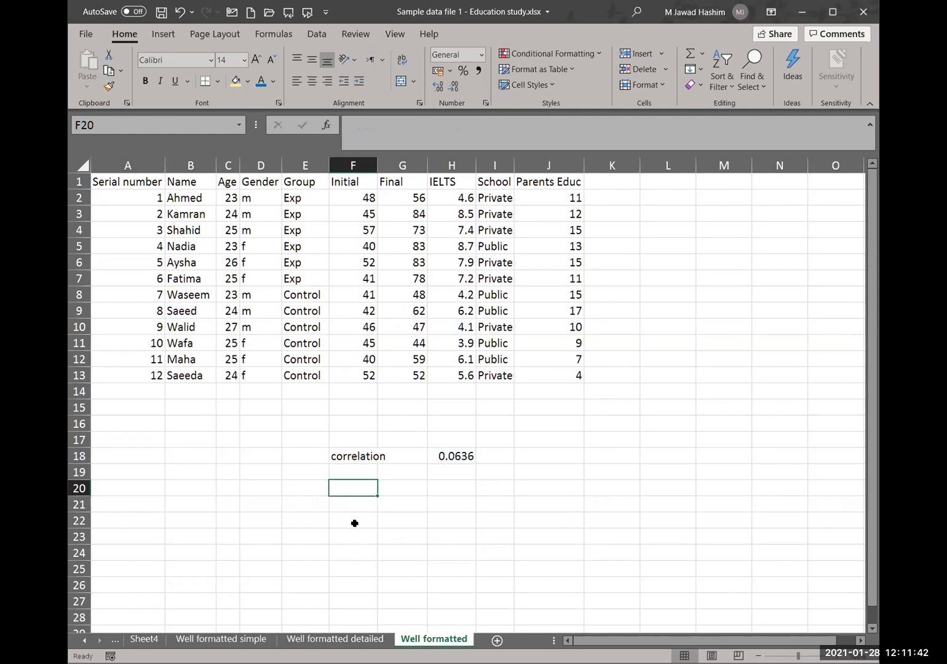
pyautogui.click(459, 503)
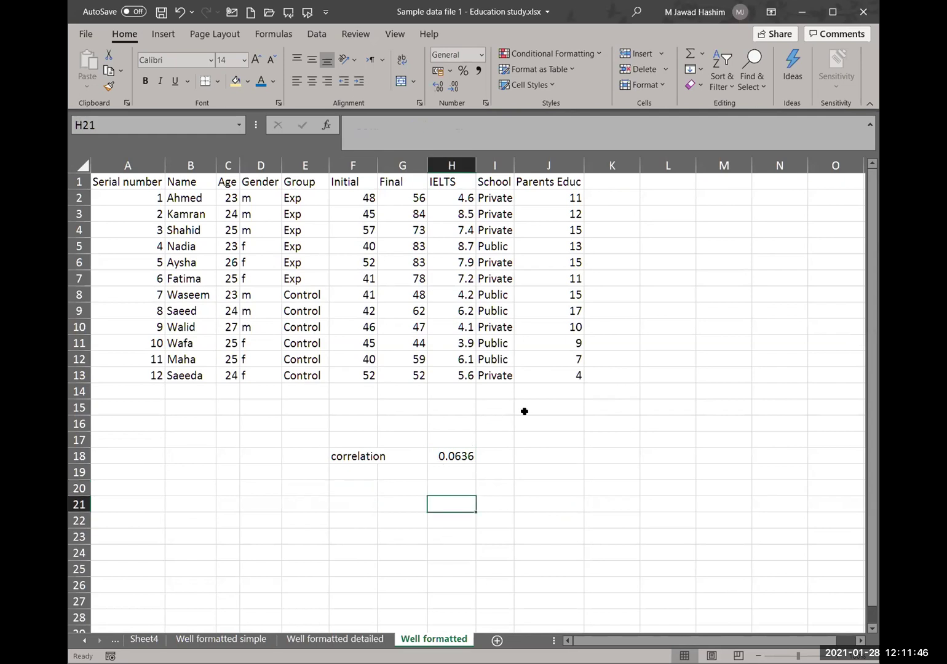
# Step: Calculate the correlation between the final scores and the IELTS scores in H20 with the formula =CORREL(final;H2:H13)
pyautogui.scroll(2, 532, 446)
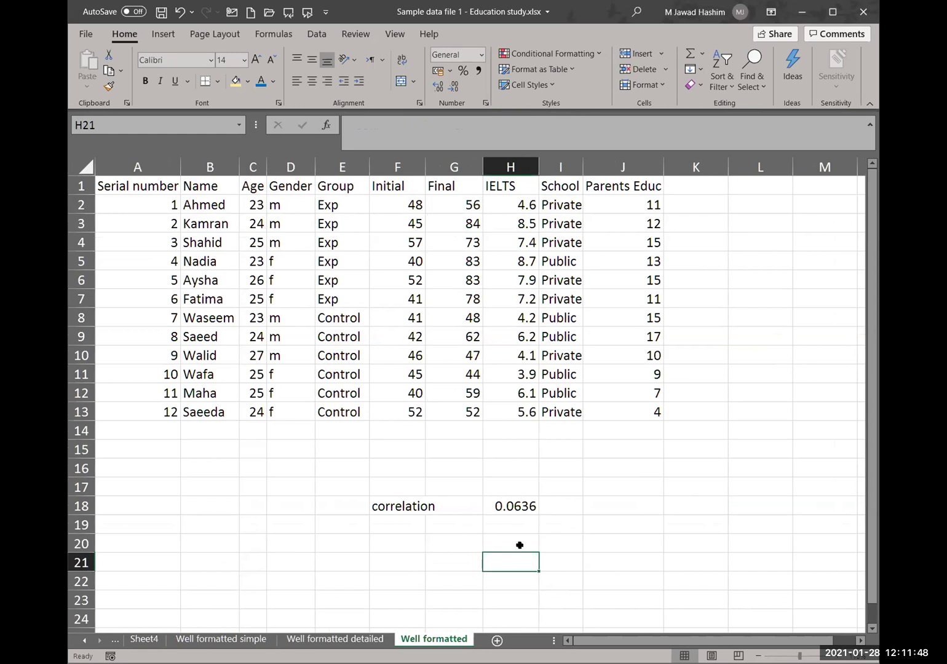
pyautogui.click(519, 545)
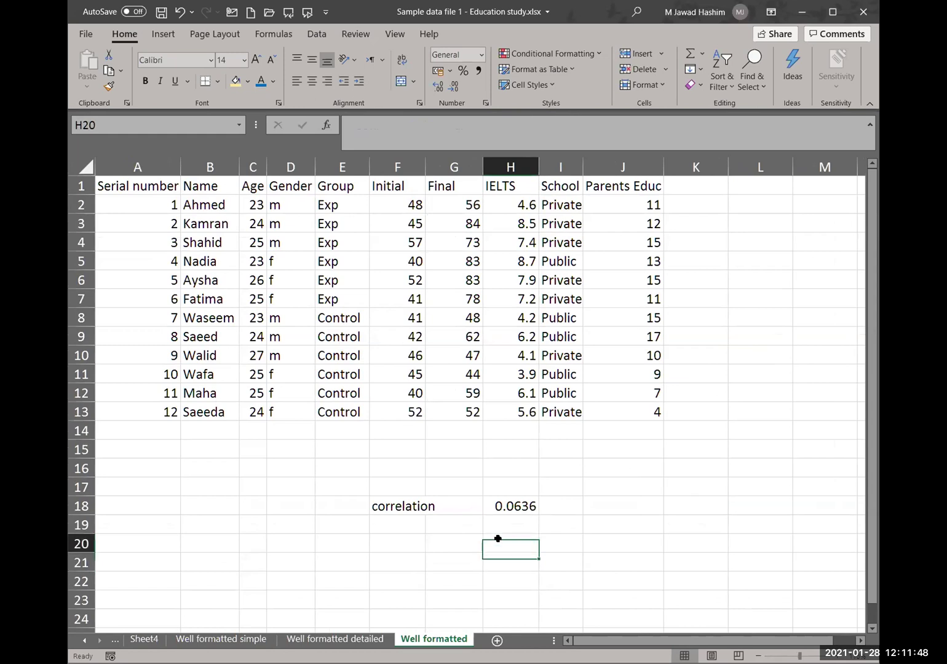
pyautogui.click(391, 126)
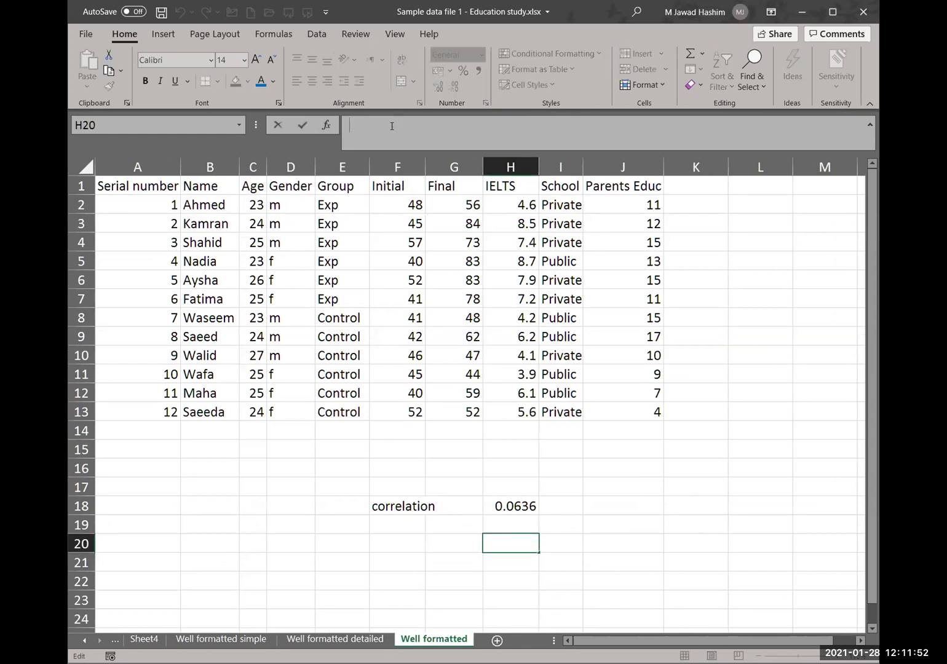
pyautogui.write('=')
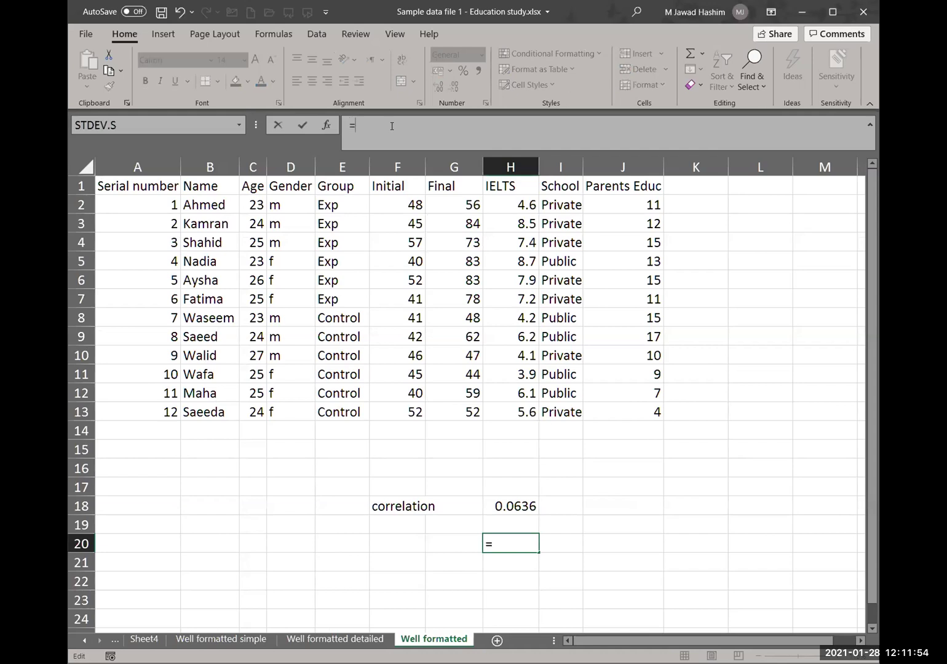
pyautogui.write('c')
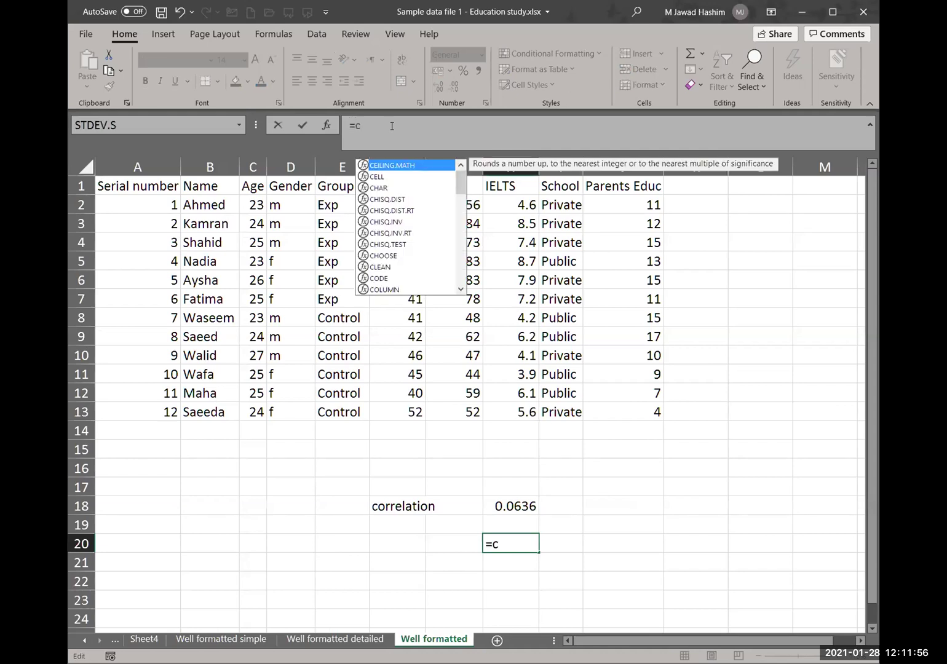
pyautogui.write('o')
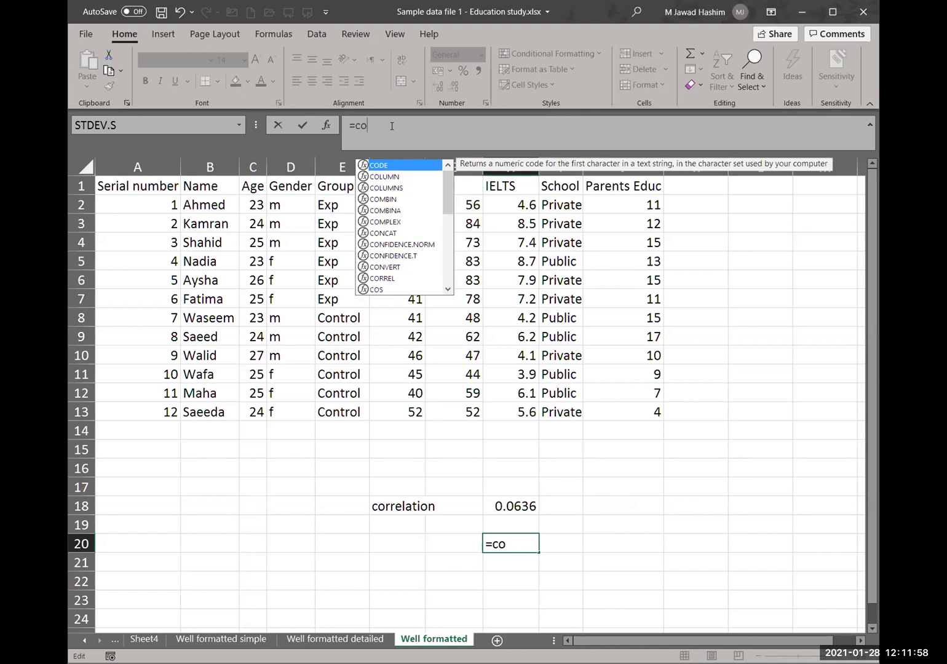
pyautogui.write('rr')
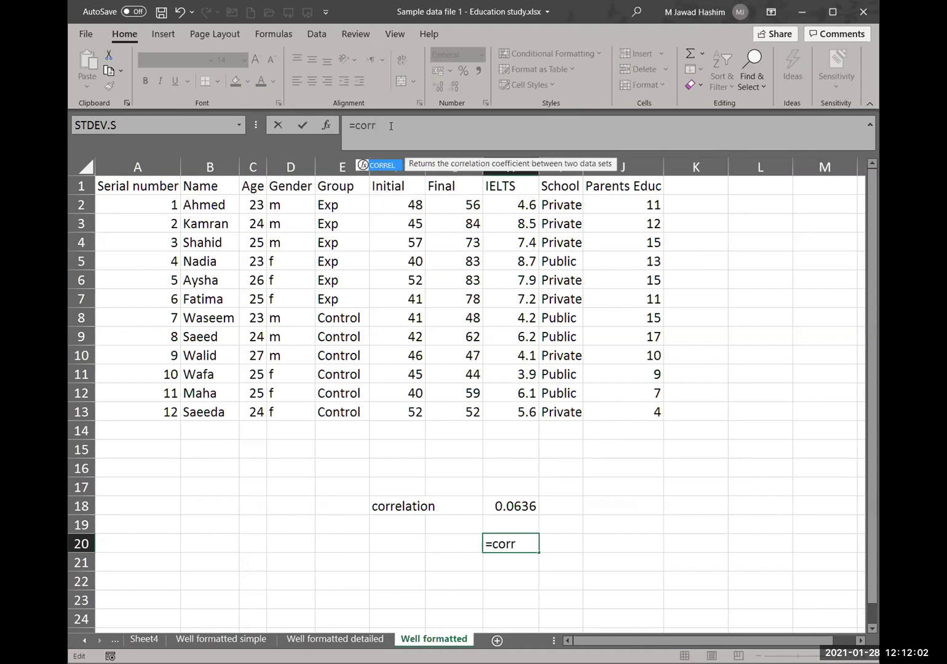
pyautogui.press('Tab')
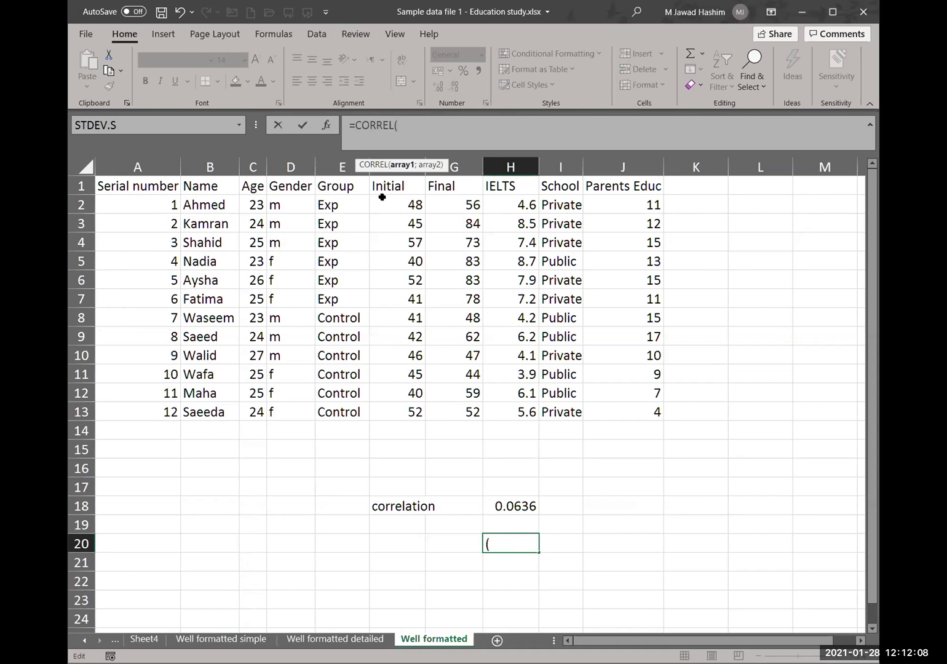
pyautogui.click(441, 211)
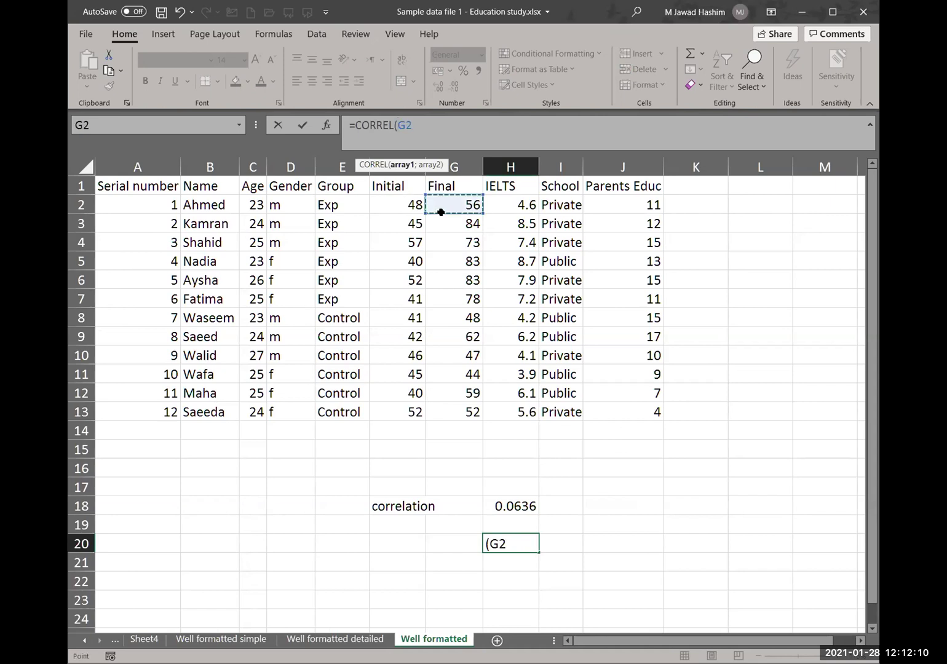
pyautogui.moveTo(441, 212); pyautogui.dragTo(462, 406)
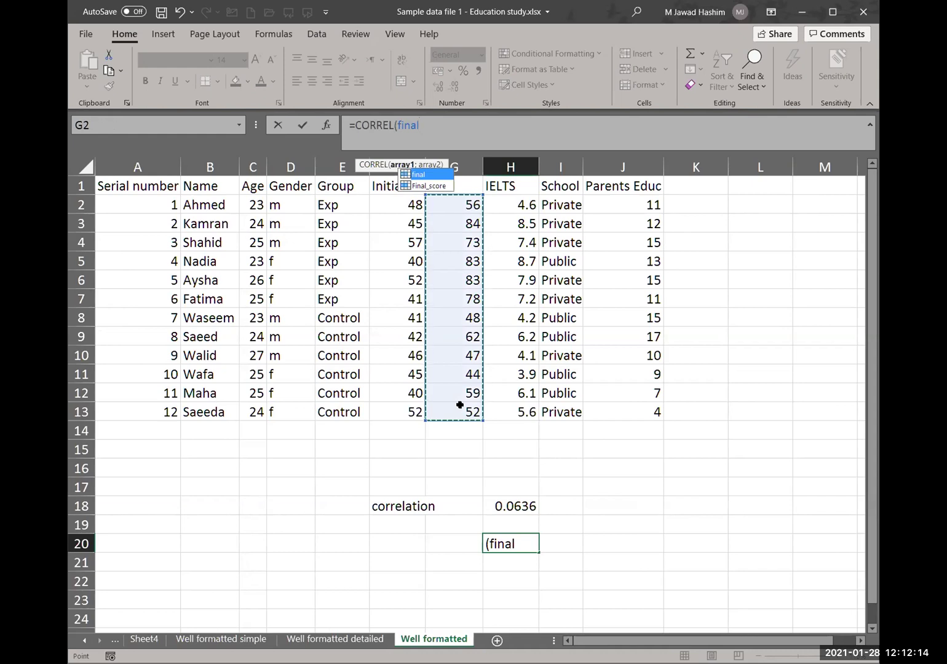
pyautogui.write(';')
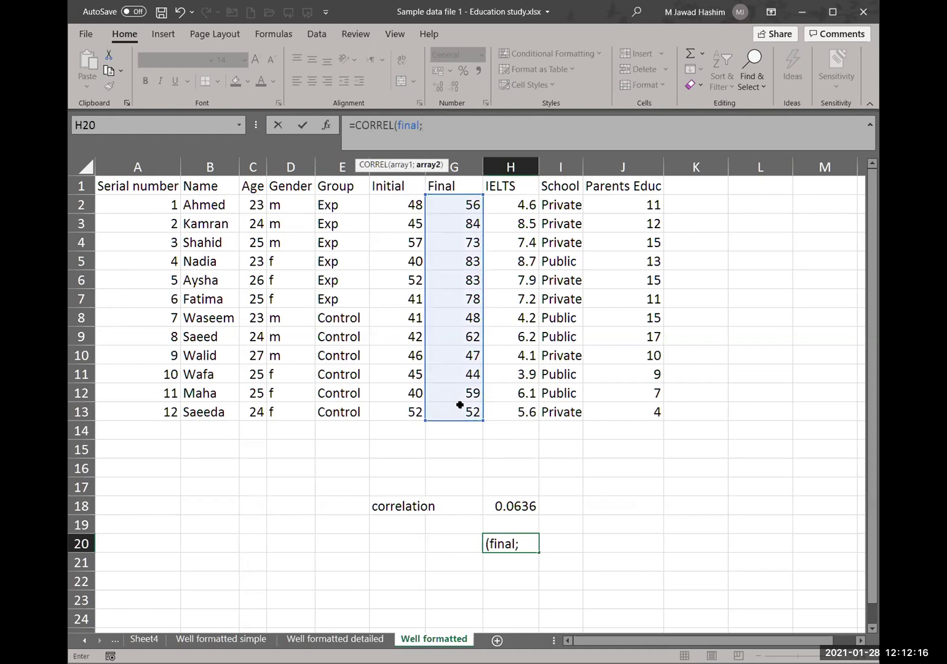
pyautogui.click(519, 207)
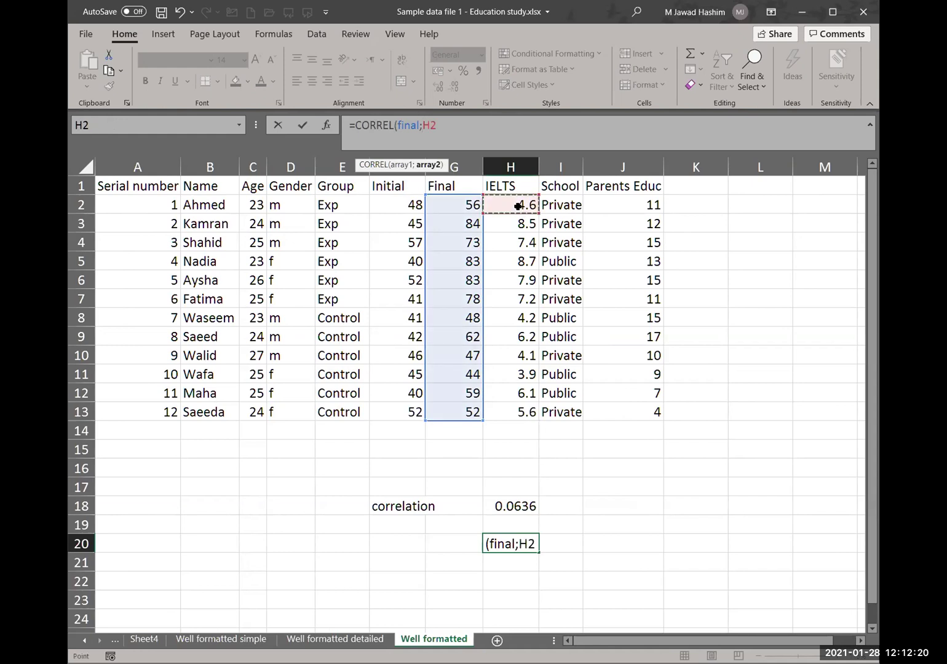
pyautogui.hotkey('ctrl', 'shift', 'Down')
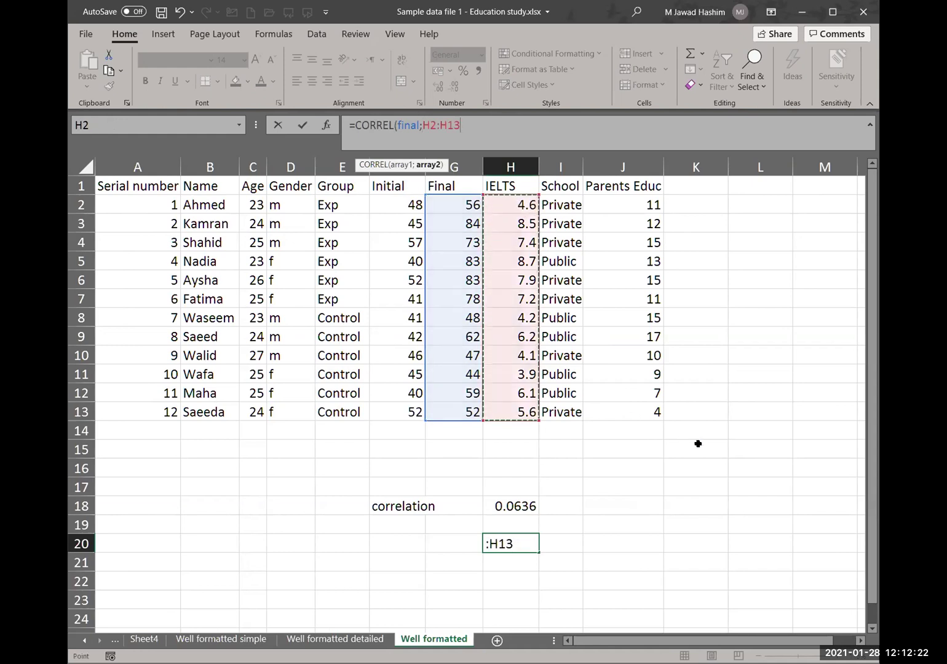
pyautogui.write(')')
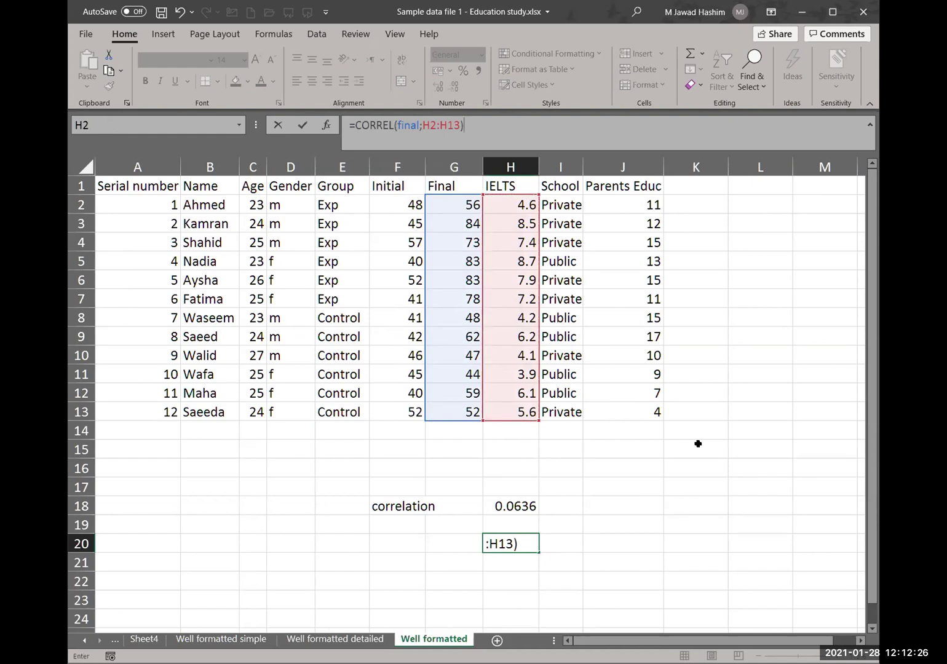
pyautogui.press('Return')
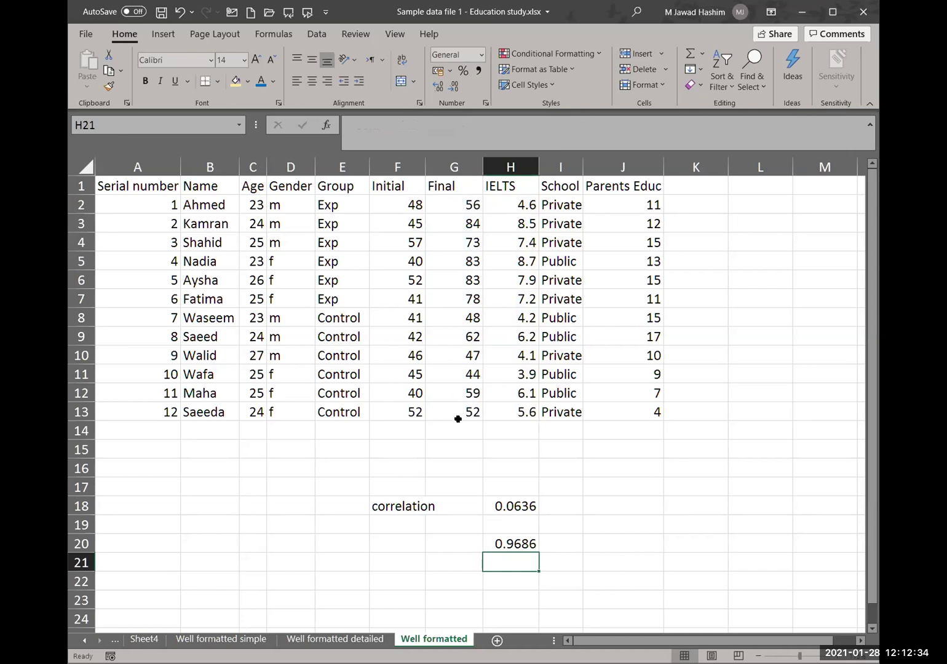
pyautogui.click(524, 541)
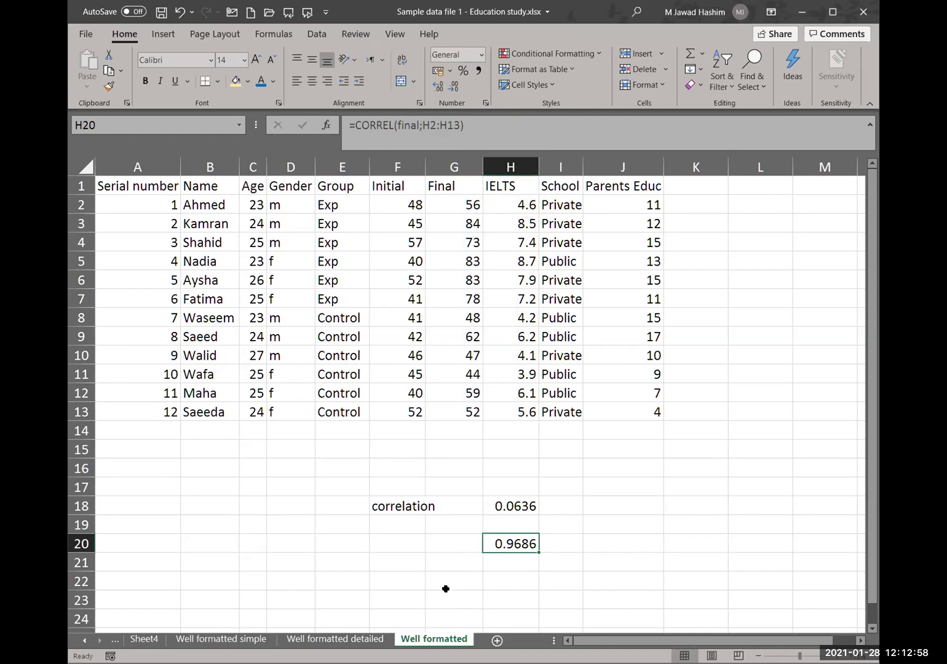
pyautogui.click(404, 506)
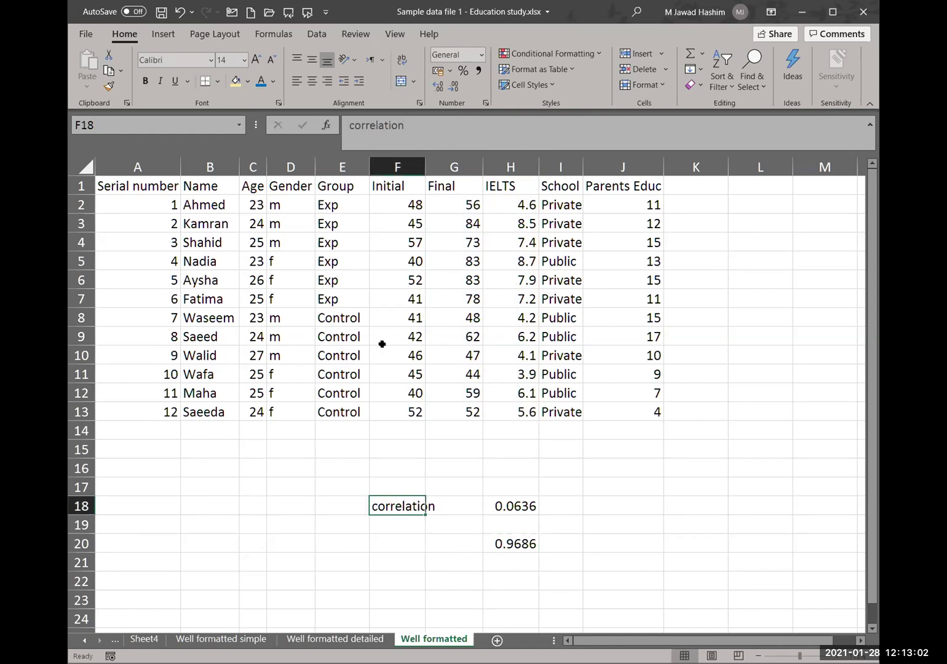
pyautogui.click(346, 204)
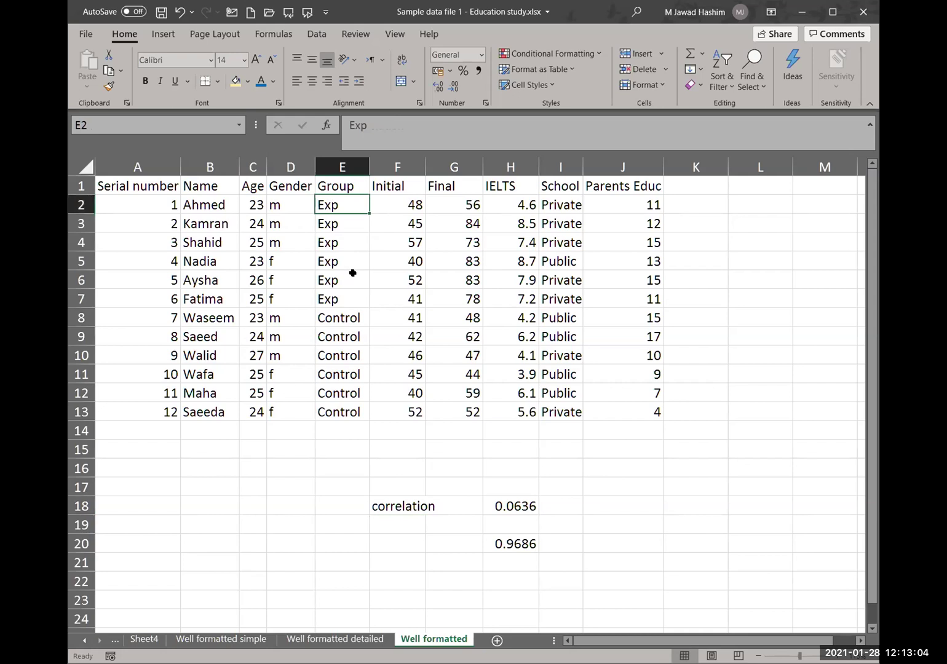
pyautogui.click(355, 317)
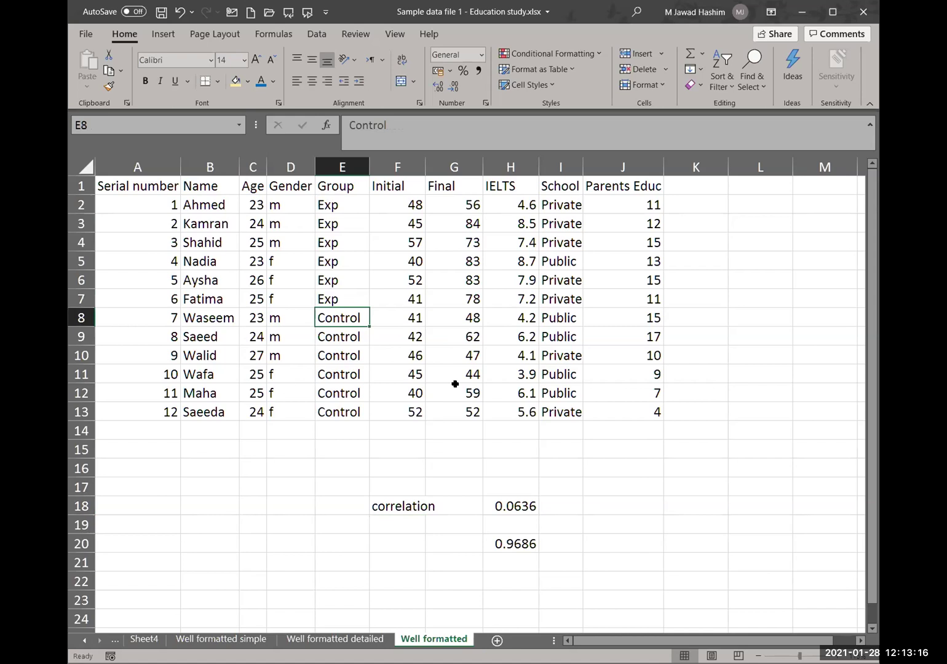
pyautogui.click(296, 540)
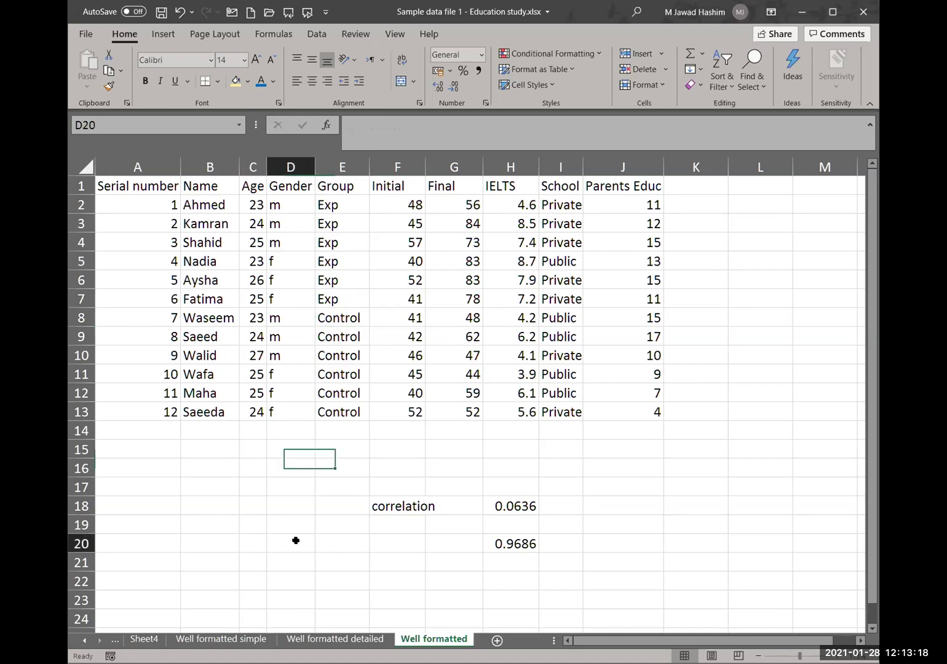
pyautogui.click(382, 126)
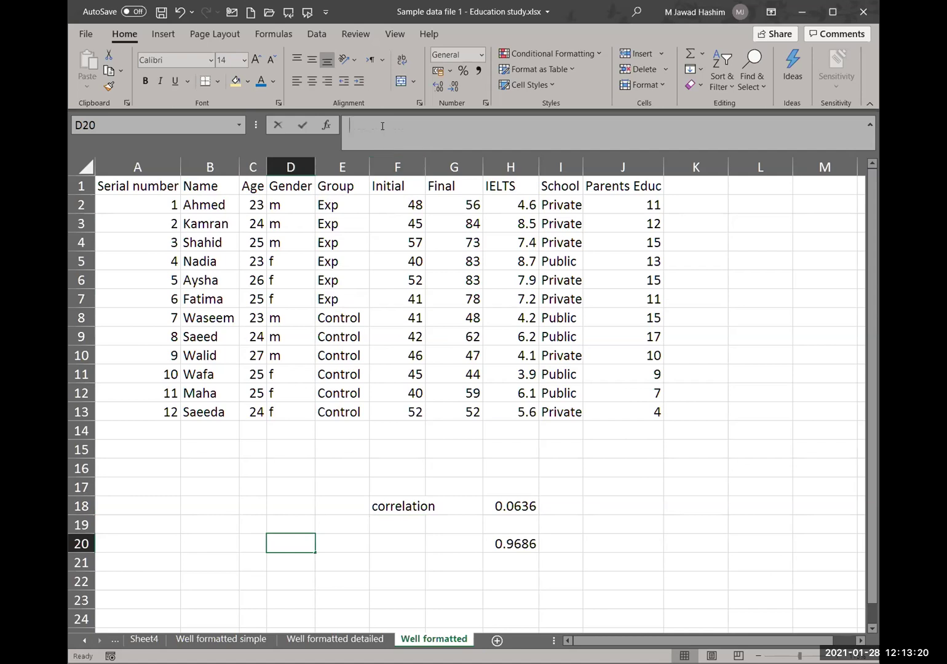
pyautogui.click(442, 563)
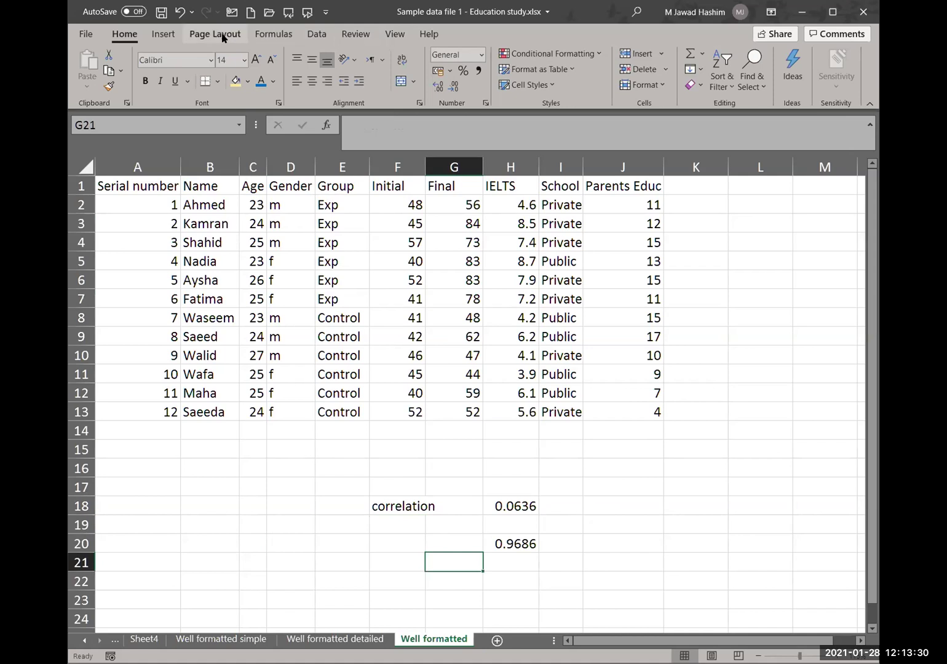
# Step: Open the Excel add-ins manager from the program options and make sure the Analysis ToolPak add-in is enabled
pyautogui.click(317, 35)
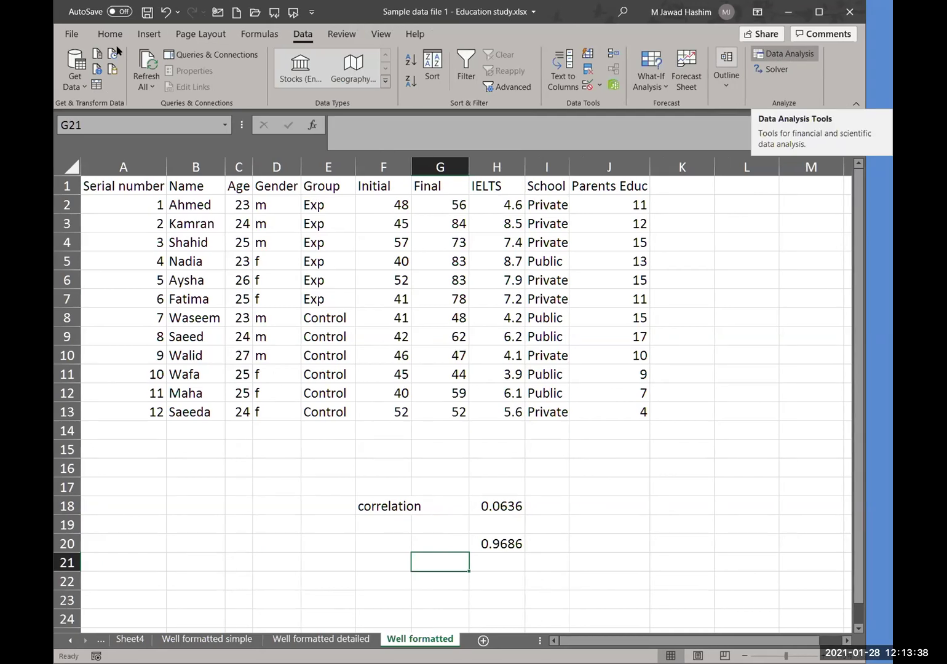
pyautogui.click(71, 33)
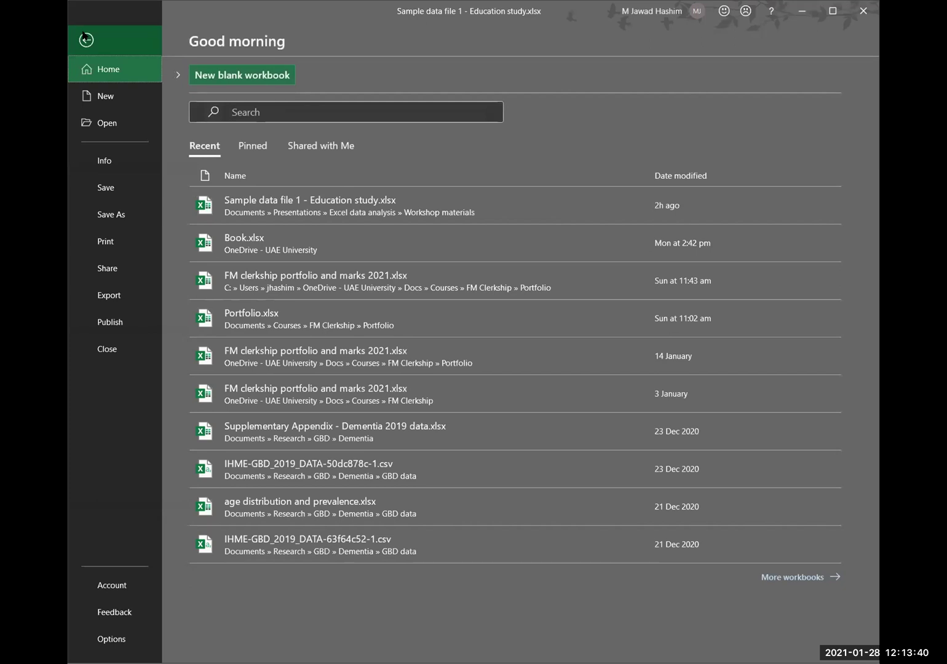
pyautogui.click(109, 640)
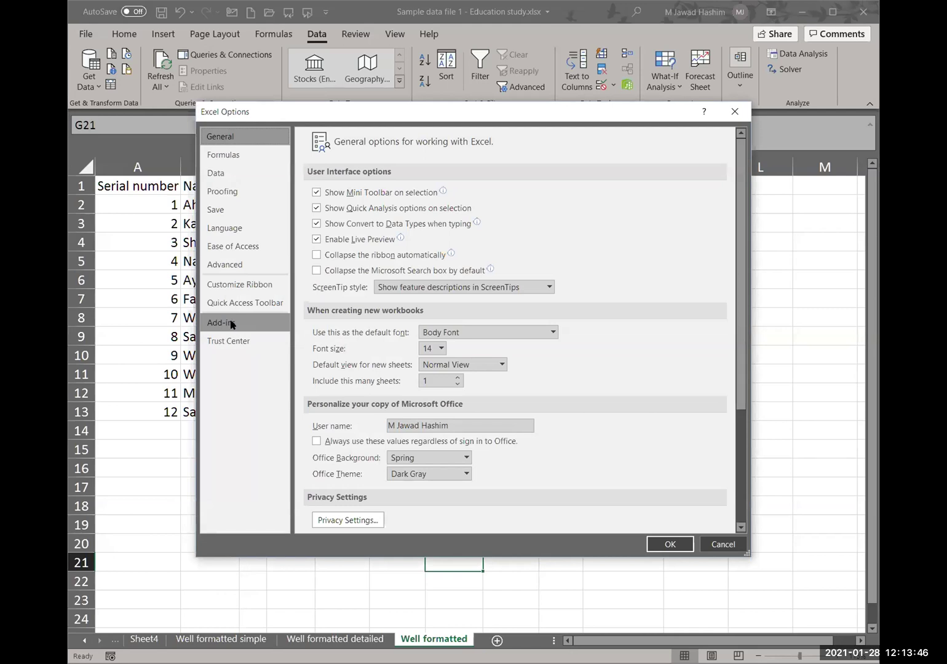
pyautogui.click(232, 324)
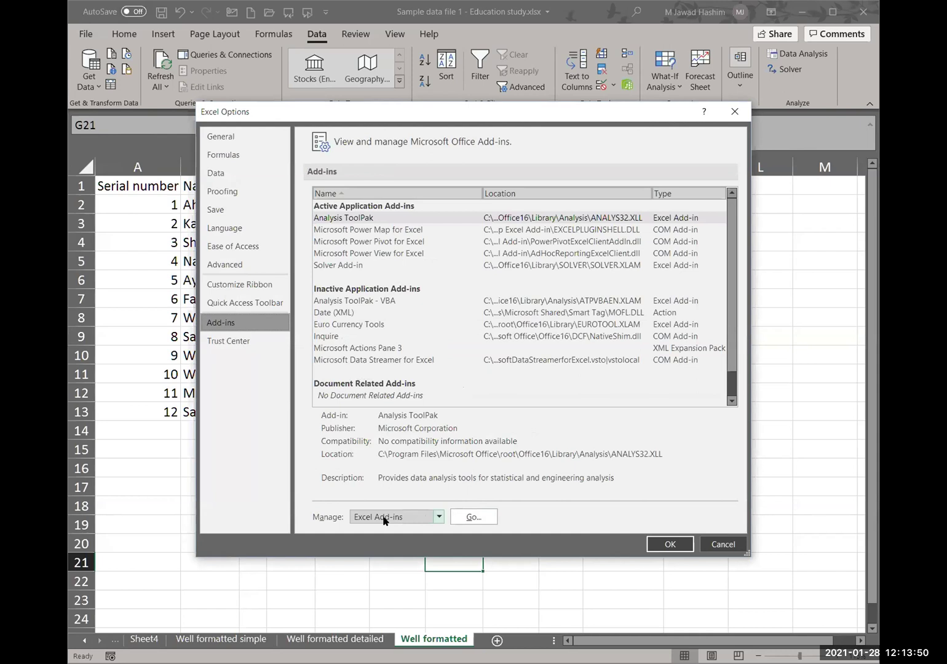
pyautogui.click(465, 517)
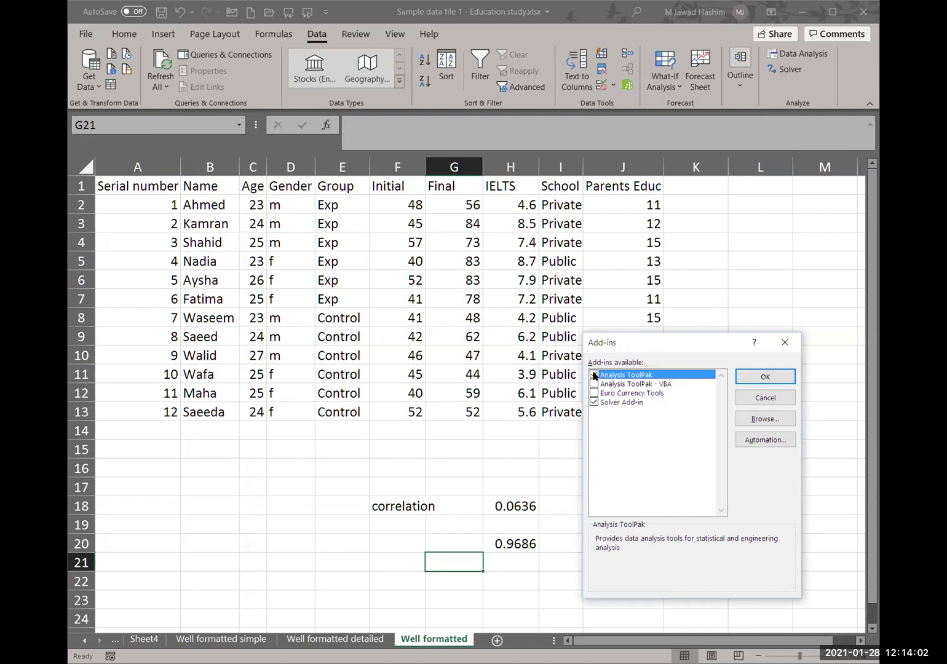
pyautogui.click(594, 375)
pyautogui.click(762, 376)
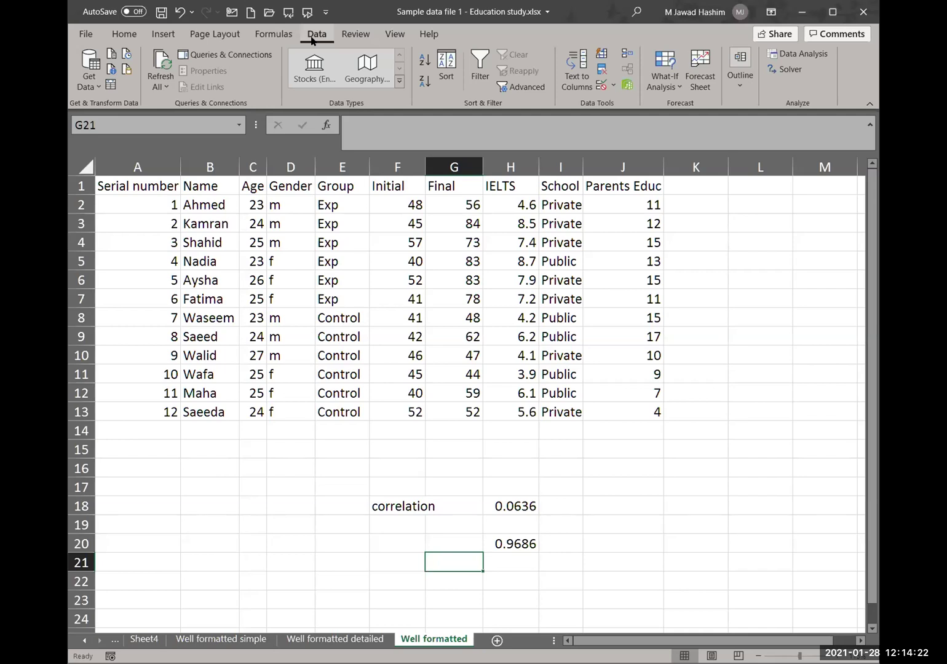
# Step: Look through the tools available in the Data Analysis add-in, including the Anova, descriptive statistics, regression and t-test options
pyautogui.click(800, 54)
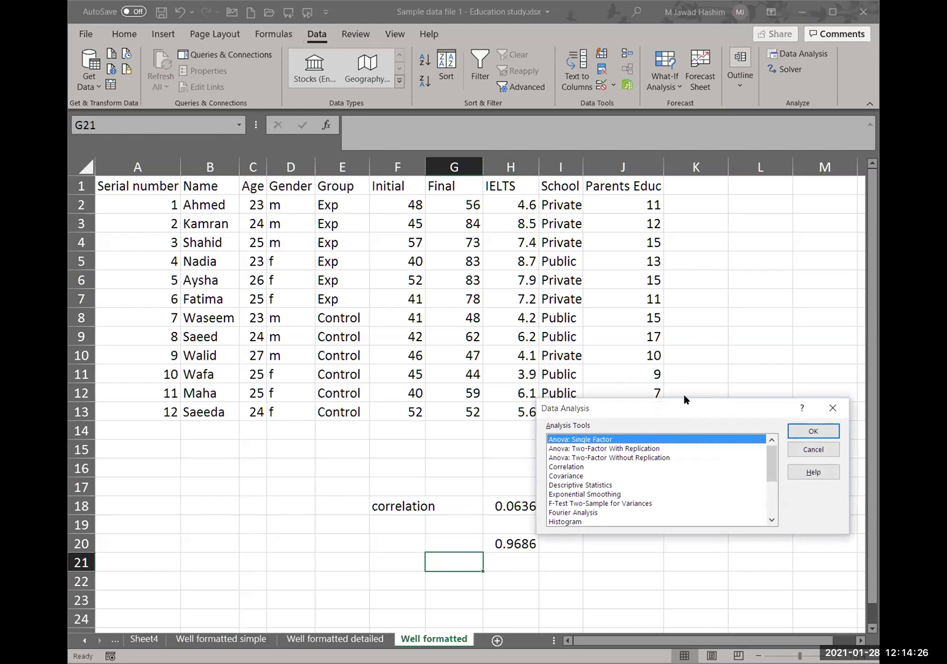
pyautogui.moveTo(684, 406); pyautogui.dragTo(494, 286)
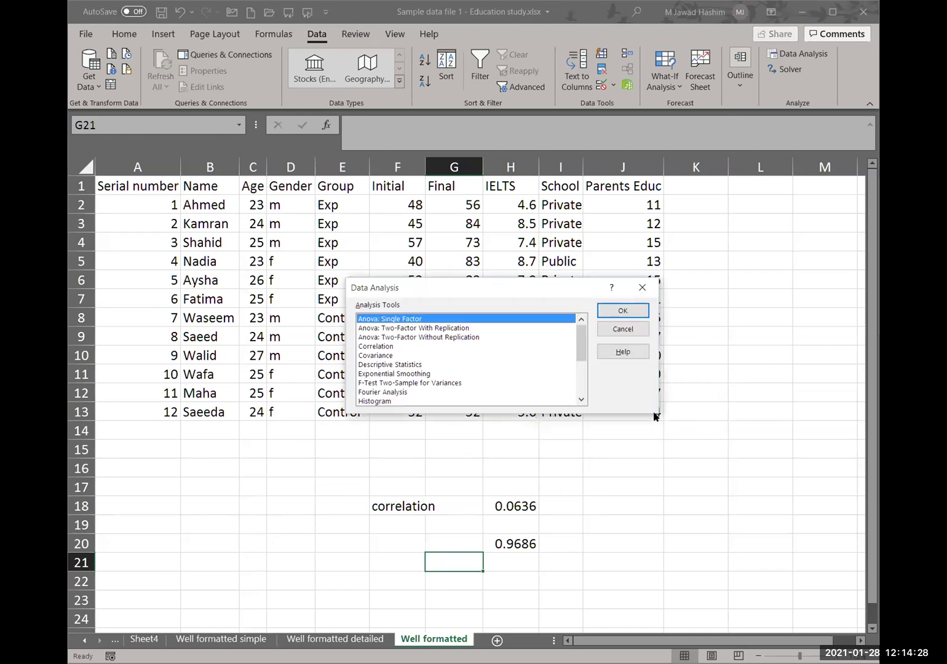
pyautogui.scroll(-3, 447, 343)
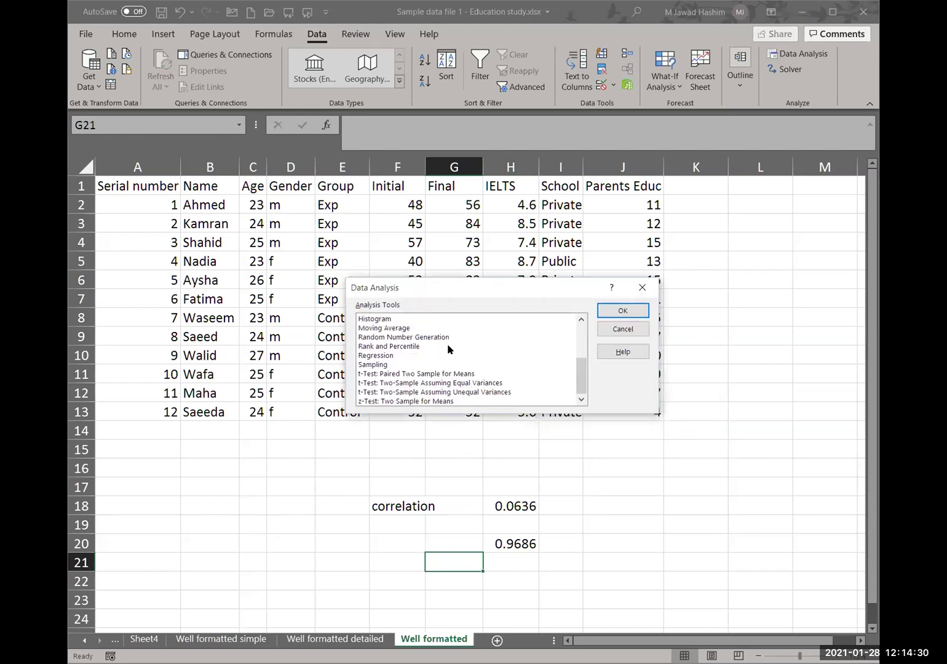
pyautogui.scroll(3, 422, 401)
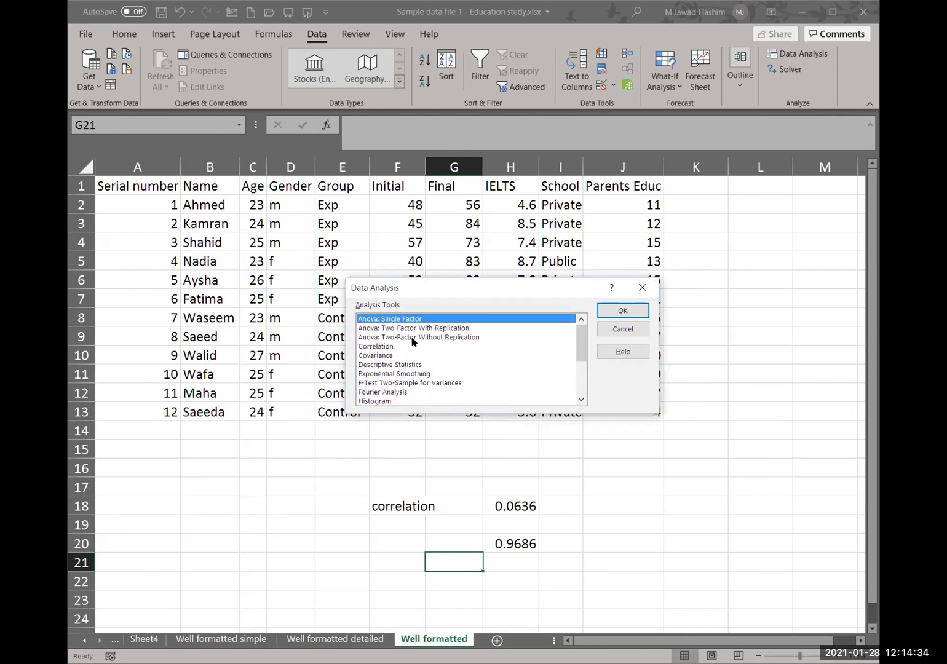
pyautogui.click(417, 365)
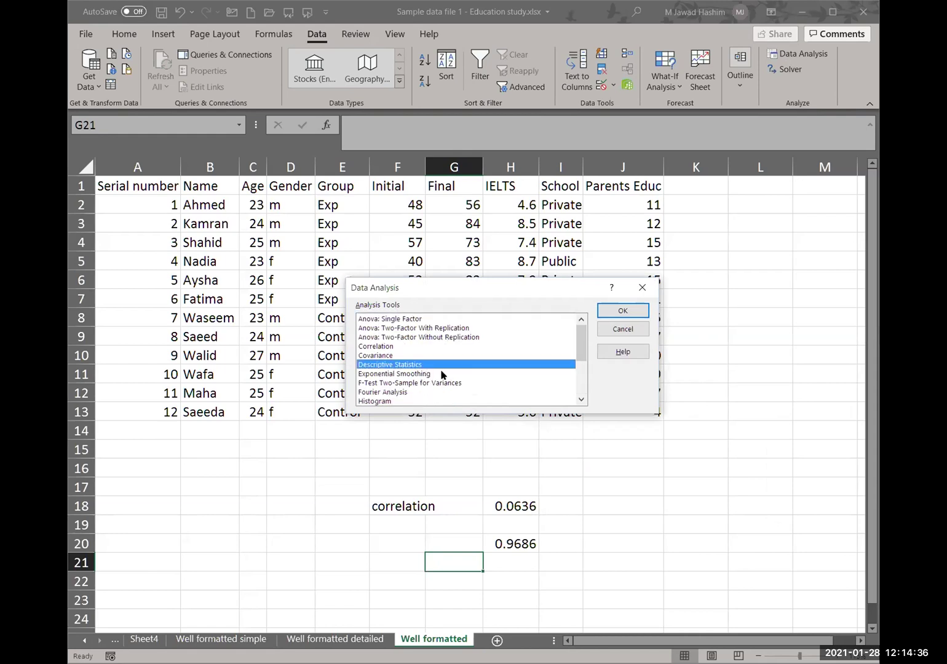
pyautogui.scroll(-2, 418, 368)
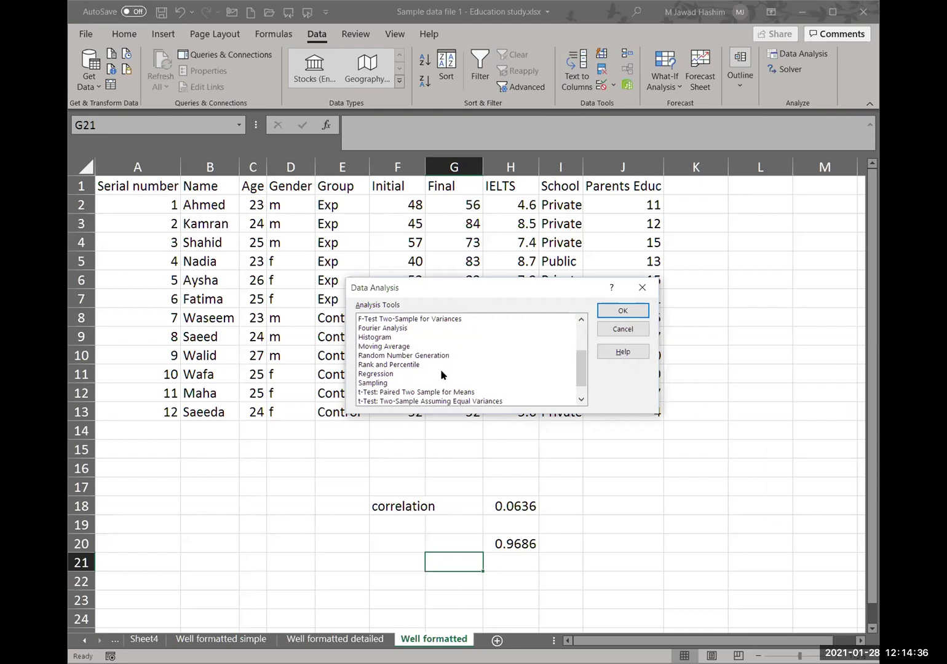
pyautogui.scroll(-1, 417, 377)
pyautogui.click(412, 383)
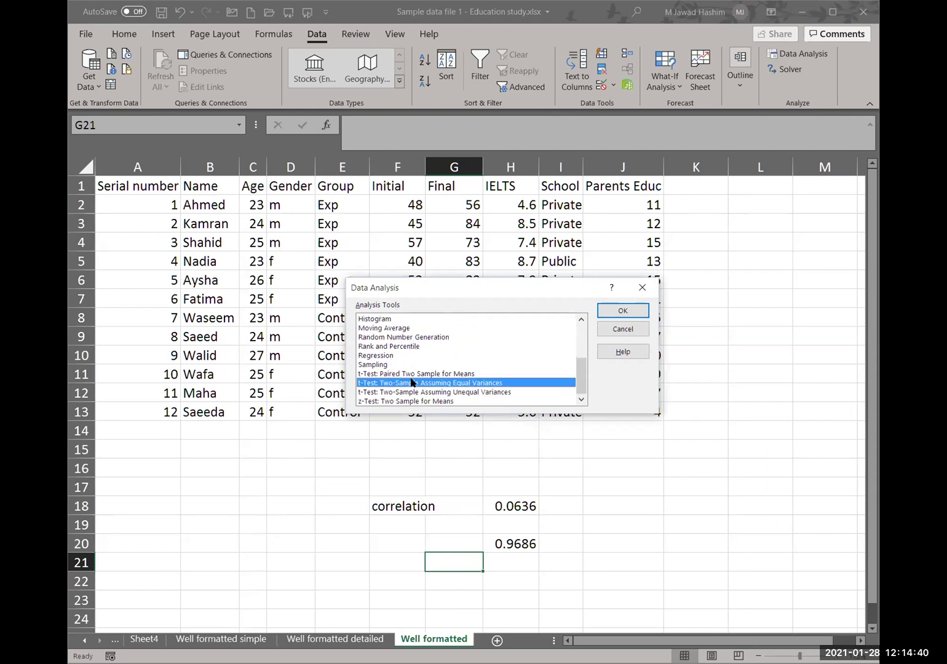
pyautogui.click(395, 356)
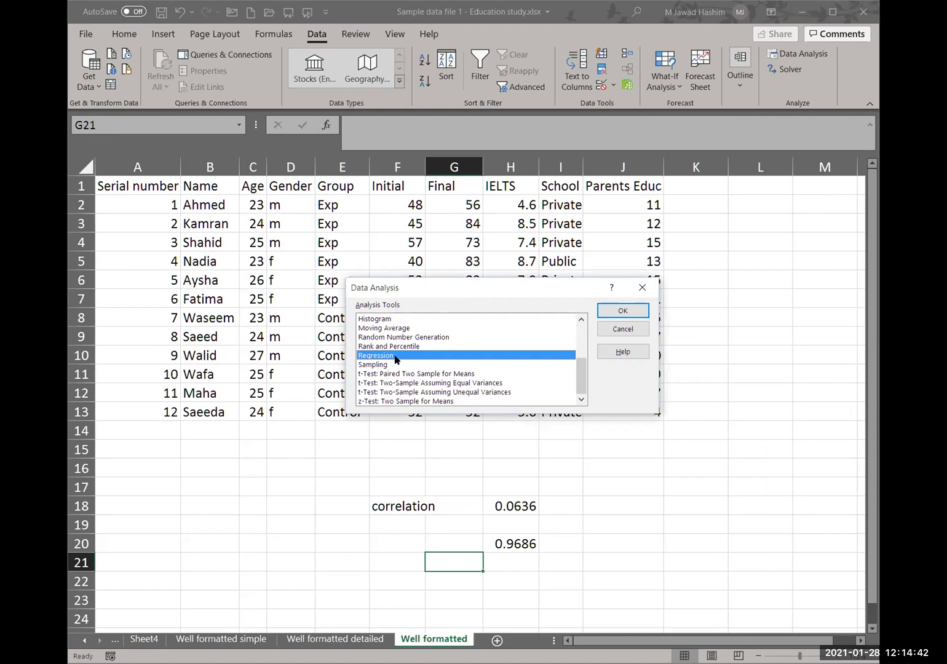
pyautogui.scroll(3, 406, 373)
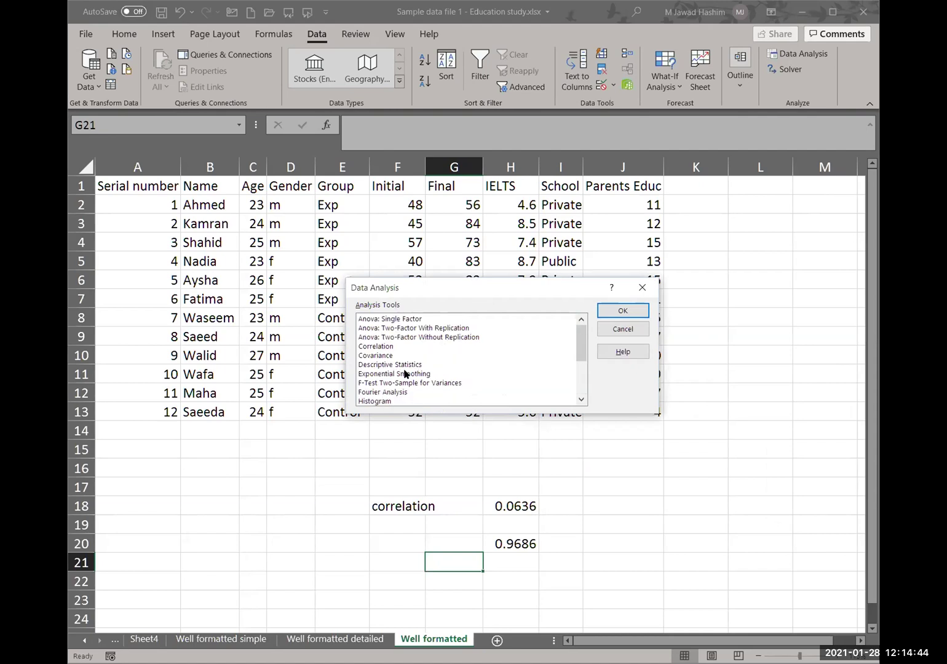
pyautogui.click(394, 319)
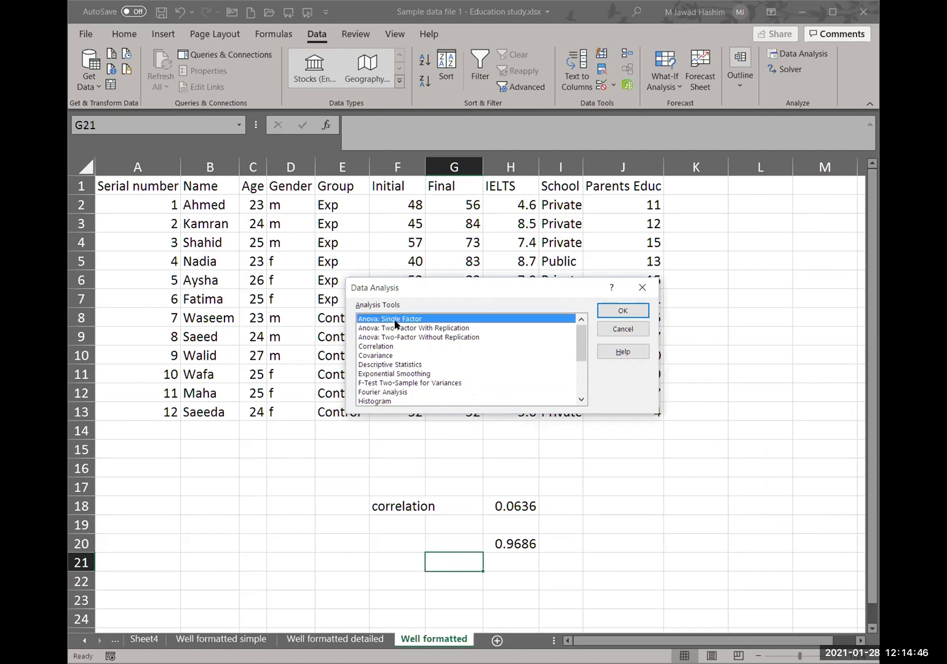
pyautogui.click(619, 312)
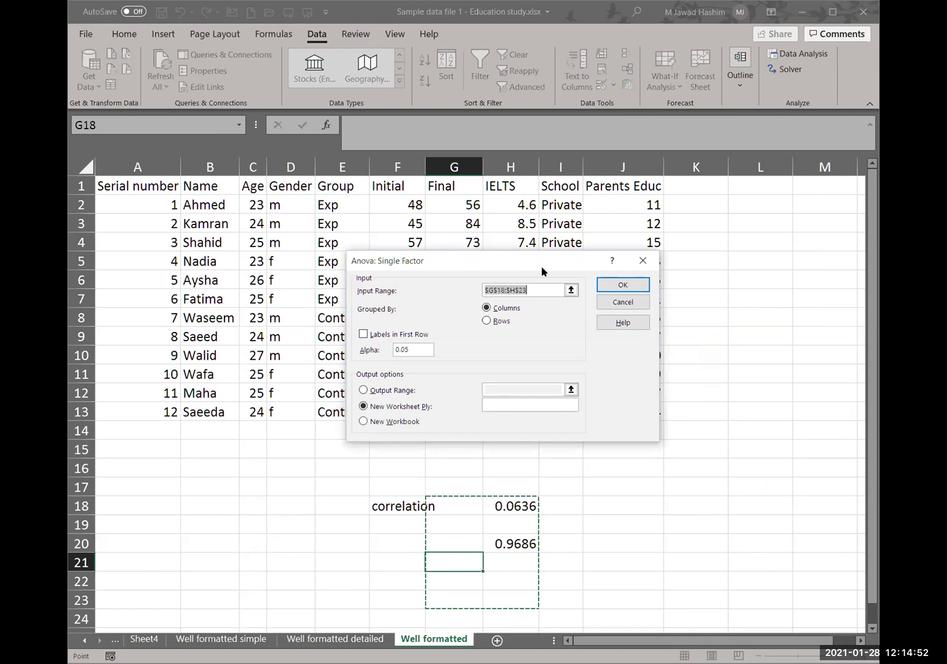
pyautogui.moveTo(540, 265); pyautogui.dragTo(683, 408)
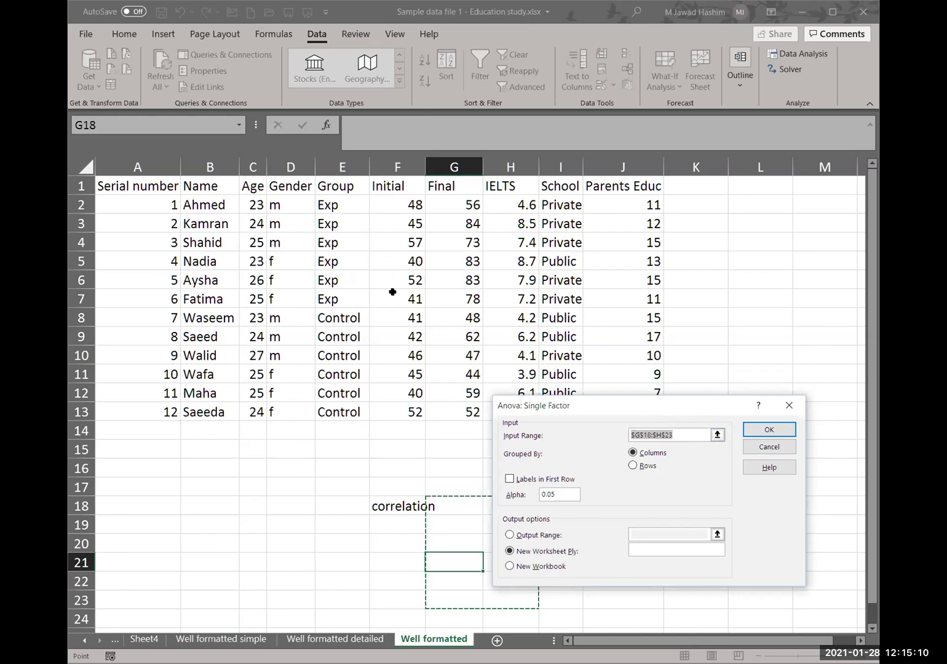
pyautogui.click(769, 446)
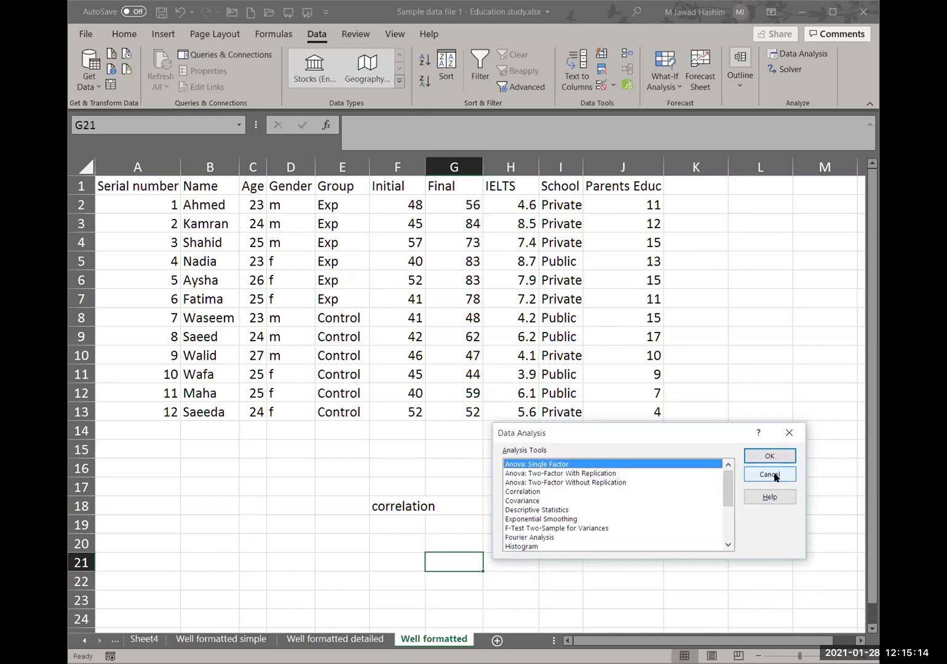
pyautogui.press('Escape')
# Step: Copy the Exp group's initial scores from F2:F7 into column K, starting at K16
pyautogui.moveTo(394, 203); pyautogui.dragTo(389, 298)
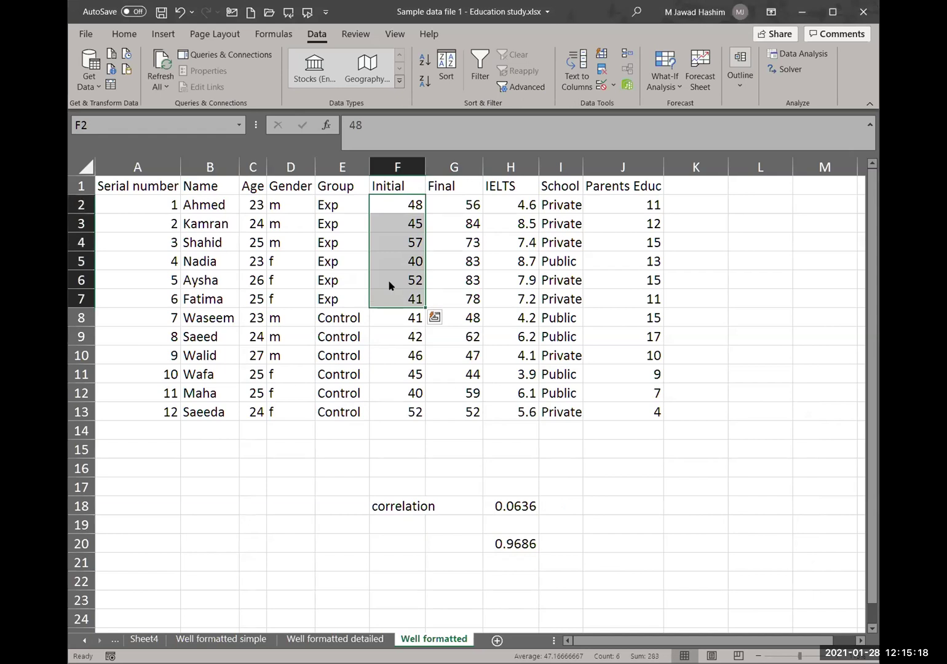
pyautogui.rightClick(411, 308)
pyautogui.click(412, 309)
pyautogui.click(672, 467)
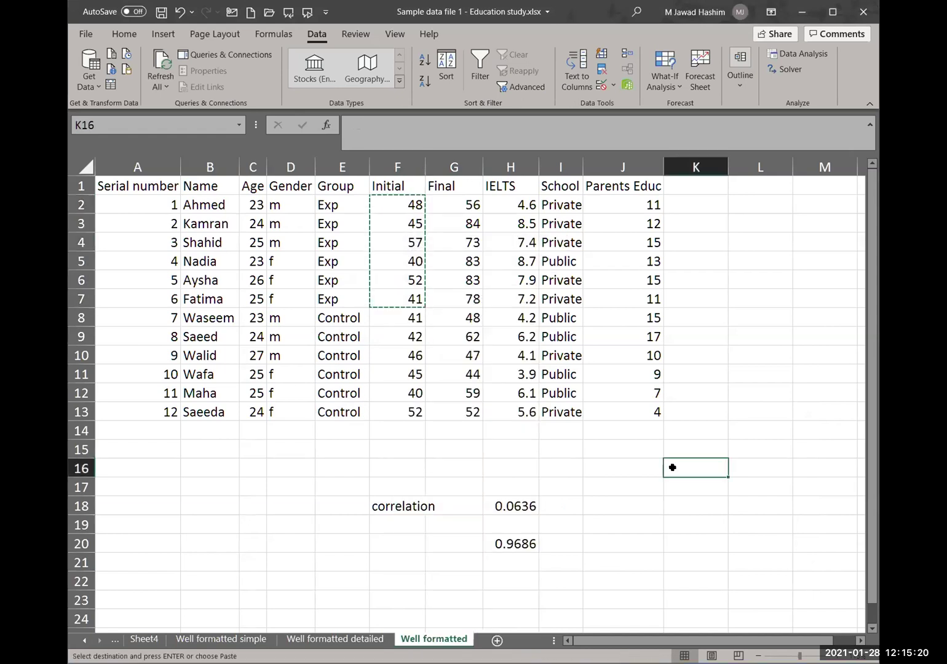
pyautogui.rightClick(672, 467)
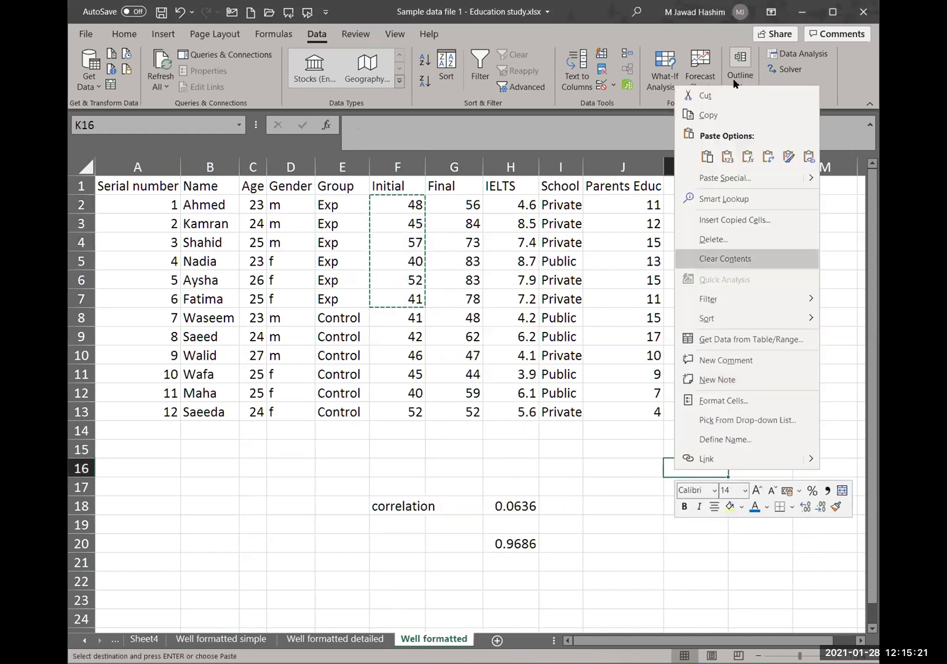
pyautogui.click(707, 155)
# Step: Copy the Control group's initial scores from F8:F13 alongside the Exp scores, starting at L16
pyautogui.moveTo(394, 316); pyautogui.dragTo(398, 413)
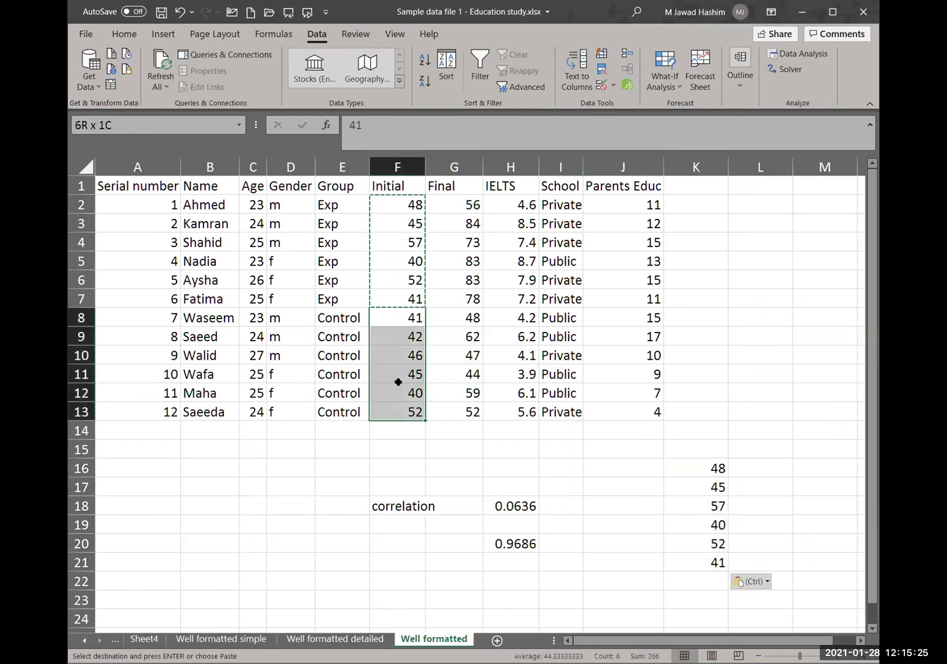
pyautogui.rightClick(403, 324)
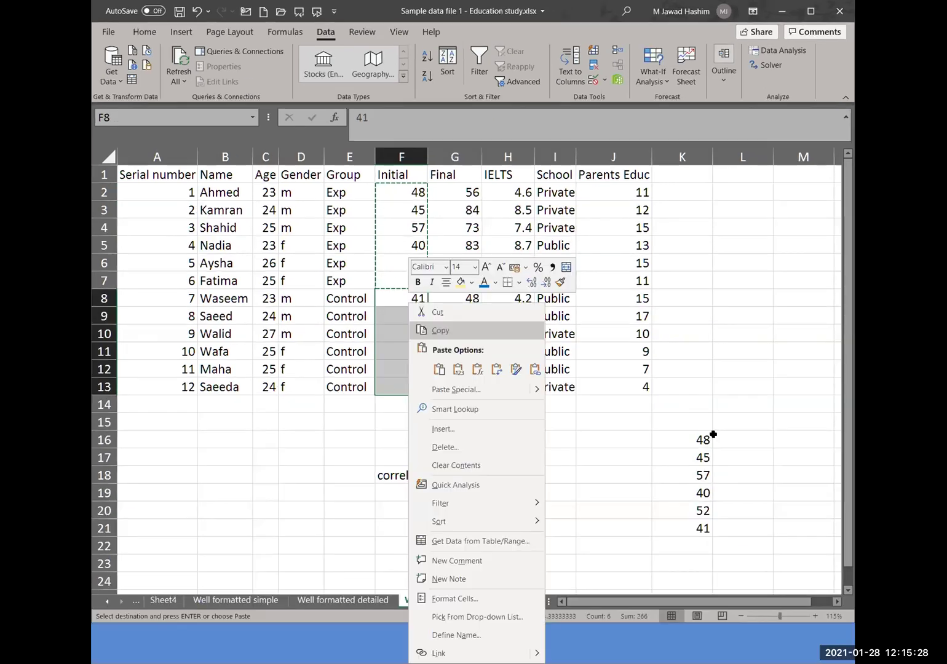
pyautogui.click(440, 329)
pyautogui.click(734, 464)
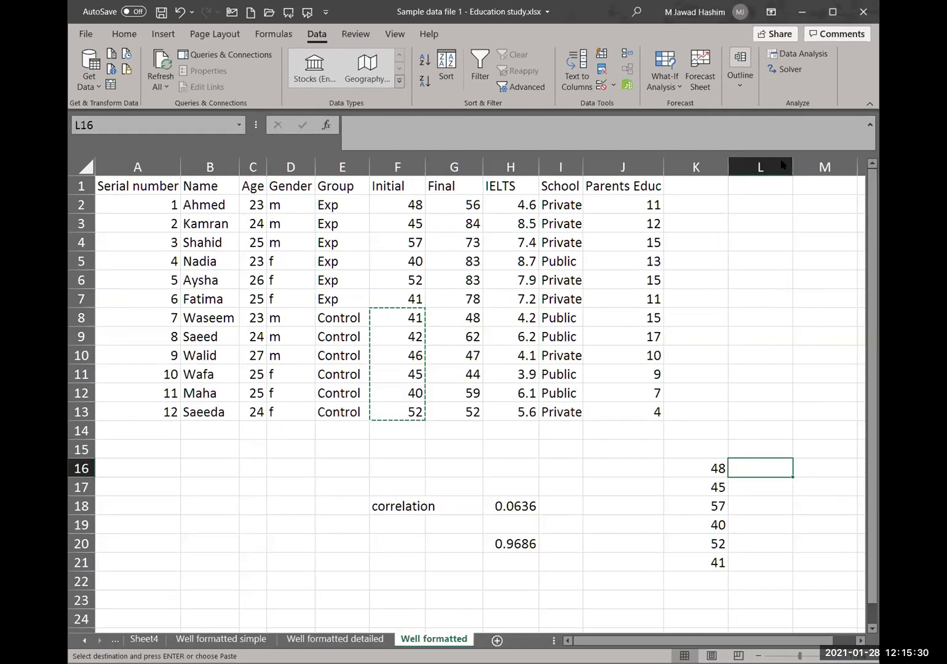
pyautogui.hotkey('ctrl', 'v')
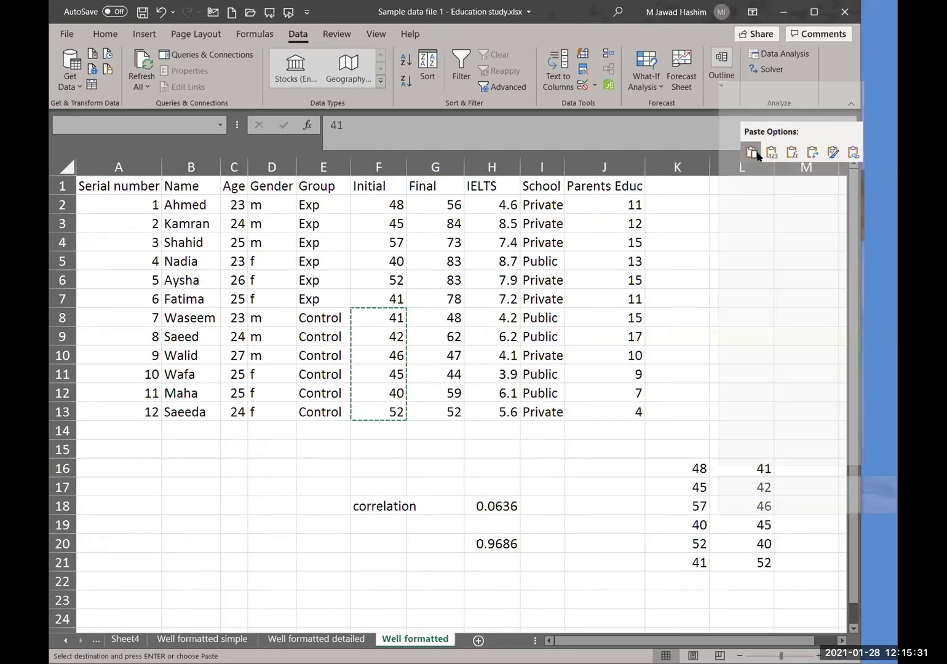
# Step: Run a single-factor Anova on K16:L21, grouped by columns without labels, with alpha 0.05 and output to a new worksheet
pyautogui.click(684, 467)
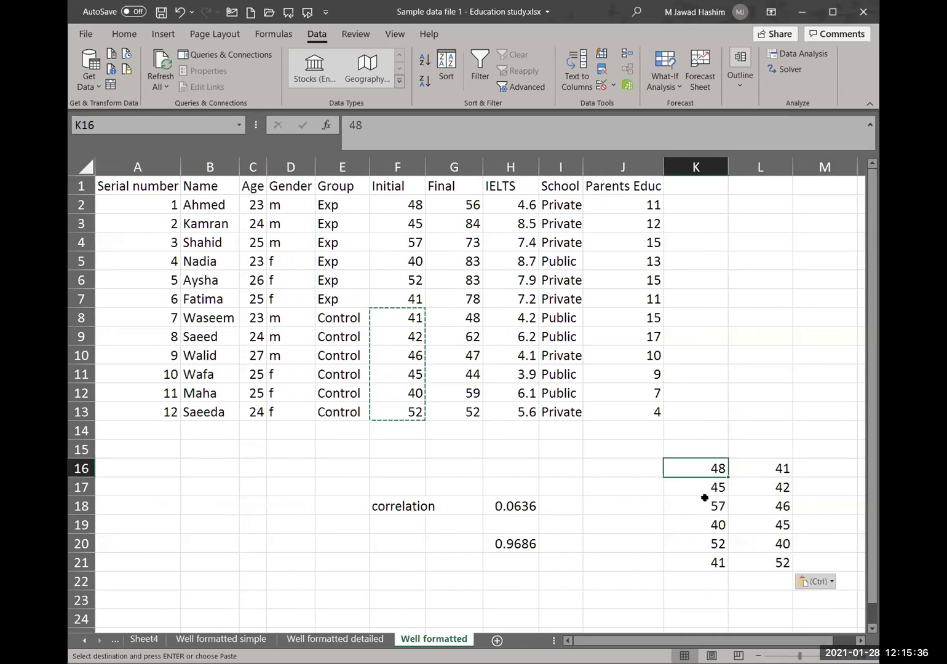
pyautogui.moveTo(693, 470); pyautogui.dragTo(760, 557)
pyautogui.click(694, 524)
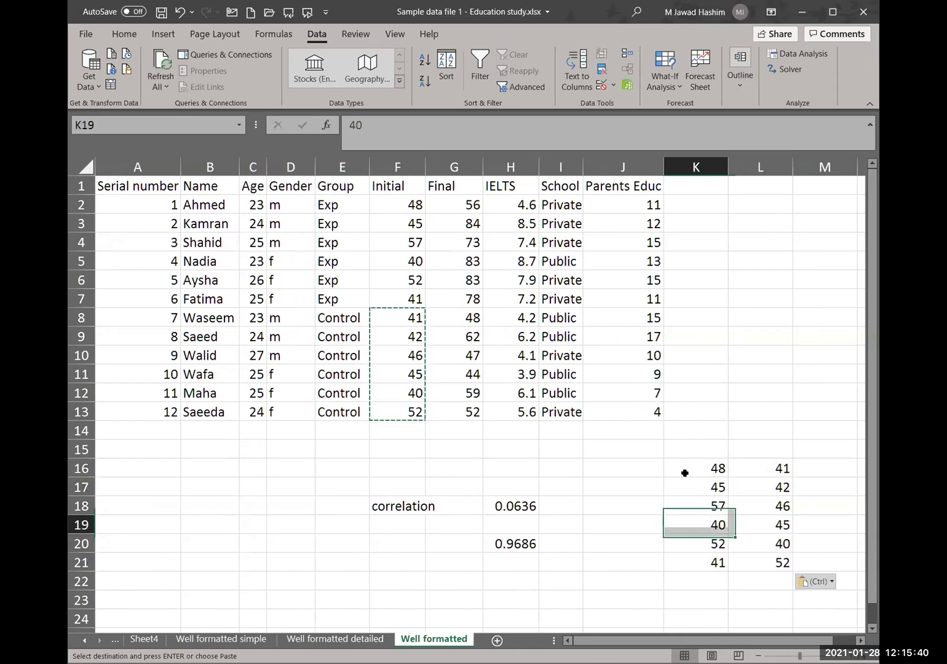
pyautogui.click(684, 470)
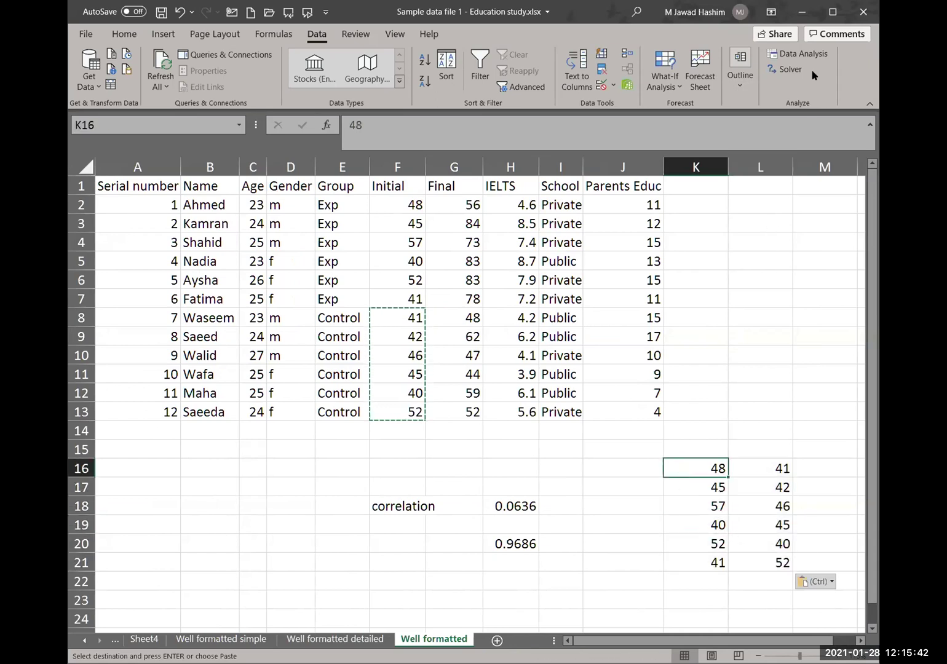
pyautogui.click(805, 54)
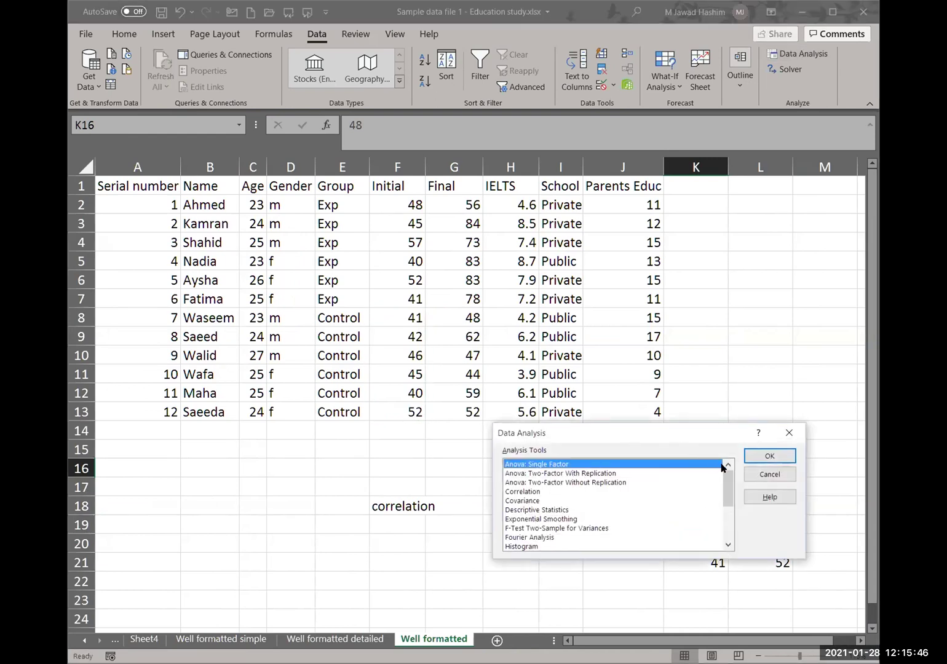
pyautogui.click(769, 456)
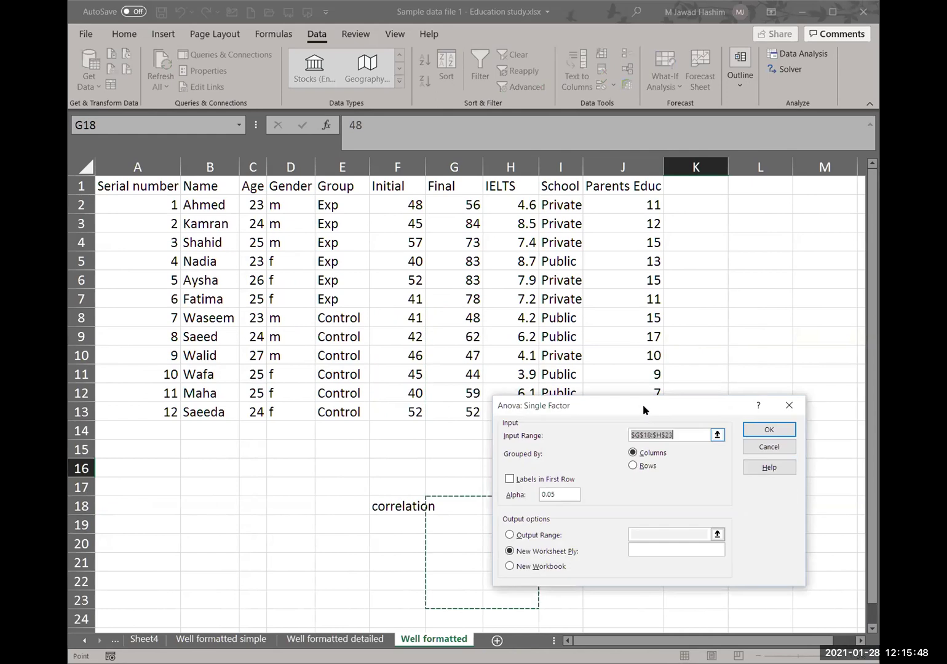
pyautogui.moveTo(643, 404); pyautogui.dragTo(373, 304)
pyautogui.click(680, 470)
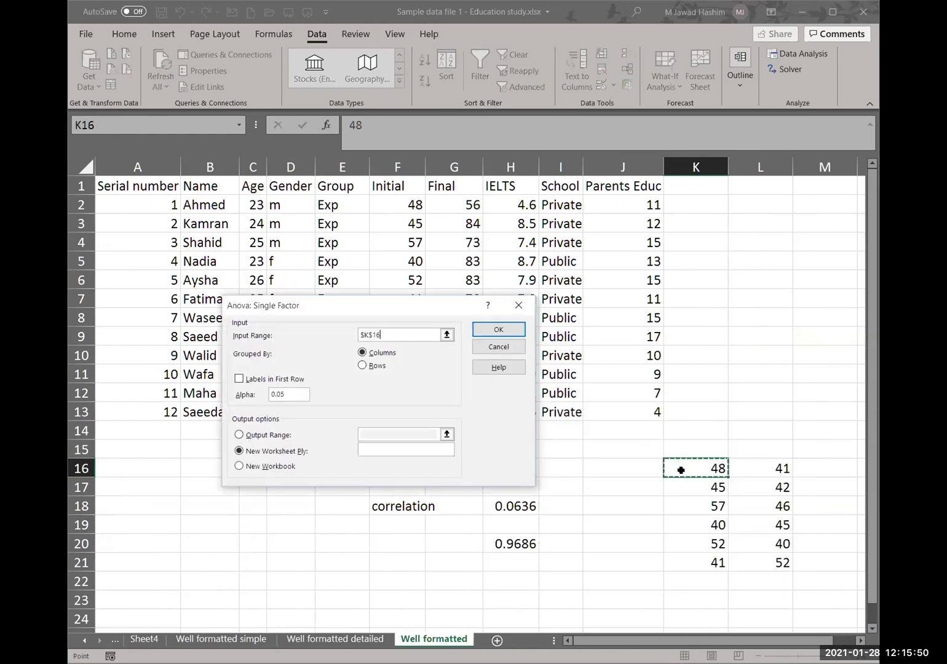
pyautogui.moveTo(680, 469); pyautogui.dragTo(780, 563)
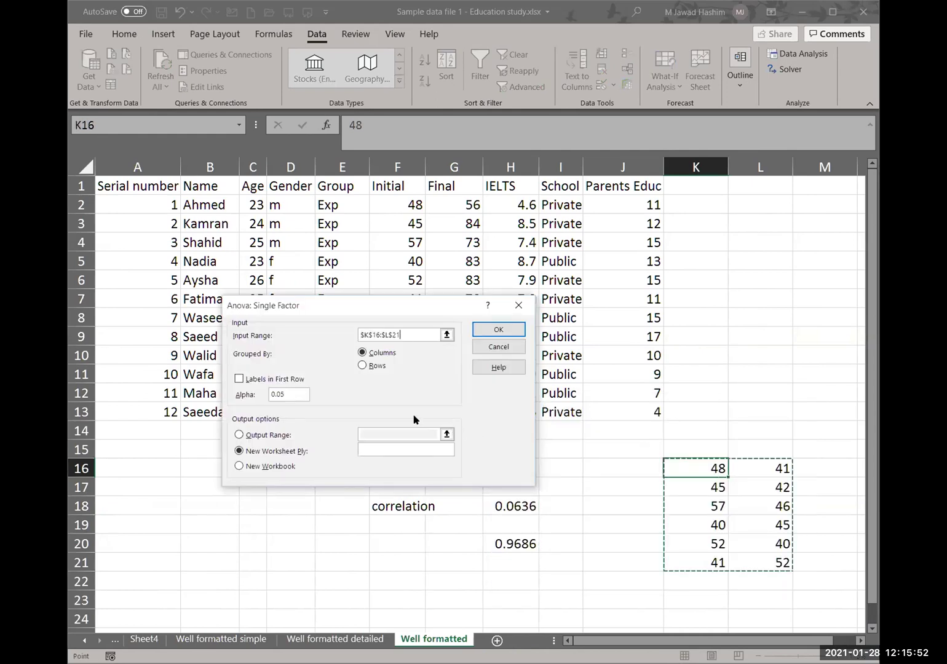
pyautogui.click(238, 381)
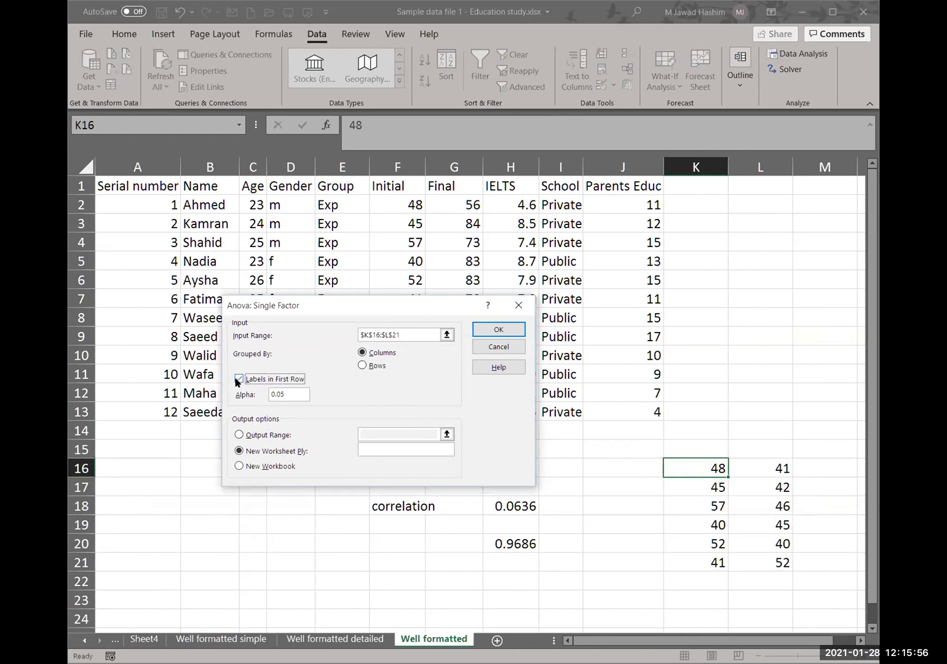
pyautogui.click(237, 380)
pyautogui.click(504, 329)
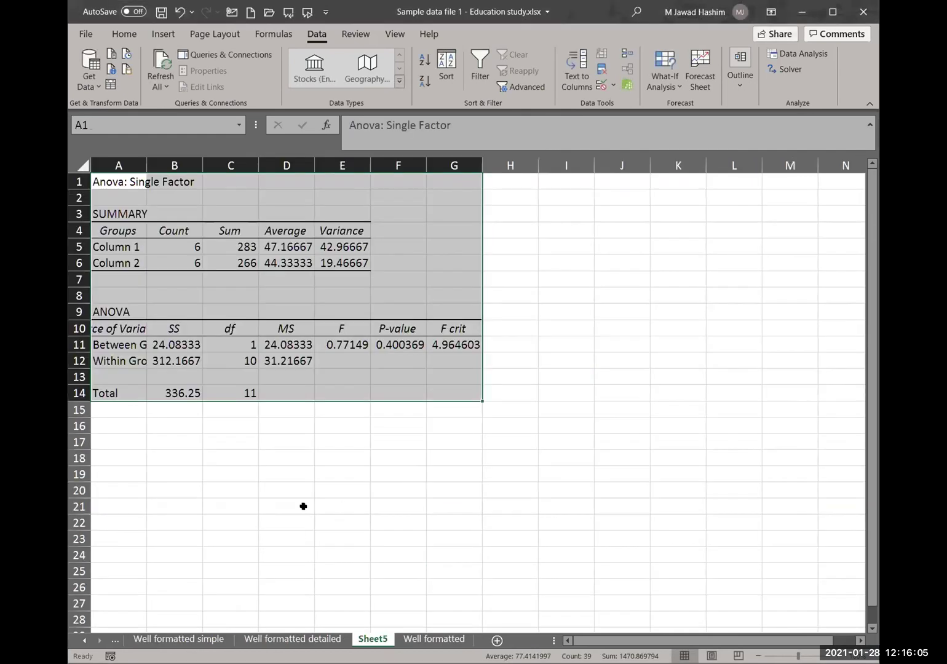
# Step: Compare the two group averages in the Anova summary and make the P-value in F11 bold
pyautogui.click(297, 506)
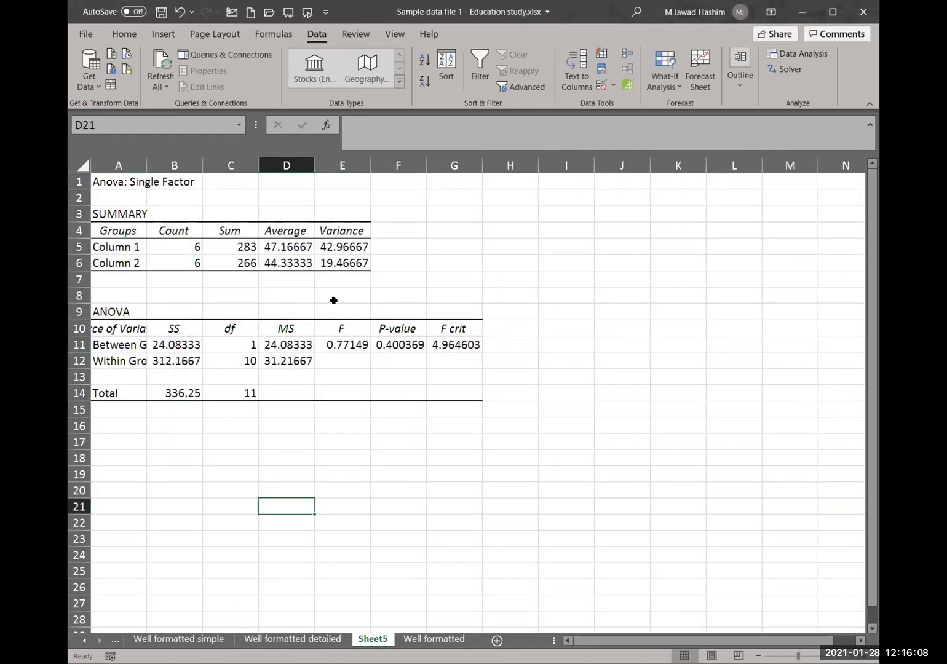
pyautogui.scroll(3, 333, 300)
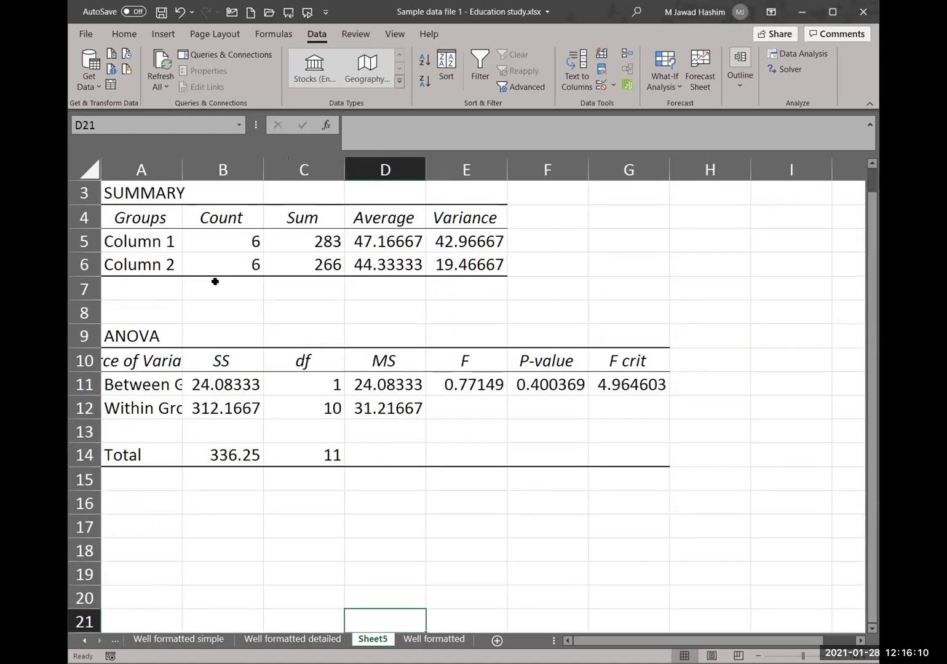
pyautogui.click(375, 237)
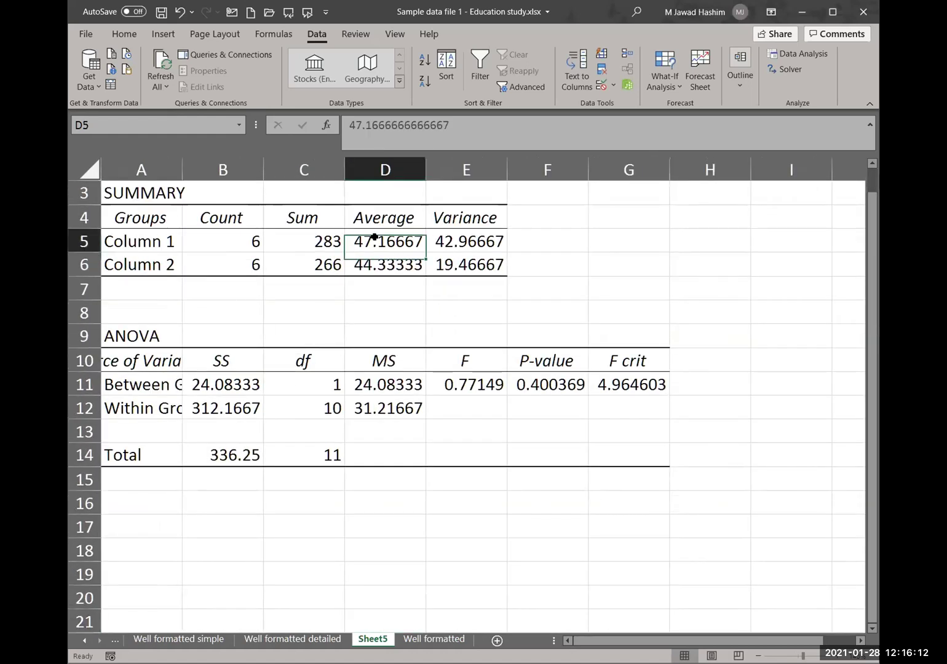
pyautogui.click(382, 266)
pyautogui.click(362, 243)
pyautogui.click(374, 269)
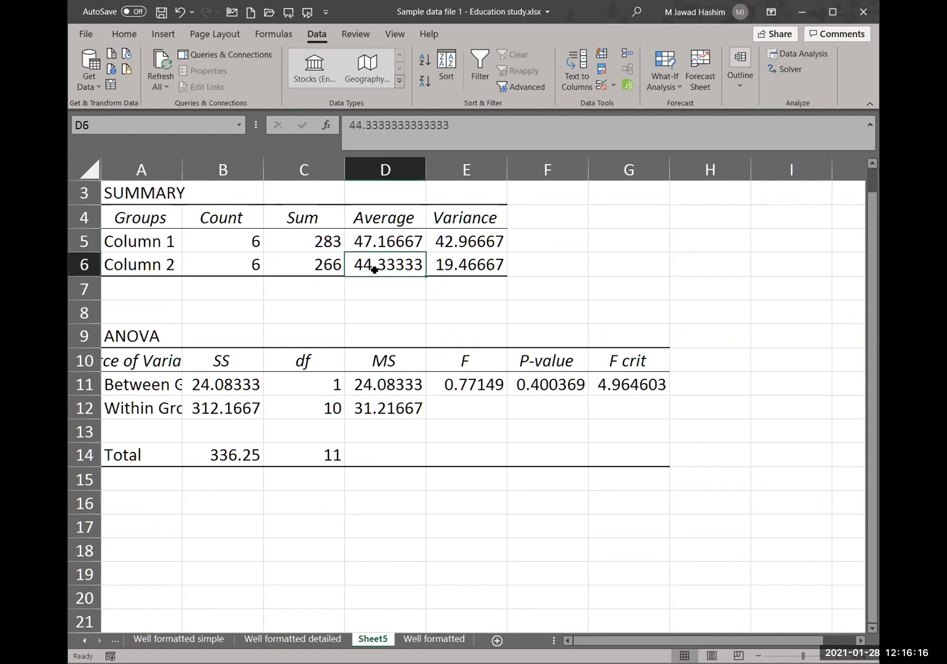
pyautogui.click(523, 379)
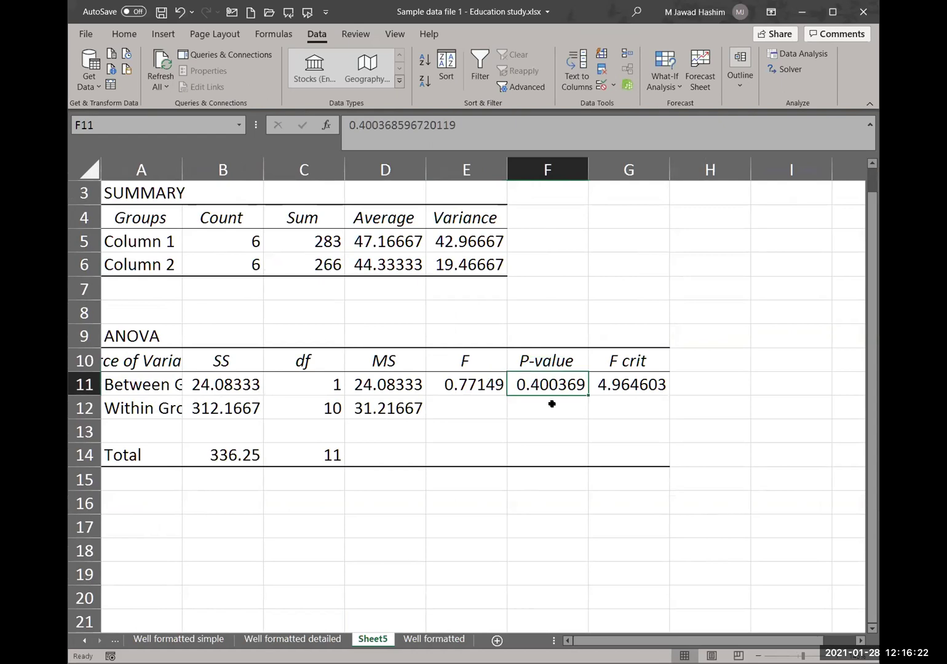
pyautogui.hotkey('ctrl', 'b')
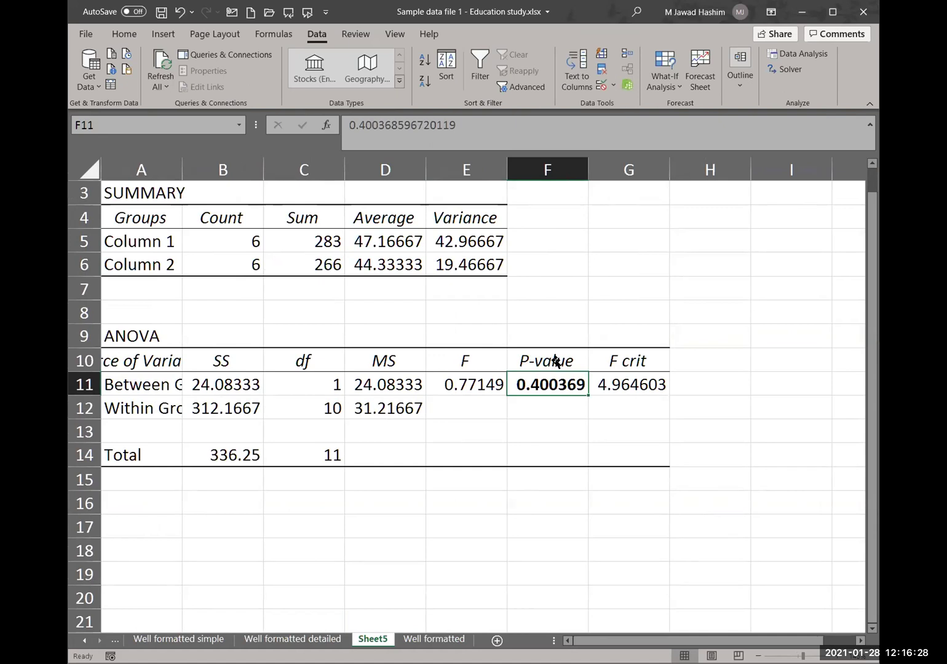
# Step: Clear the copied initial scores from K16:L21 on the Well formatted sheet
pyautogui.click(322, 639)
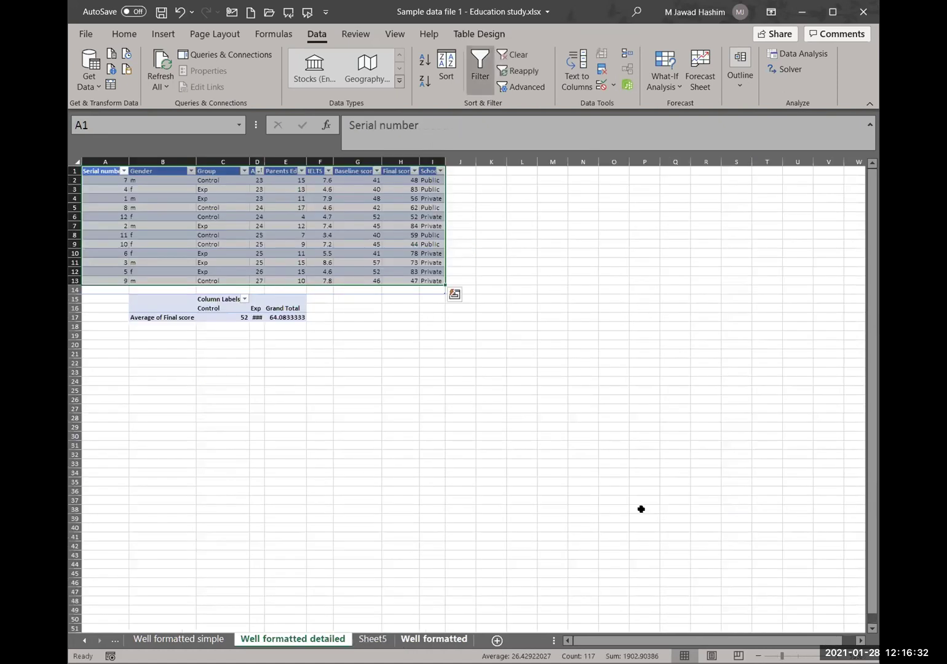
pyautogui.hotkey('ctrl', 'pagedown')
pyautogui.hotkey('ctrl', 'pagedown')
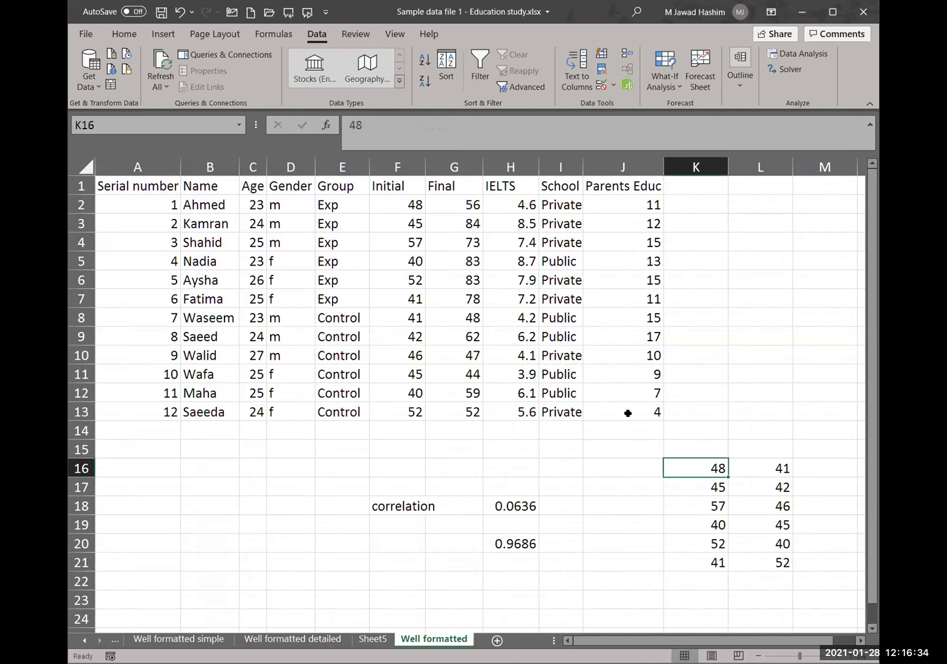
pyautogui.moveTo(676, 461)
pyautogui.mouseDown()
pyautogui.moveTo(720, 499)
pyautogui.moveTo(744, 546)
pyautogui.moveTo(738, 560)
pyautogui.mouseUp()
pyautogui.press('Delete')
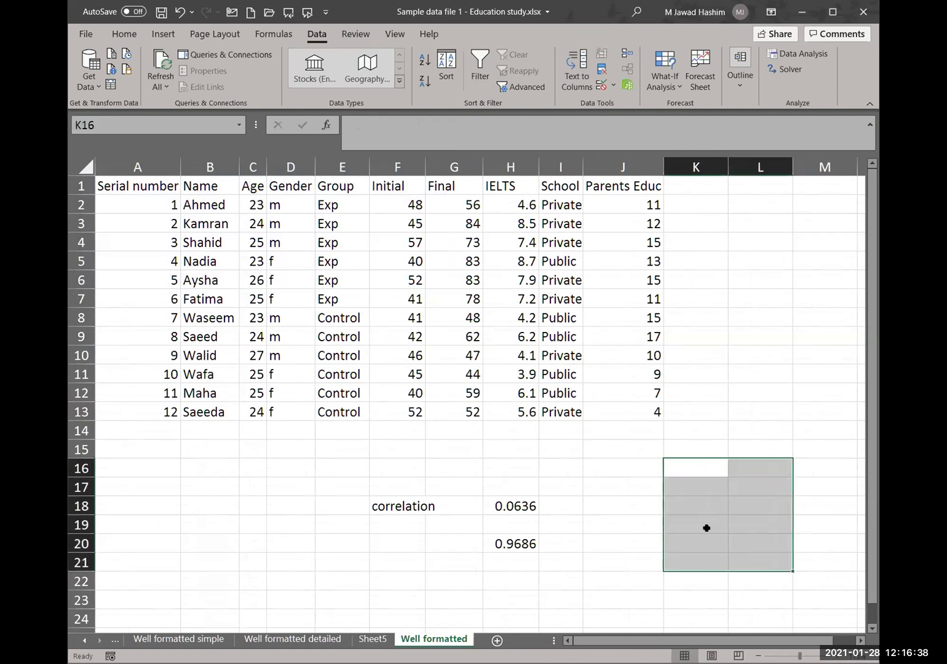
pyautogui.click(682, 489)
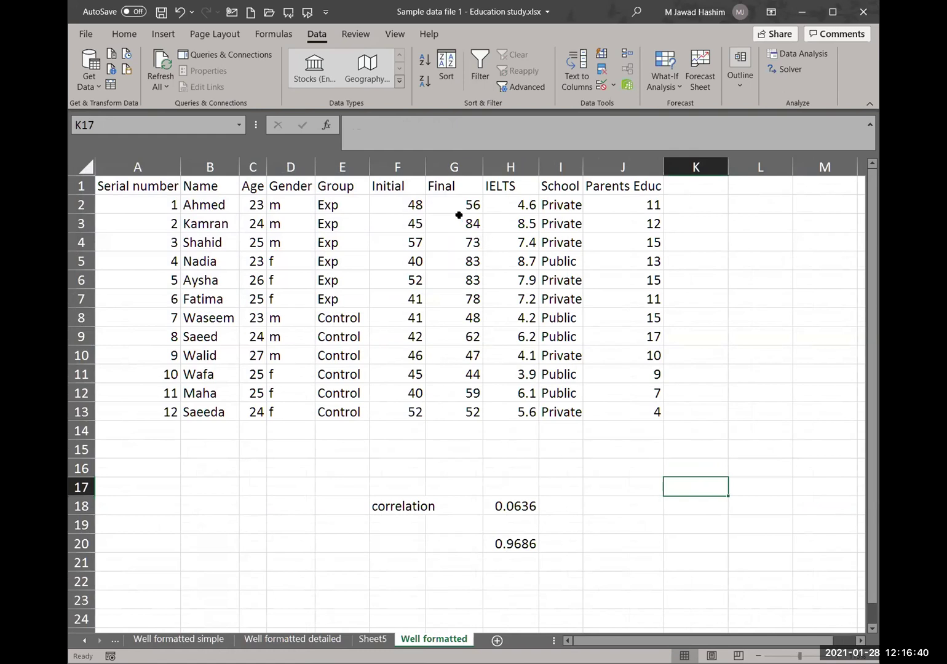
# Step: Set up a paired two-sample t-Test for means with the initial scores F2:F13 as the Variable 1 range
pyautogui.moveTo(455, 203); pyautogui.dragTo(455, 258)
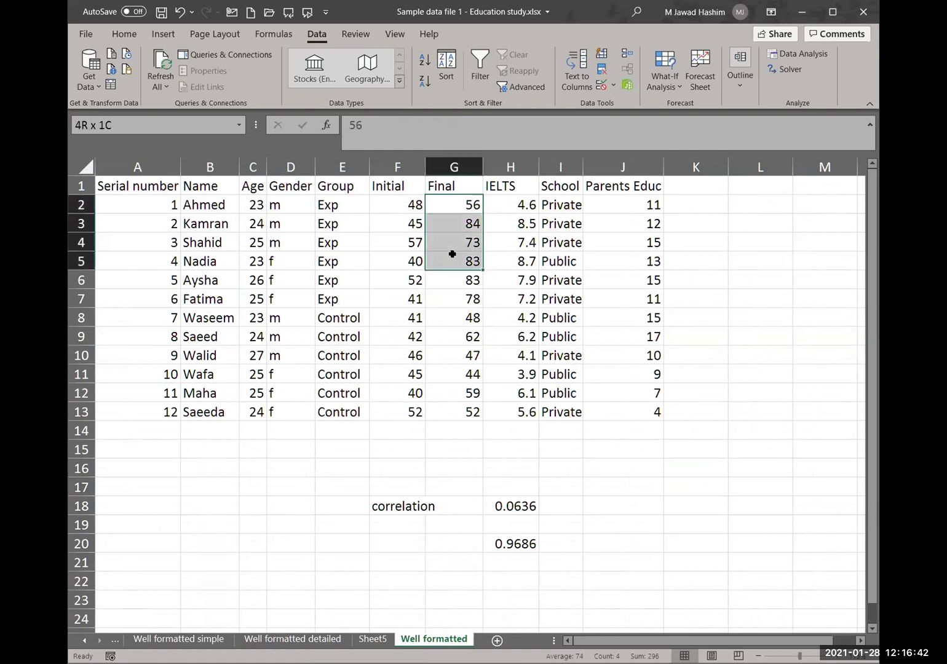
pyautogui.click(587, 300)
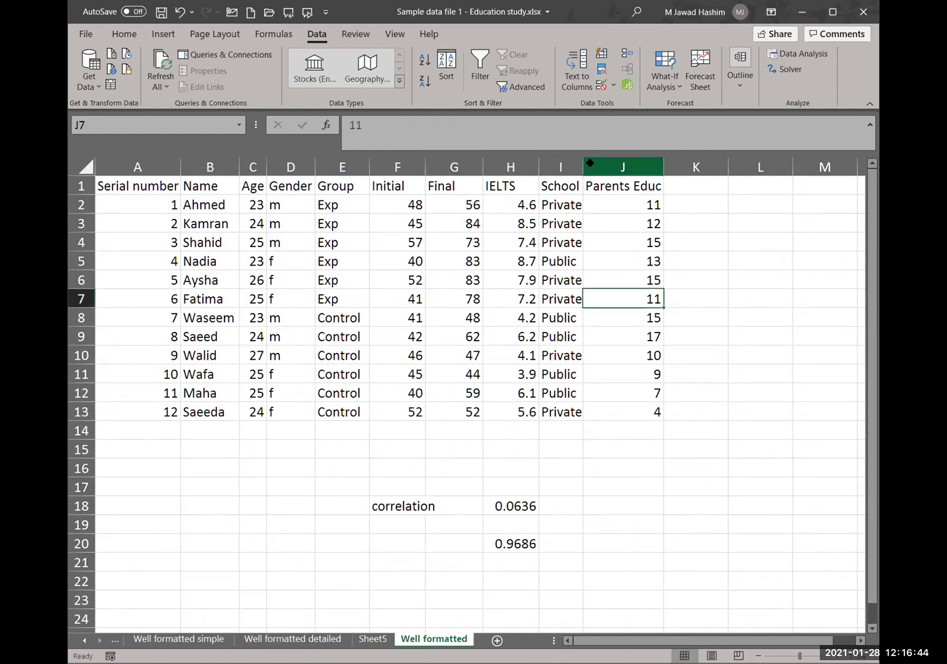
pyautogui.click(800, 54)
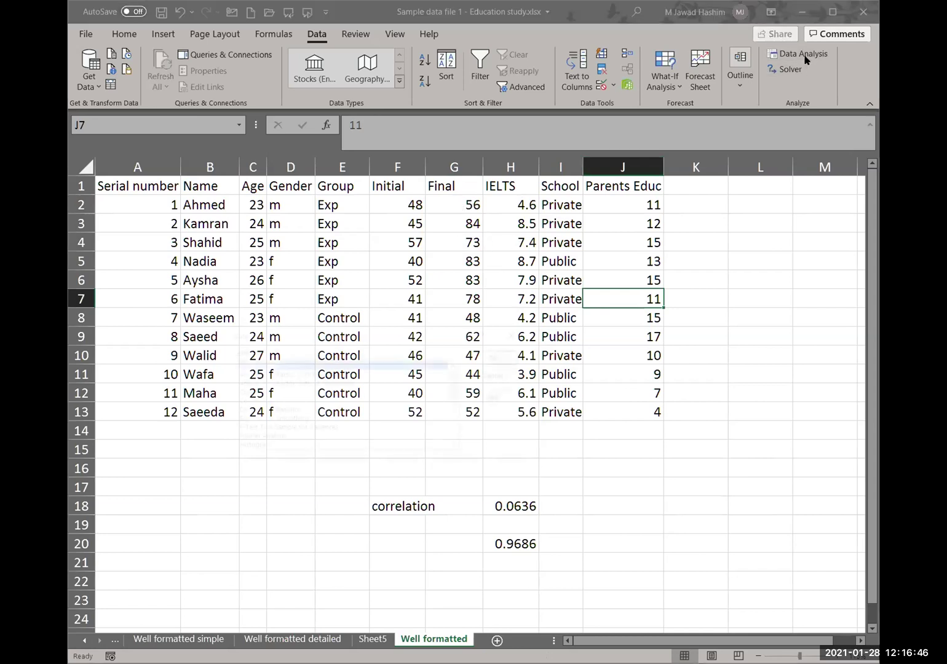
pyautogui.scroll(-3, 319, 430)
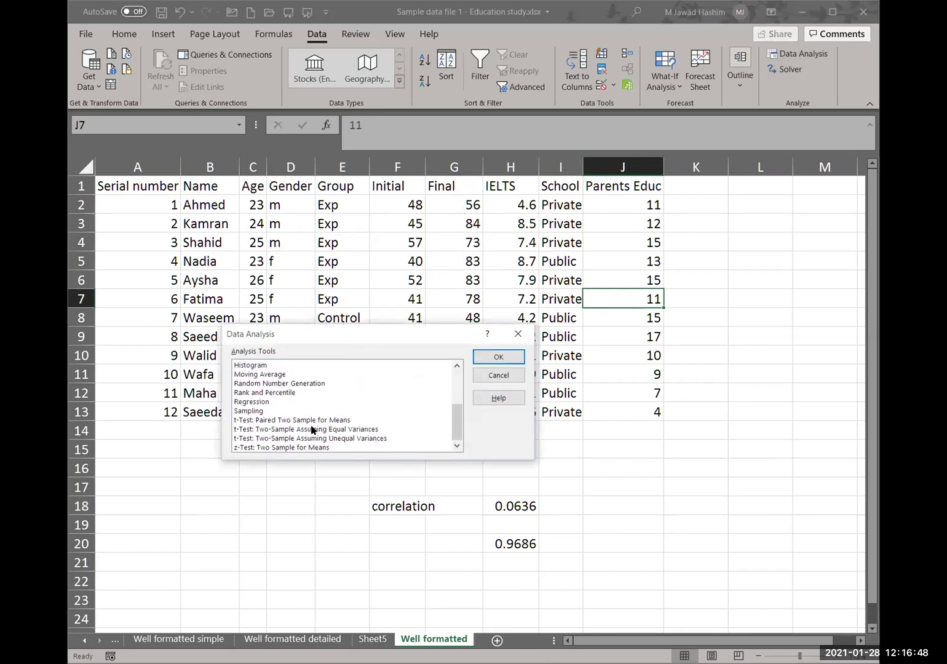
pyautogui.click(310, 421)
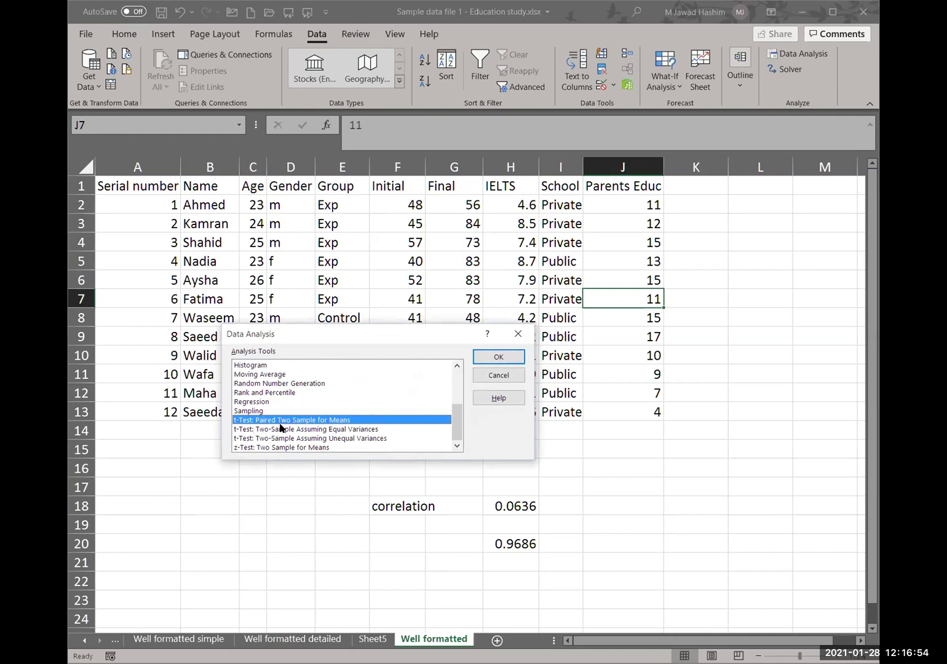
pyautogui.click(498, 358)
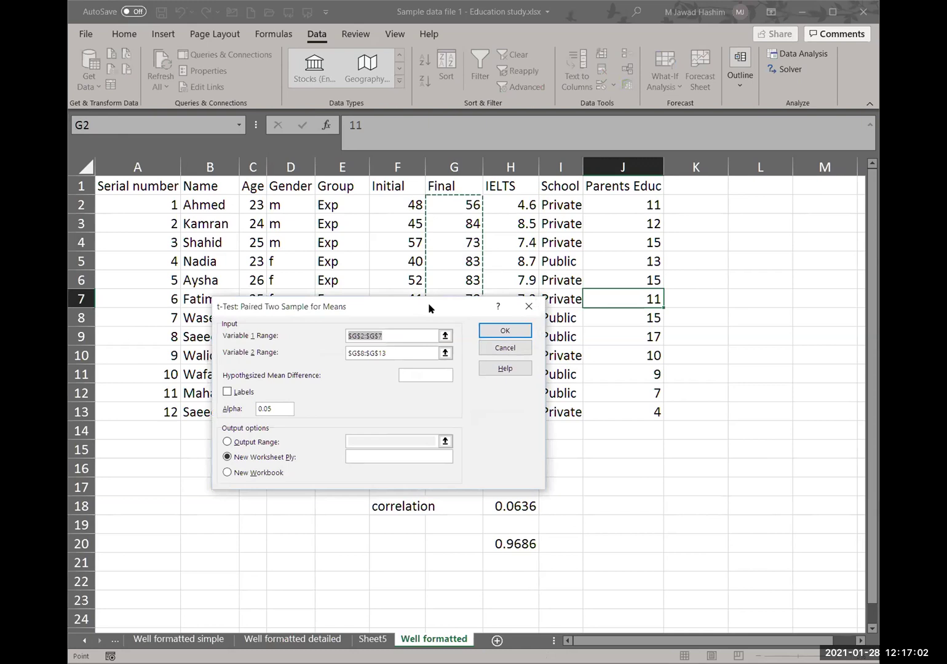
pyautogui.moveTo(264, 307); pyautogui.dragTo(584, 283)
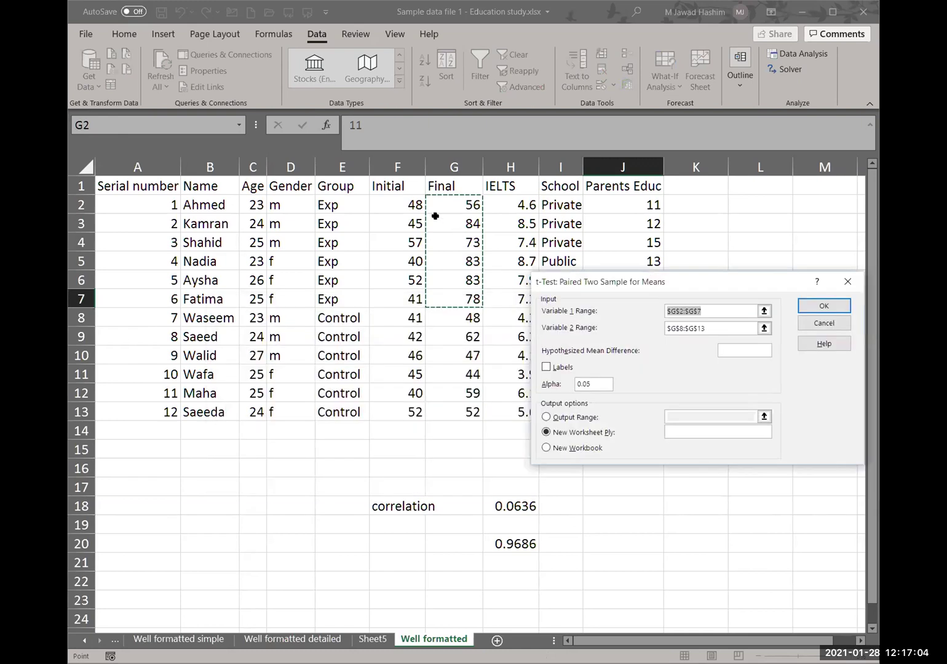
pyautogui.click(399, 203)
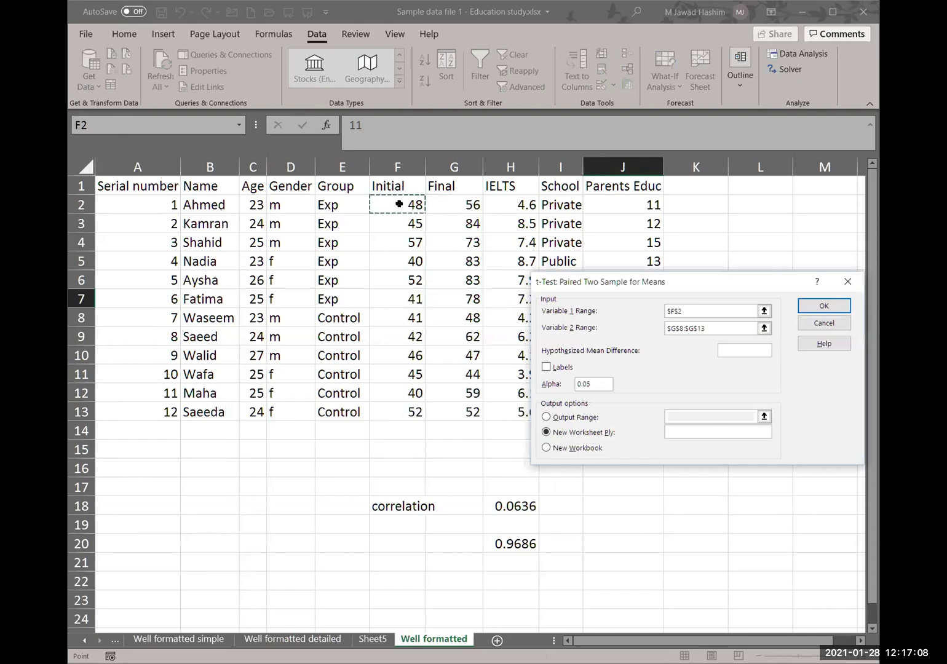
pyautogui.hotkey('ctrl', 'shift', 'Down')
# Step: Set the Variable 2 range to G2:G13 and run the t-Test without labels, alpha 0.05, output to a new worksheet
pyautogui.click(681, 332)
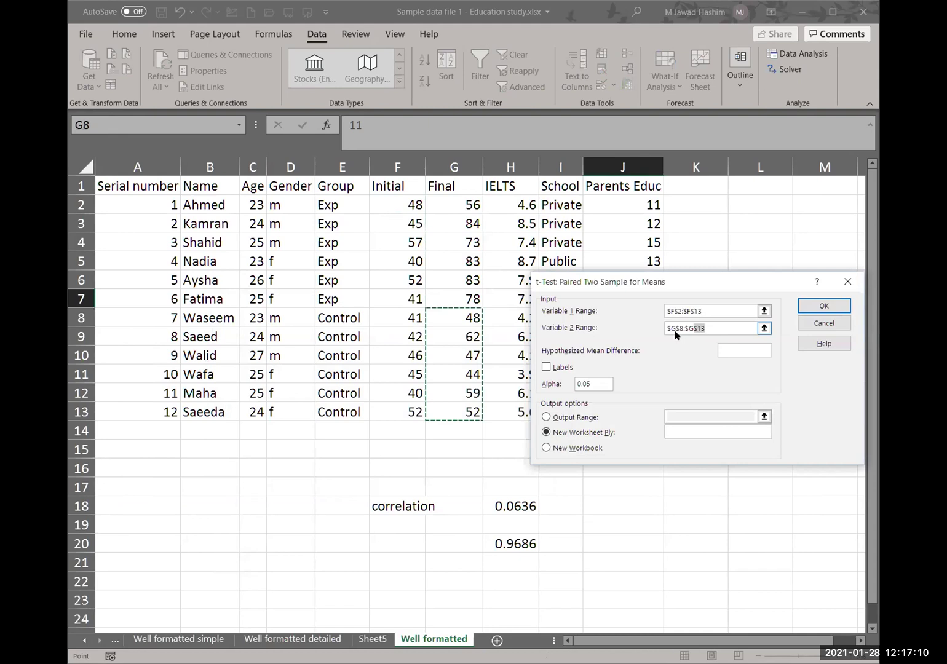
pyautogui.moveTo(648, 324); pyautogui.dragTo(641, 323)
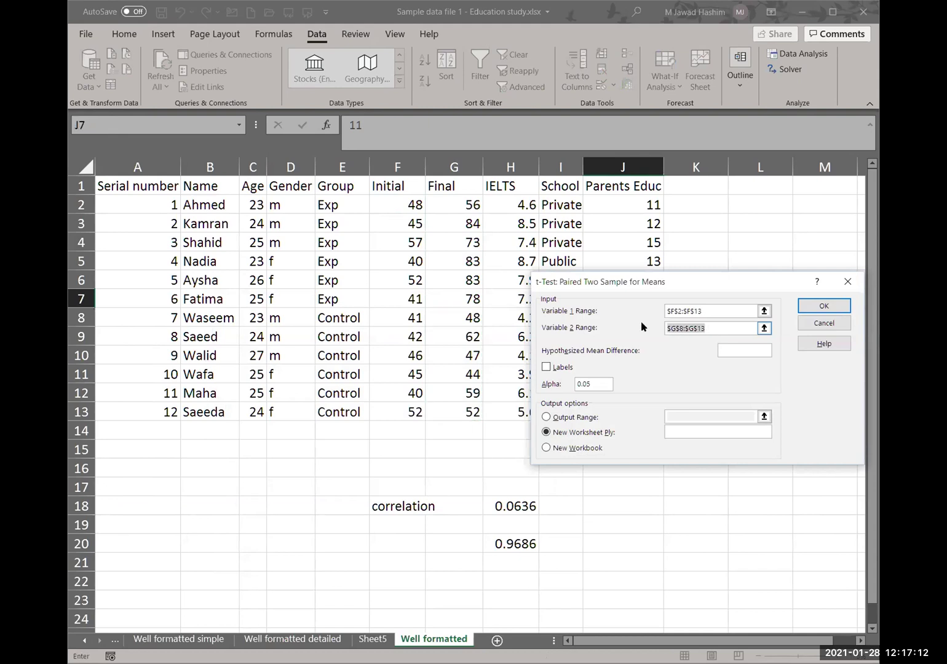
pyautogui.press('BackSpace')
pyautogui.moveTo(434, 198); pyautogui.dragTo(455, 413)
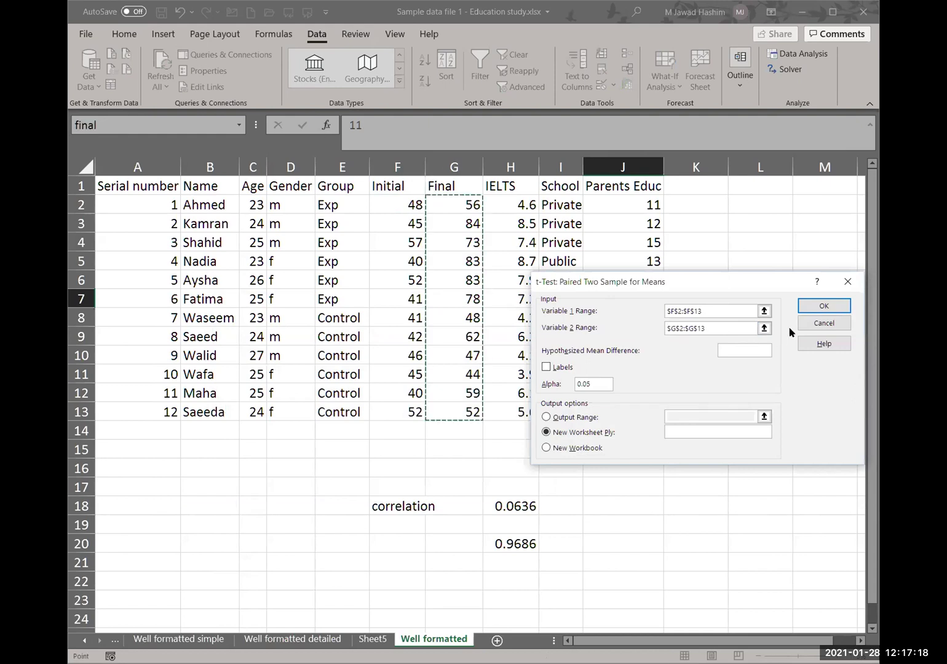
pyautogui.click(545, 368)
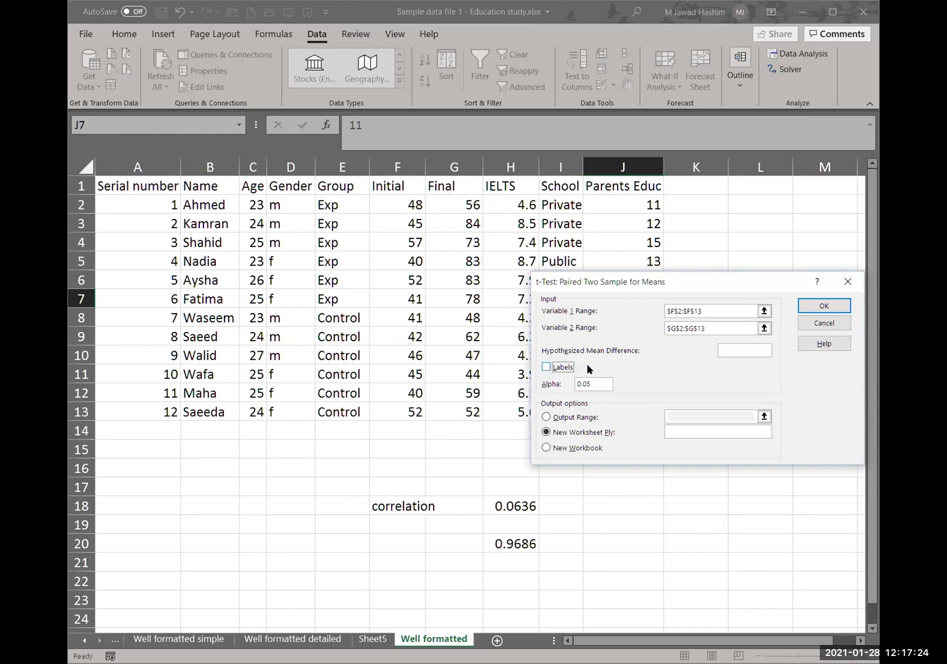
pyautogui.click(812, 306)
# Step: Widen column A of the t-Test output so the row labels can be read
pyautogui.scroll(2, 446, 410)
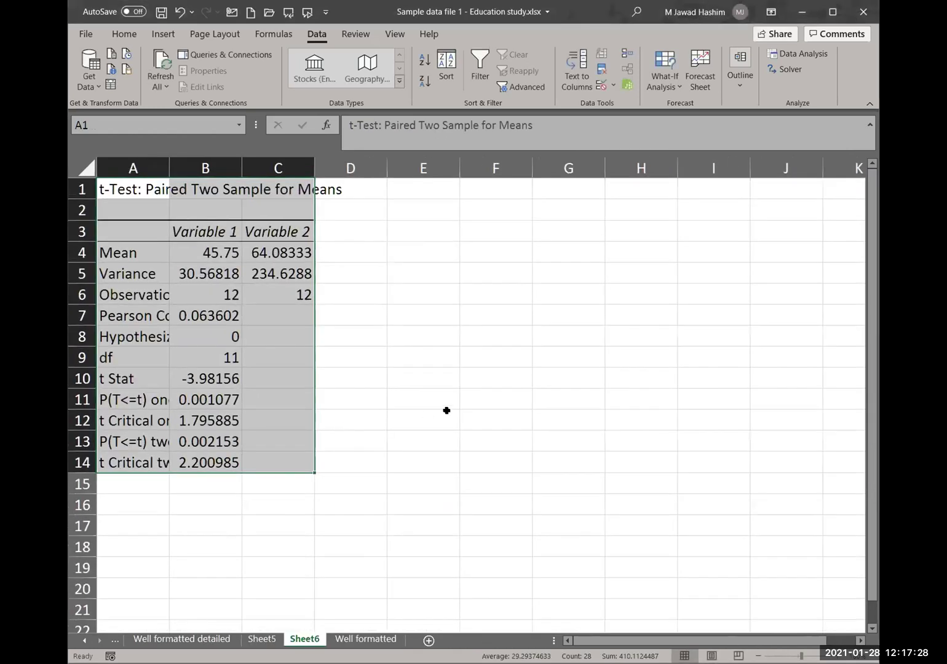
pyautogui.scroll(2, 446, 410)
pyautogui.click(486, 400)
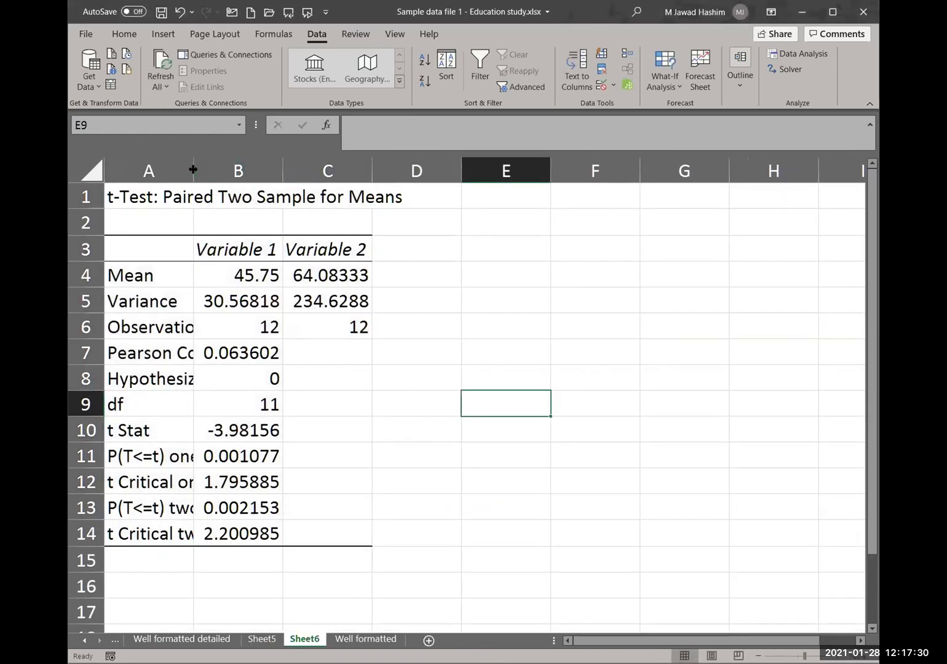
pyautogui.moveTo(193, 170); pyautogui.dragTo(315, 170)
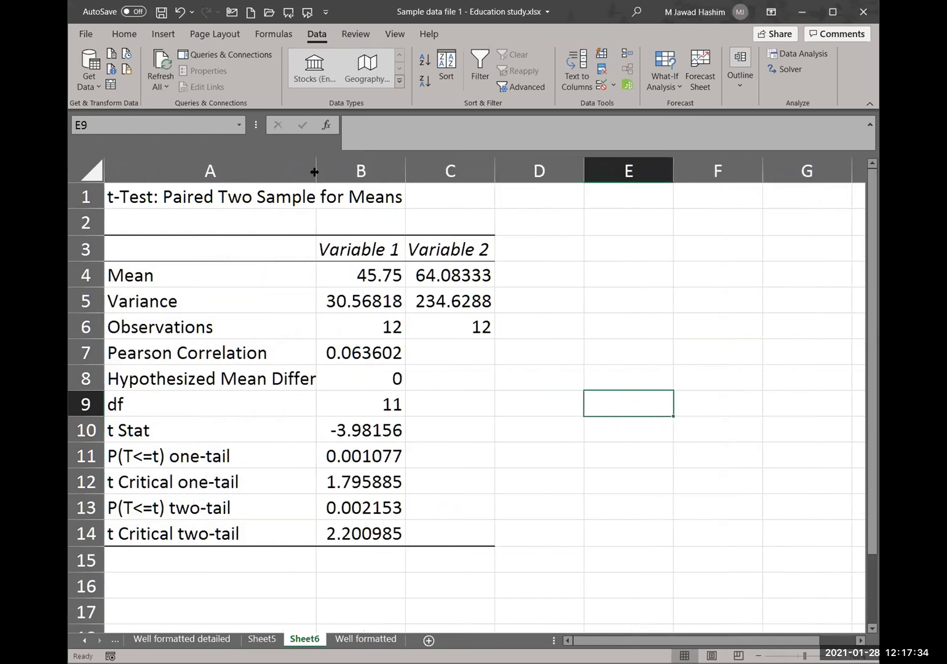
# Step: Examine the one-tail and two-tail P values and compare the means of the two variables
pyautogui.click(343, 462)
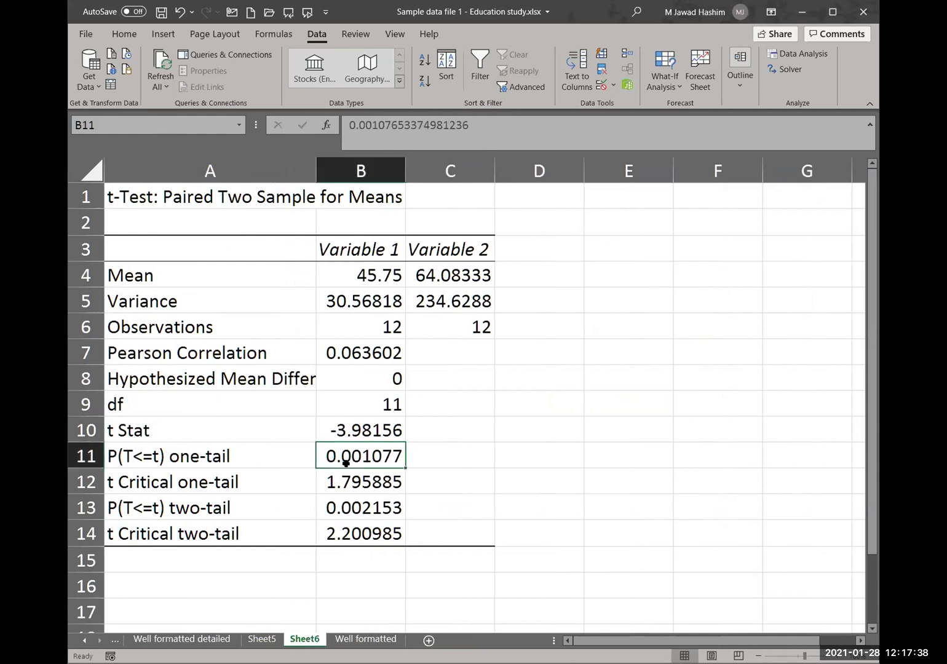
pyautogui.click(365, 509)
pyautogui.click(360, 455)
pyautogui.click(361, 516)
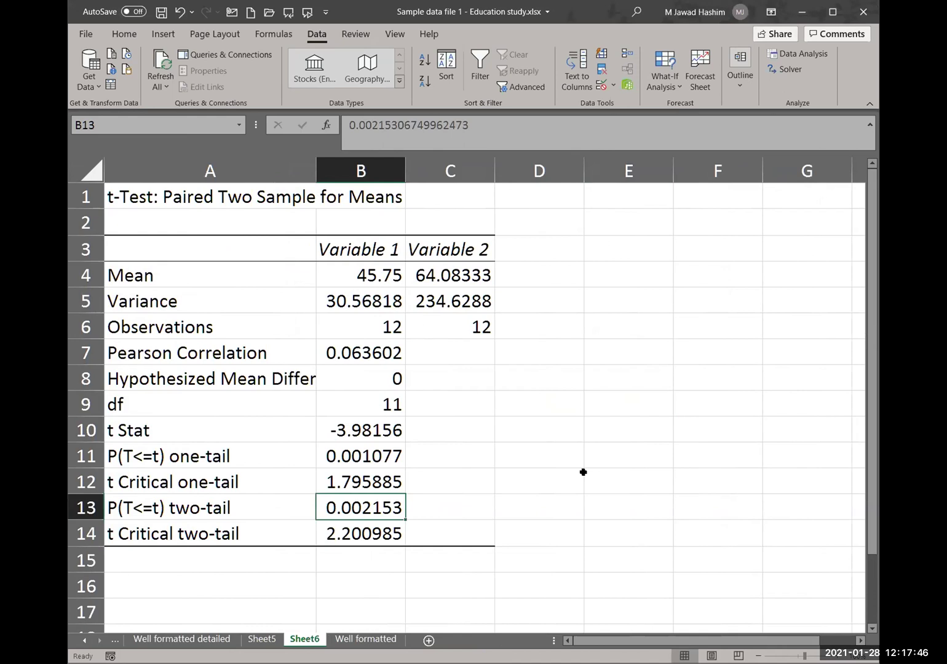
pyautogui.click(371, 283)
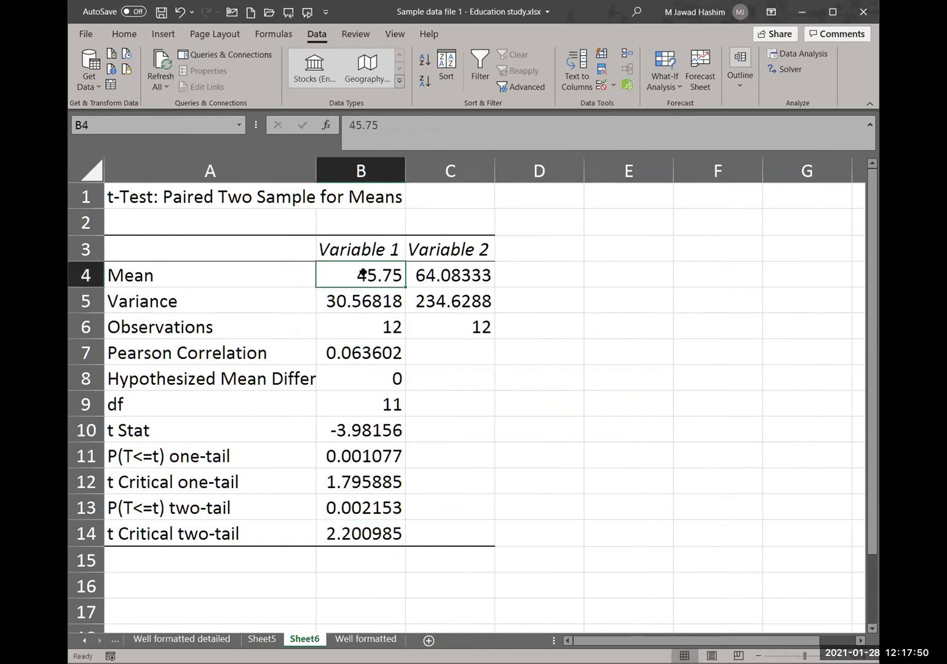
pyautogui.click(448, 273)
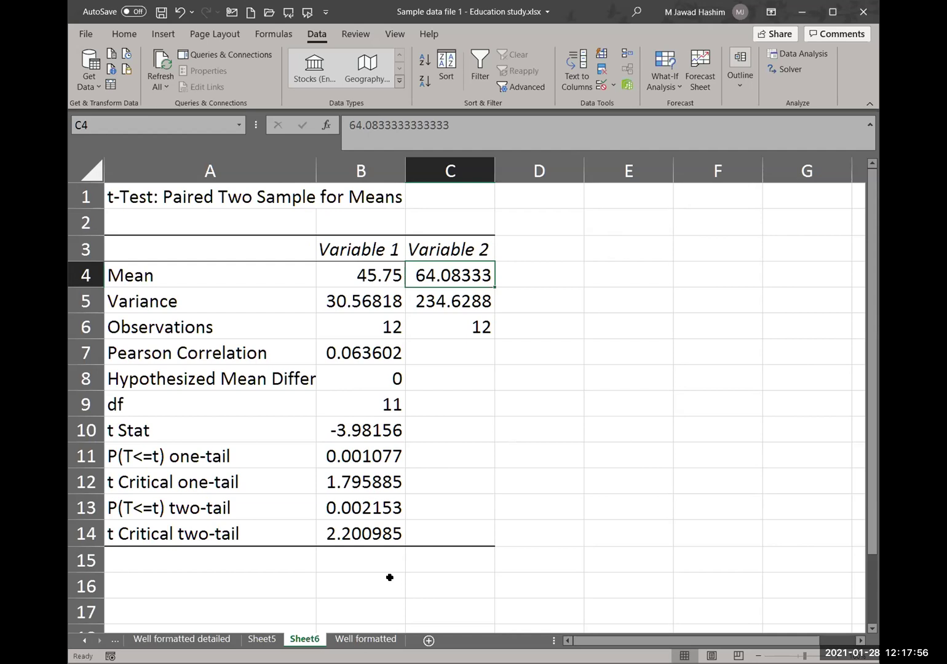
# Step: Delete the paired t-Test results worksheet, Sheet6
pyautogui.rightClick(312, 642)
pyautogui.click(363, 477)
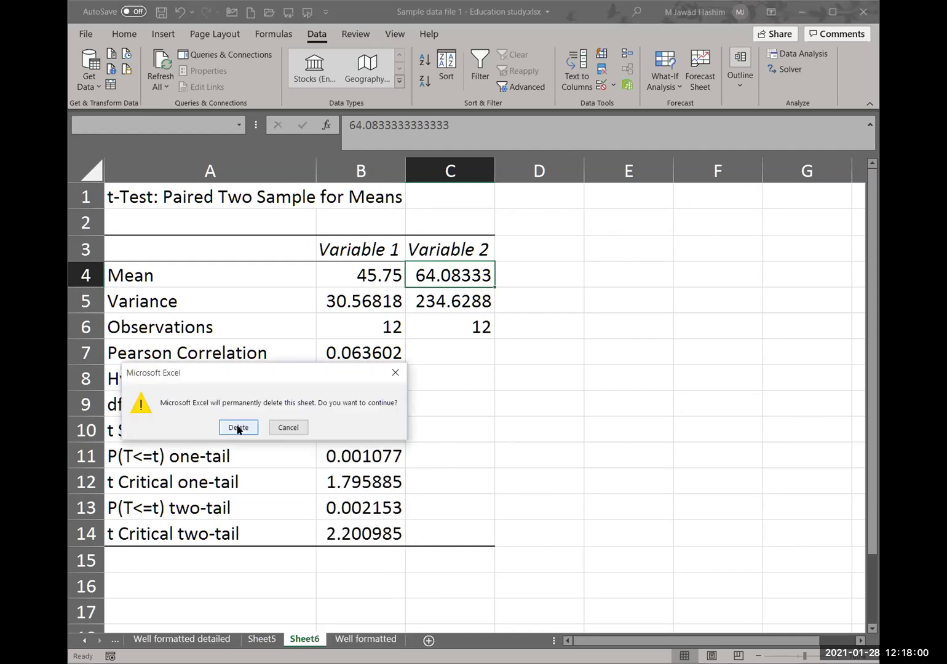
pyautogui.click(237, 426)
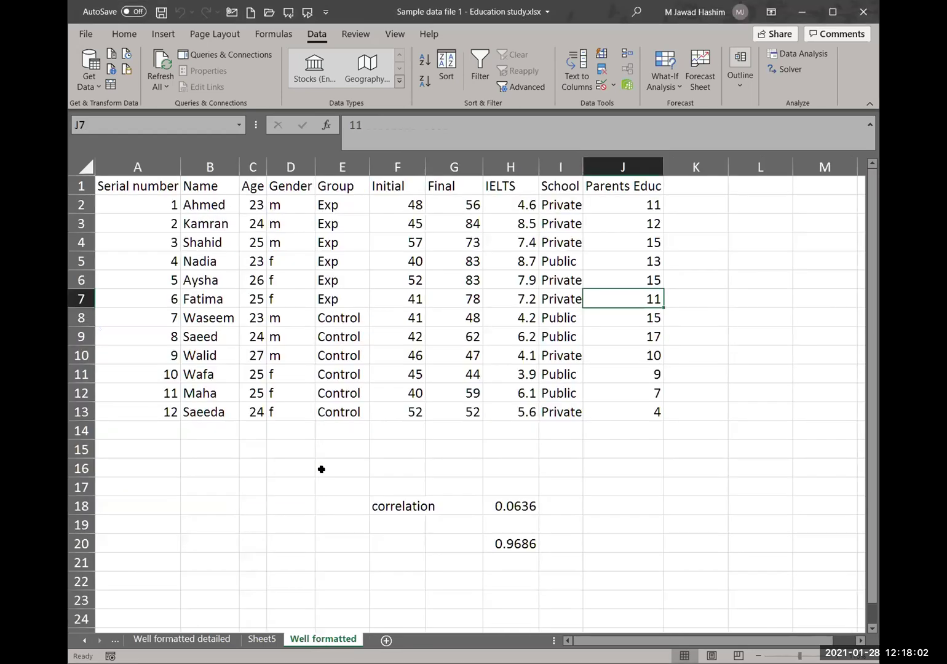
# Step: Copy the Exp group's final scores from G2:G7 into column K, starting at K16
pyautogui.click(321, 467)
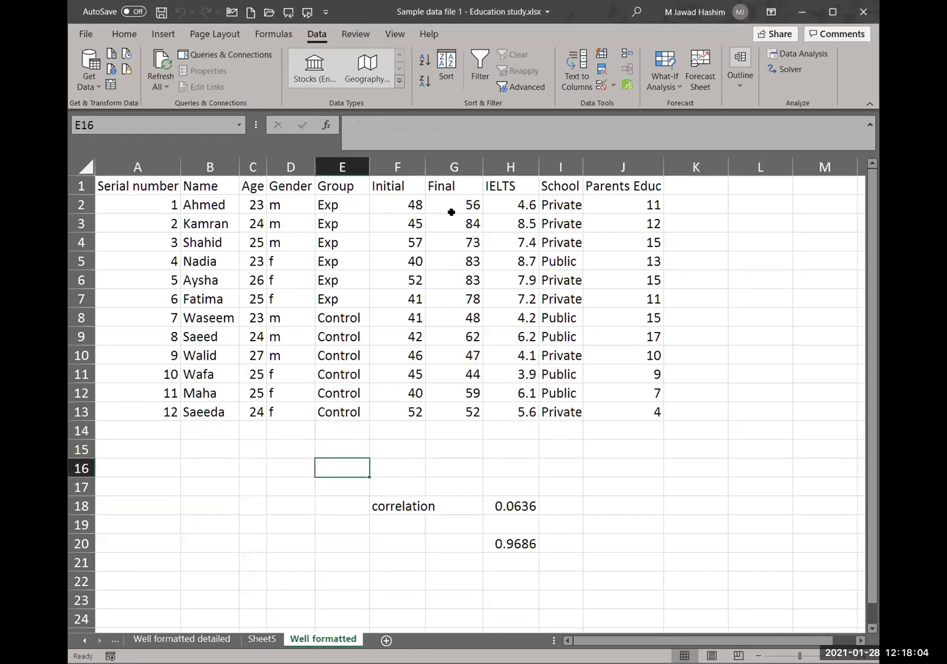
pyautogui.moveTo(447, 204); pyautogui.dragTo(443, 297)
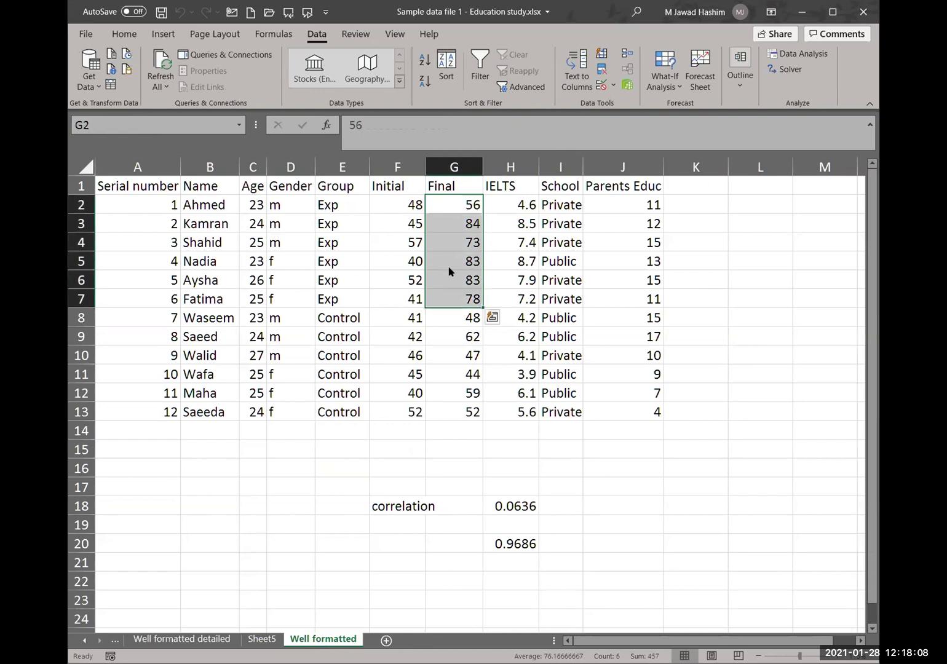
pyautogui.rightClick(449, 268)
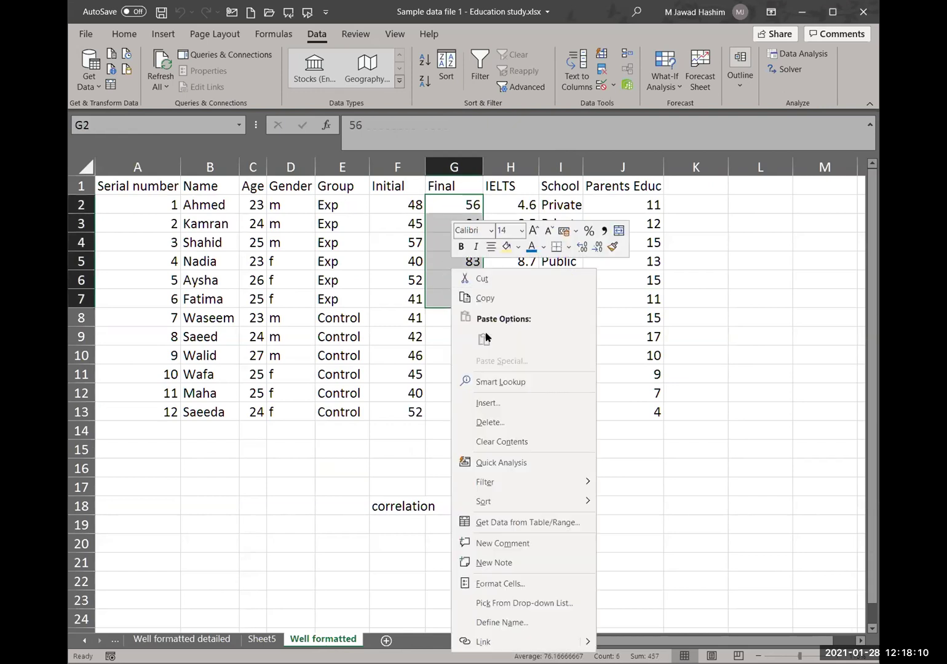
pyautogui.click(485, 298)
pyautogui.click(686, 462)
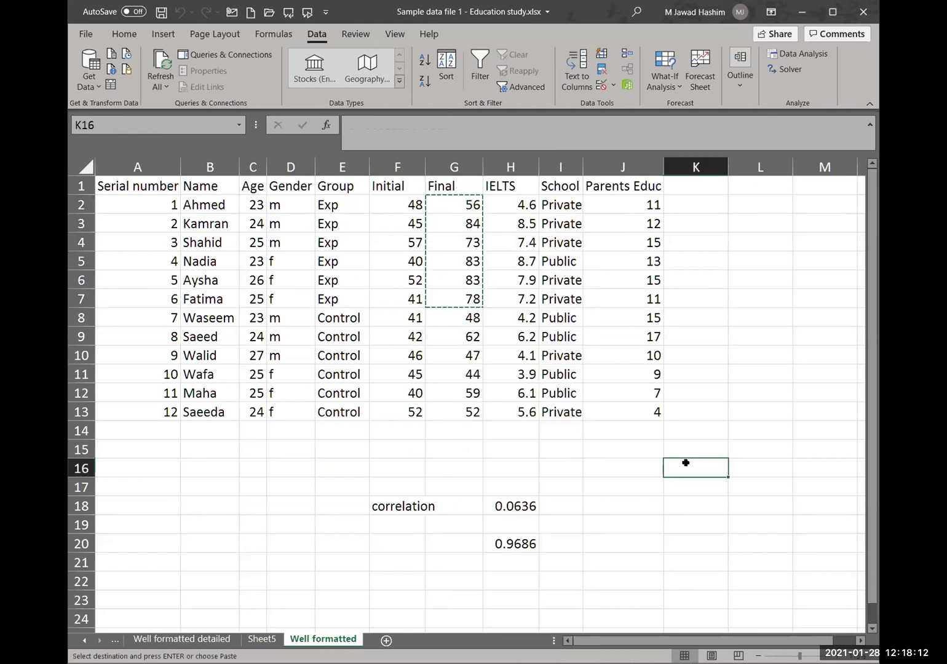
pyautogui.rightClick(686, 464)
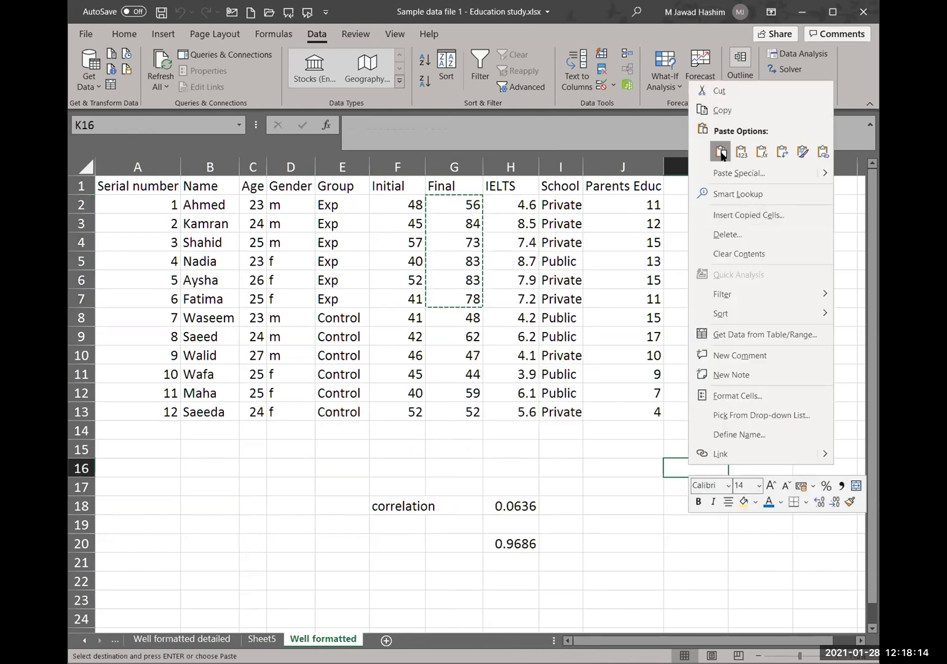
pyautogui.click(721, 154)
# Step: Copy the Control group's final scores from G8:G13 alongside the Exp scores, starting at L16
pyautogui.click(737, 462)
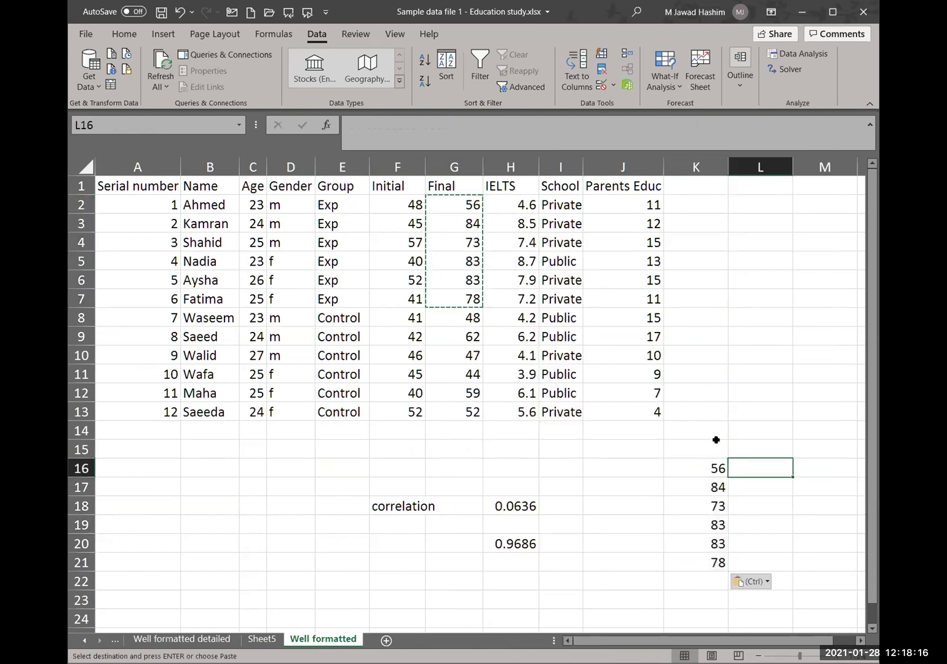
pyautogui.moveTo(465, 321); pyautogui.dragTo(442, 413)
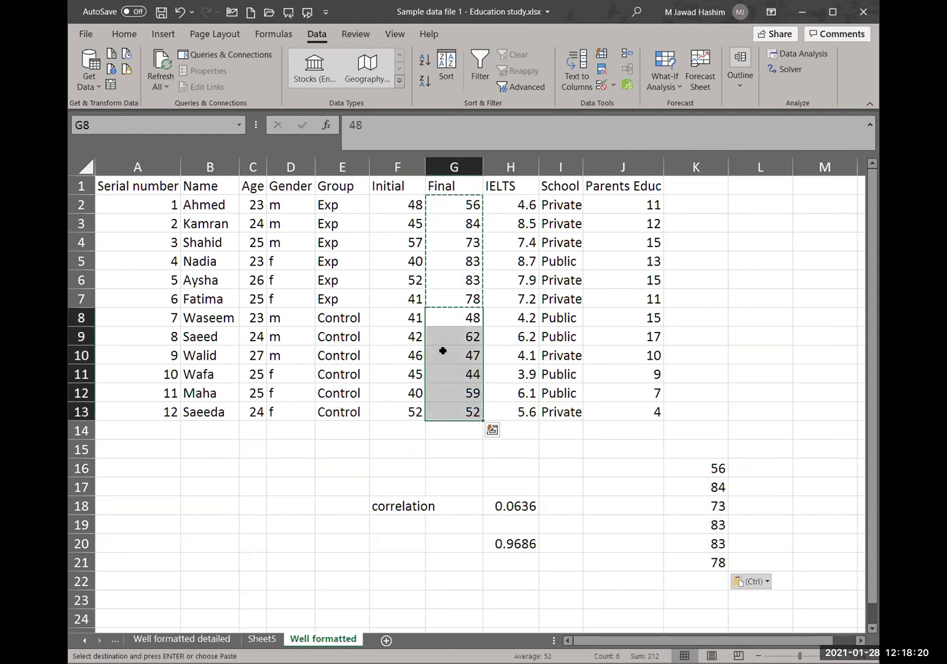
pyautogui.rightClick(475, 387)
pyautogui.click(476, 345)
pyautogui.click(750, 469)
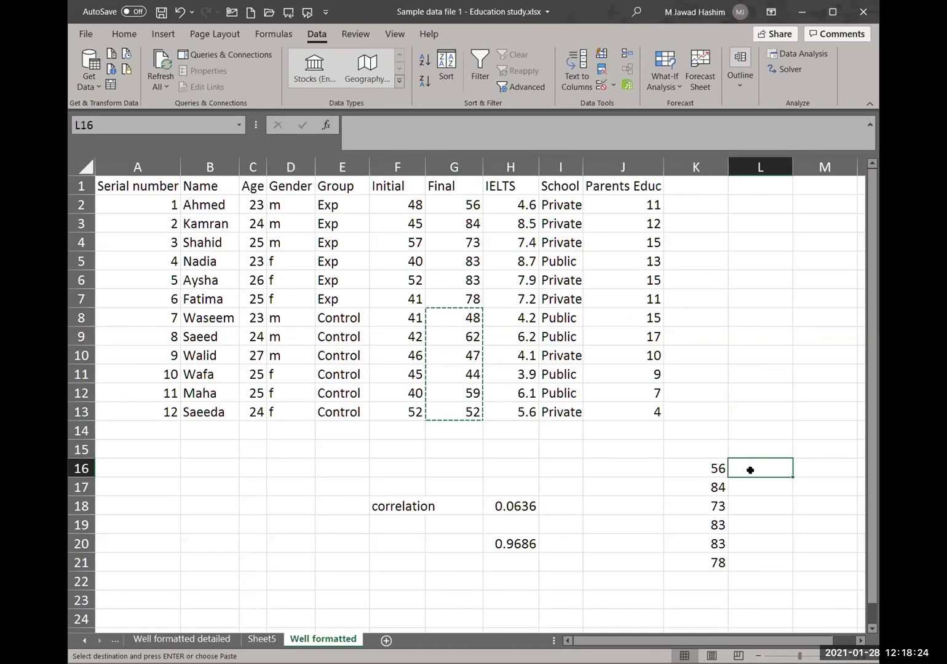
pyautogui.rightClick(753, 469)
pyautogui.click(799, 166)
# Step: Run a single-factor Anova on K16:L21, grouped by columns with alpha 0.05, sending the results to a new worksheet
pyautogui.click(700, 466)
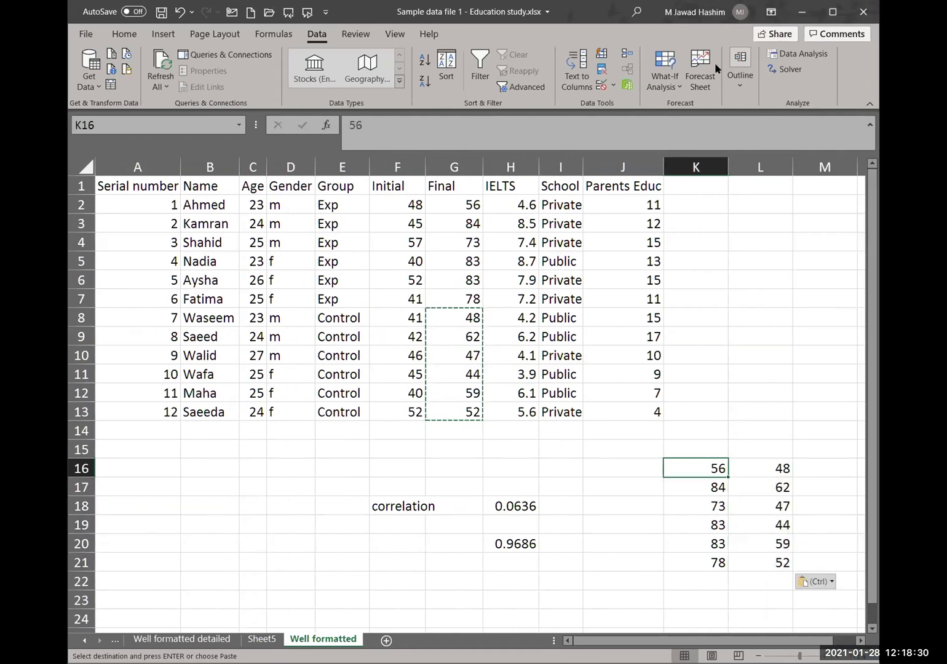
pyautogui.click(799, 54)
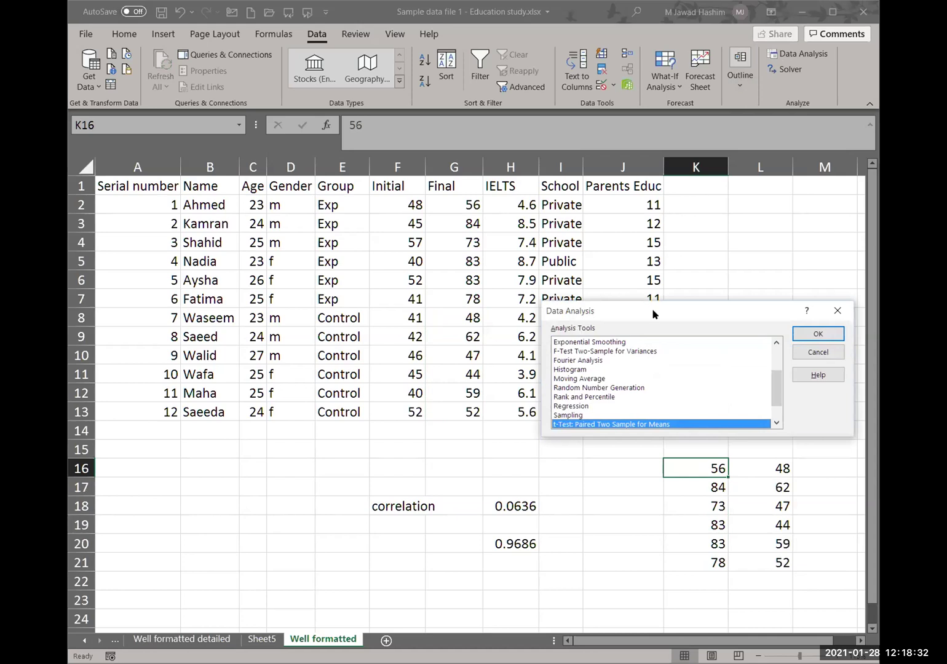
pyautogui.moveTo(651, 314); pyautogui.dragTo(508, 268)
pyautogui.scroll(2, 467, 341)
pyautogui.click(441, 295)
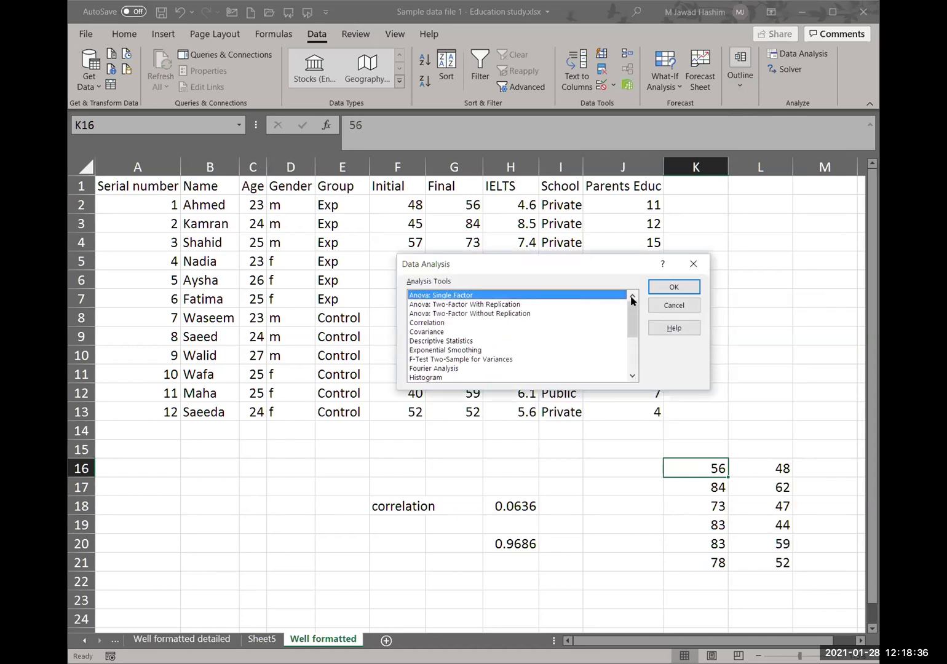
pyautogui.click(652, 287)
pyautogui.click(703, 468)
pyautogui.moveTo(702, 469); pyautogui.dragTo(744, 560)
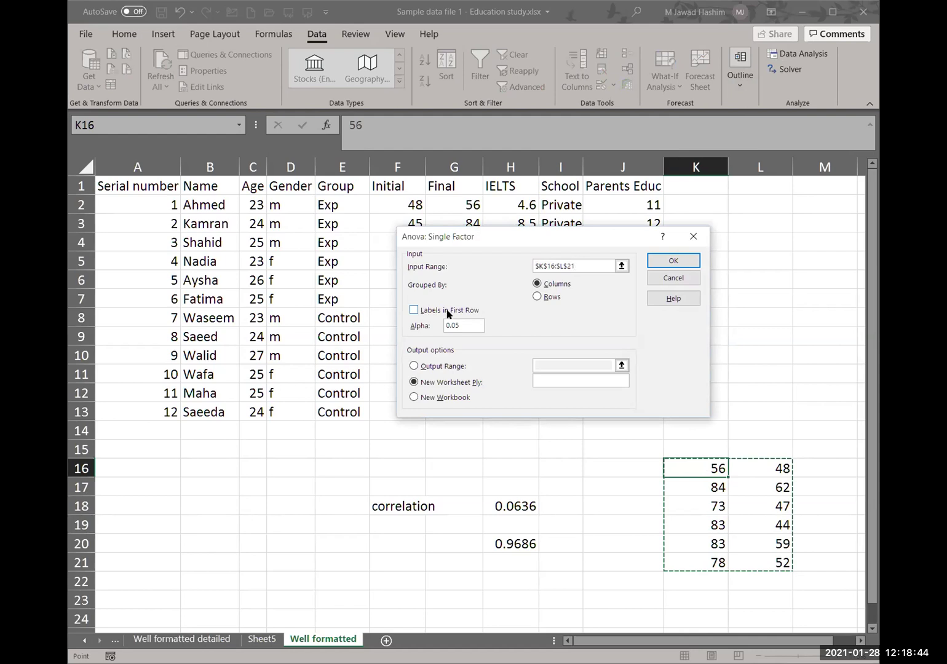
pyautogui.click(413, 314)
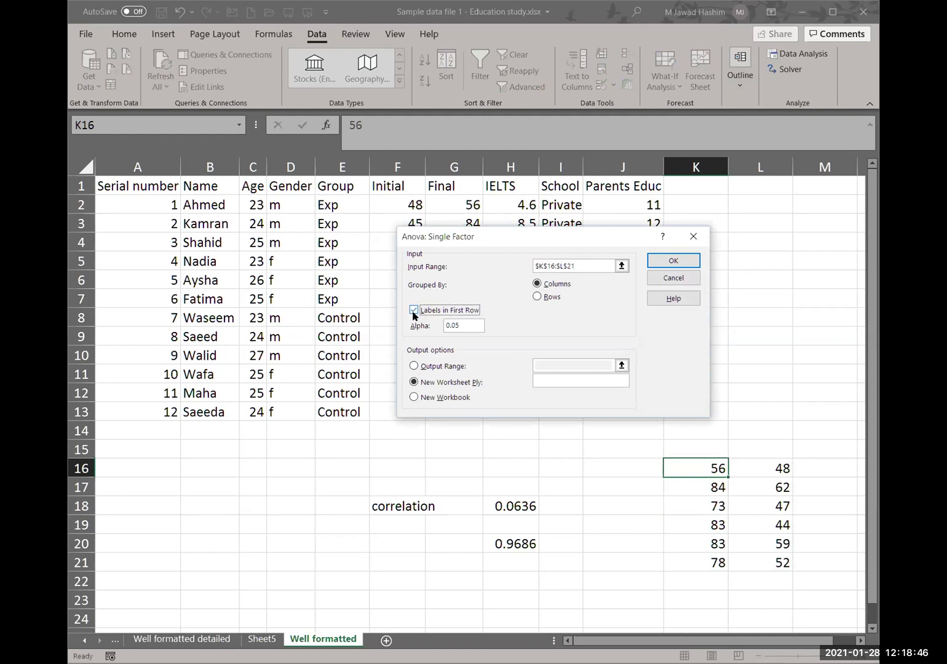
pyautogui.click(664, 263)
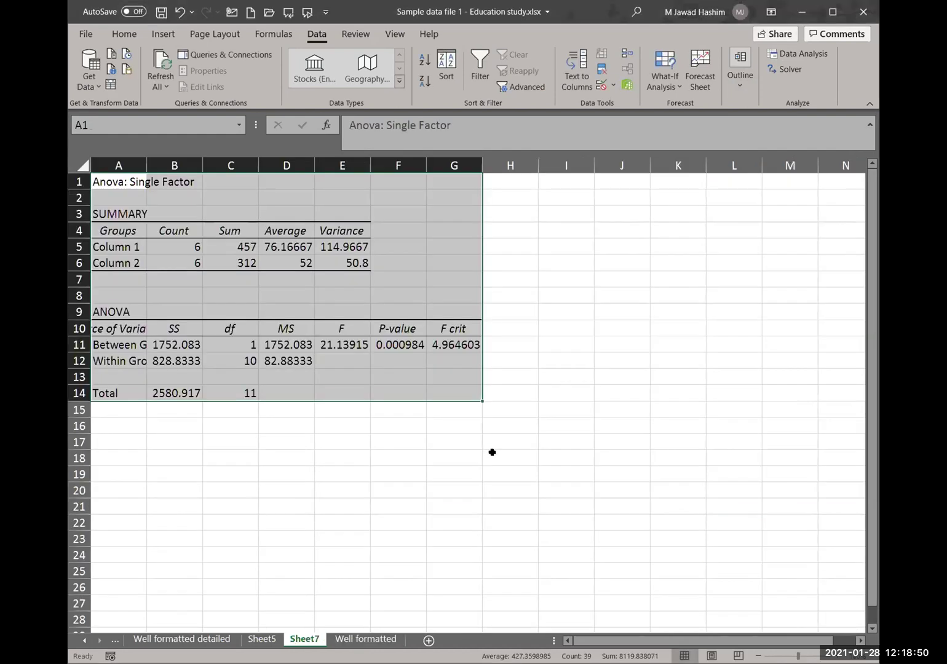
# Step: Compare the average final scores of the two groups in the Anova summary table
pyautogui.scroll(7, 491, 452)
pyautogui.click(653, 354)
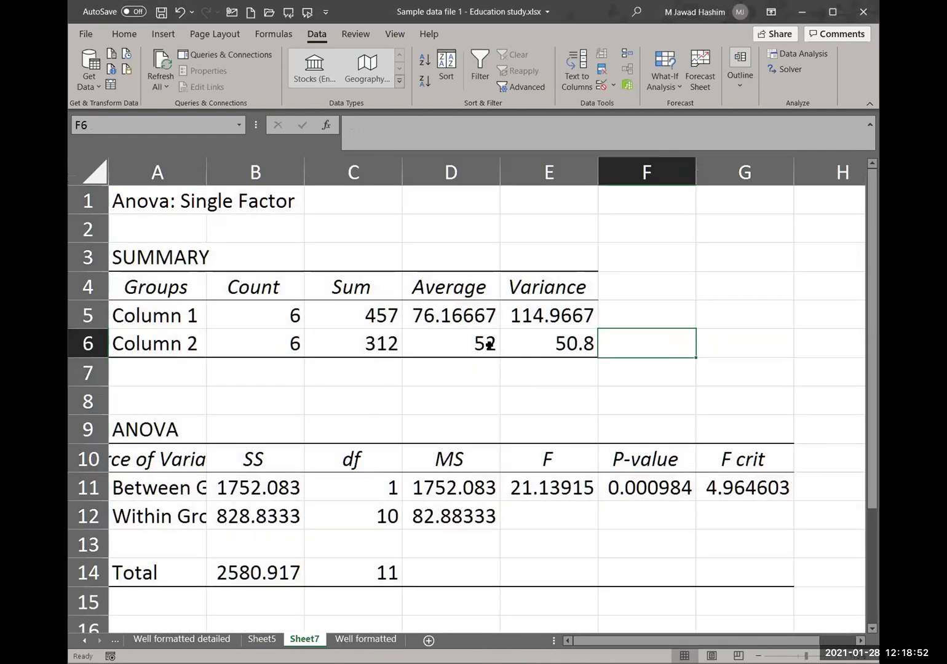
pyautogui.moveTo(455, 319); pyautogui.dragTo(449, 354)
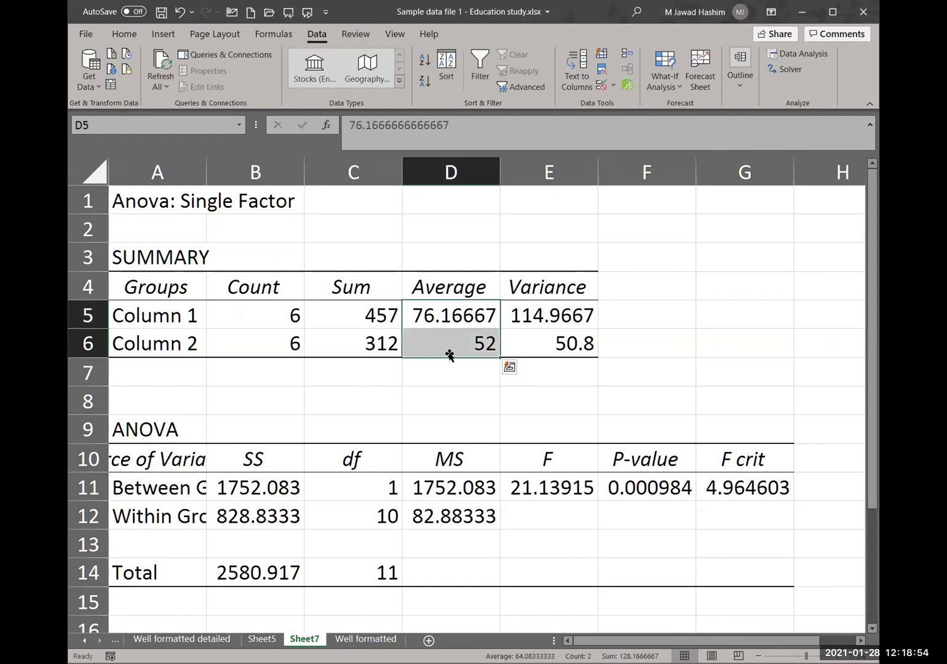
pyautogui.click(422, 312)
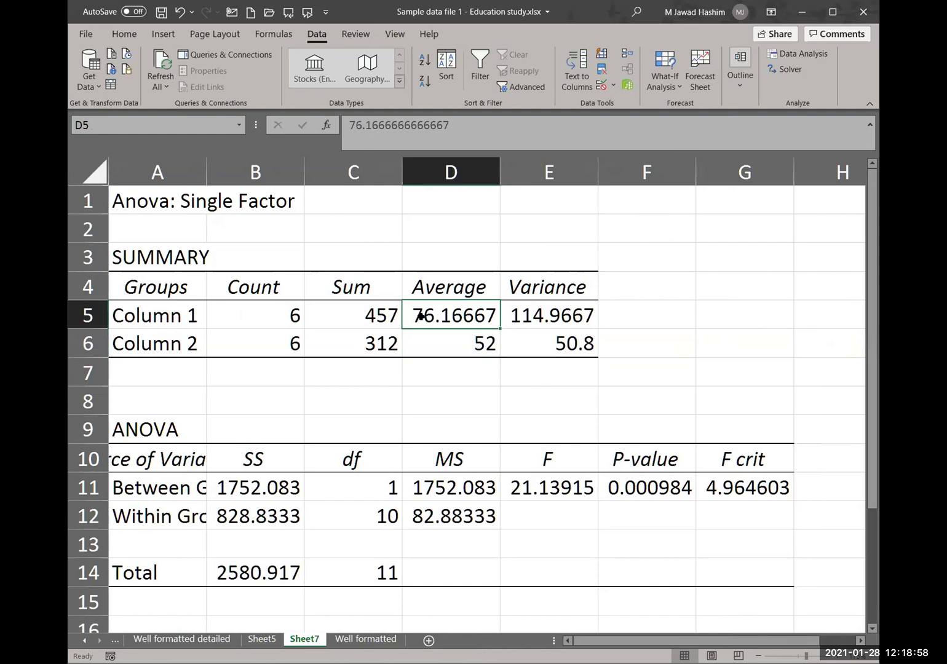
pyautogui.click(437, 347)
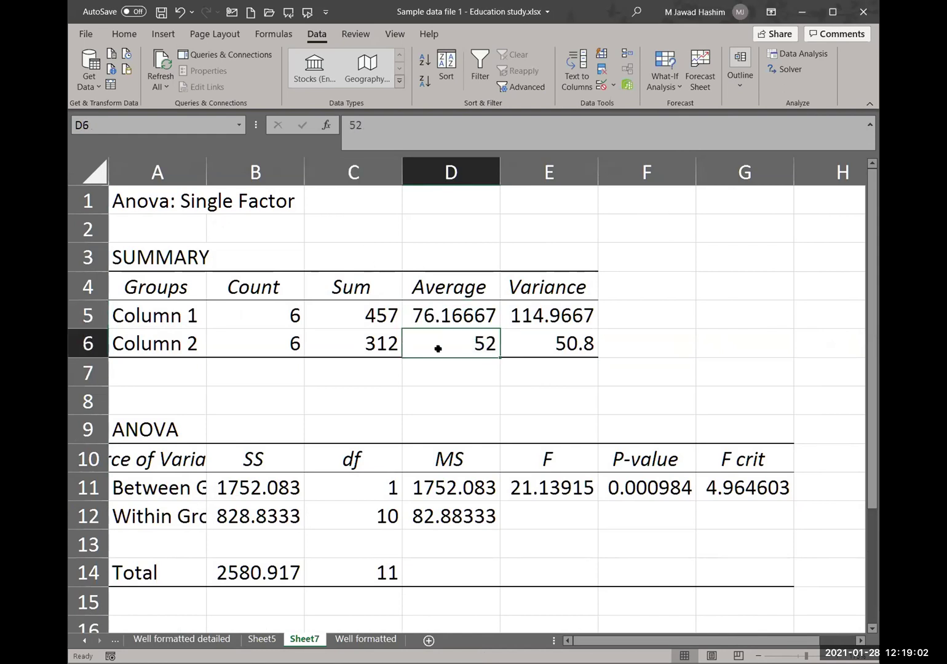
# Step: Make the between-groups P-value in F11 bold and examine the variances of the two groups in E5:E6
pyautogui.click(630, 485)
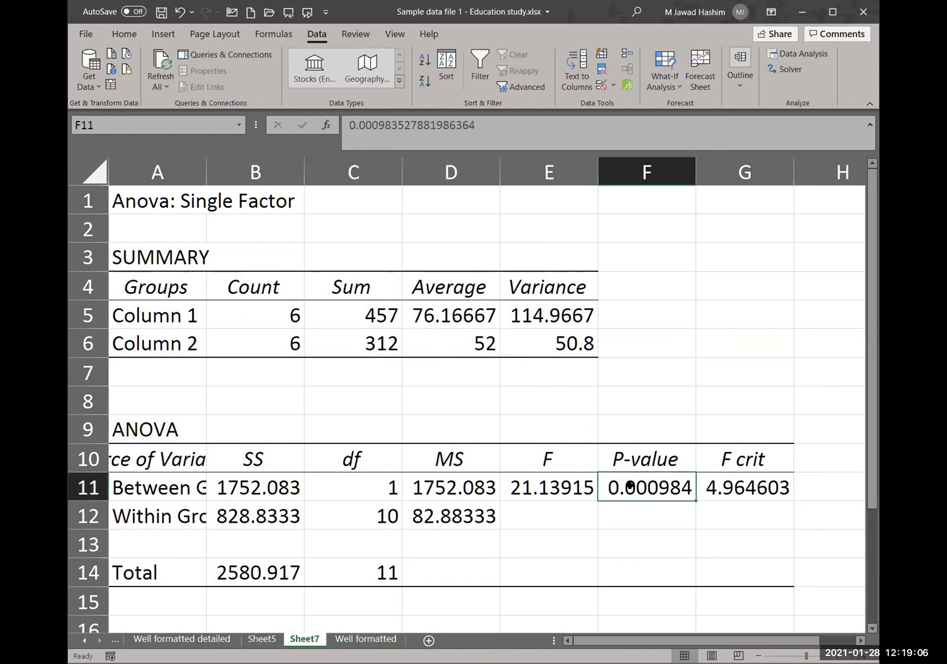
pyautogui.hotkey('ctrl', 'b')
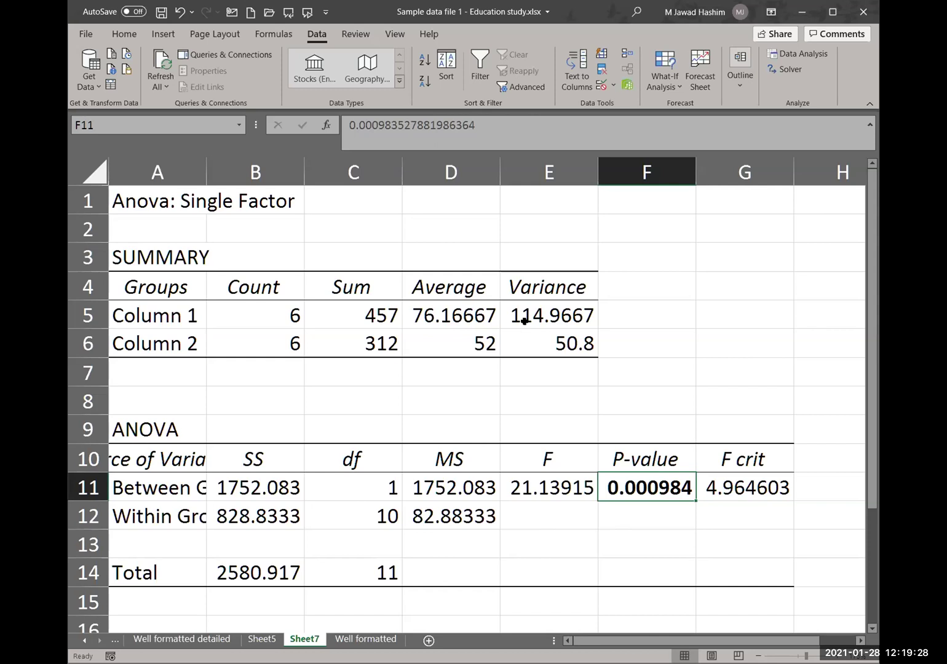
pyautogui.moveTo(524, 320); pyautogui.dragTo(520, 343)
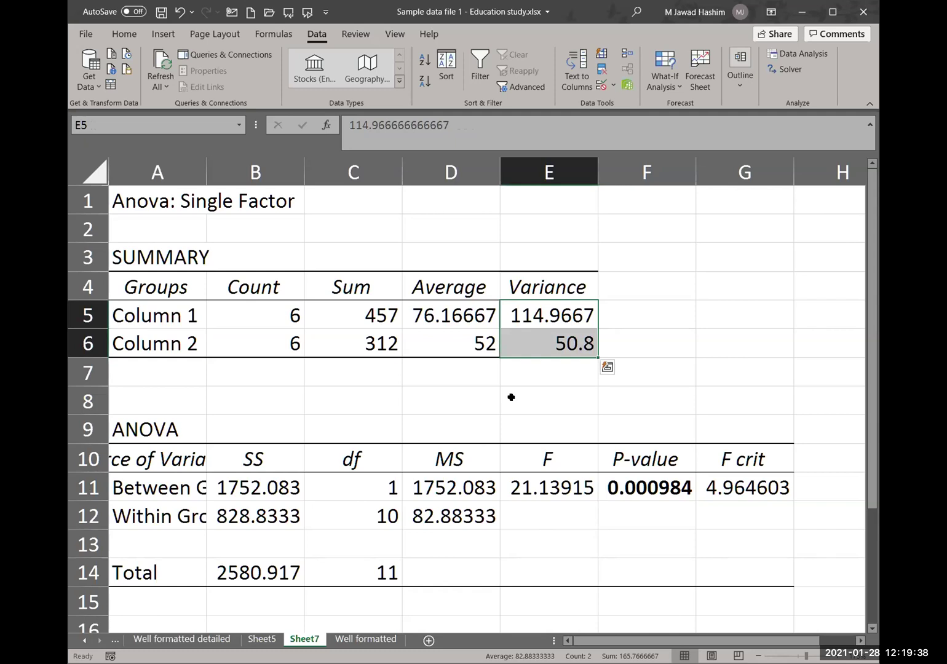
pyautogui.click(387, 372)
pyautogui.click(383, 402)
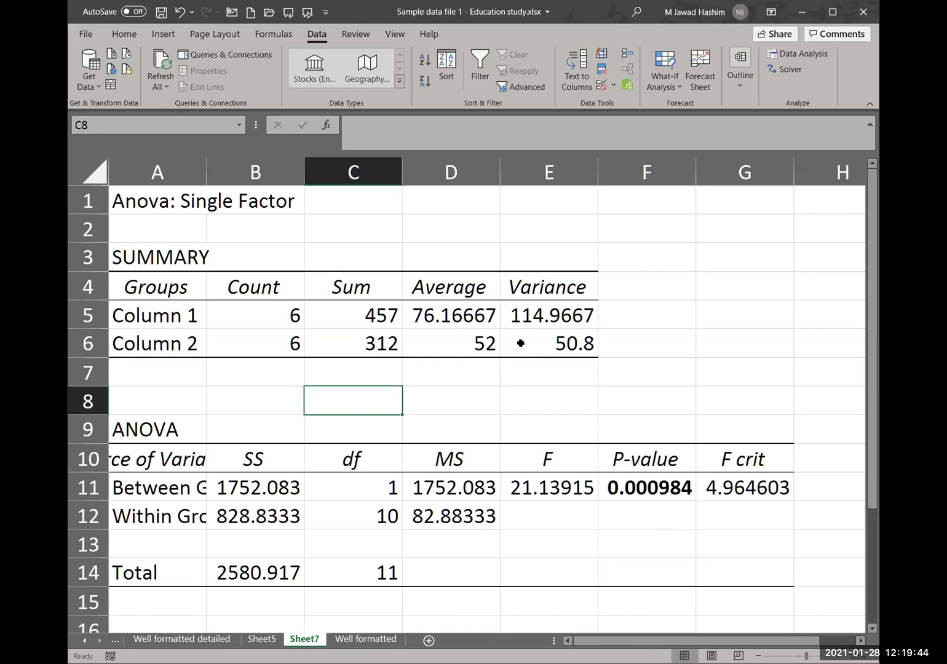
pyautogui.click(452, 238)
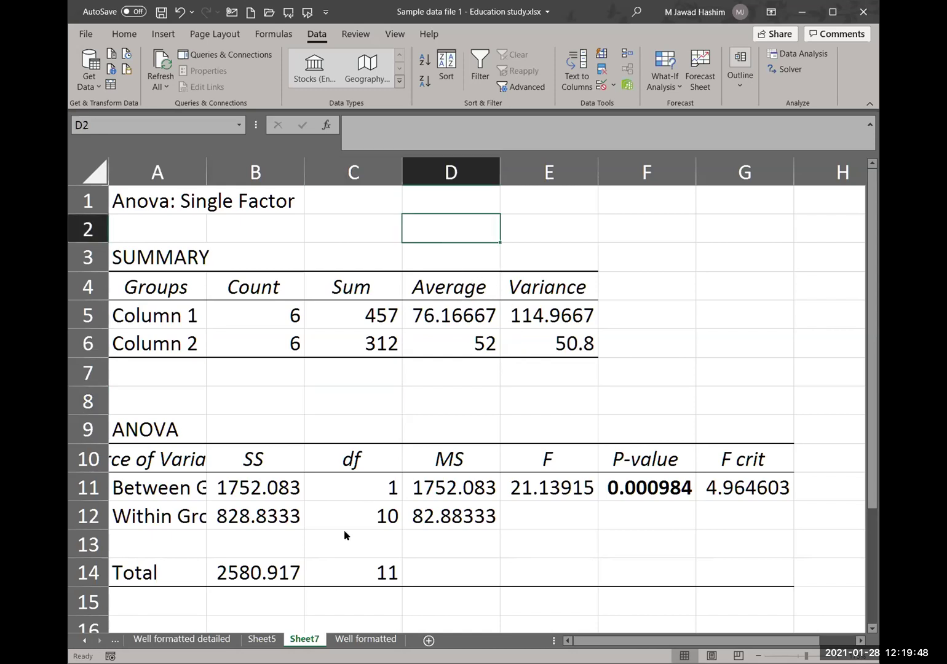
# Step: Delete the Anova results worksheet, Sheet7
pyautogui.rightClick(300, 641)
pyautogui.click(357, 478)
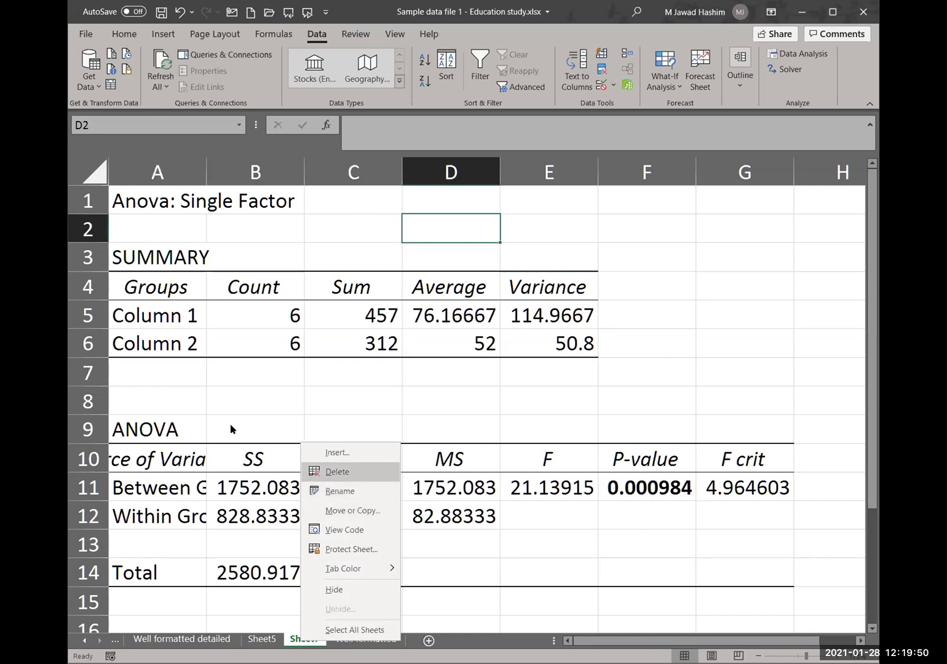
pyautogui.press('Return')
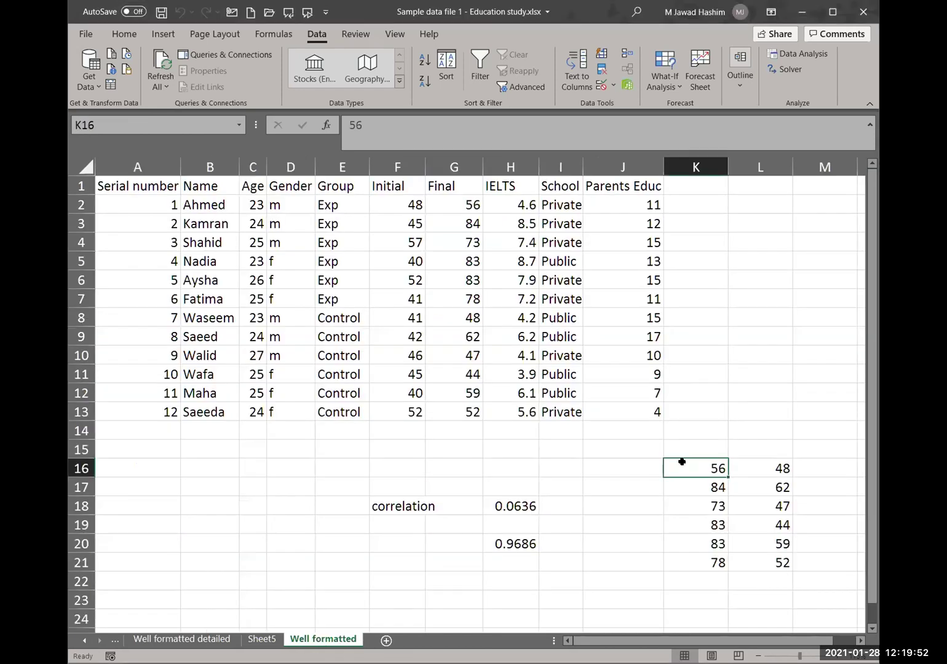
# Step: Clear the correlation results and copied scores below the data table by emptying cells F15:M22
pyautogui.keyDown('shift'); pyautogui.click(773, 562); pyautogui.keyUp('shift')
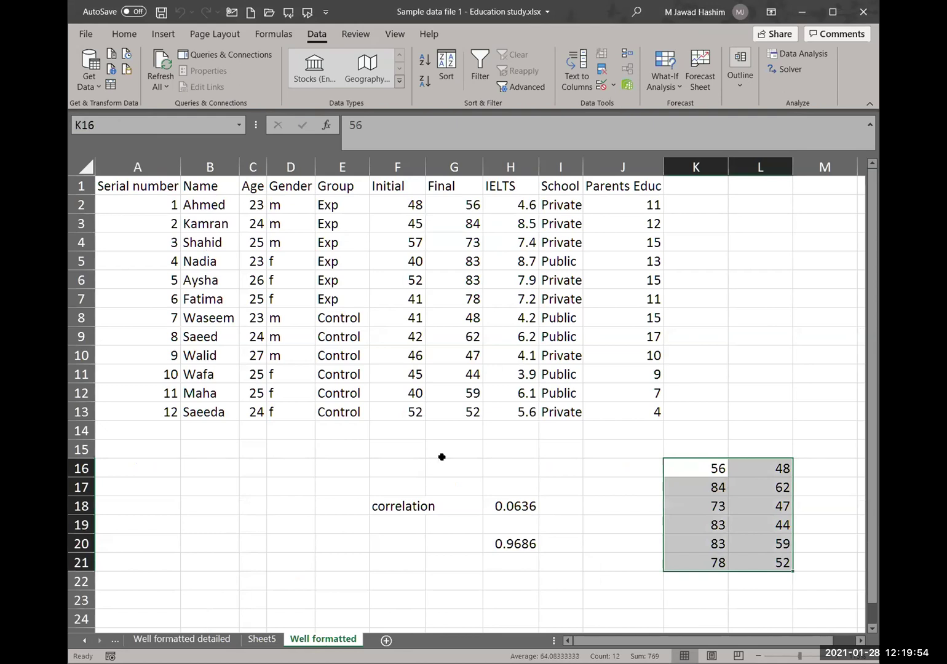
pyautogui.moveTo(406, 449); pyautogui.dragTo(519, 523)
pyautogui.moveTo(710, 564); pyautogui.dragTo(803, 573)
pyautogui.press('Delete')
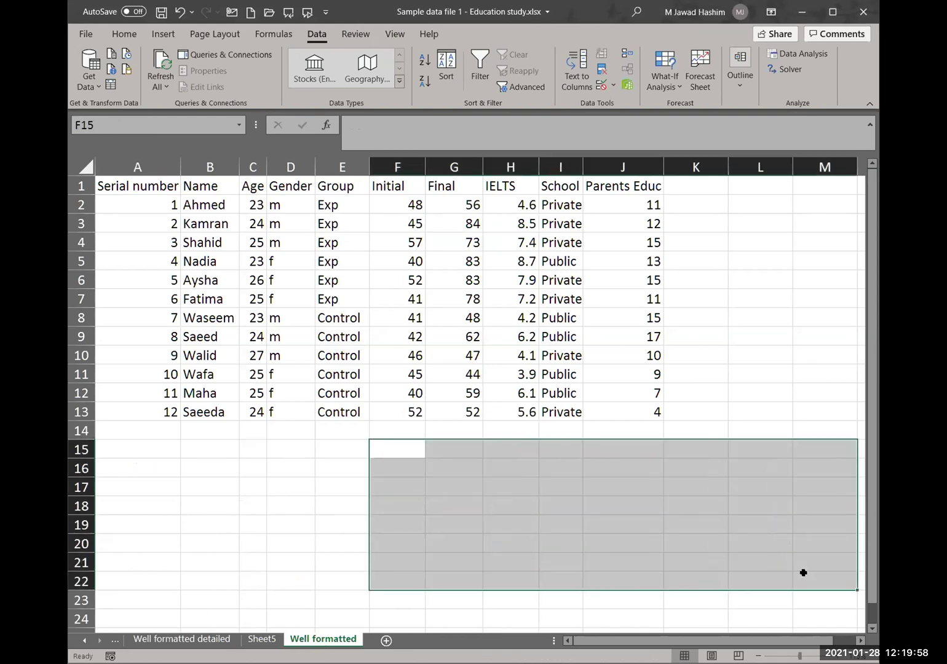
pyautogui.click(341, 544)
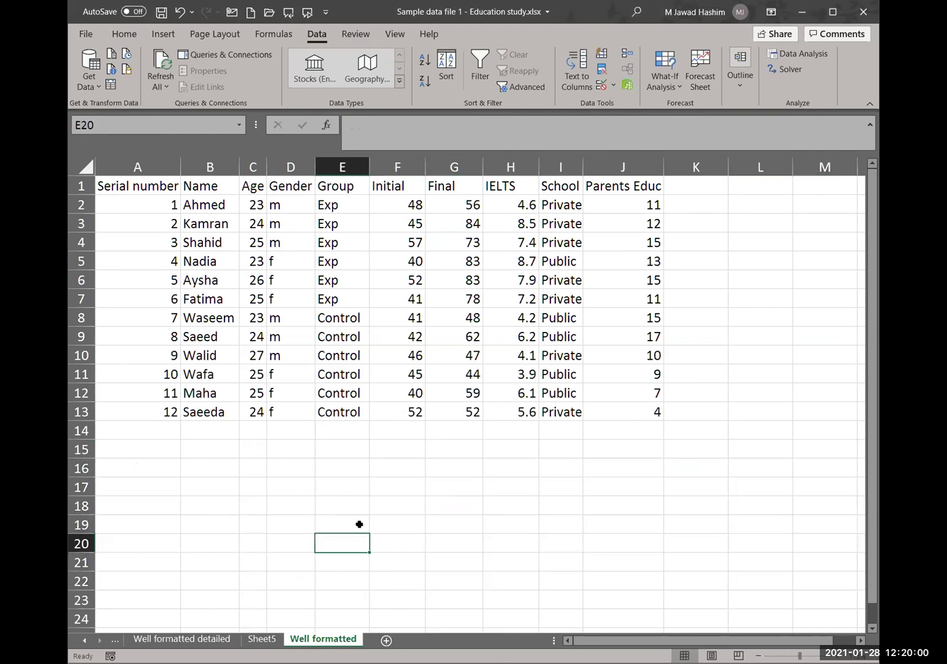
# Step: Review the Final, Initial, IELTS, Age, School and Parents Educ column headers to identify the numeric variables
pyautogui.click(458, 196)
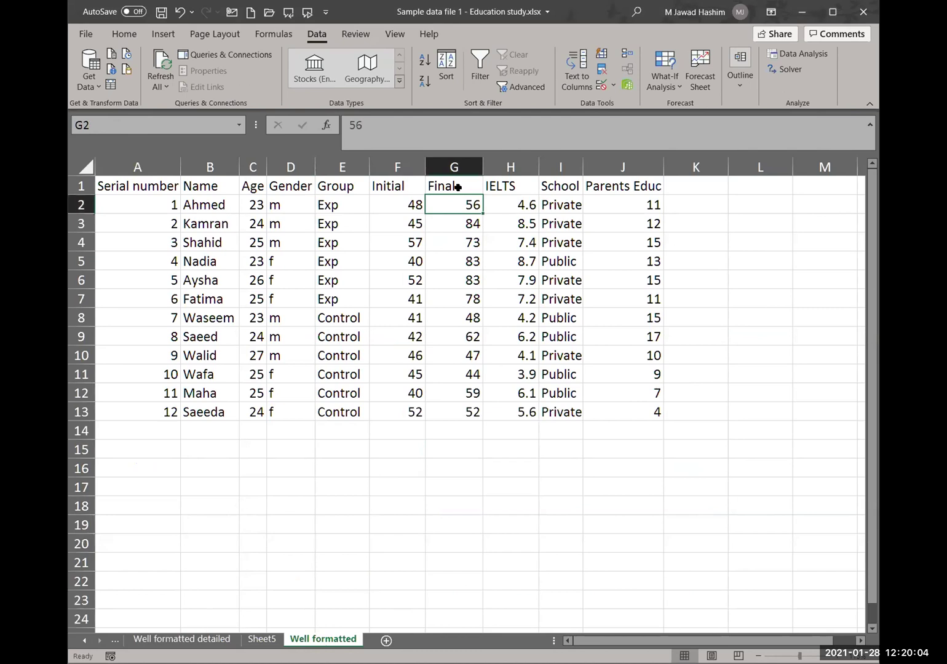
pyautogui.click(458, 187)
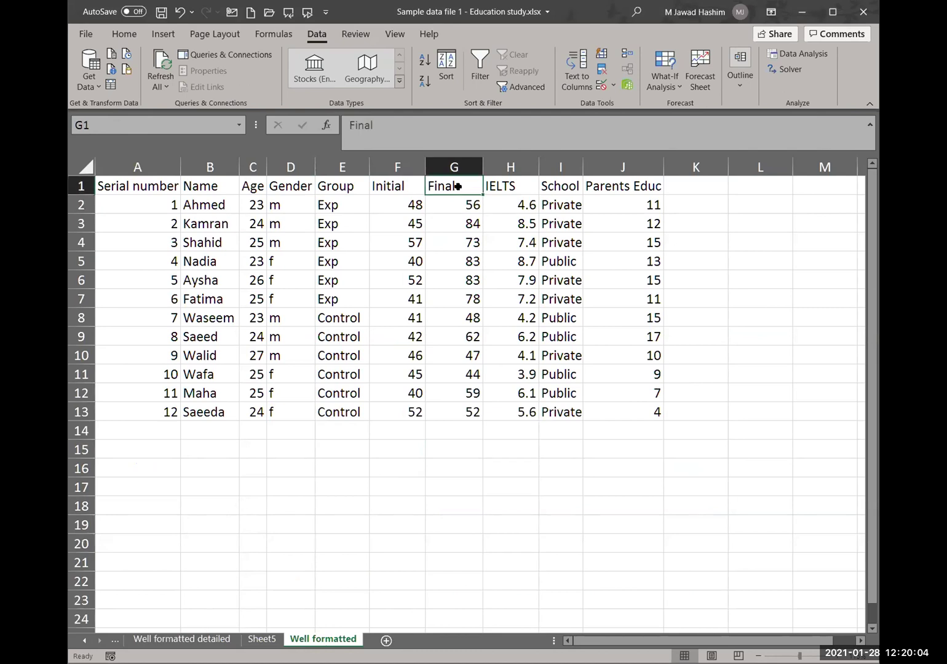
pyautogui.click(403, 182)
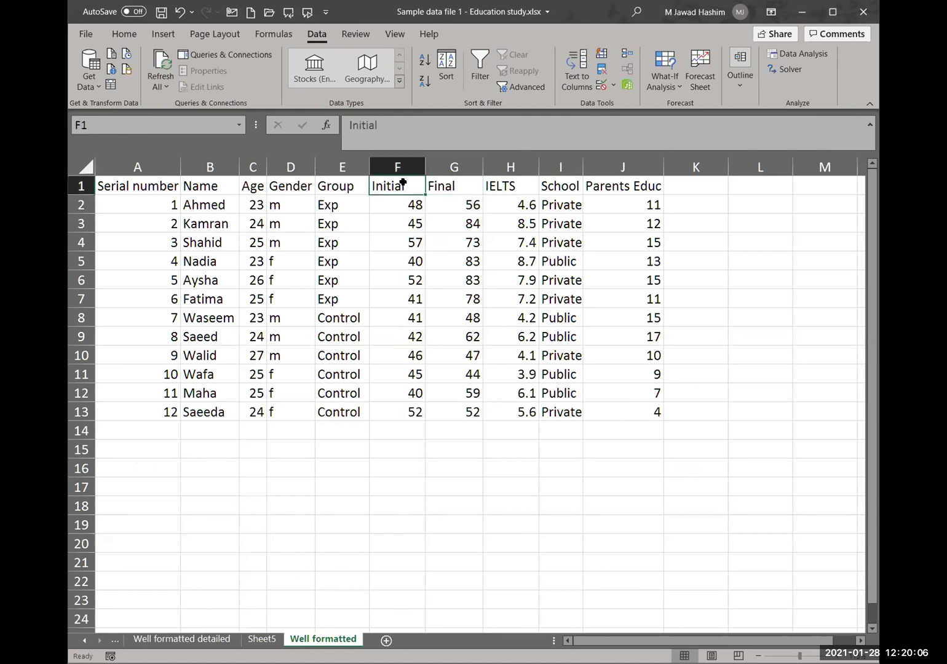
pyautogui.click(513, 182)
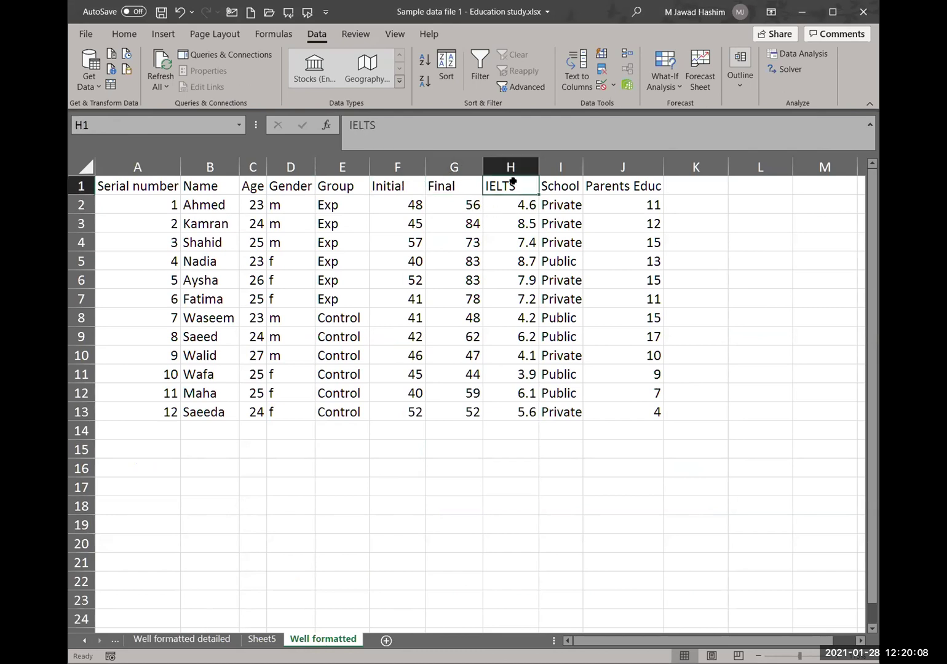
pyautogui.click(253, 183)
pyautogui.click(559, 184)
pyautogui.click(617, 179)
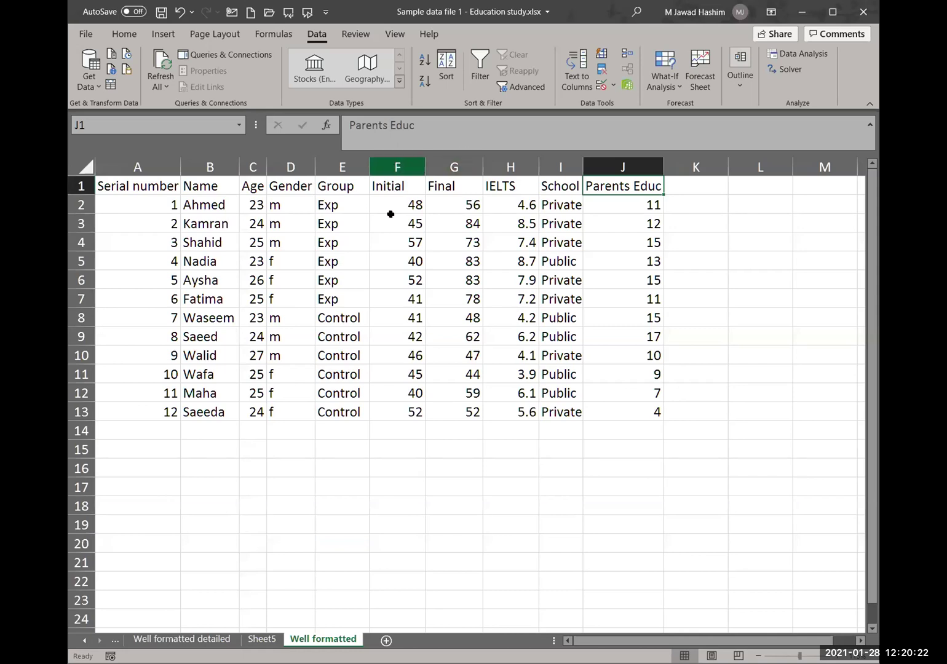
# Step: Move the Age column so it sits immediately before the Initial column
pyautogui.rightClick(252, 165)
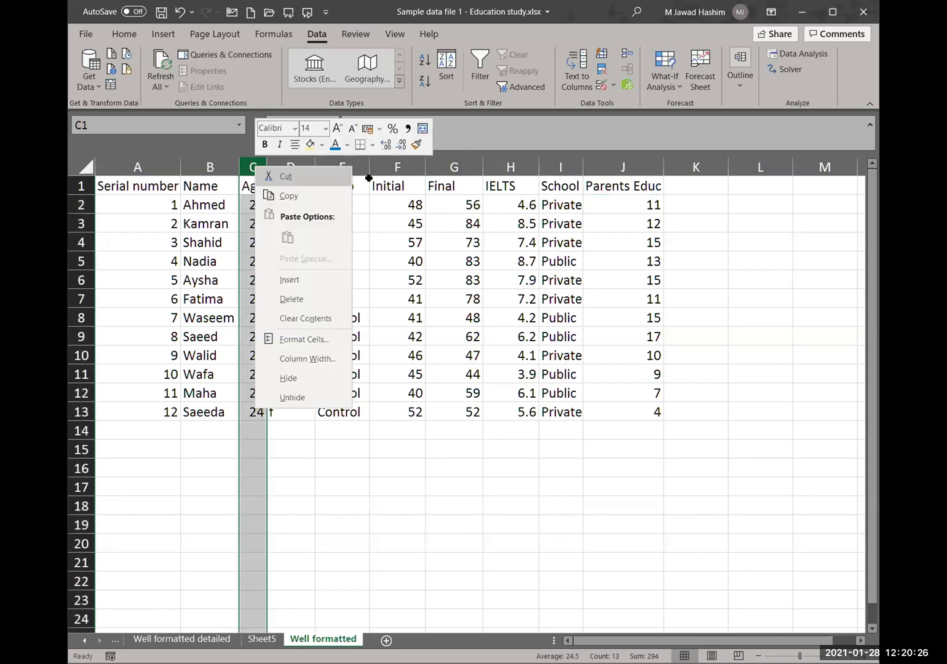
pyautogui.hotkey('ctrl', 'c')
pyautogui.click(407, 166)
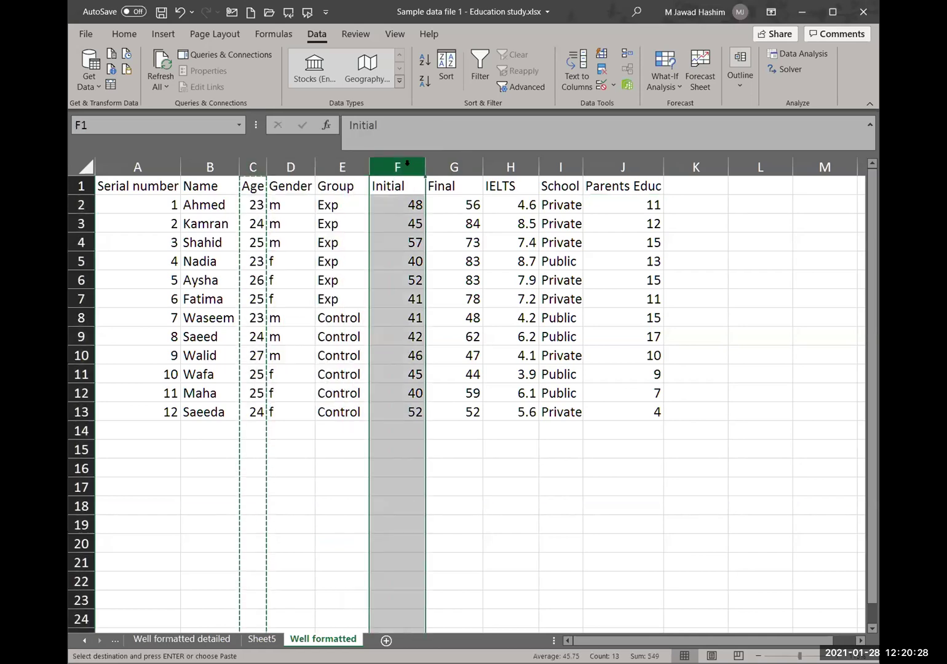
pyautogui.rightClick(408, 166)
pyautogui.click(482, 281)
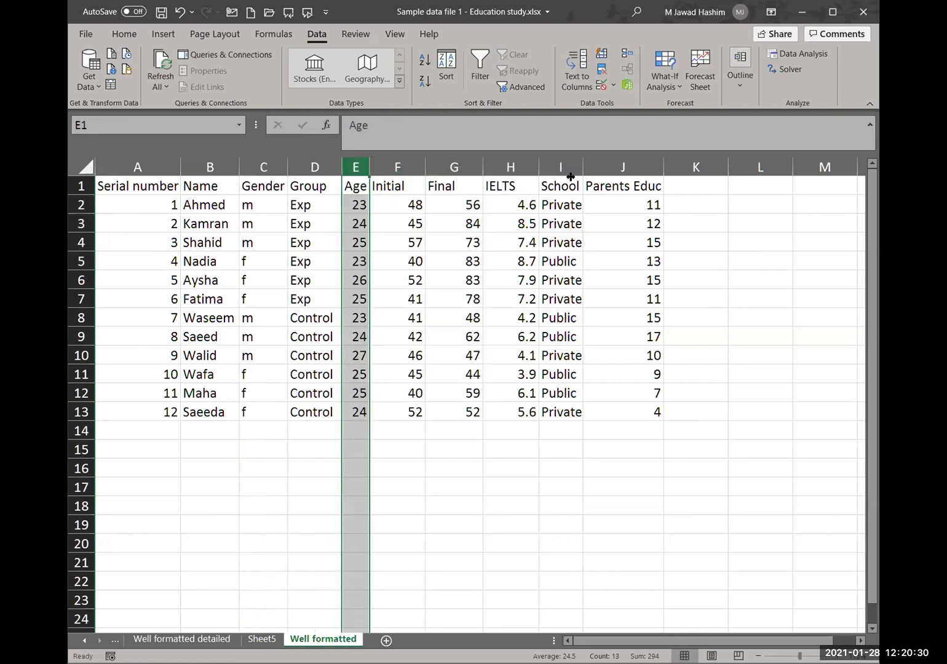
# Step: Move the Parents Educ column between the Age and Initial columns
pyautogui.click(587, 167)
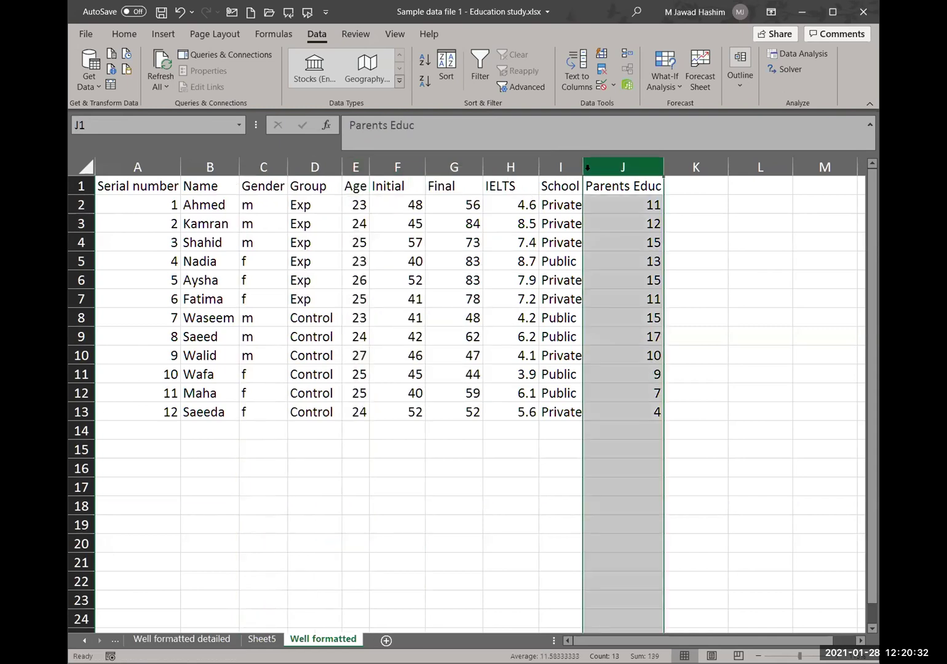
pyautogui.rightClick(591, 172)
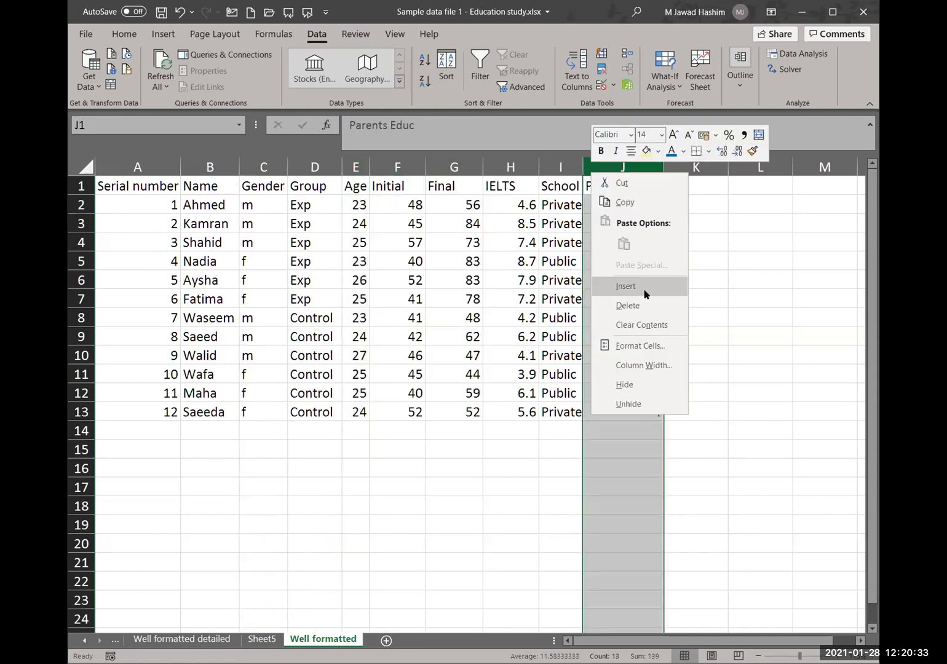
pyautogui.click(634, 183)
pyautogui.click(380, 163)
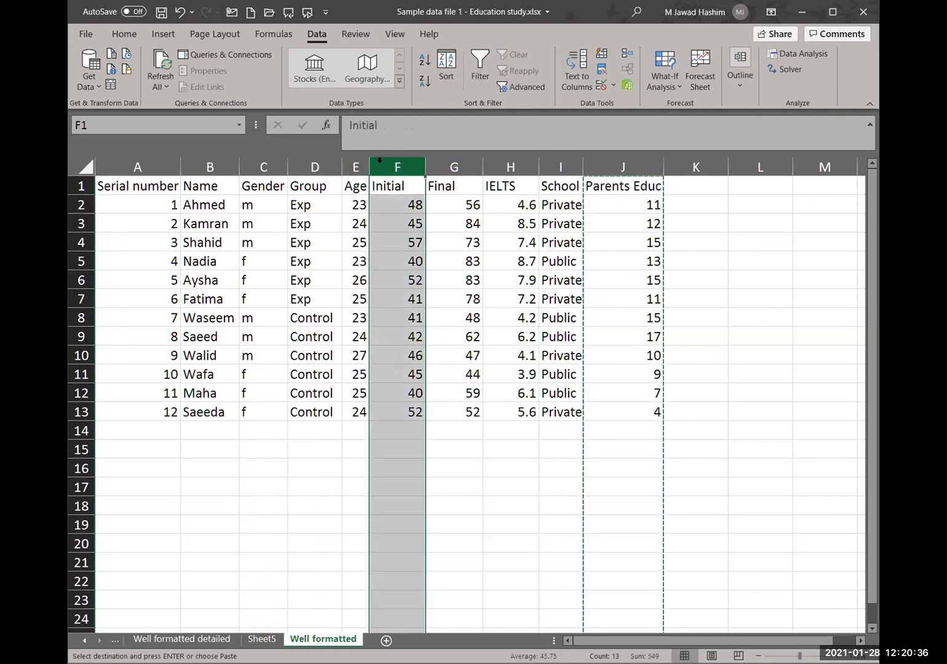
pyautogui.rightClick(381, 164)
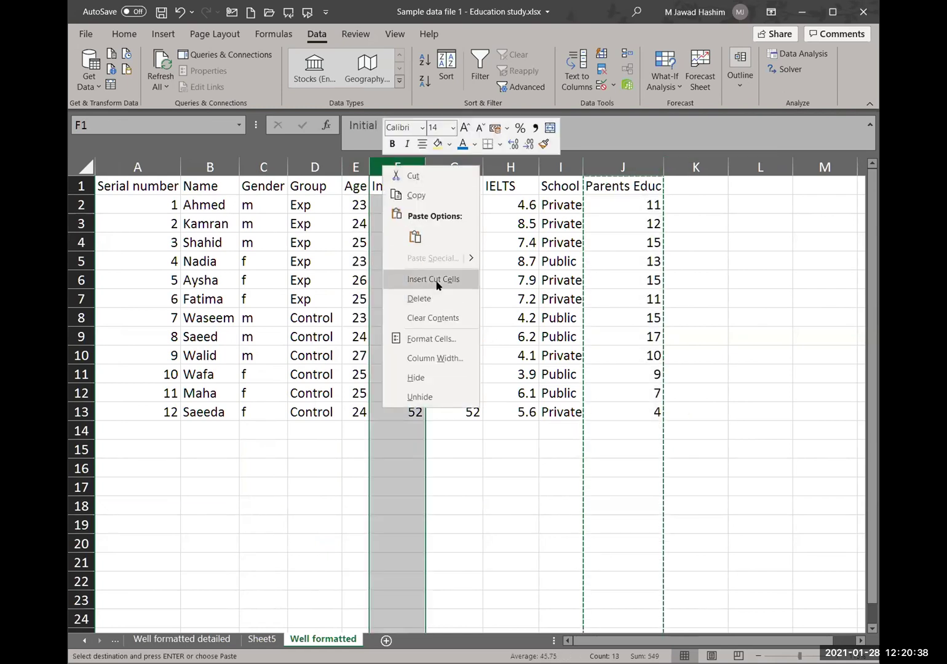
pyautogui.click(436, 281)
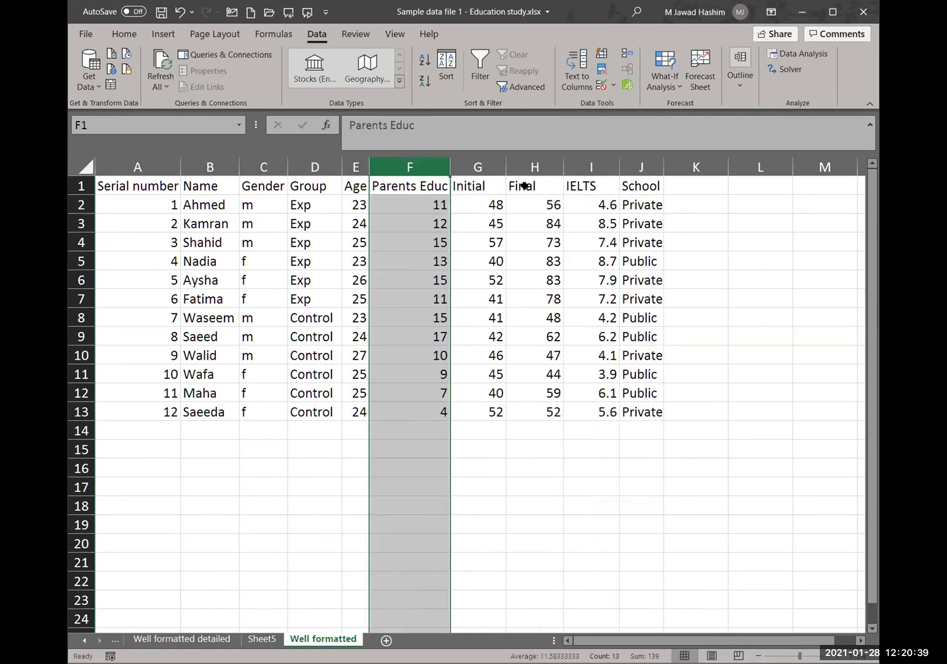
# Step: Move the IELTS column between the Age and Parents Educ columns
pyautogui.click(601, 164)
pyautogui.rightClick(602, 165)
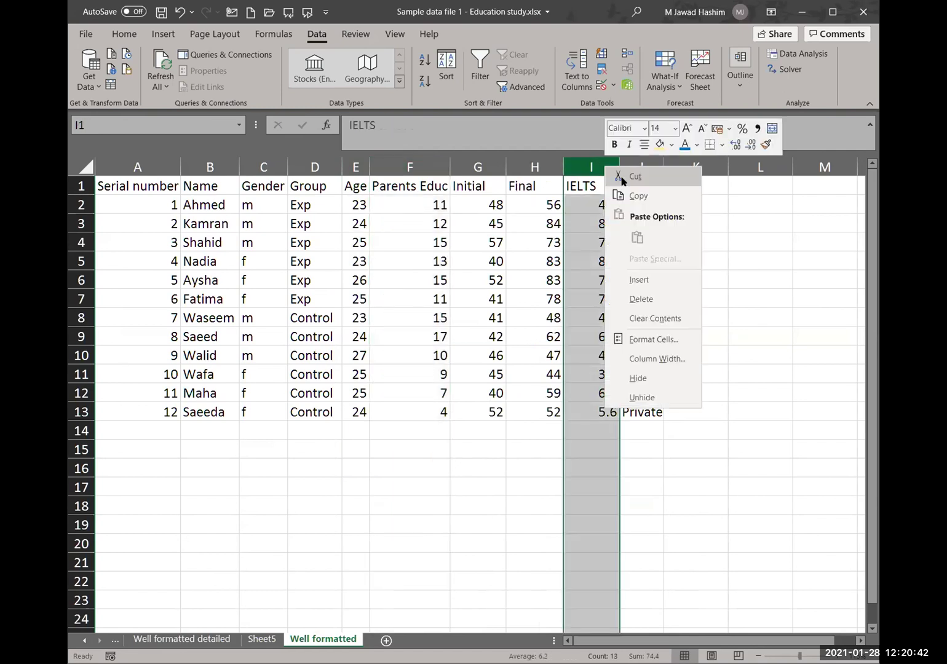
pyautogui.click(621, 176)
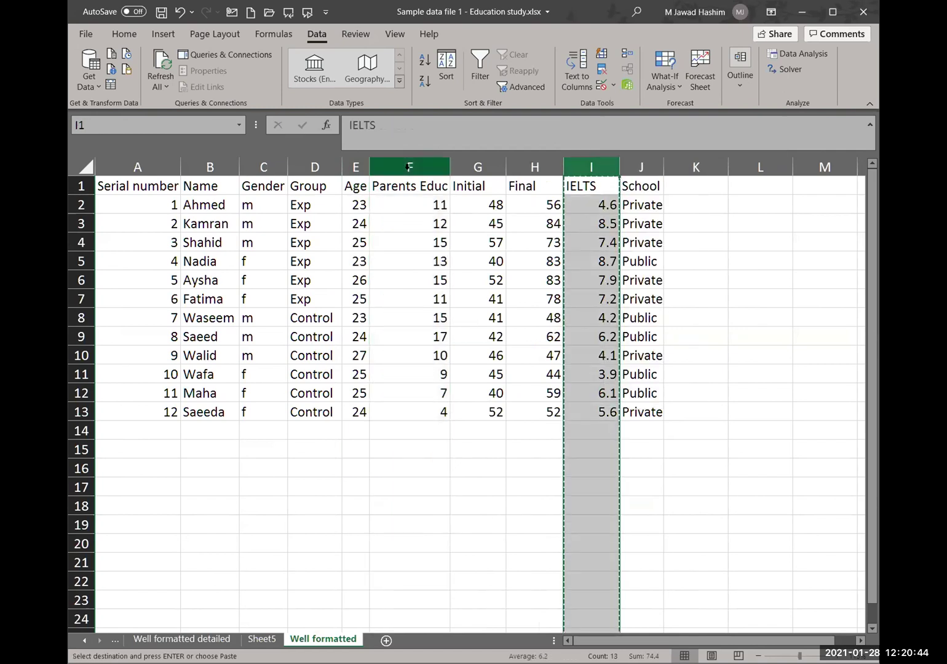
pyautogui.click(408, 167)
pyautogui.rightClick(408, 166)
pyautogui.click(453, 282)
# Step: Check the adjacent Age to Initial predictor columns and the Final column, and start the Regression analysis tool
pyautogui.moveTo(355, 167); pyautogui.dragTo(553, 480)
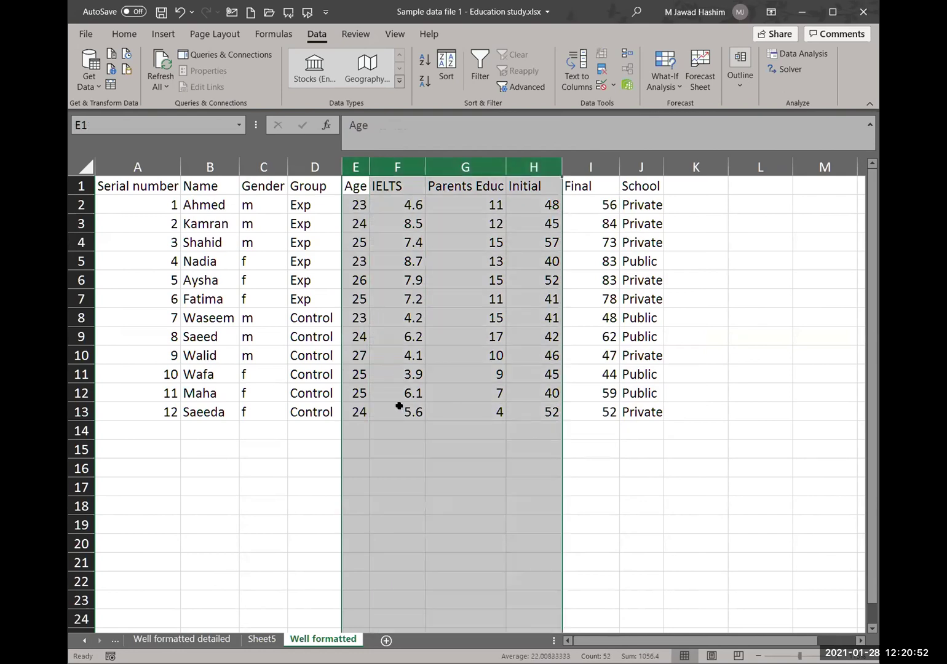
pyautogui.click(590, 163)
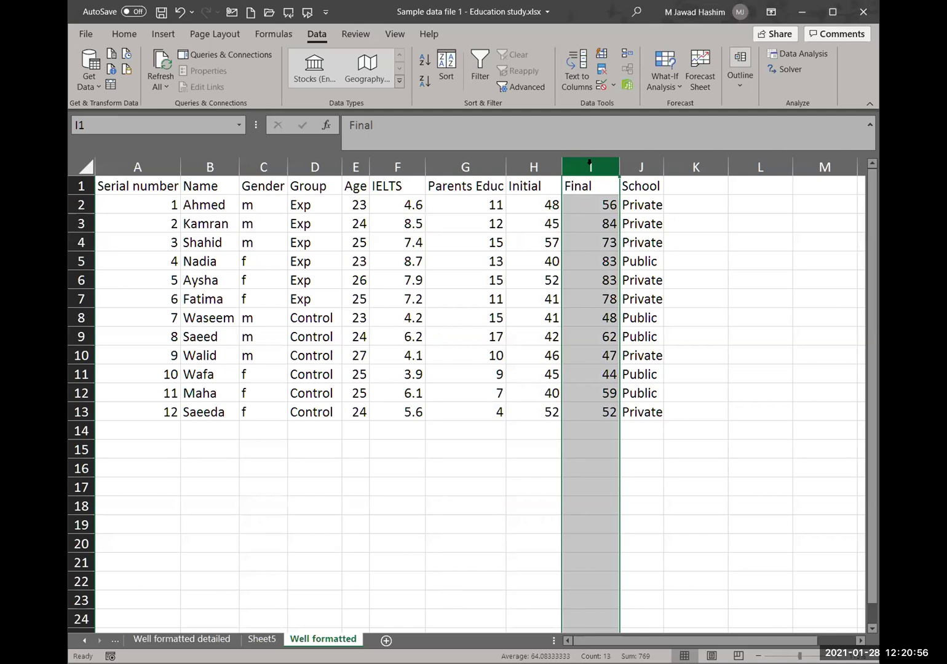
pyautogui.click(476, 472)
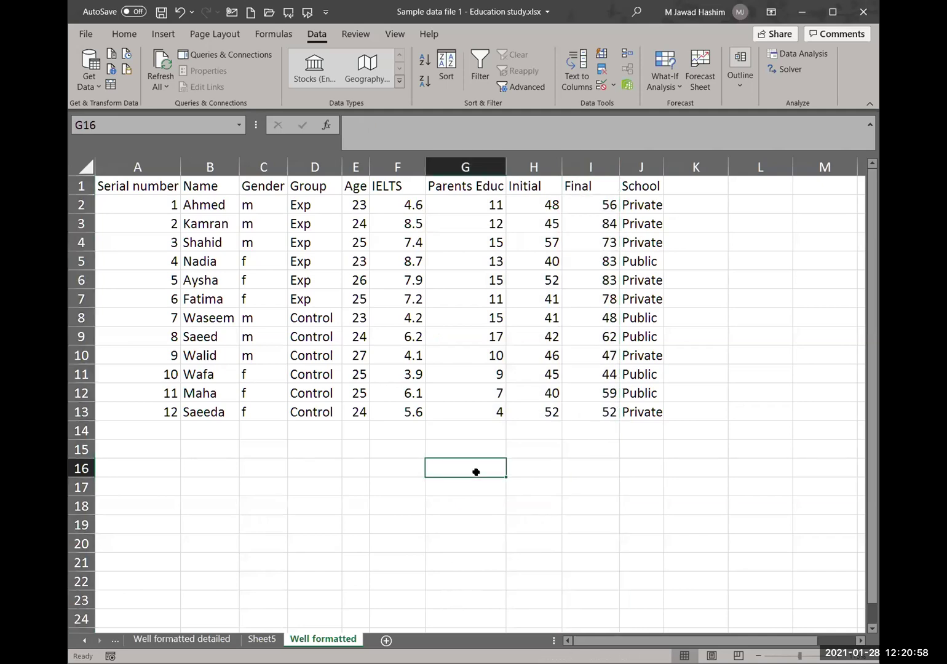
pyautogui.click(792, 59)
pyautogui.scroll(-3, 449, 359)
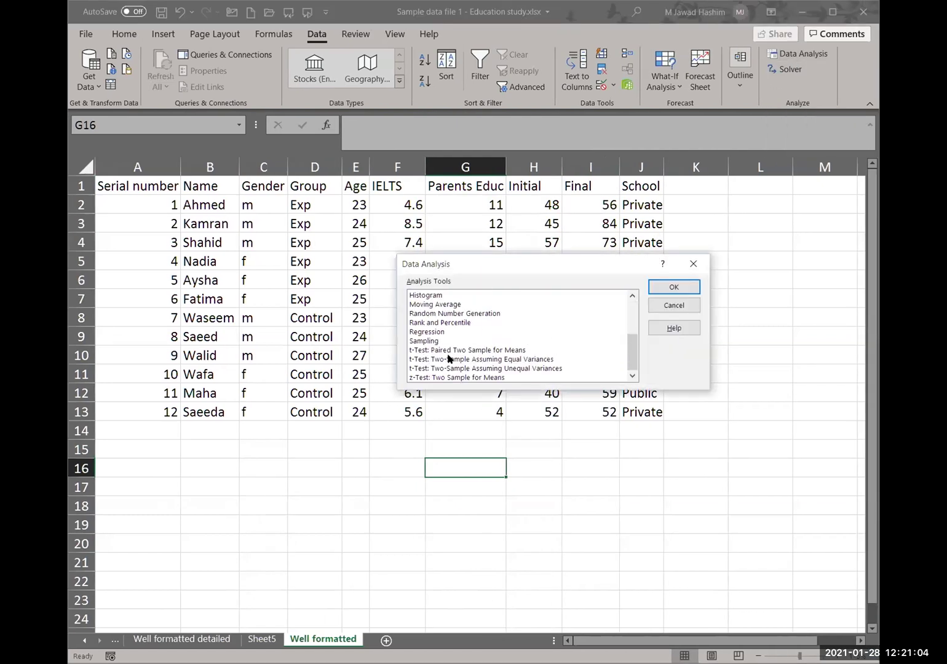
pyautogui.click(418, 332)
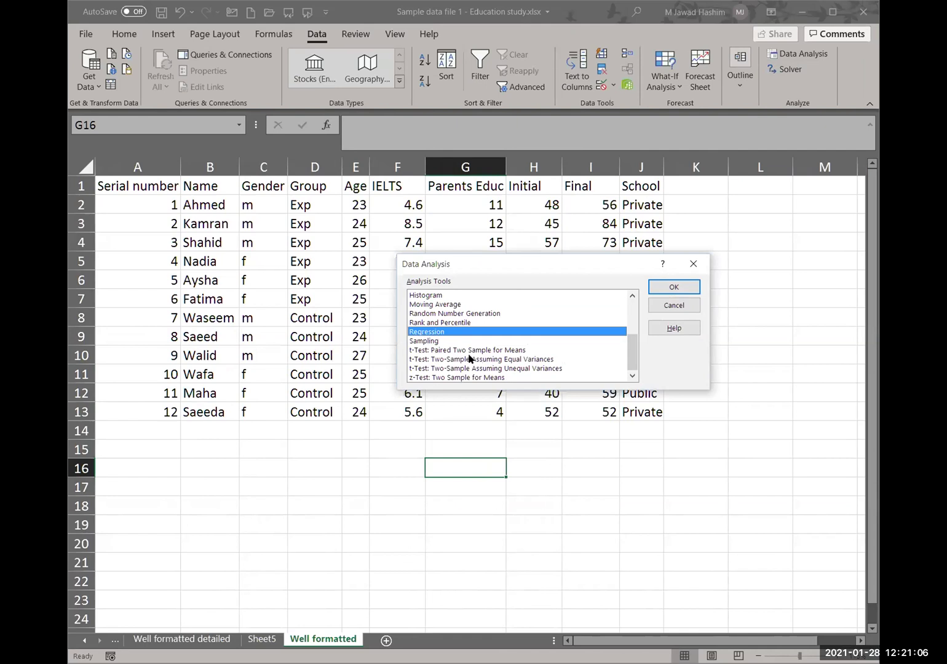
pyautogui.scroll(3, 469, 358)
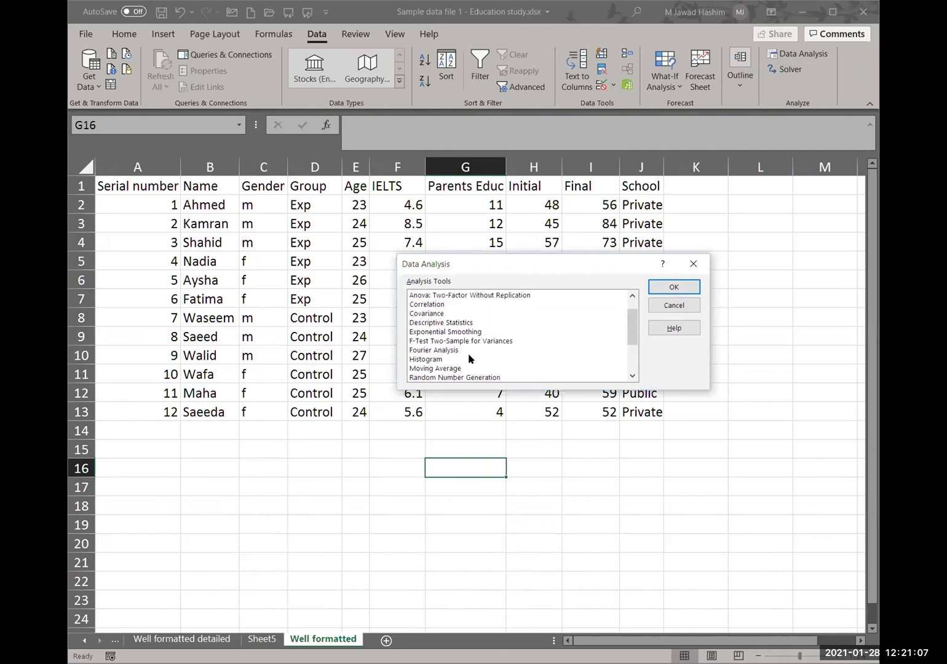
pyautogui.click(455, 322)
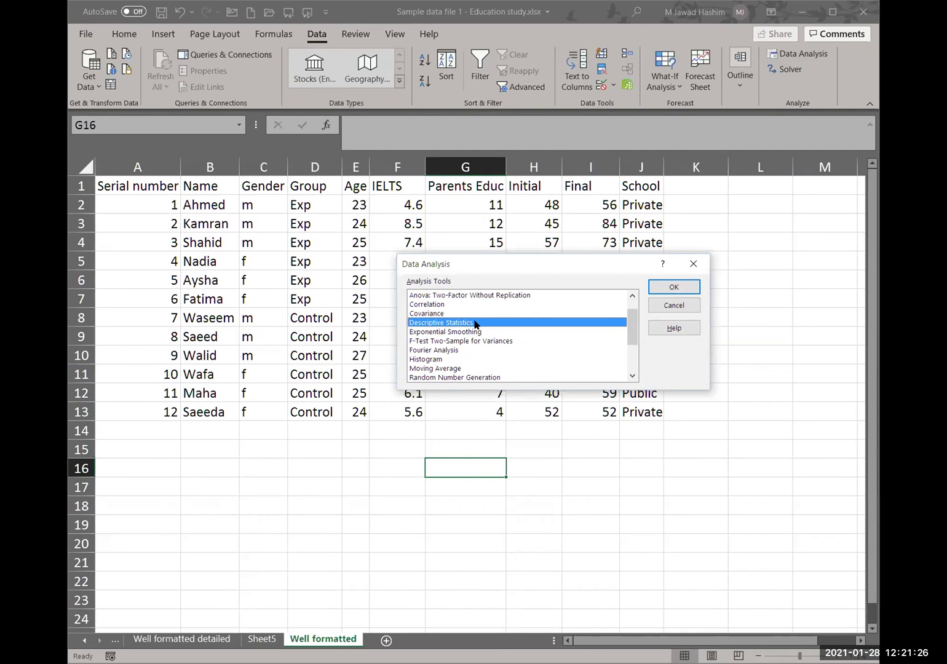
pyautogui.scroll(-3, 475, 325)
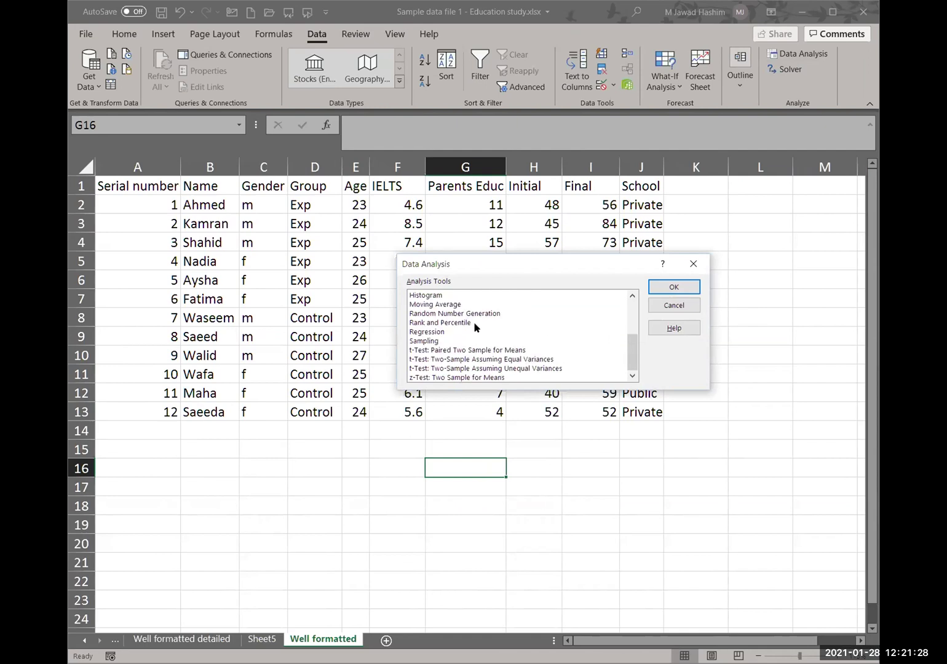
pyautogui.click(433, 332)
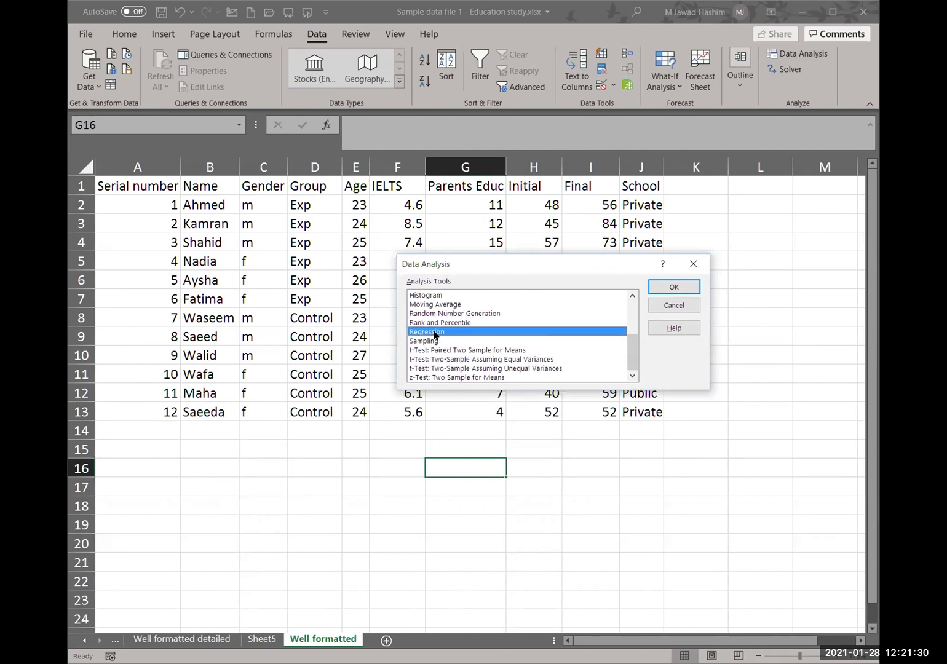
pyautogui.click(657, 286)
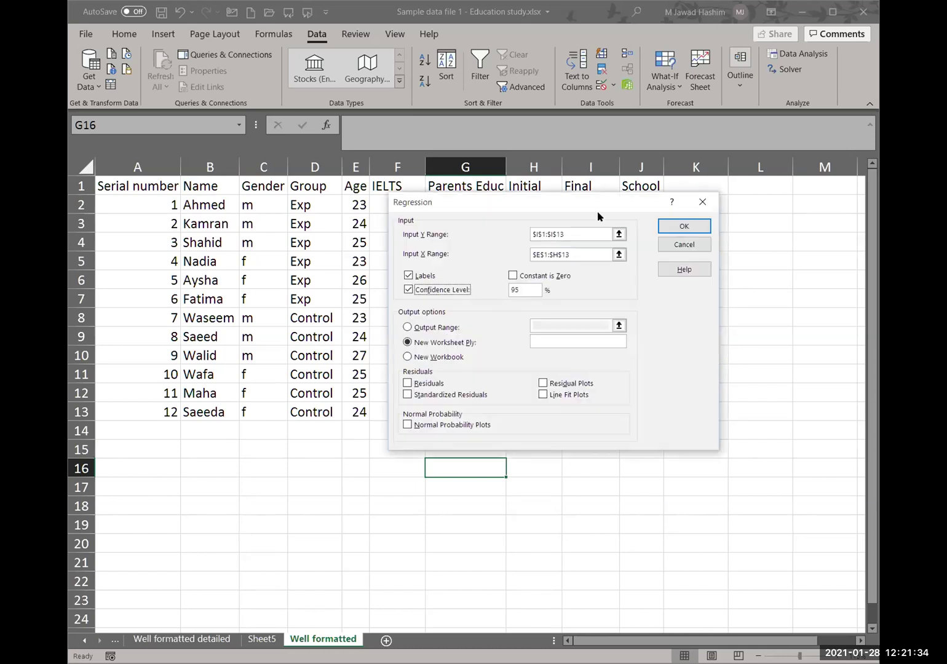
# Step: Set the regression's Input Y Range to the Final scores without header, $I$2:$I$13, and empty the Input X Range
pyautogui.moveTo(581, 199); pyautogui.dragTo(629, 336)
pyautogui.click(735, 343)
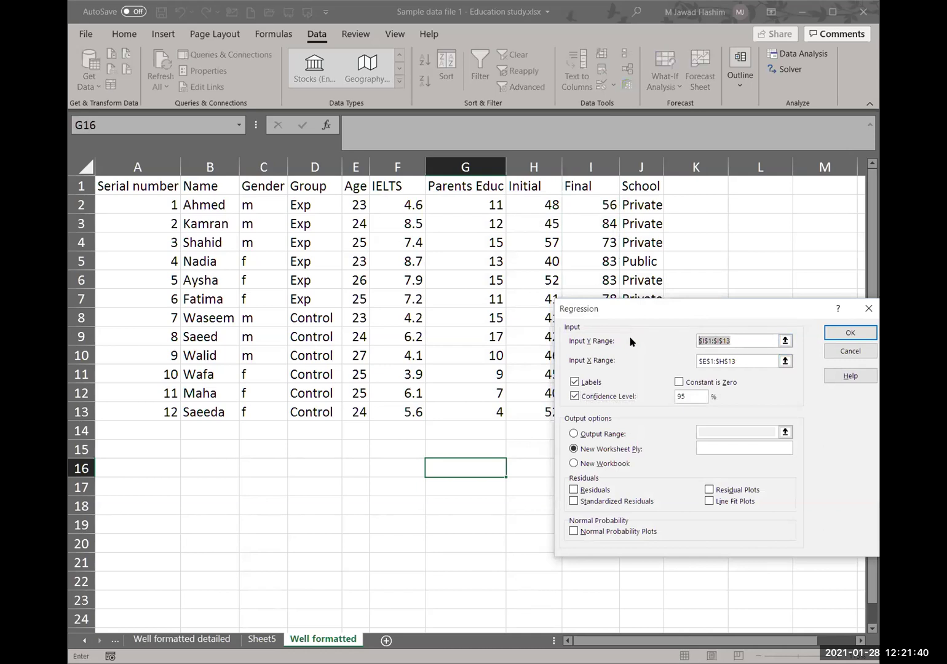
pyautogui.press('BackSpace')
pyautogui.click(602, 204)
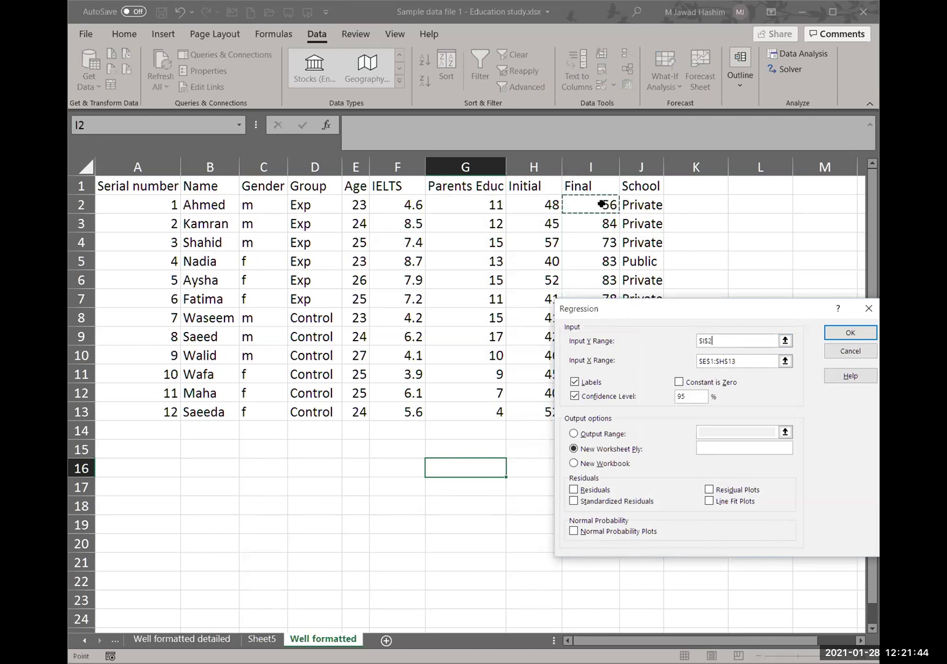
pyautogui.hotkey('ctrl', 'shift', 'Down')
pyautogui.click(731, 361)
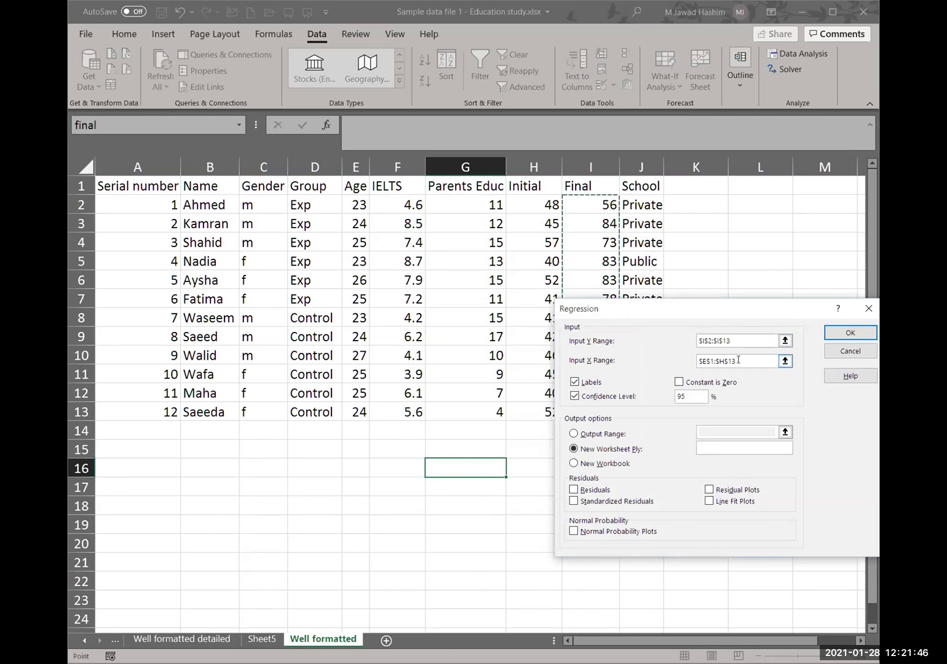
pyautogui.hotkey('shift', 'Home')
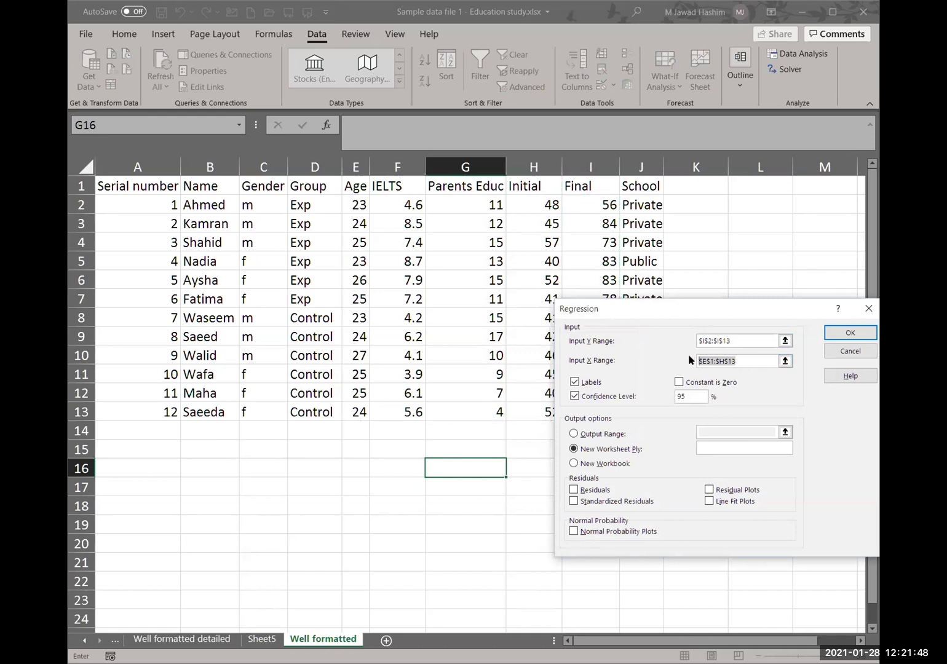
pyautogui.press('BackSpace')
# Step: Set the Input Y Range to the Final column $I$1:$I$13 and the Input X Range to Age through Initial, $E$1:$H$13
pyautogui.moveTo(738, 340); pyautogui.dragTo(690, 343)
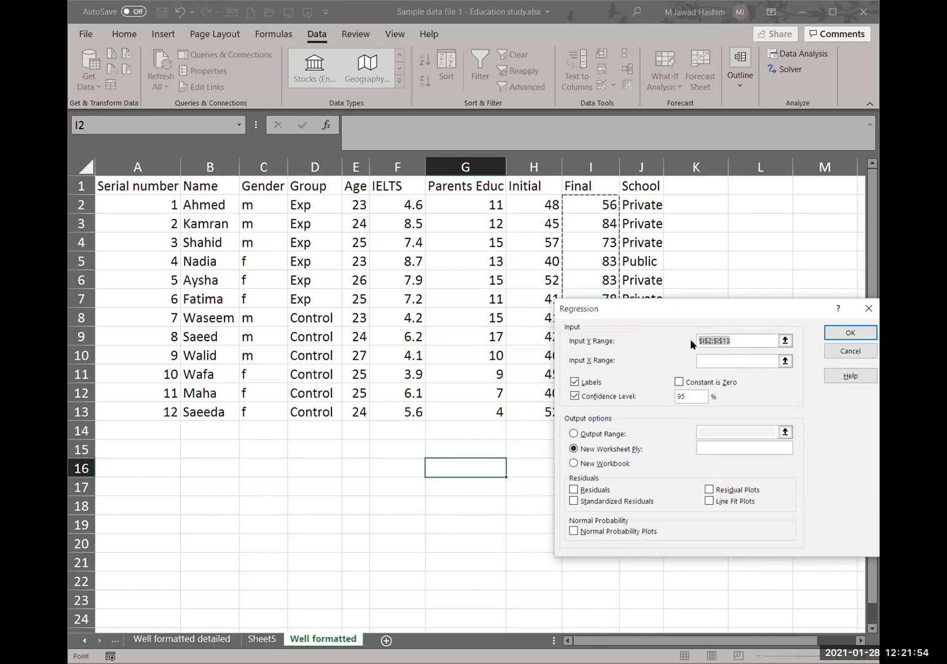
pyautogui.click(729, 341)
pyautogui.moveTo(688, 337); pyautogui.dragTo(684, 337)
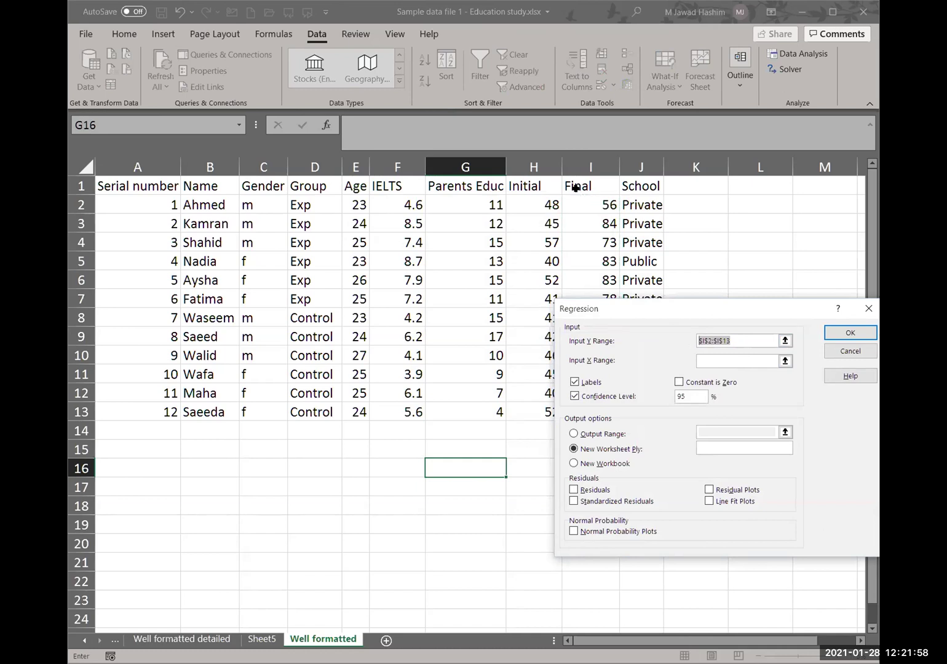
pyautogui.click(575, 188)
pyautogui.moveTo(575, 188); pyautogui.dragTo(580, 411)
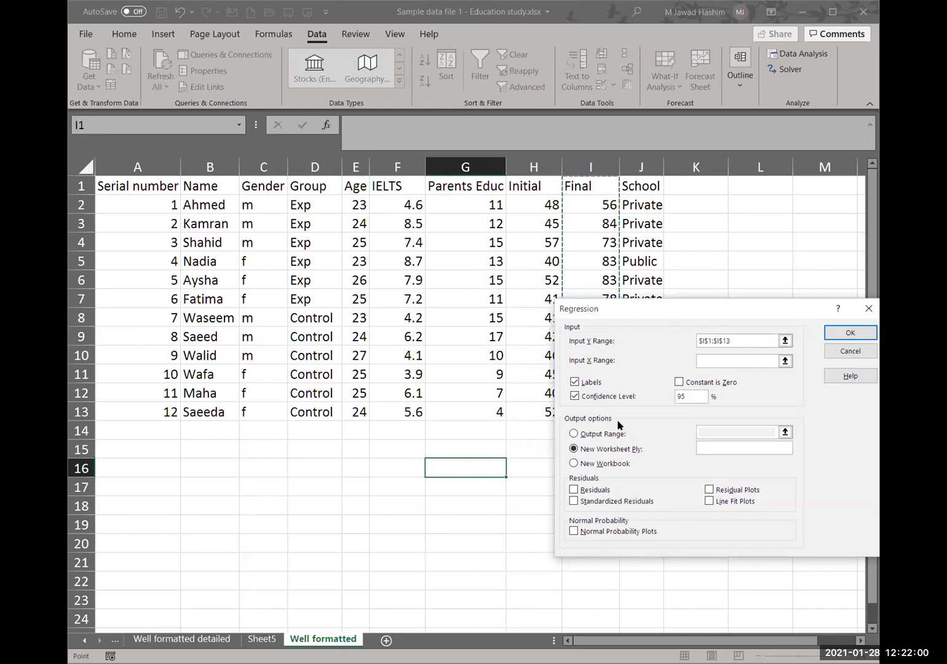
pyautogui.click(710, 358)
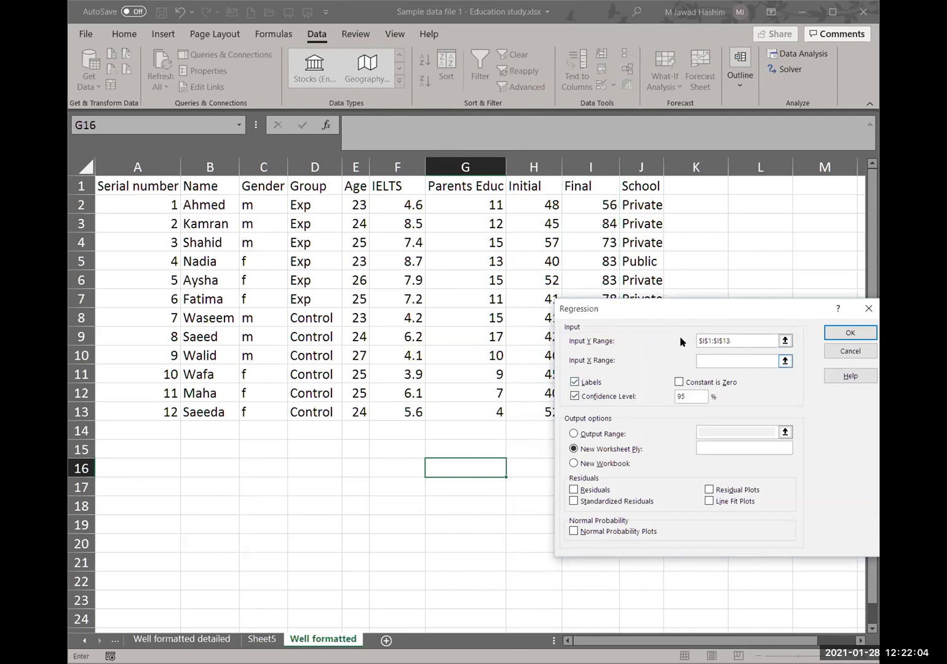
pyautogui.click(357, 184)
pyautogui.moveTo(357, 184); pyautogui.dragTo(549, 407)
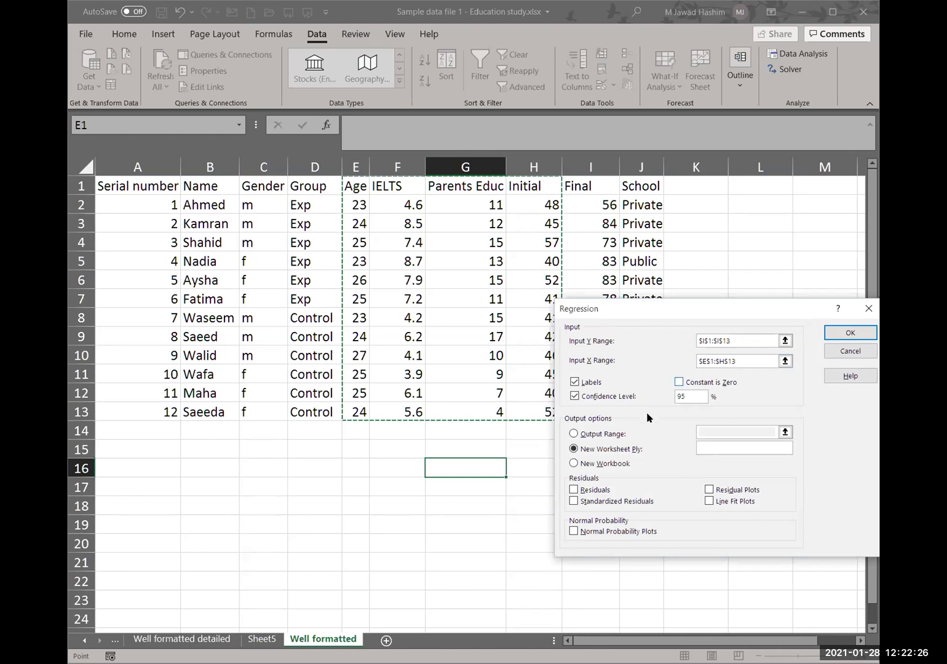
# Step: Run the regression with labels and a 95% confidence level, without residuals, sending the output to a new worksheet
pyautogui.click(574, 490)
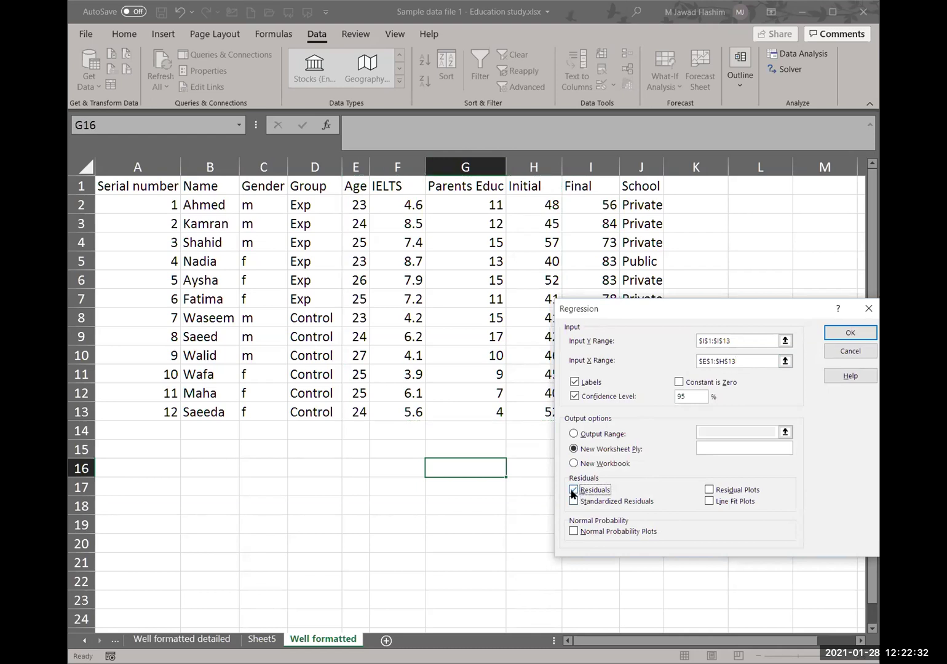
pyautogui.click(572, 491)
pyautogui.click(707, 501)
pyautogui.click(851, 333)
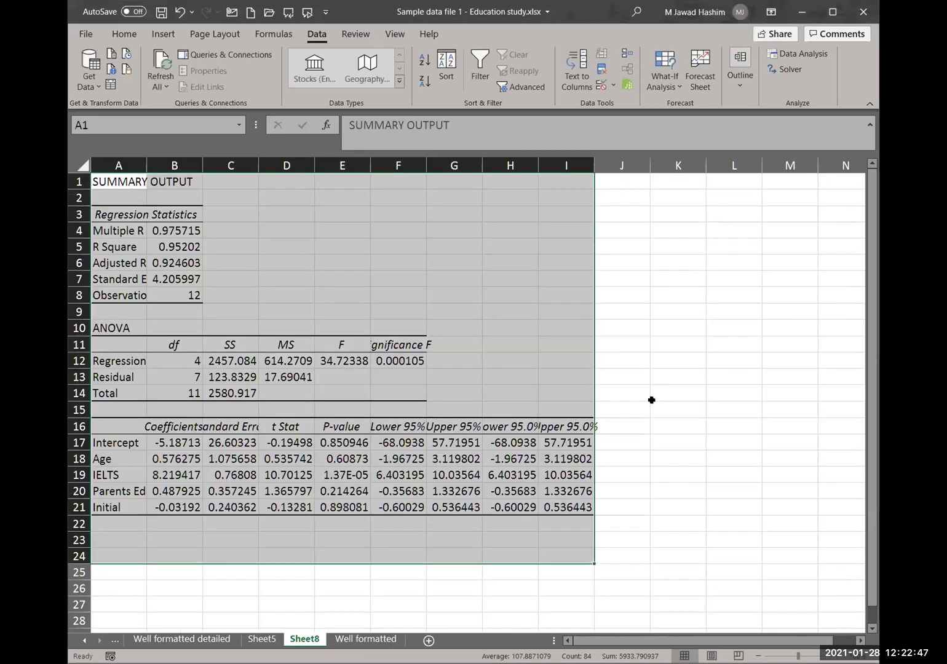
# Step: Widen column A of the regression output so the statistic and variable labels show in full
pyautogui.click(651, 400)
pyautogui.scroll(2, 564, 433)
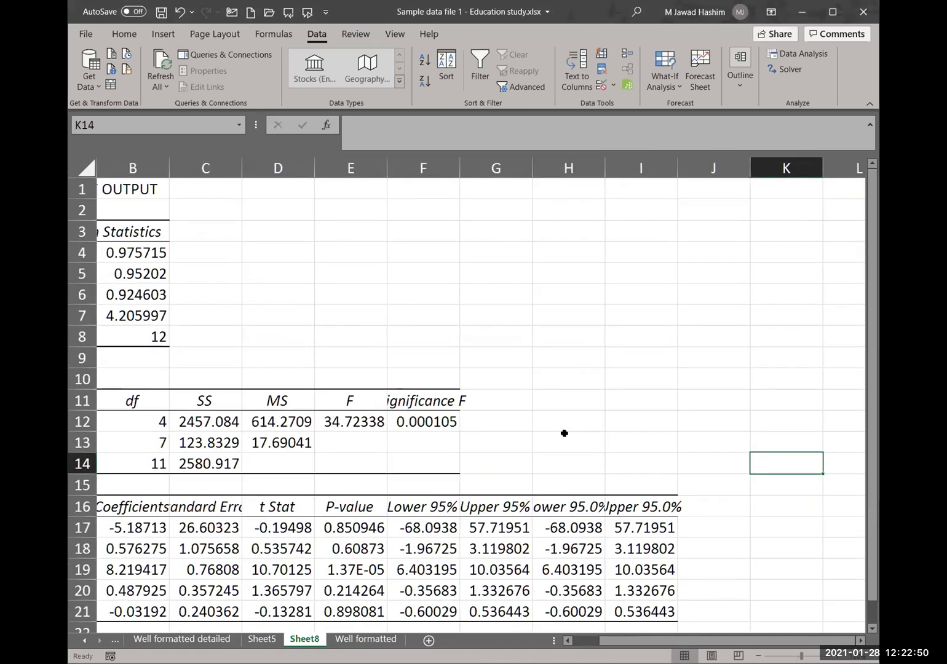
pyautogui.scroll(-2, 564, 433)
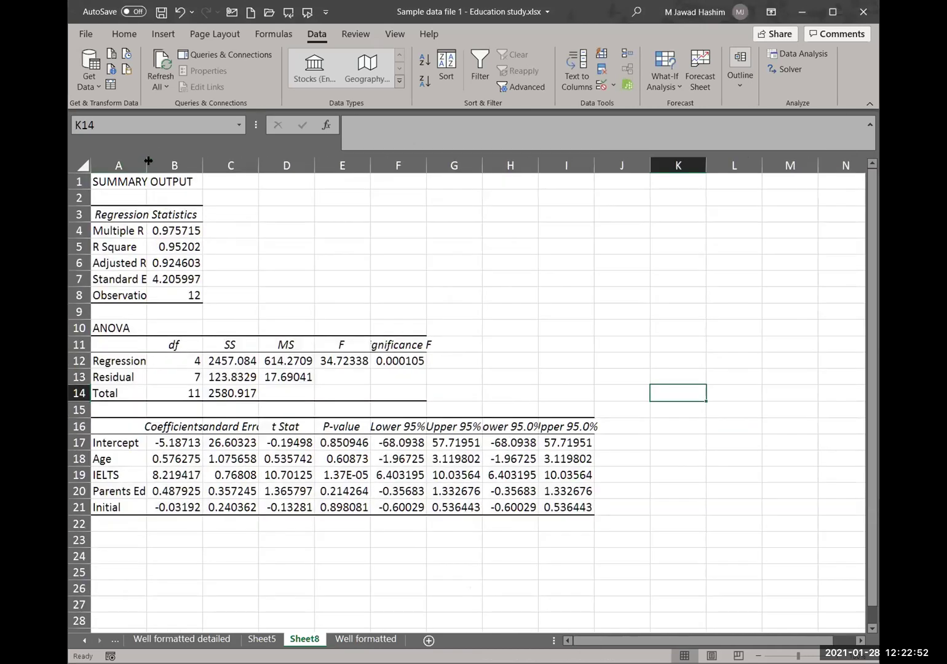
pyautogui.moveTo(148, 162); pyautogui.dragTo(223, 161)
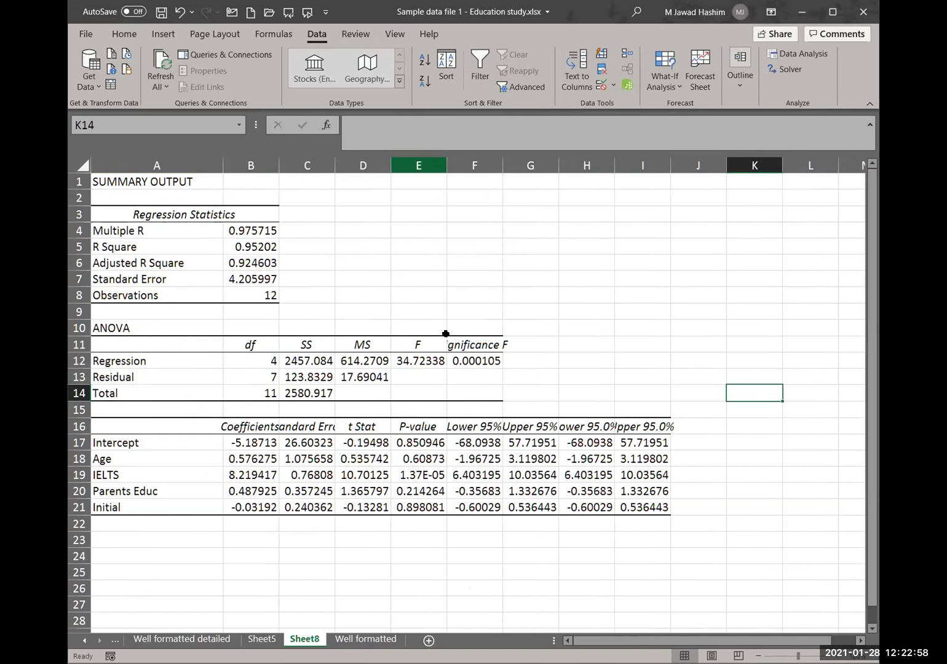
# Step: Widen column E and fill the P-value cells E16:E21 with light yellow
pyautogui.moveTo(434, 426); pyautogui.dragTo(440, 506)
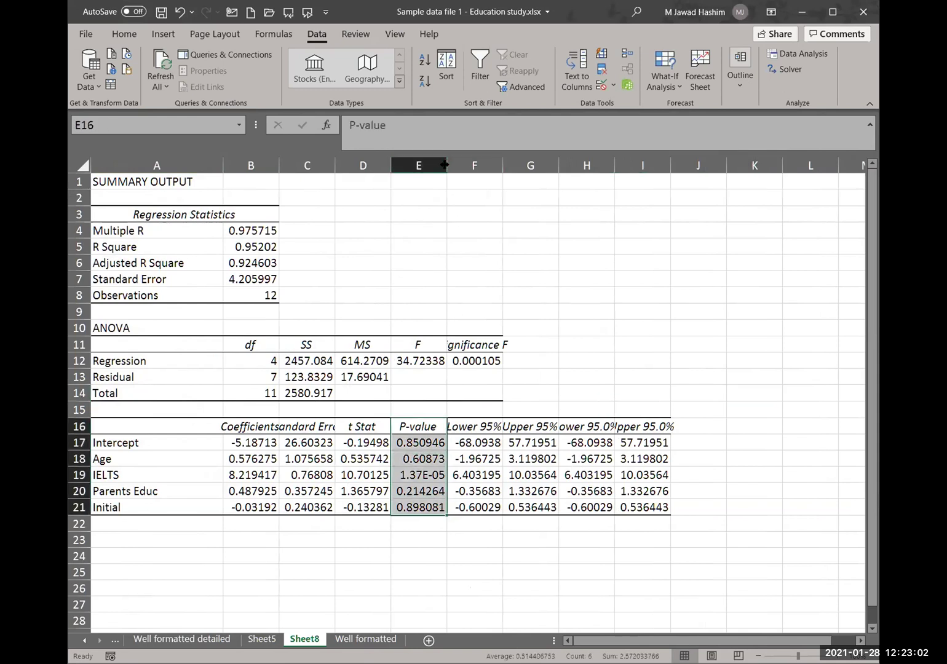
pyautogui.moveTo(444, 165); pyautogui.dragTo(472, 197)
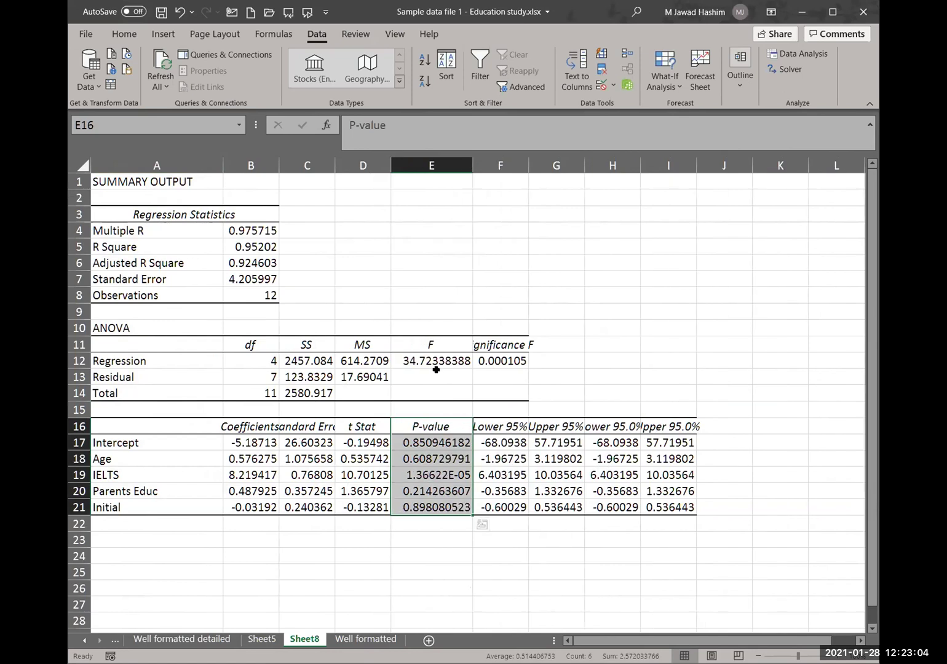
pyautogui.click(131, 34)
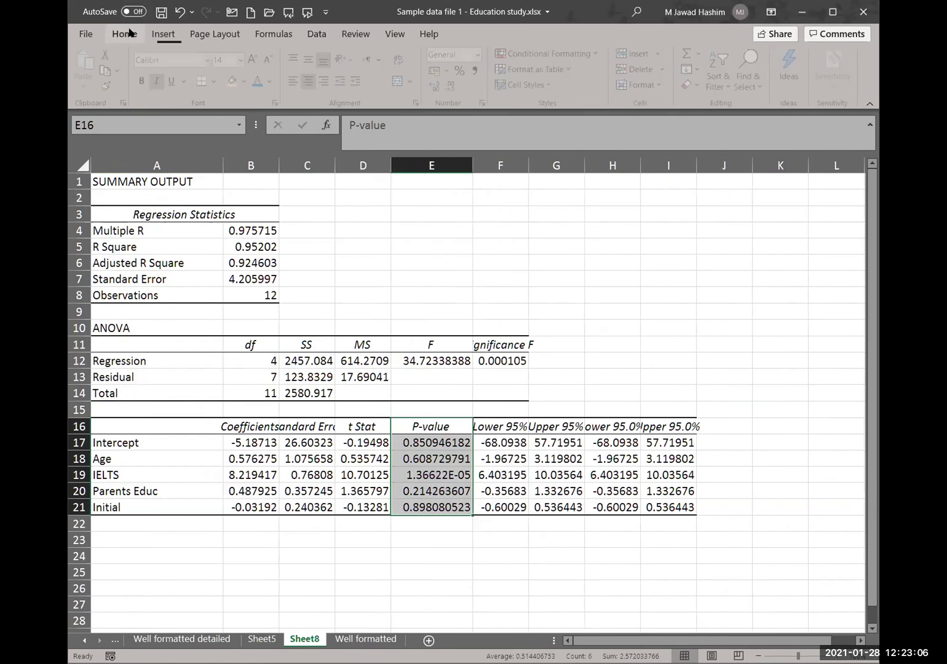
pyautogui.click(235, 81)
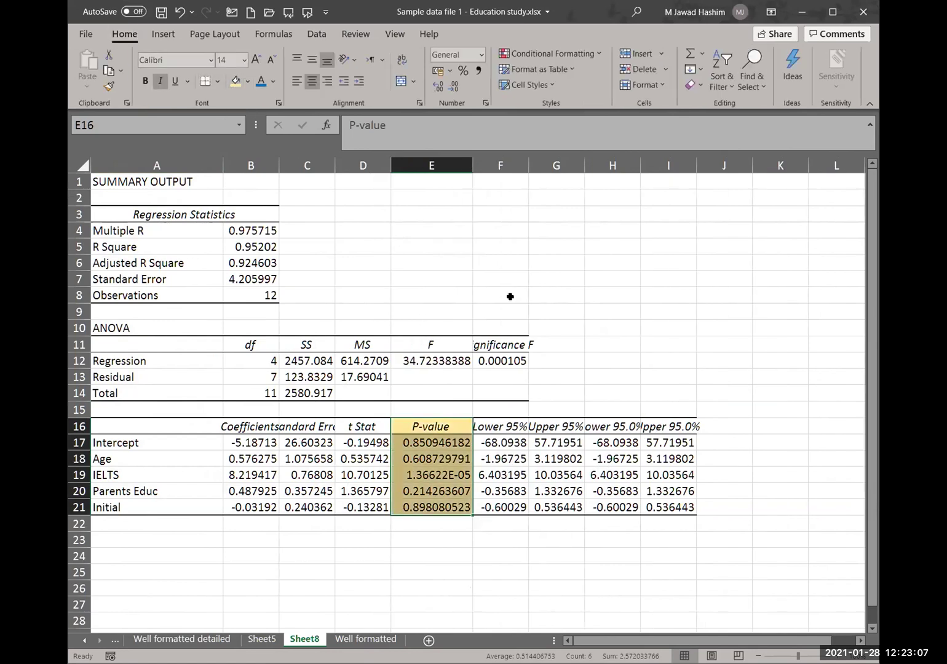
pyautogui.click(611, 343)
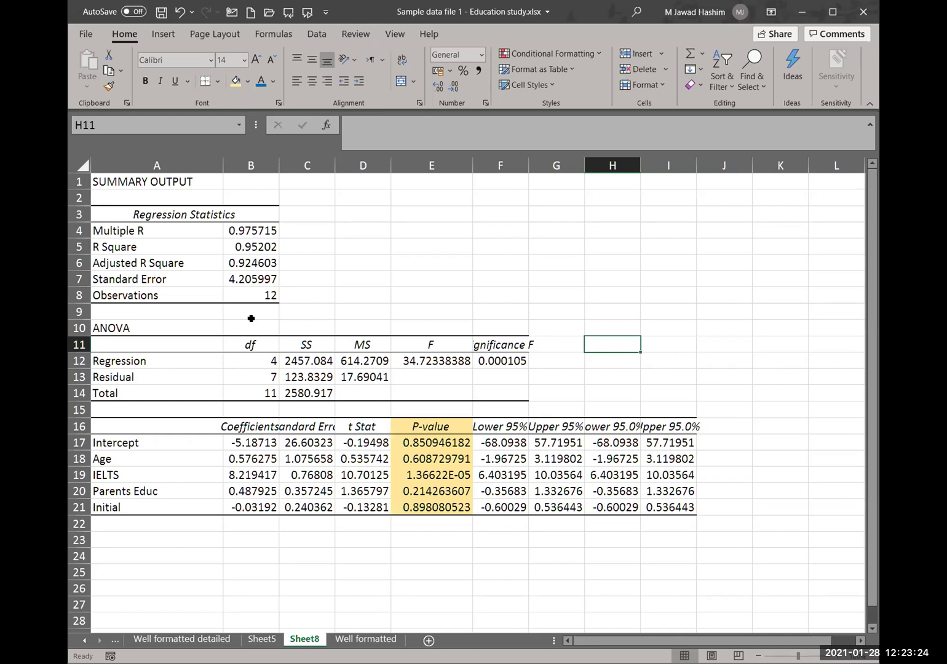
# Step: Widen the P-value column further and inspect the full-precision P-value for IELTS in E19
pyautogui.click(241, 263)
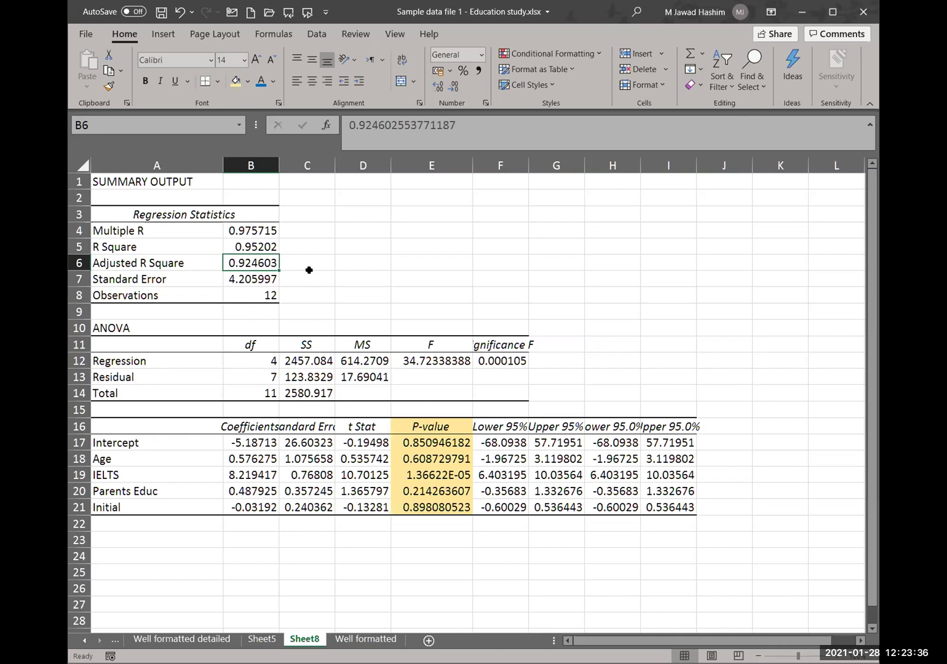
pyautogui.click(464, 162)
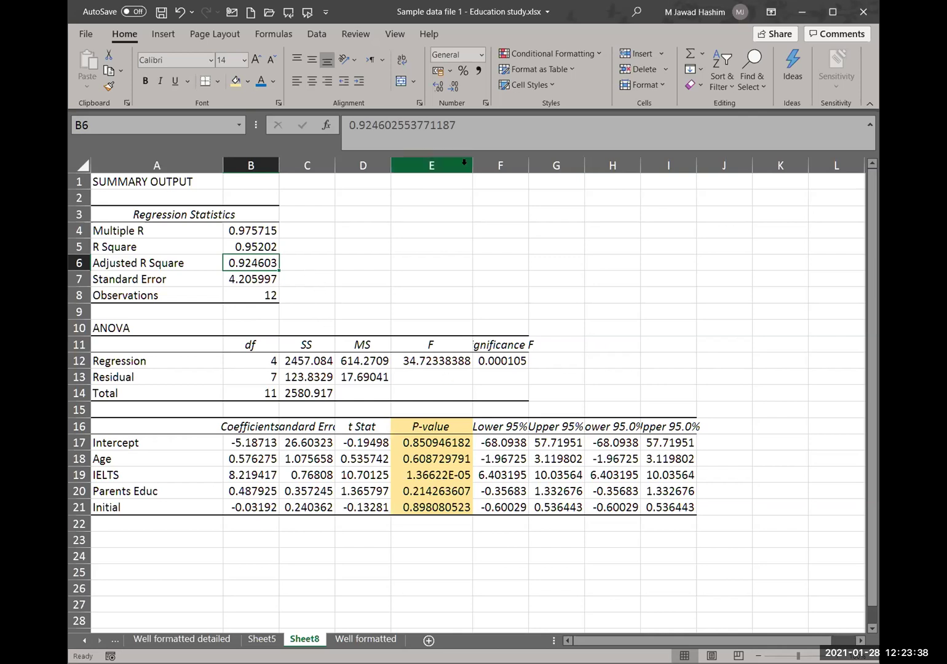
pyautogui.moveTo(467, 162); pyautogui.dragTo(531, 162)
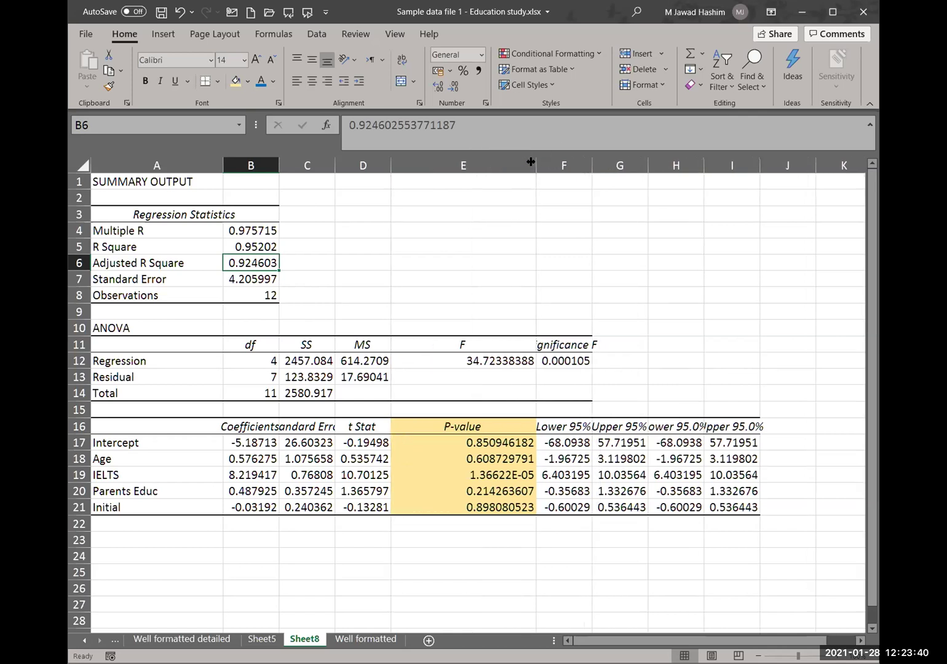
pyautogui.click(506, 475)
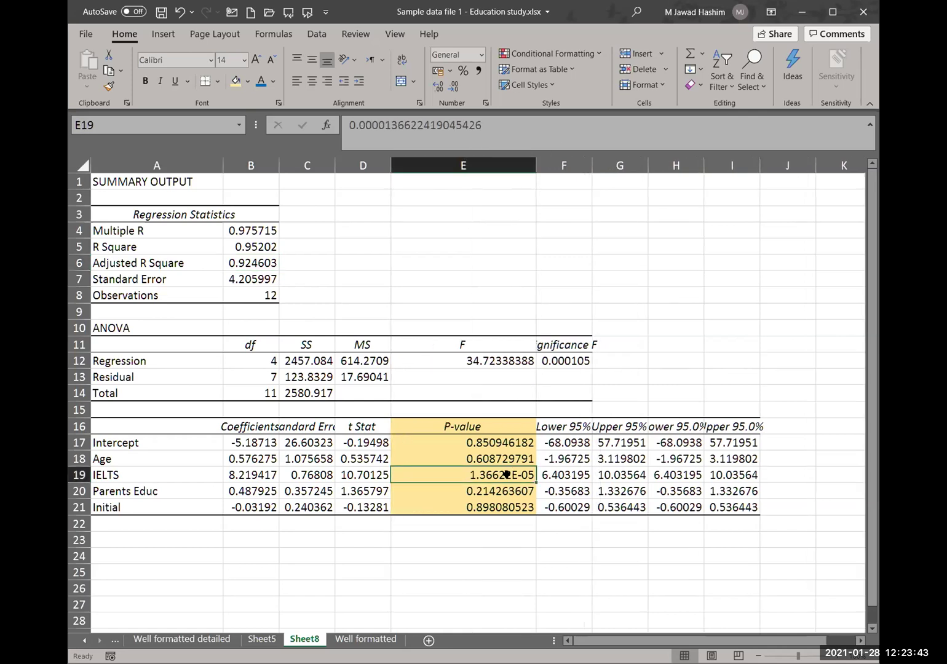
pyautogui.click(367, 125)
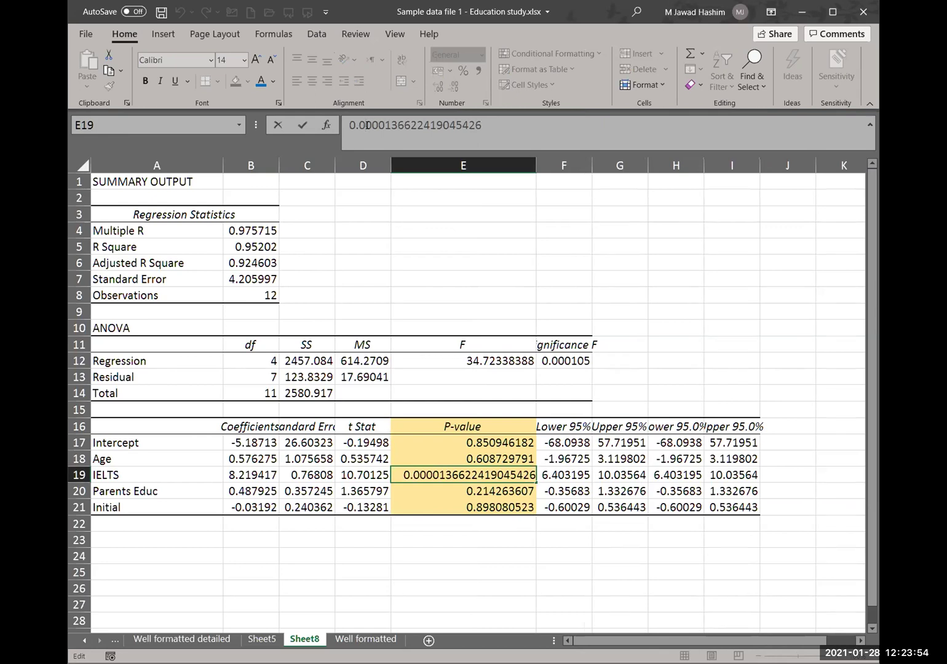
# Step: Examine the Adjusted R Square in B6 and switch to the PowerPoint slide show
pyautogui.click(241, 262)
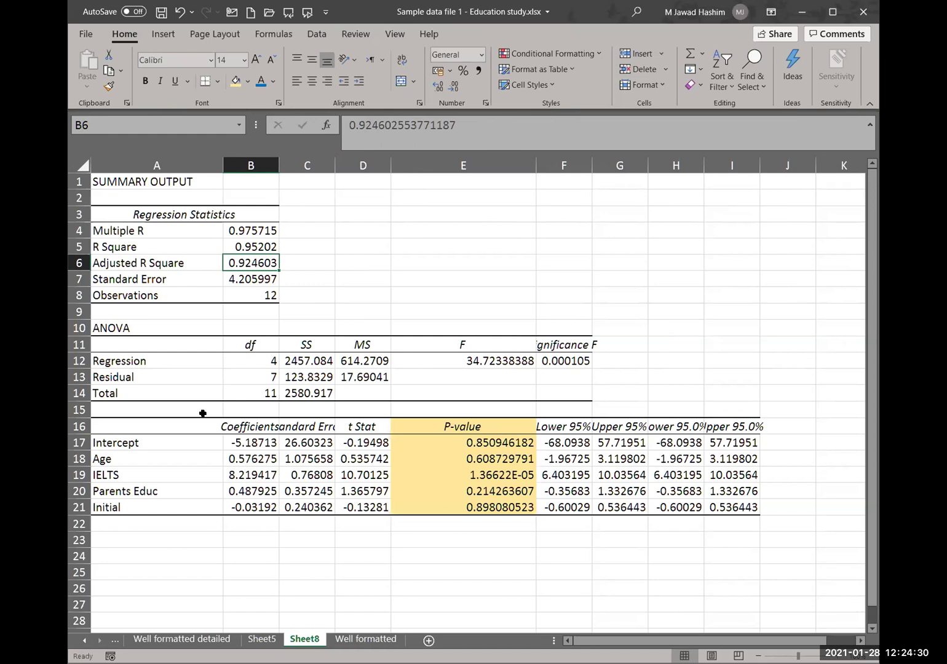
pyautogui.click(357, 555)
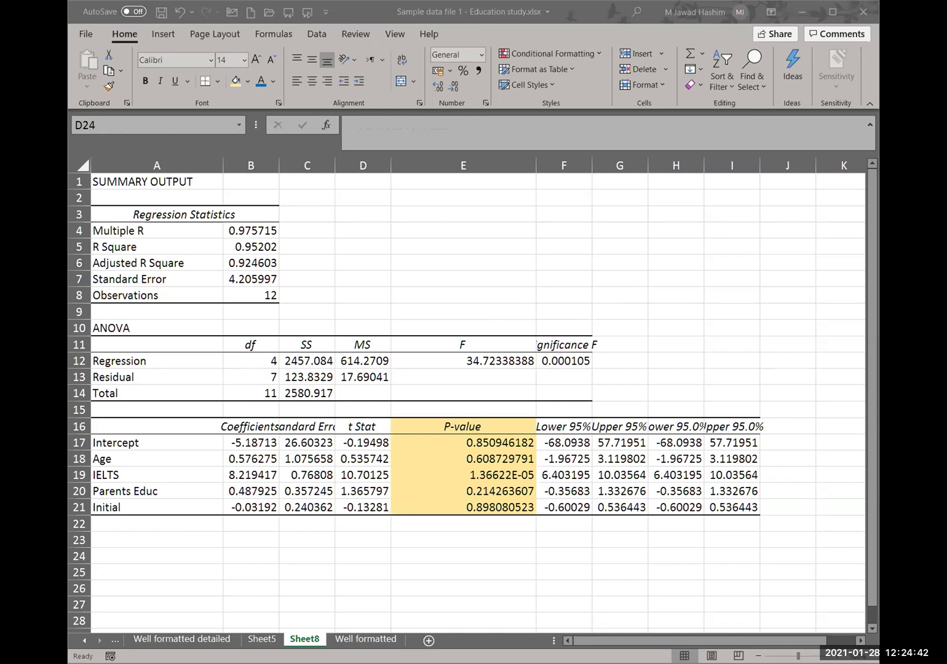
pyautogui.hotkey('alt', 'Tab')
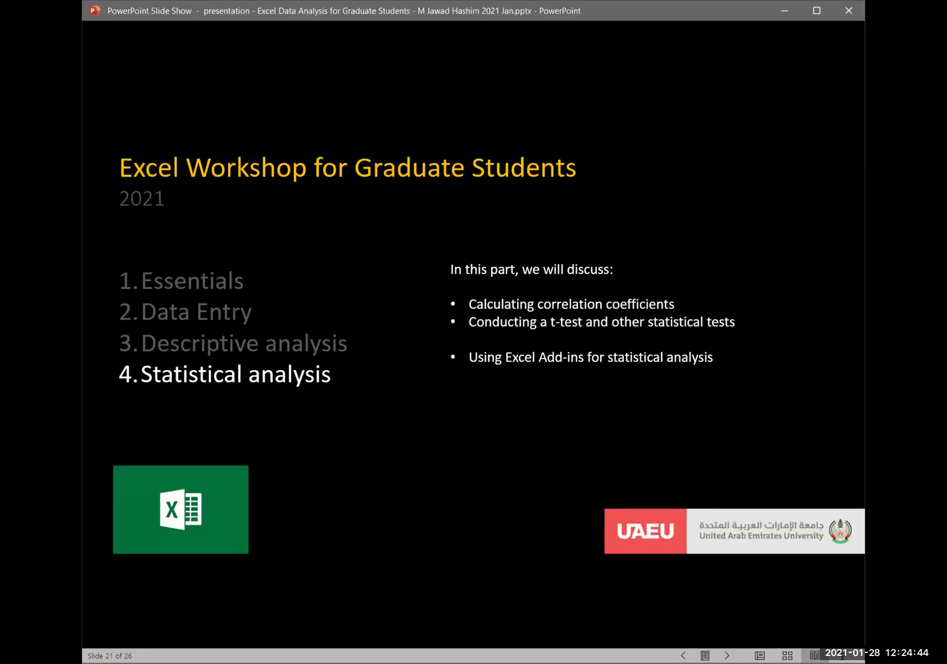